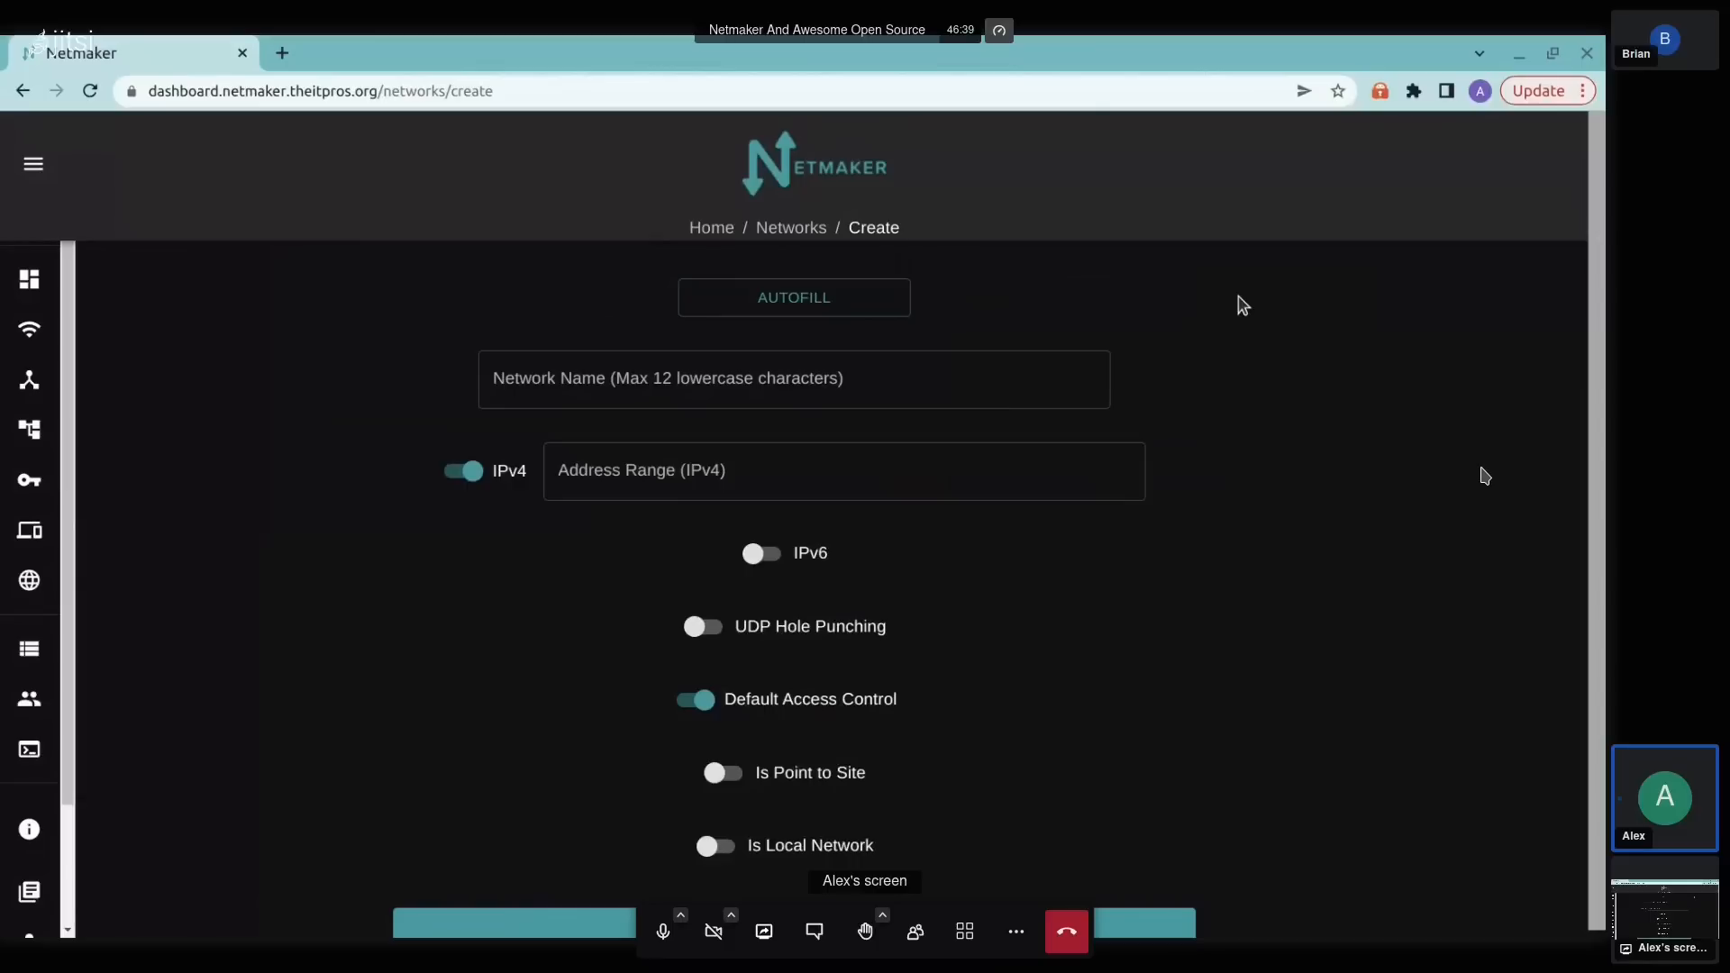
Step: Enter remote-1 as the name of the new Netmaker network
{"action": "left_click", "coordinate": [768, 375]}
{"action": "type", "text": "remote-"}
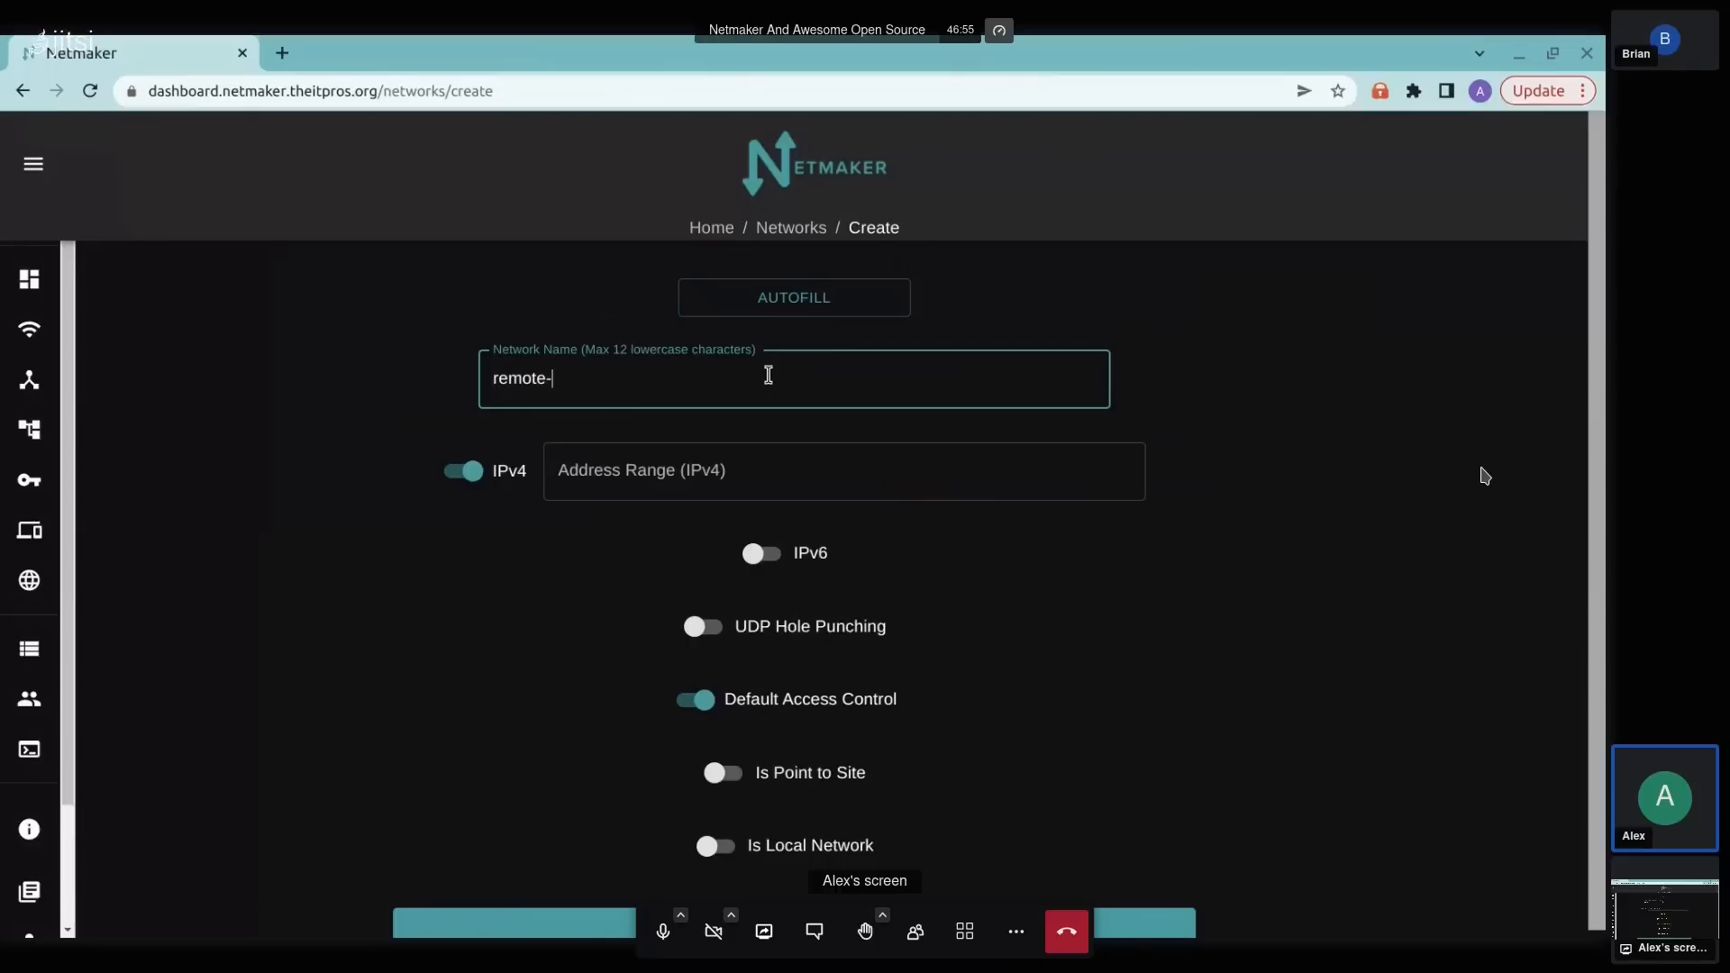
{"action": "type", "text": "1"}
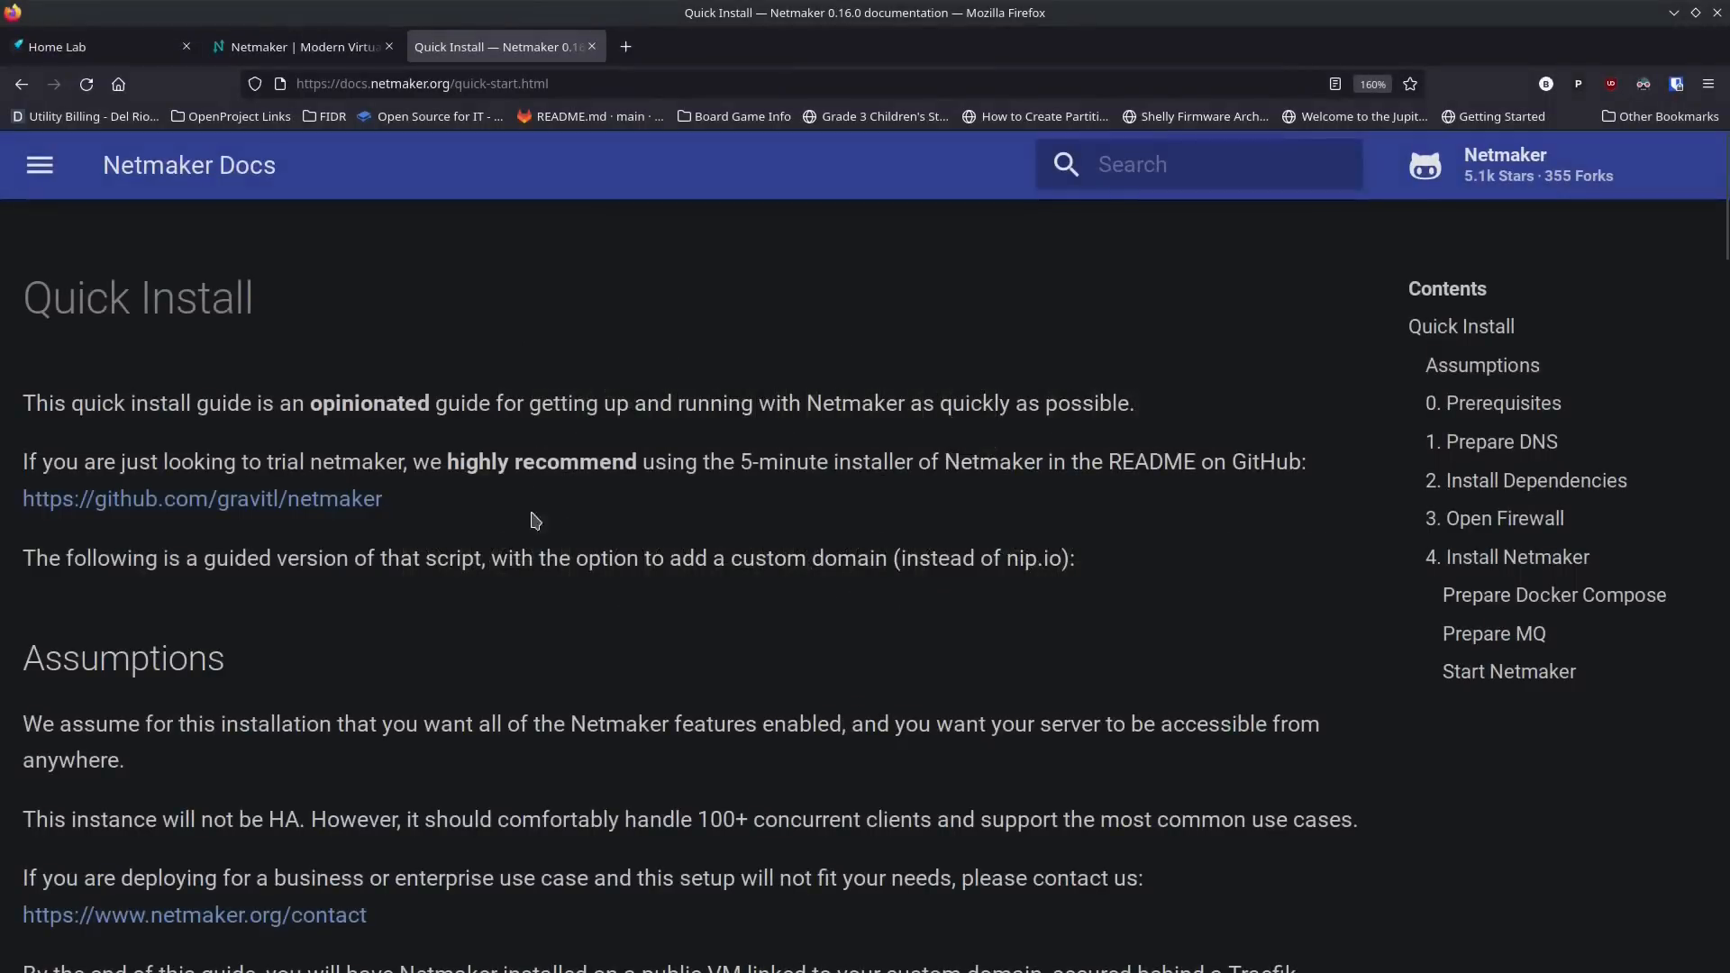
Step: Read the Assumptions and Prerequisites sections of the Netmaker Quick Install guide, including the virtual machine and domain requirements
{"action": "scroll", "coordinate": [532, 509], "scroll_direction": "down", "scroll_amount": 10}
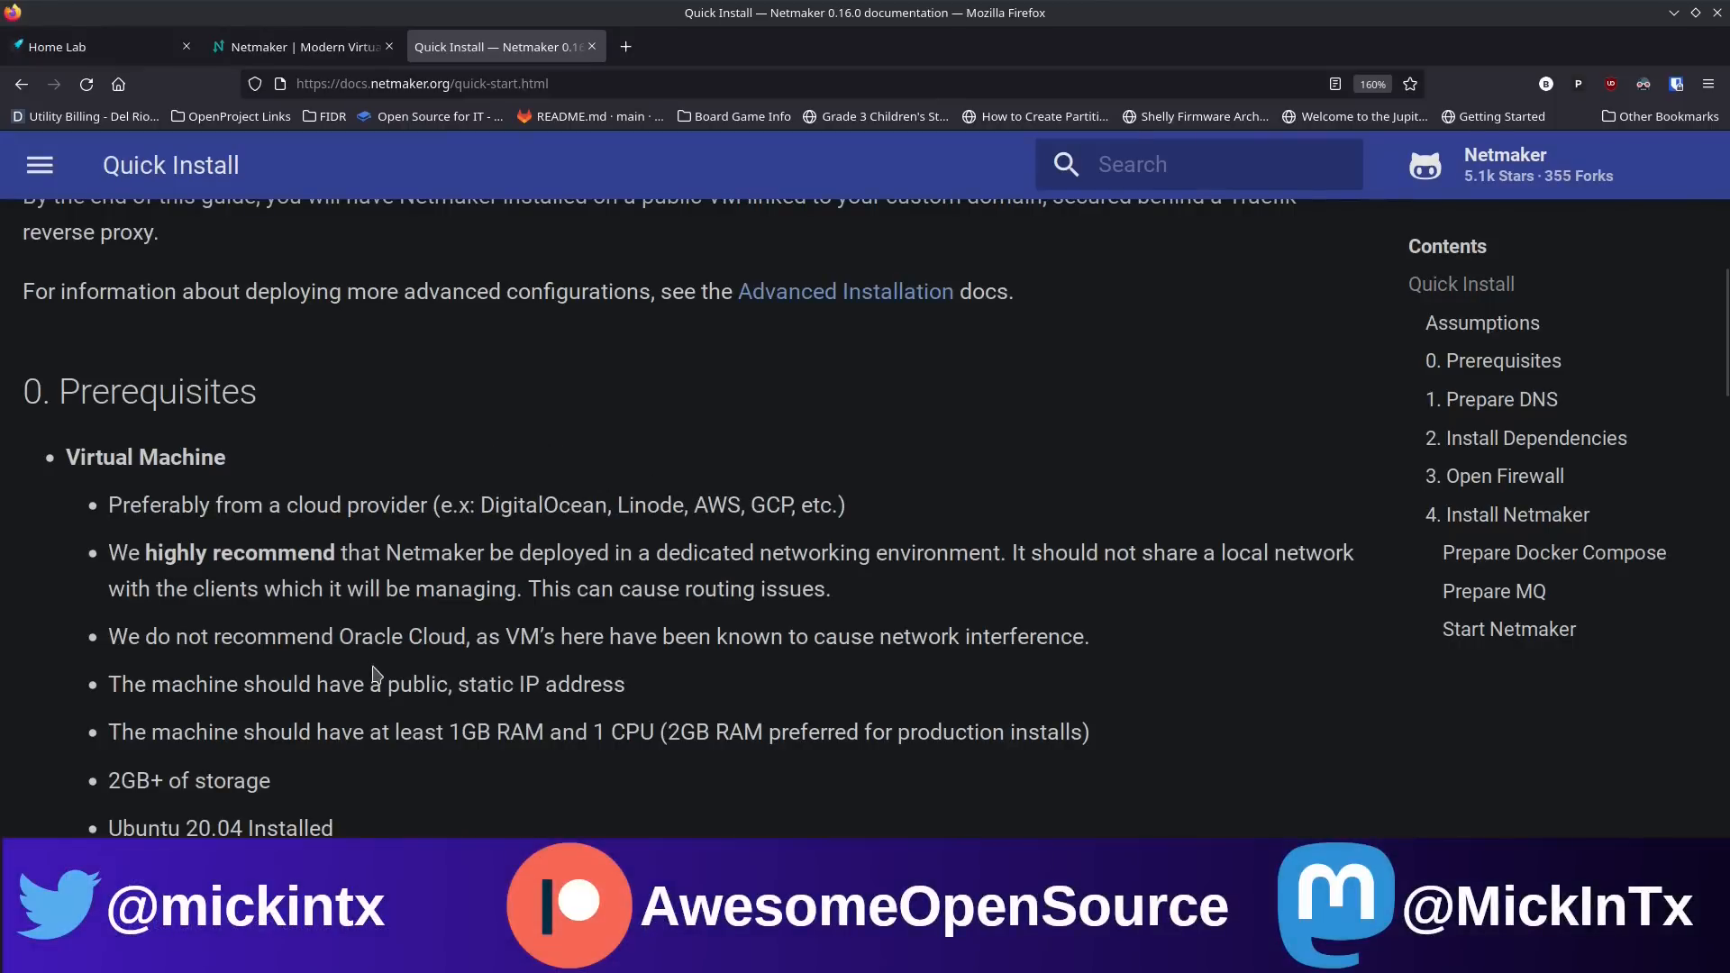
{"action": "scroll", "coordinate": [375, 674], "scroll_direction": "down", "scroll_amount": 3}
{"action": "scroll", "coordinate": [325, 629], "scroll_direction": "up", "scroll_amount": 3}
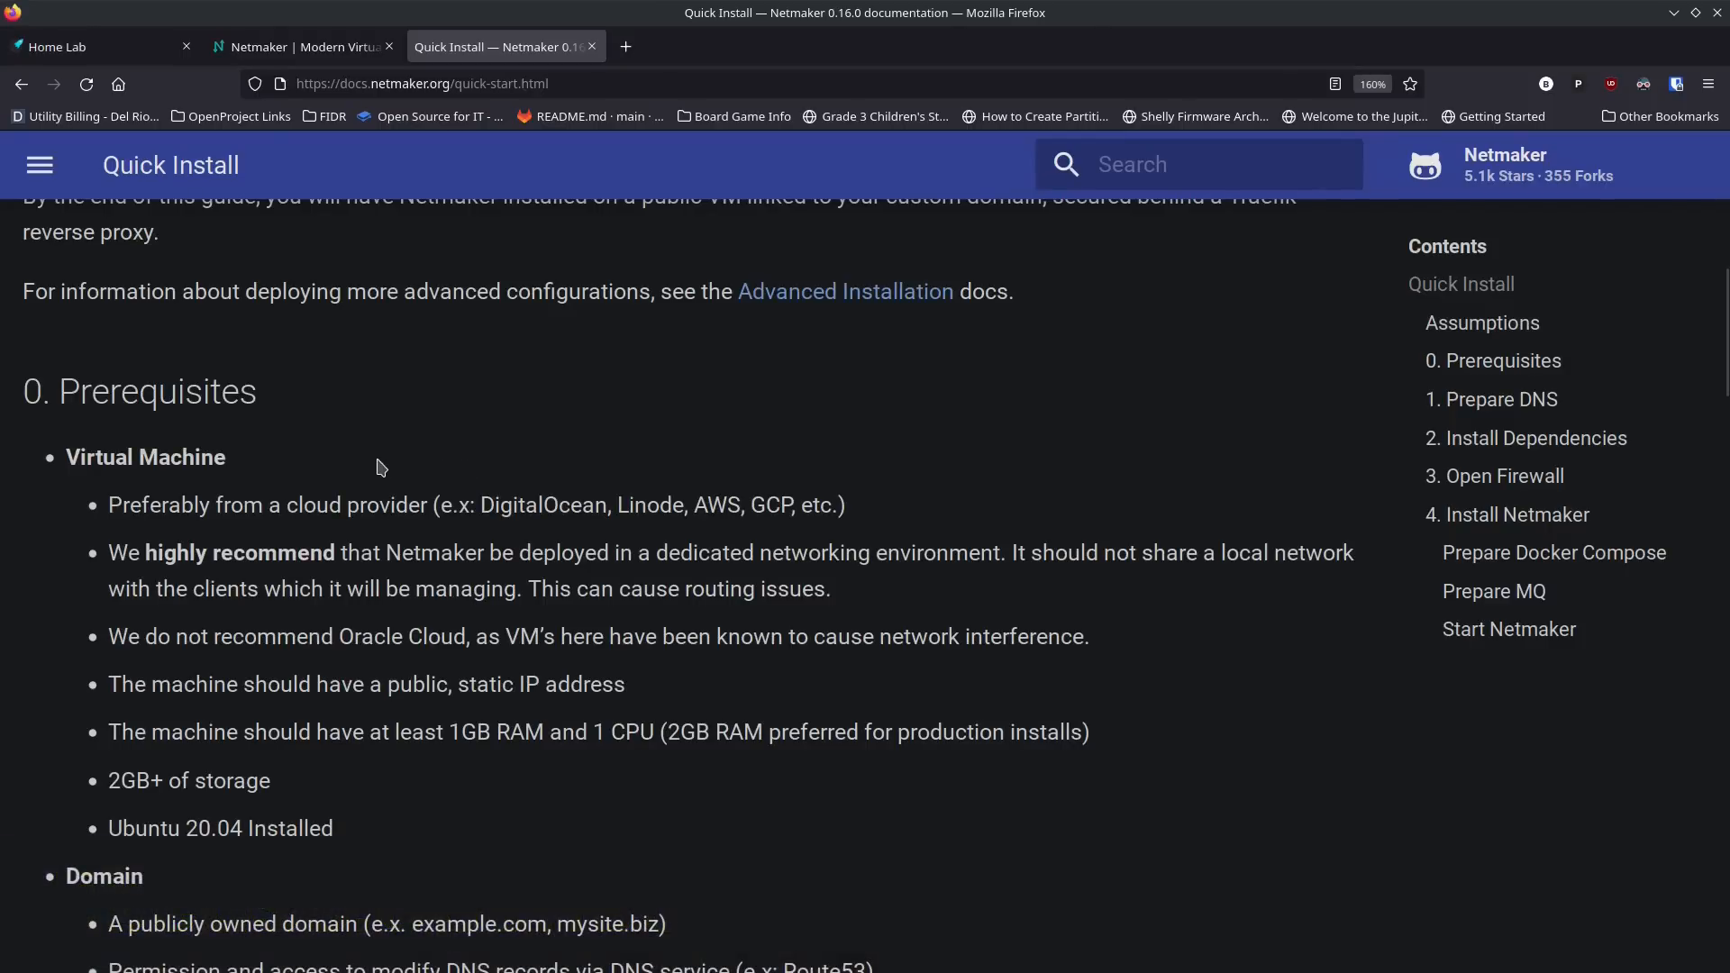
{"action": "scroll", "coordinate": [382, 468], "scroll_direction": "down", "scroll_amount": 3}
{"action": "scroll", "coordinate": [382, 468], "scroll_direction": "up", "scroll_amount": 3}
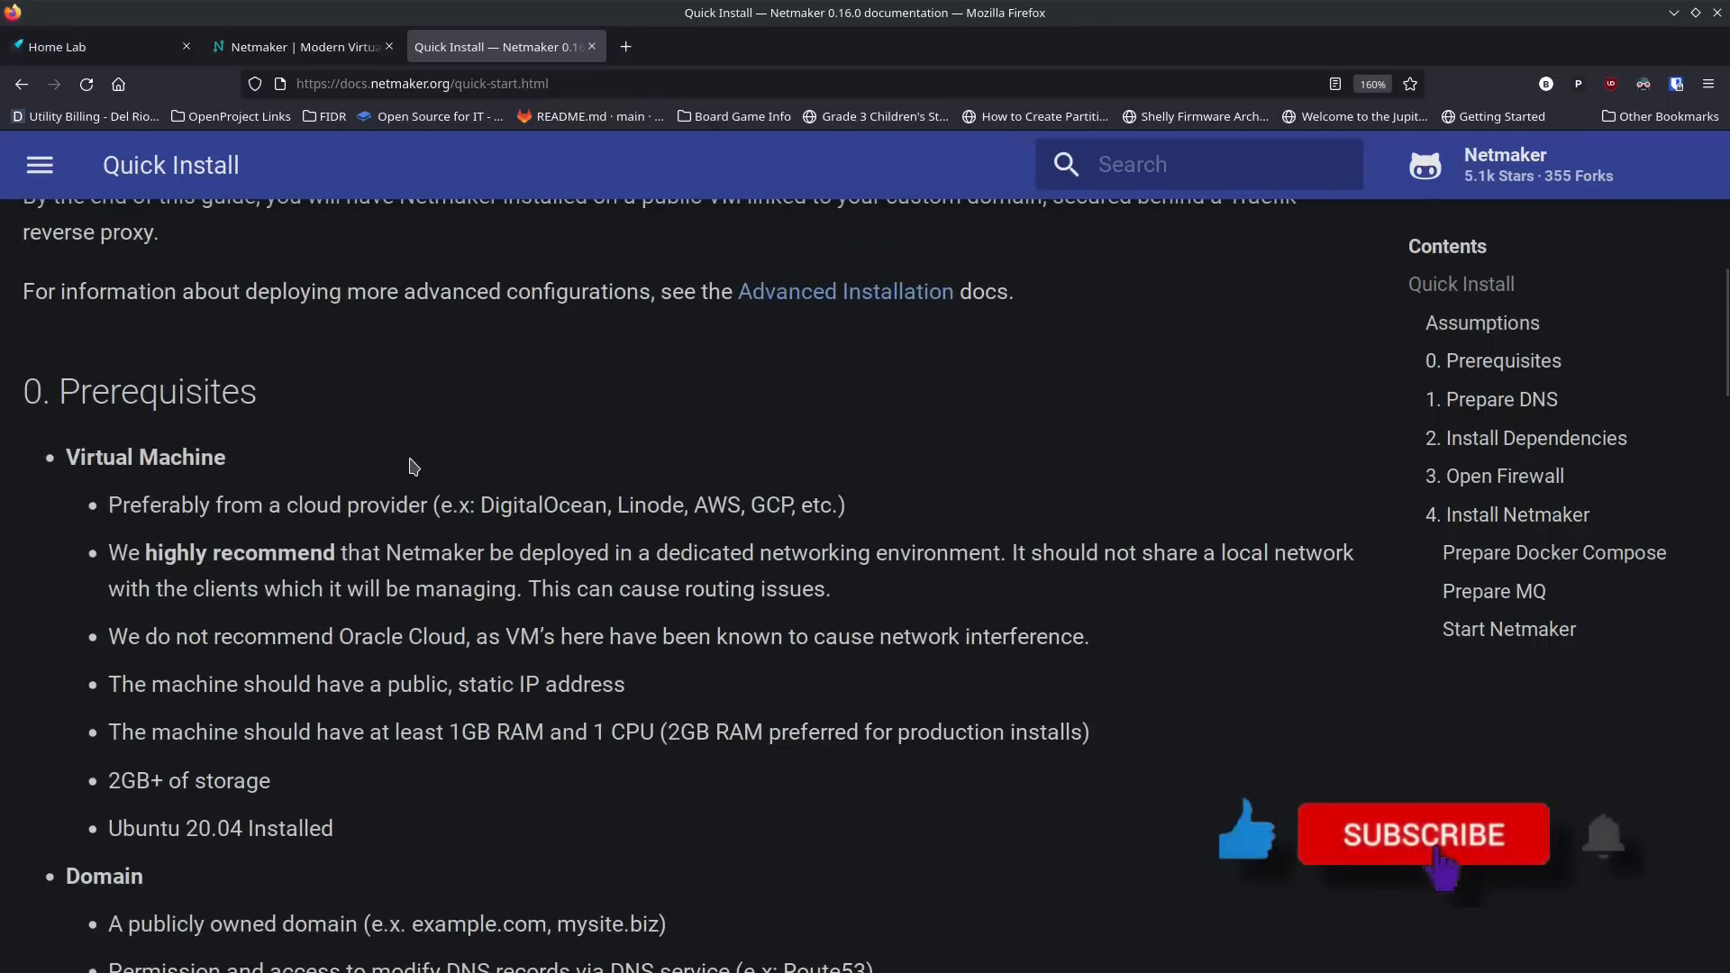
{"action": "scroll", "coordinate": [407, 445], "scroll_direction": "down", "scroll_amount": 2}
{"action": "scroll", "coordinate": [407, 445], "scroll_direction": "up", "scroll_amount": 5}
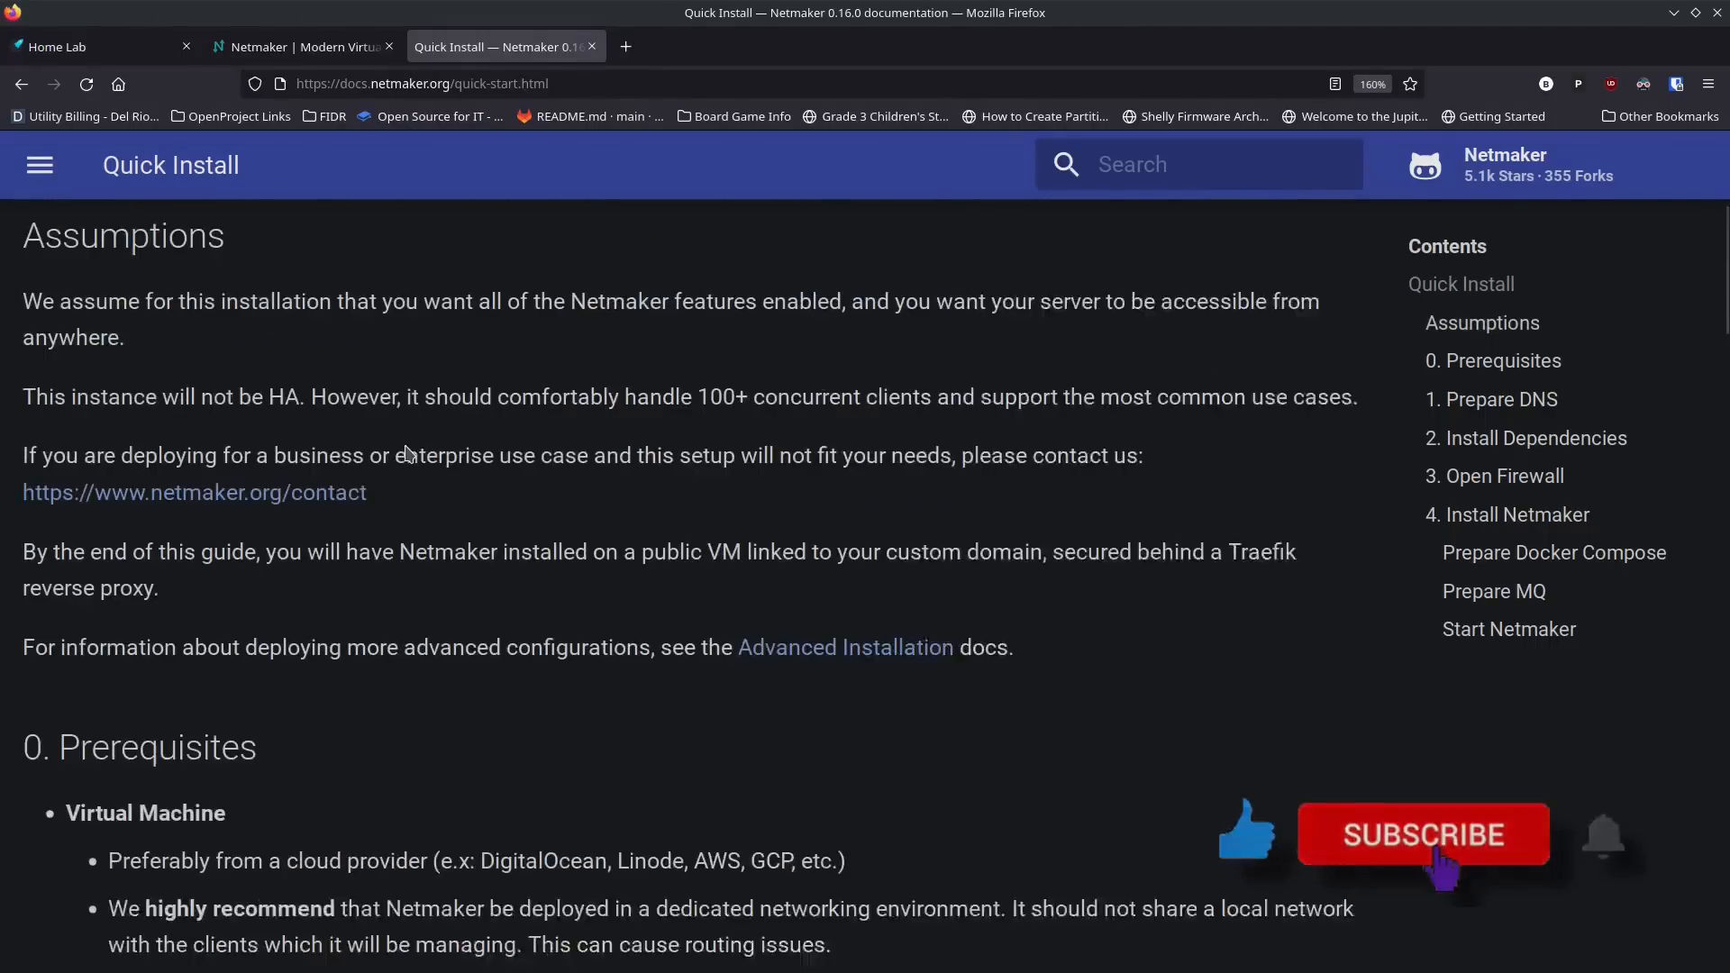
{"action": "scroll", "coordinate": [407, 453], "scroll_direction": "up", "scroll_amount": 4}
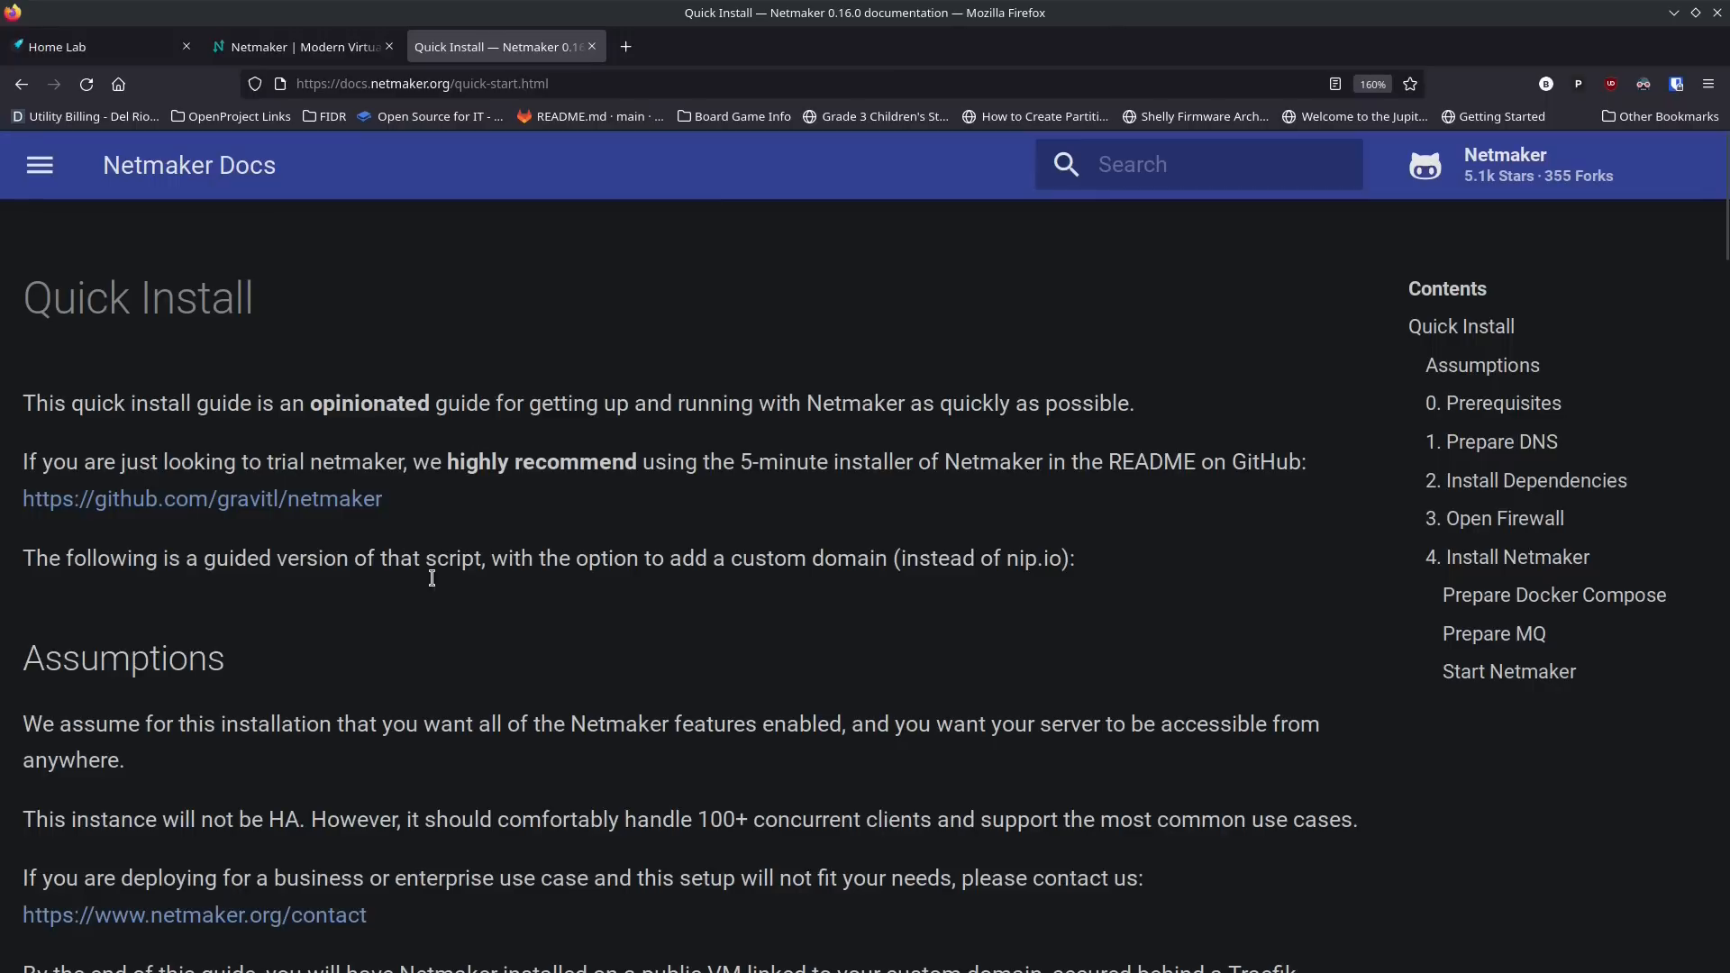
{"action": "scroll", "coordinate": [437, 614], "scroll_direction": "down", "scroll_amount": 7}
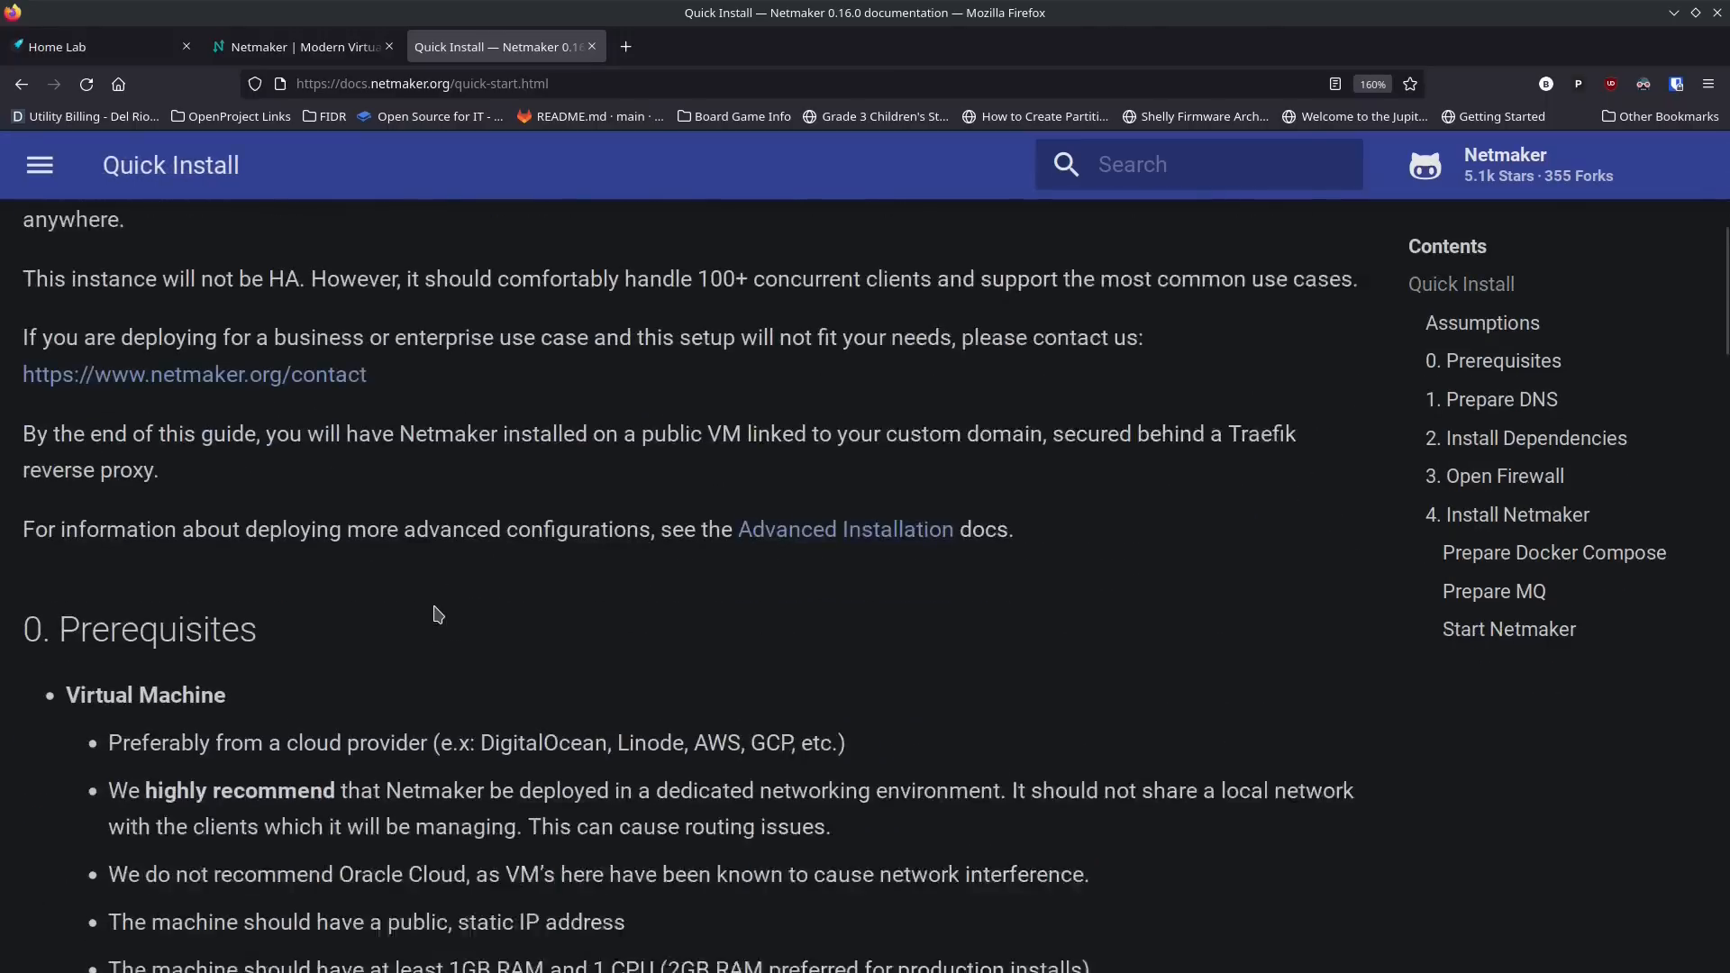
{"action": "scroll", "coordinate": [437, 614], "scroll_direction": "down", "scroll_amount": 3}
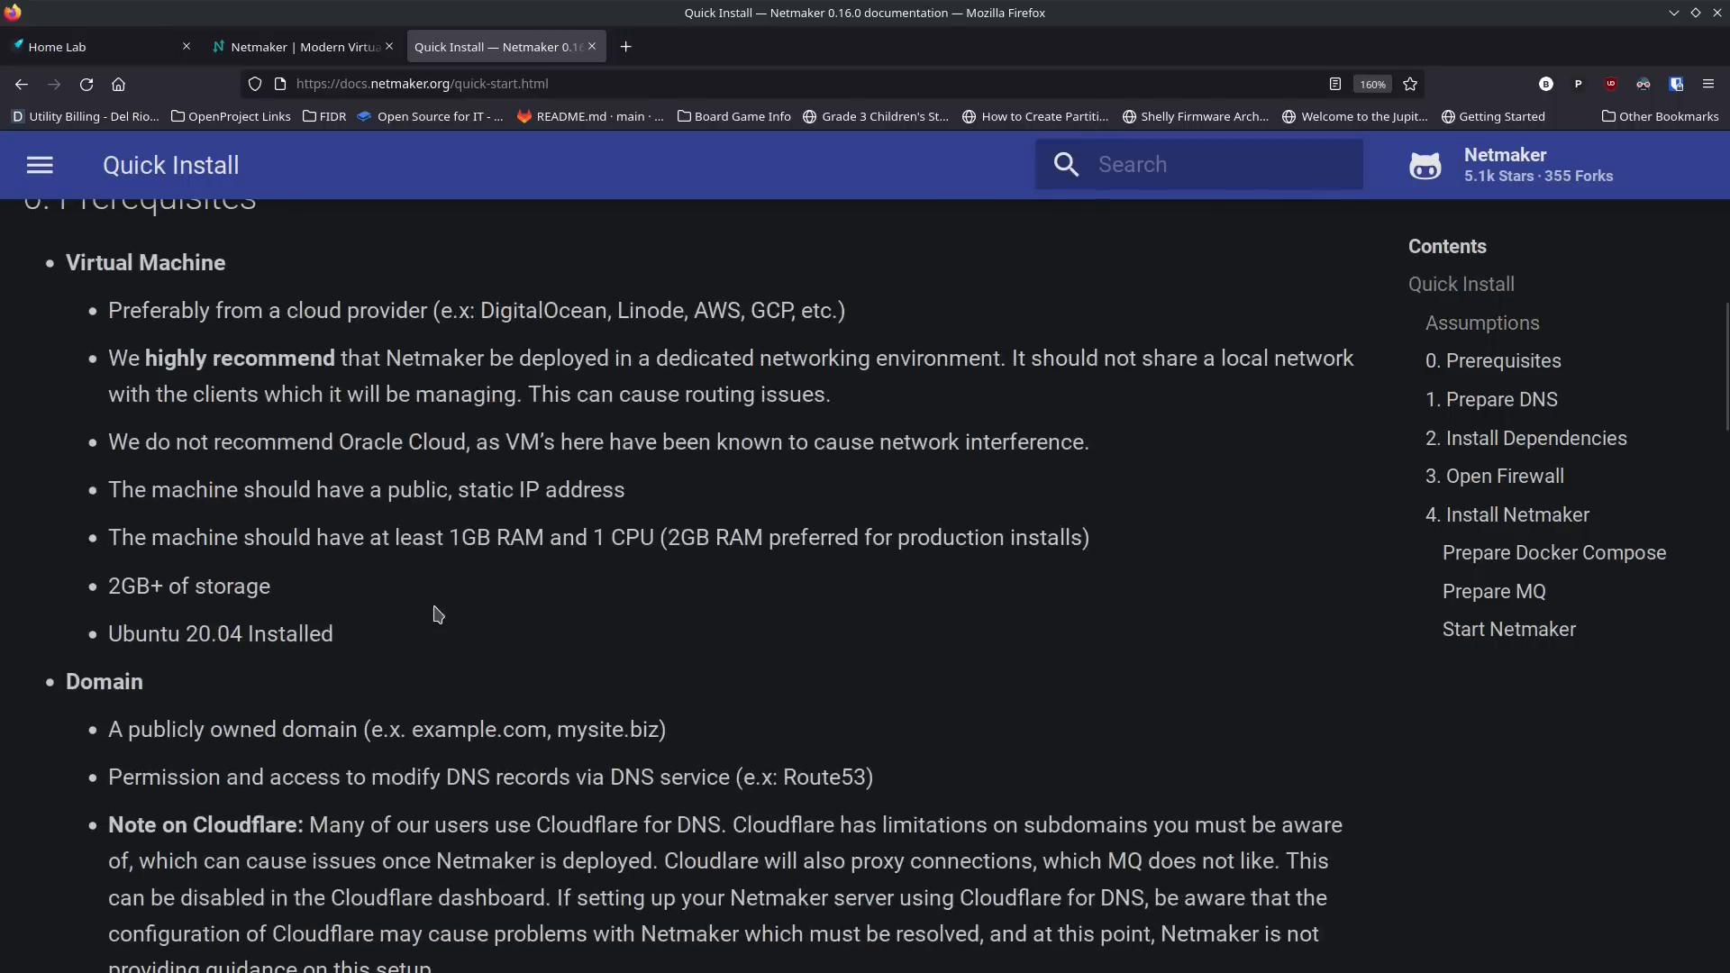
{"action": "scroll", "coordinate": [437, 614], "scroll_direction": "up", "scroll_amount": 2}
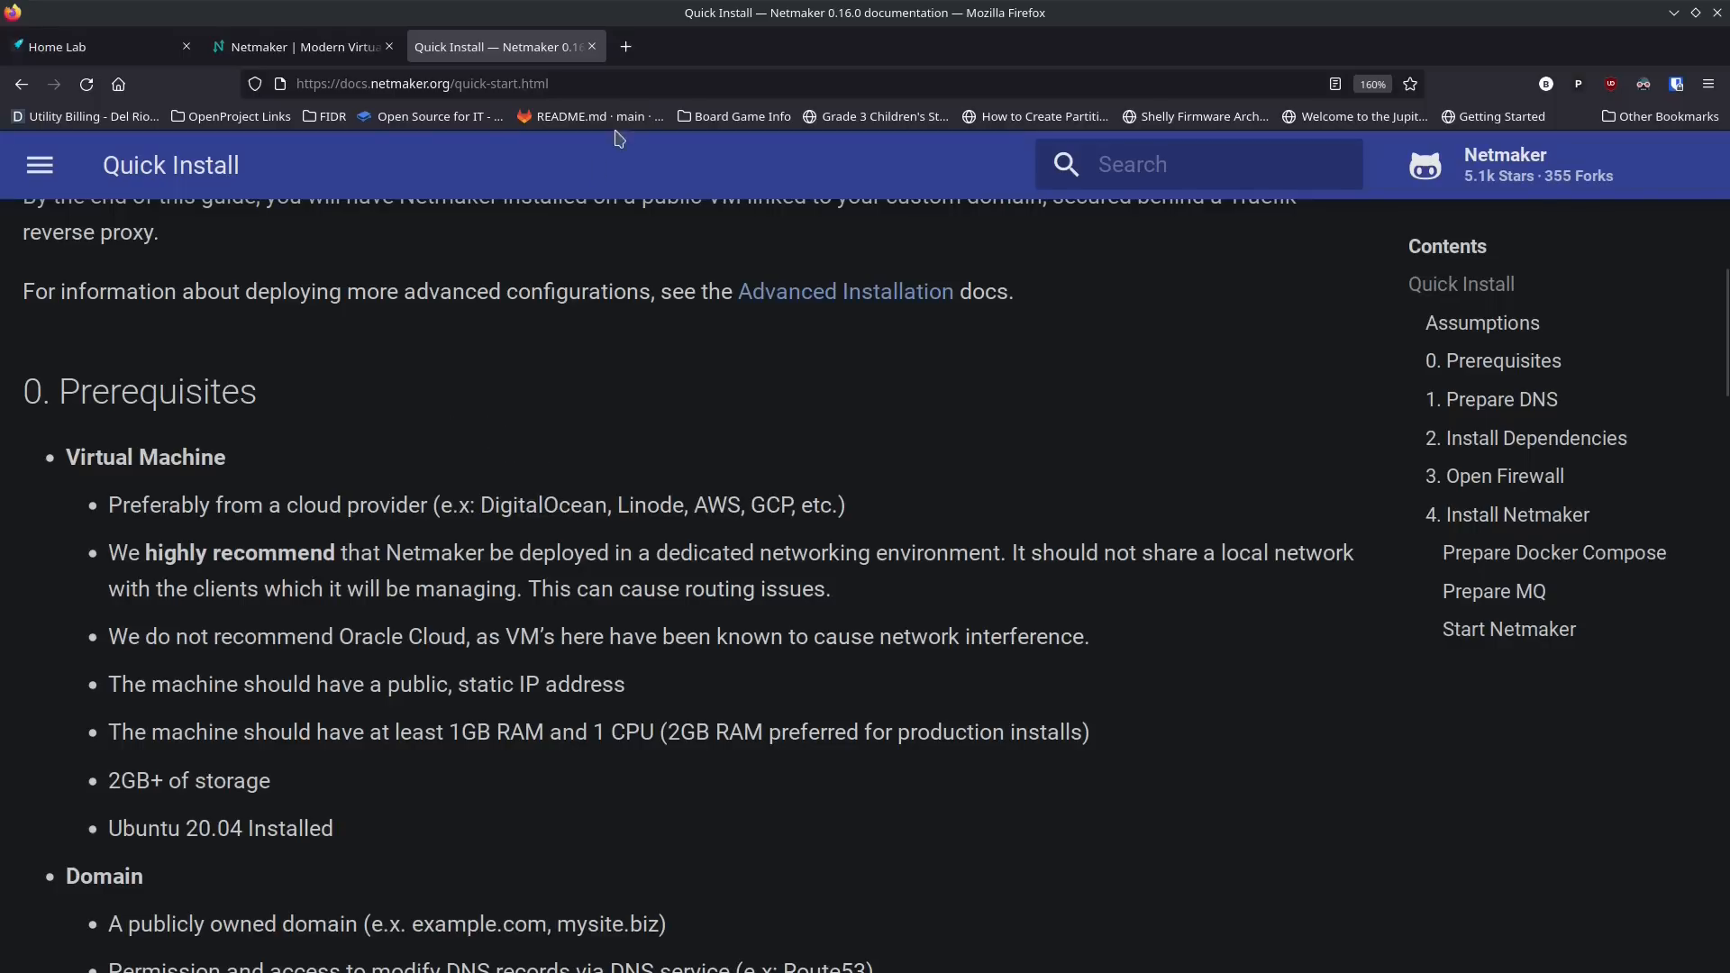
Step: Switch to DigitalOcean and start creating a new Droplet
{"action": "left_click", "coordinate": [685, 47]}
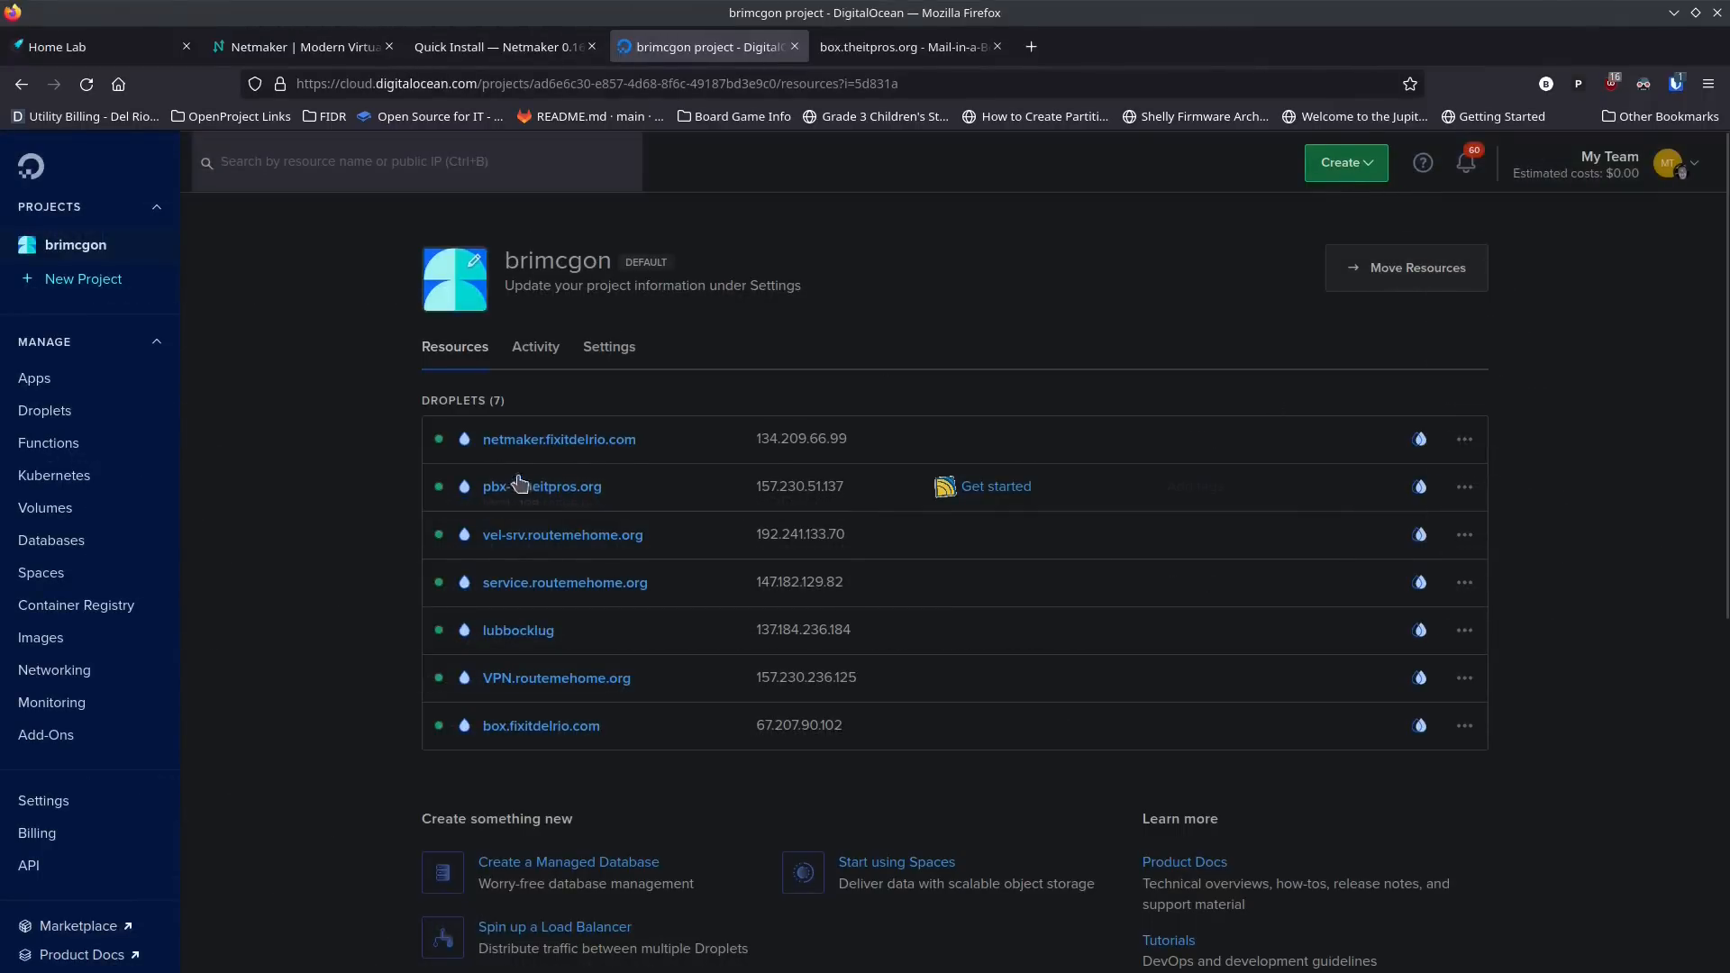
{"action": "left_click", "coordinate": [1350, 169]}
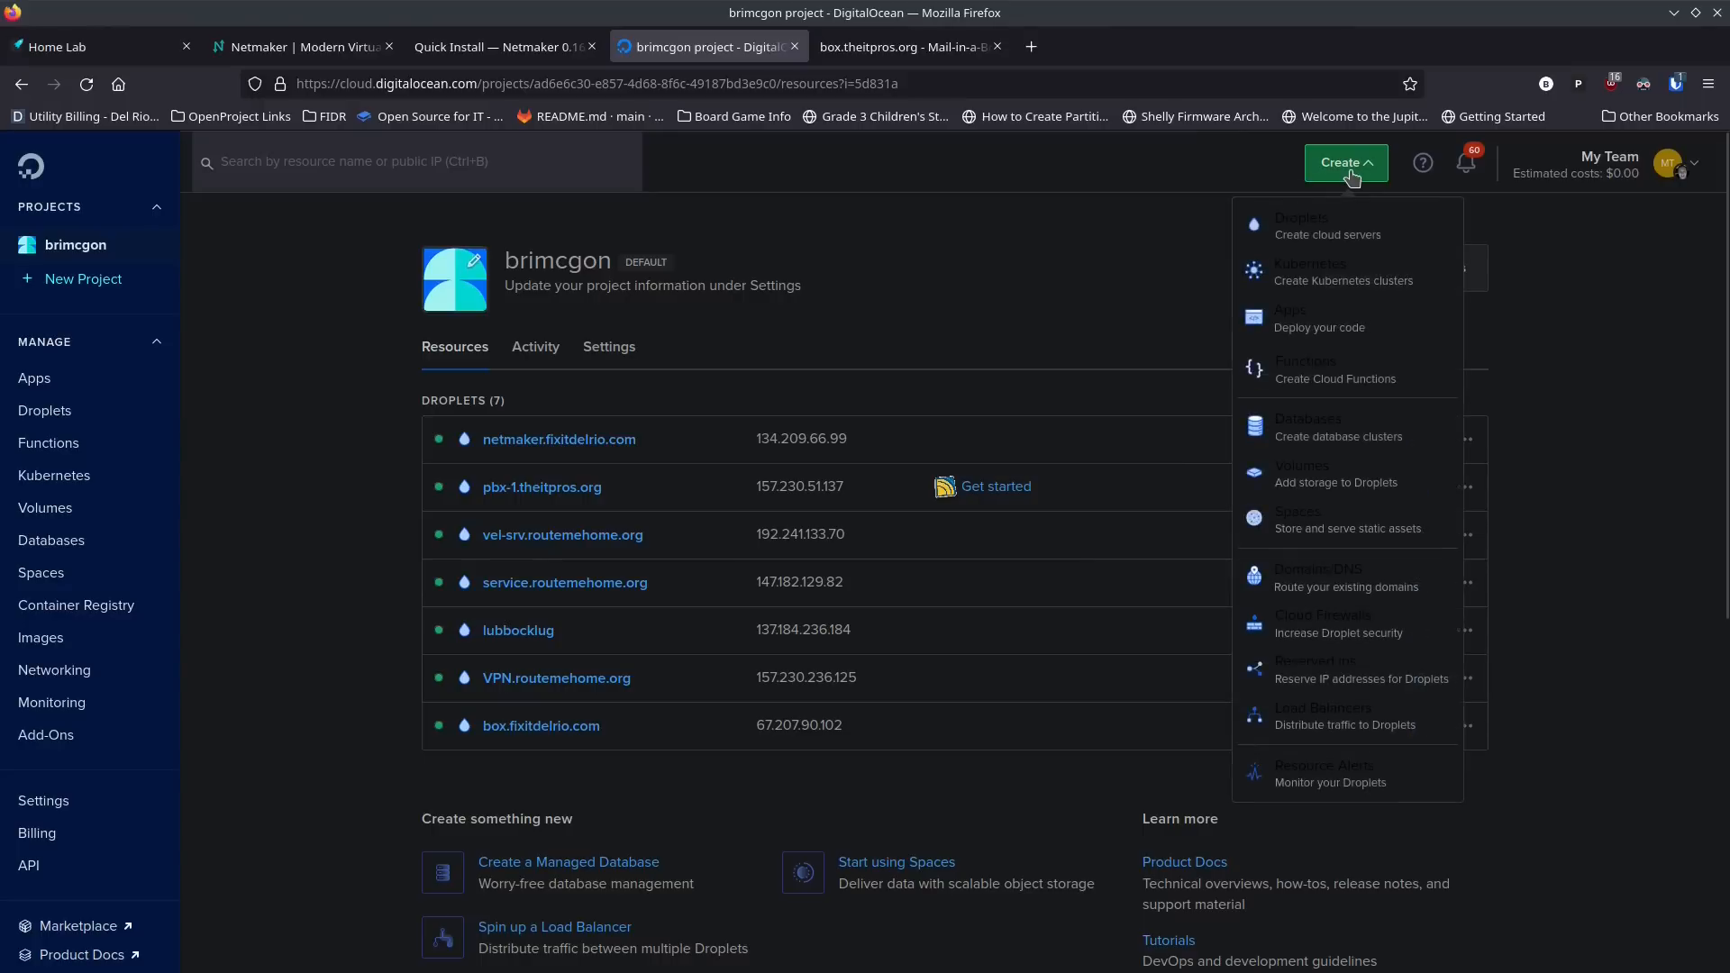
{"action": "left_click", "coordinate": [1339, 227]}
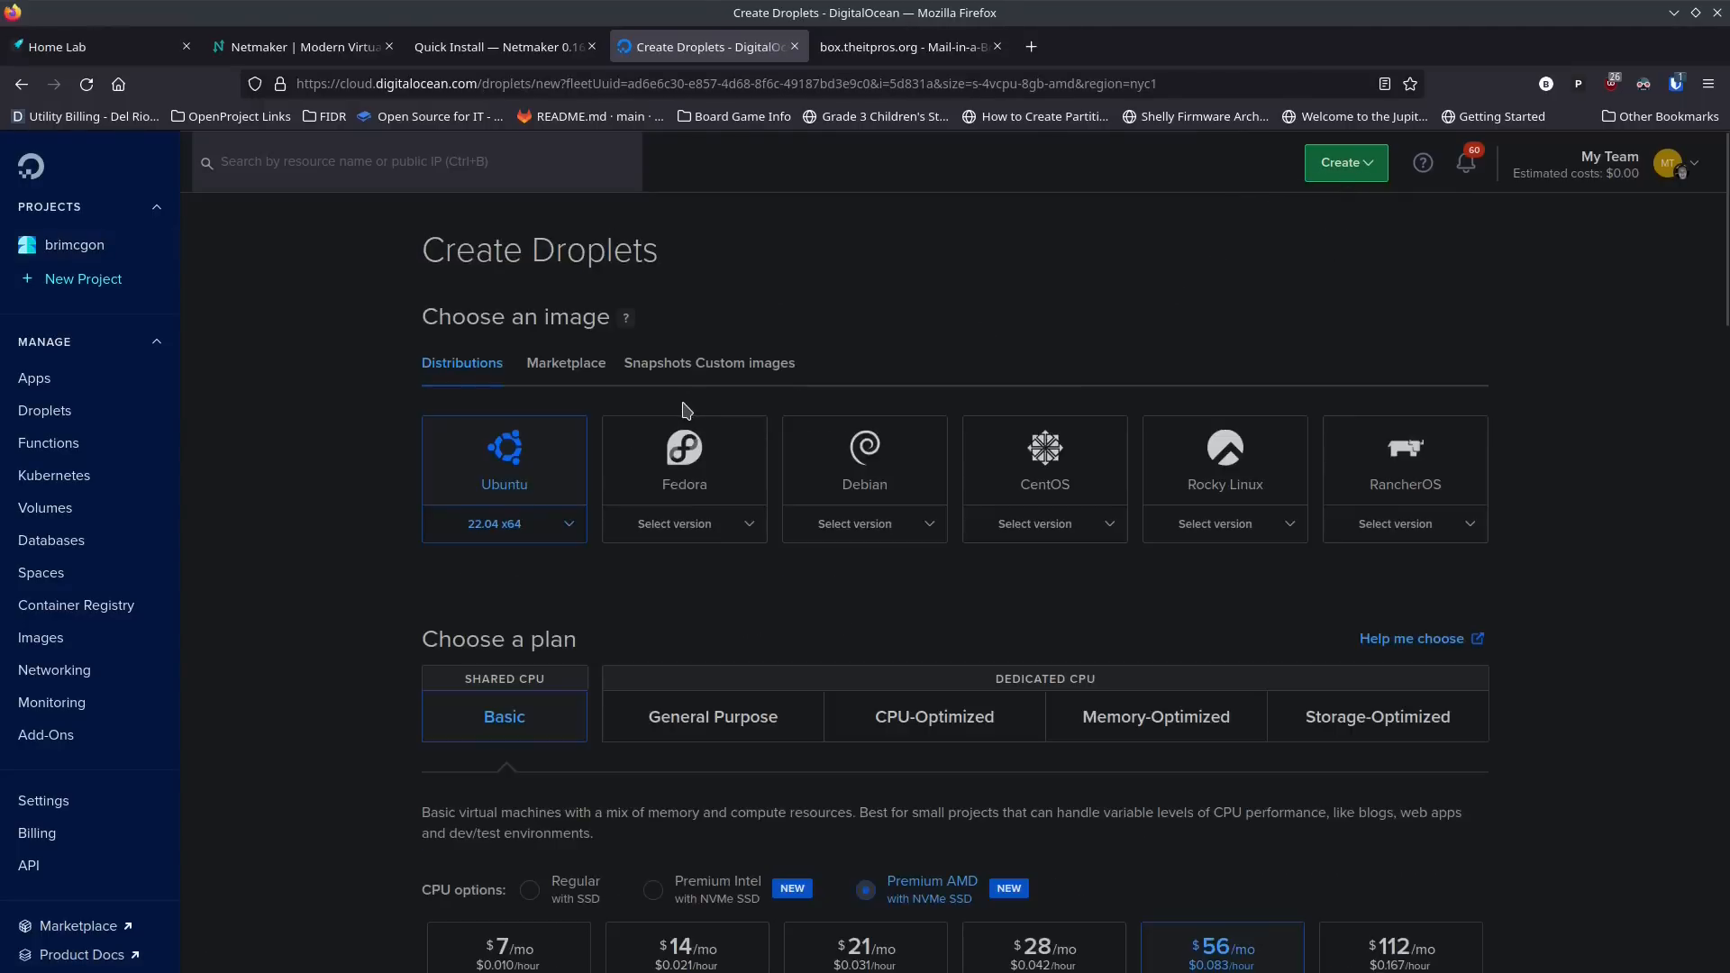
Step: Choose the Basic plan's Regular with SSD CPU option at $6/mo with 1 GB RAM and 1 CPU for the Droplet
{"action": "scroll", "coordinate": [410, 480], "scroll_direction": "down", "scroll_amount": 2}
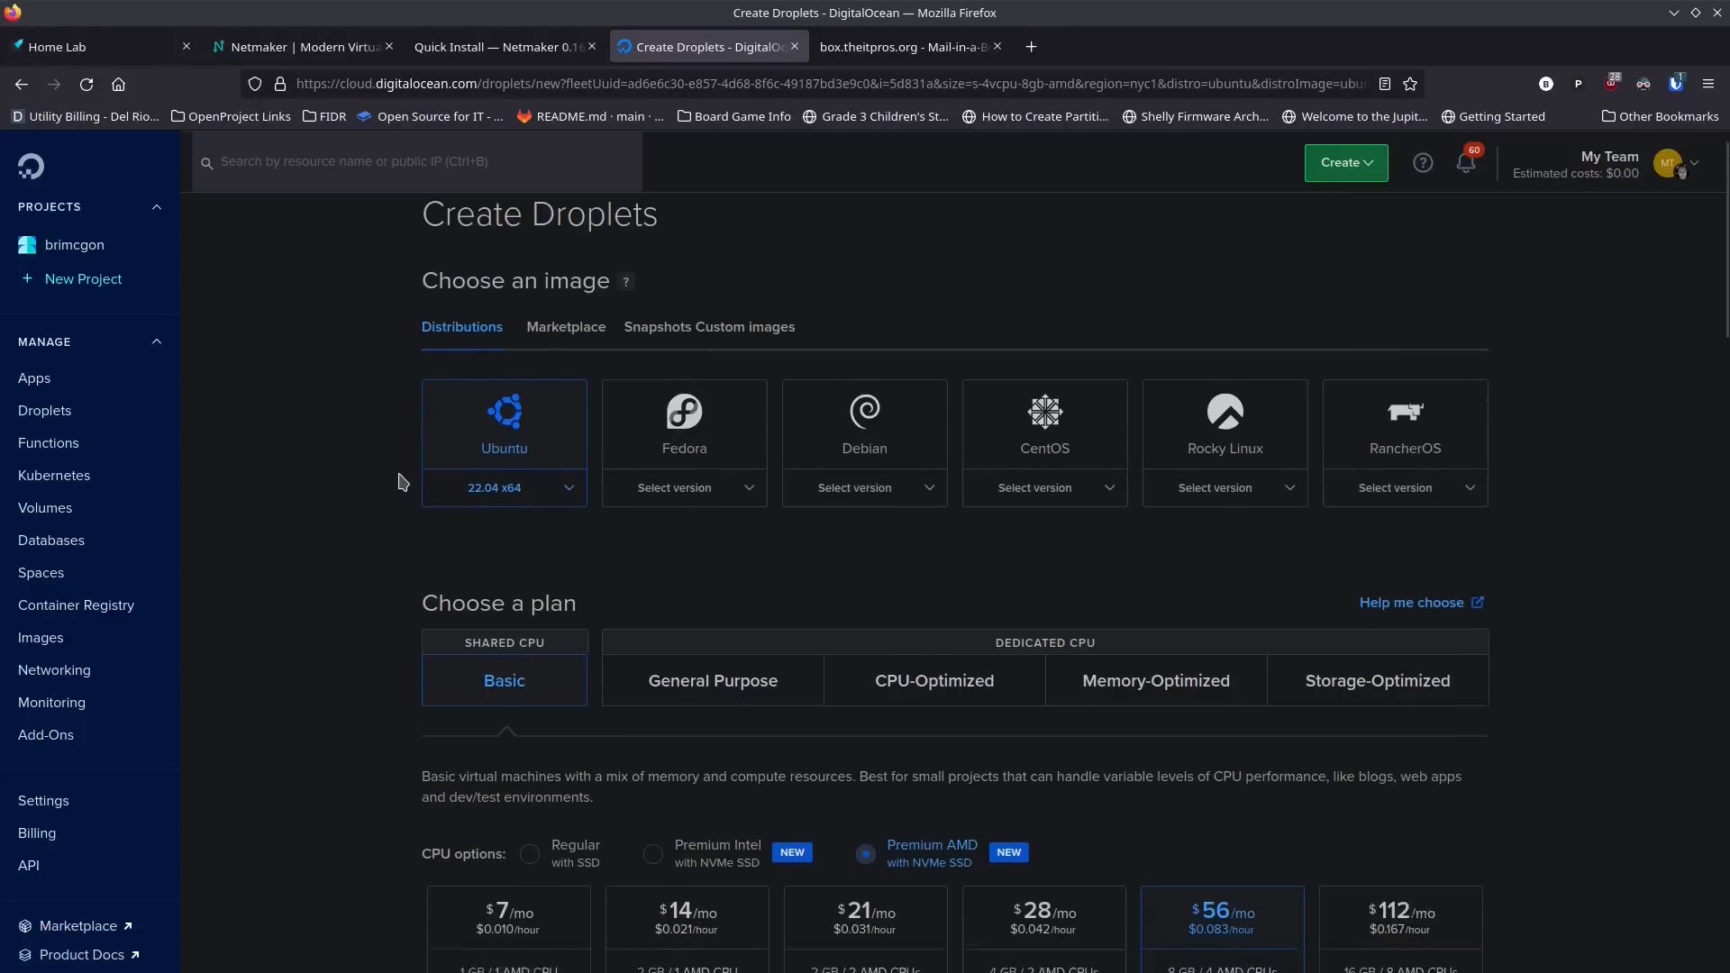
{"action": "scroll", "coordinate": [388, 464], "scroll_direction": "down", "scroll_amount": 2}
{"action": "scroll", "coordinate": [387, 468], "scroll_direction": "down", "scroll_amount": 4}
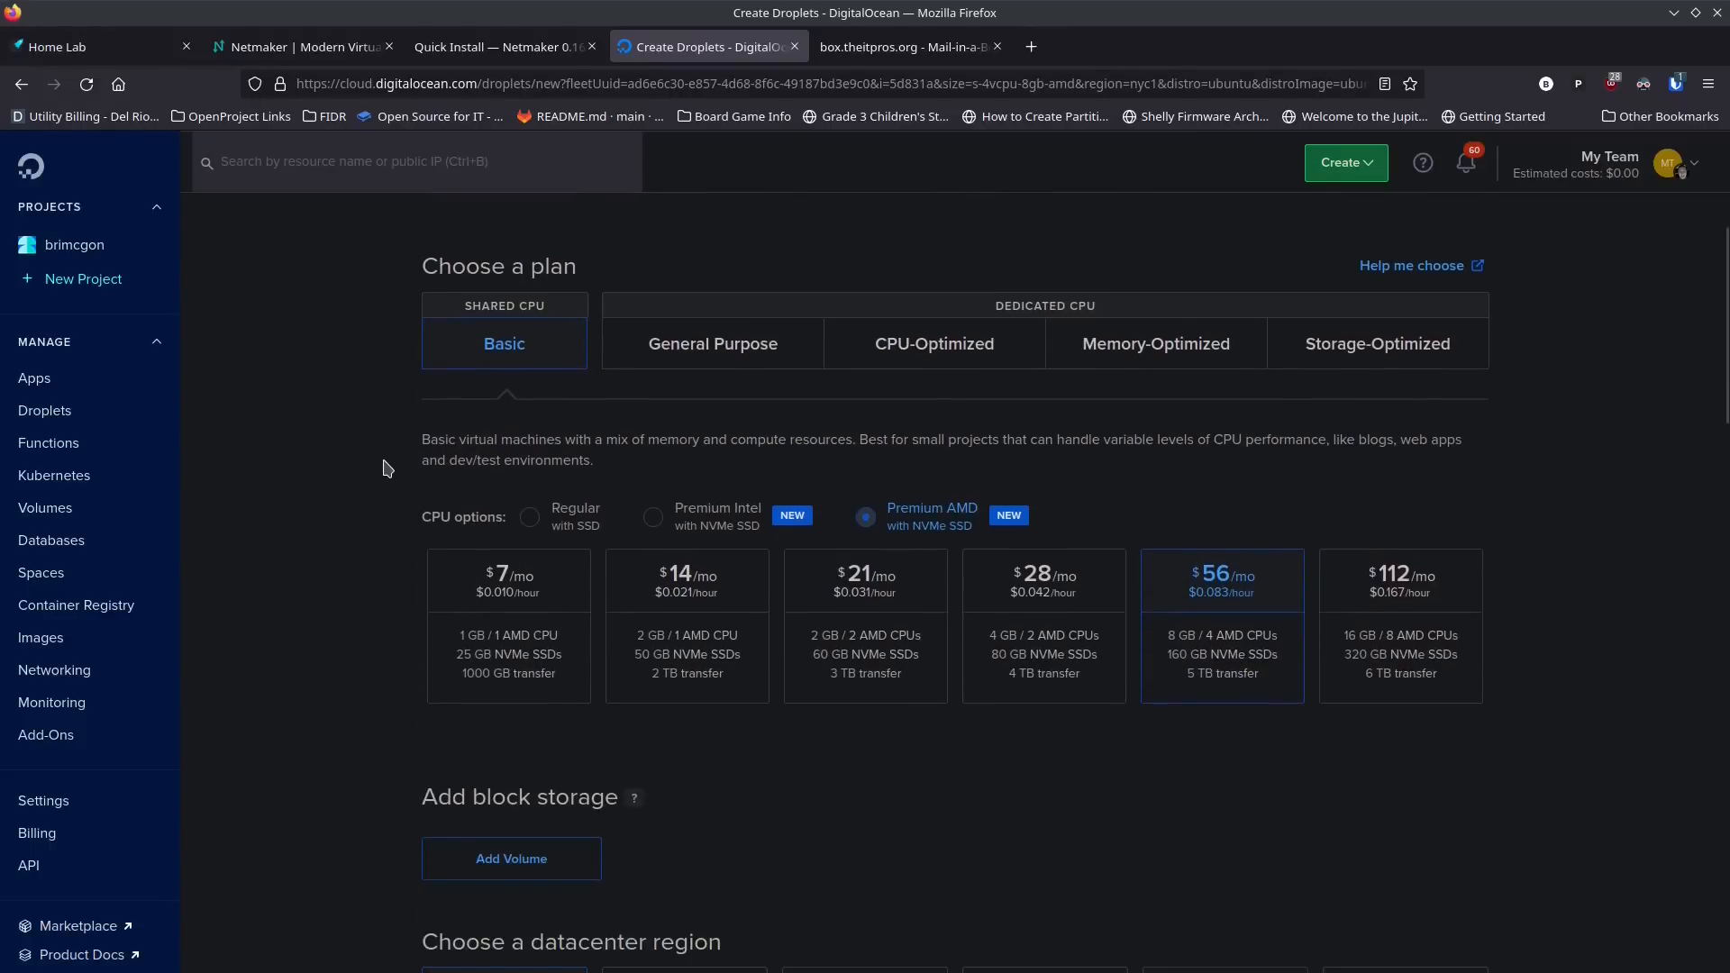
{"action": "left_click", "coordinate": [529, 394]}
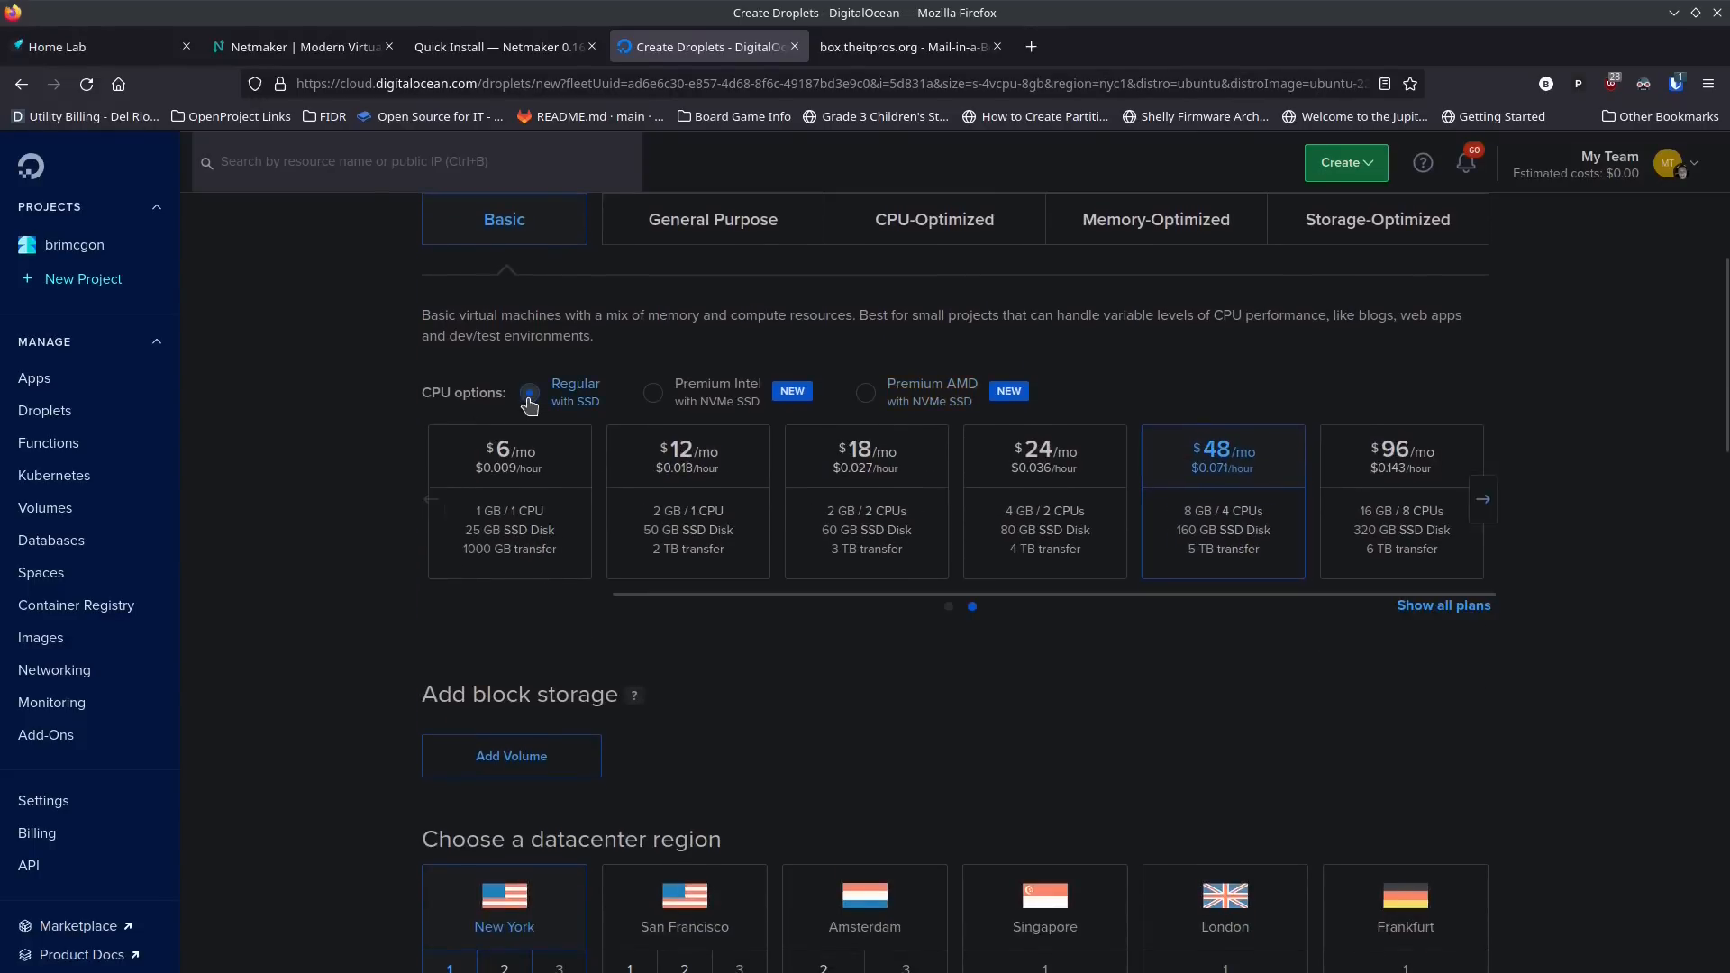
{"action": "left_click", "coordinate": [518, 475]}
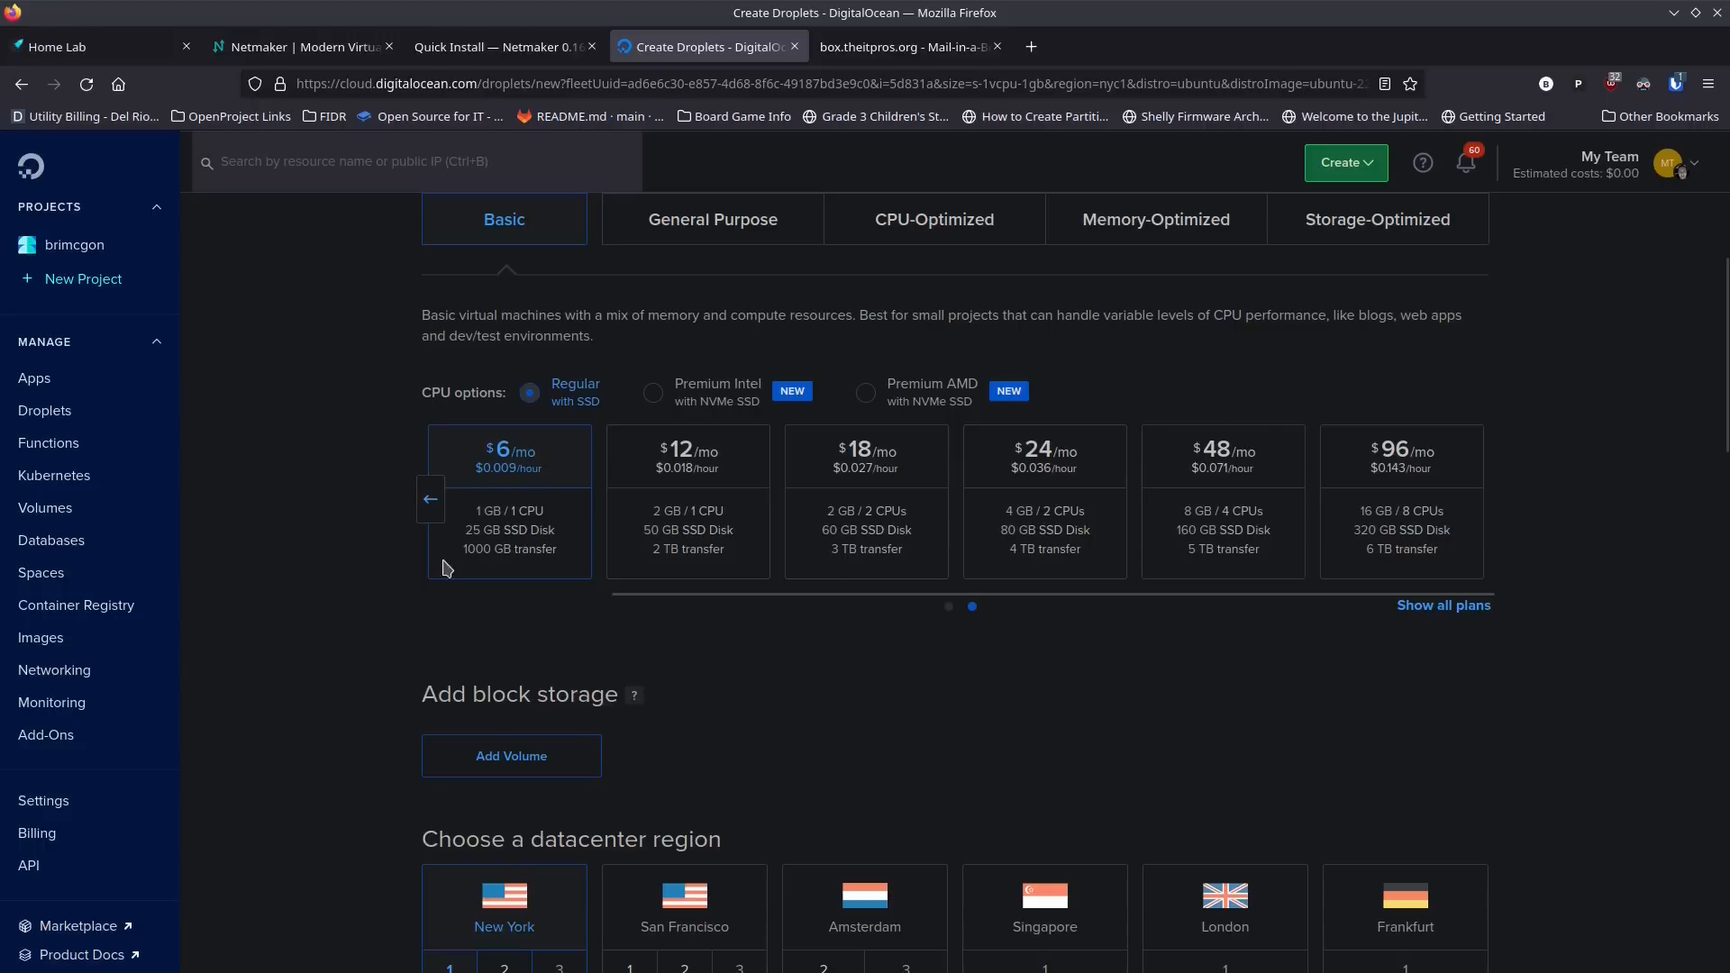
Step: Select the iMac-Zorin-16 and Dell Pop_OS SSH keys for authenticating to the Droplet
{"action": "scroll", "coordinate": [360, 532], "scroll_direction": "down", "scroll_amount": 5}
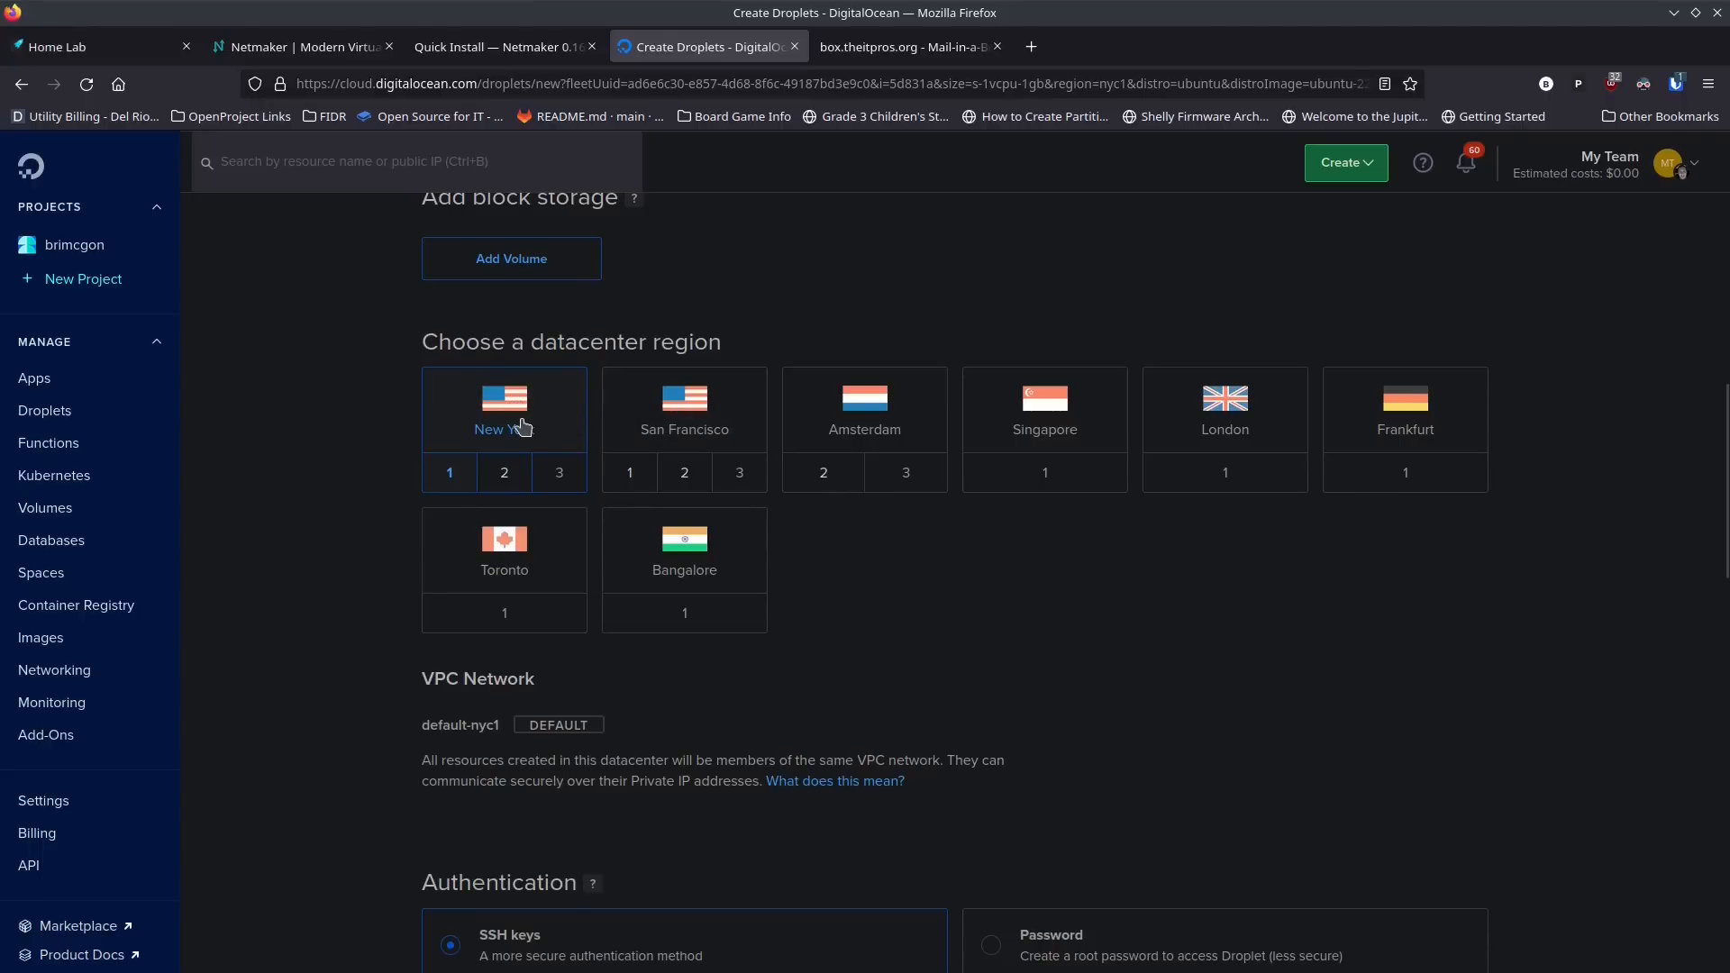
{"action": "scroll", "coordinate": [360, 441], "scroll_direction": "down", "scroll_amount": 4}
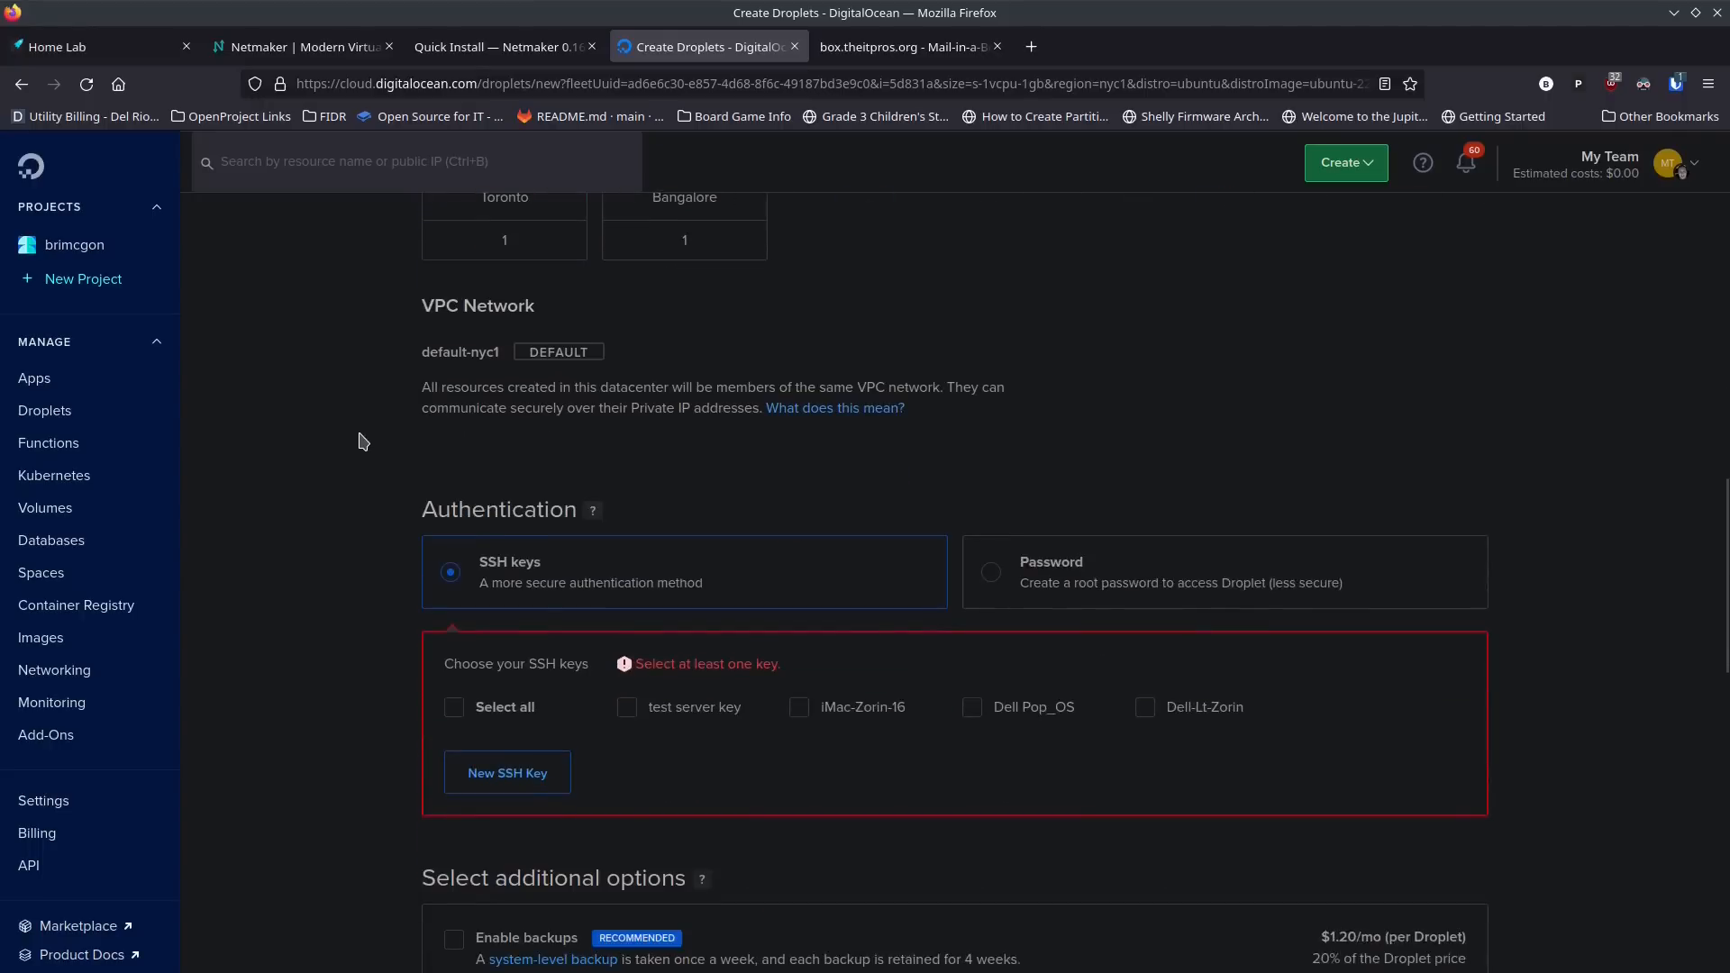
{"action": "scroll", "coordinate": [360, 441], "scroll_direction": "down", "scroll_amount": 3}
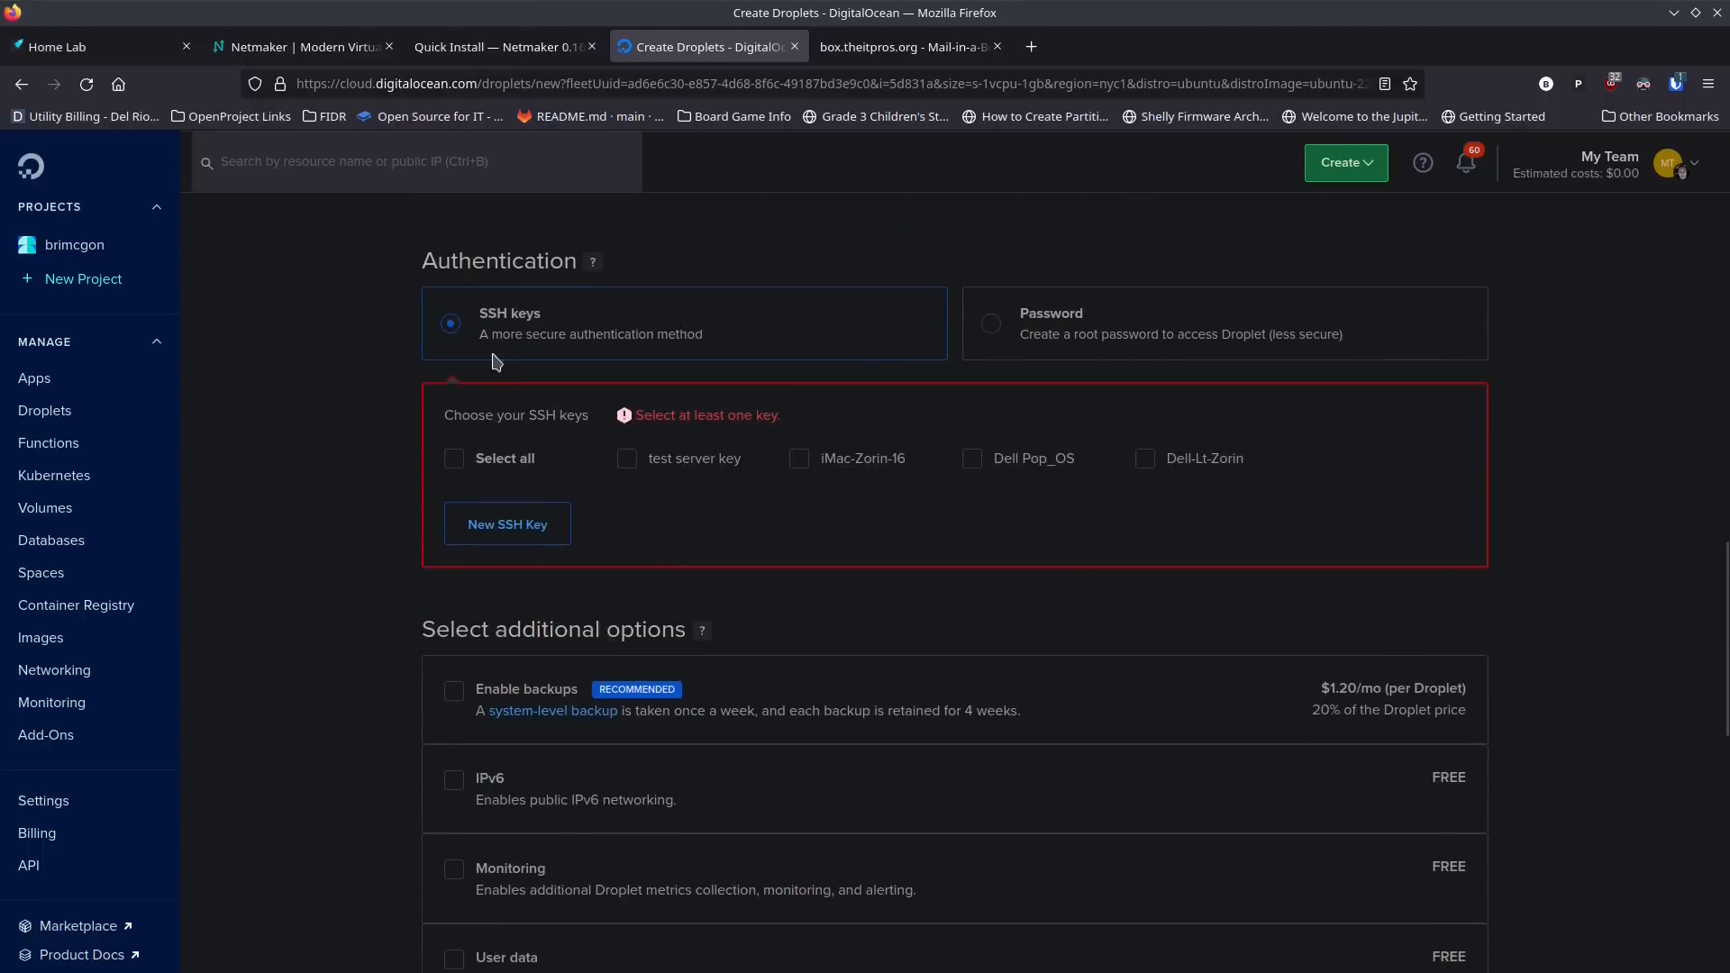
{"action": "left_click", "coordinate": [795, 463]}
{"action": "left_click", "coordinate": [970, 464]}
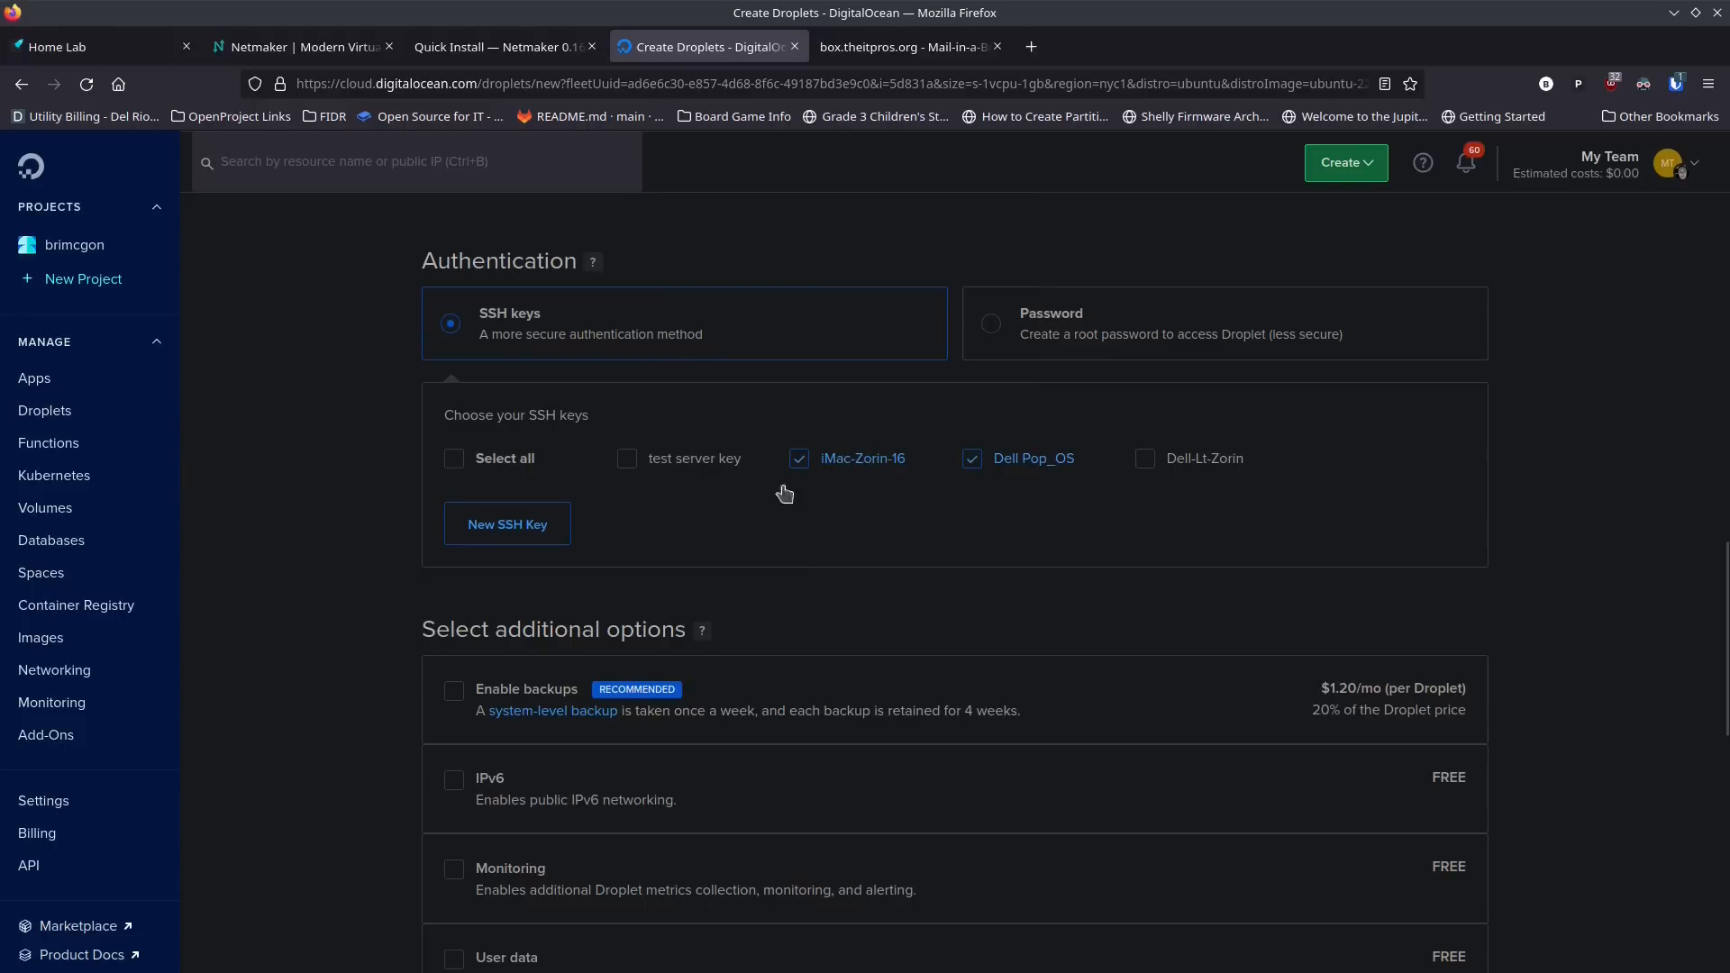
Step: Set the Droplet's hostname to netmaker-theitpros and create the Droplet
{"action": "scroll", "coordinate": [360, 482], "scroll_direction": "down", "scroll_amount": 6}
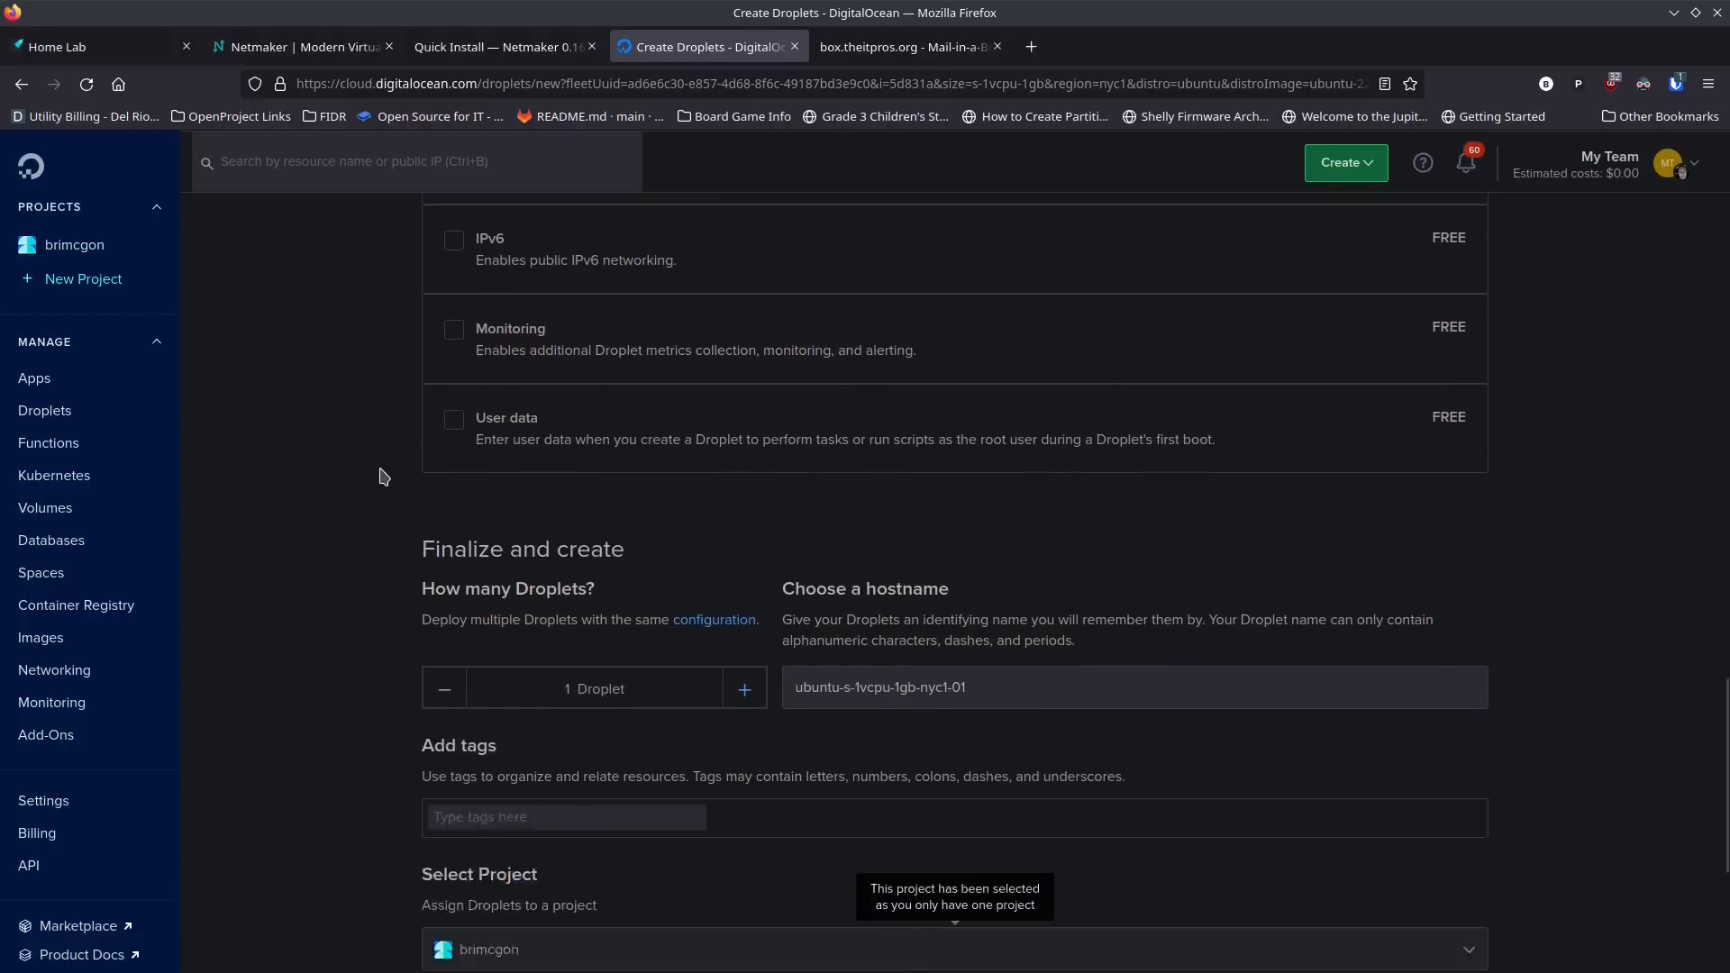
{"action": "scroll", "coordinate": [1044, 521], "scroll_direction": "down", "scroll_amount": 2}
{"action": "triple_click", "coordinate": [1042, 476]}
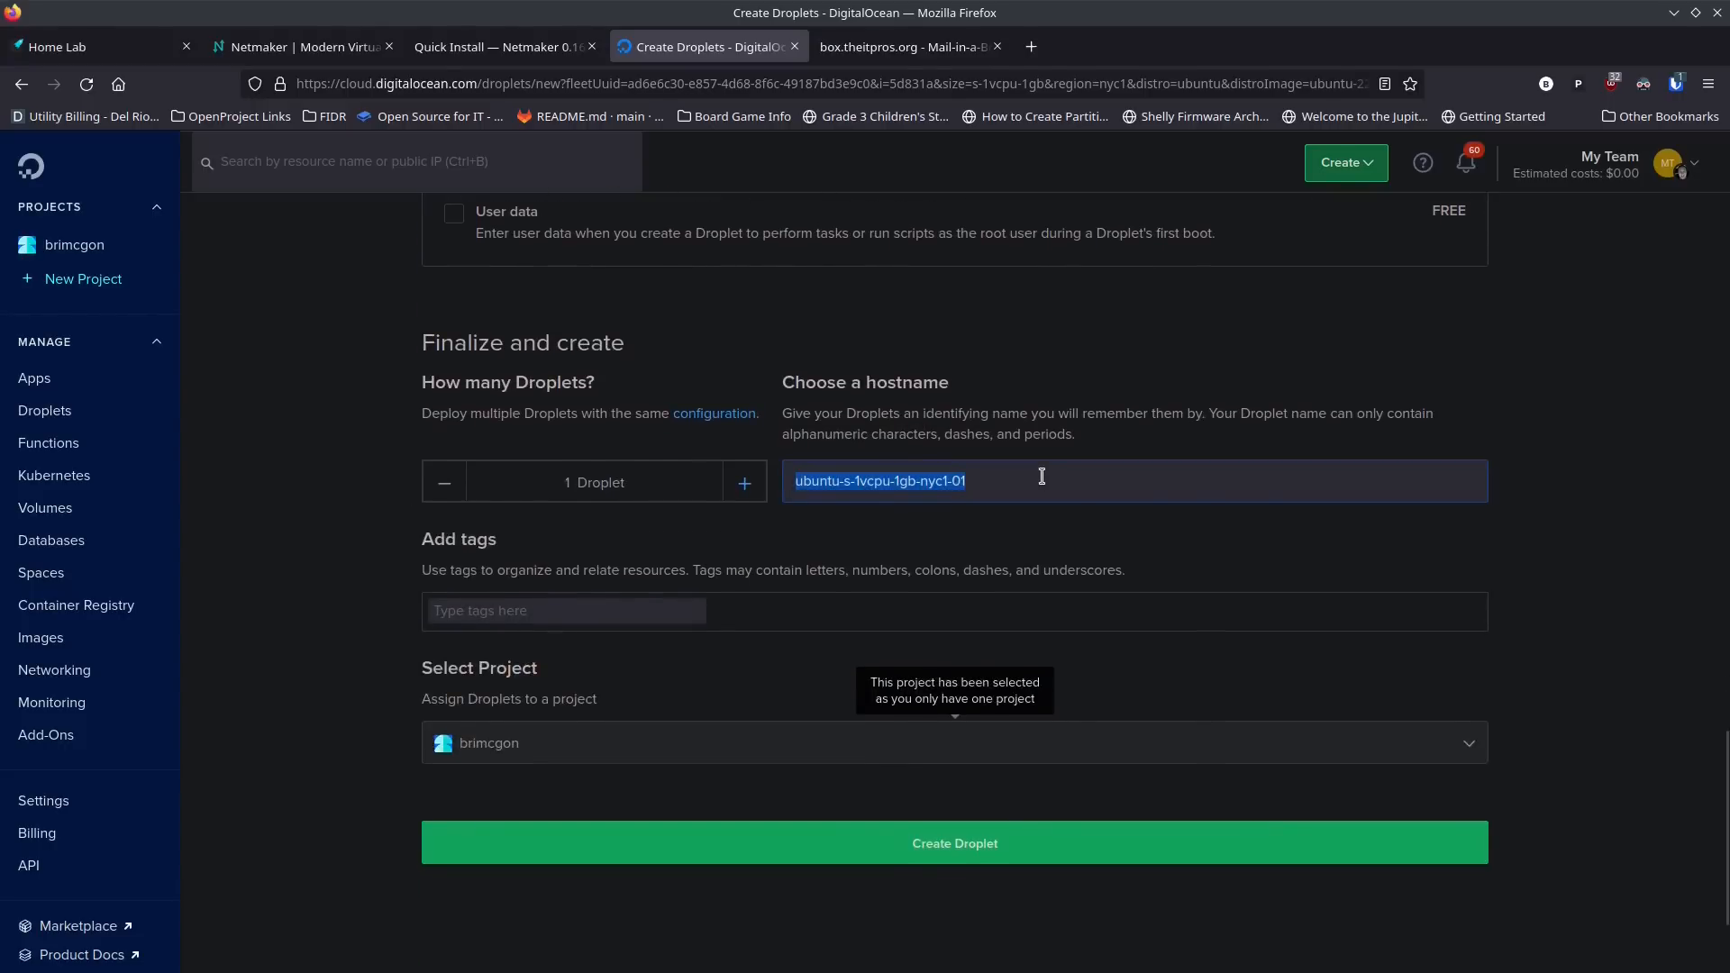
{"action": "type", "text": "netmaker"}
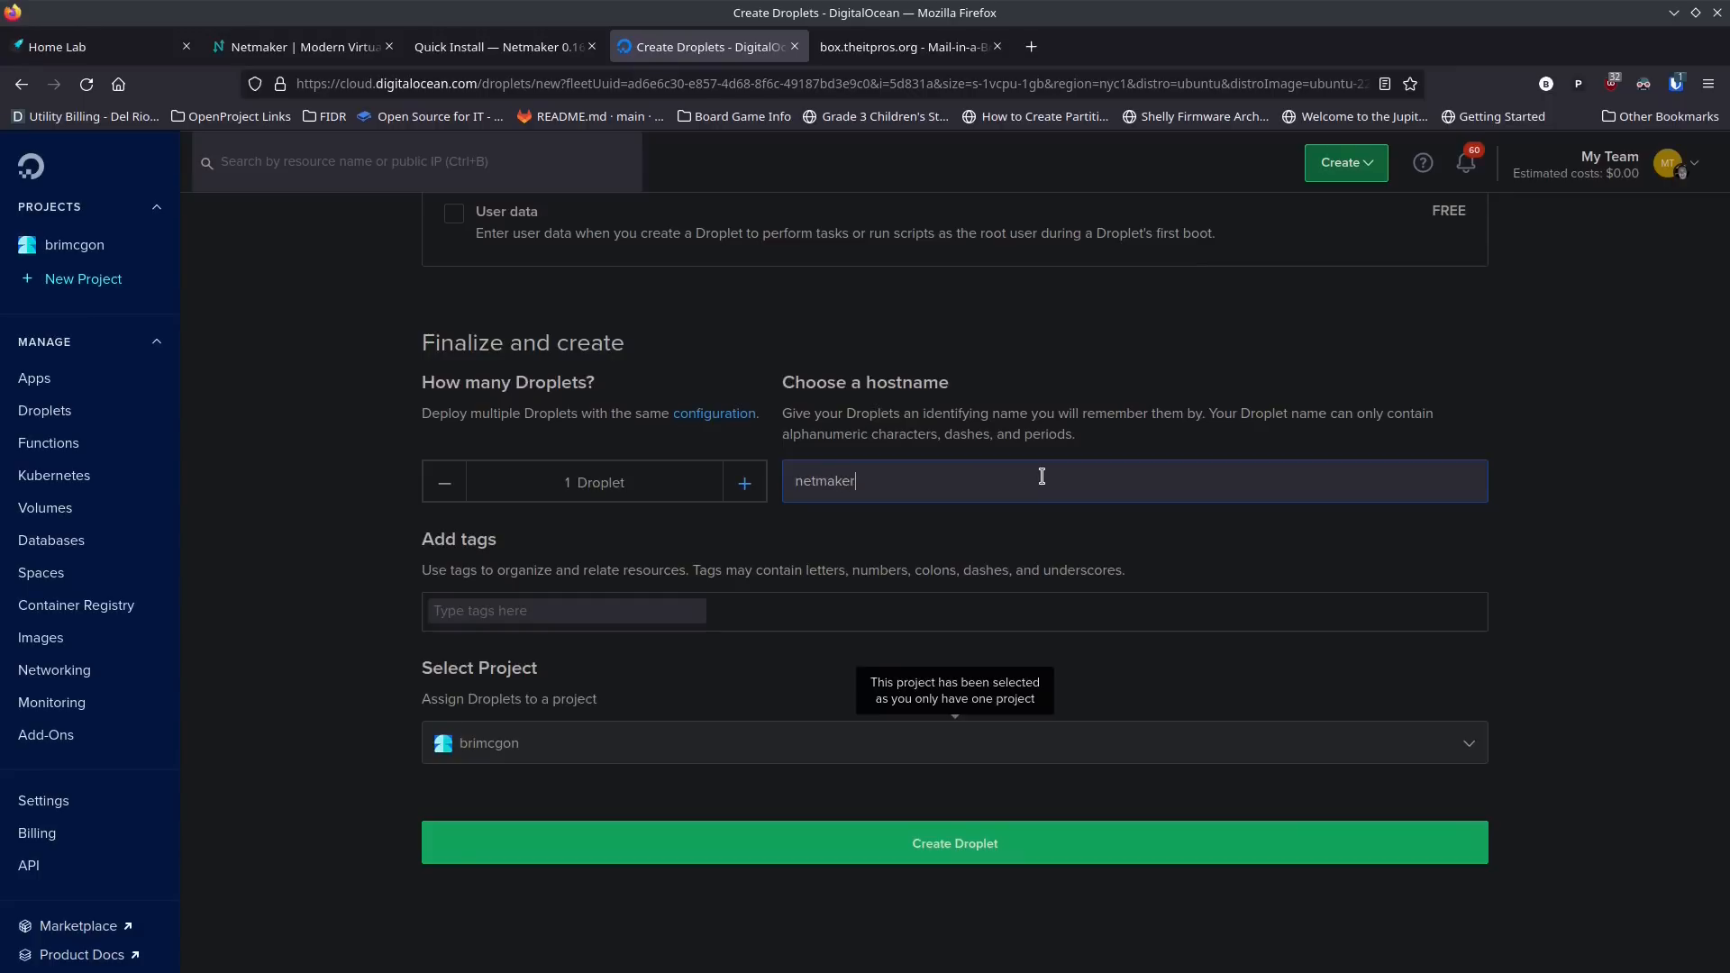
{"action": "type", "text": "-theitpros"}
{"action": "scroll", "coordinate": [469, 721], "scroll_direction": "down", "scroll_amount": 3}
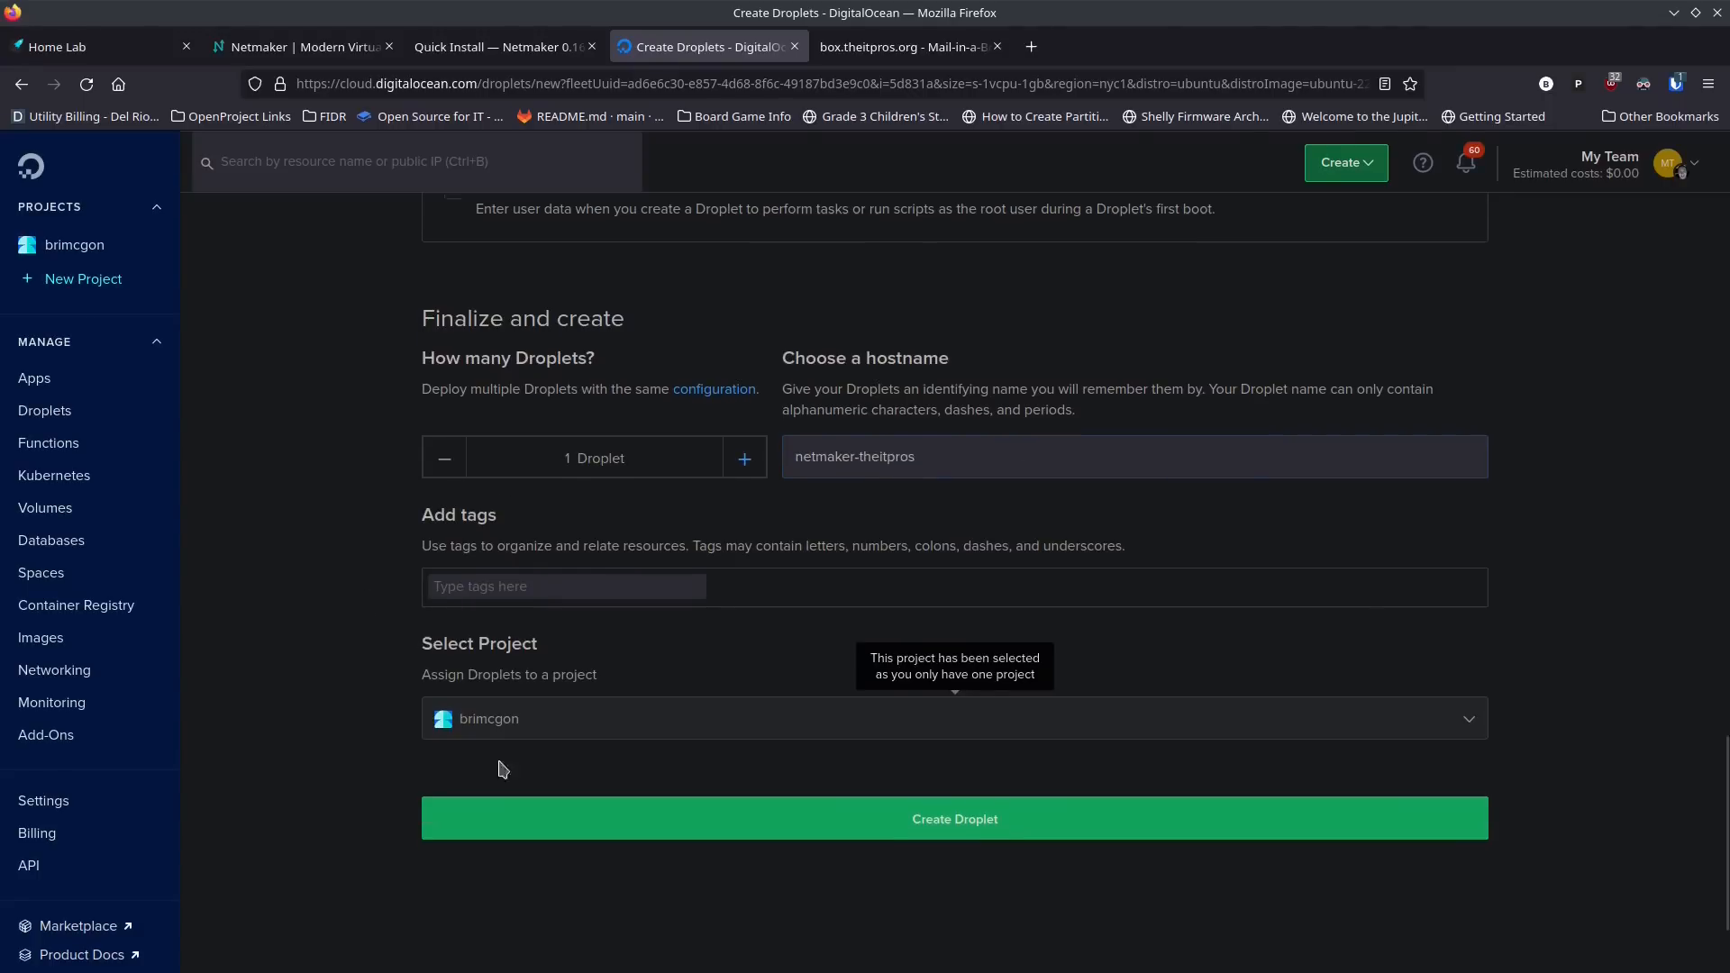
{"action": "left_click", "coordinate": [857, 728]}
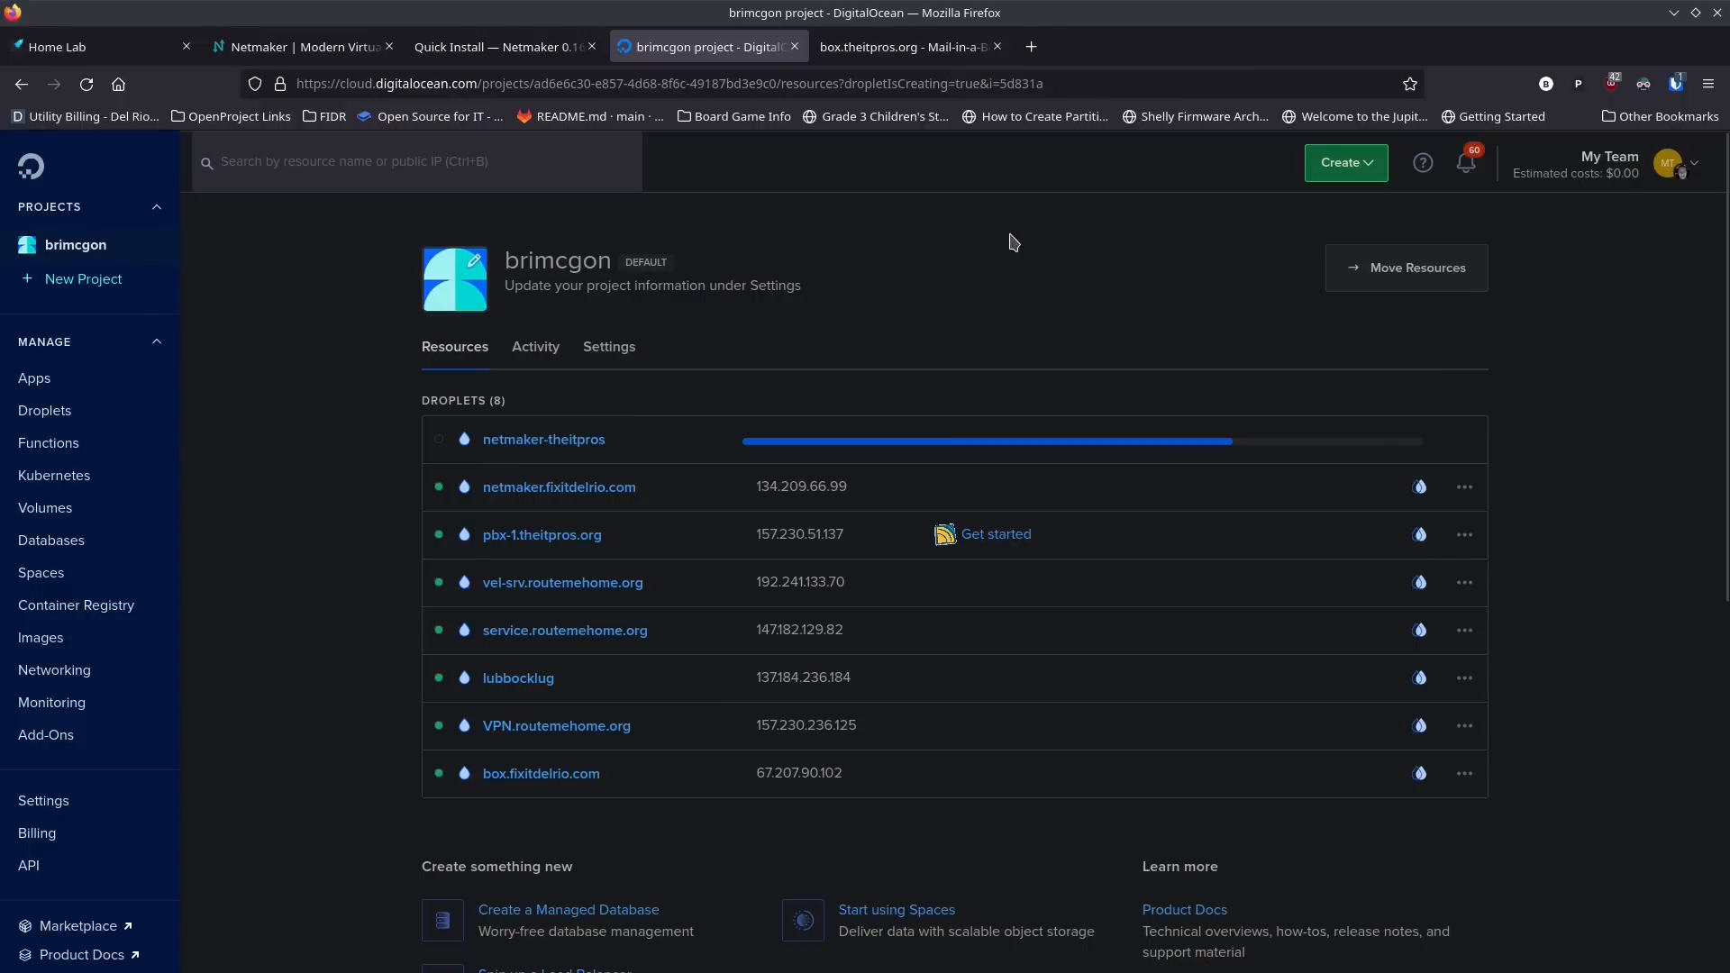
Step: Open GitLab in a new browser tab
{"action": "left_click", "coordinate": [1035, 50]}
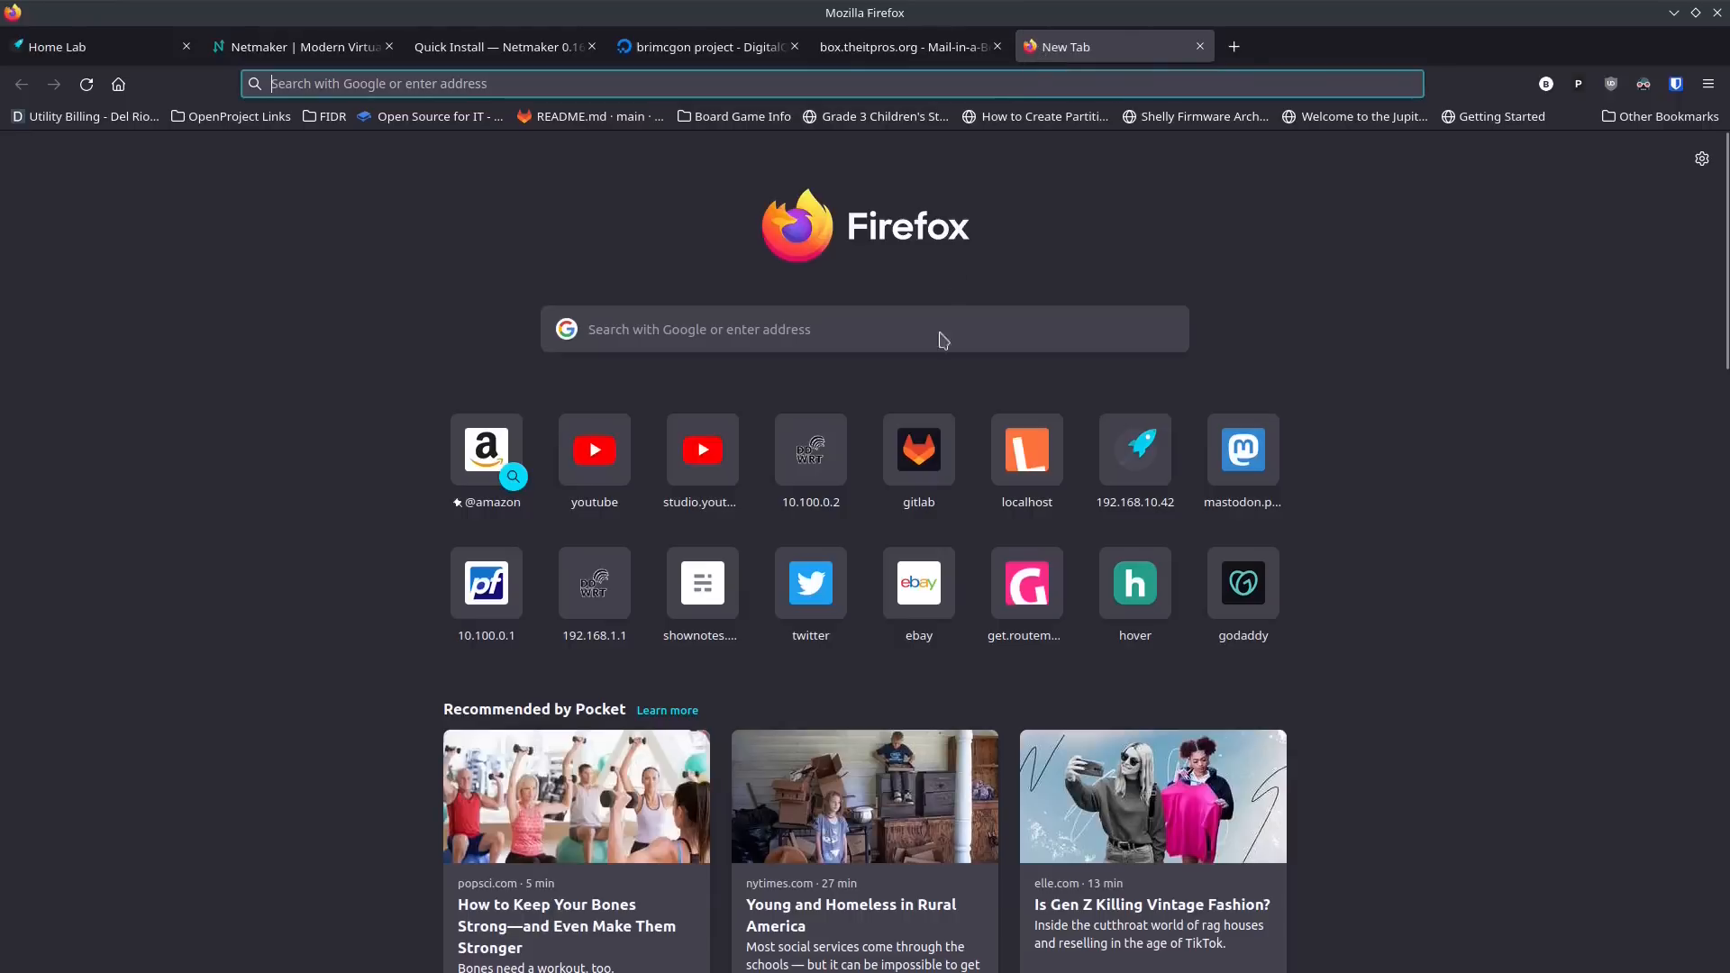
{"action": "left_click", "coordinate": [920, 451]}
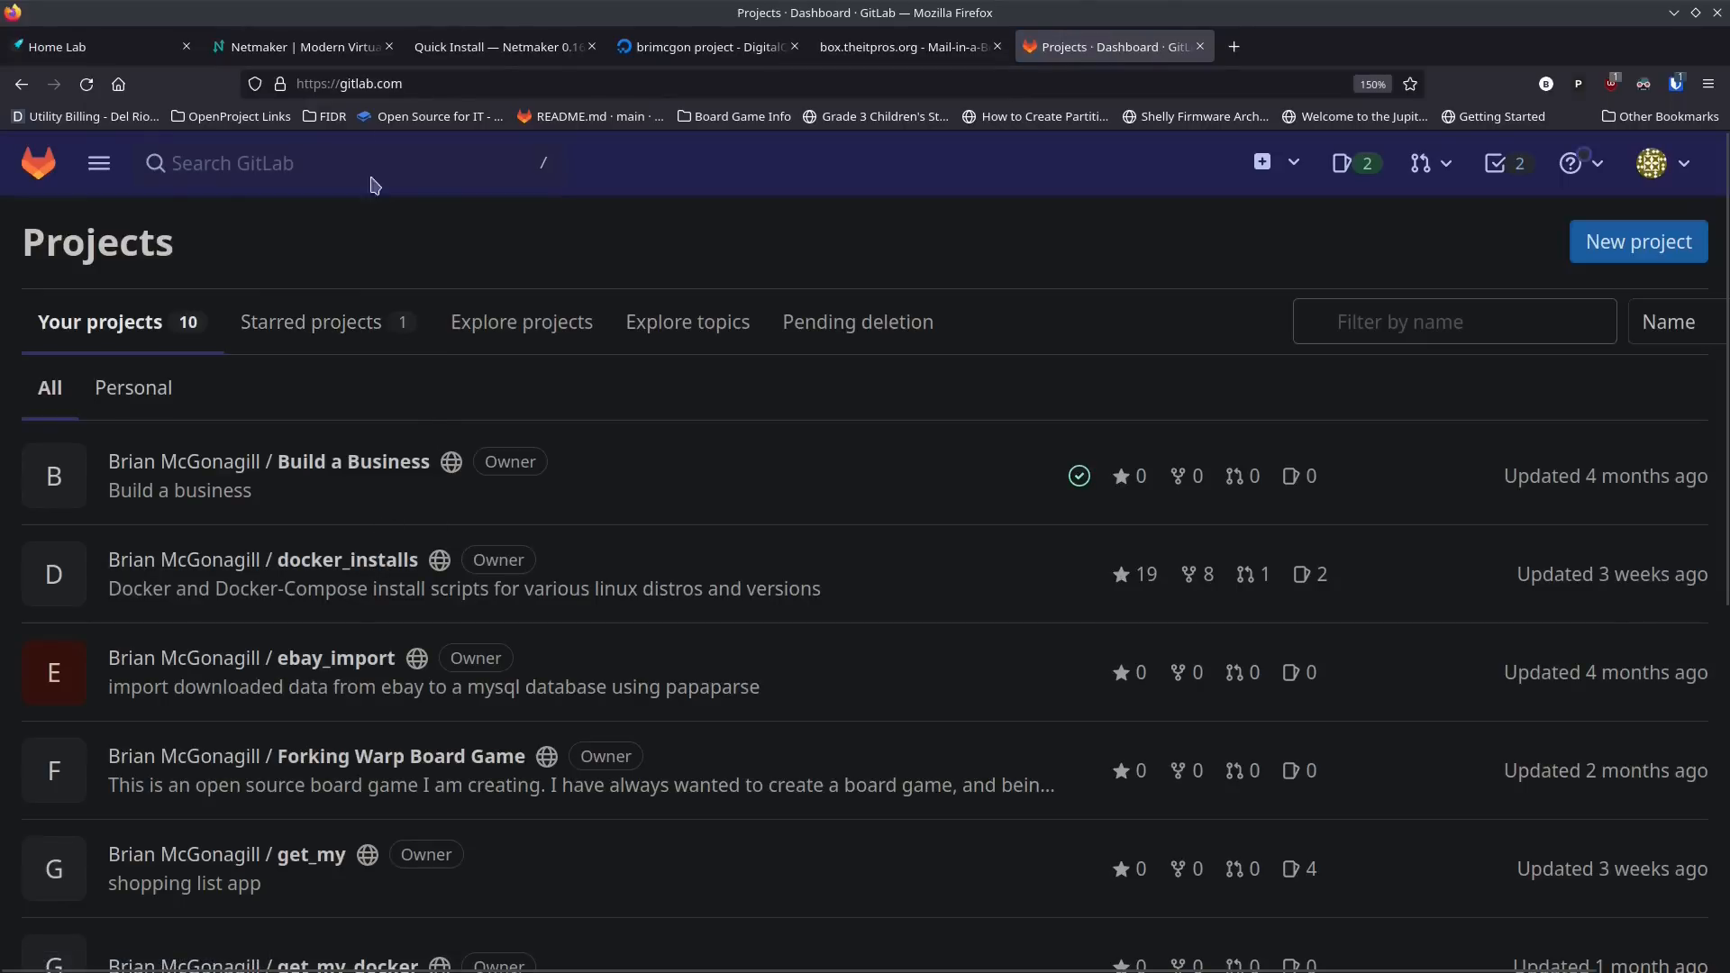
Step: Review the Prepare DNS and Install Dependencies sections of the Netmaker Quick Install guide
{"action": "left_click", "coordinate": [492, 54]}
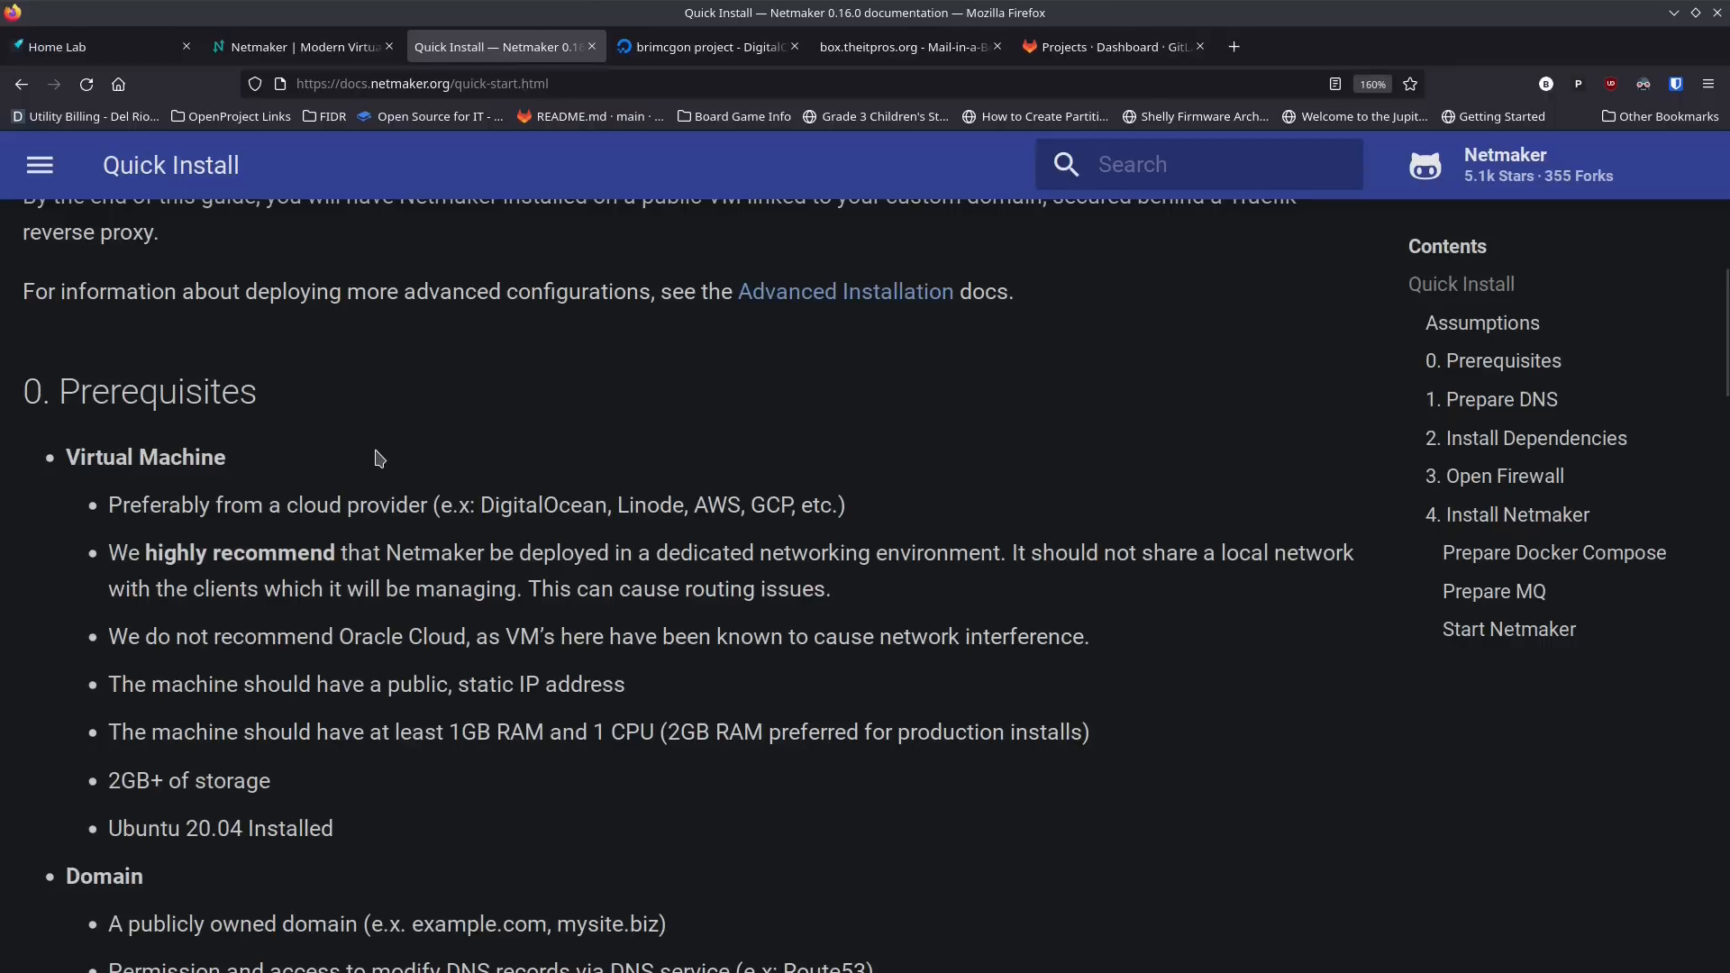
{"action": "scroll", "coordinate": [375, 456], "scroll_direction": "down", "scroll_amount": 10}
{"action": "scroll", "coordinate": [386, 471], "scroll_direction": "down", "scroll_amount": 5}
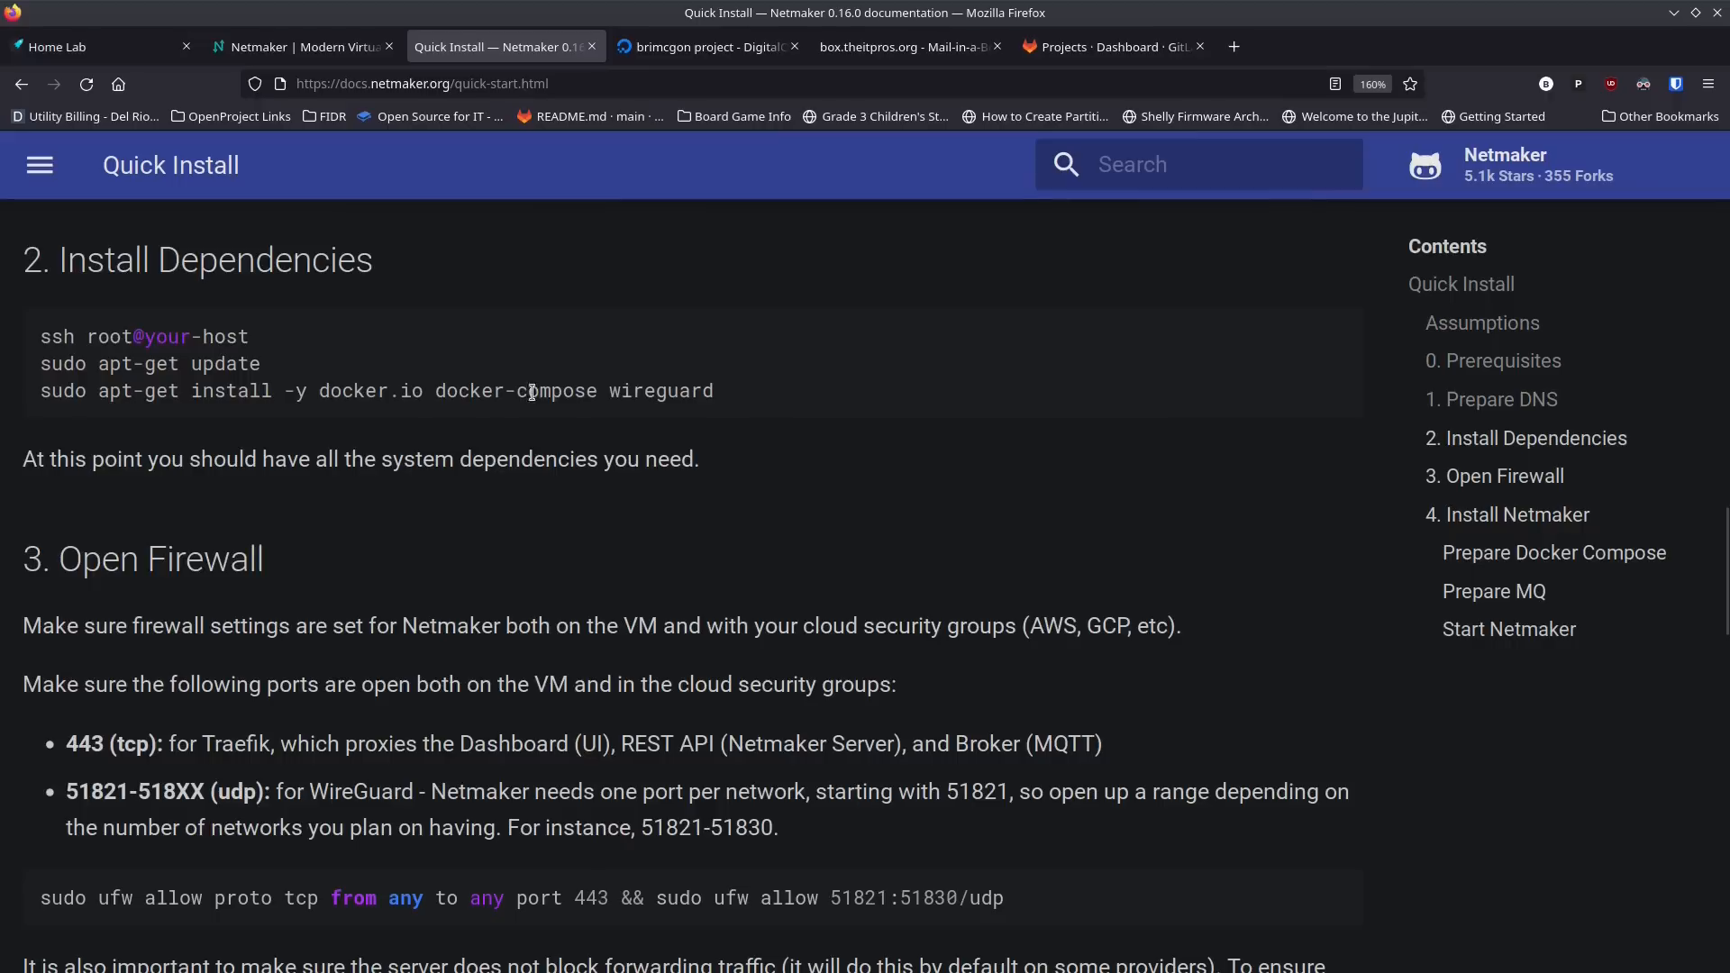
{"action": "scroll", "coordinate": [324, 466], "scroll_direction": "up", "scroll_amount": 6}
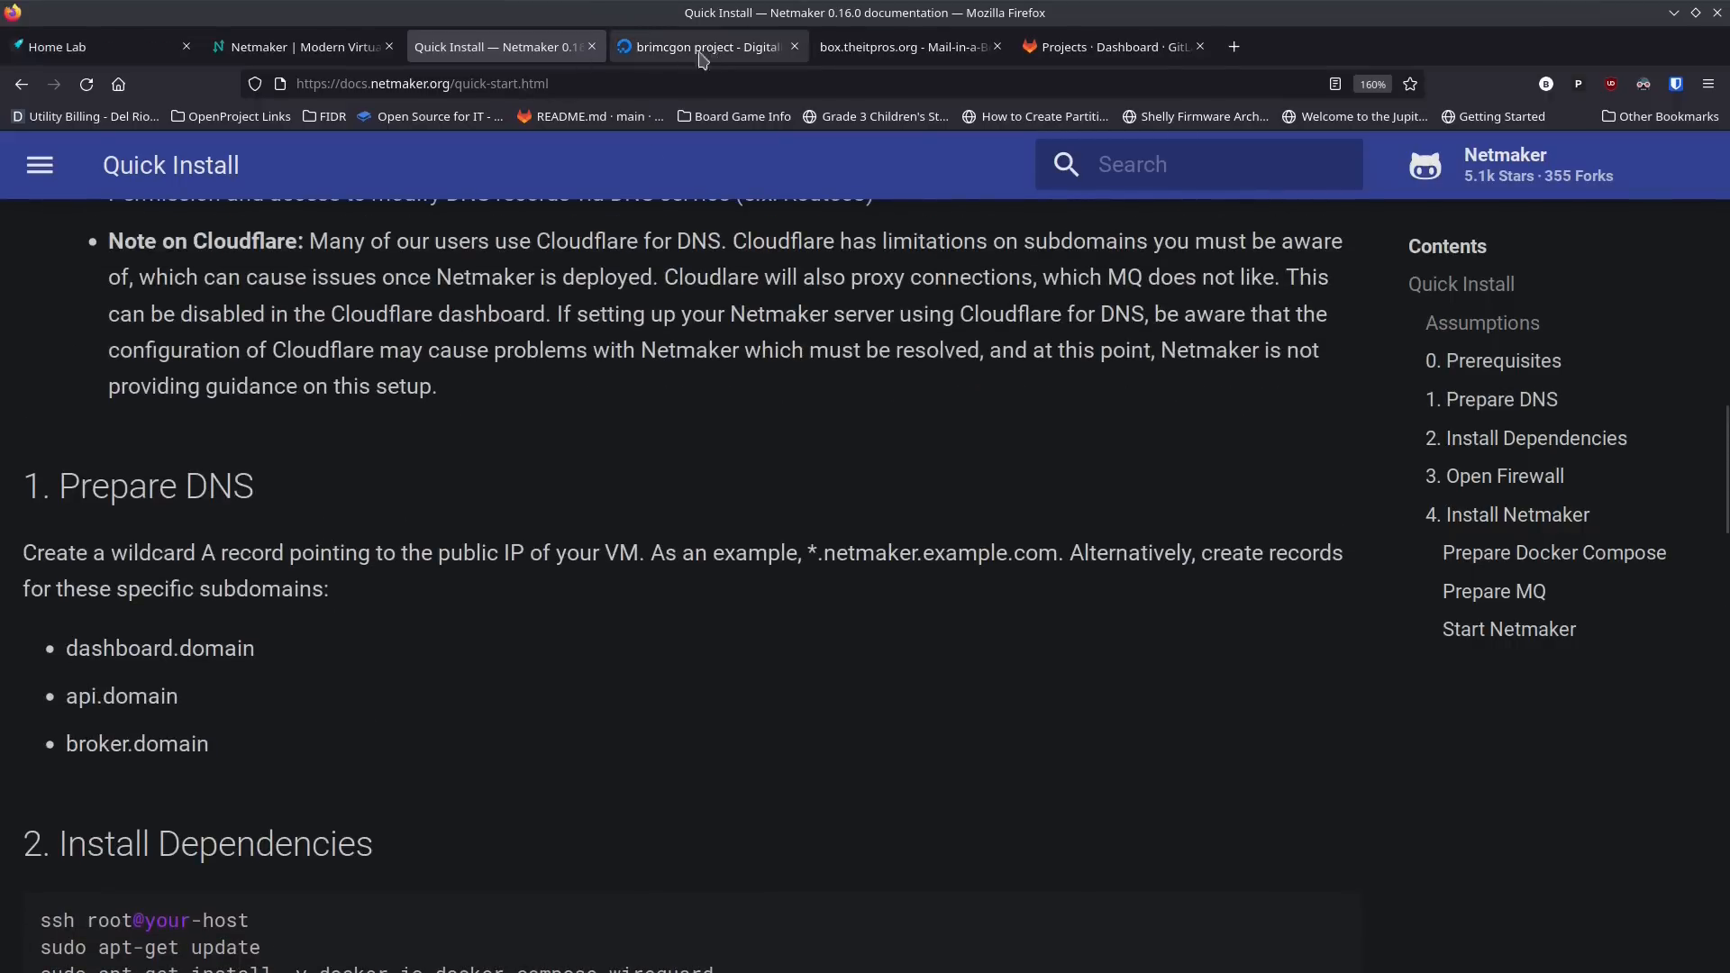
Step: Open the docker_installs project on GitLab and locate the install_docker_nproxyman.sh script among its files
{"action": "left_click", "coordinate": [1063, 49]}
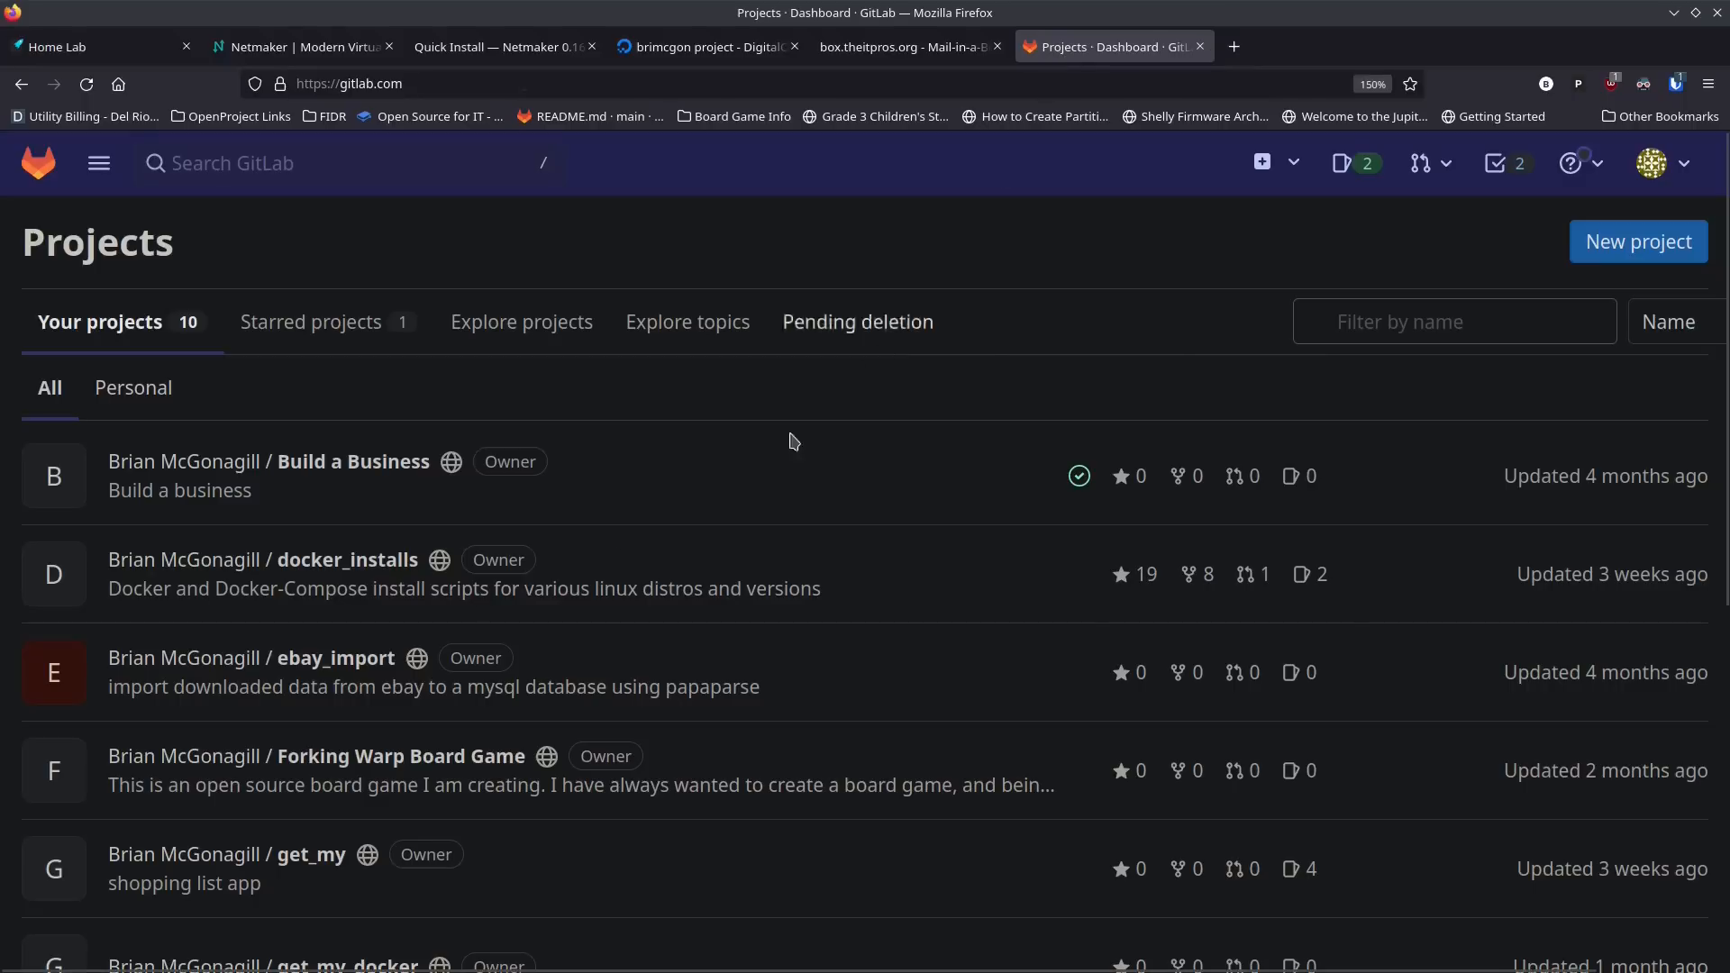
{"action": "left_click", "coordinate": [341, 571]}
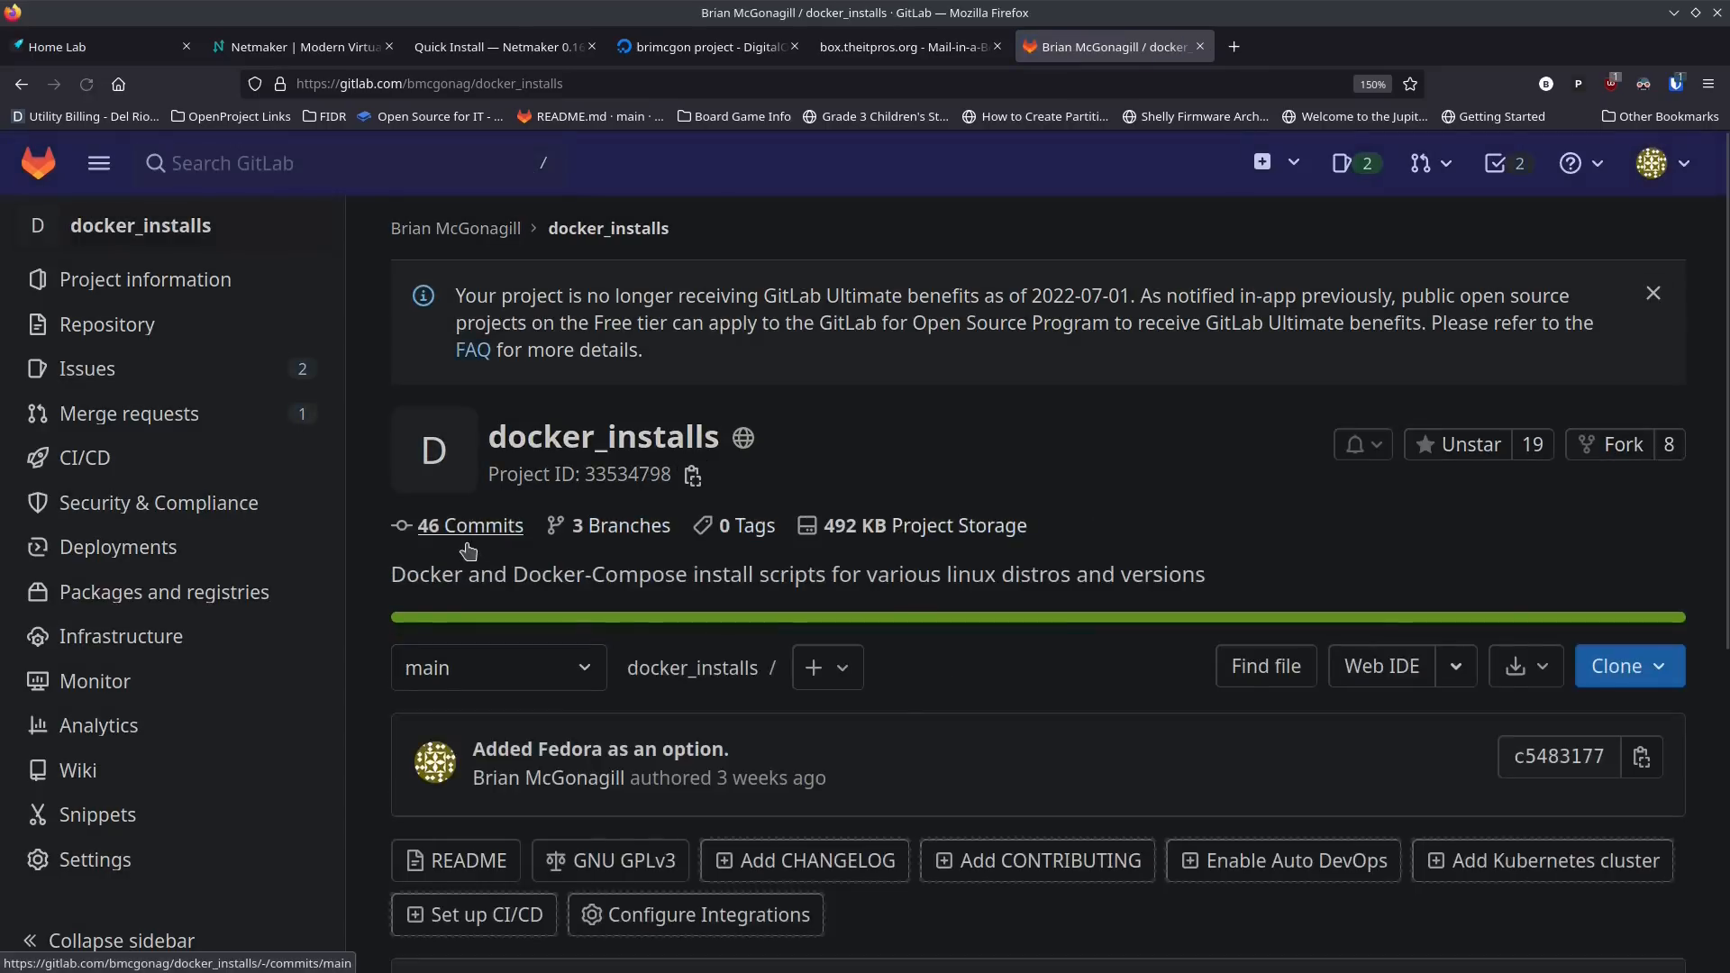
{"action": "scroll", "coordinate": [505, 586], "scroll_direction": "down", "scroll_amount": 3}
{"action": "scroll", "coordinate": [538, 616], "scroll_direction": "down", "scroll_amount": 4}
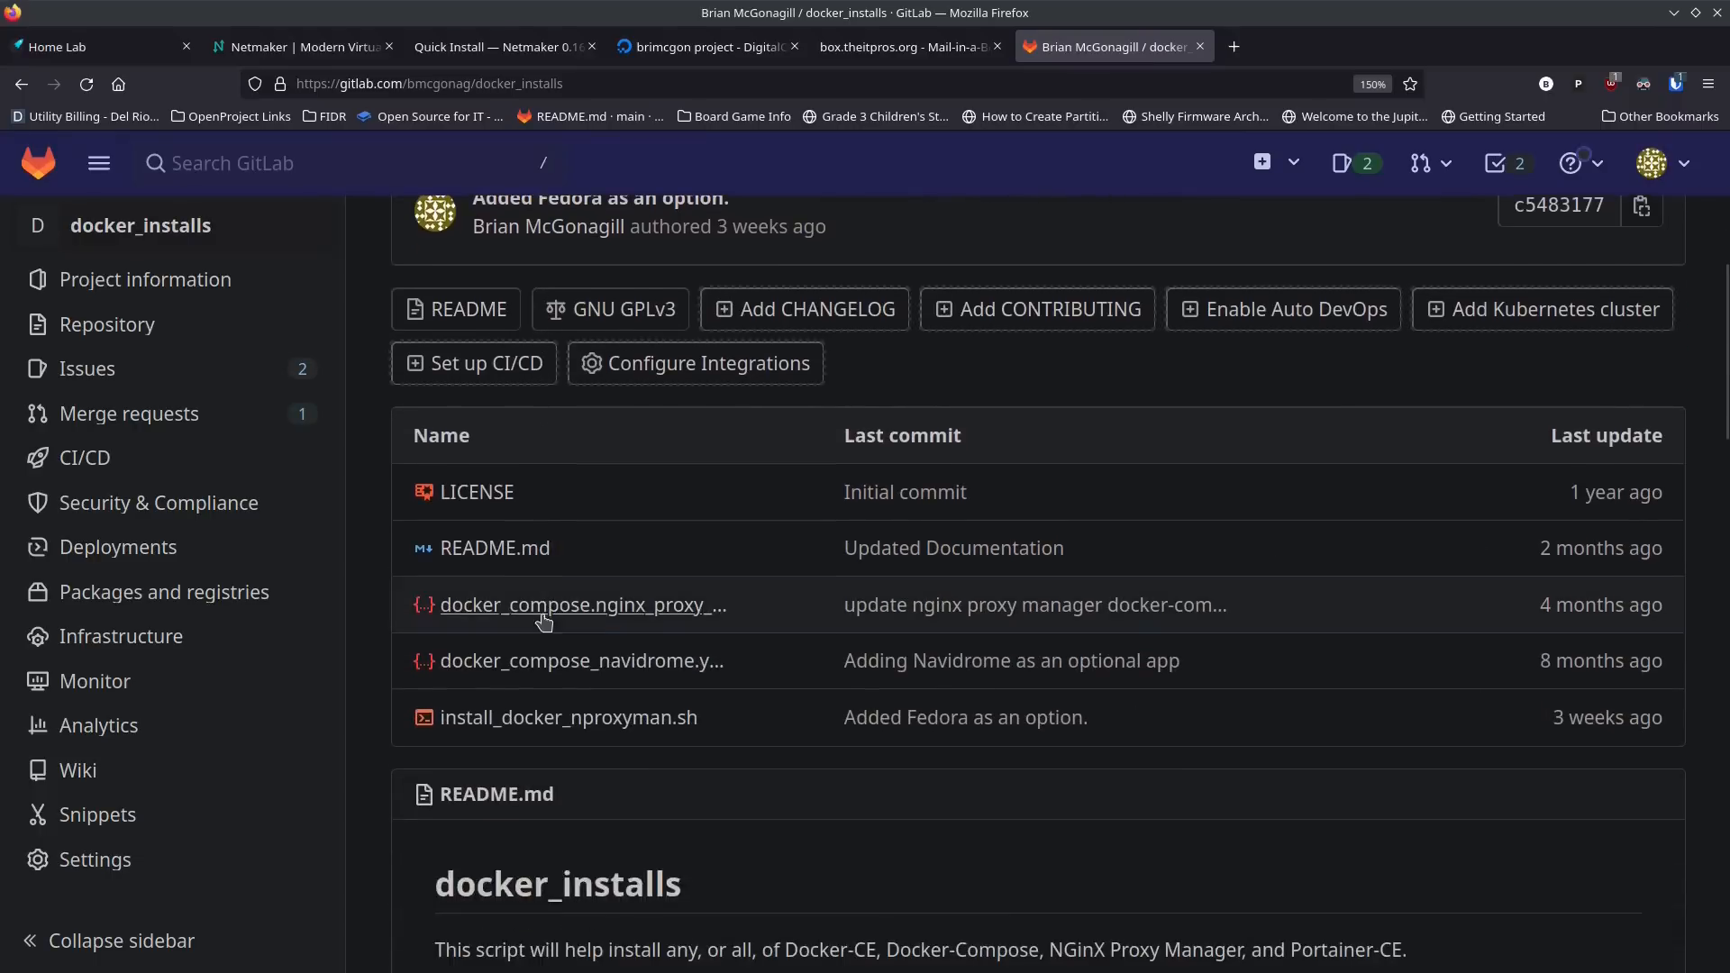
{"action": "left_click", "coordinate": [688, 737]}
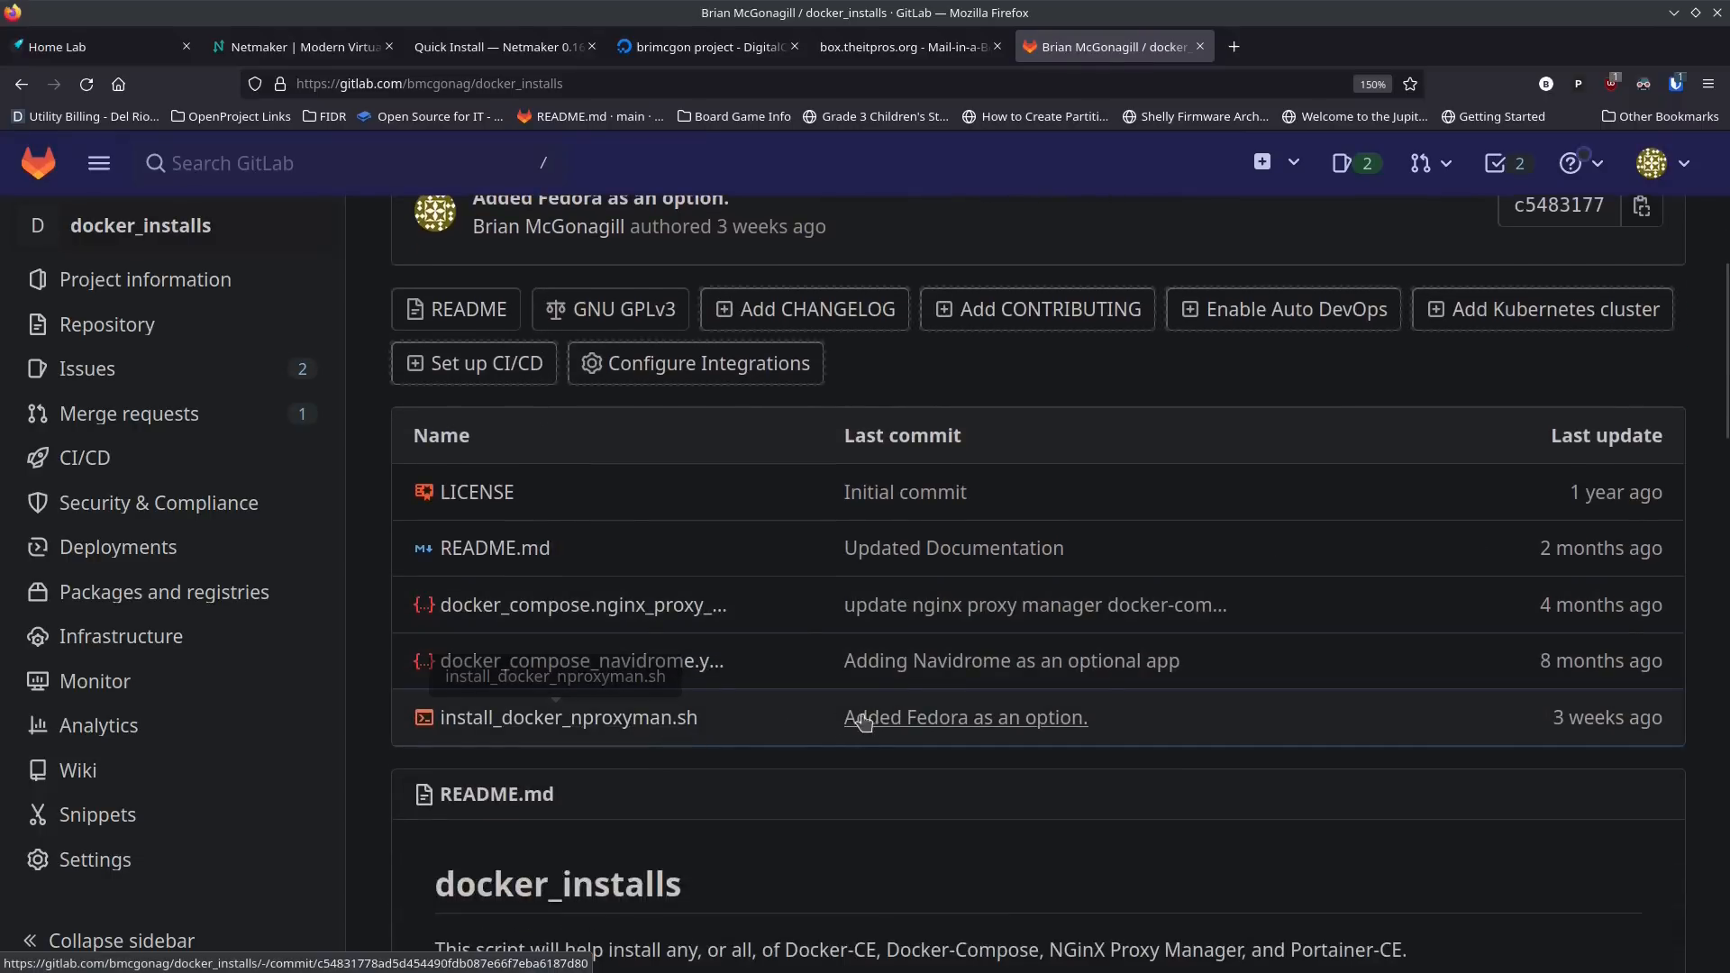
Step: Copy the netmaker-theitpros Droplet's IP address from the DigitalOcean project and return to the Mail-in-a-Box control panel
{"action": "left_click", "coordinate": [928, 54]}
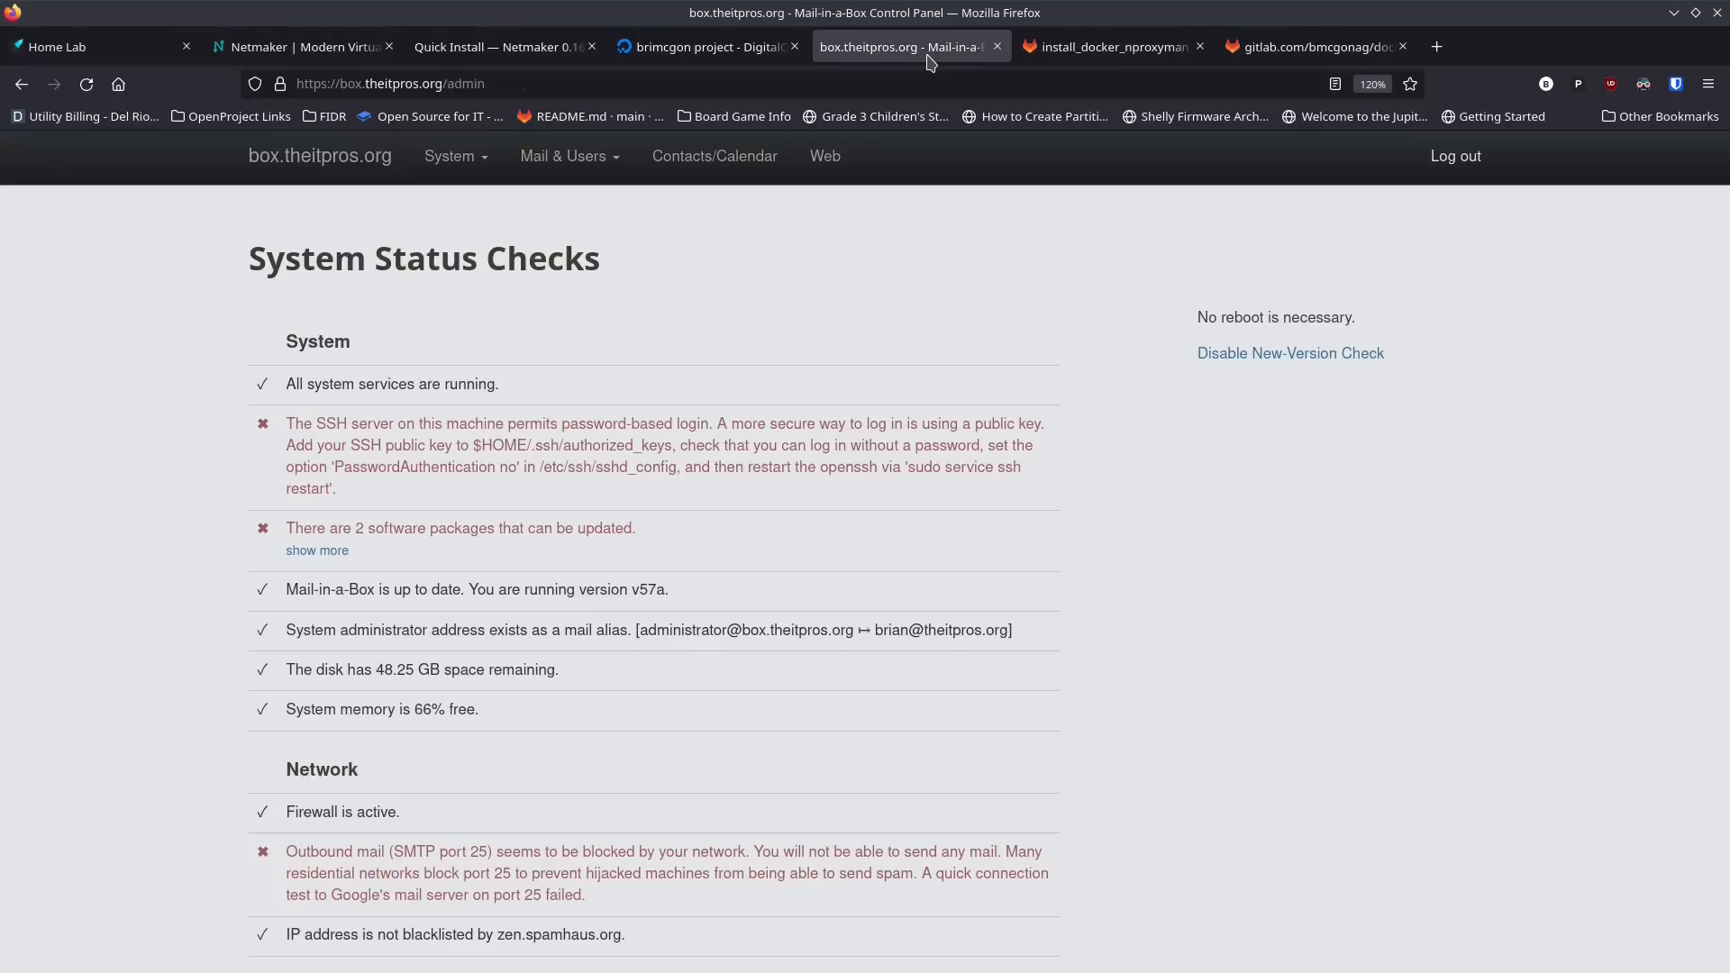
{"action": "left_click", "coordinate": [785, 56]}
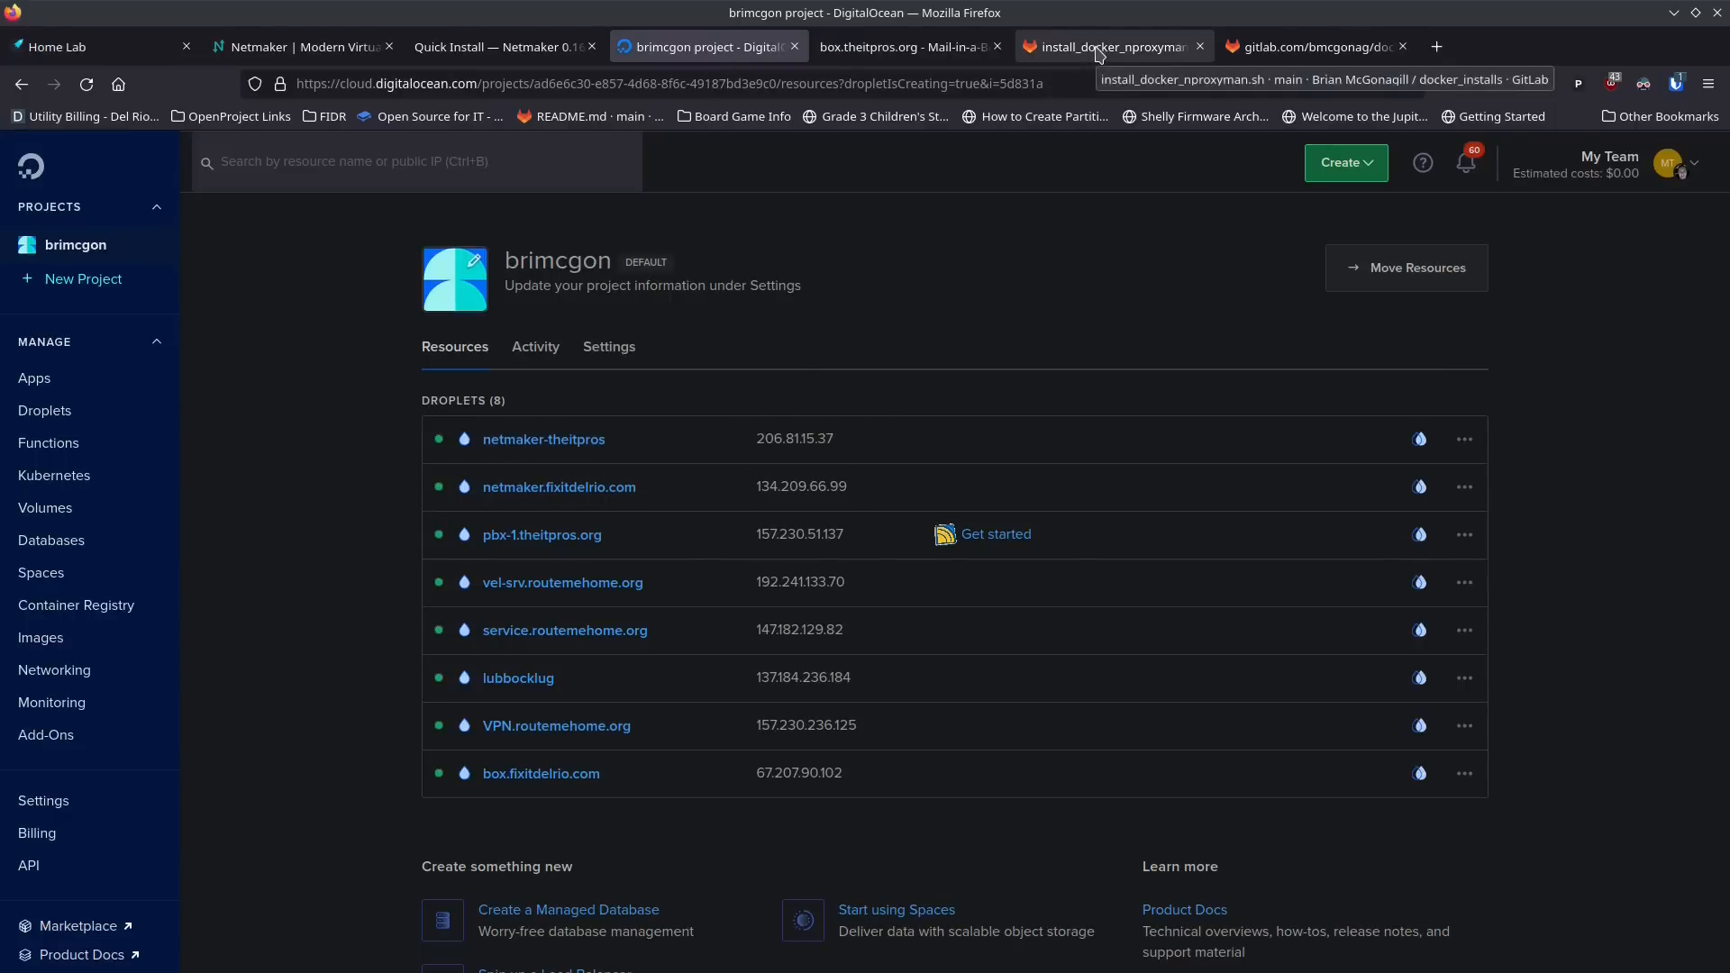
{"action": "left_click", "coordinate": [904, 47]}
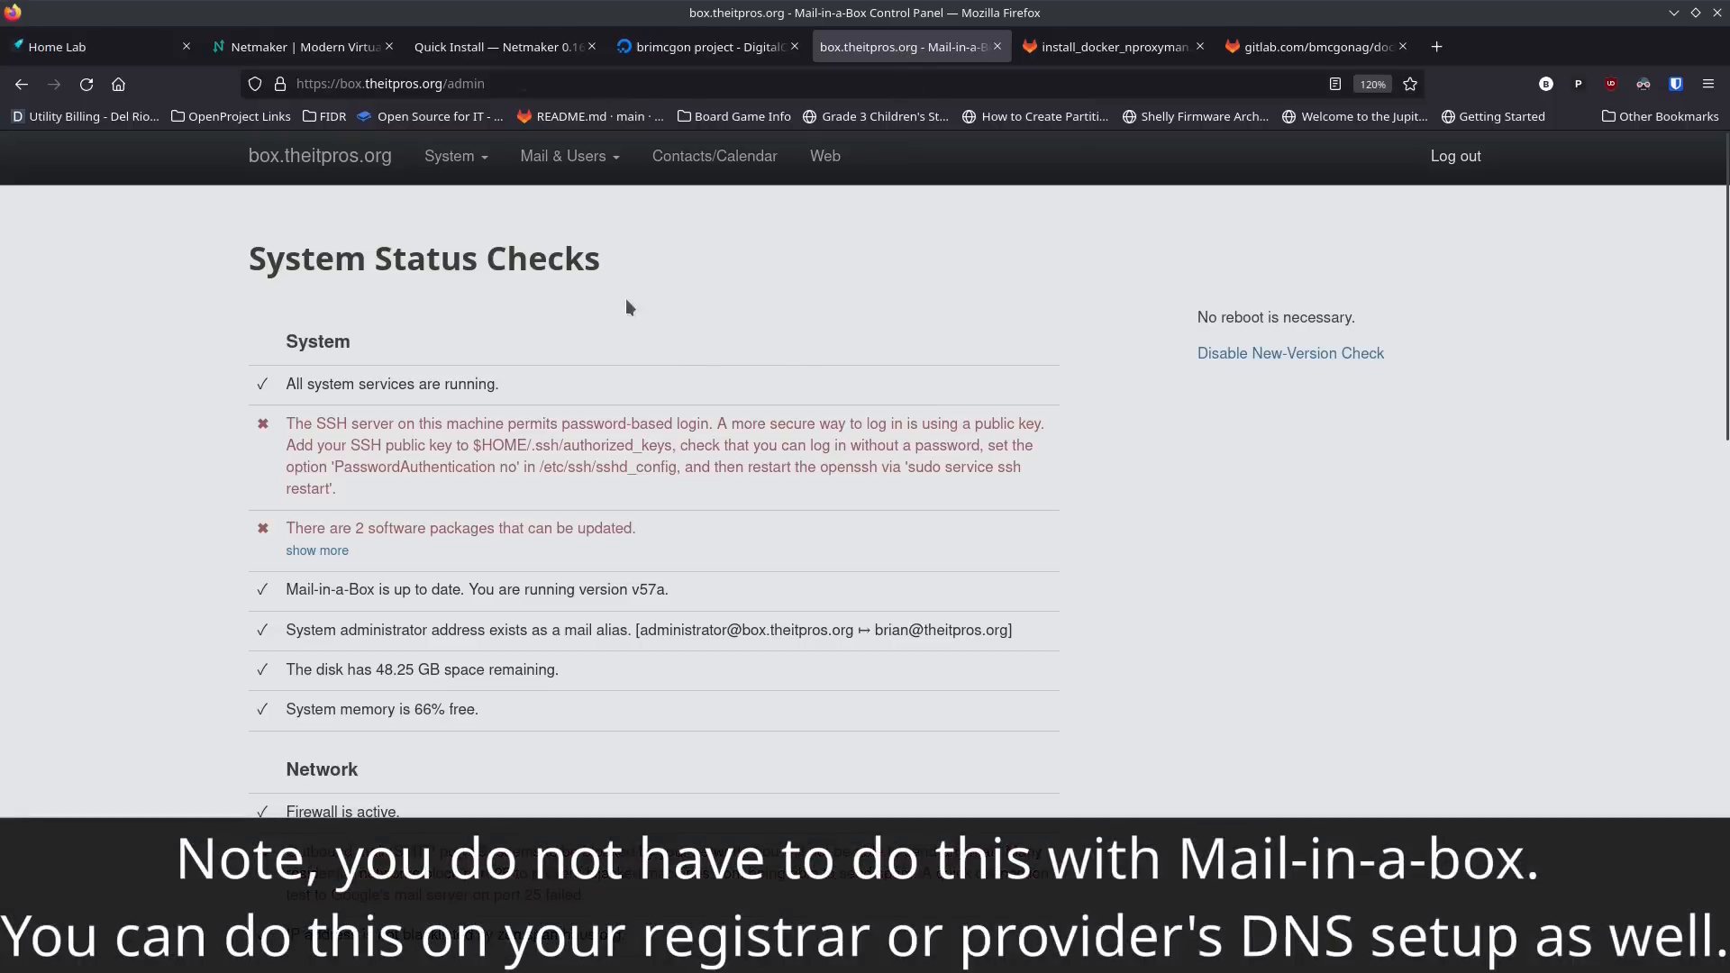
{"action": "left_click", "coordinate": [455, 157]}
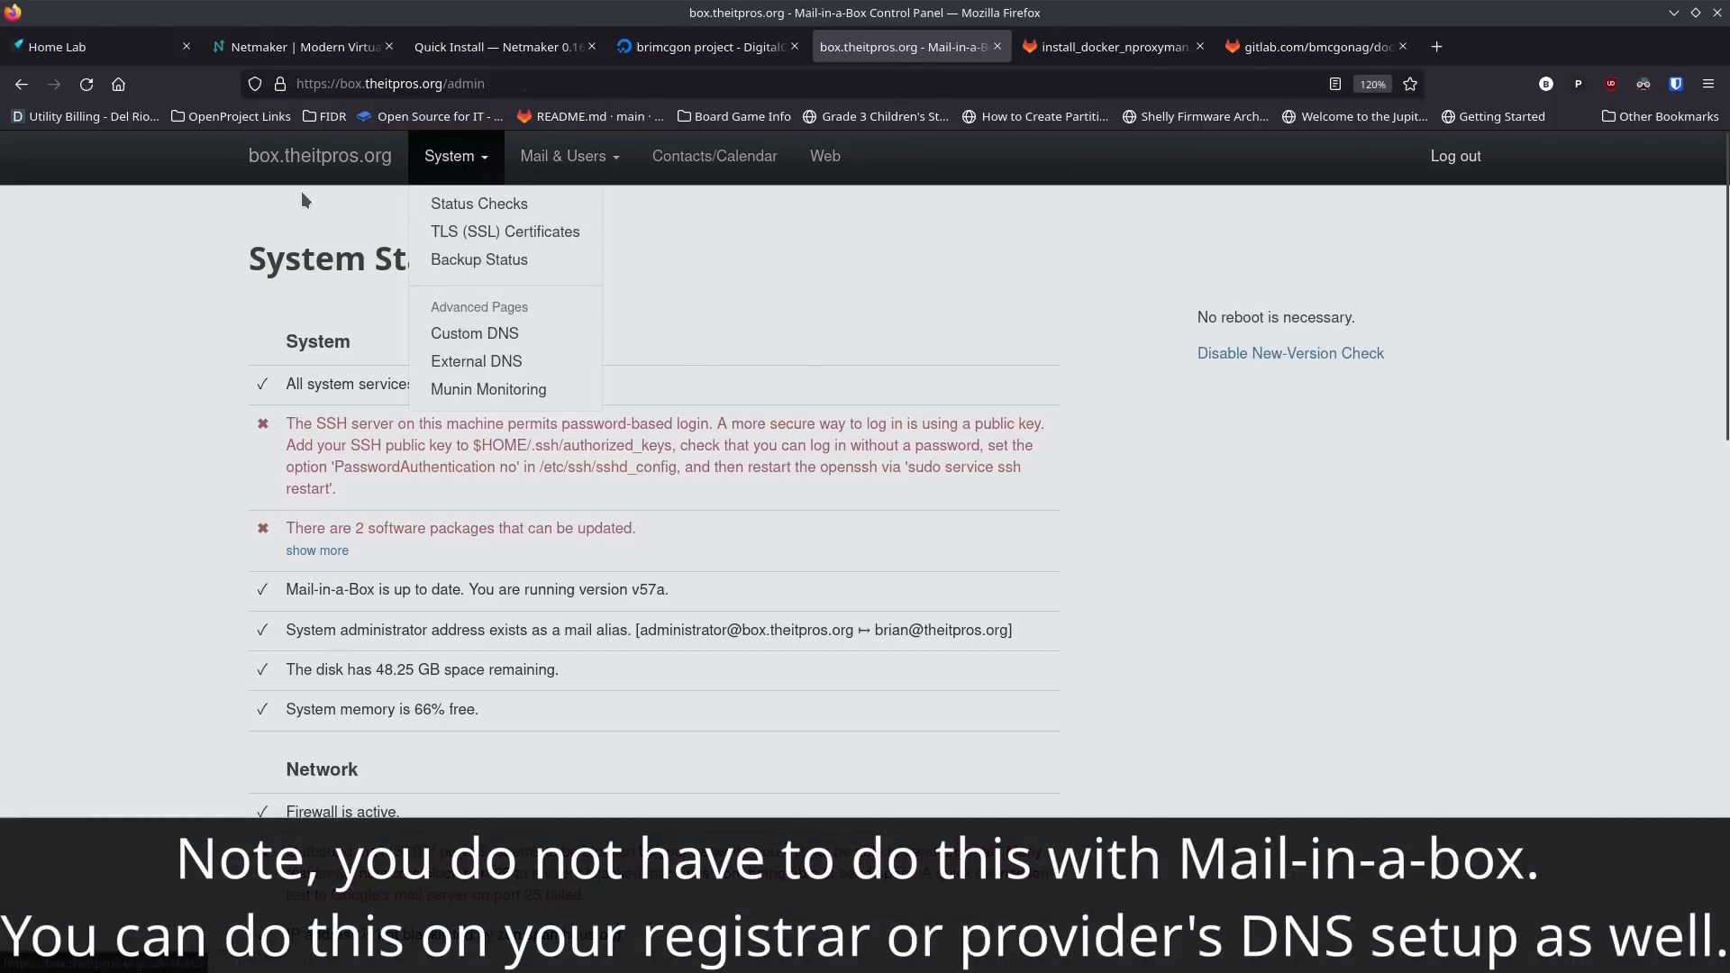
{"action": "left_click", "coordinate": [483, 358]}
{"action": "scroll", "coordinate": [402, 440], "scroll_direction": "down", "scroll_amount": 3}
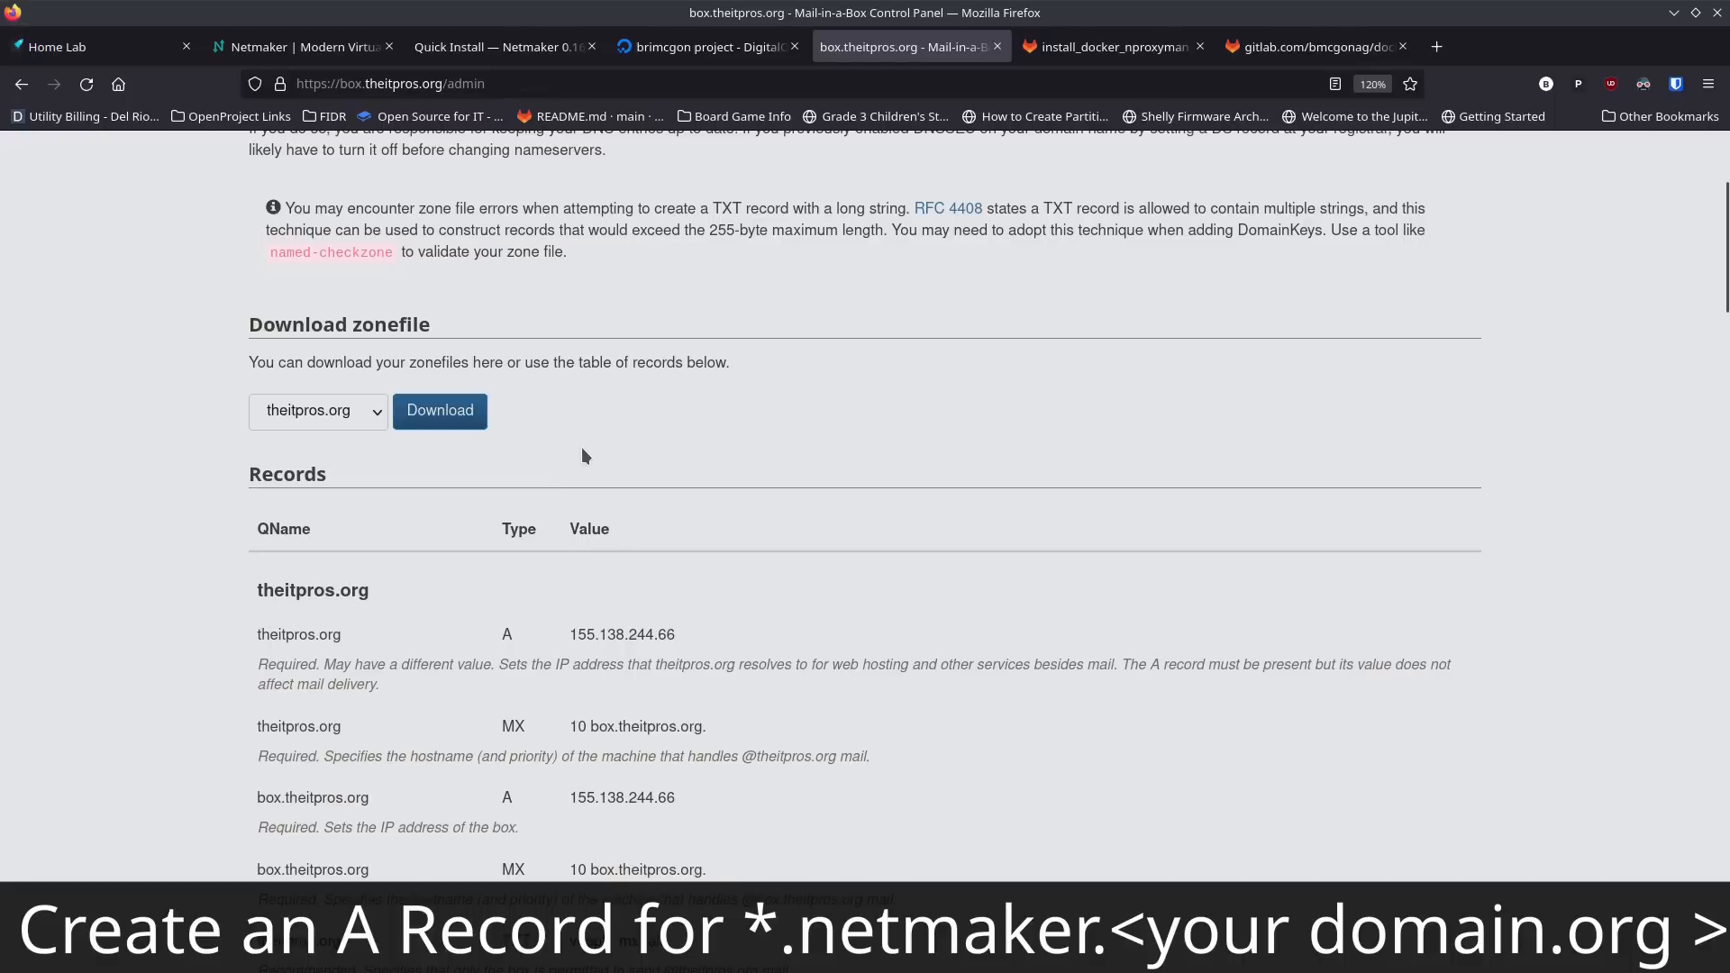
{"action": "scroll", "coordinate": [581, 447], "scroll_direction": "up", "scroll_amount": 3}
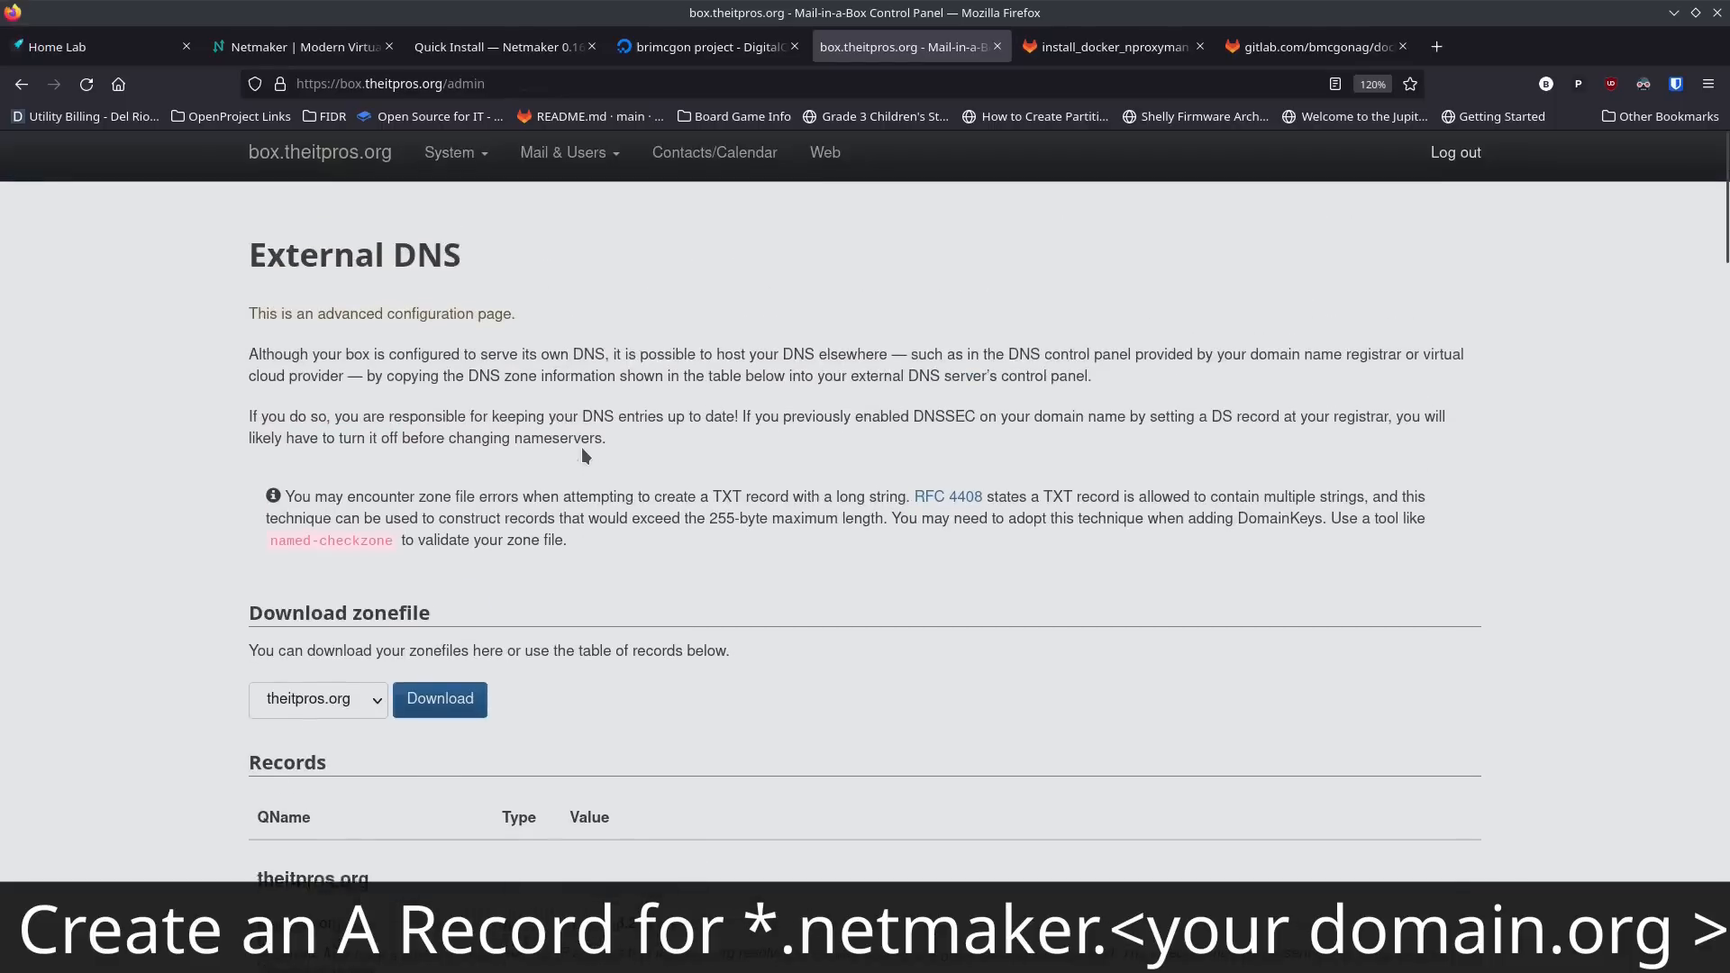
Step: Add a custom DNS A record for *.netmaker under theitpros.org with the value 206.81.15.37
{"action": "left_click", "coordinate": [453, 158]}
{"action": "left_click", "coordinate": [456, 335]}
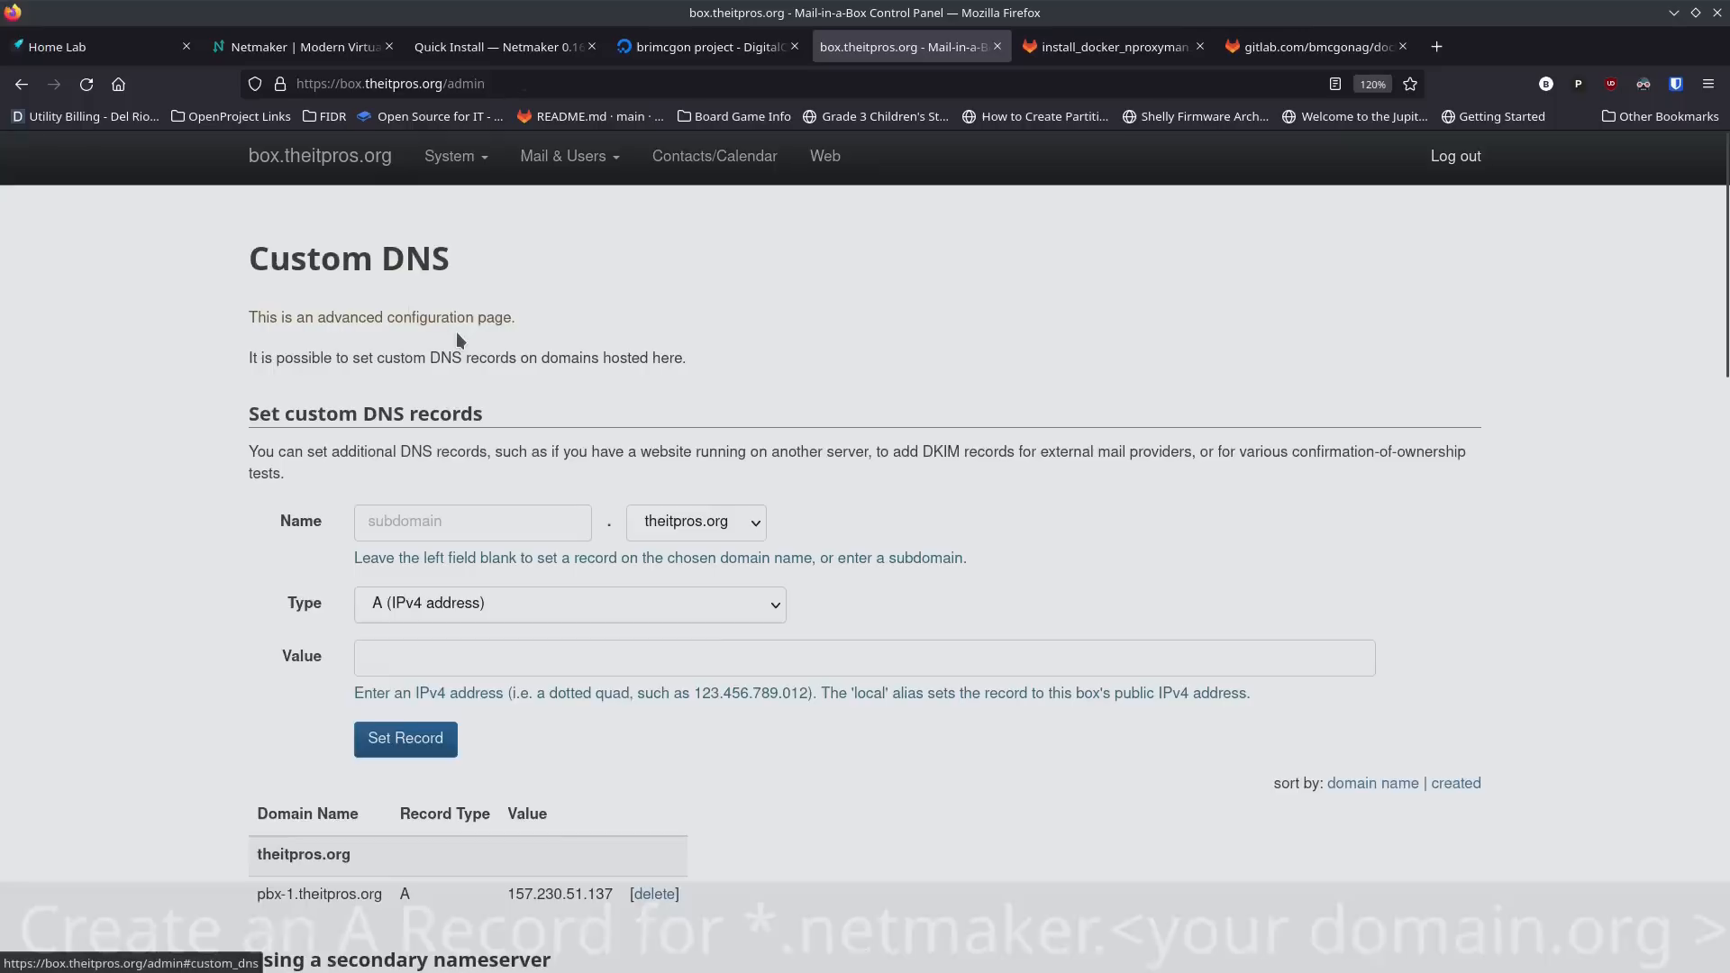
{"action": "left_click", "coordinate": [494, 526]}
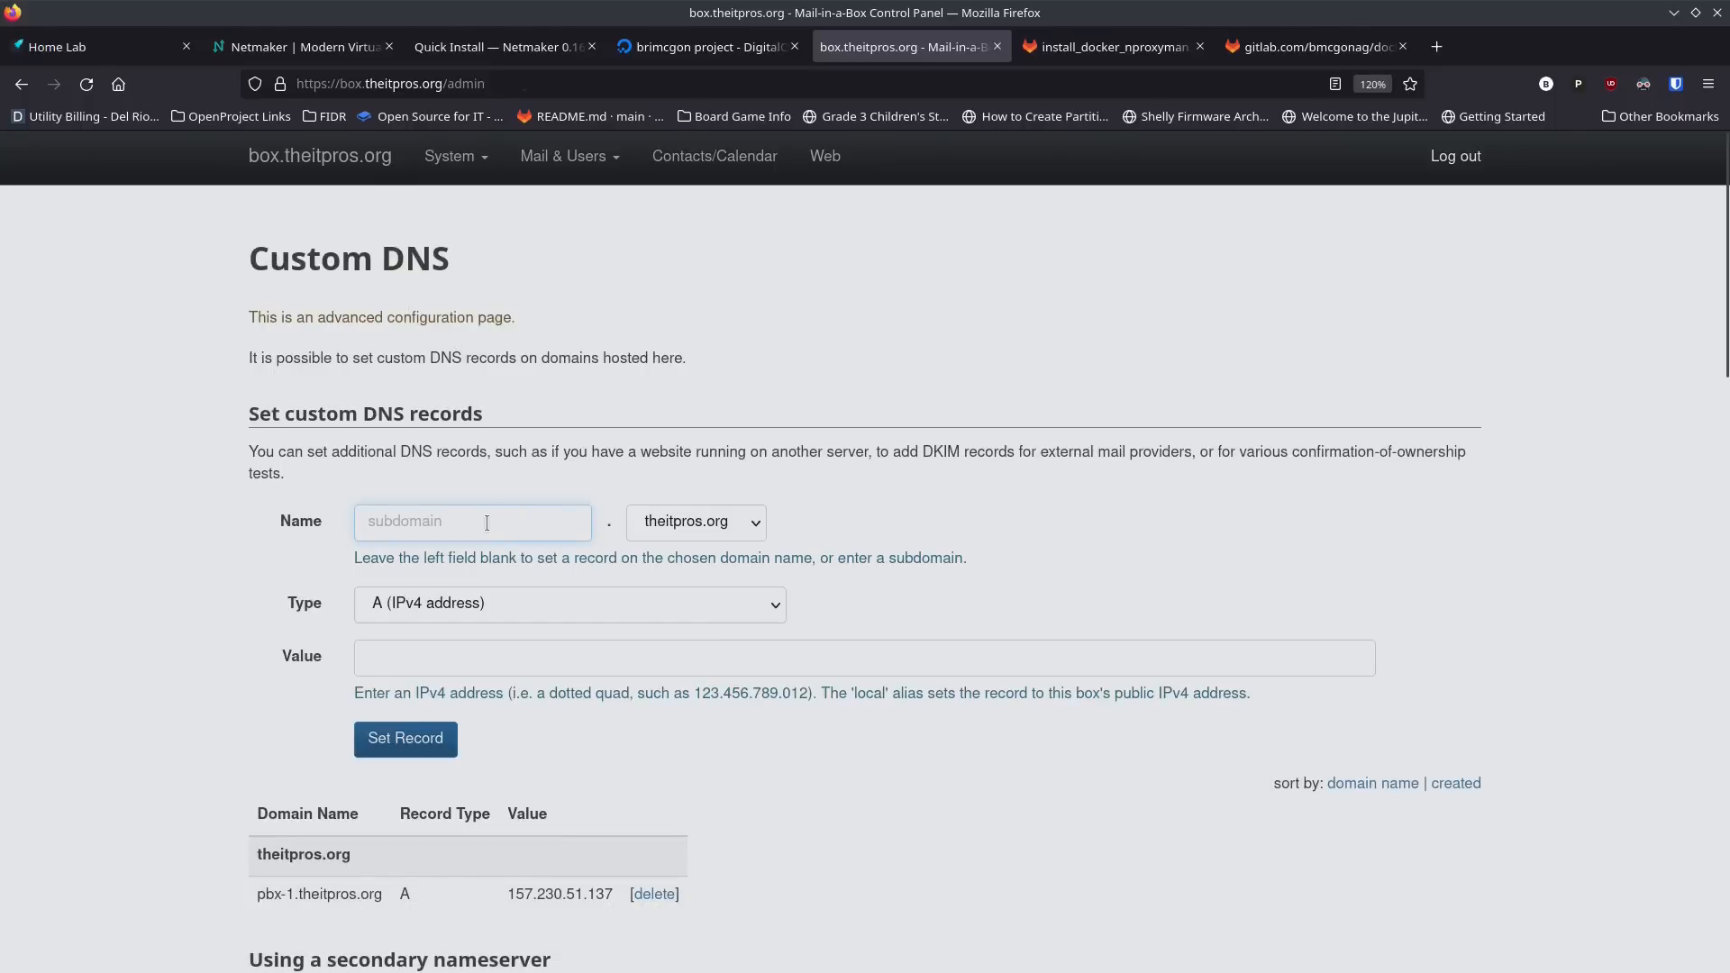
{"action": "type", "text": "*."}
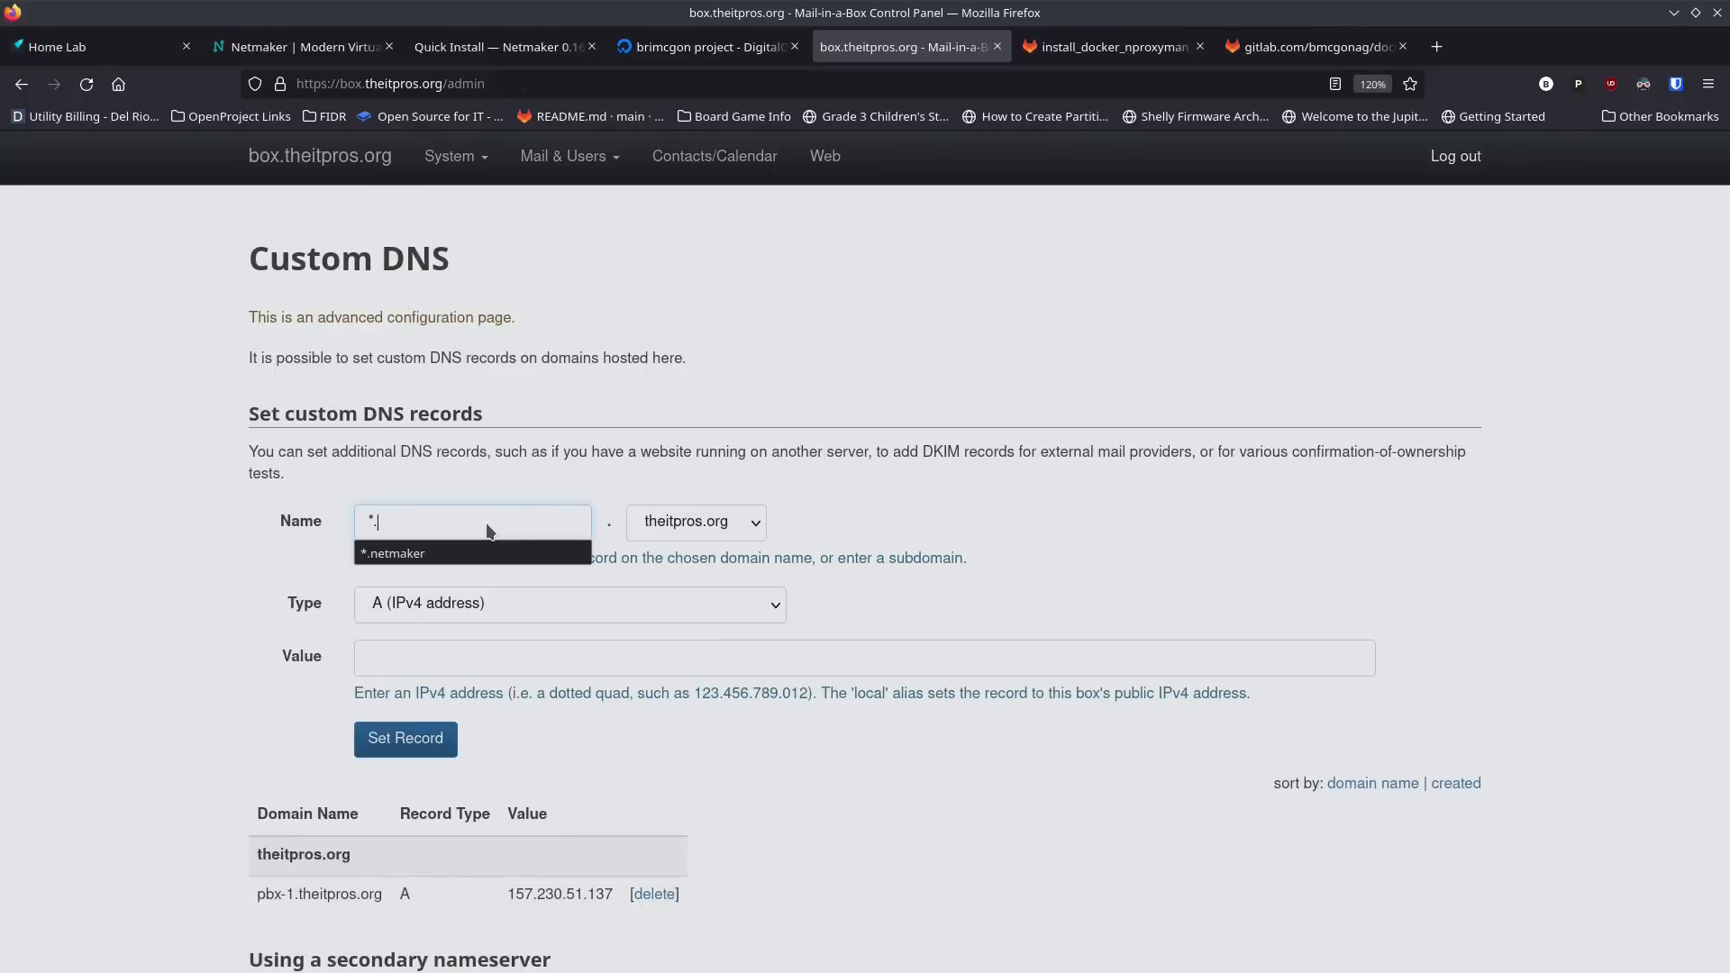
{"action": "type", "text": "netmaker"}
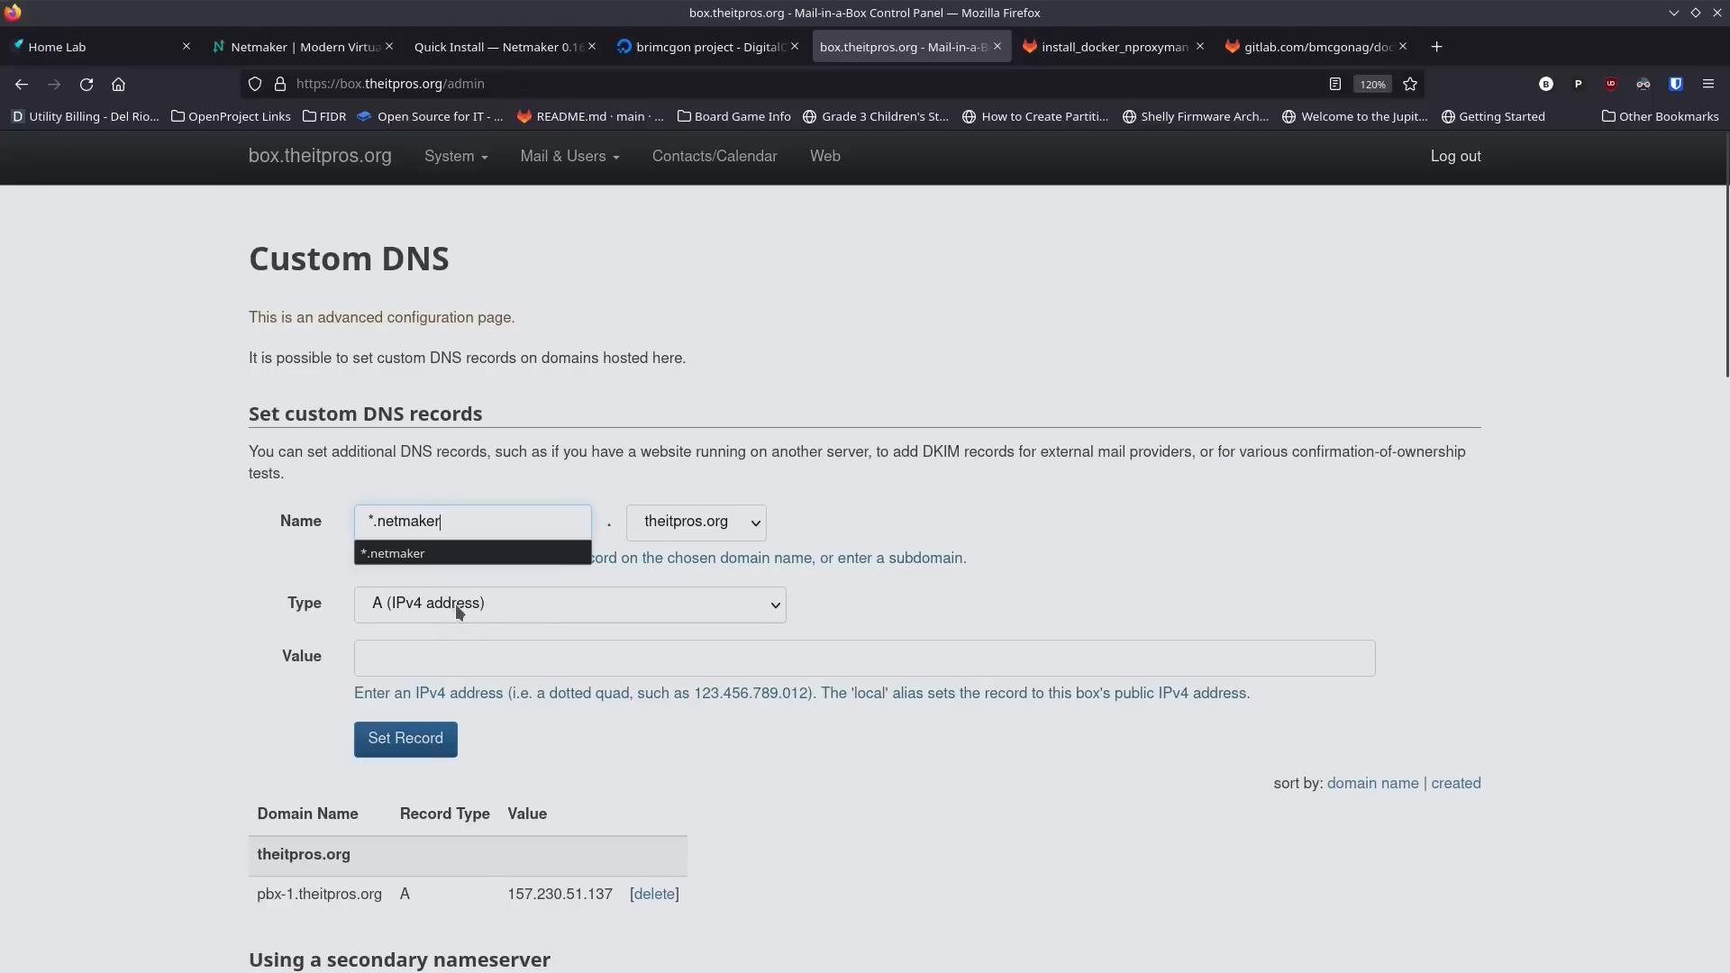
{"action": "left_click", "coordinate": [286, 607]}
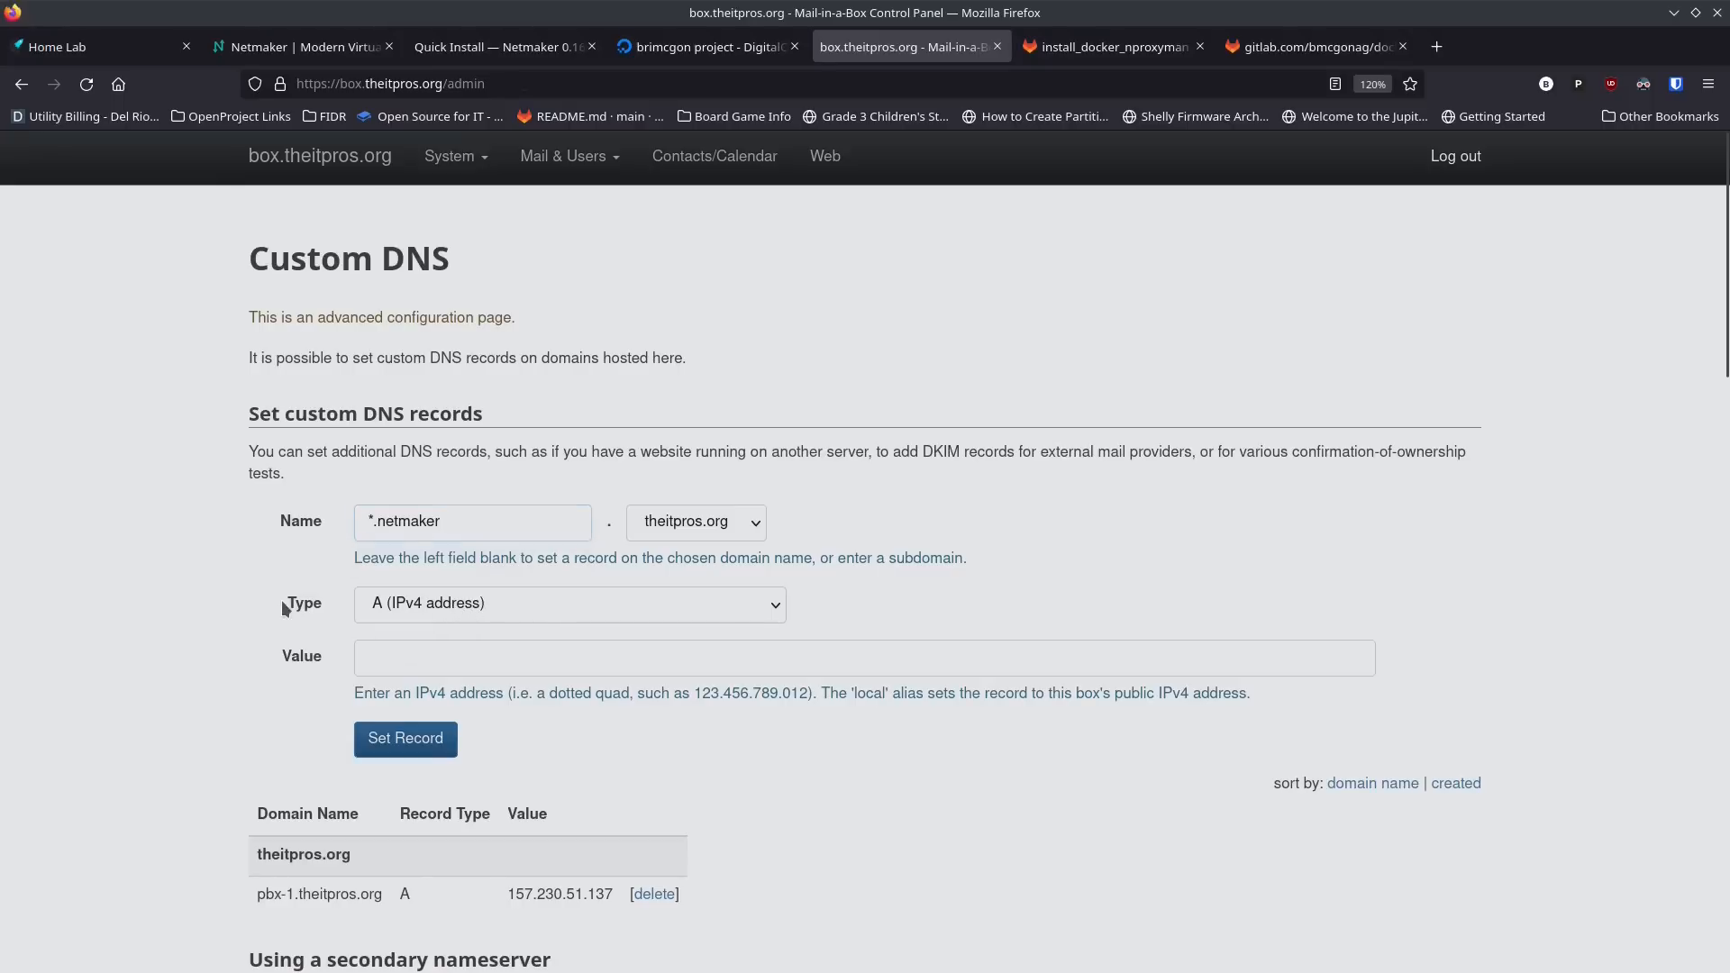
{"action": "left_click", "coordinate": [382, 650]}
{"action": "type", "text": "206.81.15.37"}
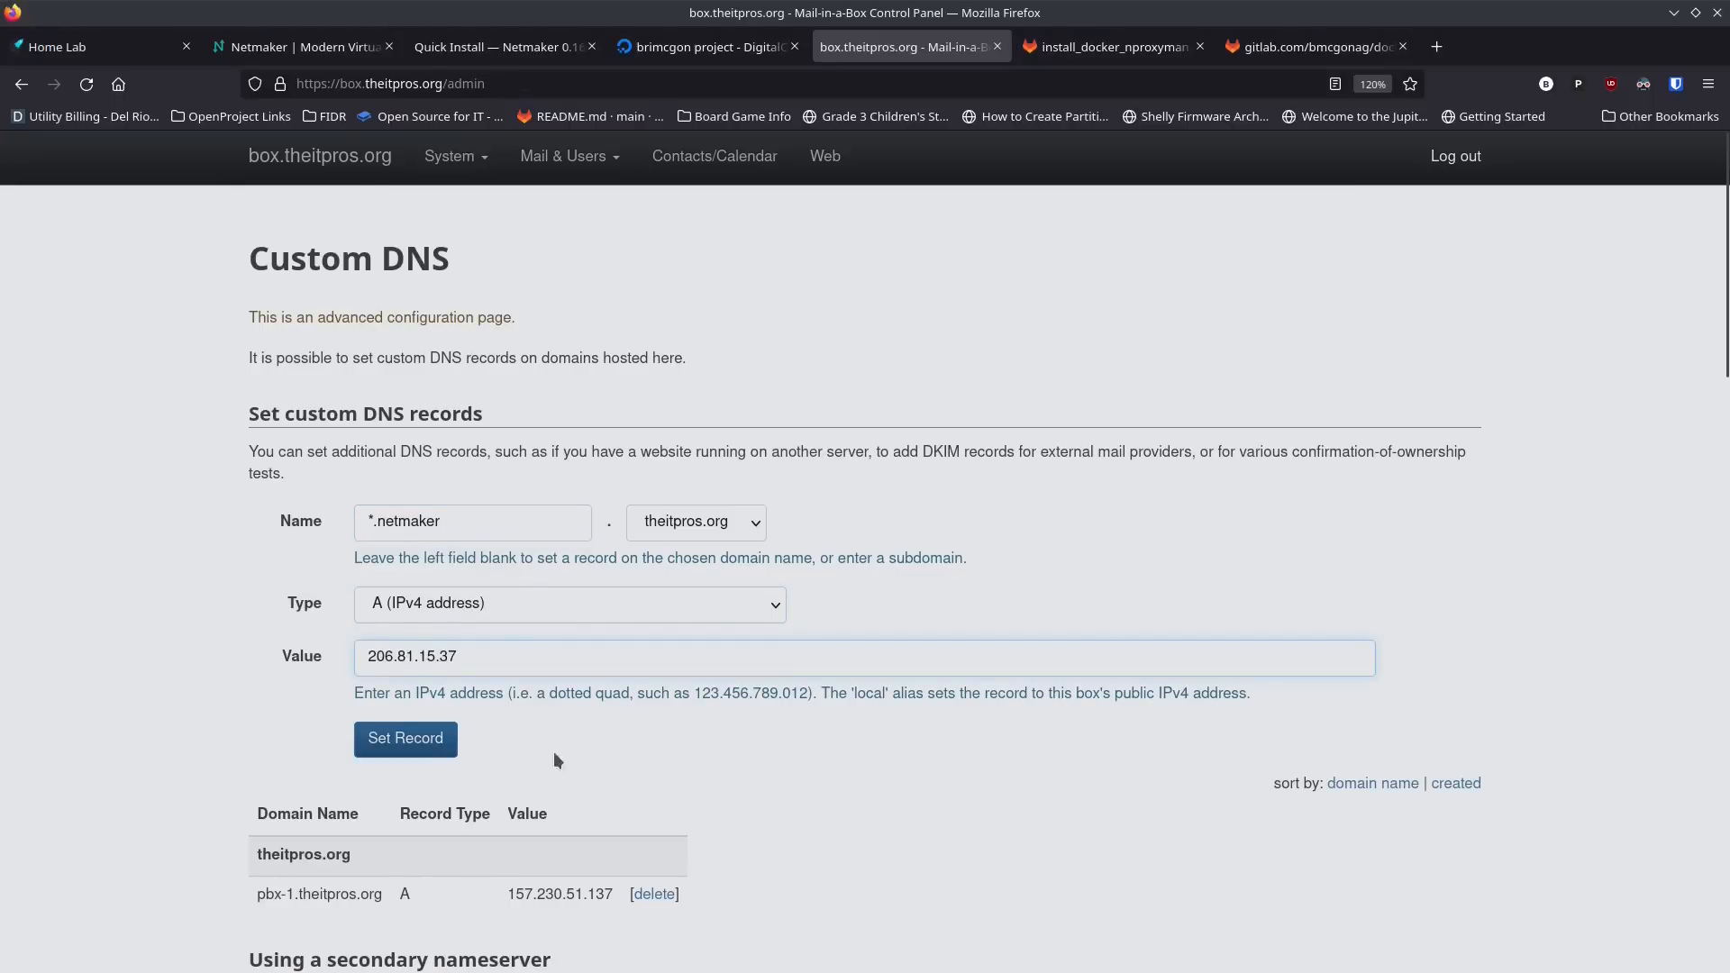
{"action": "left_click", "coordinate": [411, 748]}
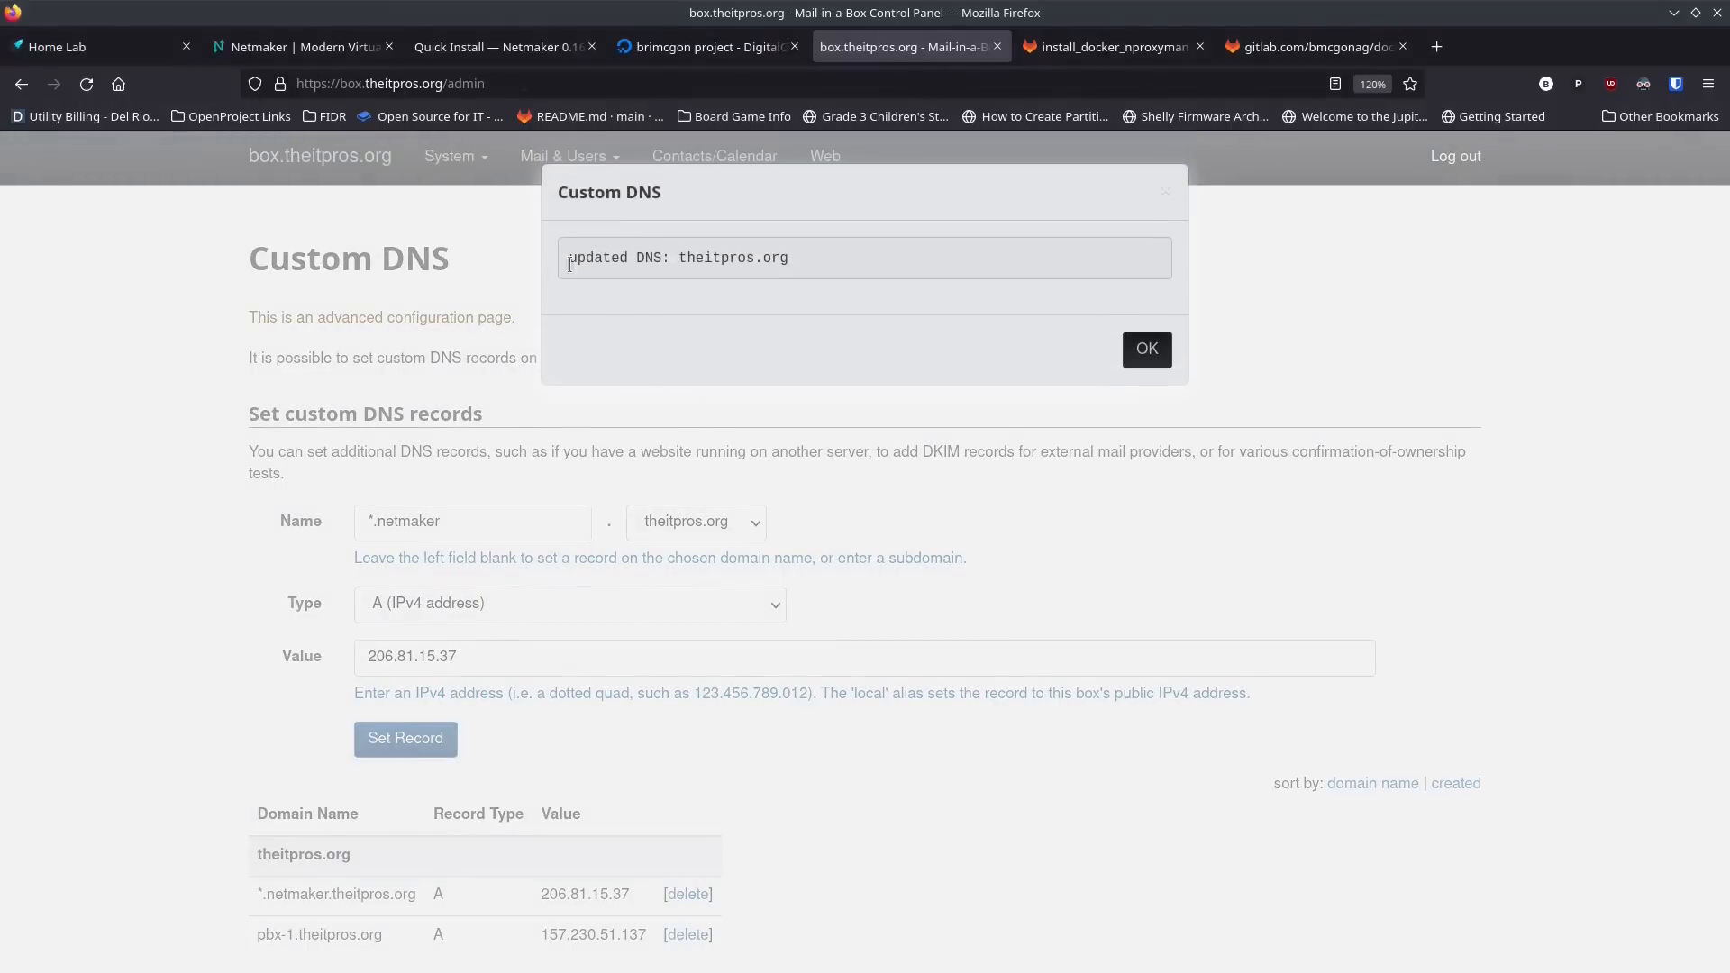
{"action": "left_click", "coordinate": [1137, 354]}
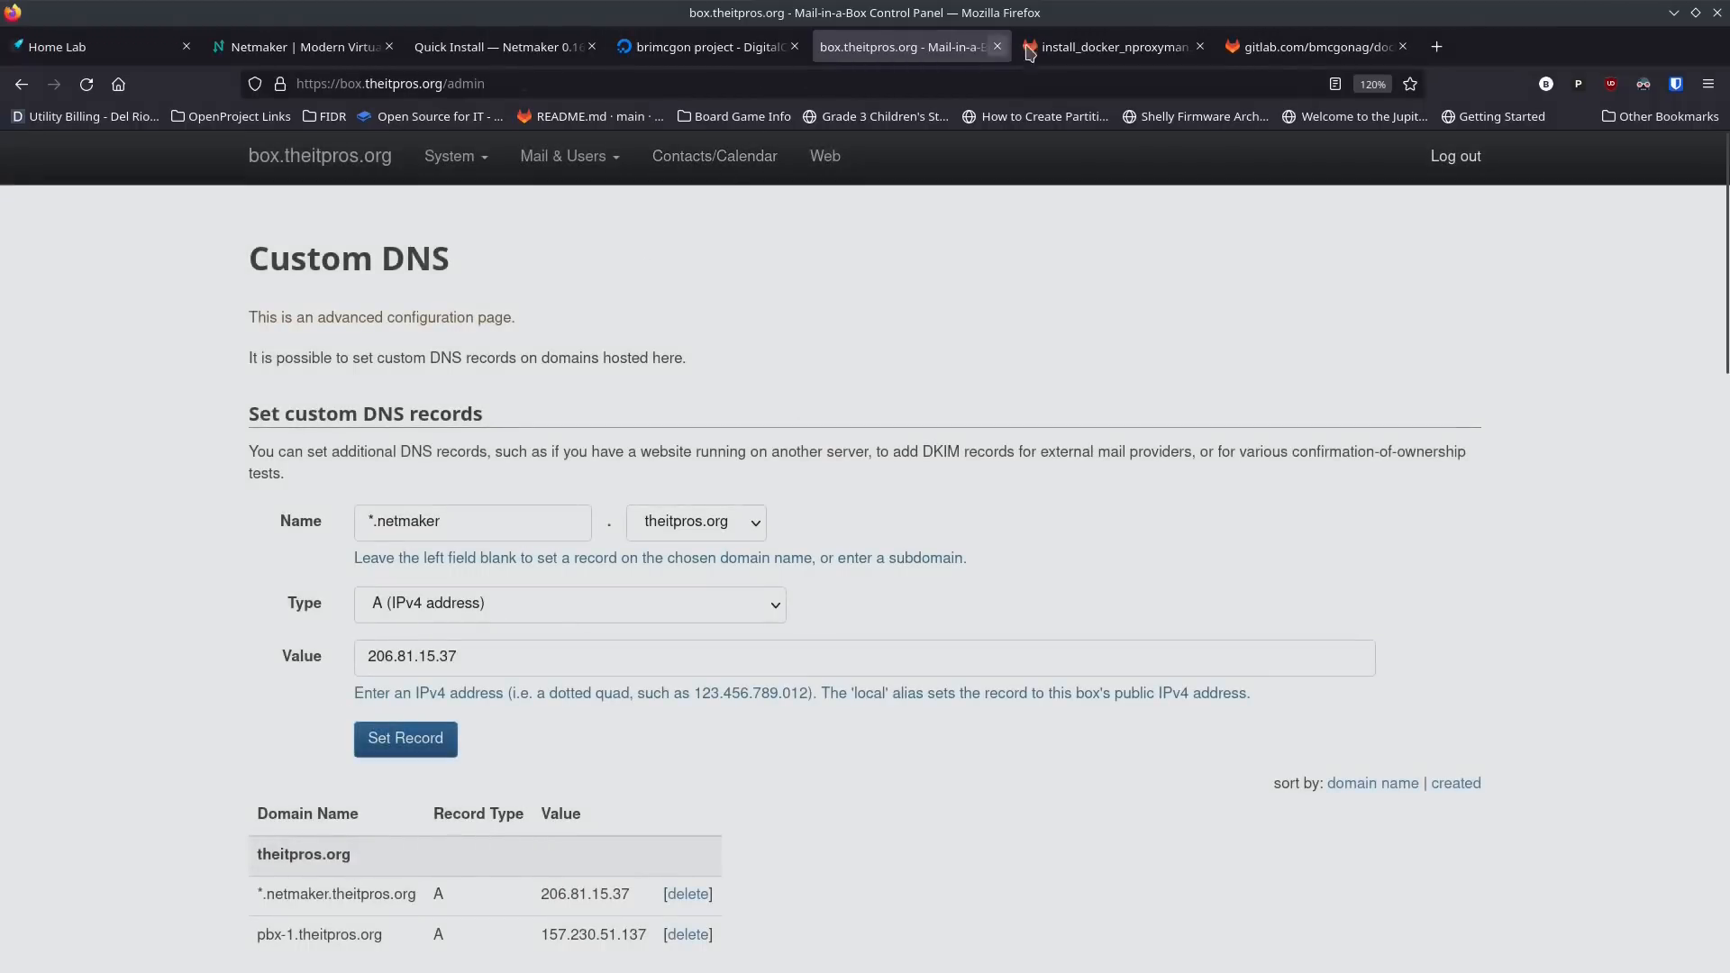
{"action": "left_click", "coordinate": [701, 47]}
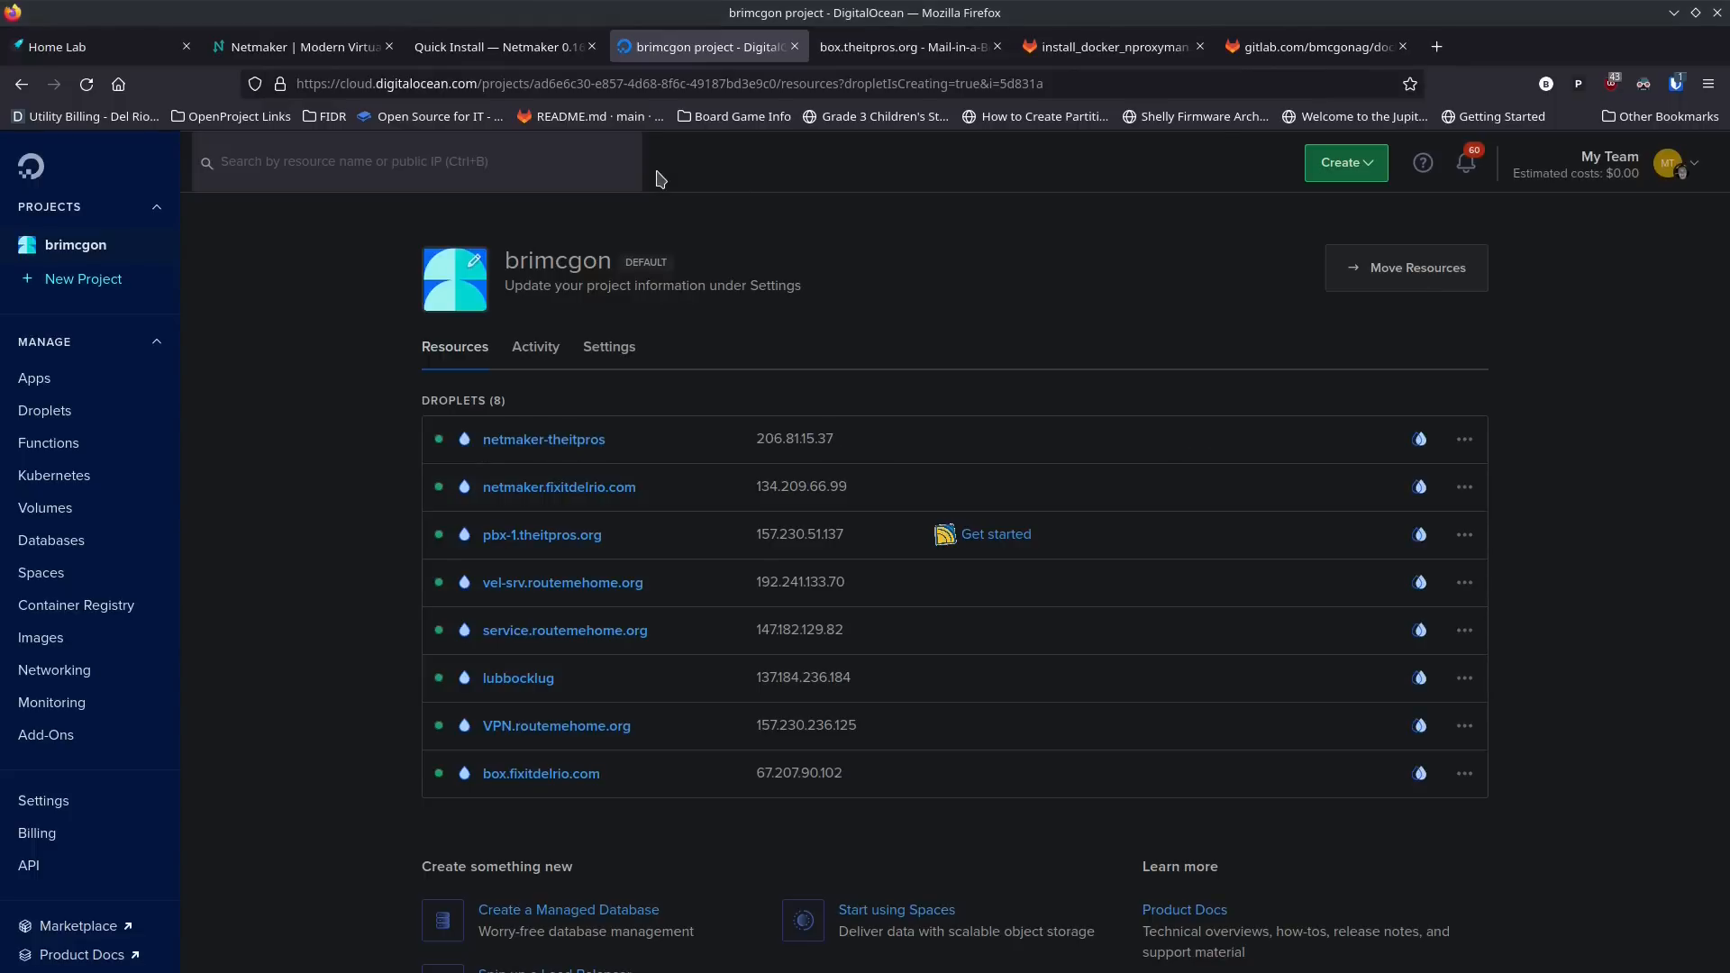
{"action": "key", "text": "ctrl+alt+t"}
{"action": "type", "text": "ssh "}
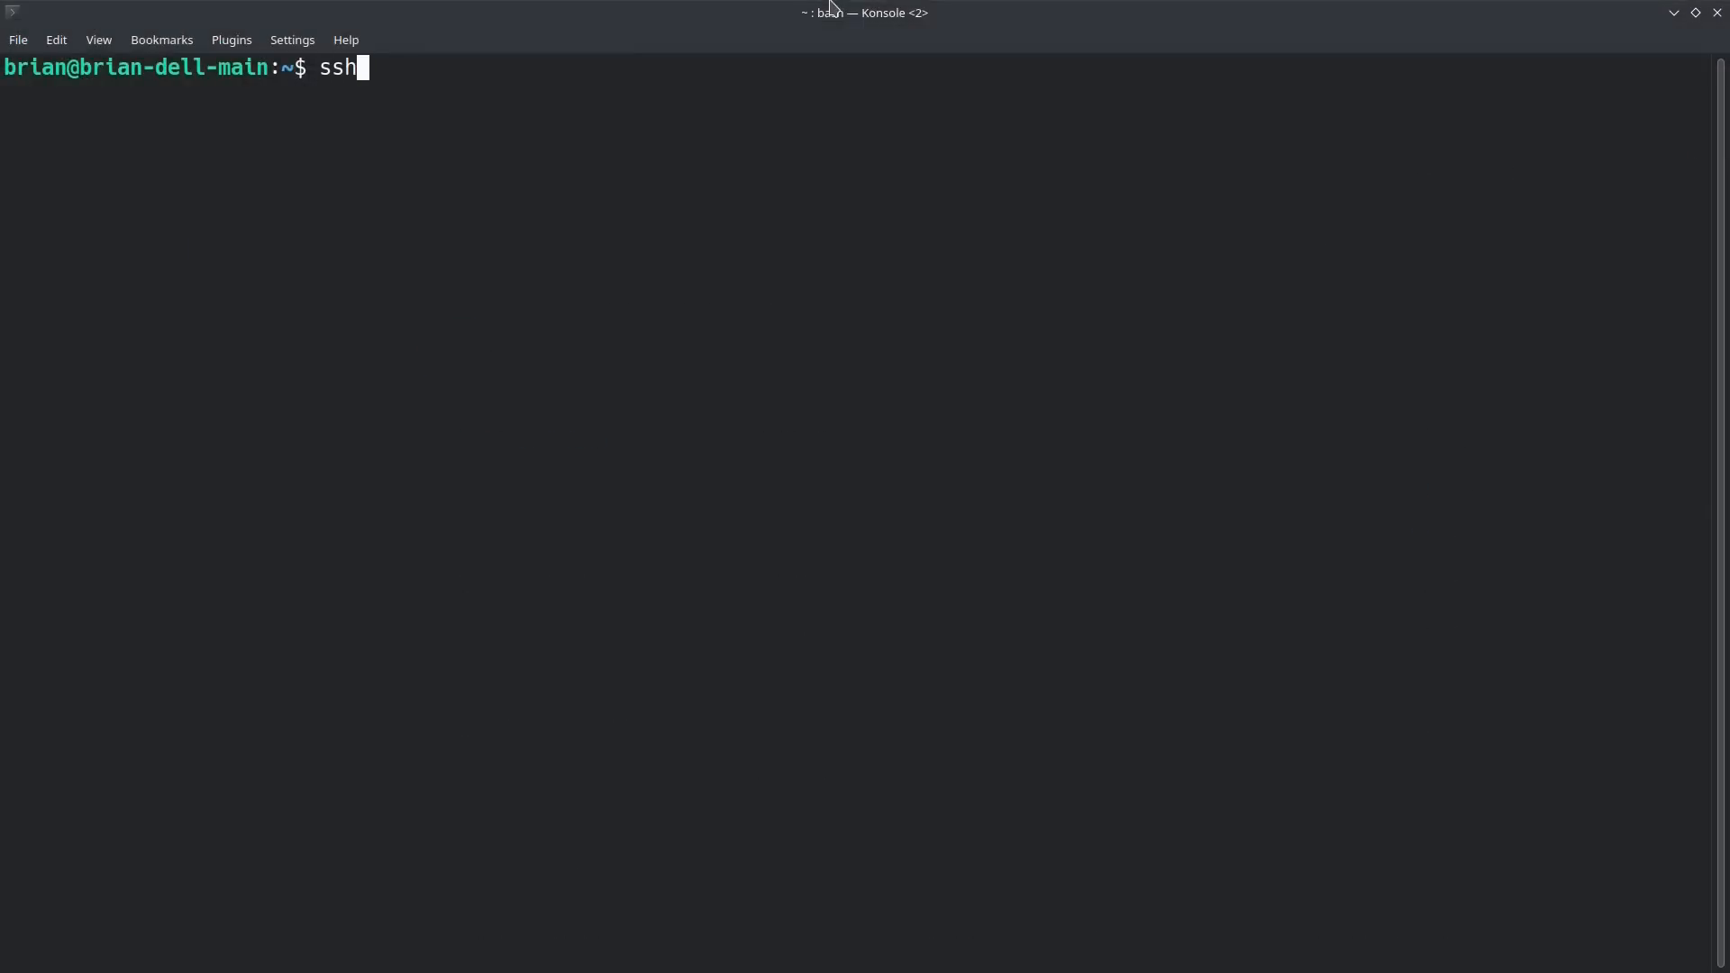
{"action": "type", "text": "root@"}
{"action": "type", "text": "206.81.15.37"}
{"action": "key", "text": "Return"}
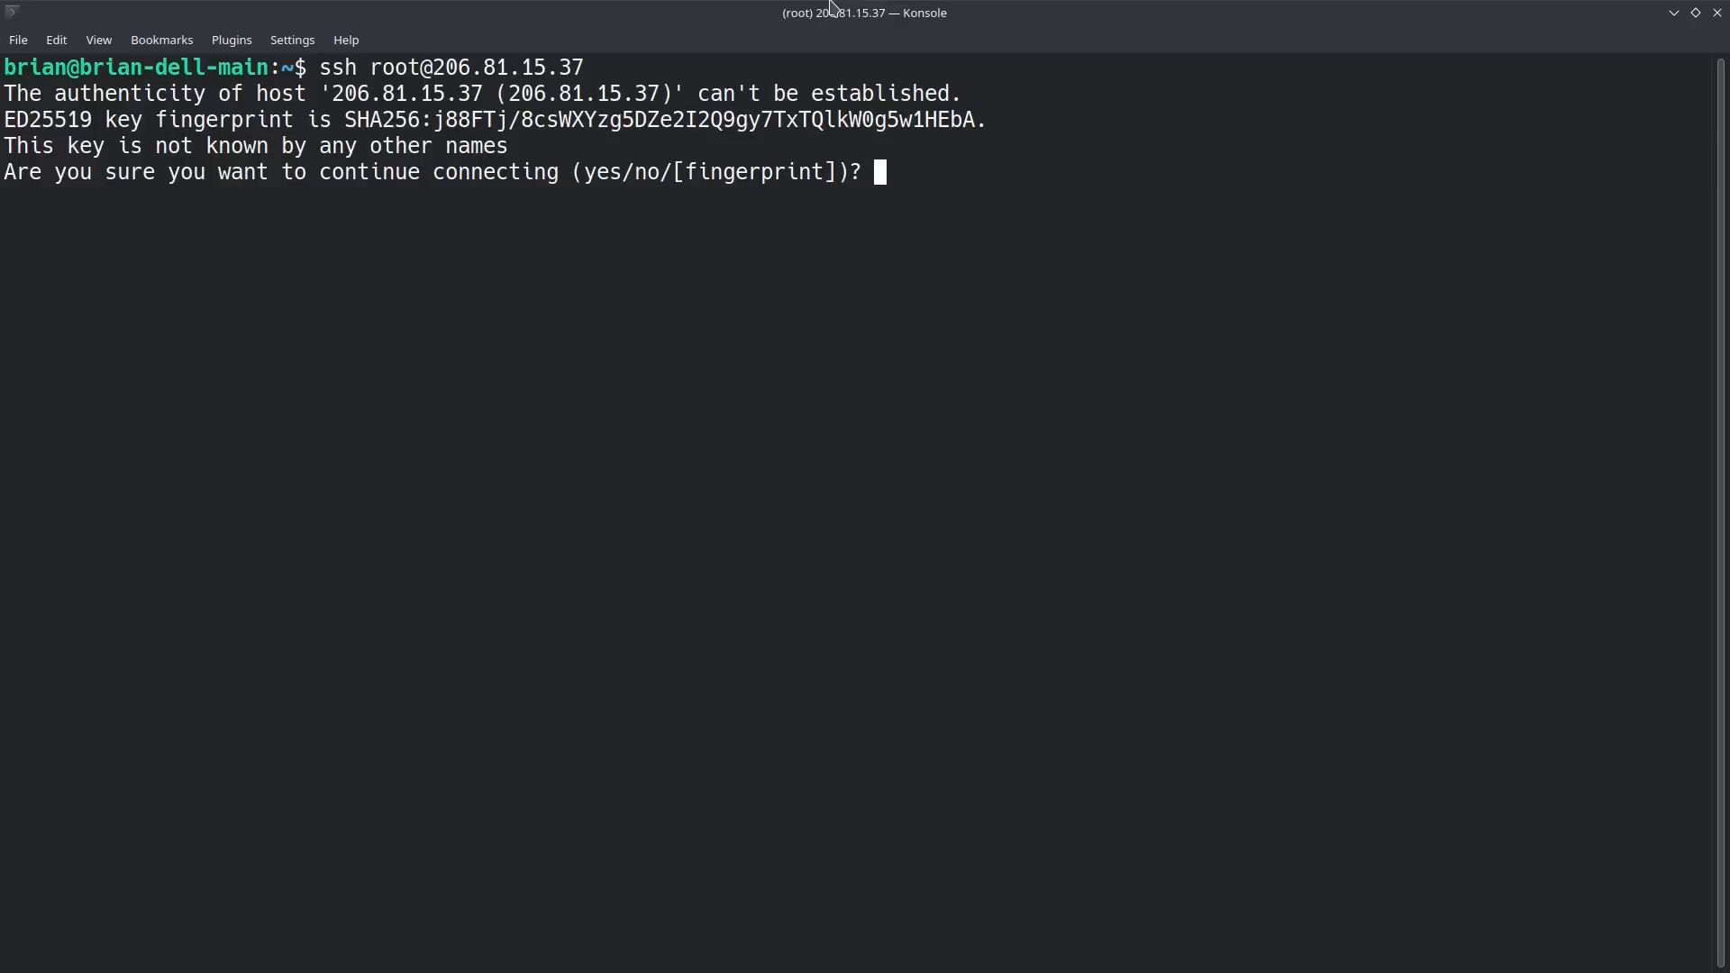
{"action": "type", "text": "yes"}
{"action": "key", "text": "Return"}
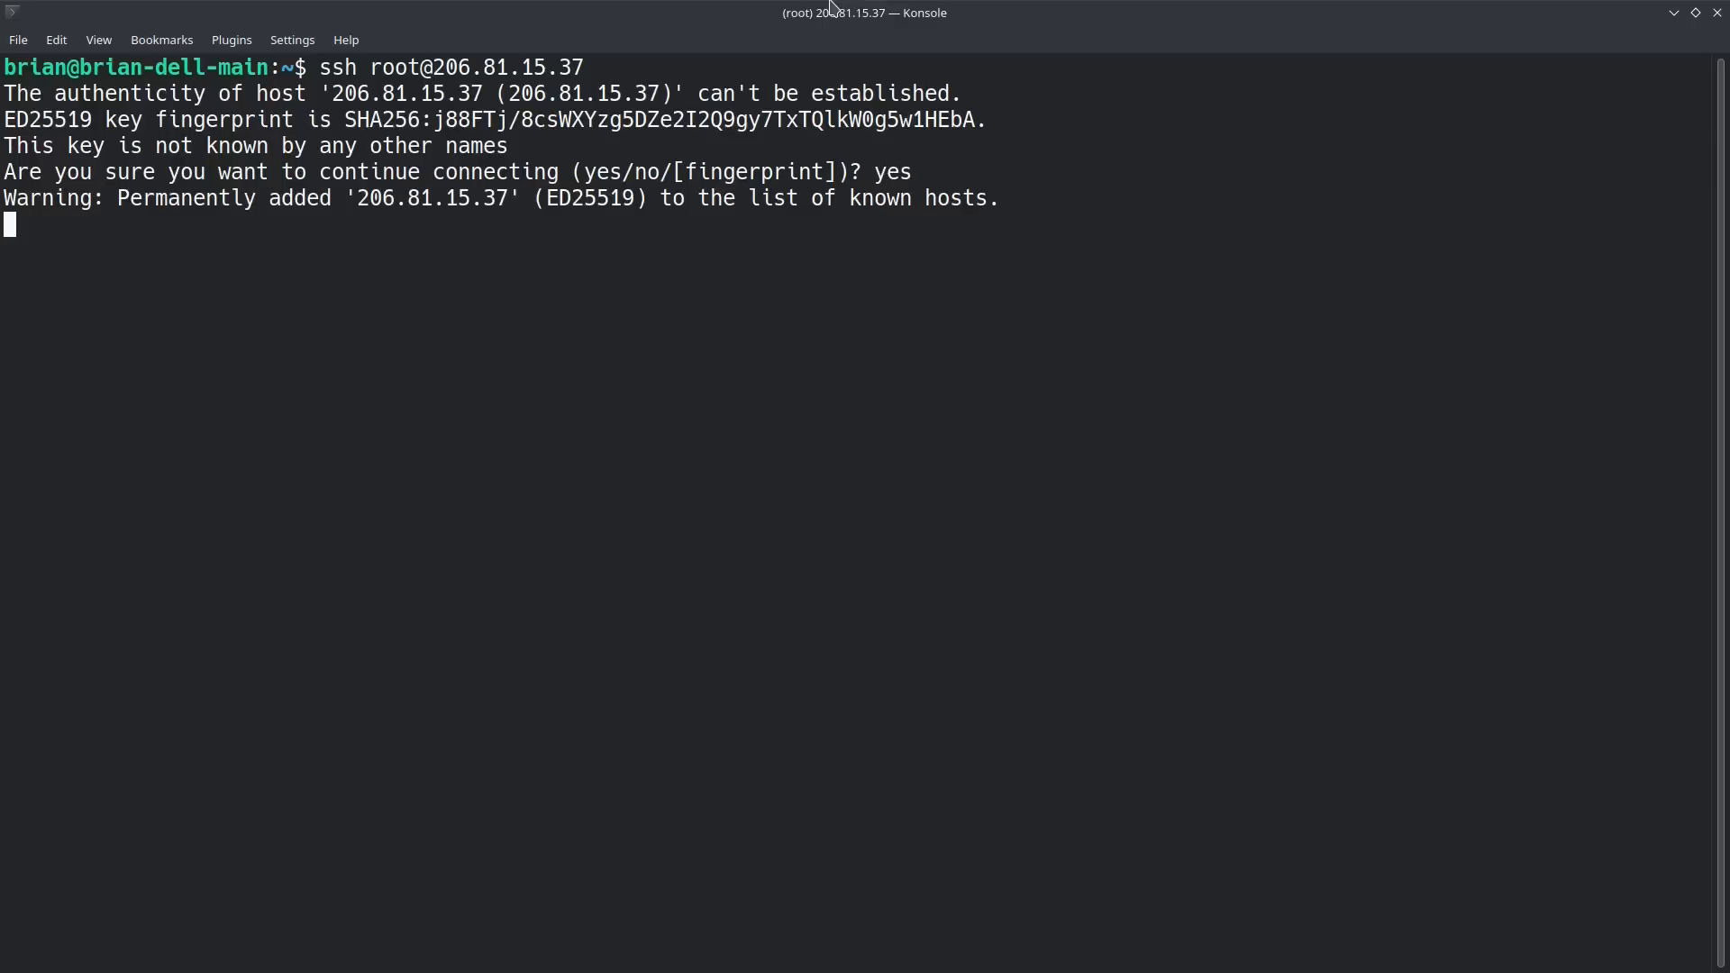
{"action": "type", "text": "clear"}
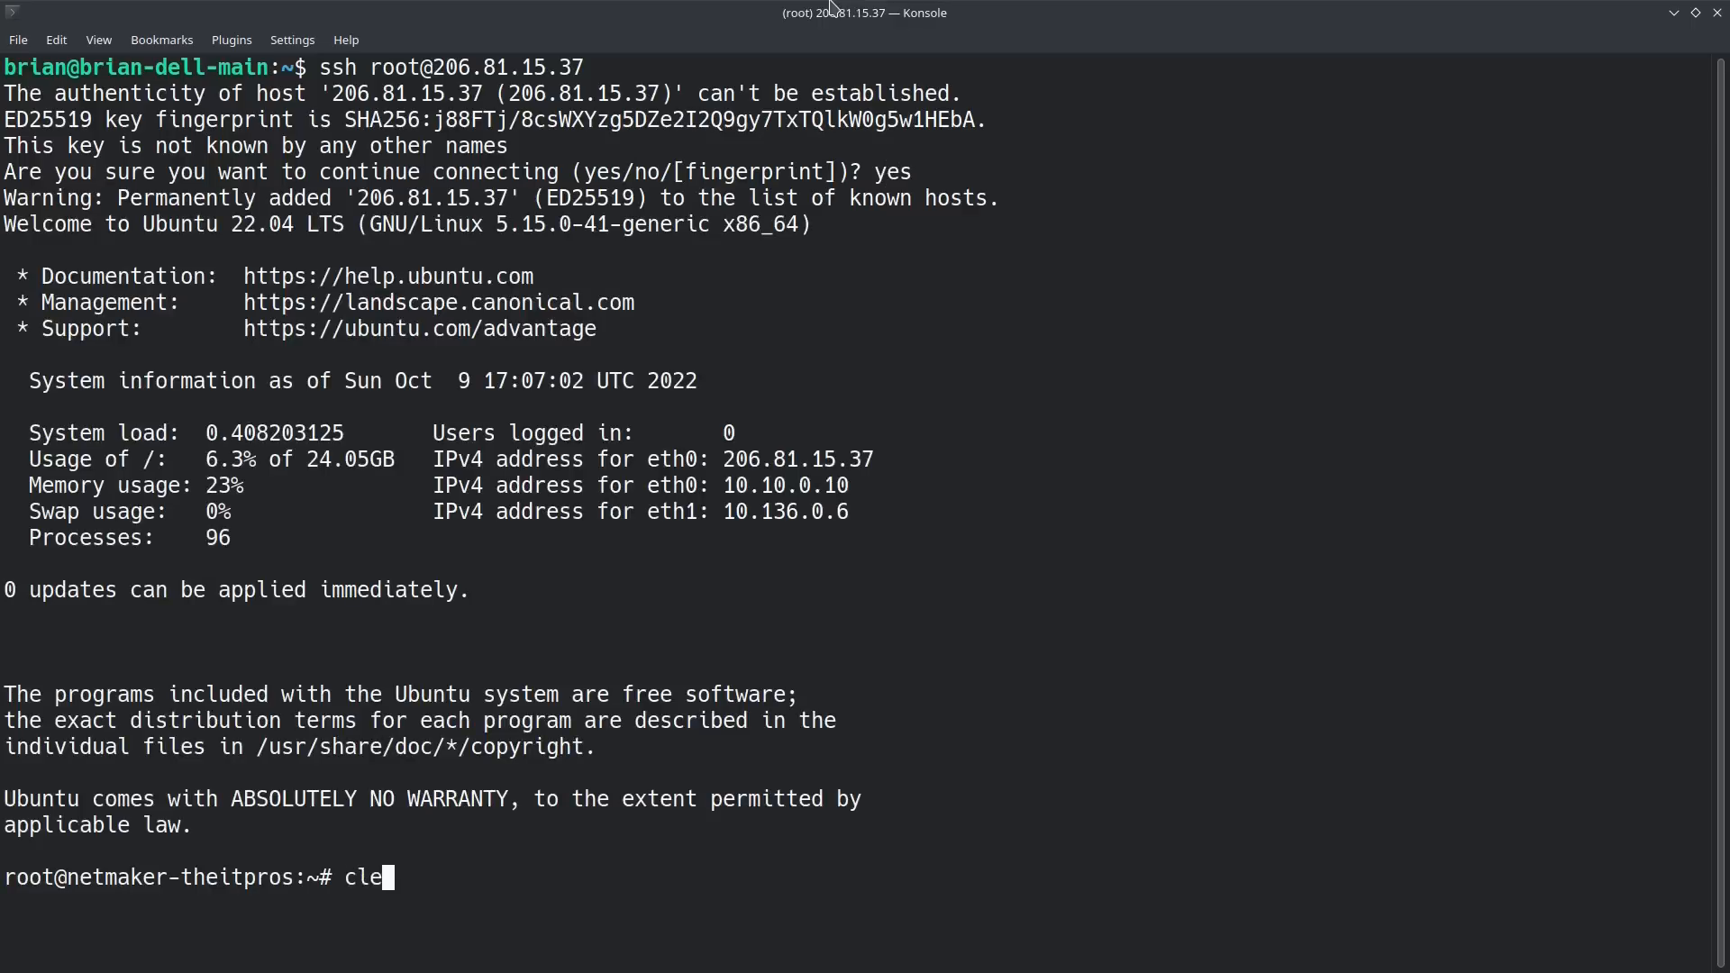
{"action": "key", "text": "Return"}
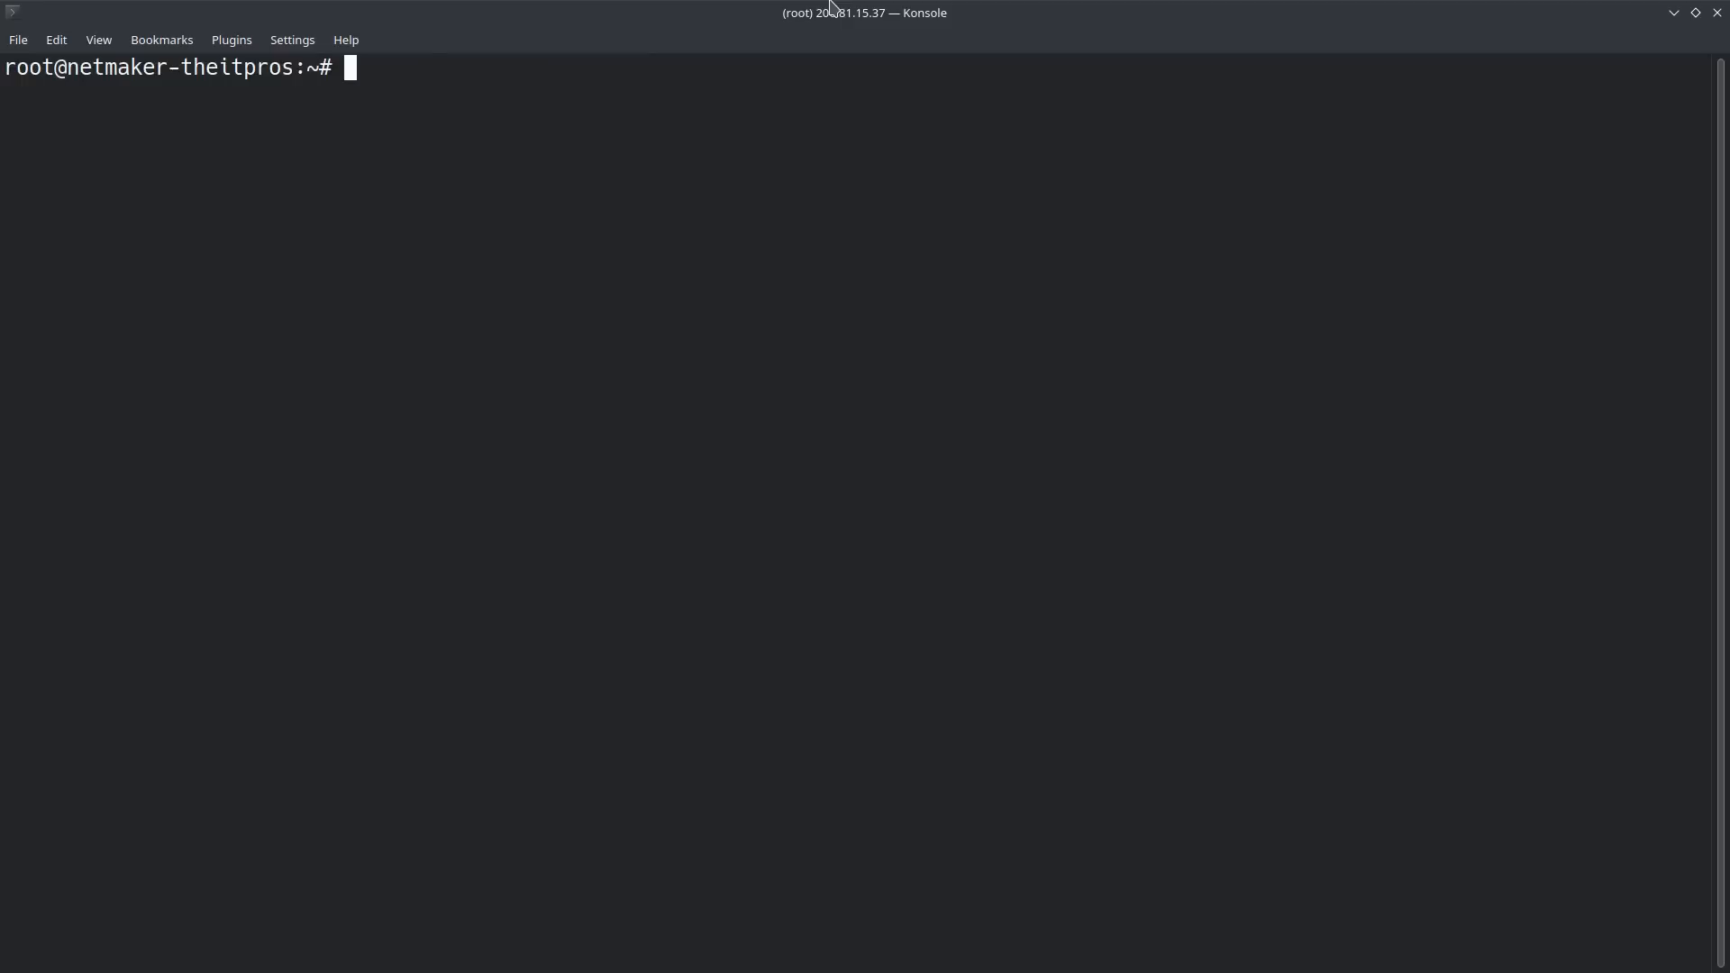
Step: Run sudo apt update && sudo apt upgrade -y on the Droplet
{"action": "type", "text": "sudo"}
{"action": "key", "text": "BackSpace"}
{"action": "key", "text": "BackSpace"}
{"action": "key", "text": "BackSpace"}
{"action": "key", "text": "BackSpace"}
{"action": "key", "text": "BackSpace"}
{"action": "type", "text": "sduo apt"}
{"action": "key", "text": "BackSpace"}
{"action": "key", "text": "BackSpace"}
{"action": "key", "text": "BackSpace"}
{"action": "key", "text": "BackSpace"}
{"action": "key", "text": "BackSpace"}
{"action": "key", "text": "BackSpace"}
{"action": "key", "text": "BackSpace"}
{"action": "key", "text": "BackSpace"}
{"action": "type", "text": "sudo apt update"}
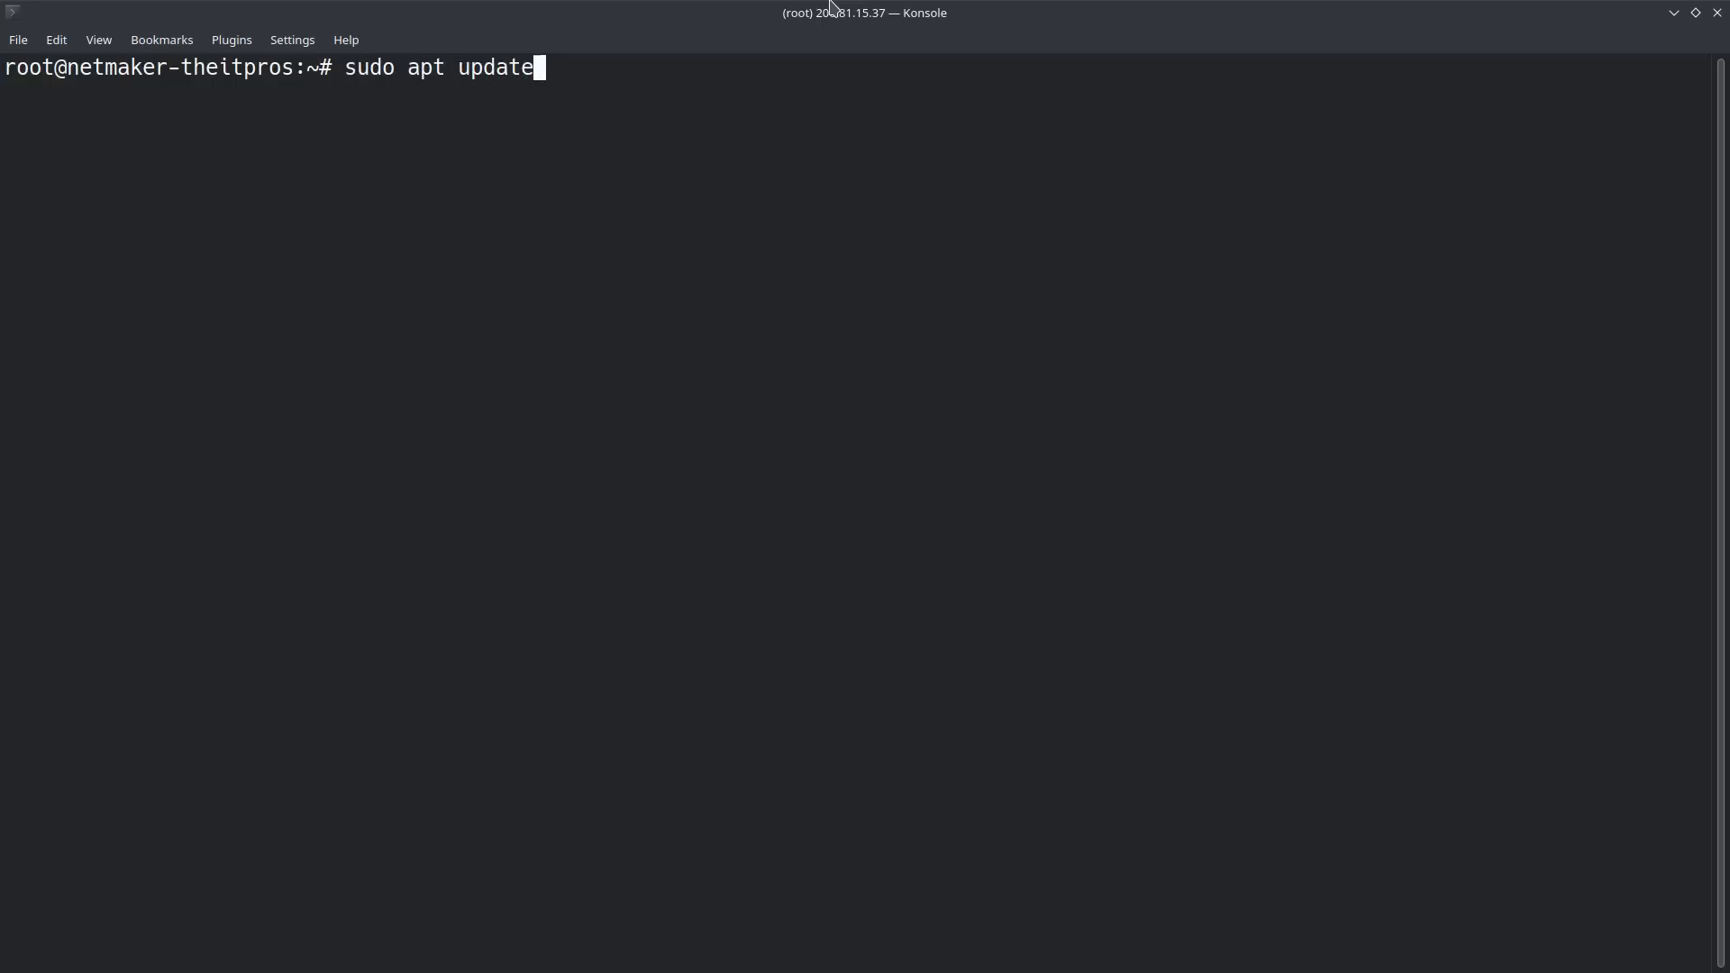
{"action": "type", "text": " && sudo apt u"}
{"action": "type", "text": "pgraade -y"}
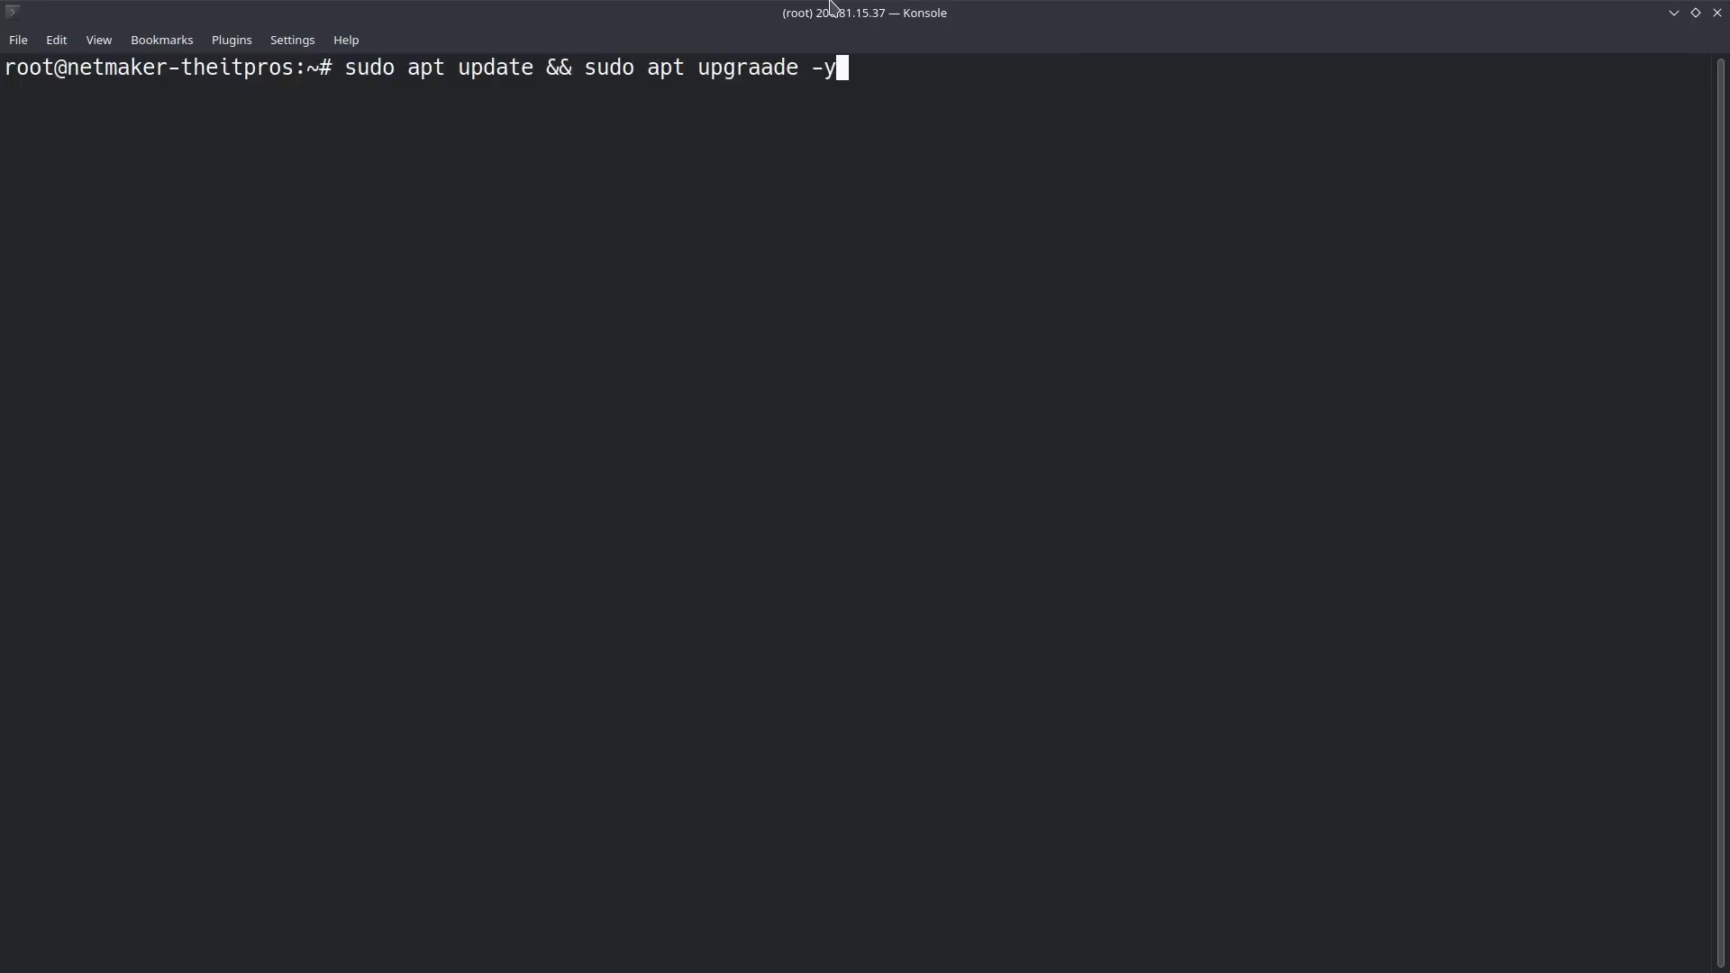
{"action": "key", "text": "Return"}
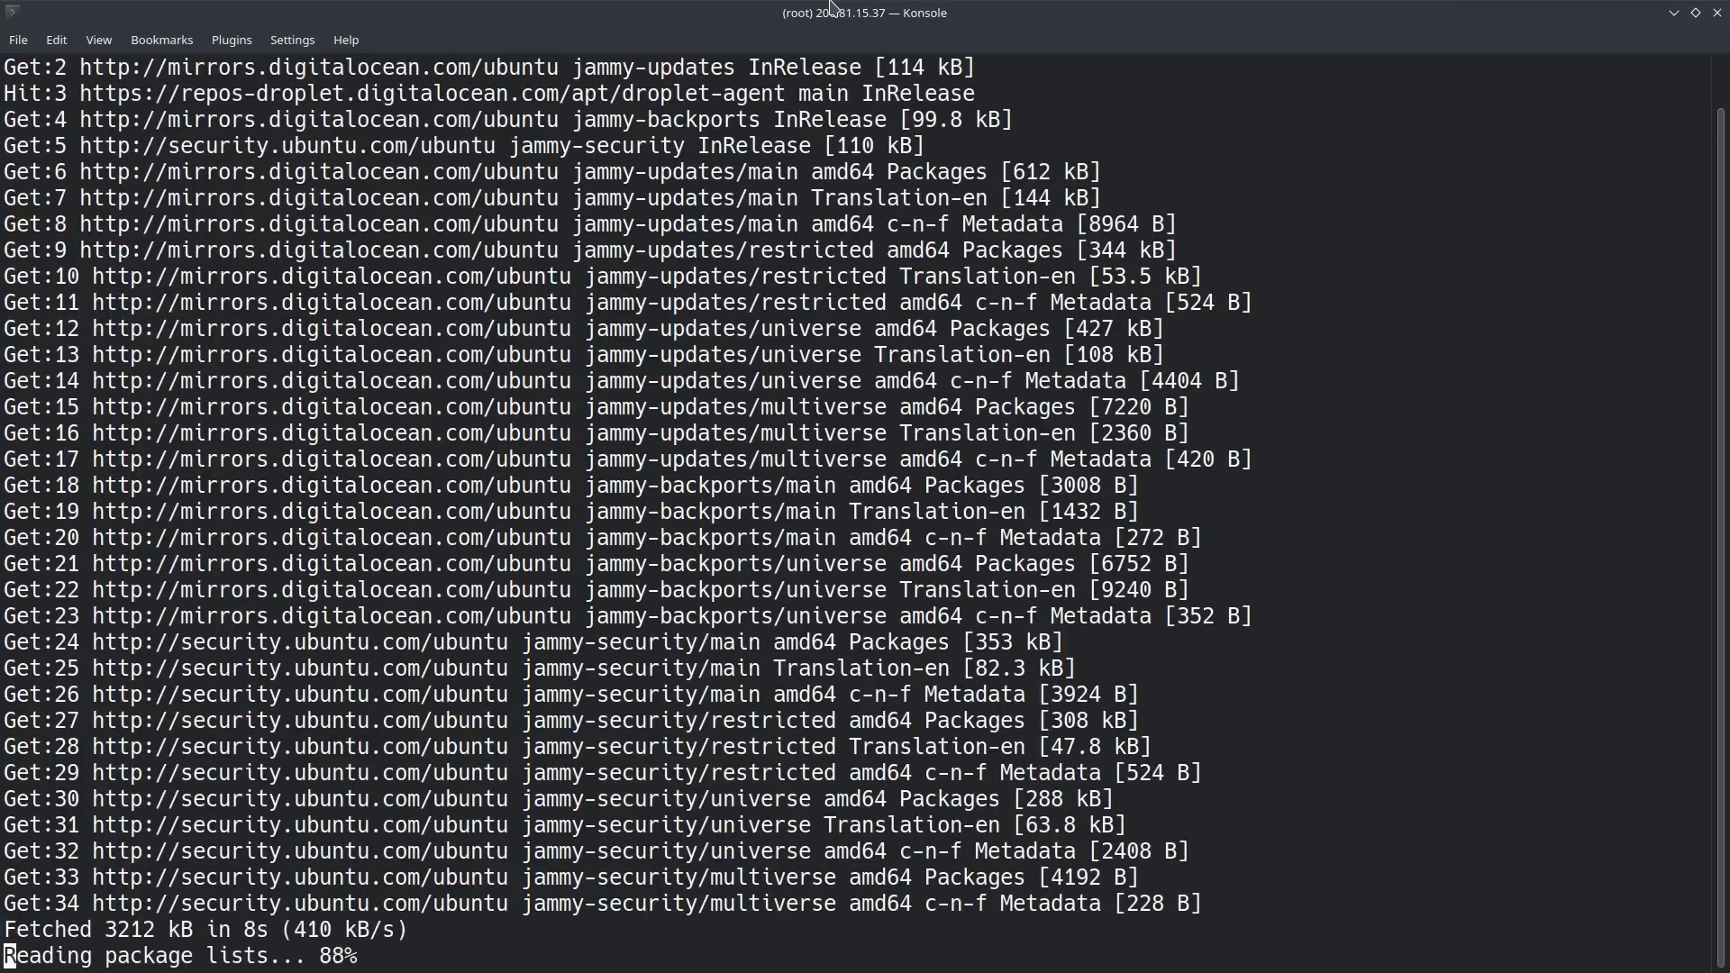
{"action": "key", "text": "ctrl+alt+t"}
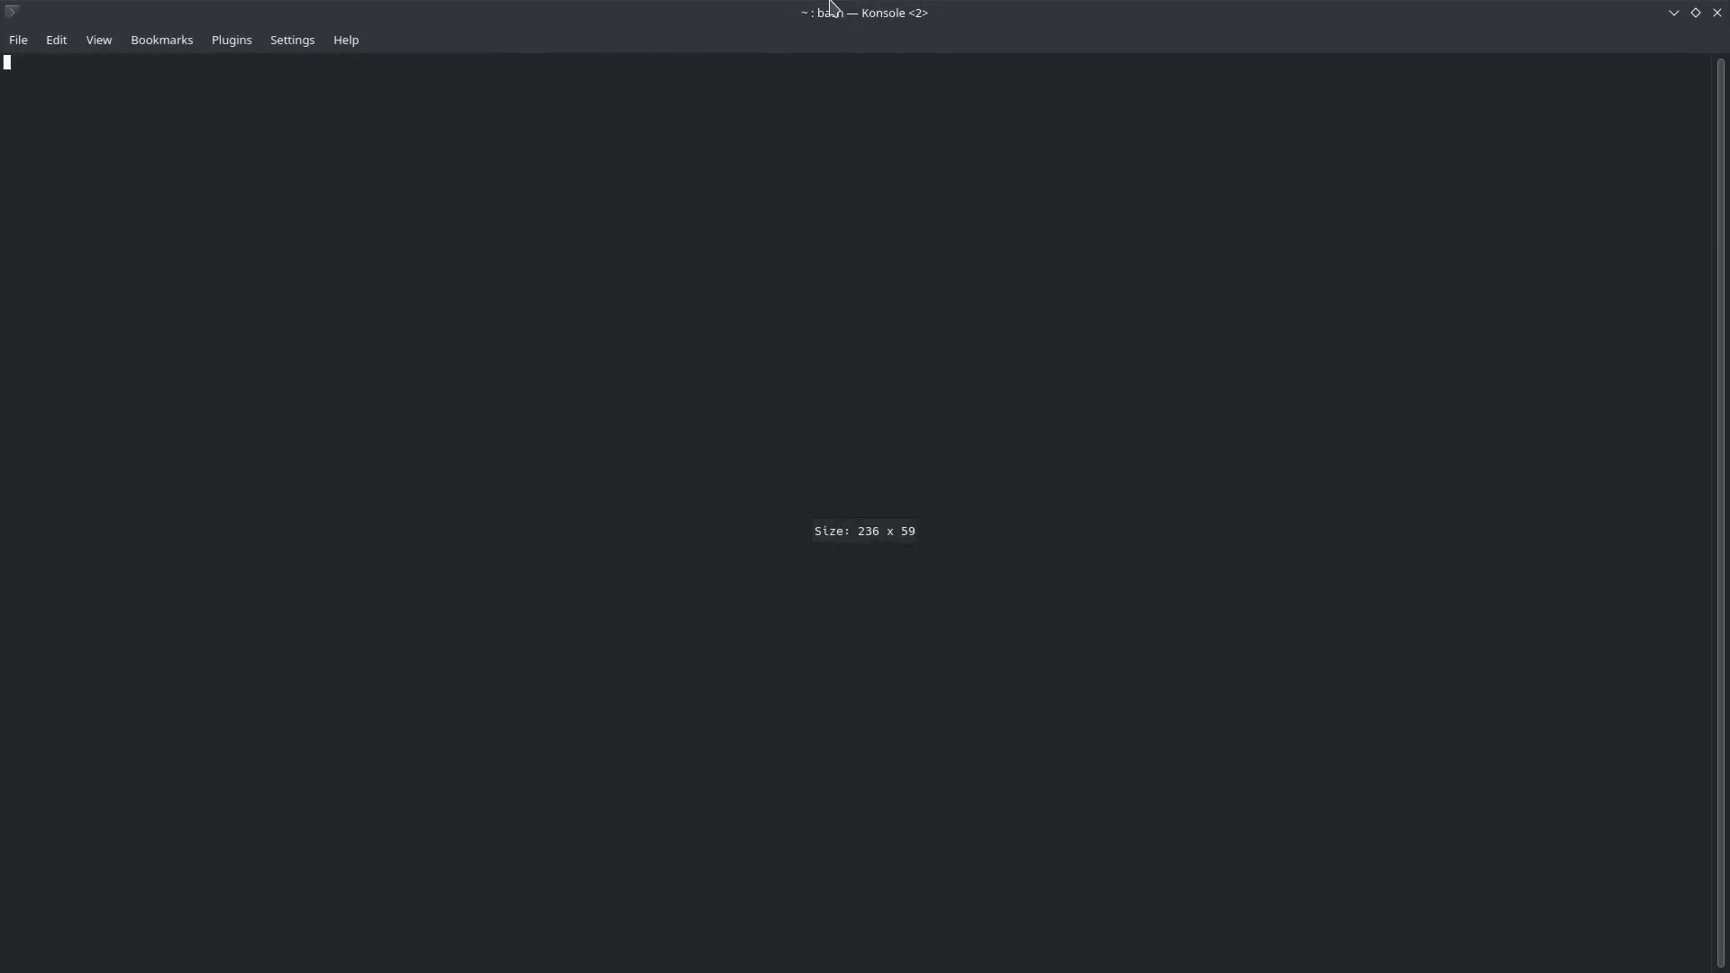
{"action": "type", "text": "ssh root@"}
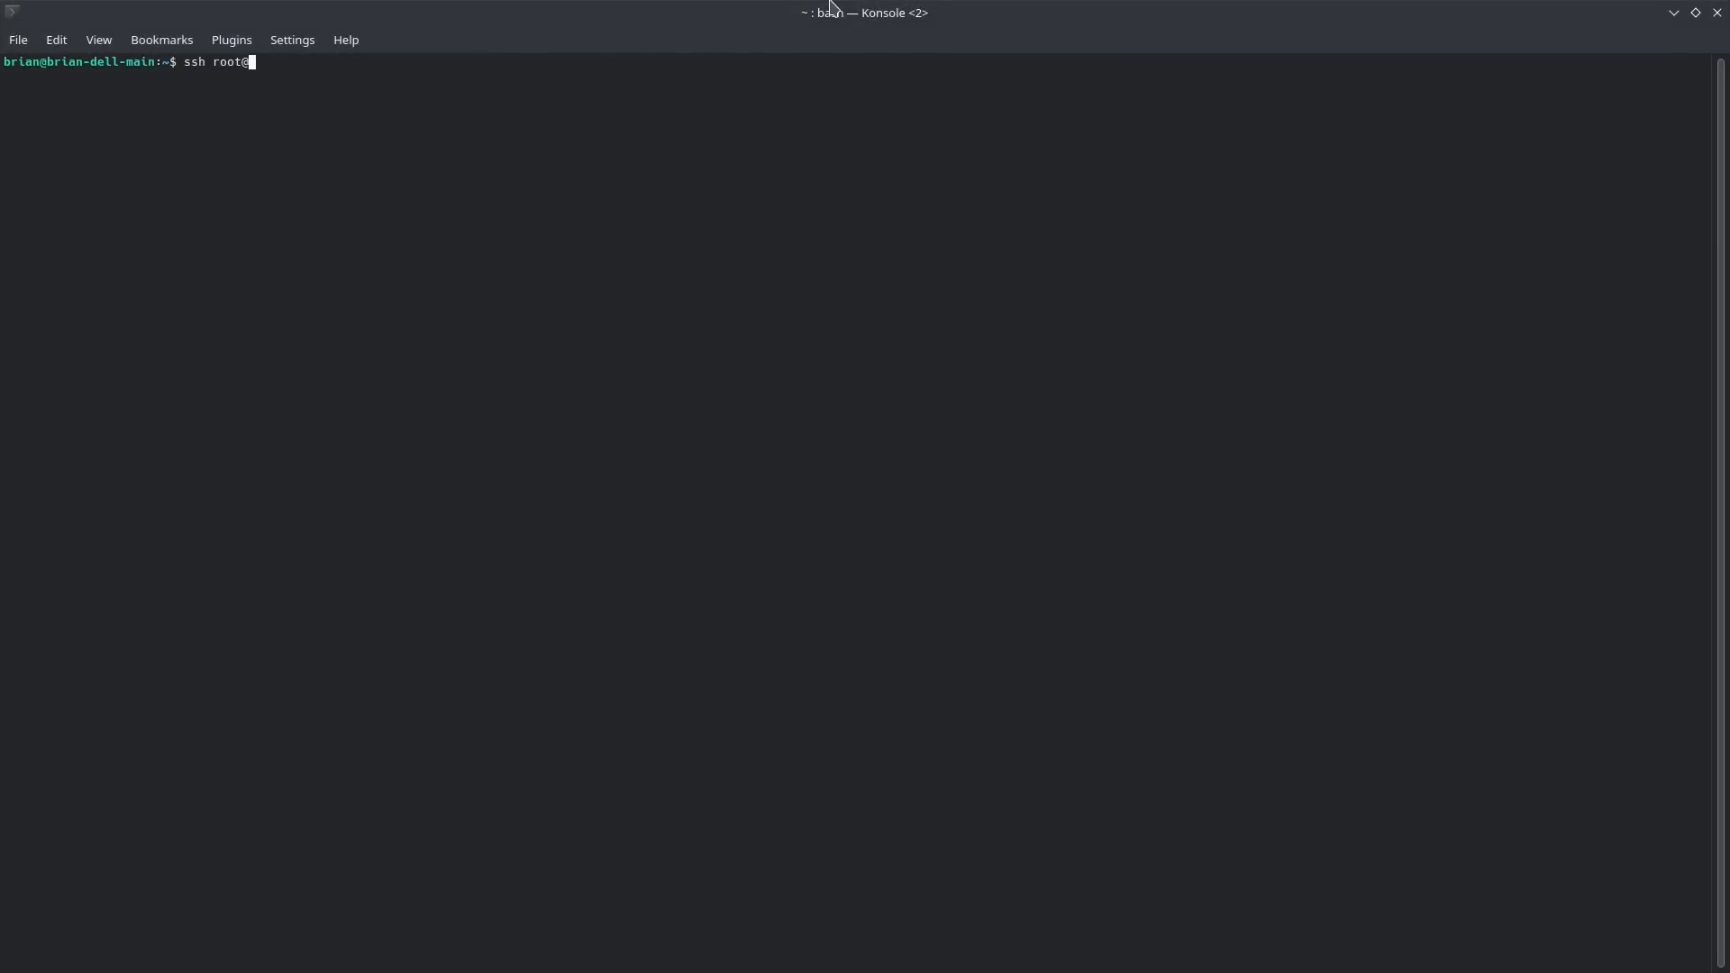
{"action": "type", "text": "206.81.15.37"}
{"action": "key", "text": "Return"}
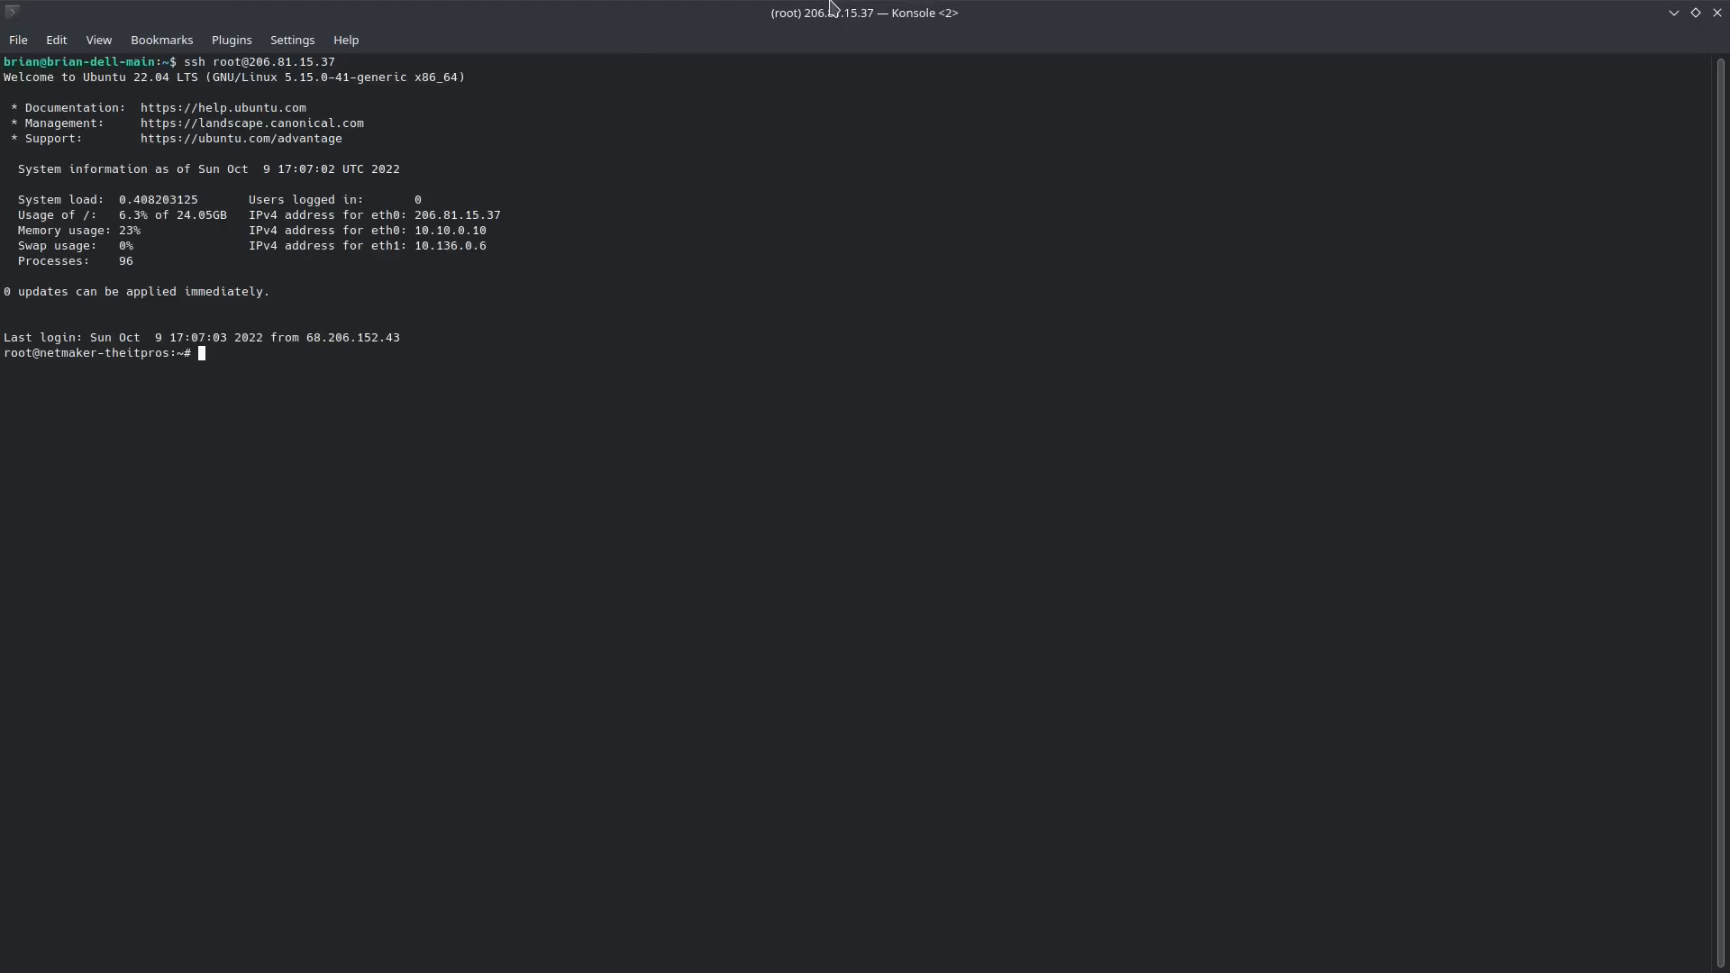
{"action": "key", "text": "ctrl+plus"}
{"action": "key", "text": "ctrl+plus"}
{"action": "key", "text": "ctrl+plus"}
{"action": "key", "text": "ctrl+plus"}
{"action": "key", "text": "ctrl+plus"}
{"action": "key", "text": "ctrl+plus"}
{"action": "key", "text": "ctrl+plus"}
{"action": "key", "text": "ctrl+plus"}
{"action": "key", "text": "ctrl+plus"}
{"action": "key", "text": "ctrl+plus"}
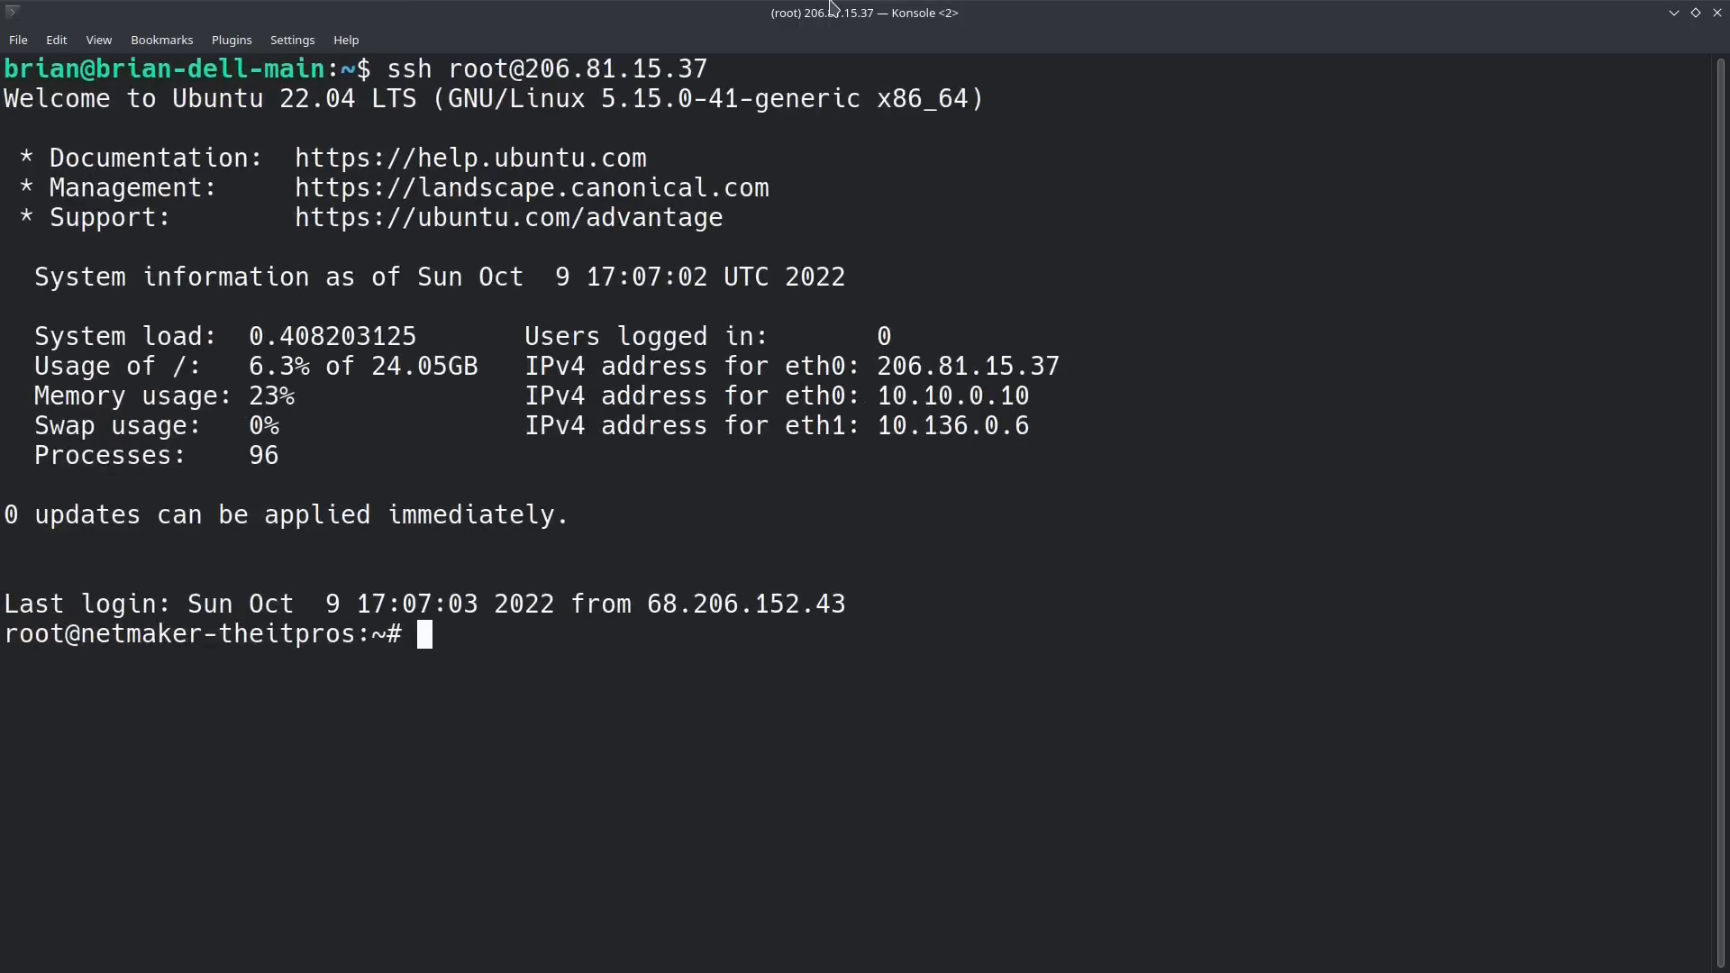
Step: Open a new file named install-docker.sh in nano on the Droplet
{"action": "type", "text": "nano instal"}
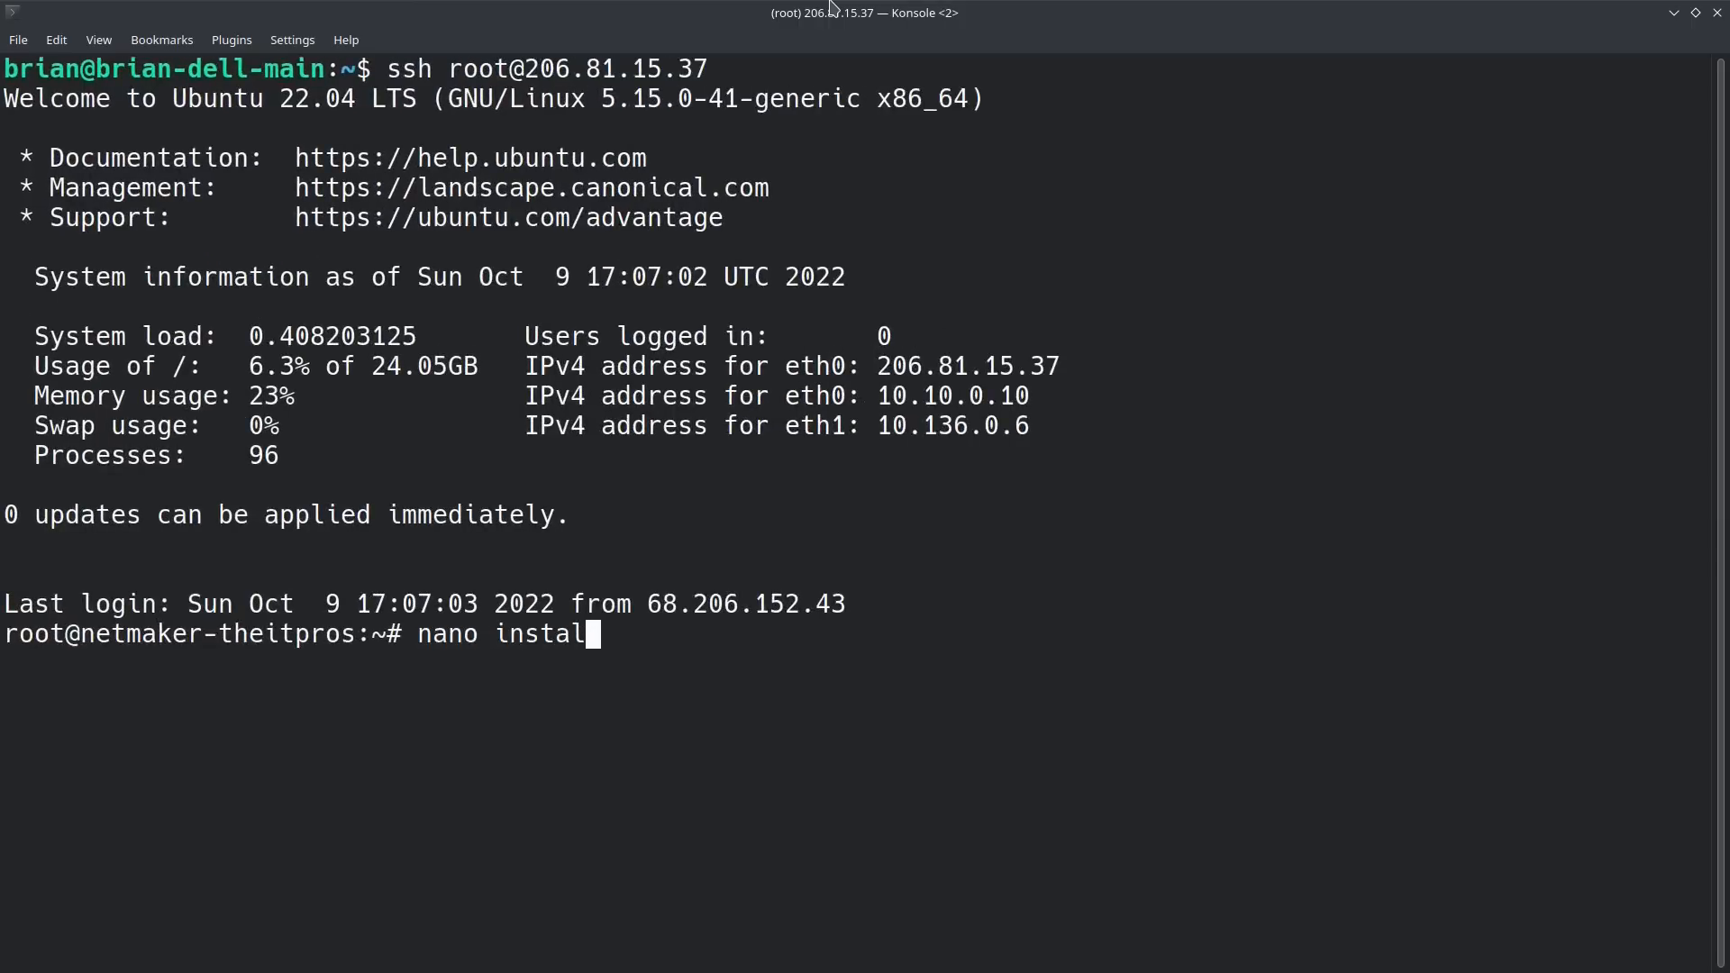
{"action": "type", "text": "l-docker.sh"}
{"action": "key", "text": "Return"}
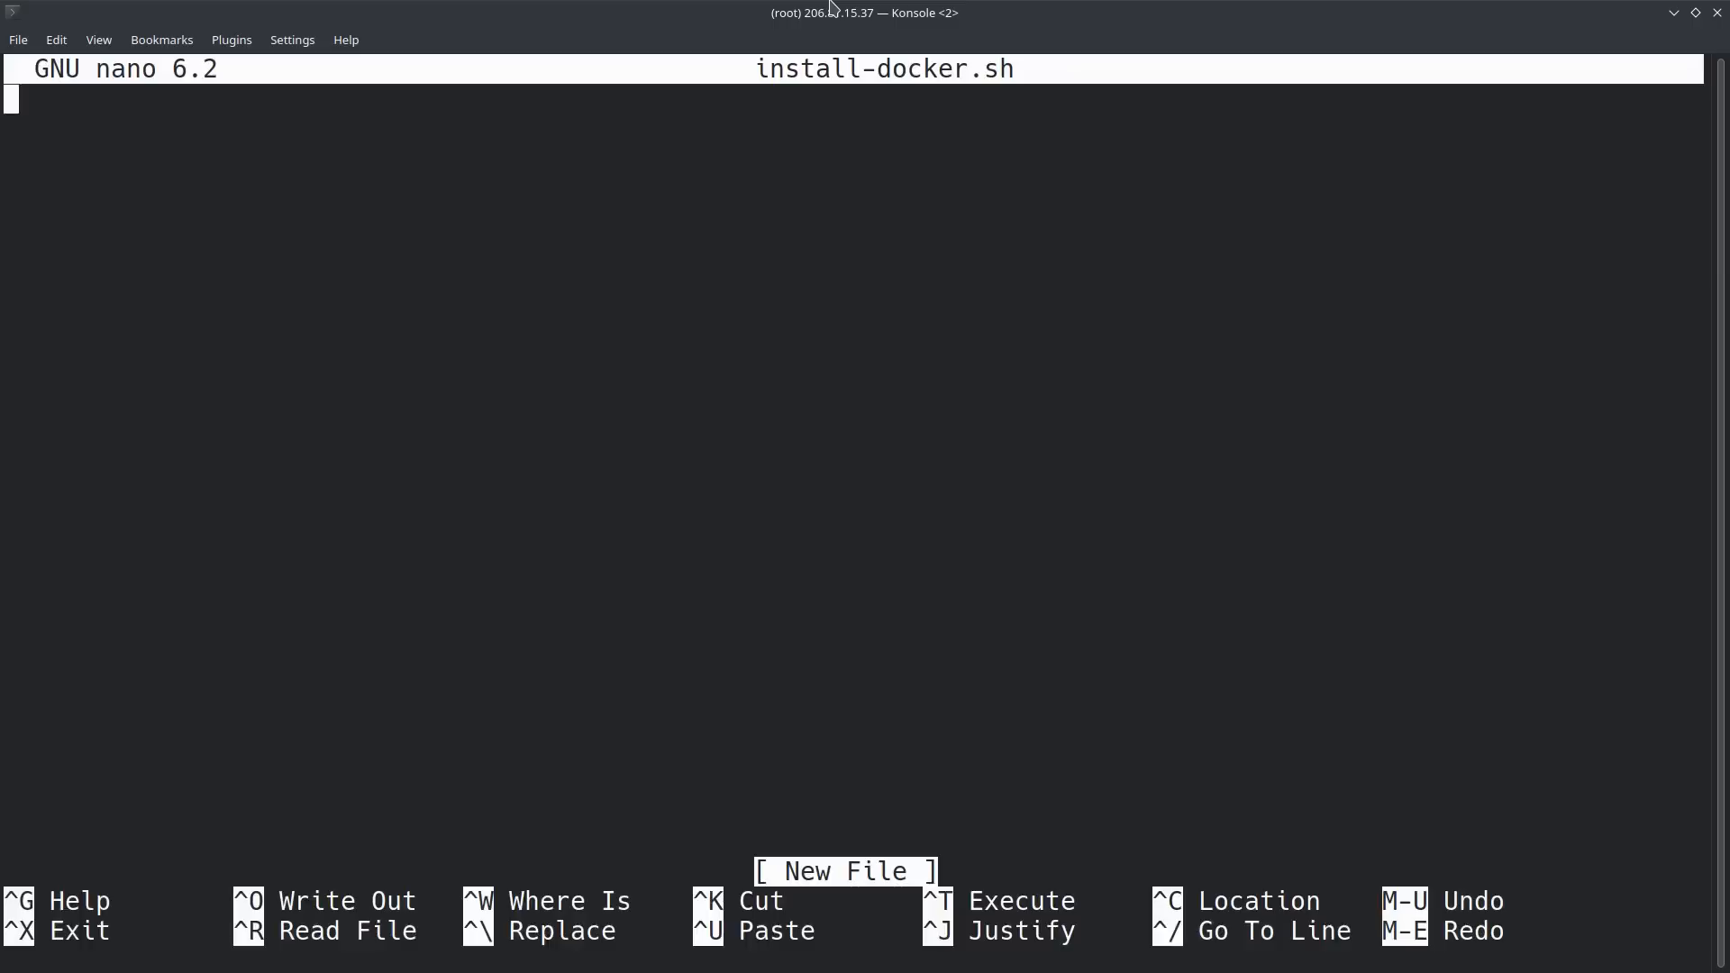
Step: Paste the copied Docker installation script into install-docker.sh, save the file and exit nano
{"action": "key", "text": "alt+Tab"}
{"action": "key", "text": "alt+Tab"}
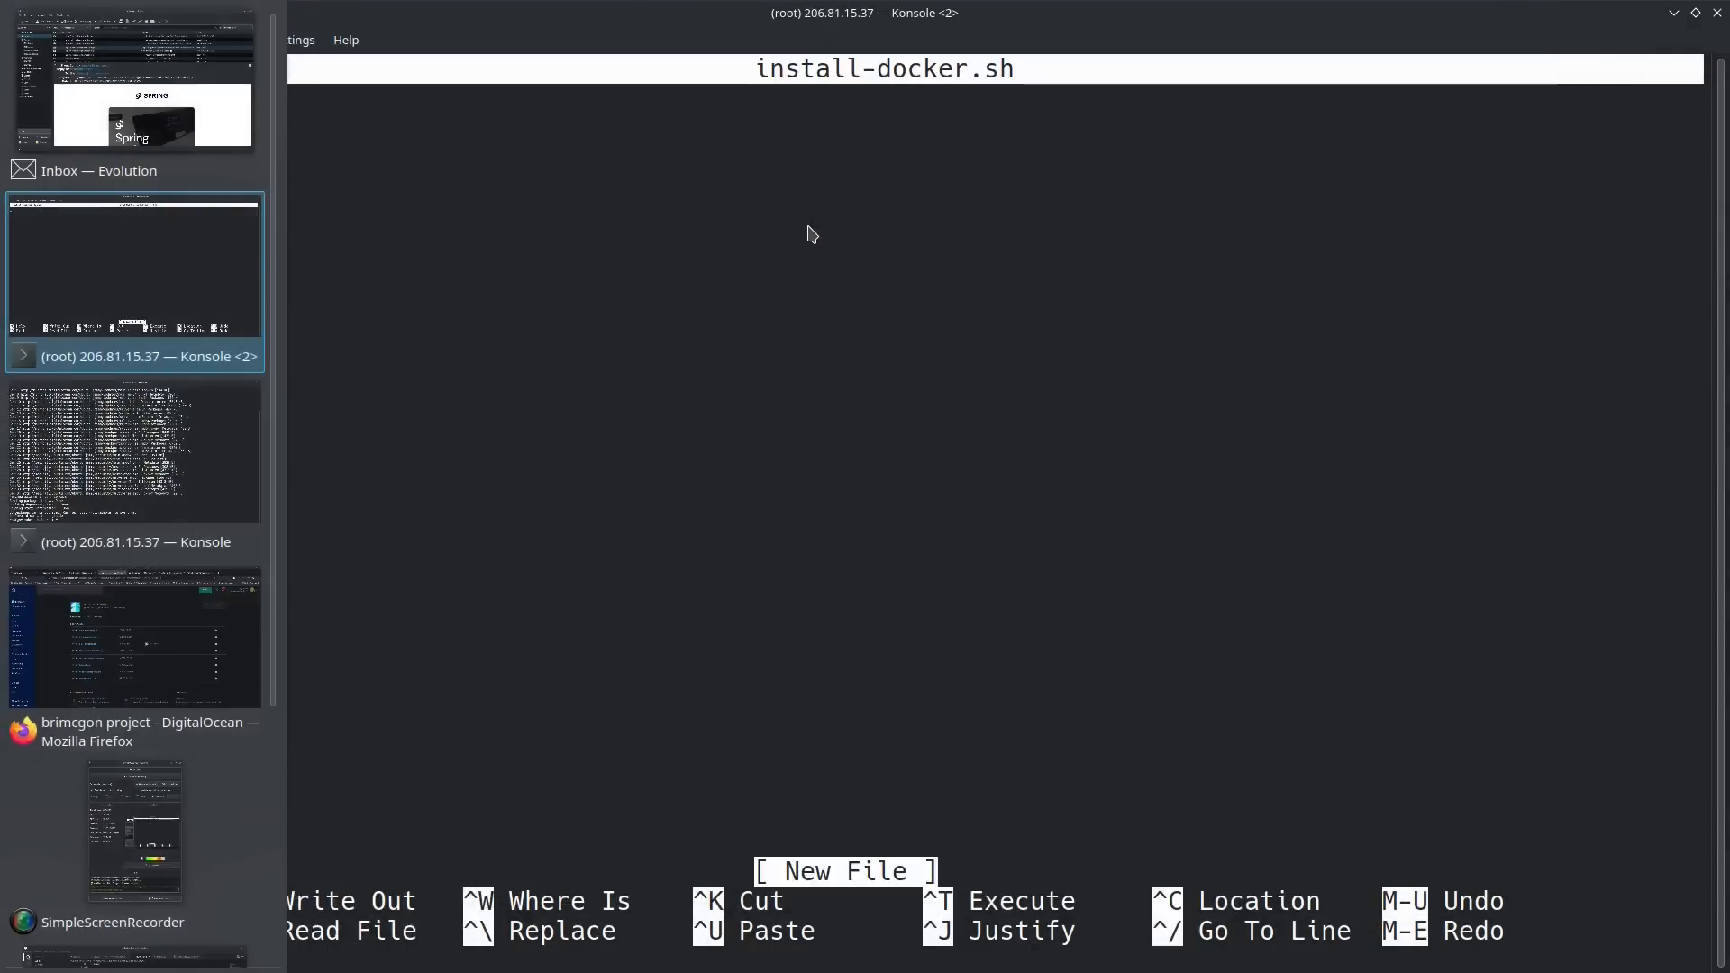
{"action": "key", "text": "alt+Tab"}
{"action": "key", "text": "alt+Tab"}
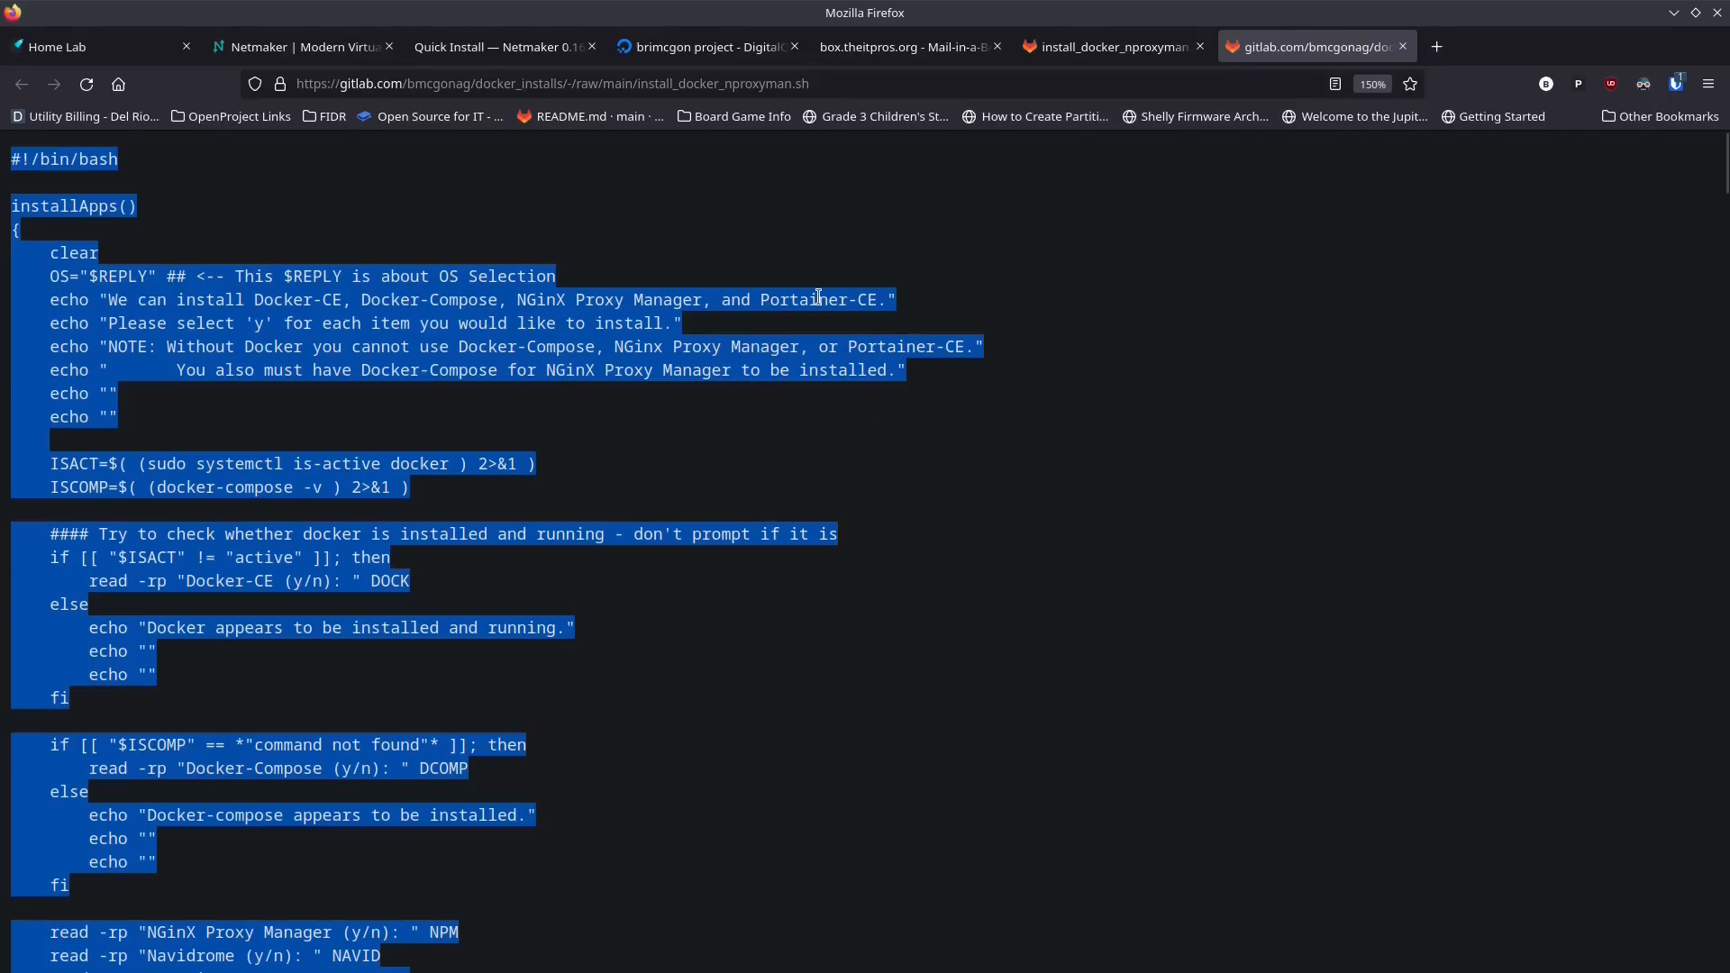
{"action": "key", "text": "alt+Tab"}
{"action": "key", "text": "alt+Tab"}
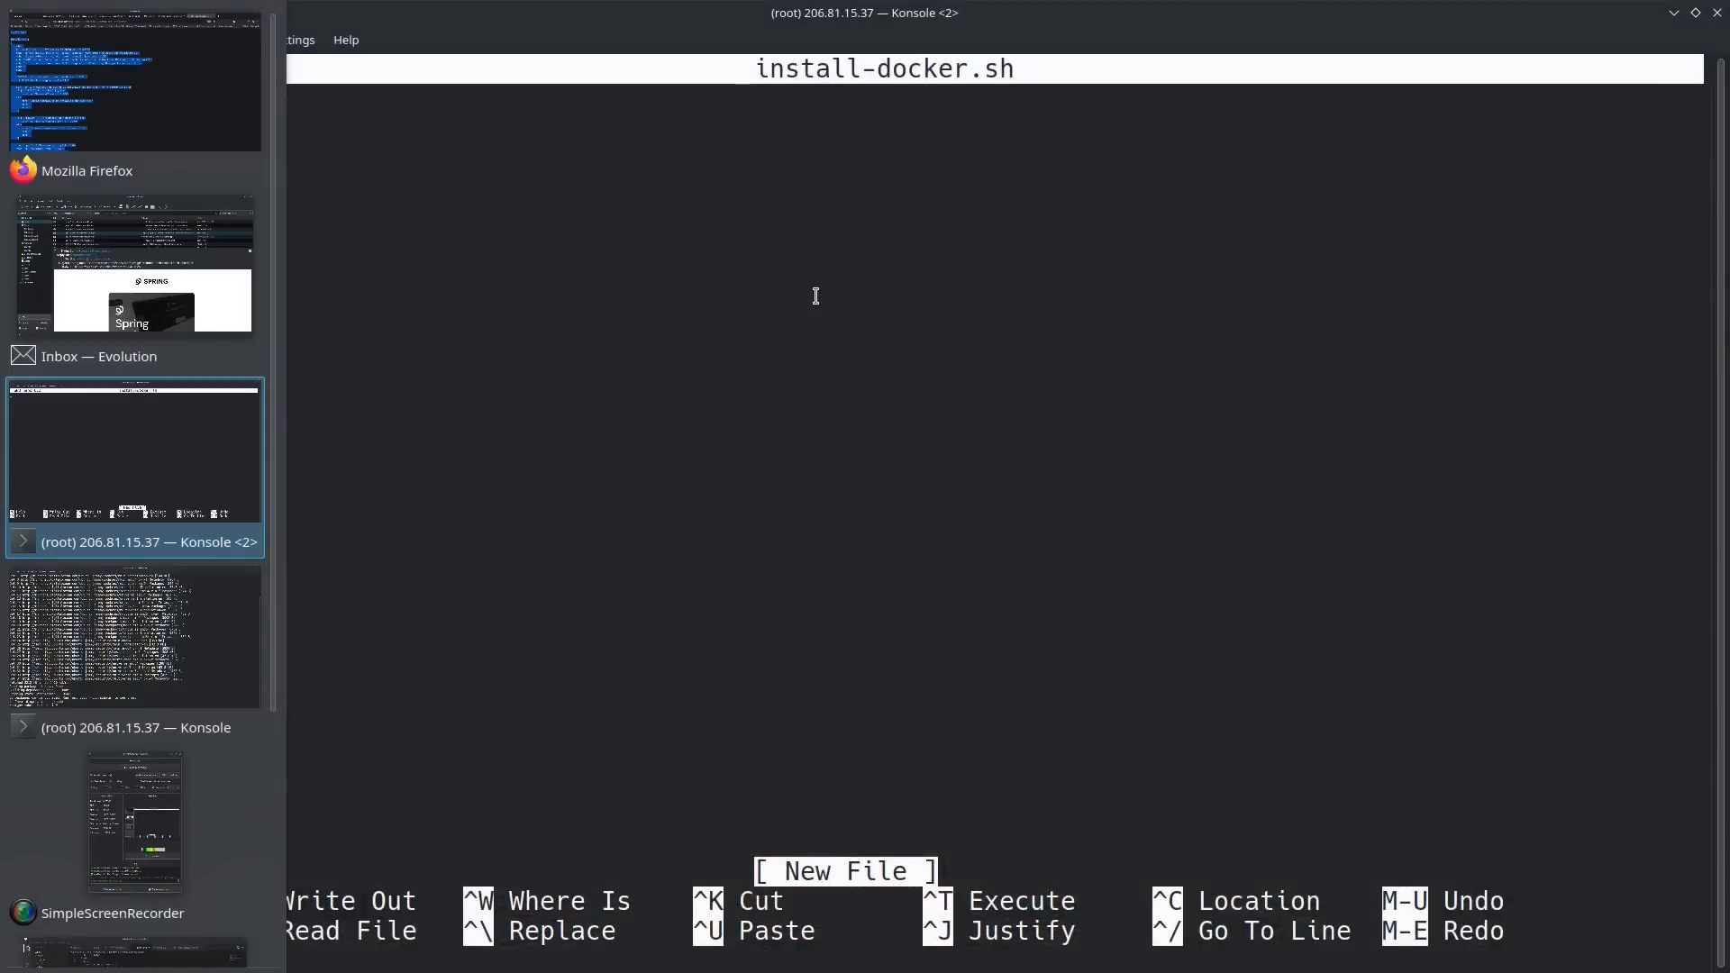
{"action": "key", "text": "ctrl+shift+v"}
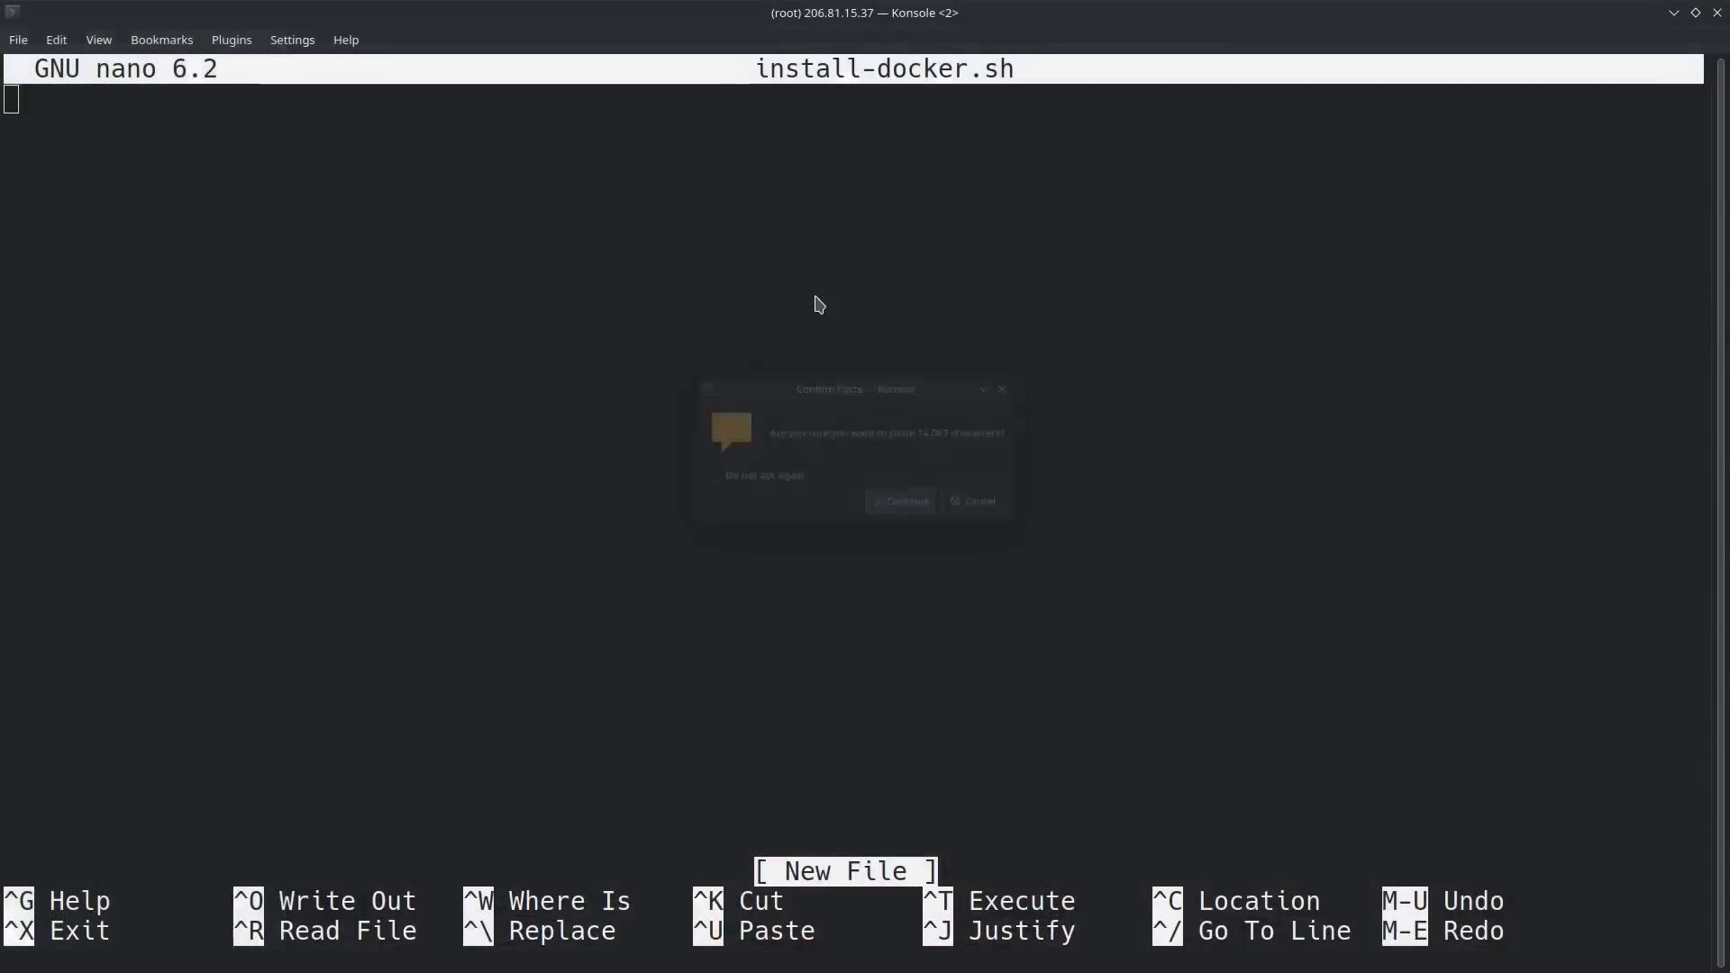
{"action": "left_click", "coordinate": [884, 503]}
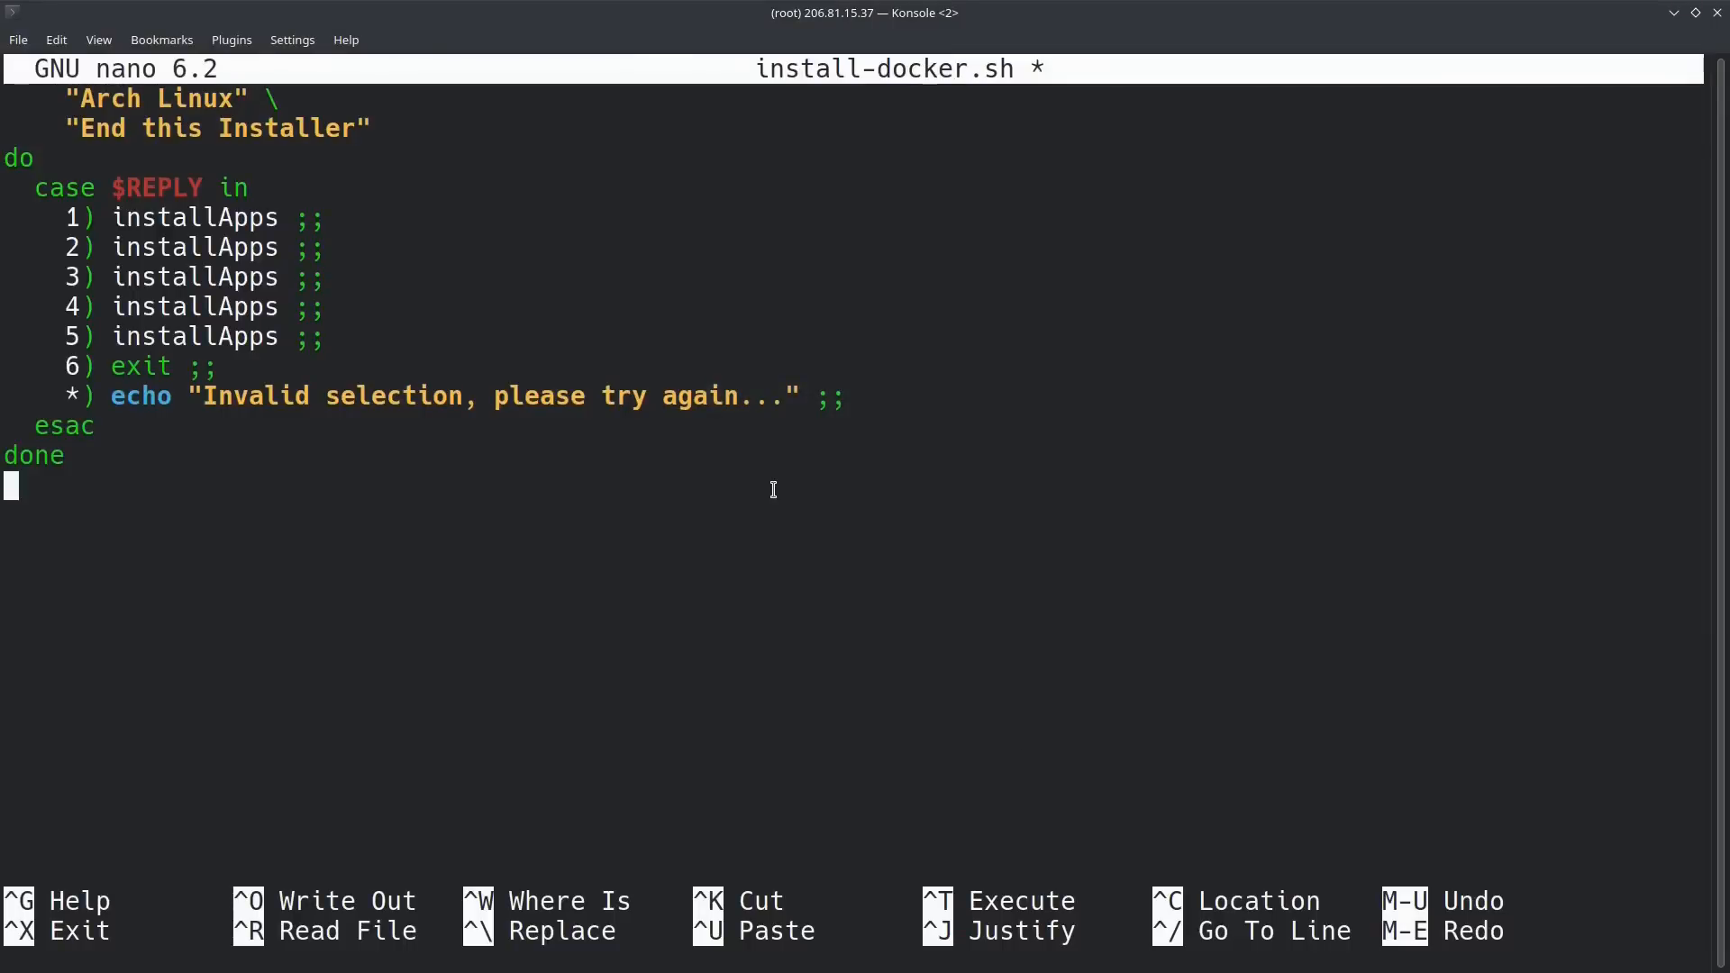
{"action": "key", "text": "ctrl+o"}
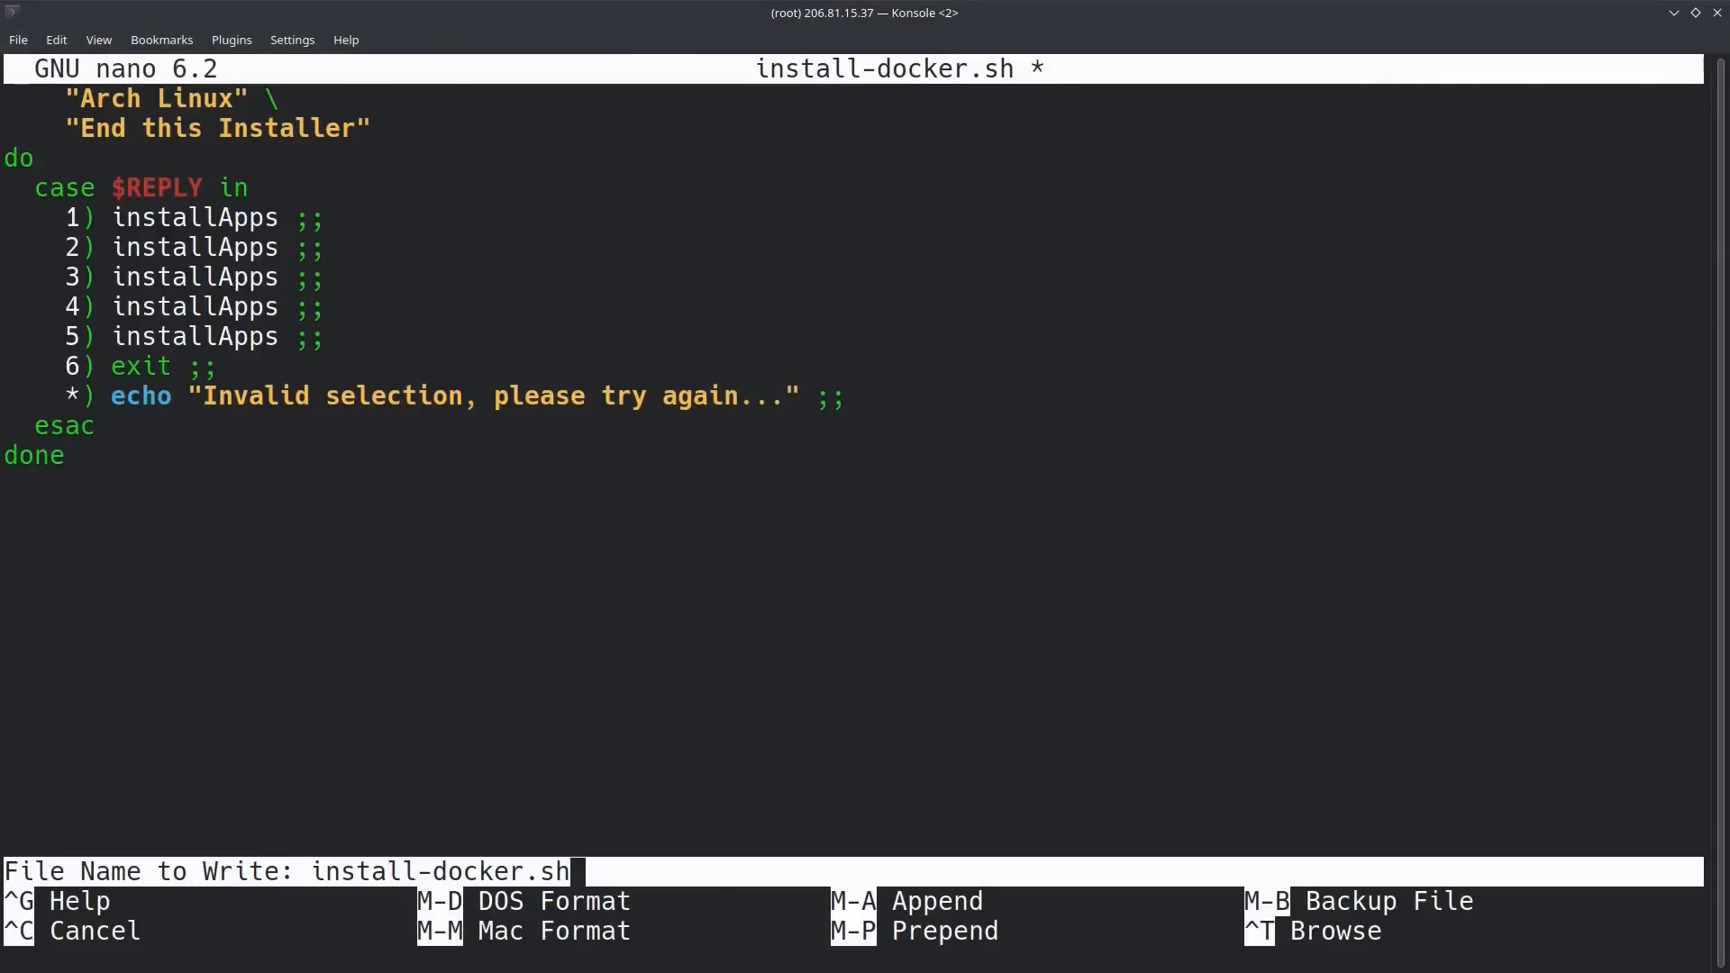
{"action": "key", "text": "Return"}
{"action": "key", "text": "ctrl+x"}
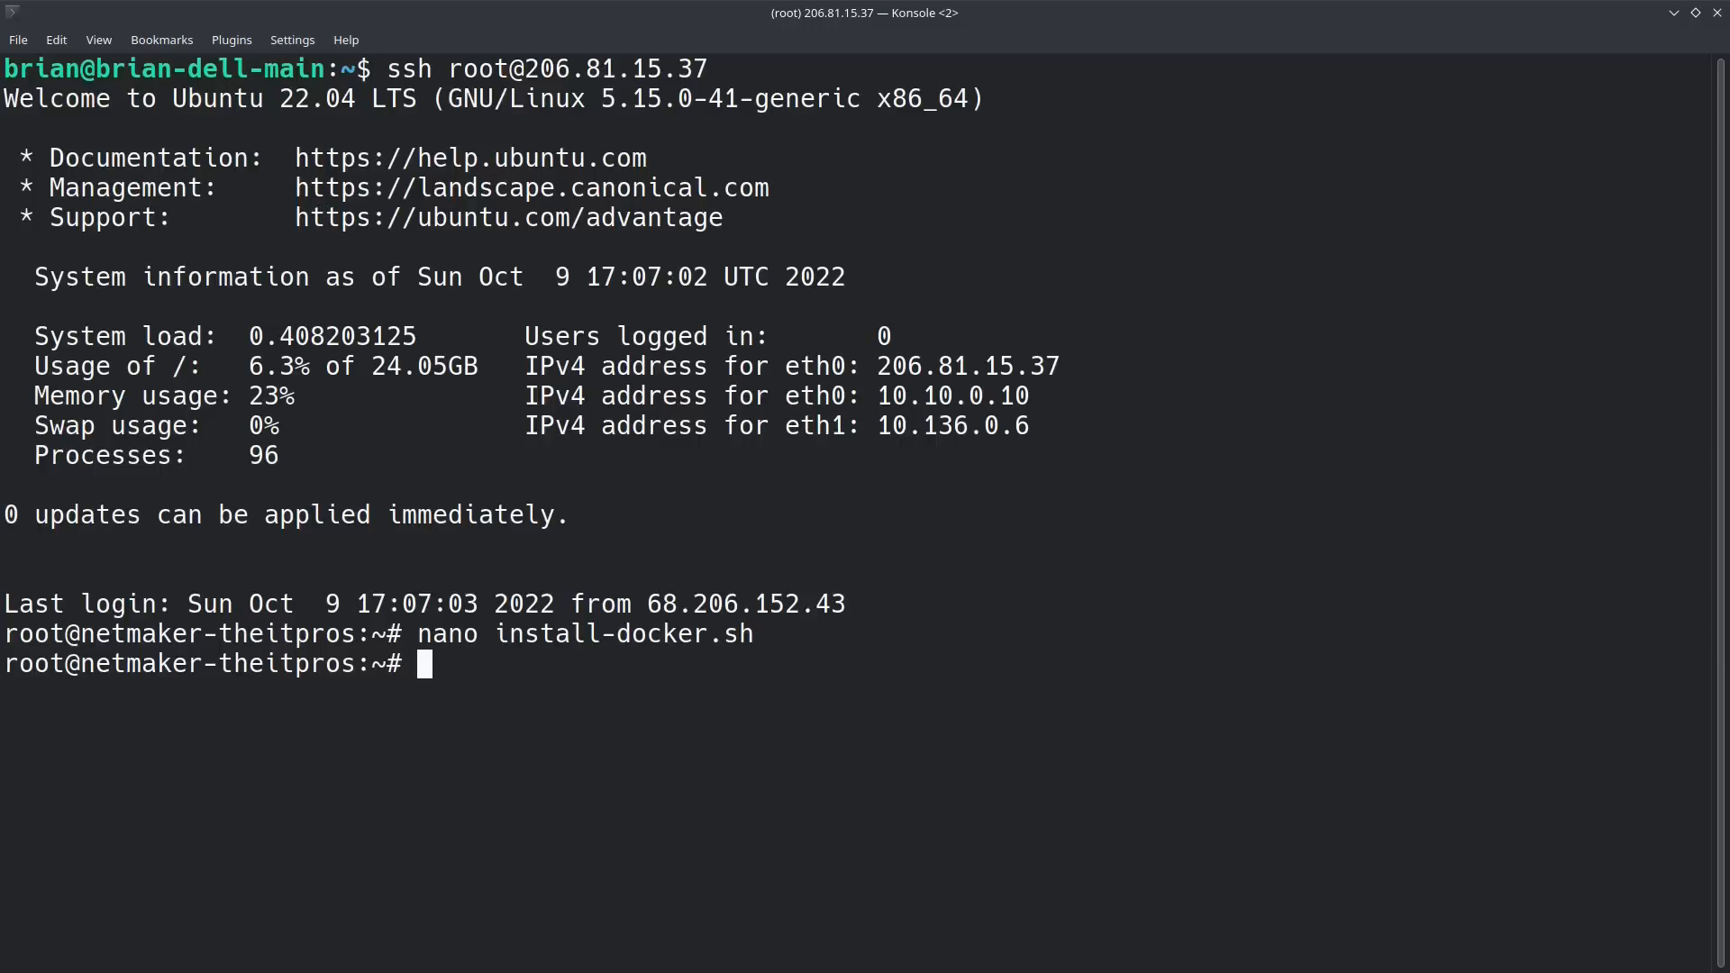
Step: Make the script executable with chmod +x install-docker.sh
{"action": "type", "text": "chmod "}
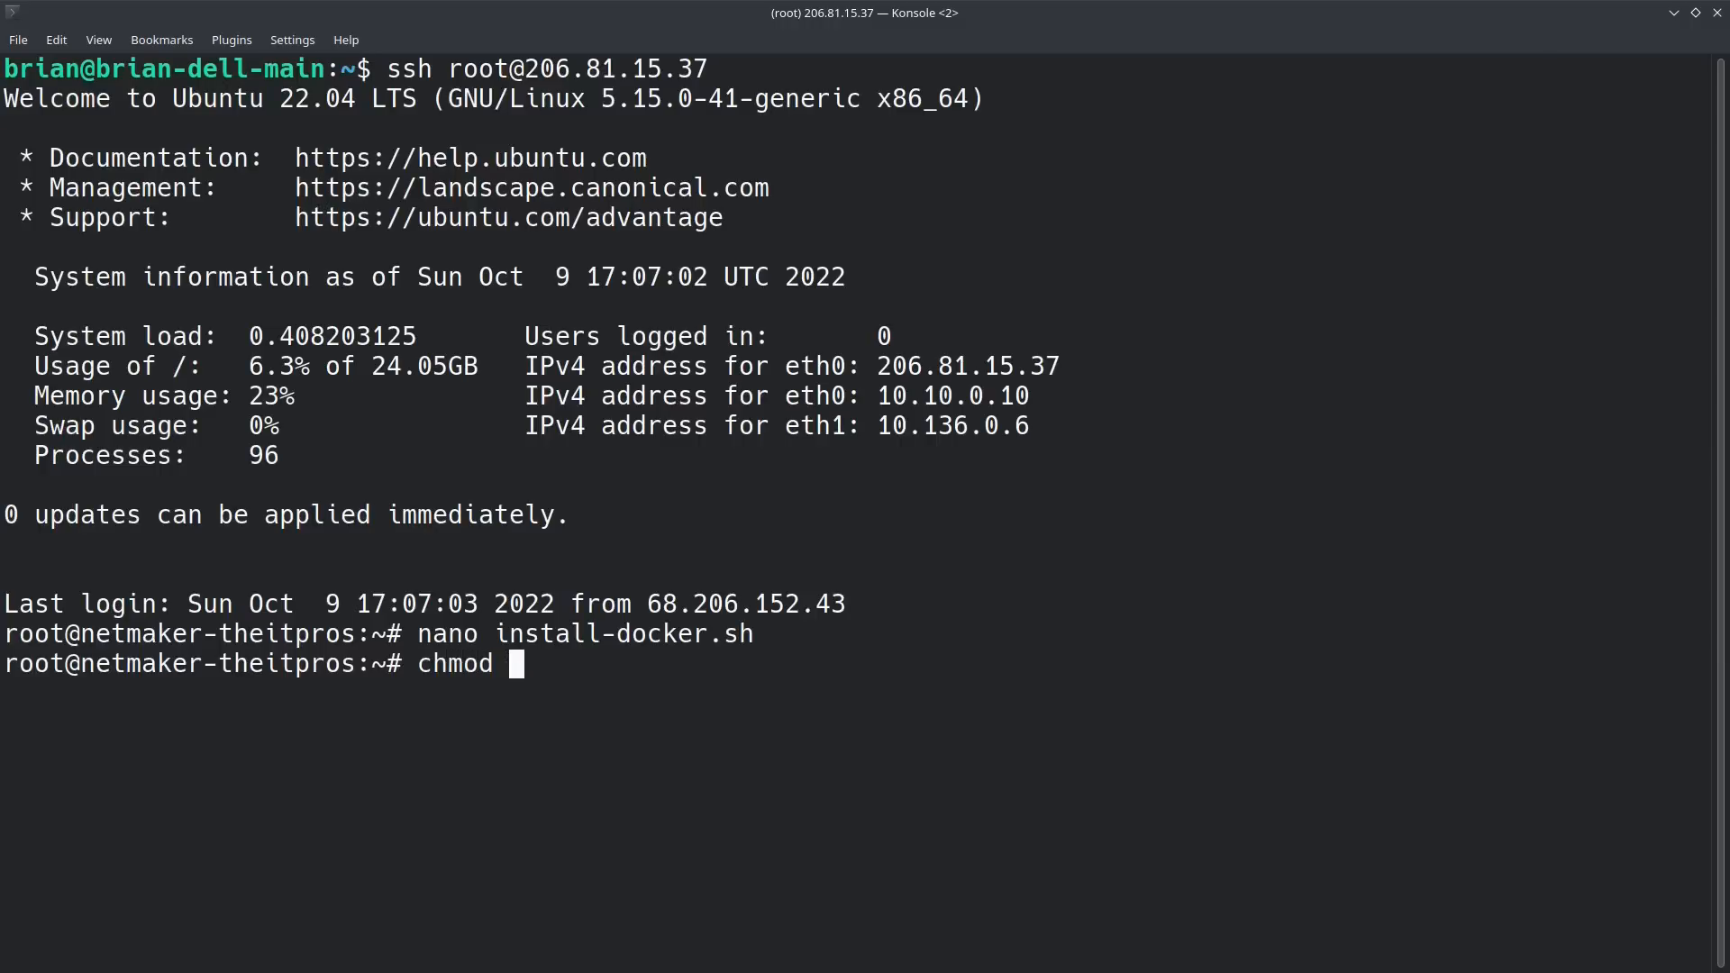
{"action": "type", "text": "+x ins"}
{"action": "key", "text": "Tab"}
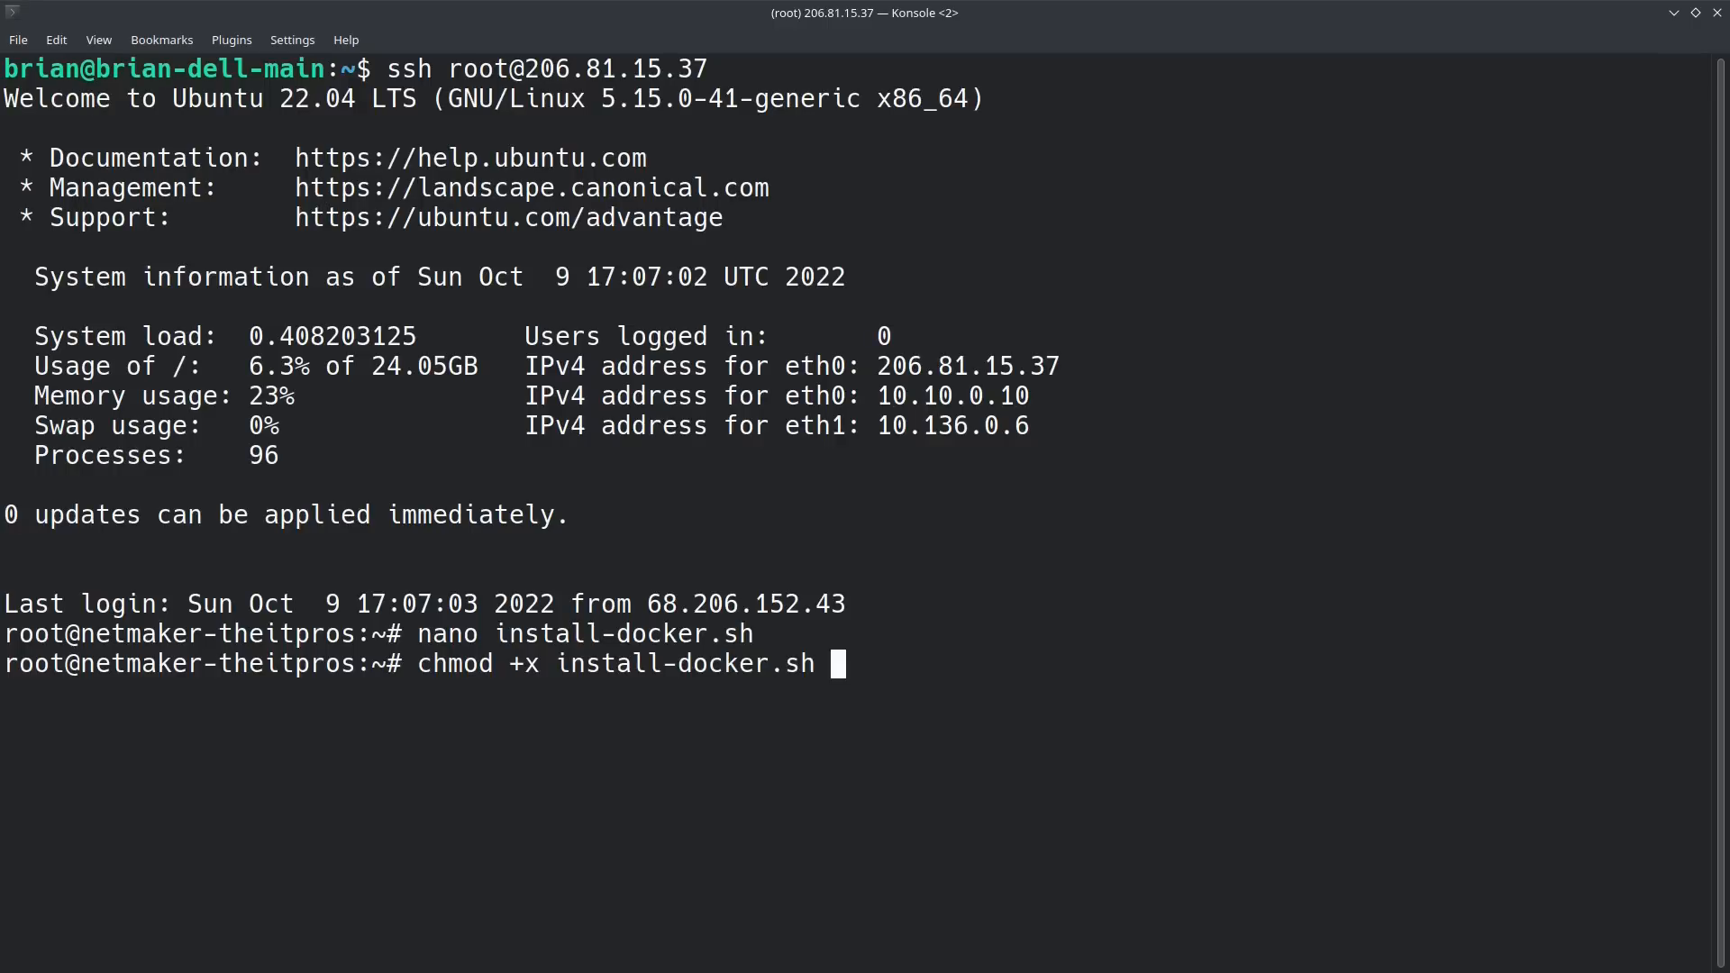
{"action": "key", "text": "Return"}
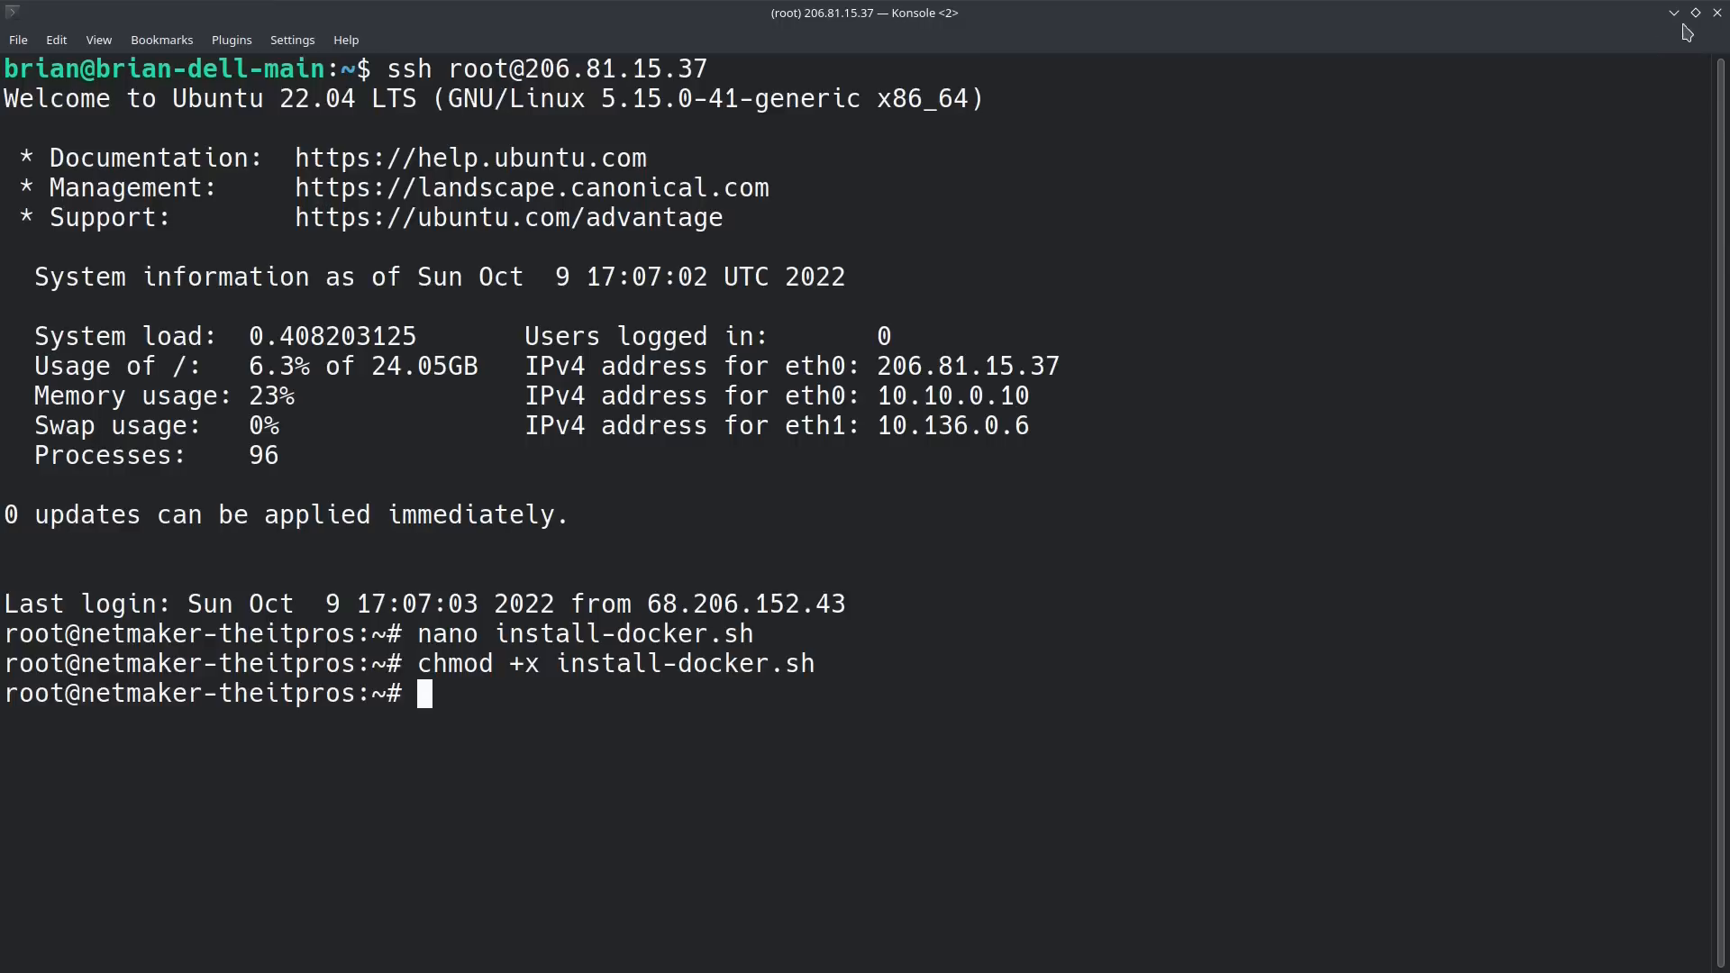
Step: Log out of the second SSH session and close its terminal window
{"action": "type", "text": "exit"}
{"action": "key", "text": "Return"}
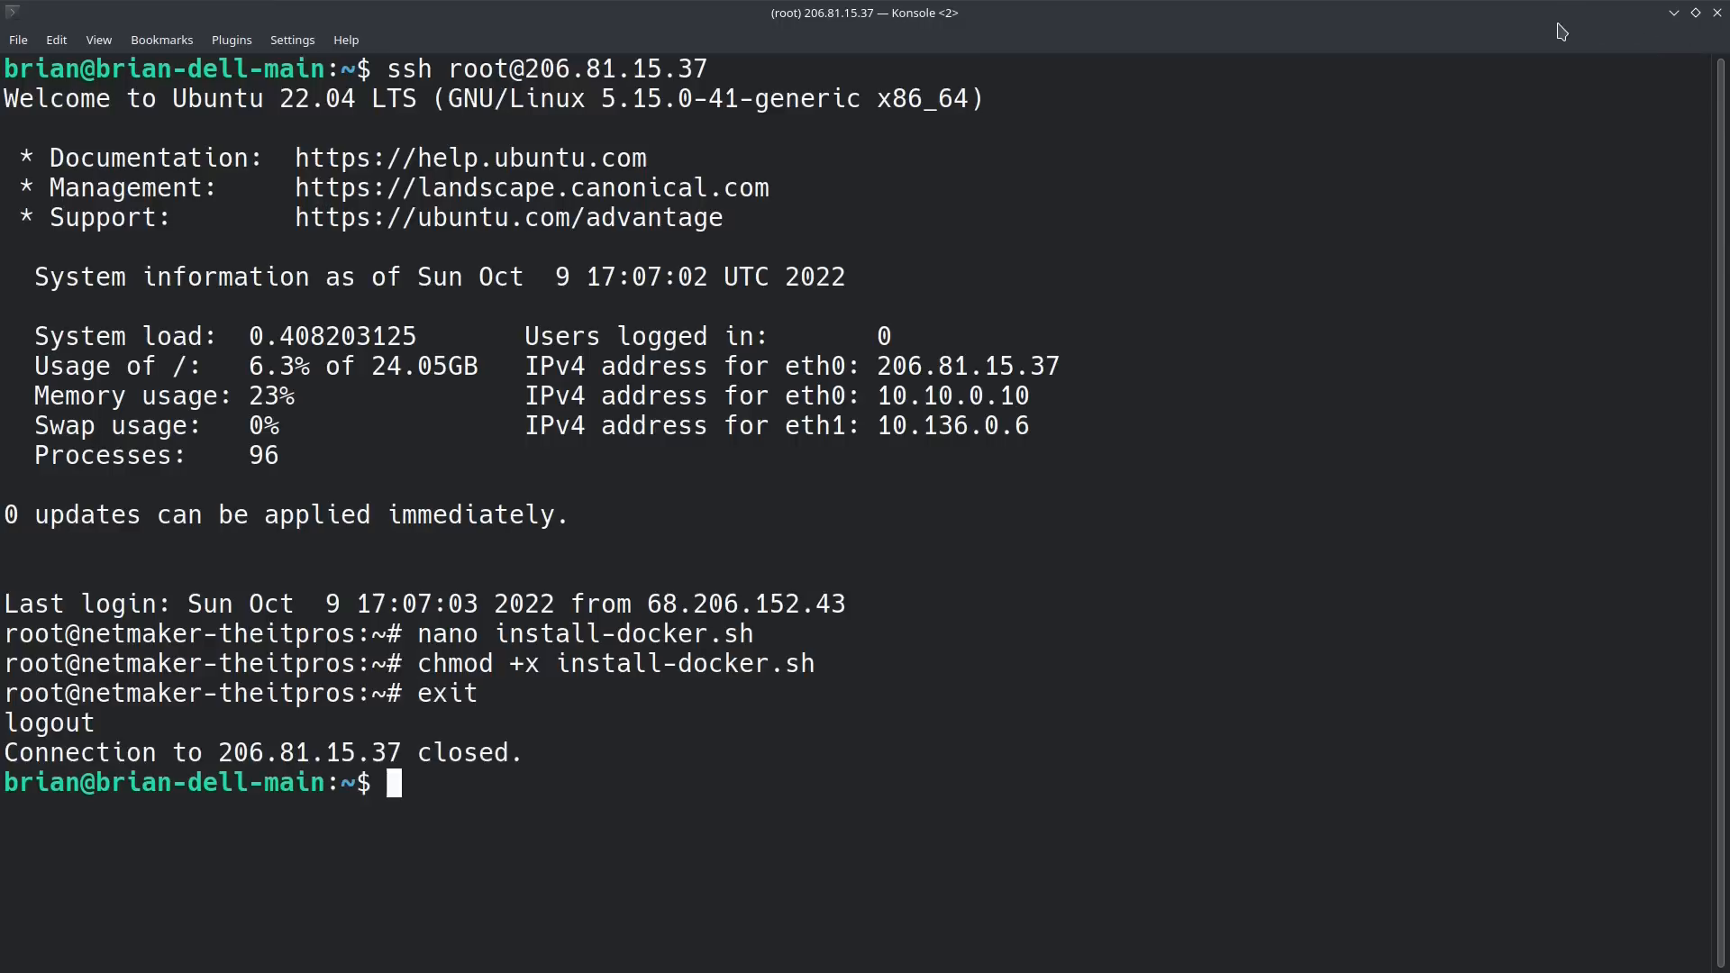
{"action": "type", "text": "exit"}
{"action": "key", "text": "Return"}
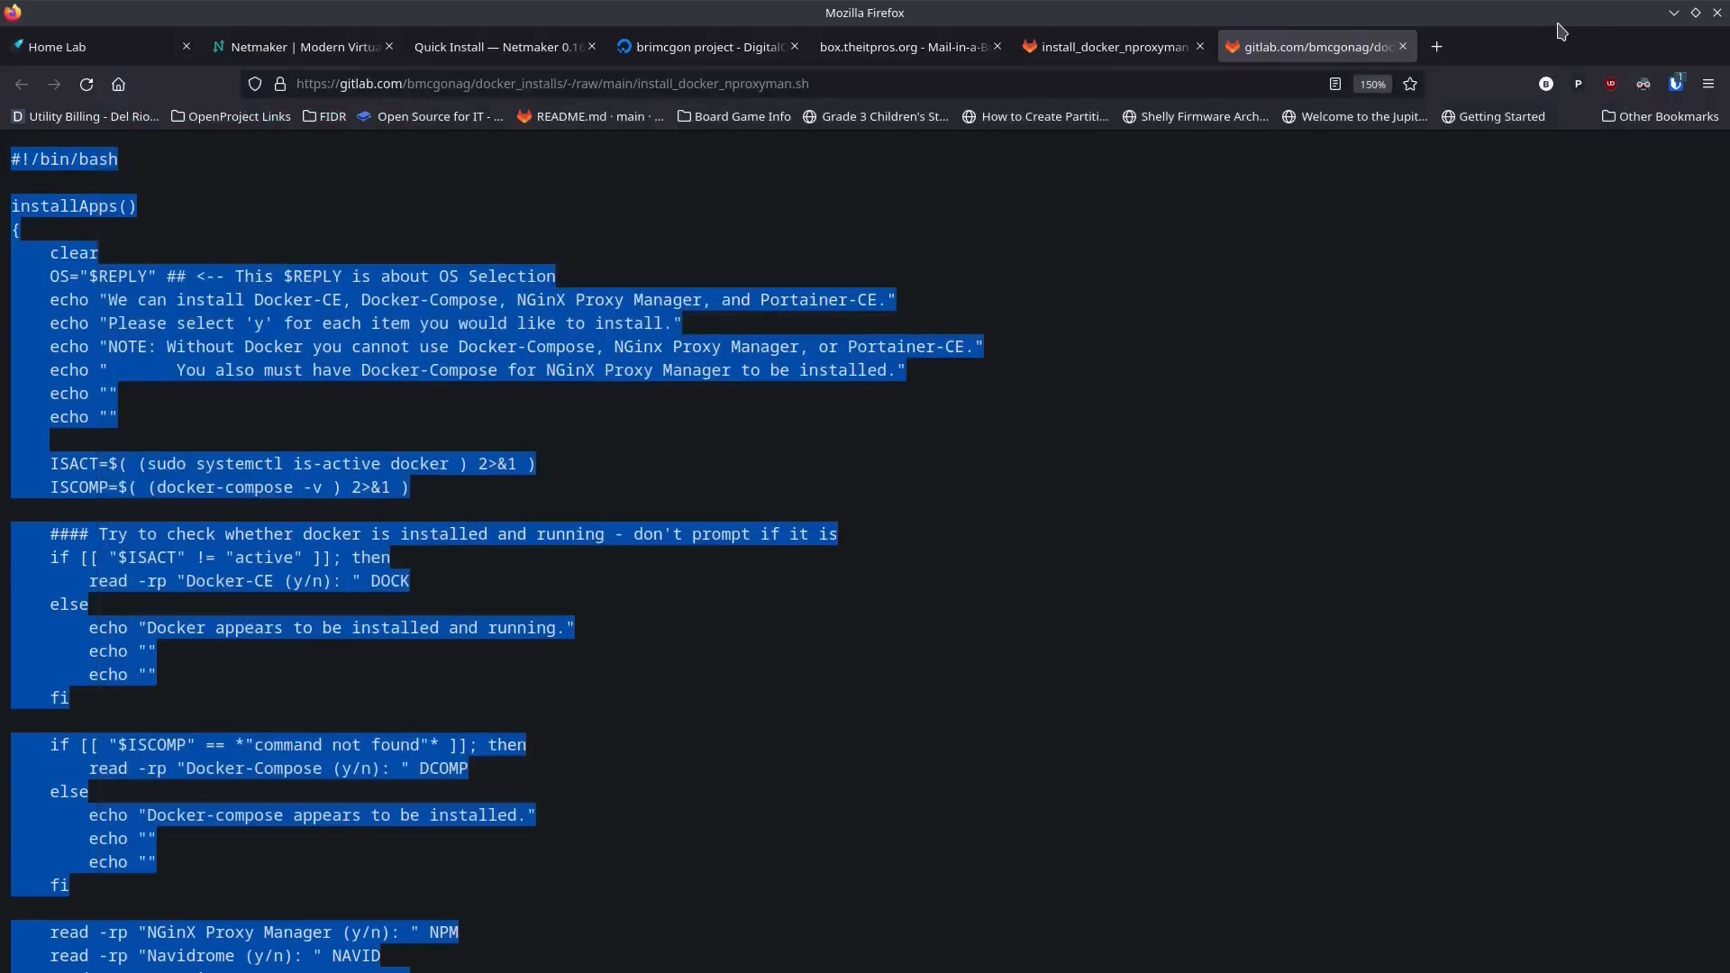
Step: Switch to the remaining Konsole session and reboot the Droplet
{"action": "key", "text": "alt+Tab"}
{"action": "key", "text": "alt+Tab"}
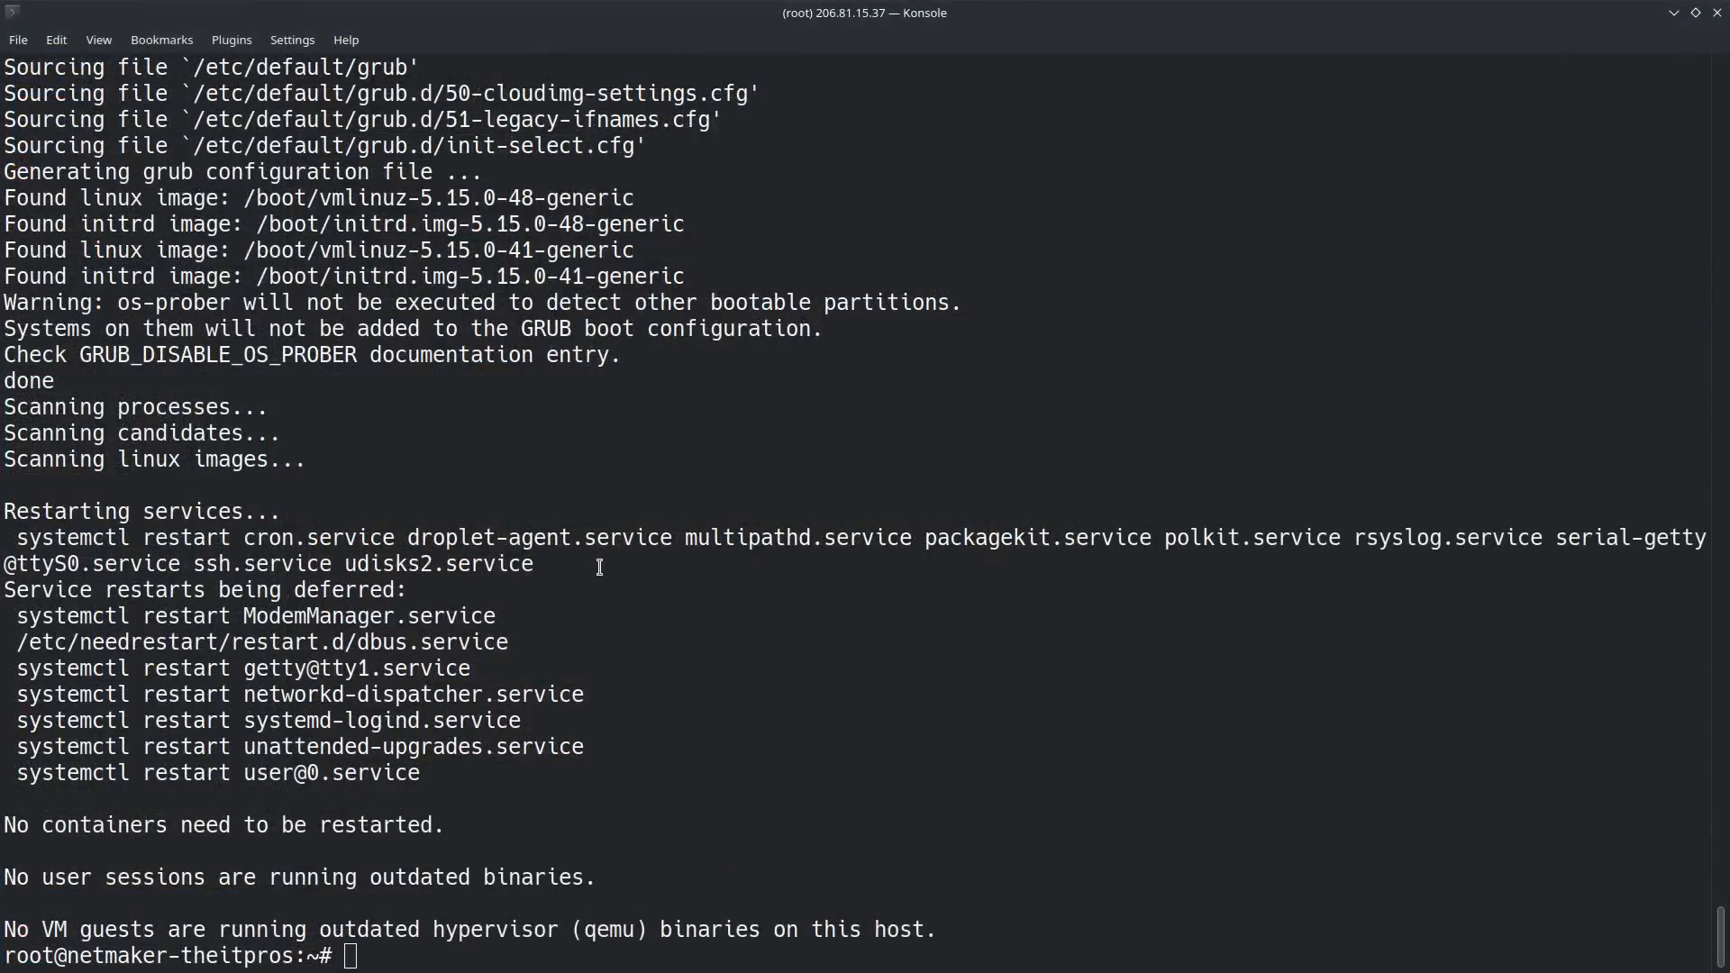
{"action": "type", "text": "reboot"}
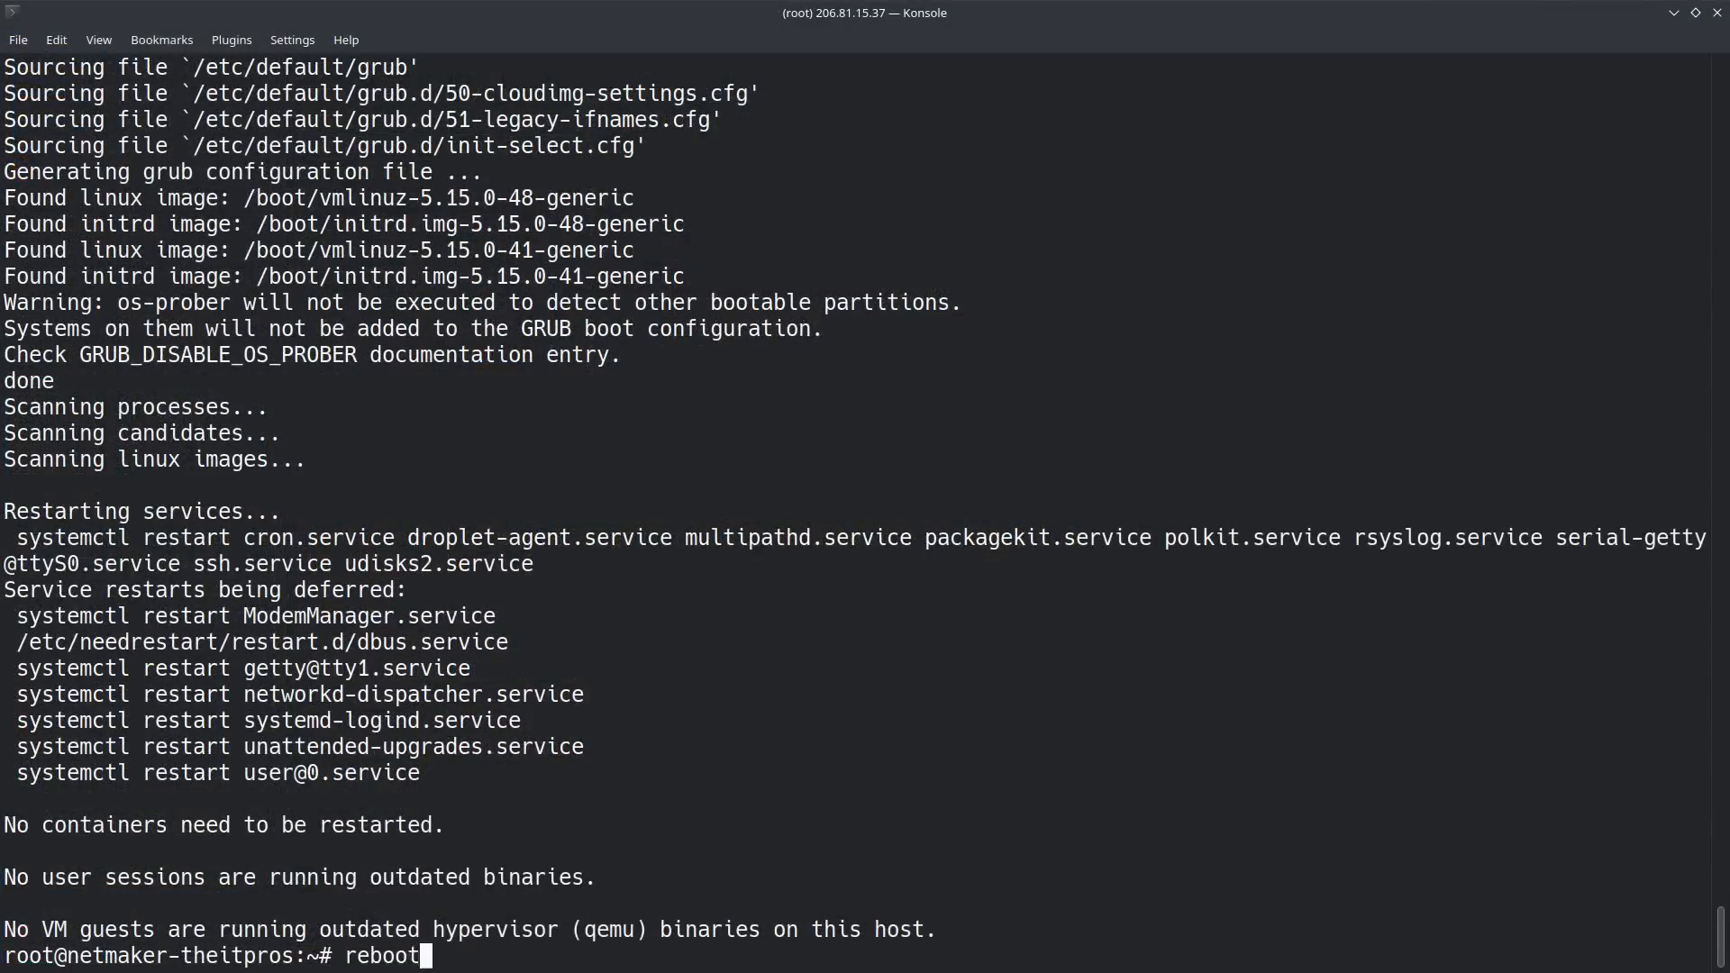
{"action": "key", "text": "Return"}
{"action": "type", "text": "clear"}
{"action": "key", "text": "Return"}
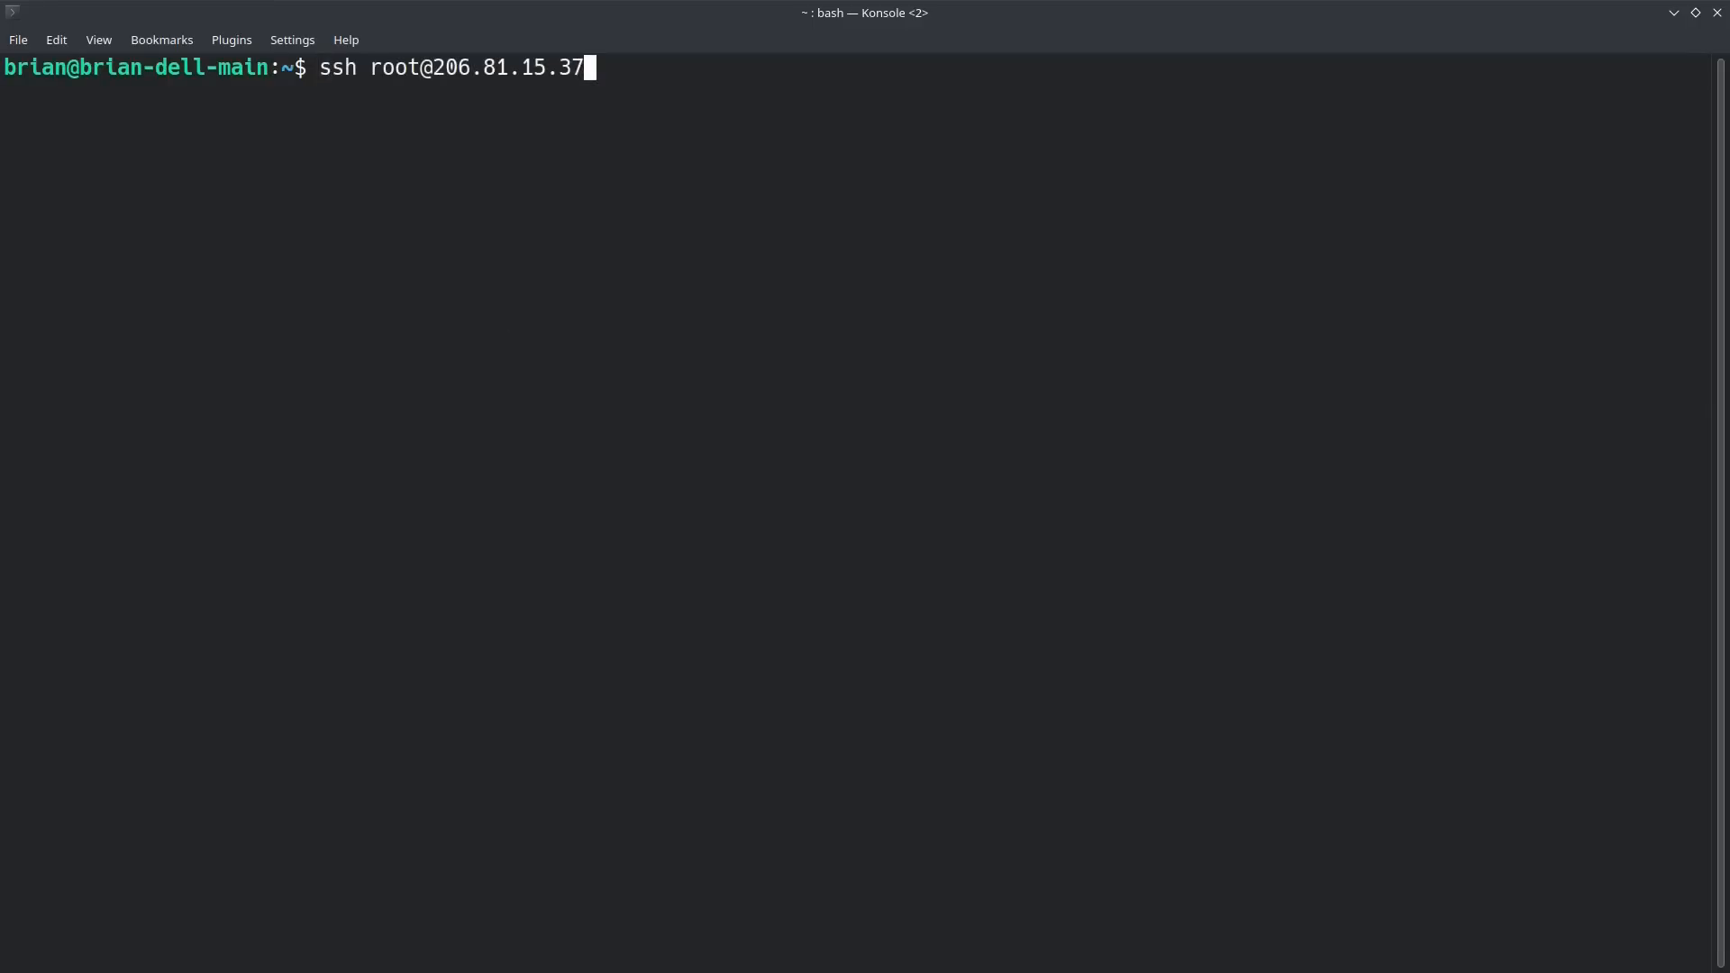
{"action": "key", "text": "Return"}
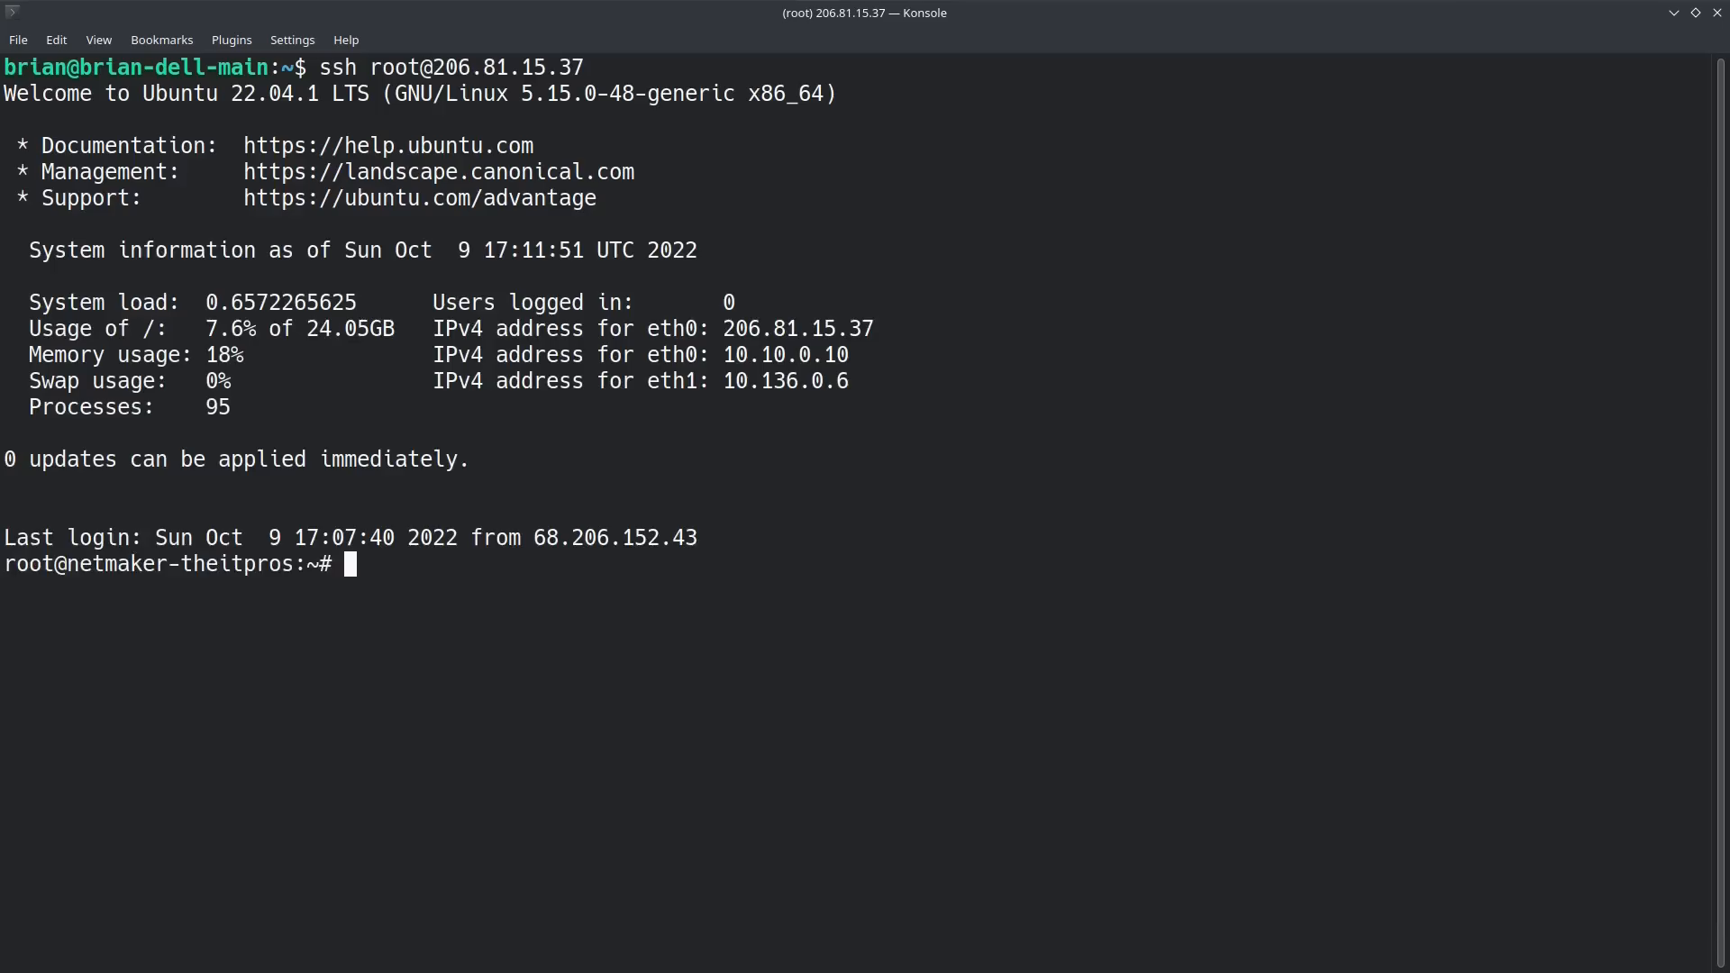
{"action": "type", "text": "clear"}
{"action": "key", "text": "Return"}
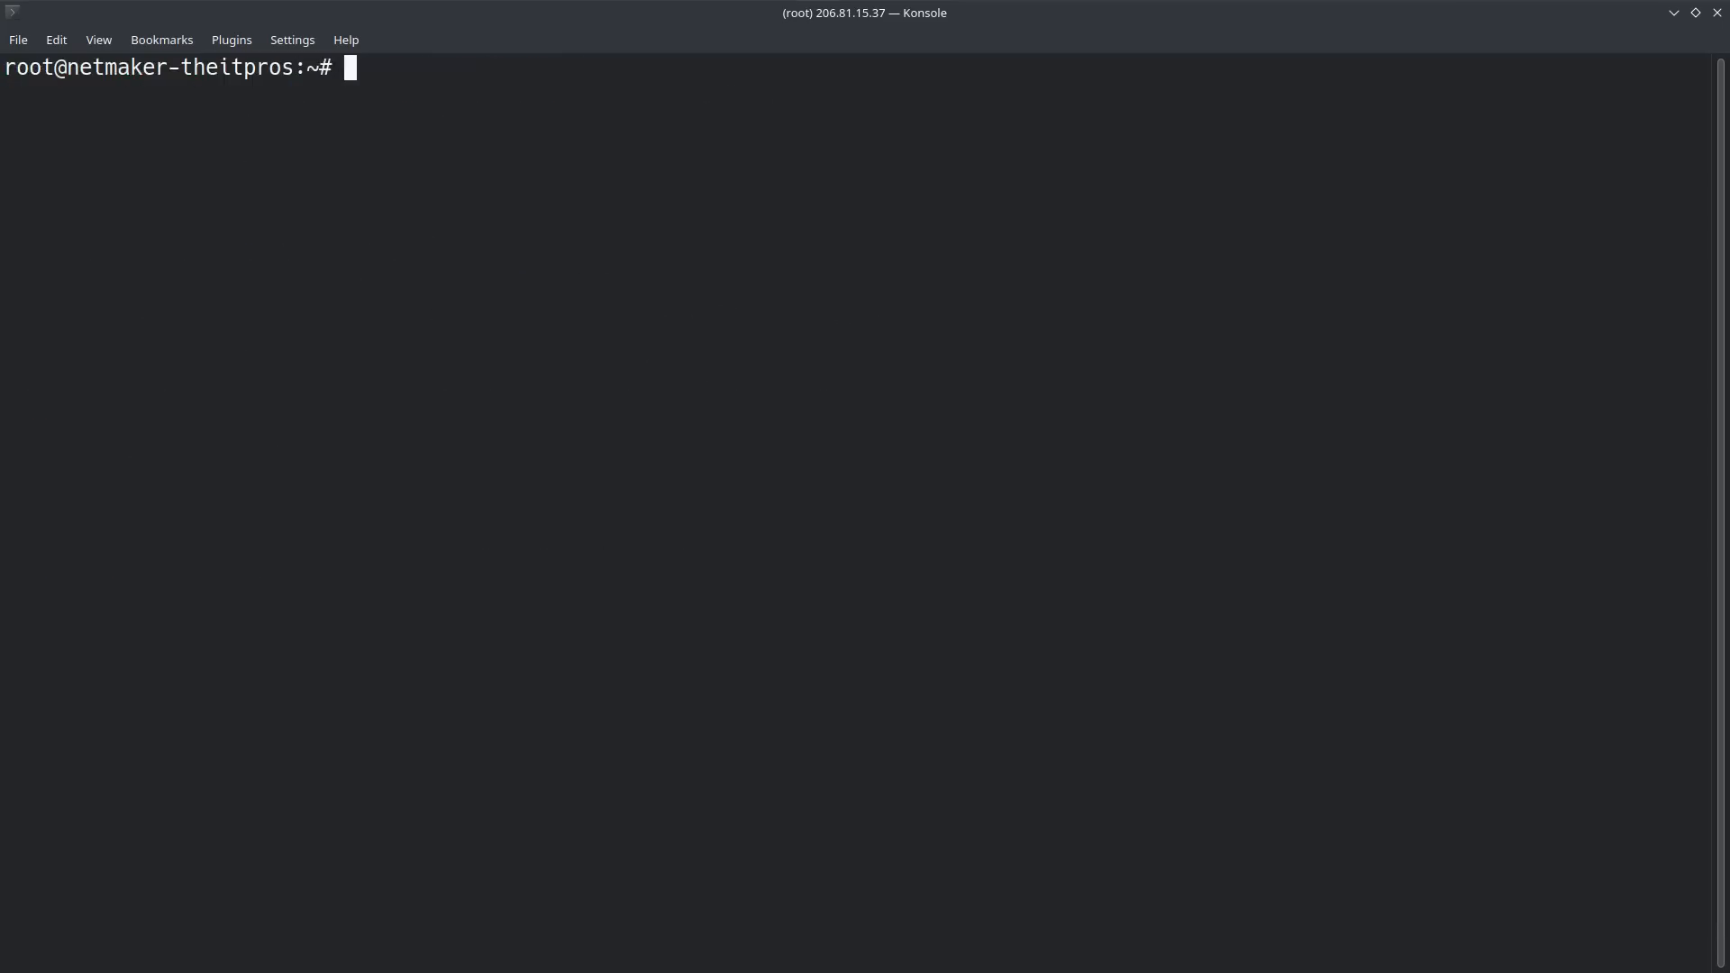
Step: List the home directory's files and run ./install-docker.sh
{"action": "type", "text": "ls"}
{"action": "key", "text": "Return"}
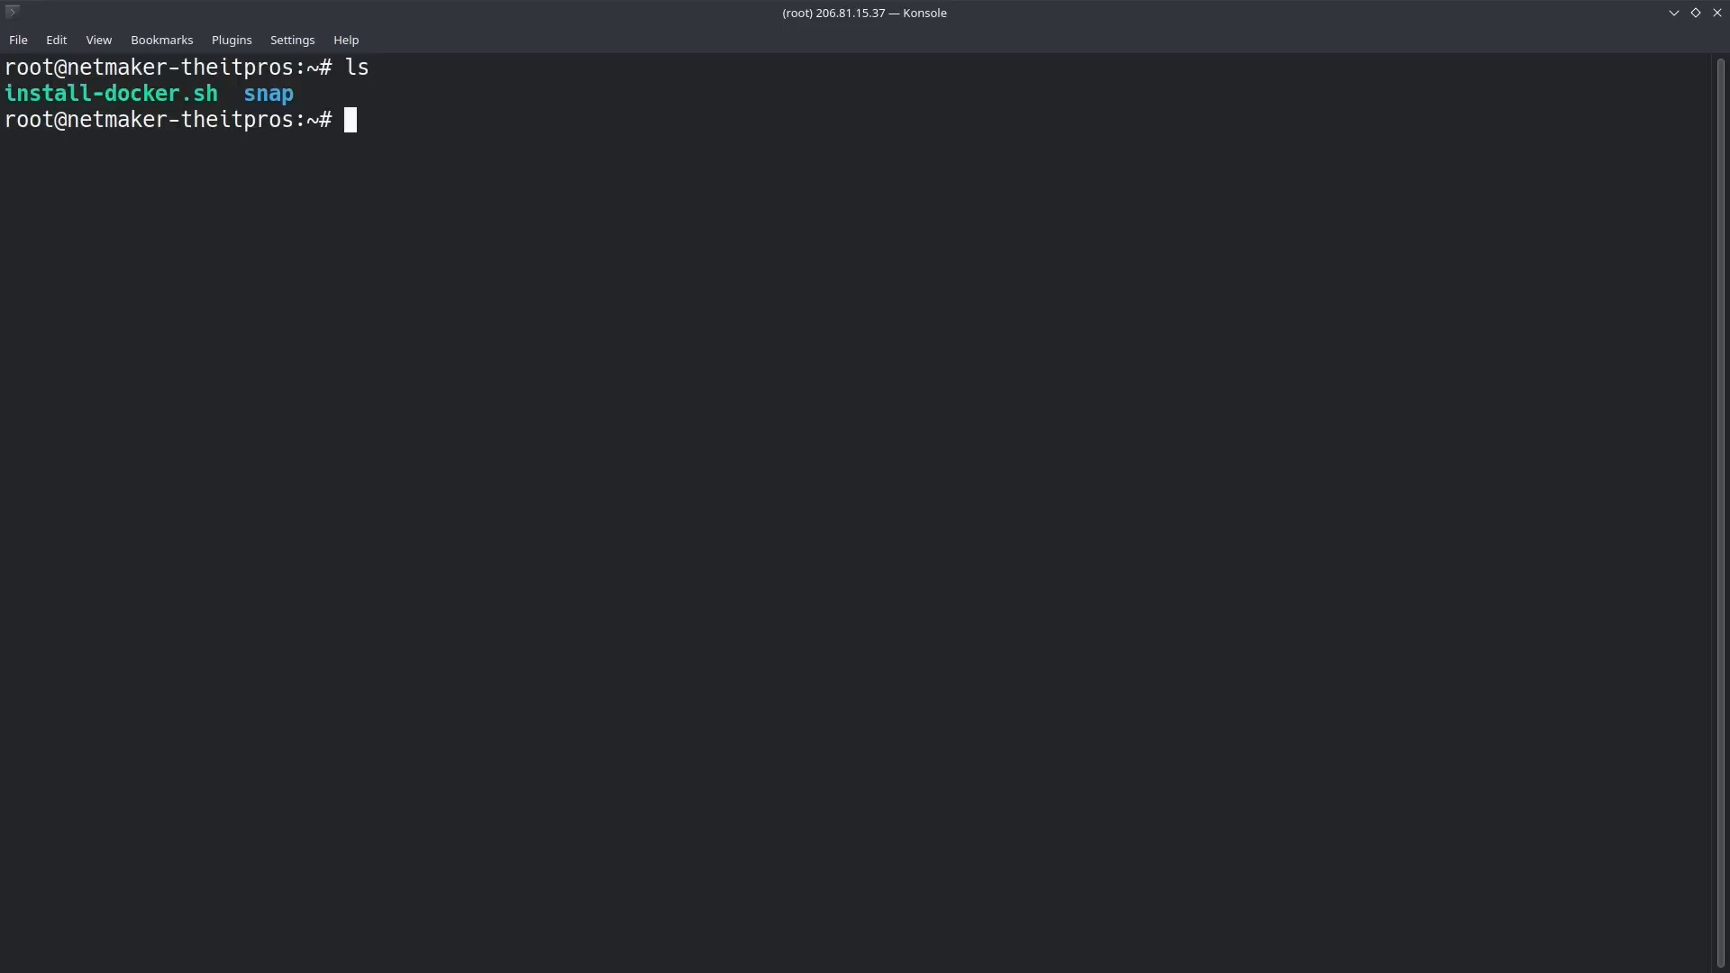
{"action": "type", "text": "./in"}
{"action": "key", "text": "Tab"}
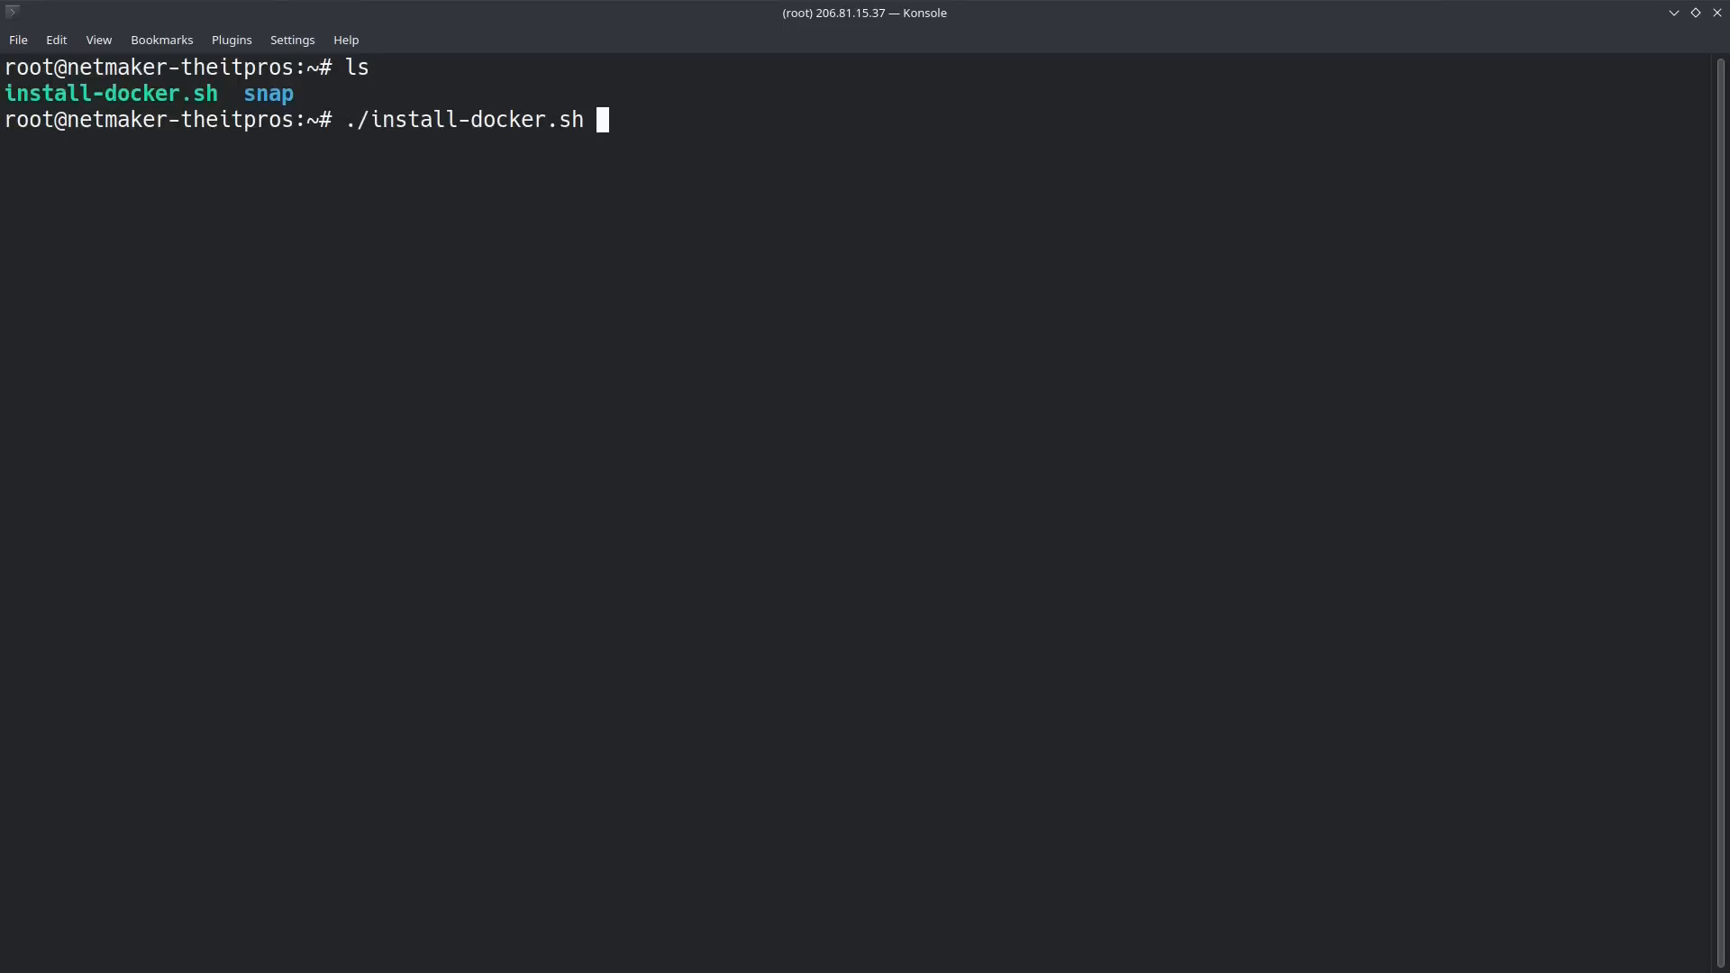
{"action": "key", "text": "Return"}
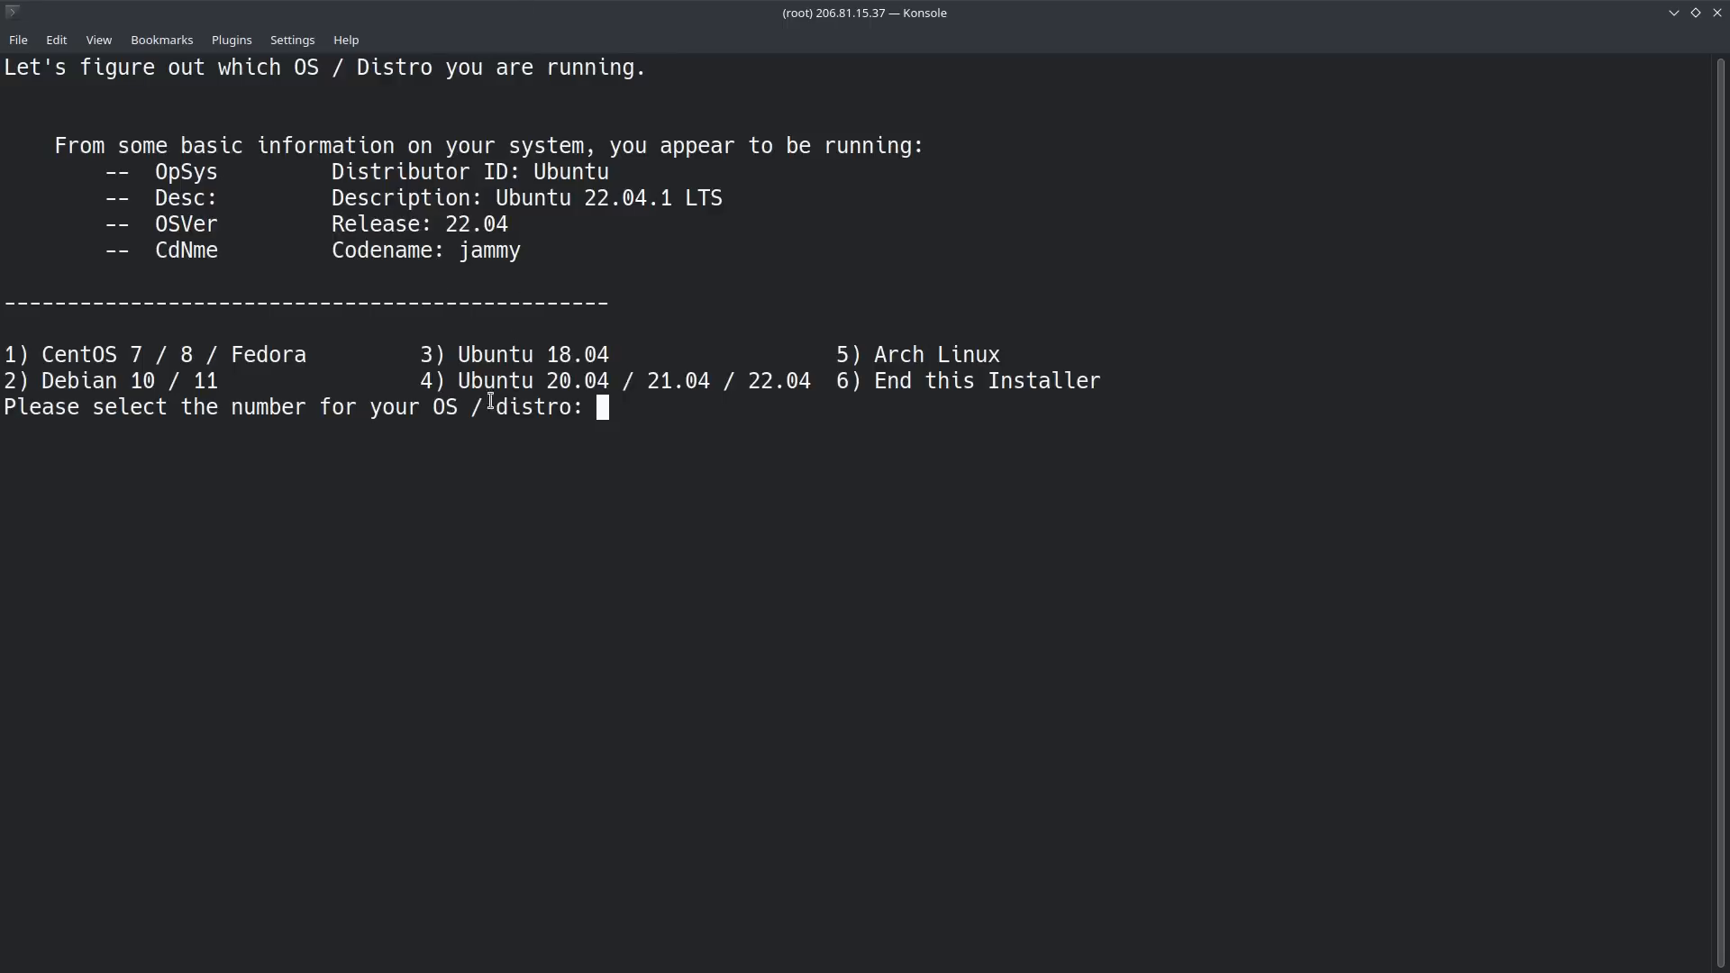
Step: Choose option 4 for Ubuntu 20.04 / 21.04 / 22.04, accept Docker-CE and Docker-Compose, and decline NGinX Proxy Manager, Navidrome and the remaining item
{"action": "type", "text": "4"}
{"action": "key", "text": "Return"}
{"action": "type", "text": "y"}
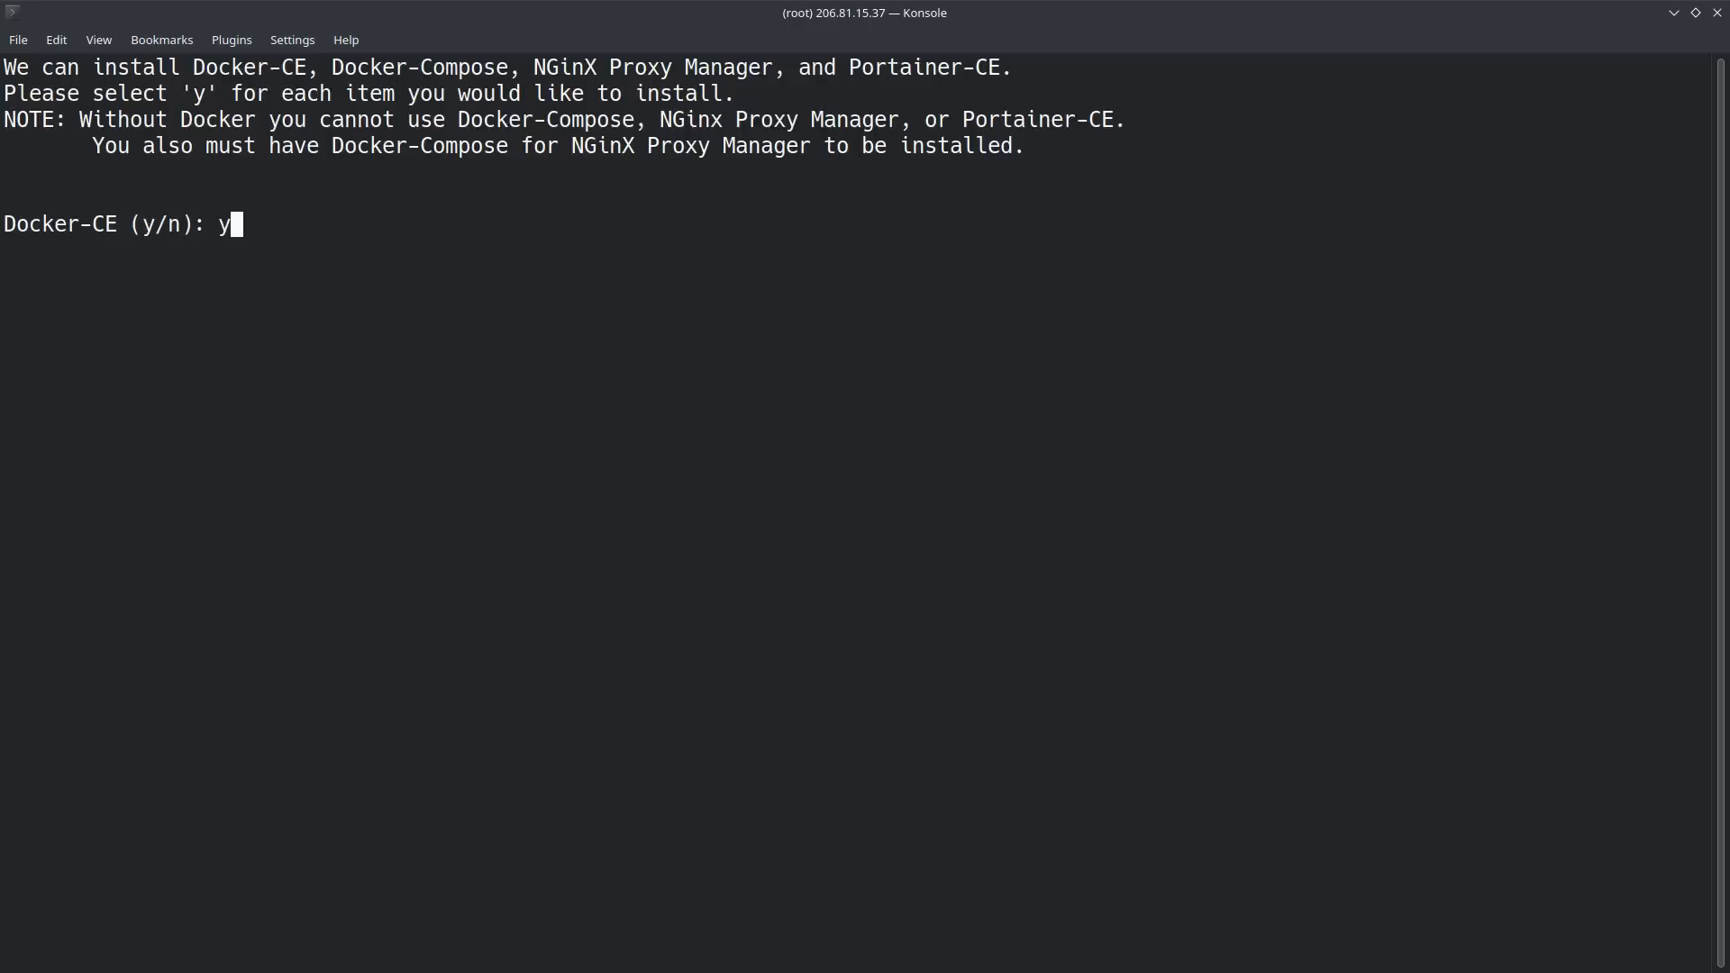
{"action": "key", "text": "Return"}
{"action": "type", "text": "y"}
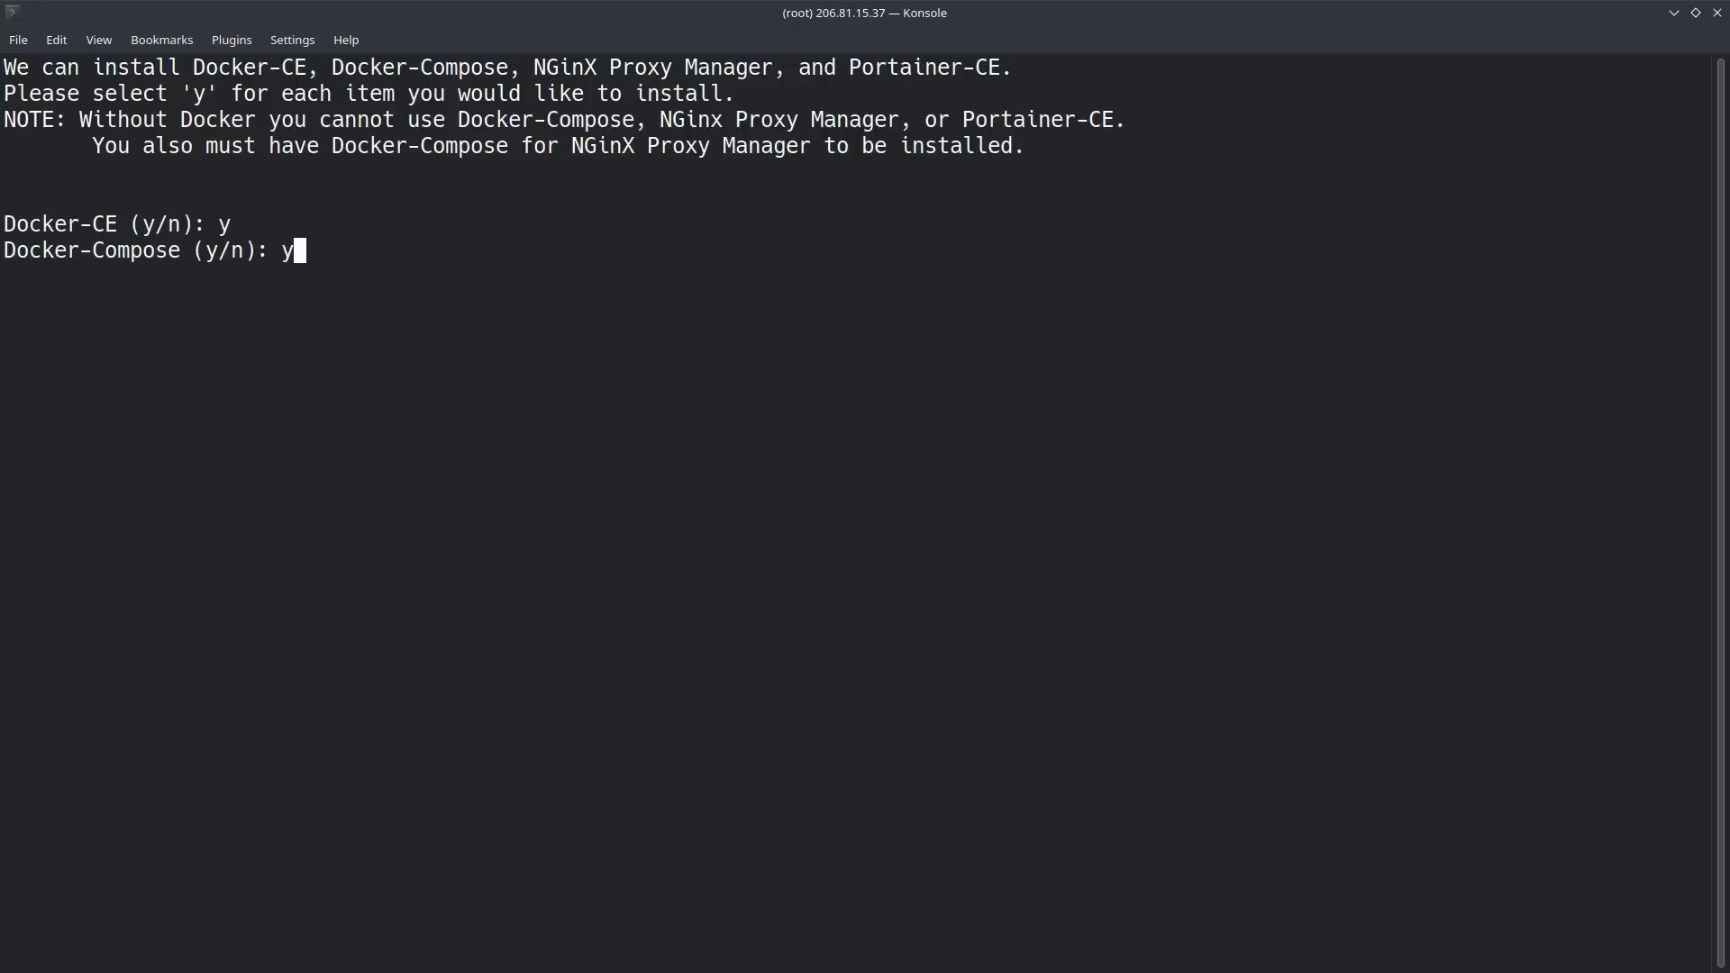
{"action": "key", "text": "Return"}
{"action": "type", "text": "n"}
{"action": "key", "text": "Return"}
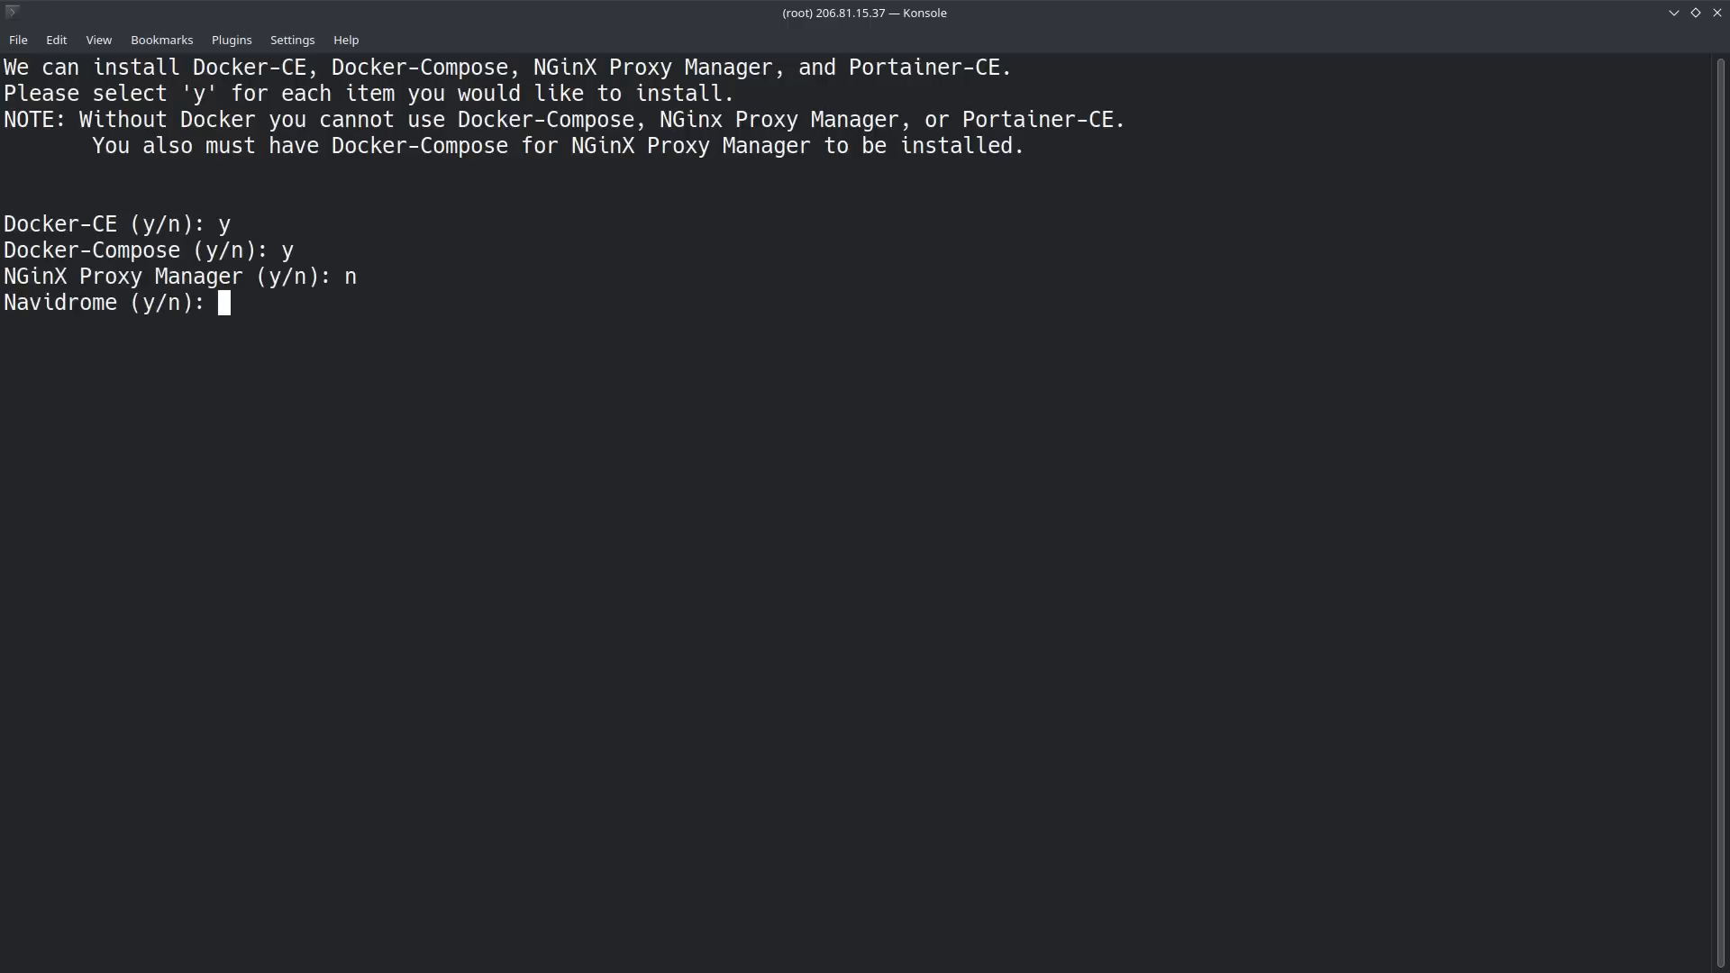
{"action": "type", "text": "n"}
{"action": "key", "text": "Return"}
{"action": "type", "text": "n"}
{"action": "key", "text": "Return"}
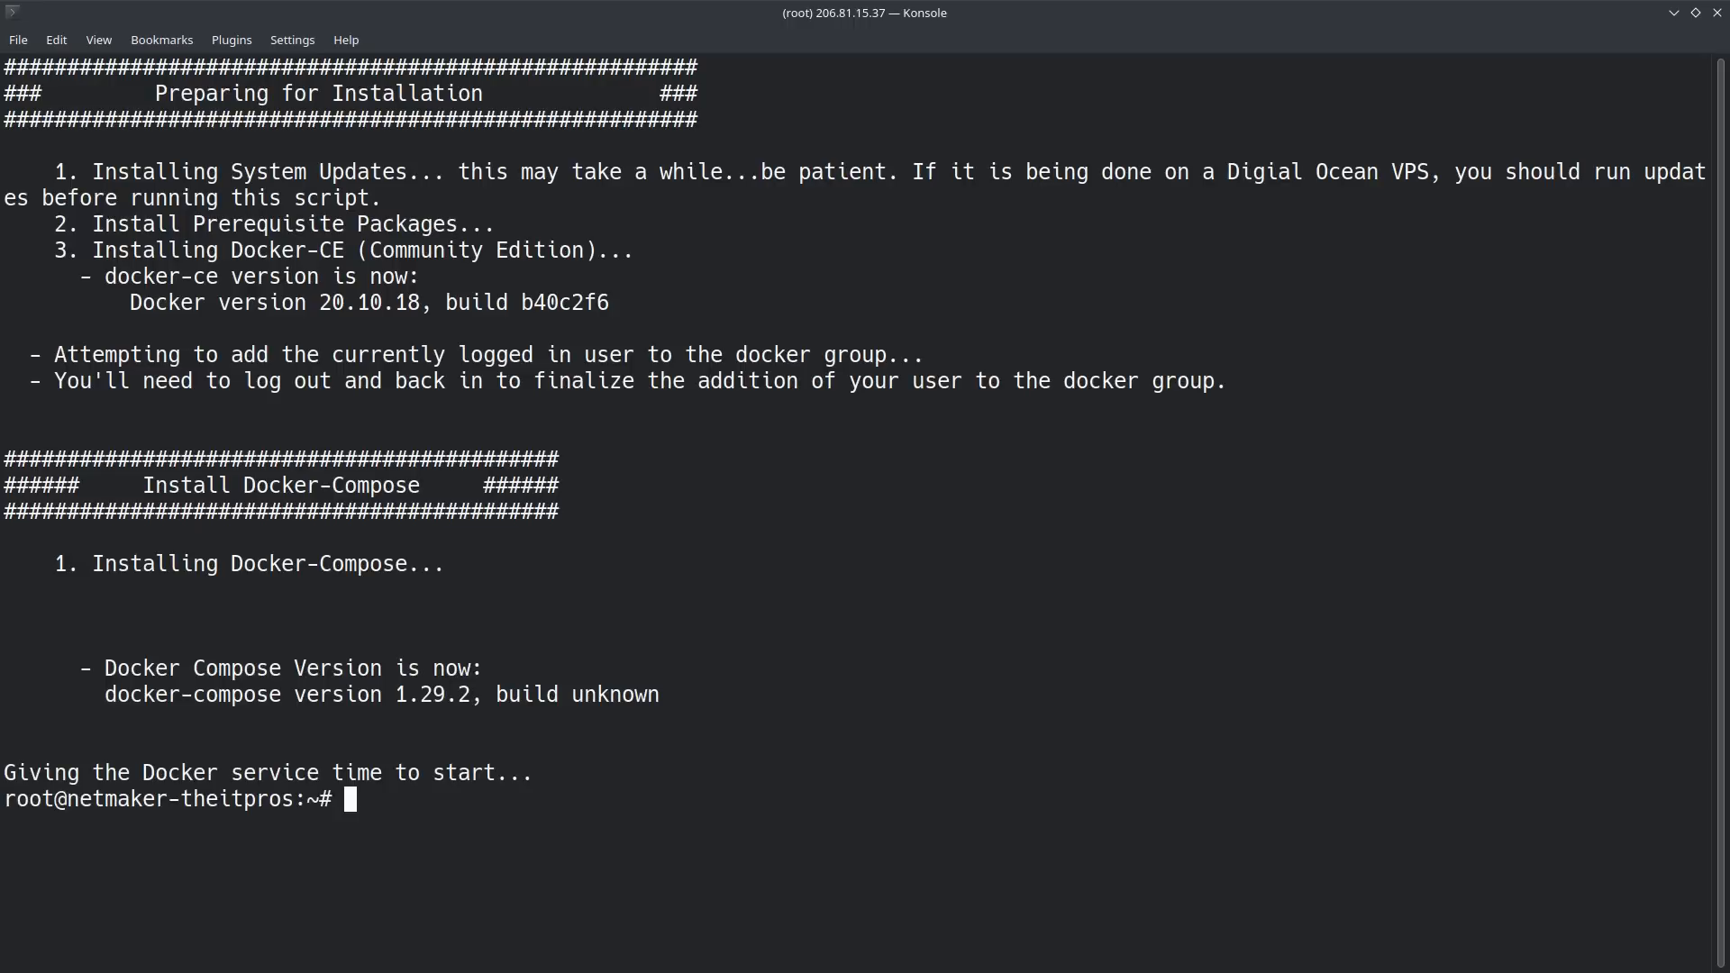
Step: Clear the screen, check the Docker installation with docker ps, and clear the output
{"action": "type", "text": "clear"}
{"action": "key", "text": "Return"}
{"action": "type", "text": "dokc"}
{"action": "key", "text": "BackSpace"}
{"action": "key", "text": "BackSpace"}
{"action": "type", "text": "c"}
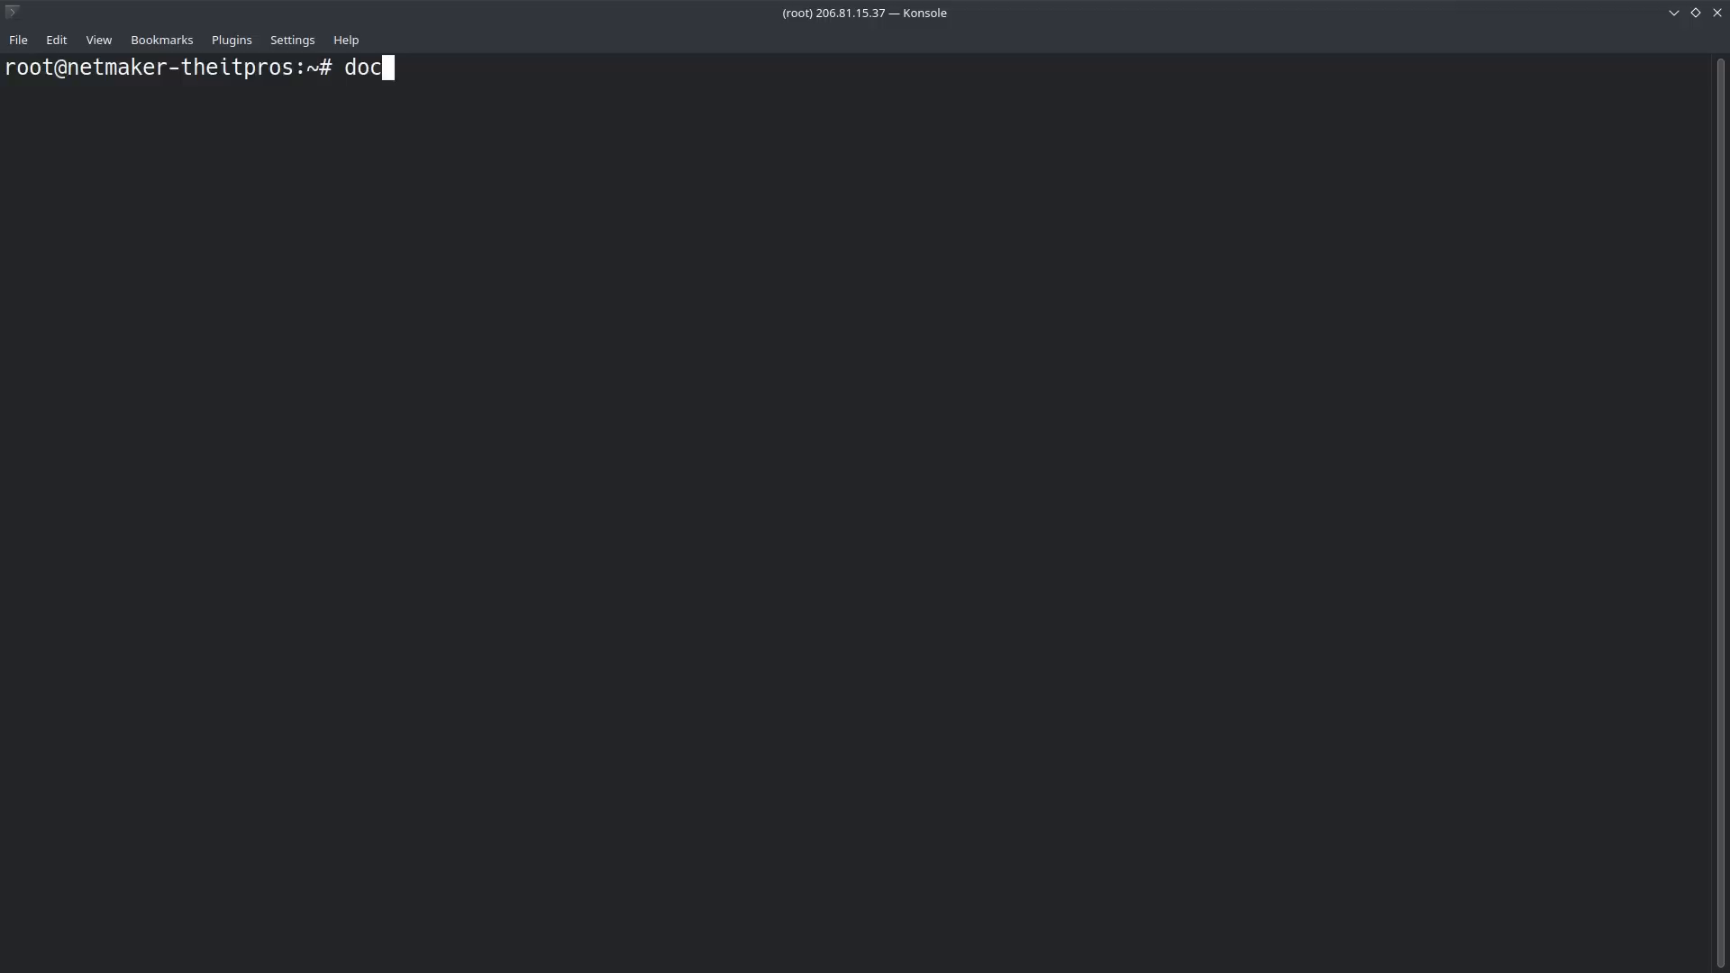
{"action": "type", "text": "k "}
{"action": "type", "text": "r ps"}
{"action": "key", "text": "Return"}
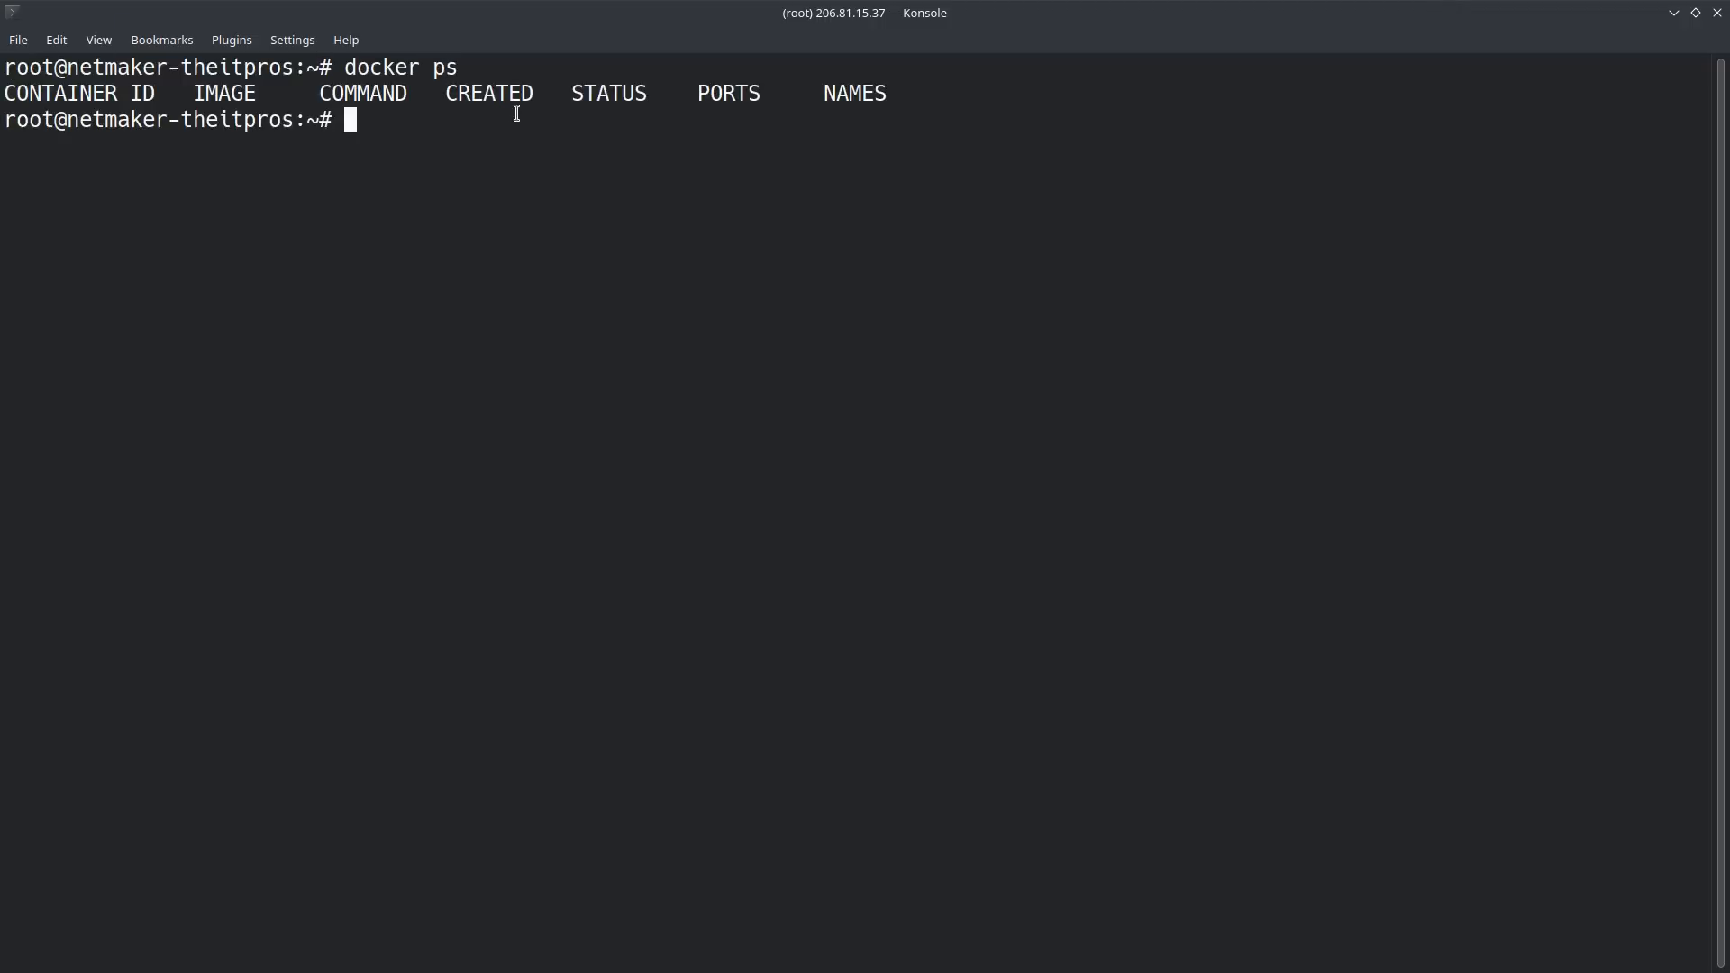
{"action": "type", "text": "clear"}
{"action": "key", "text": "Return"}
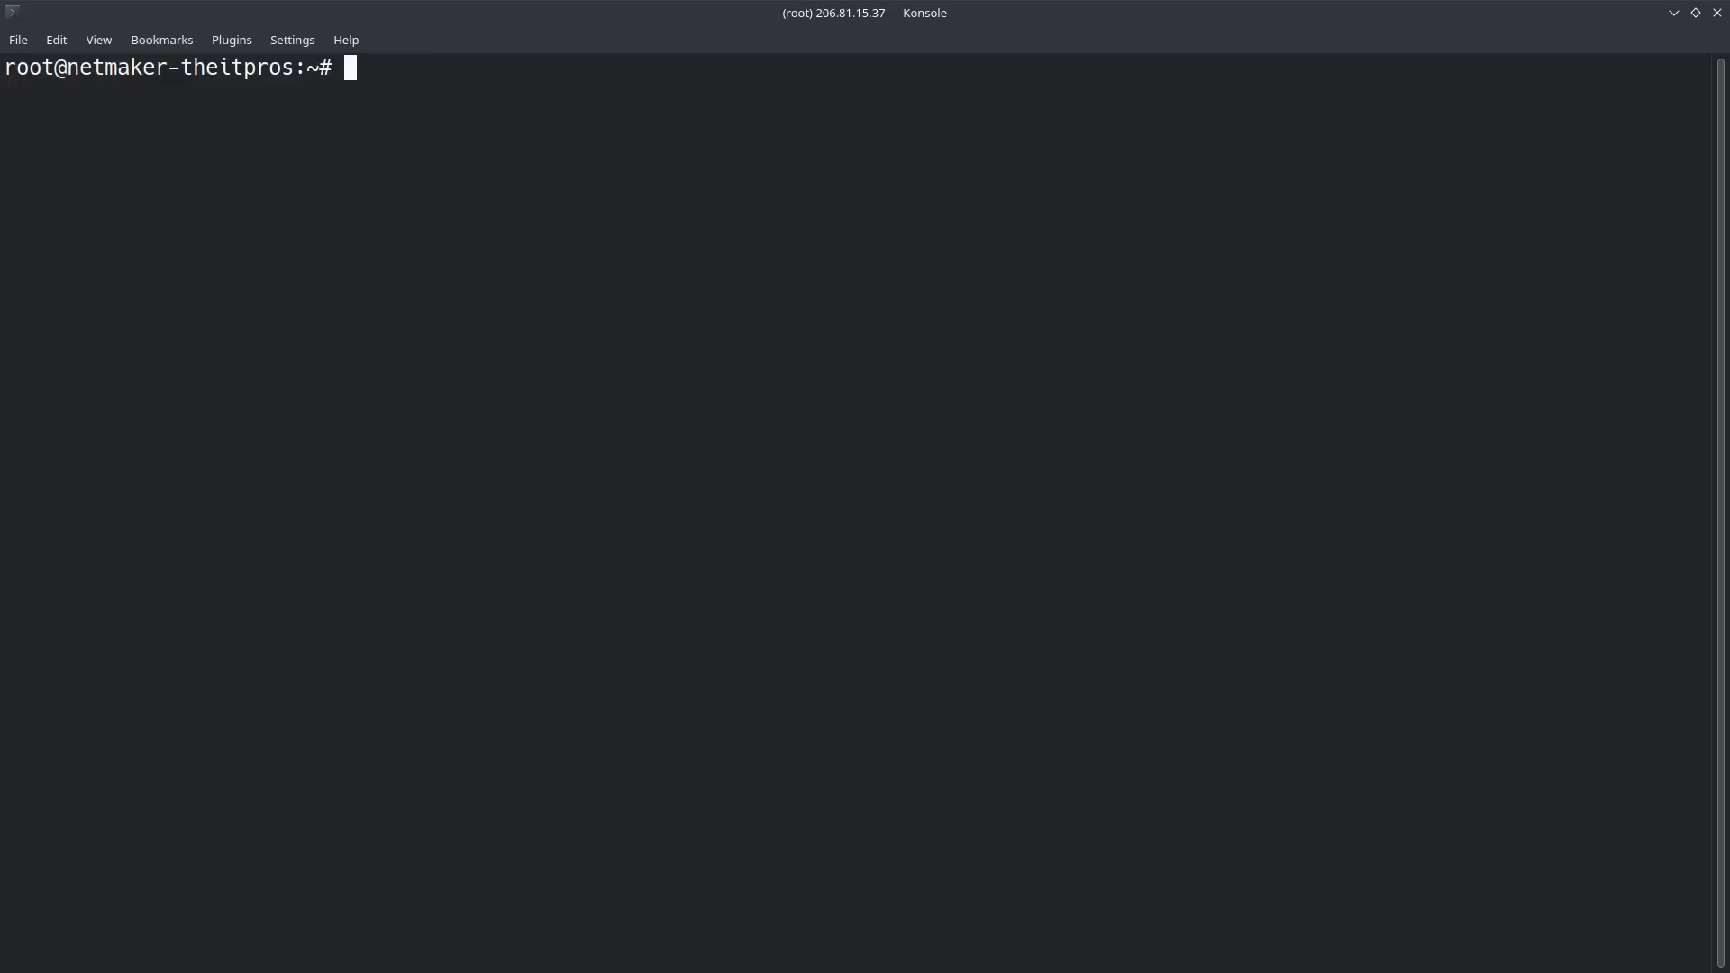
Step: Check the Install Dependencies section of Netmaker's Quick Install page in Firefox, and run sudo apt install wireguard -y on the Droplet
{"action": "key", "text": "alt+Tab"}
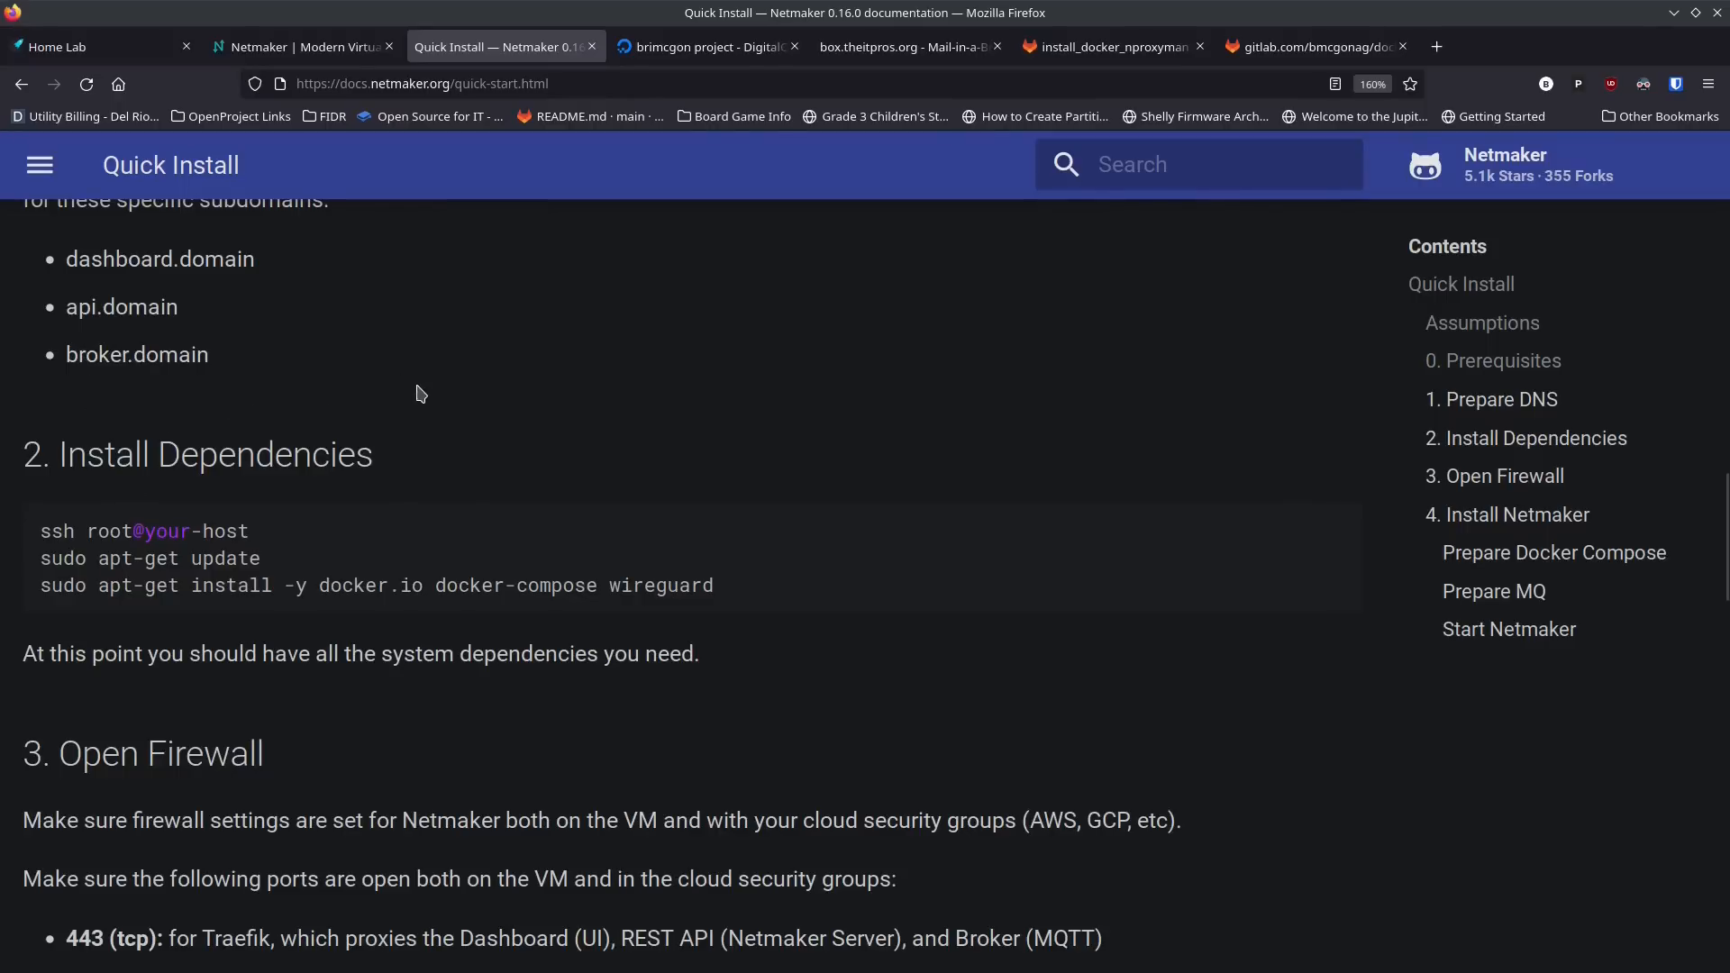
{"action": "scroll", "coordinate": [417, 390], "scroll_direction": "down", "scroll_amount": 2}
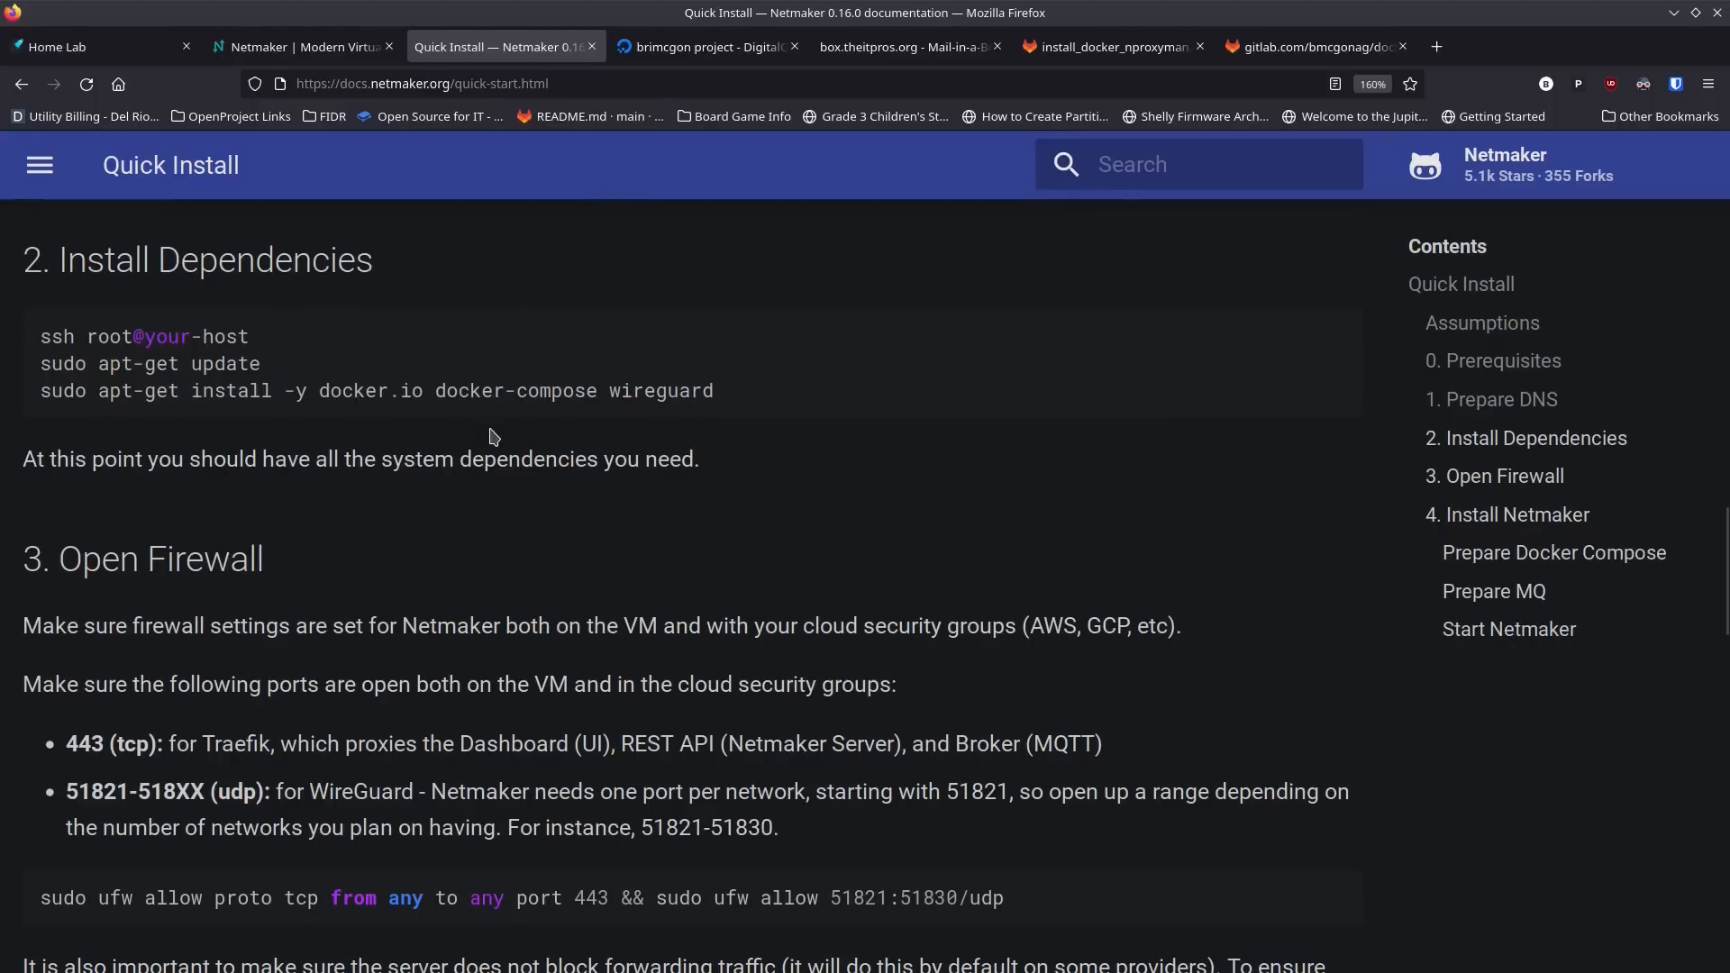
{"action": "key", "text": "alt+Tab"}
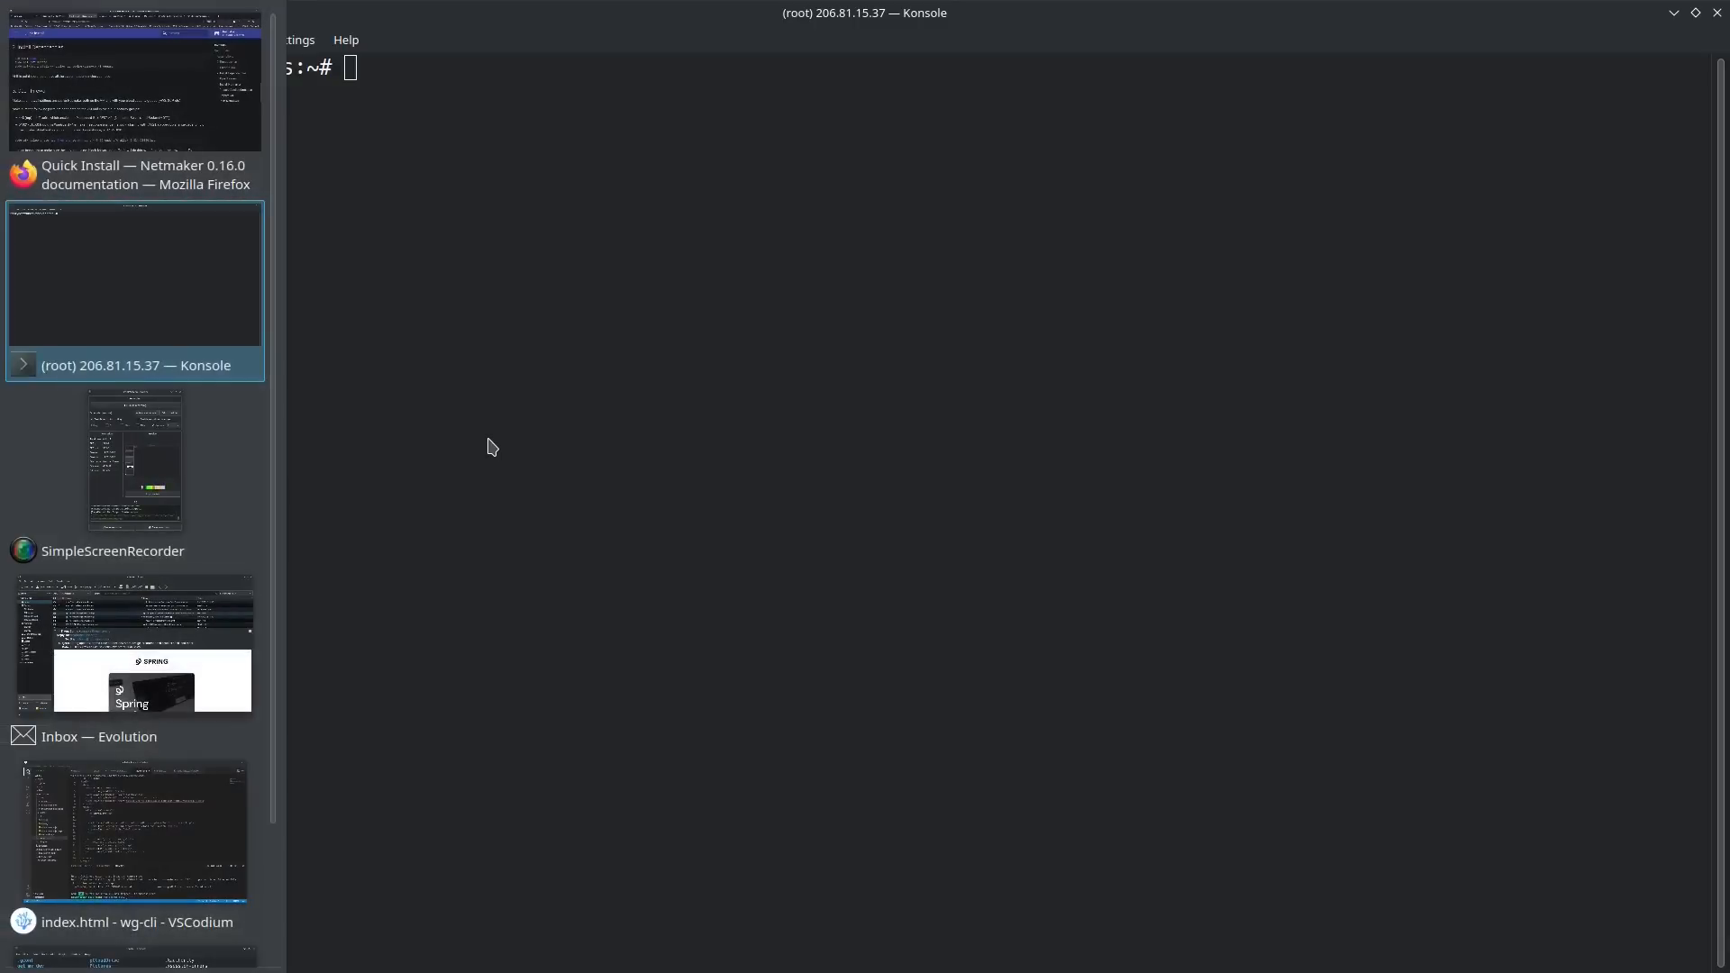
{"action": "type", "text": "sudo apt inst"}
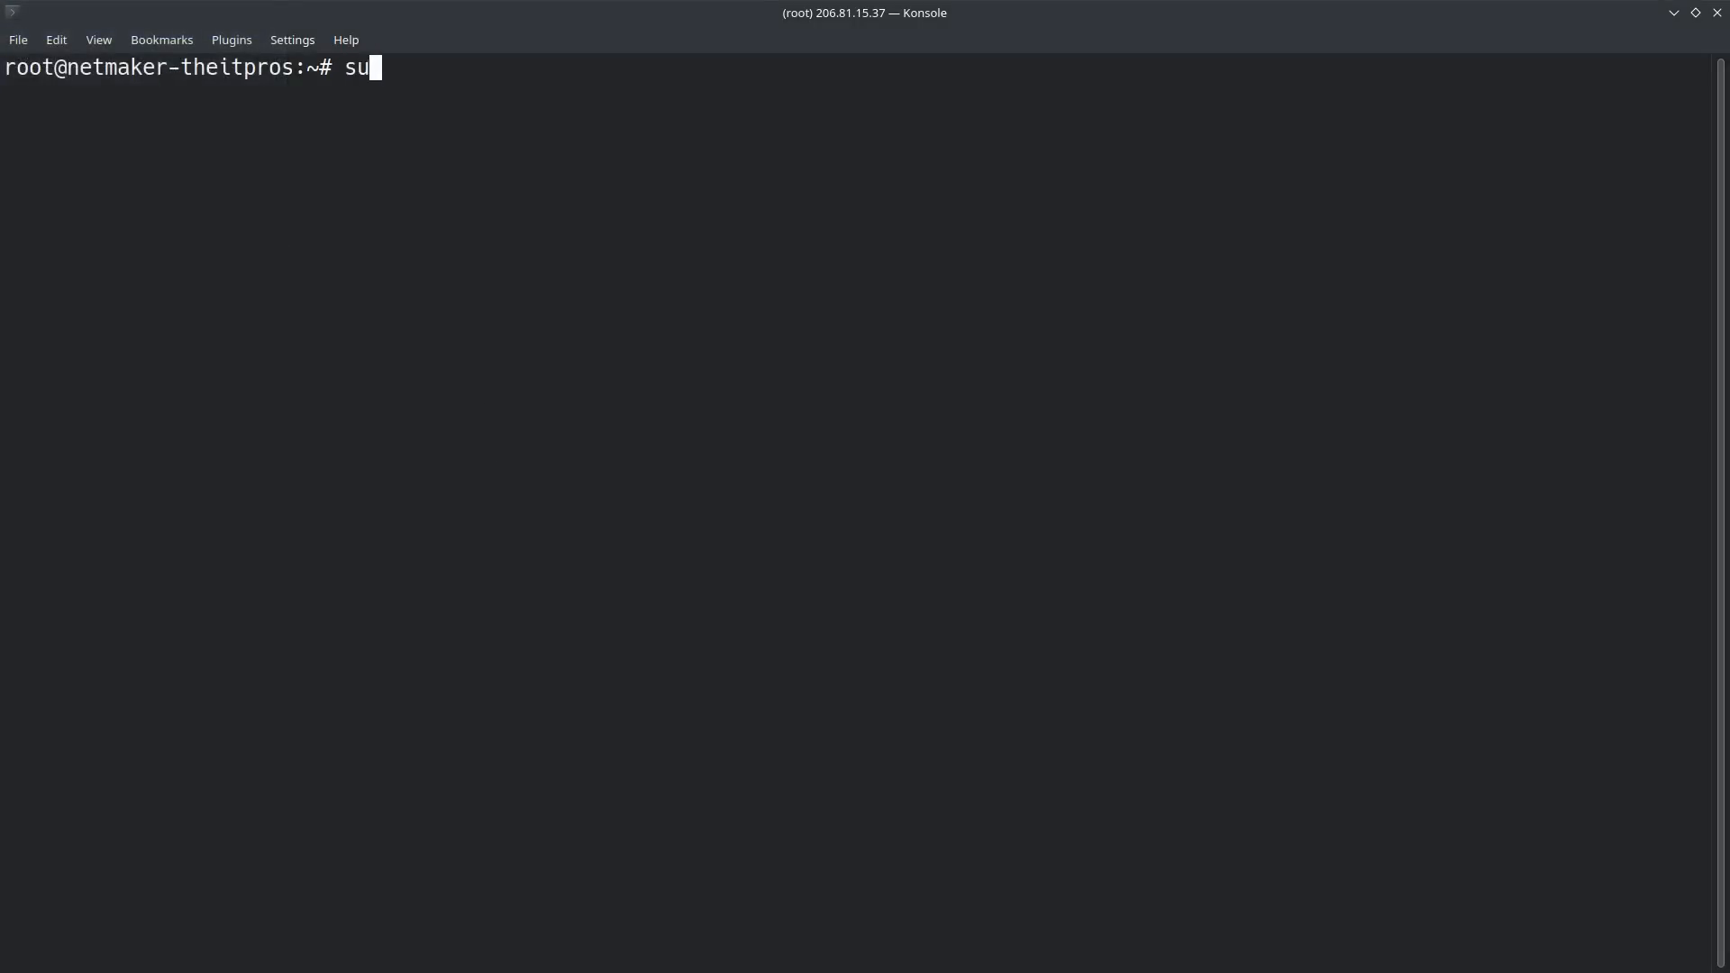
{"action": "type", "text": "all"}
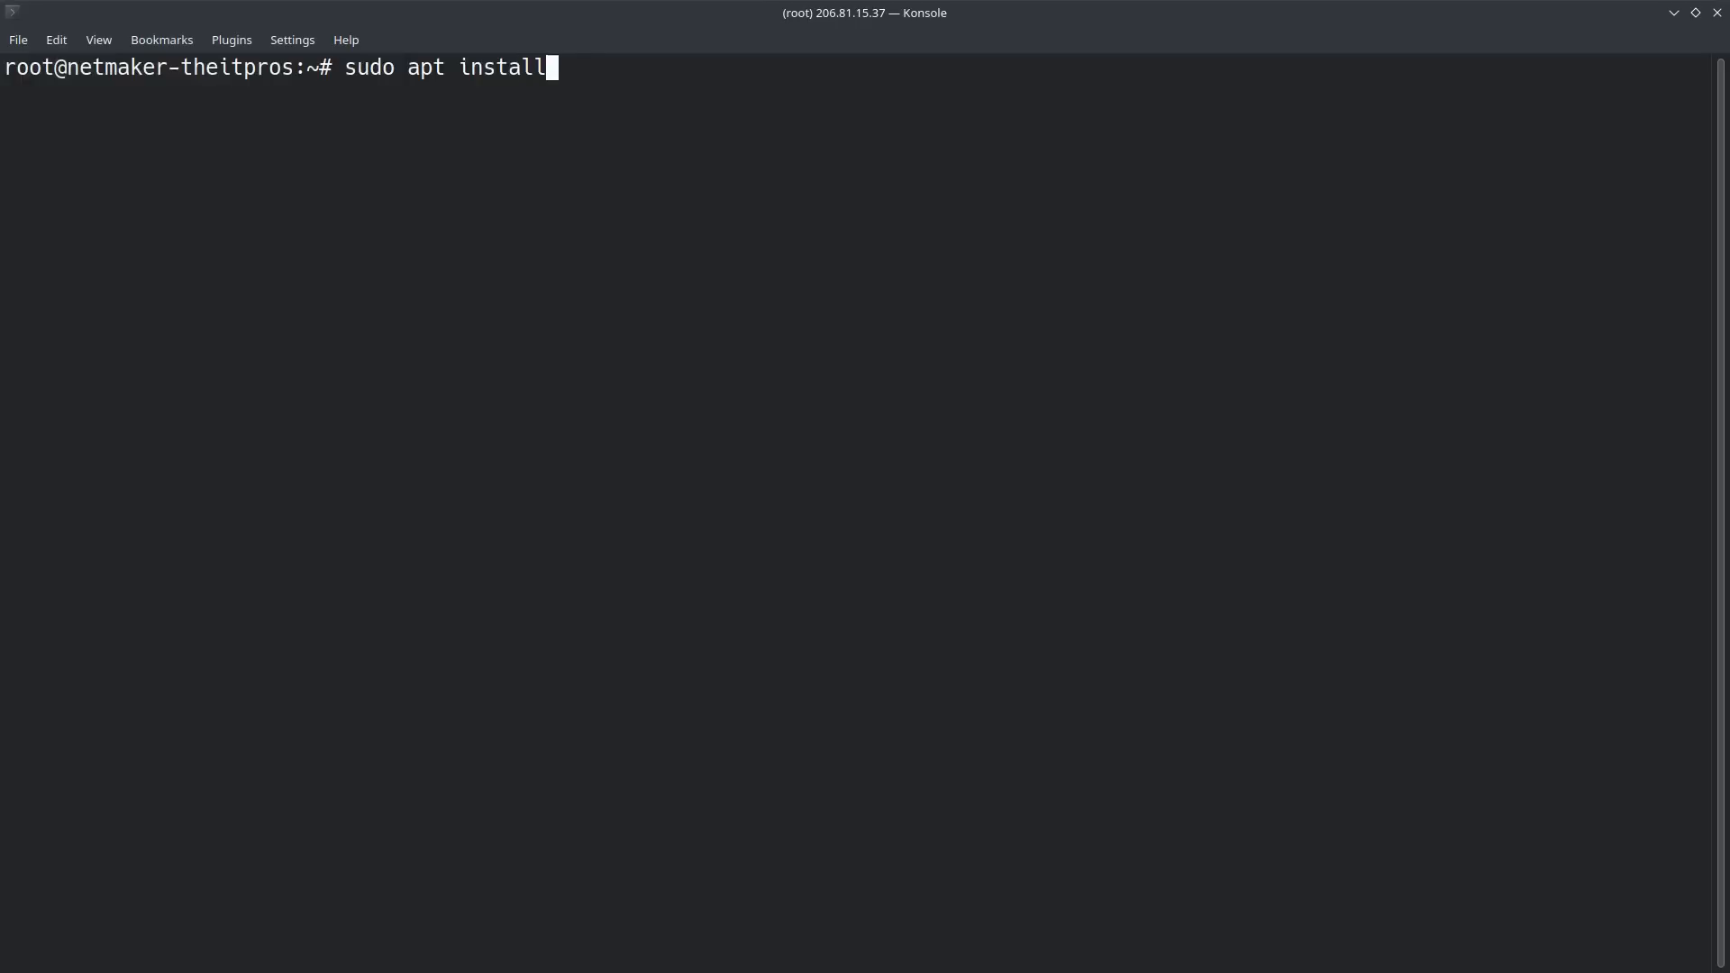
{"action": "type", "text": " wireguard -y"}
{"action": "key", "text": "Return"}
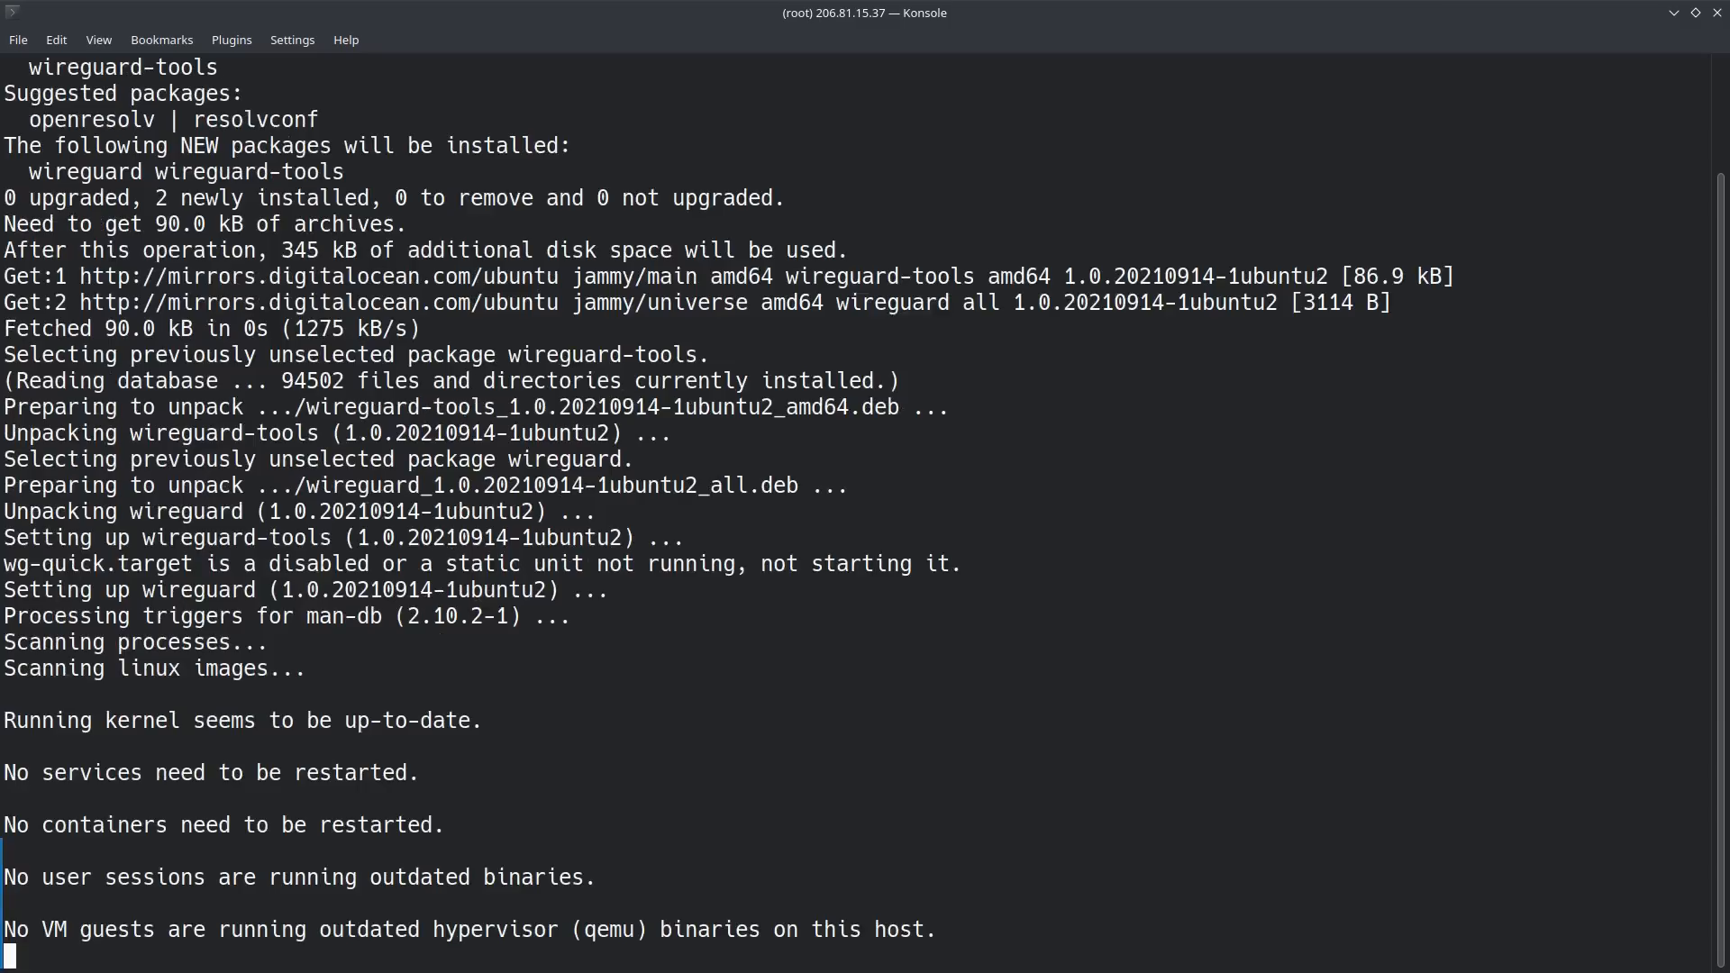
Step: Clear the terminal and switch back to the Netmaker Quick Install page in Firefox
{"action": "type", "text": "clear"}
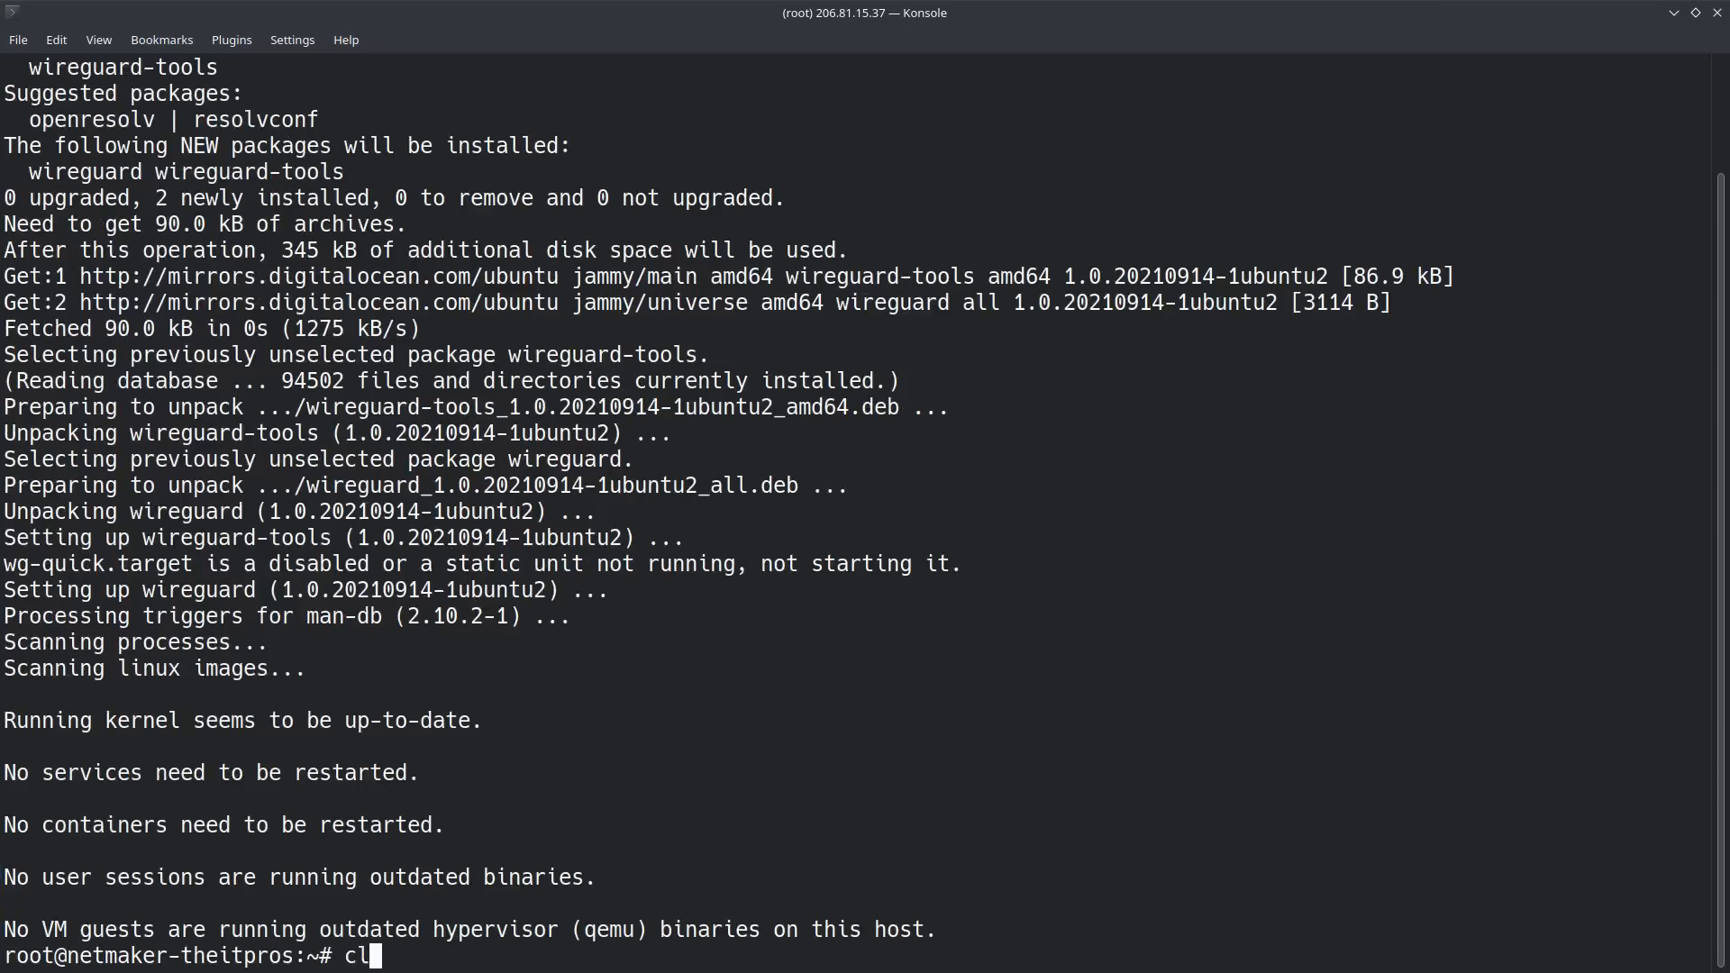
{"action": "key", "text": "Return"}
{"action": "key", "text": "alt+Tab"}
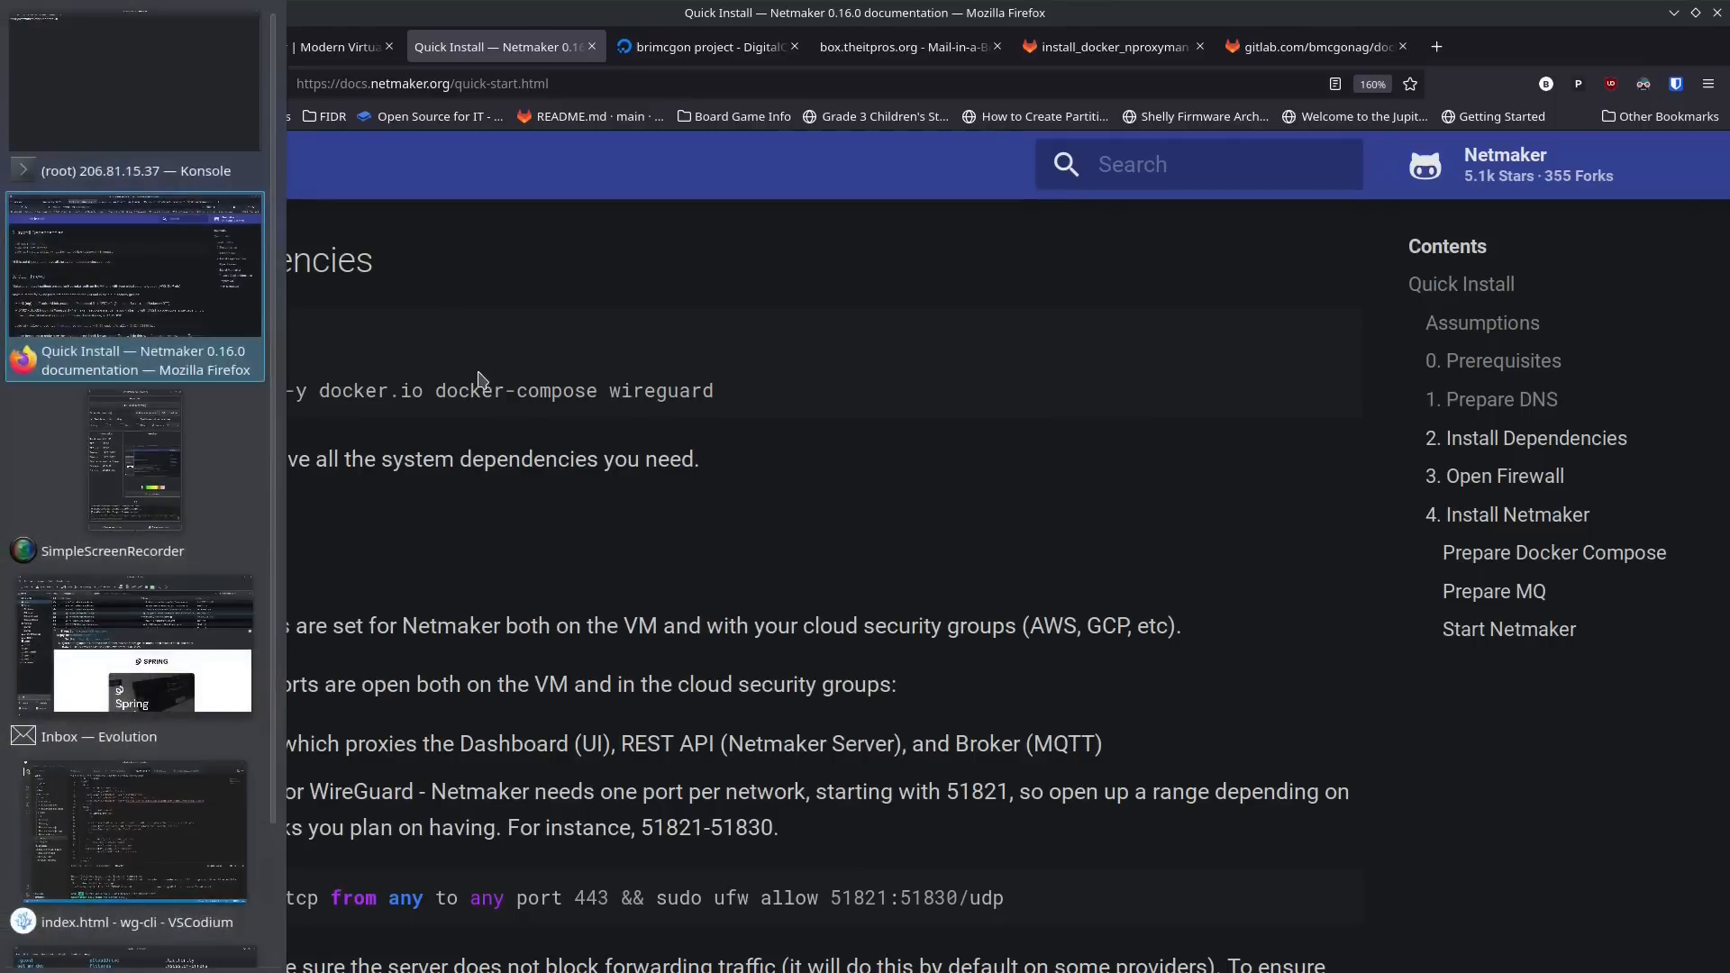
Step: Copy the guide's firewall command and run sudo ufw allow proto tcp from any to any port 443 && sudo ufw allow 51821:51830/udp in Konsole
{"action": "scroll", "coordinate": [540, 530], "scroll_direction": "down", "scroll_amount": 5}
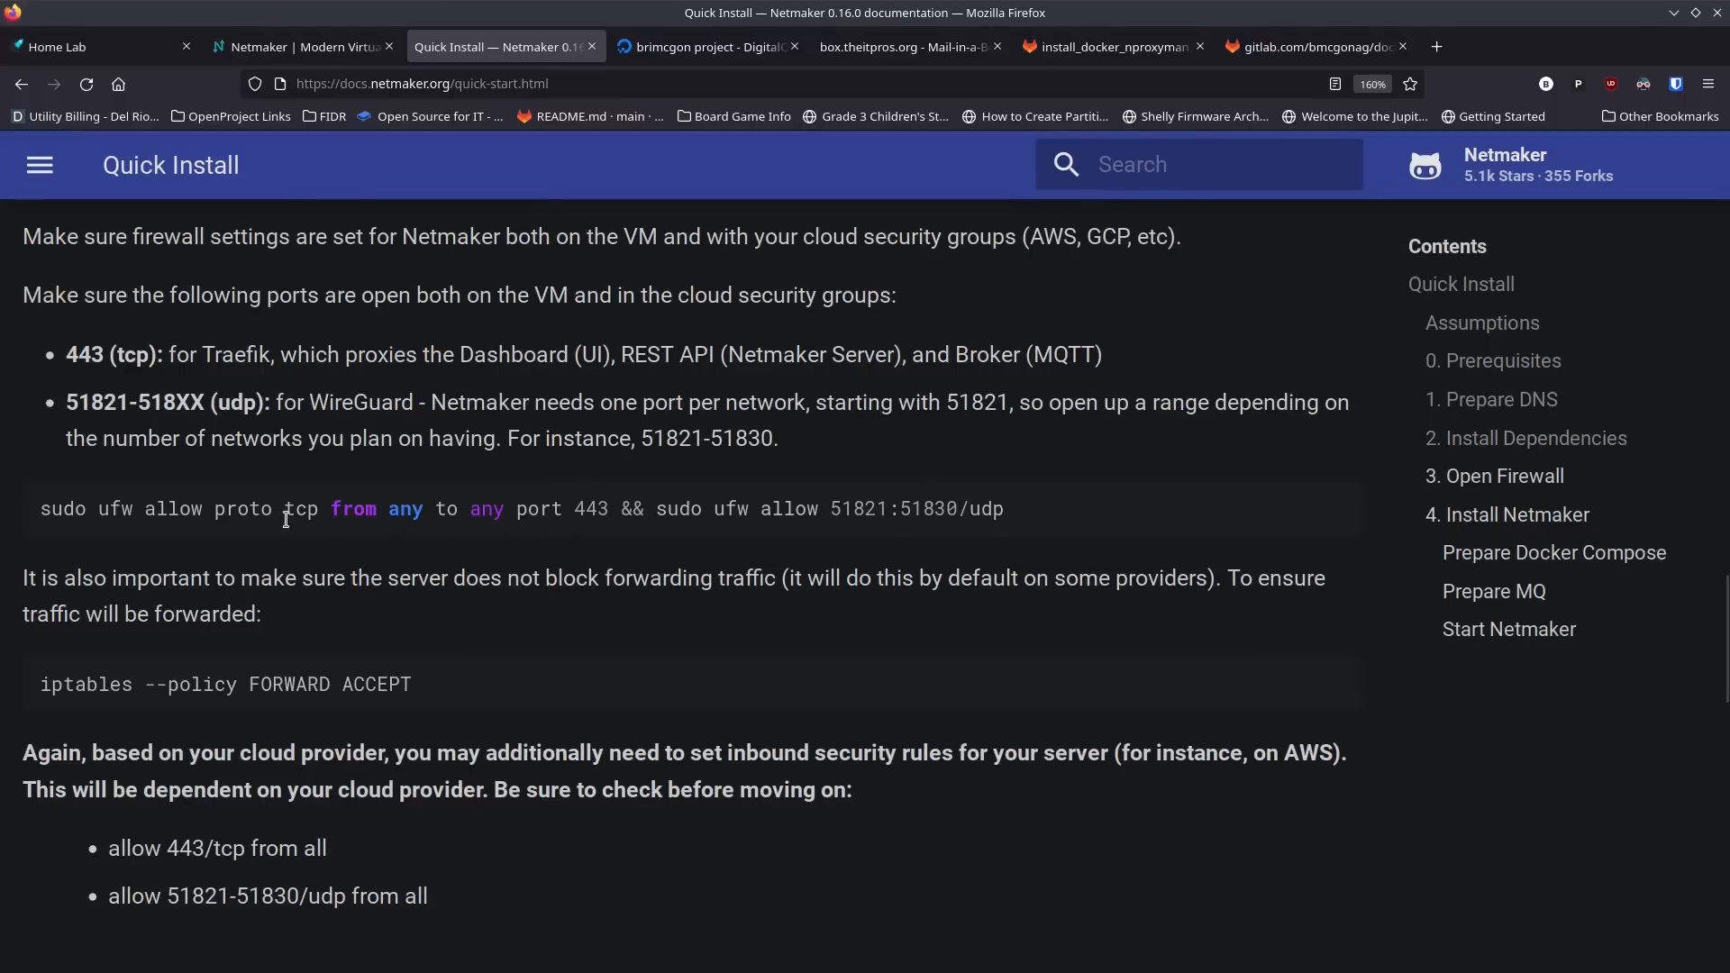
{"action": "left_click_drag", "start_coordinate": [42, 510], "coordinate": [1013, 518]}
{"action": "key", "text": "ctrl+c"}
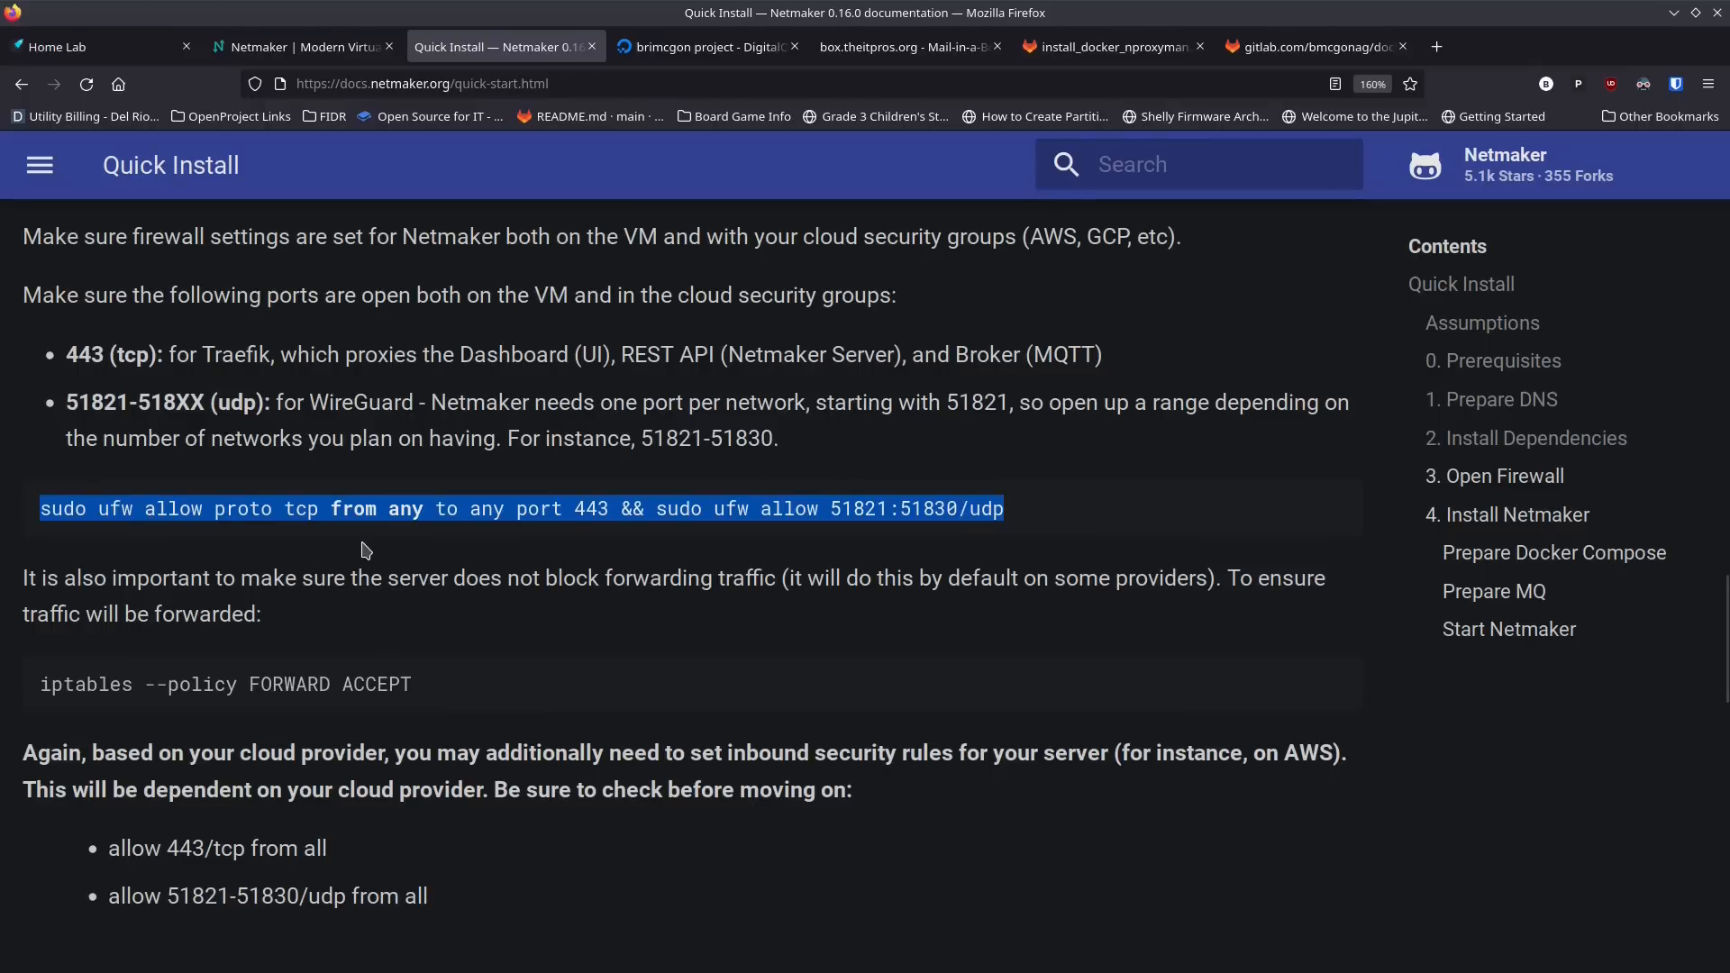
{"action": "key", "text": "alt+Tab"}
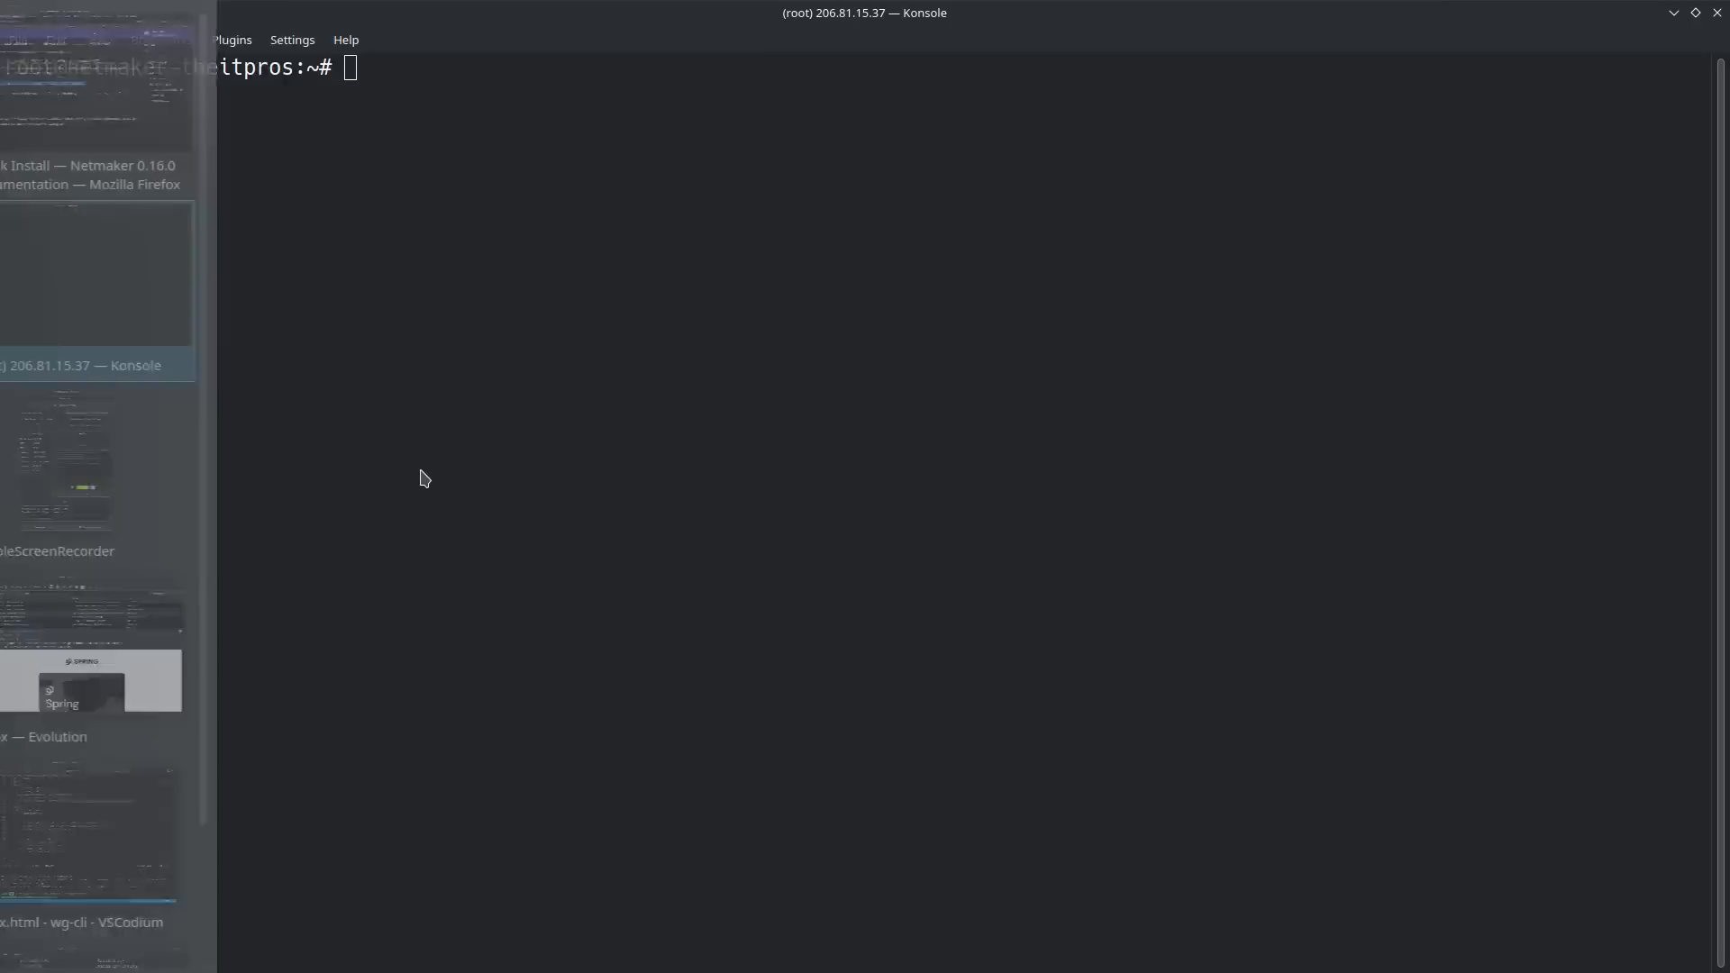
{"action": "key", "text": "ctrl+shift+v"}
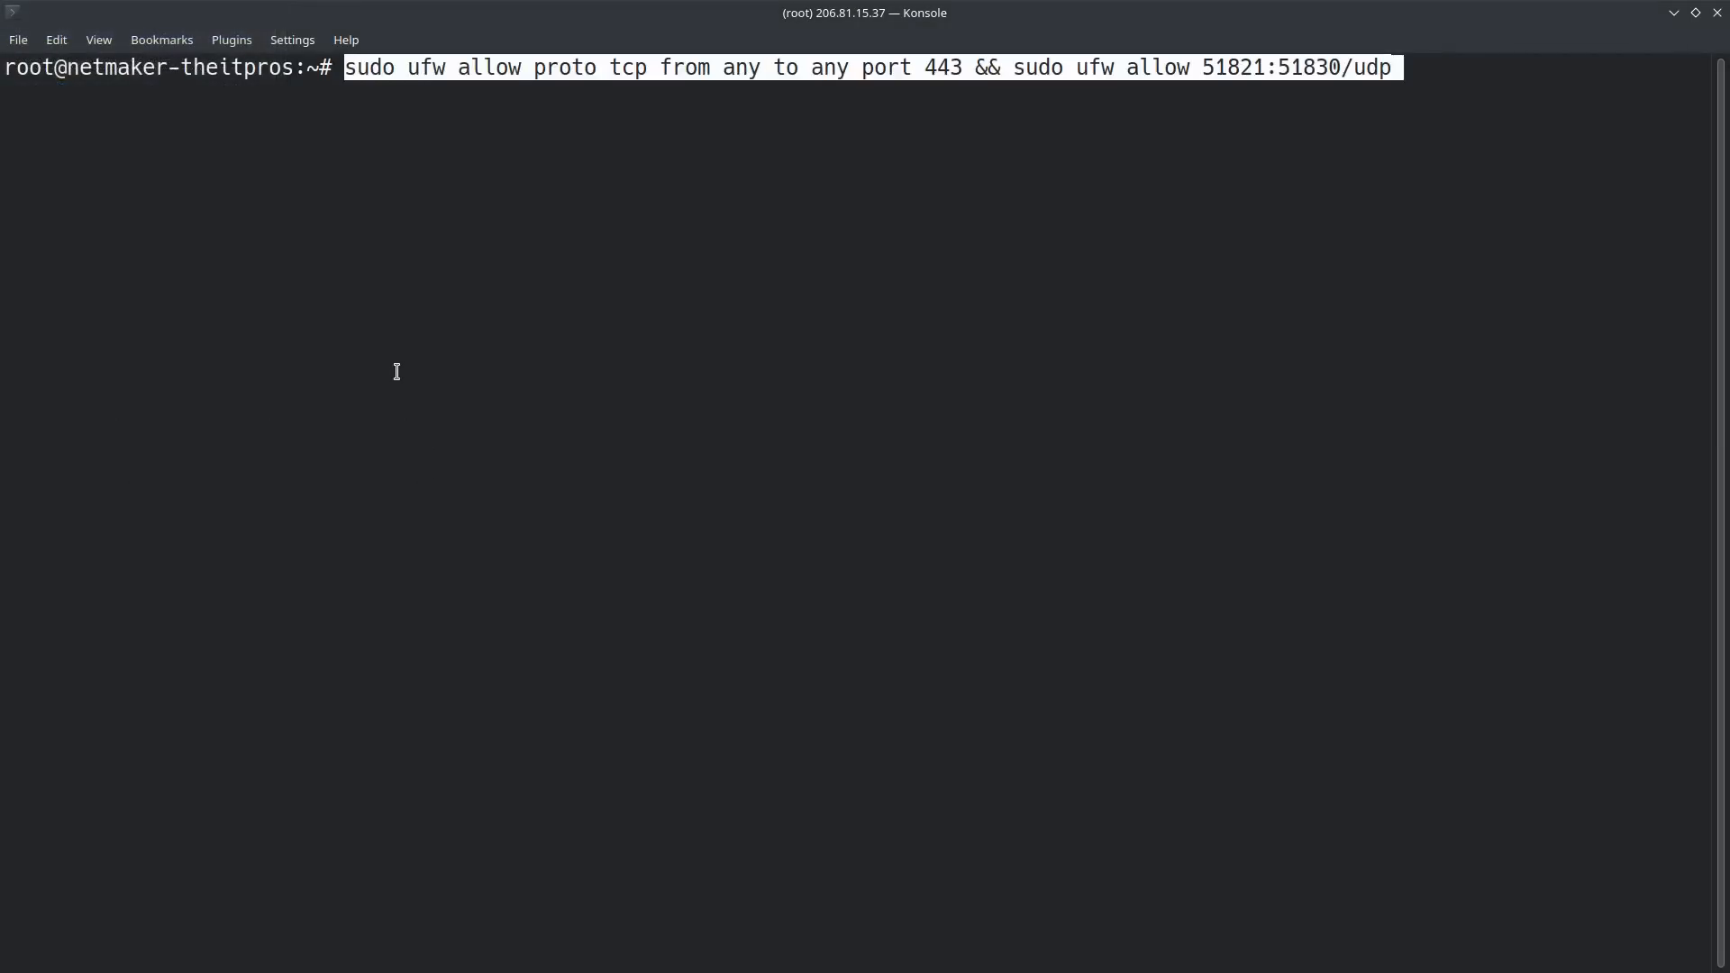
{"action": "key", "text": "Return"}
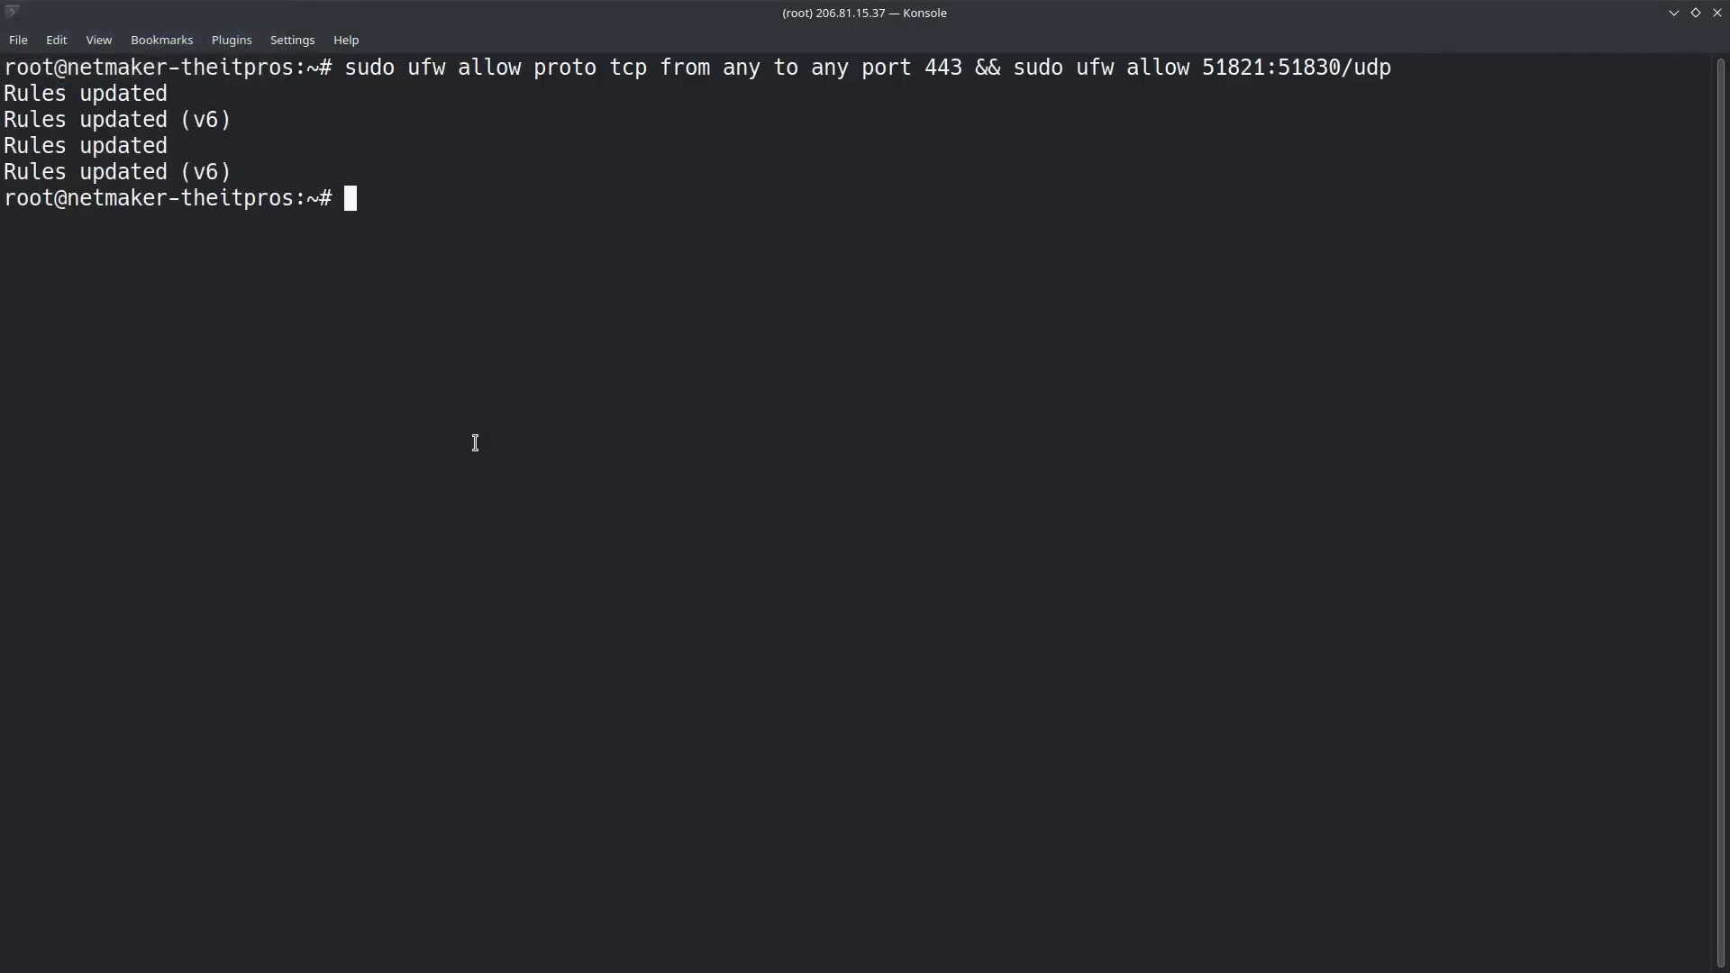
Step: Copy the traffic-forwarding command from the Quick Install page in Firefox and run iptables --policy FORWARD ACCEPT in Konsole
{"action": "key", "text": "alt+Tab"}
{"action": "left_click_drag", "start_coordinate": [413, 685], "coordinate": [38, 685]}
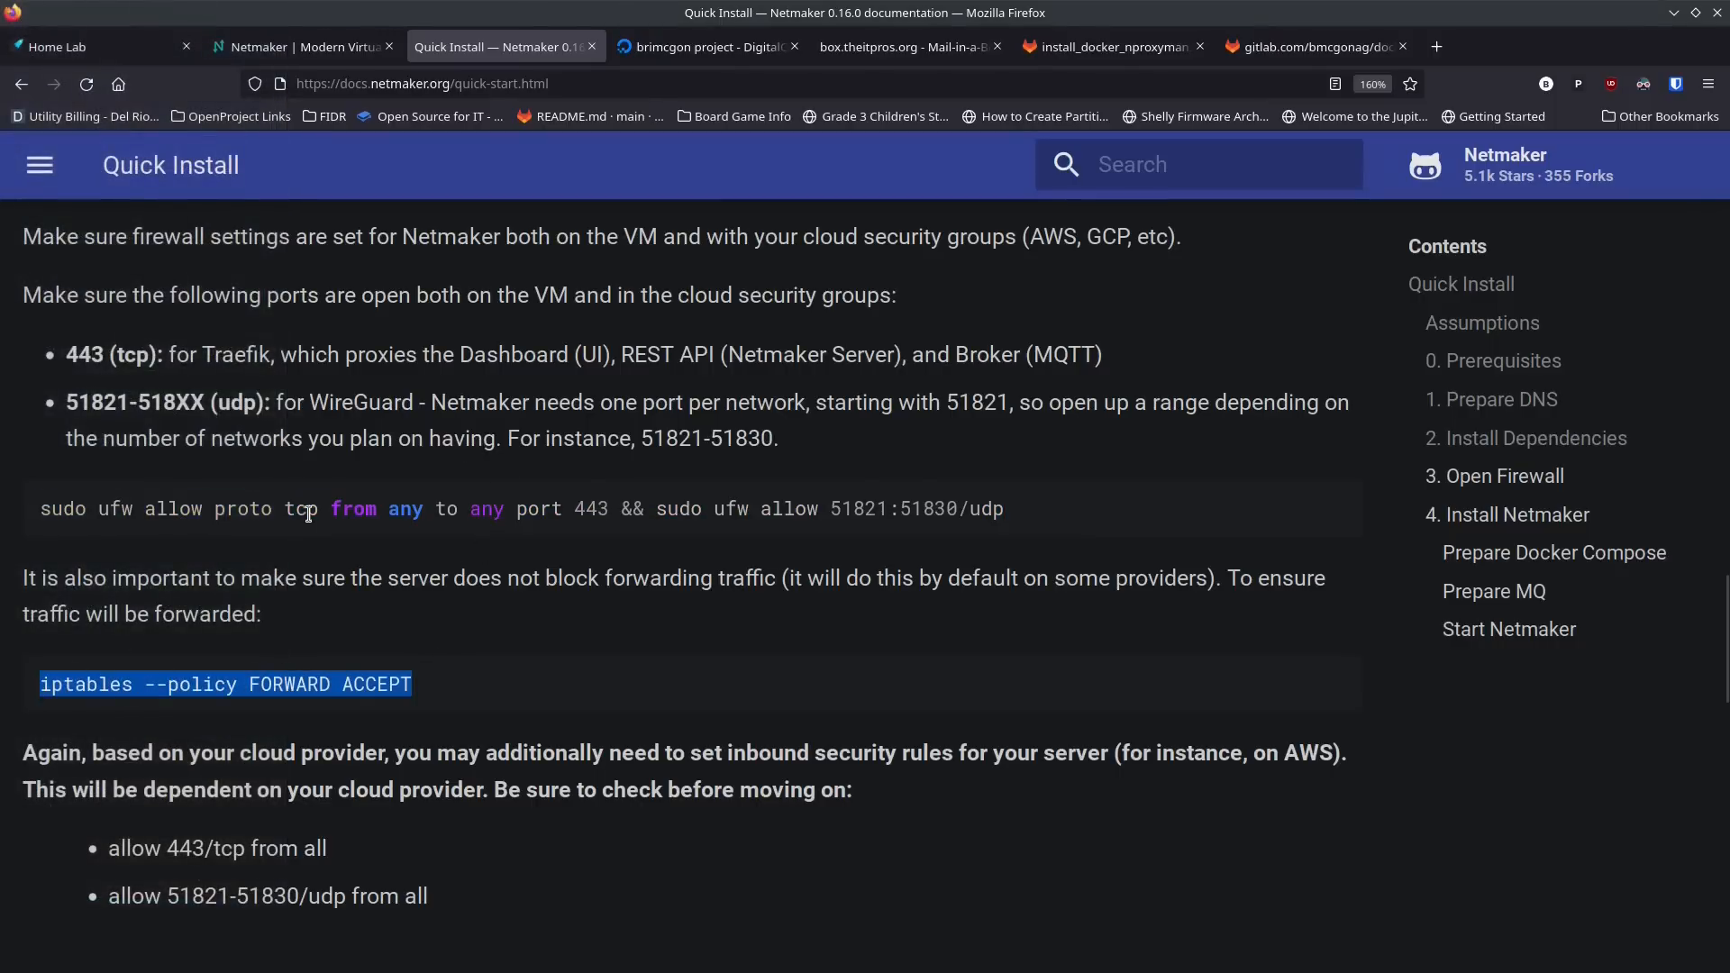
{"action": "key", "text": "alt+Tab"}
{"action": "middle_click", "coordinate": [353, 379]}
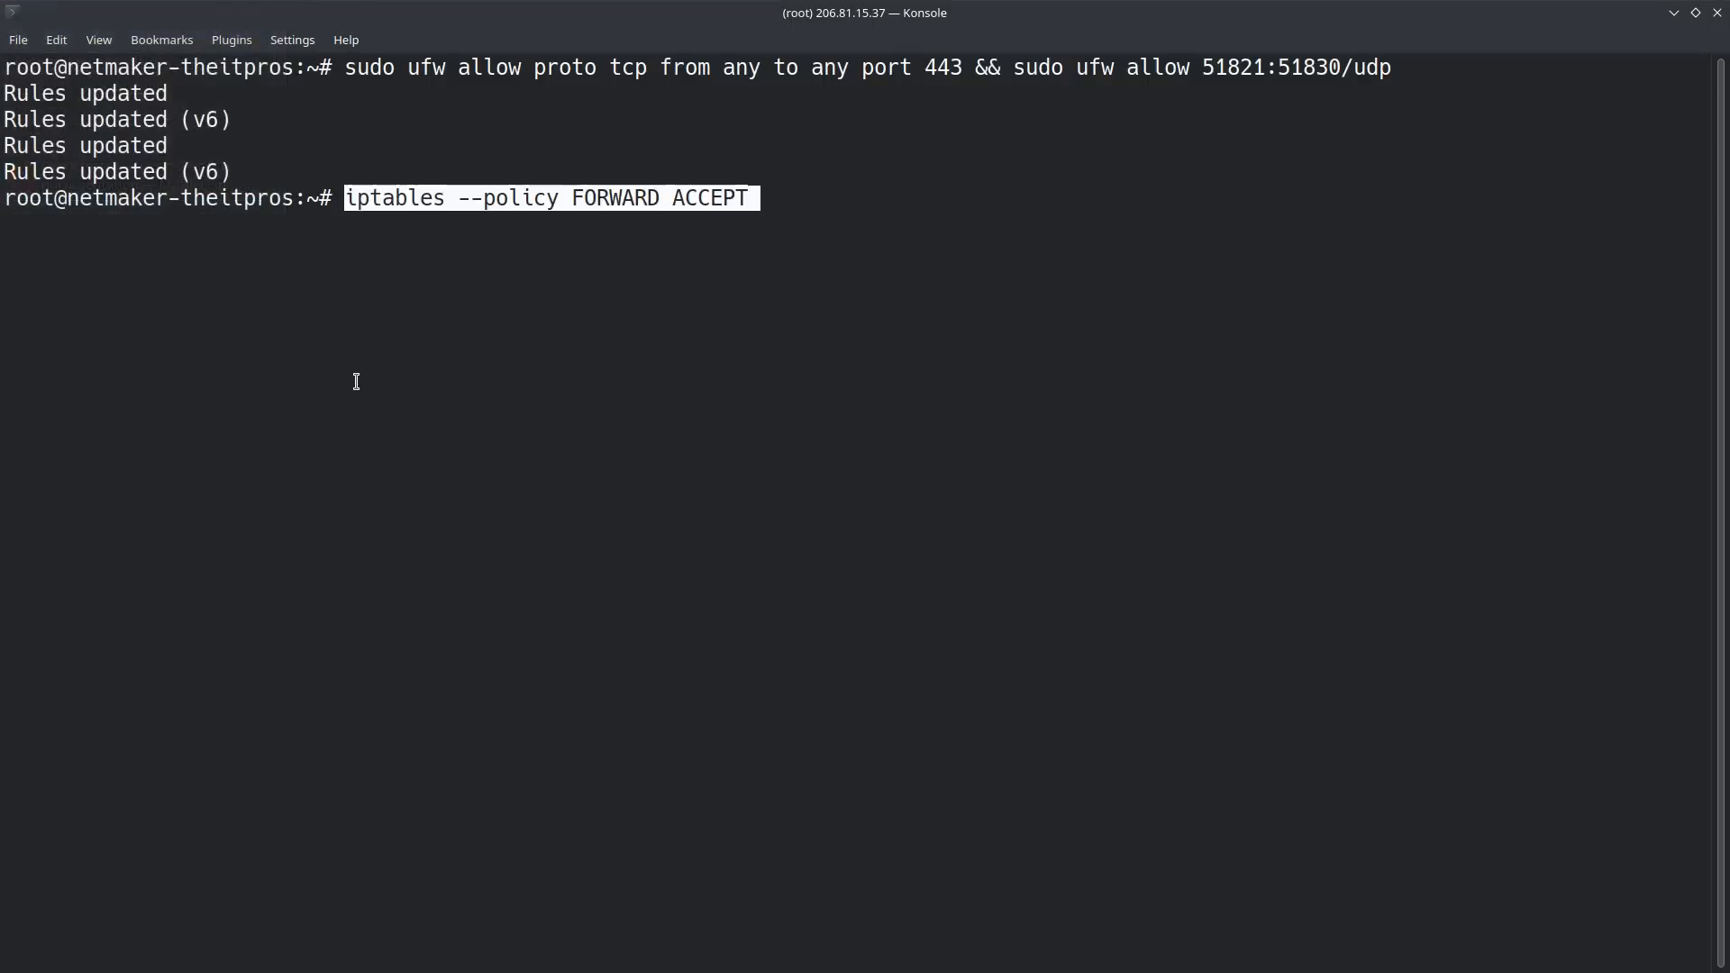
{"action": "key", "text": "Return"}
Step: Copy the ip route get 1 | sed command from the guide's Prepare Docker Compose section and run it in Konsole to look up the server's IP
{"action": "key", "text": "alt+Tab"}
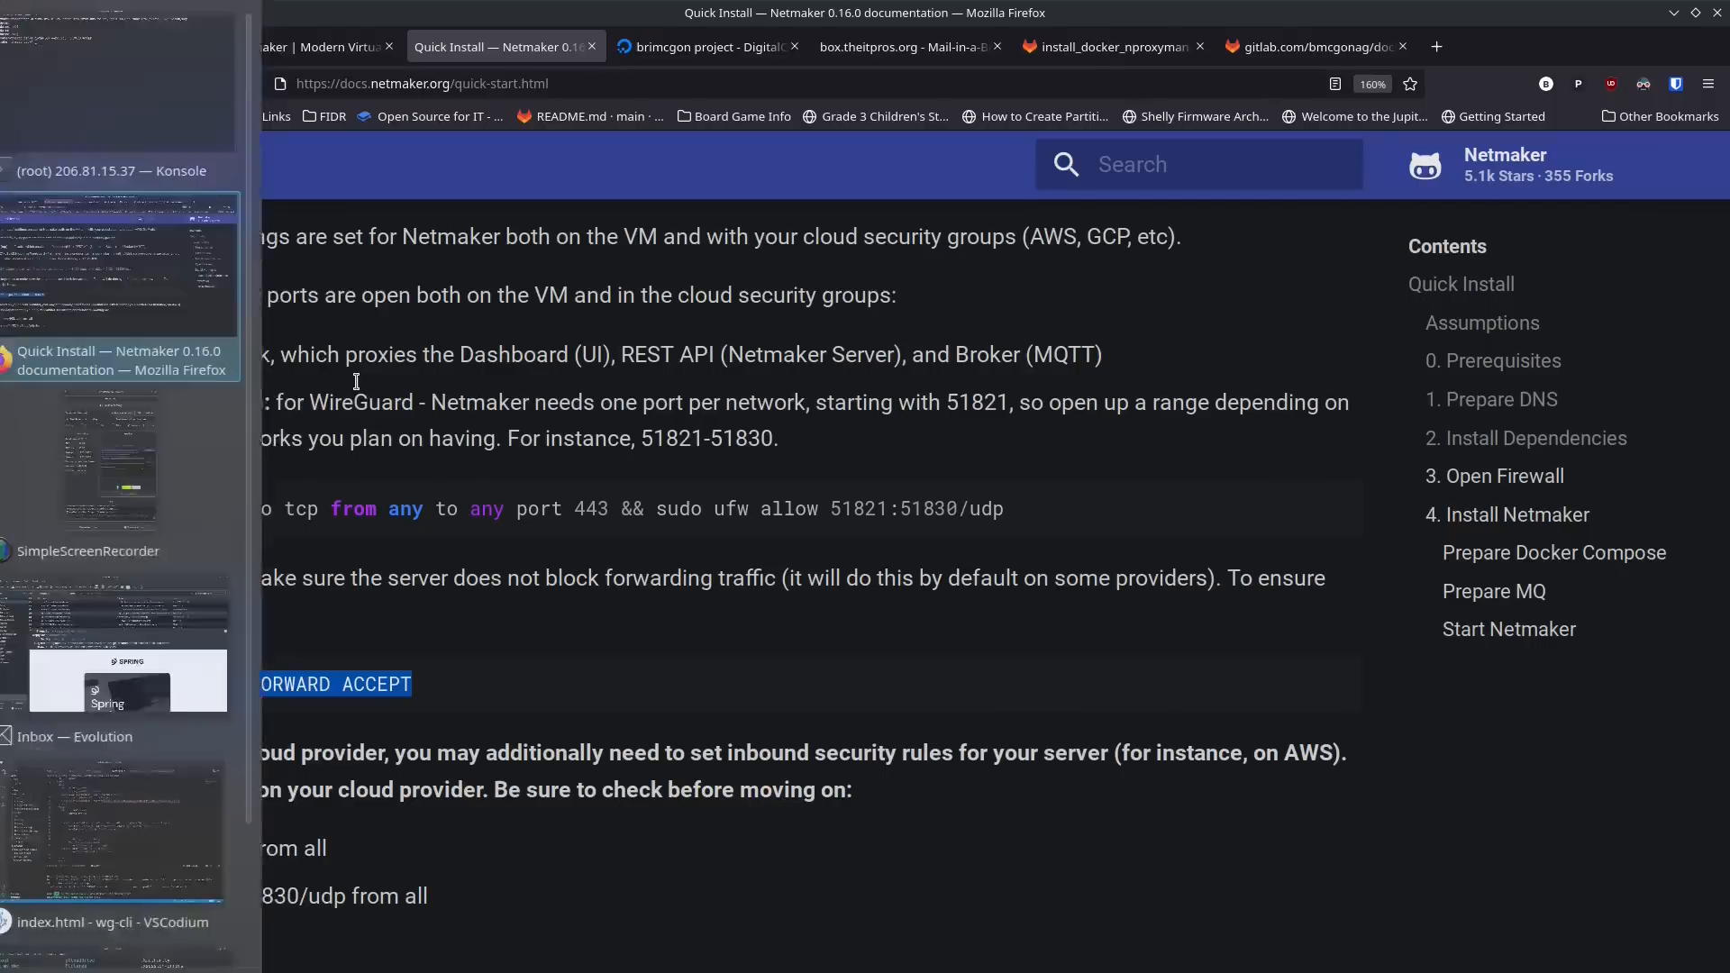
{"action": "scroll", "coordinate": [489, 510], "scroll_direction": "down", "scroll_amount": 4}
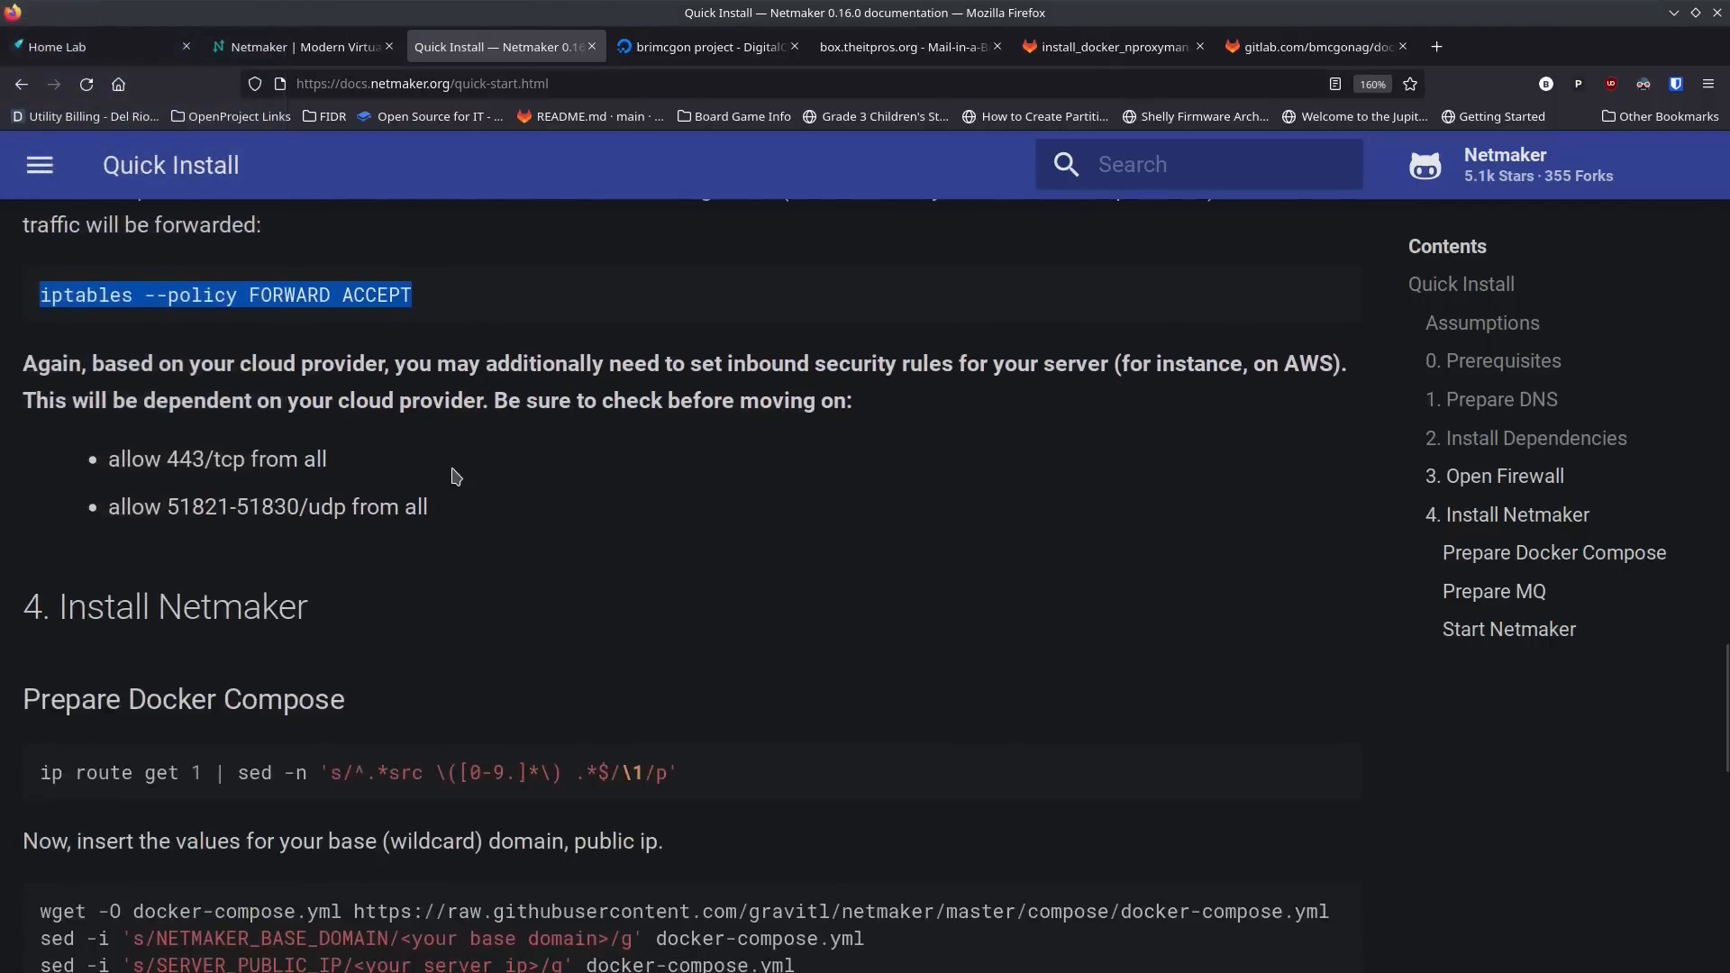
{"action": "scroll", "coordinate": [423, 505], "scroll_direction": "down", "scroll_amount": 2}
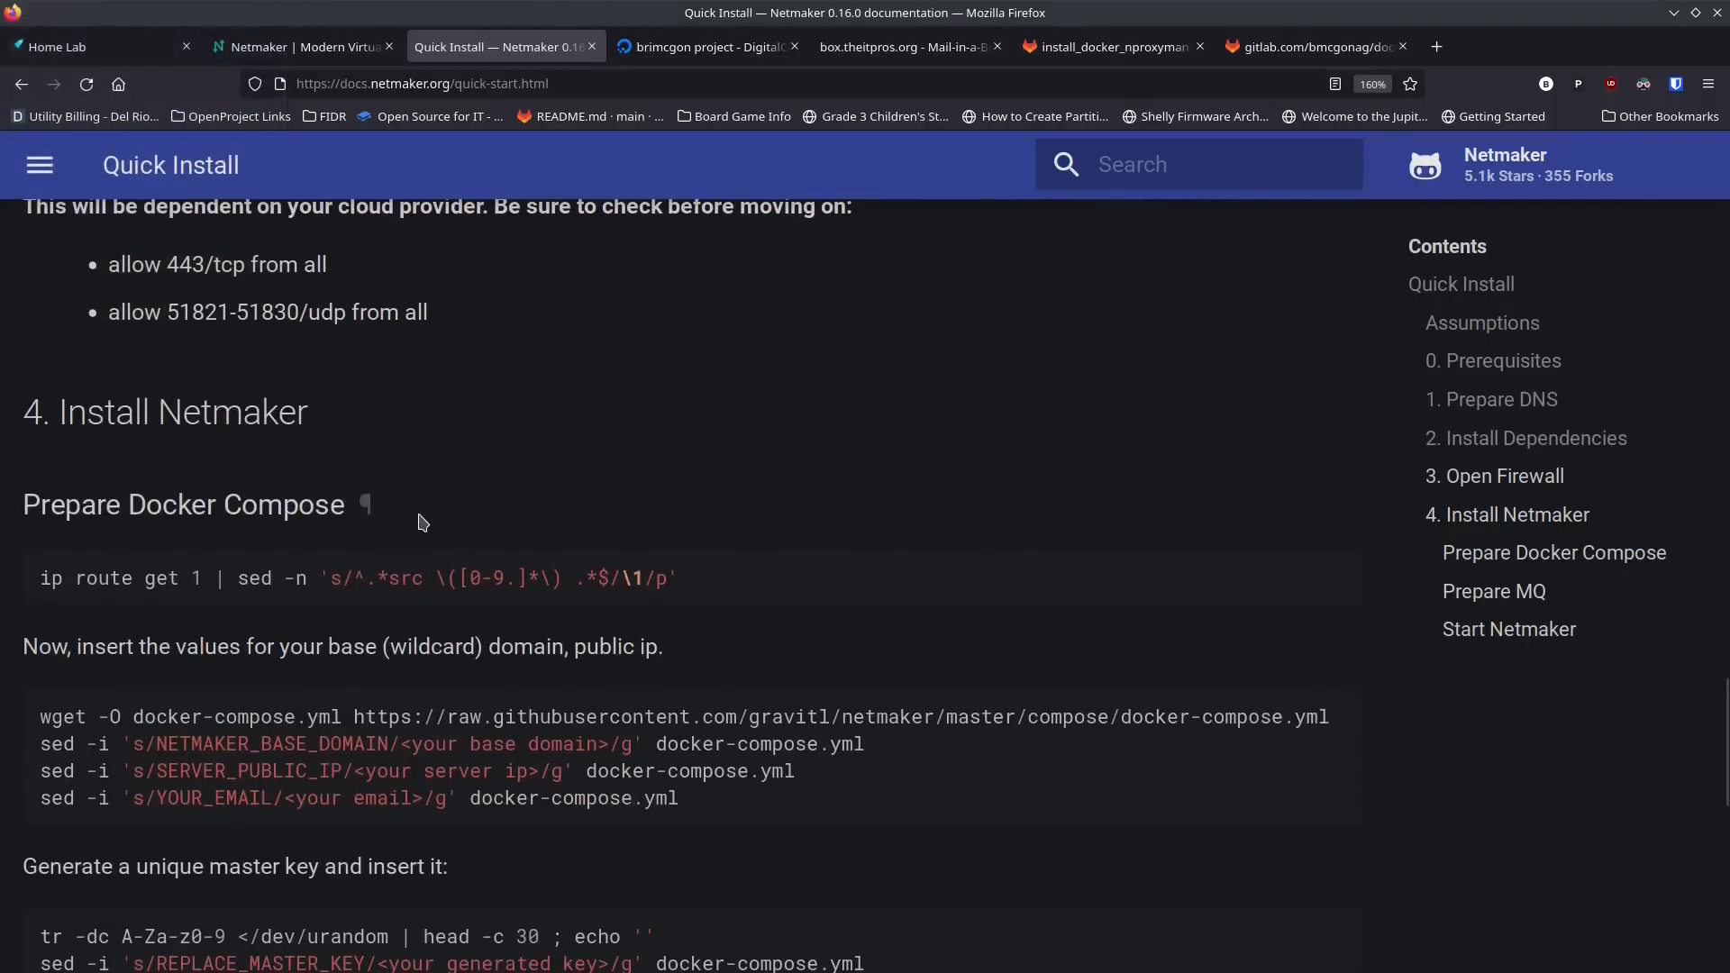
{"action": "scroll", "coordinate": [423, 523], "scroll_direction": "down", "scroll_amount": 2}
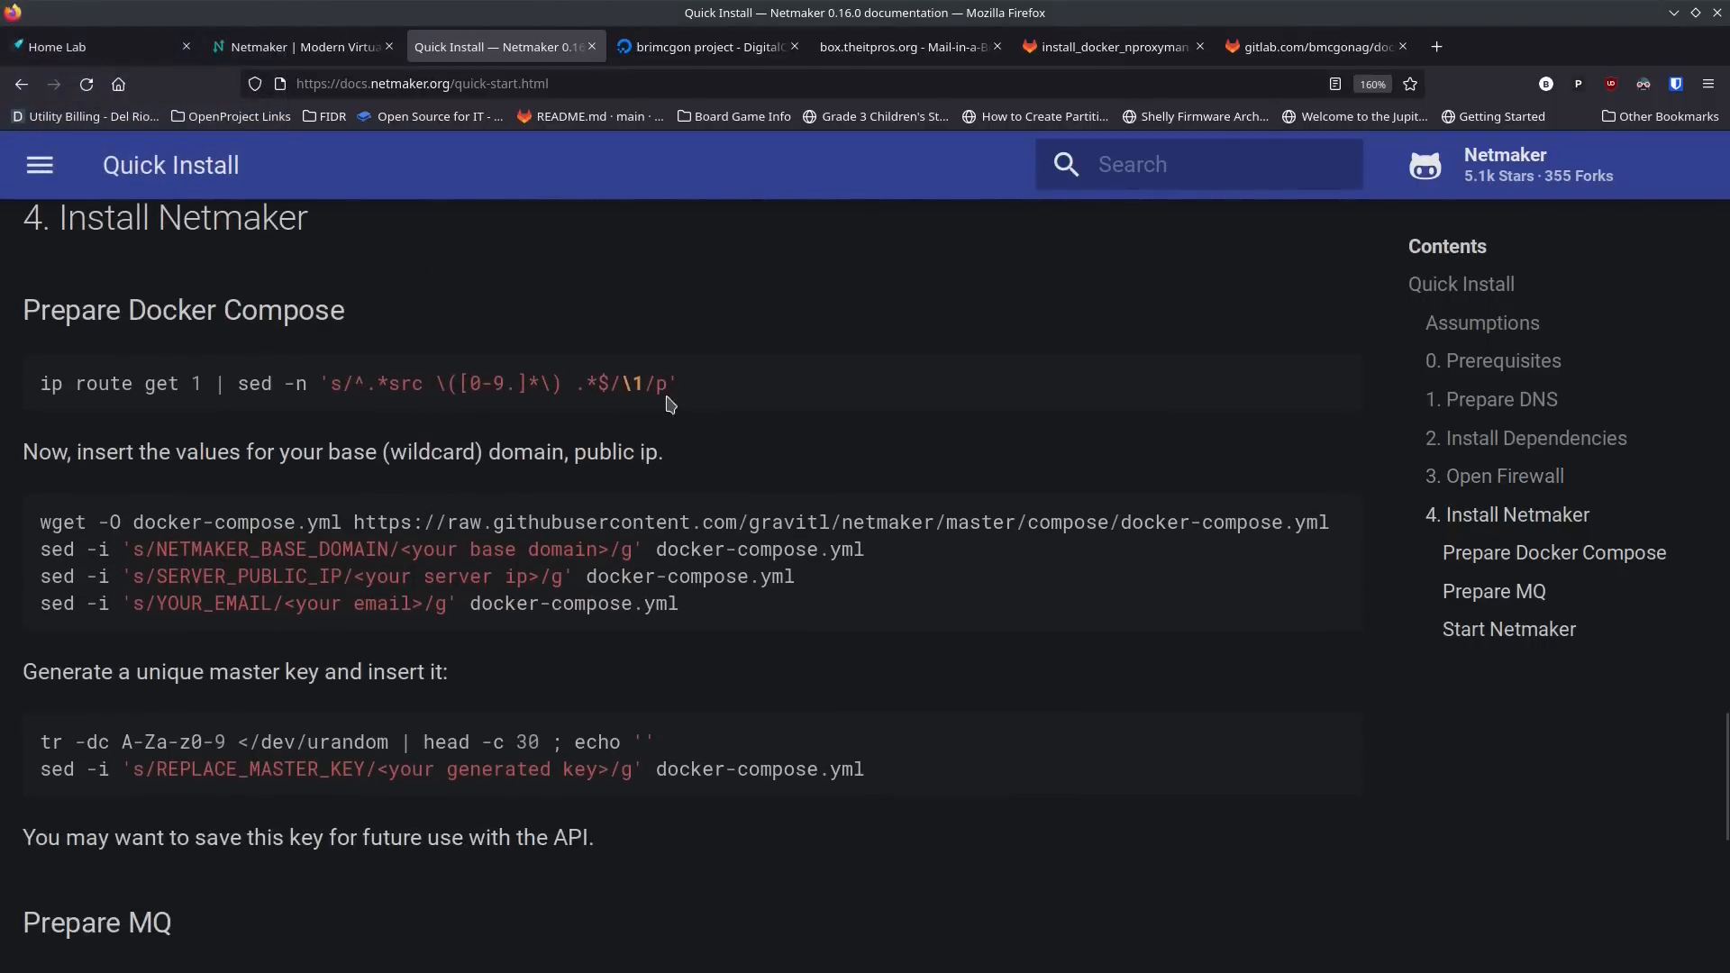
{"action": "left_click_drag", "start_coordinate": [676, 385], "coordinate": [32, 395]}
{"action": "key", "text": "ctrl+c"}
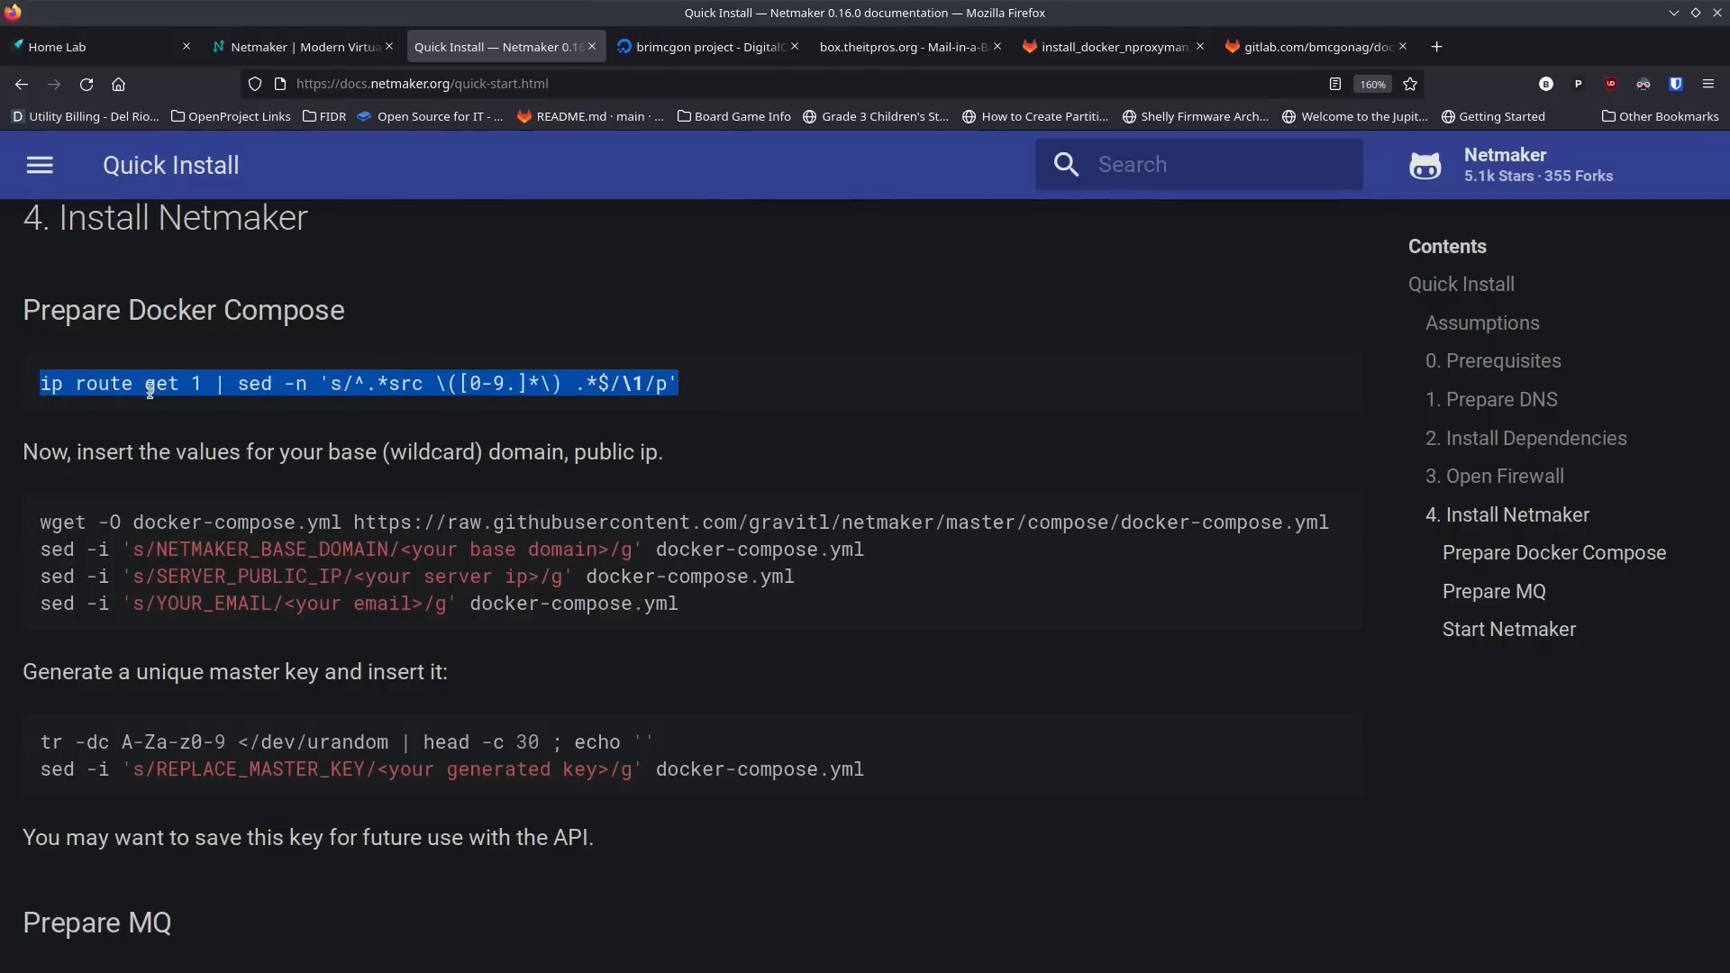
{"action": "key", "text": "alt+Tab"}
{"action": "key", "text": "ctrl+shift+v"}
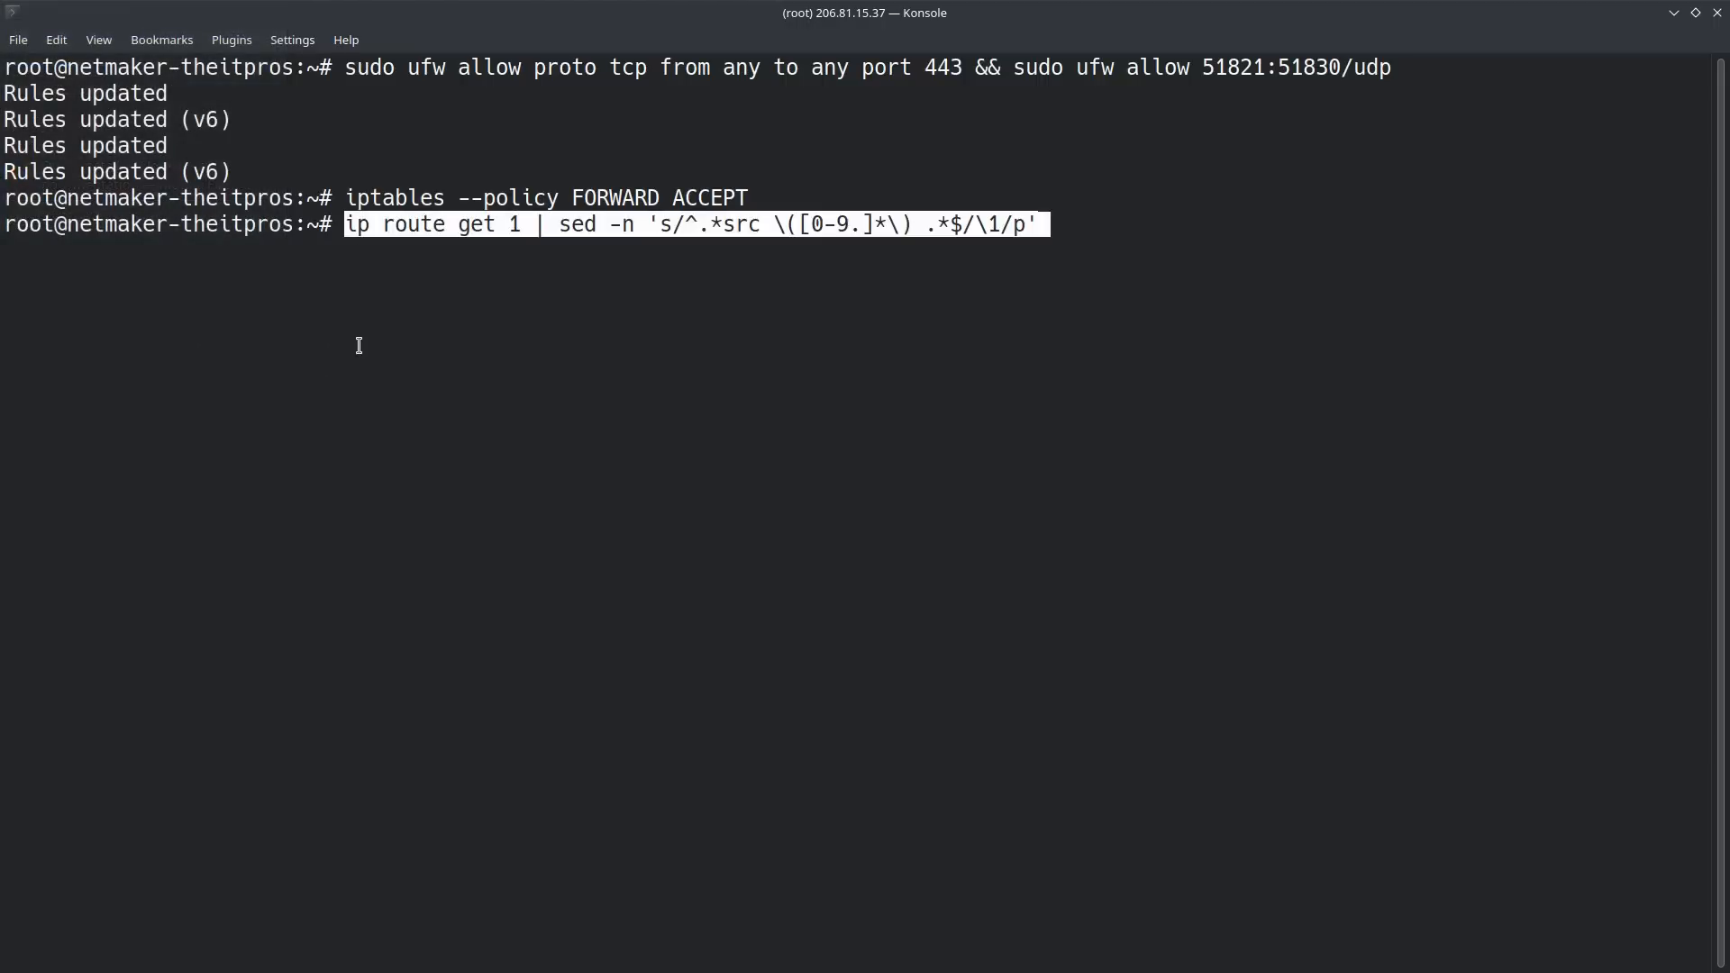
{"action": "key", "text": "Return"}
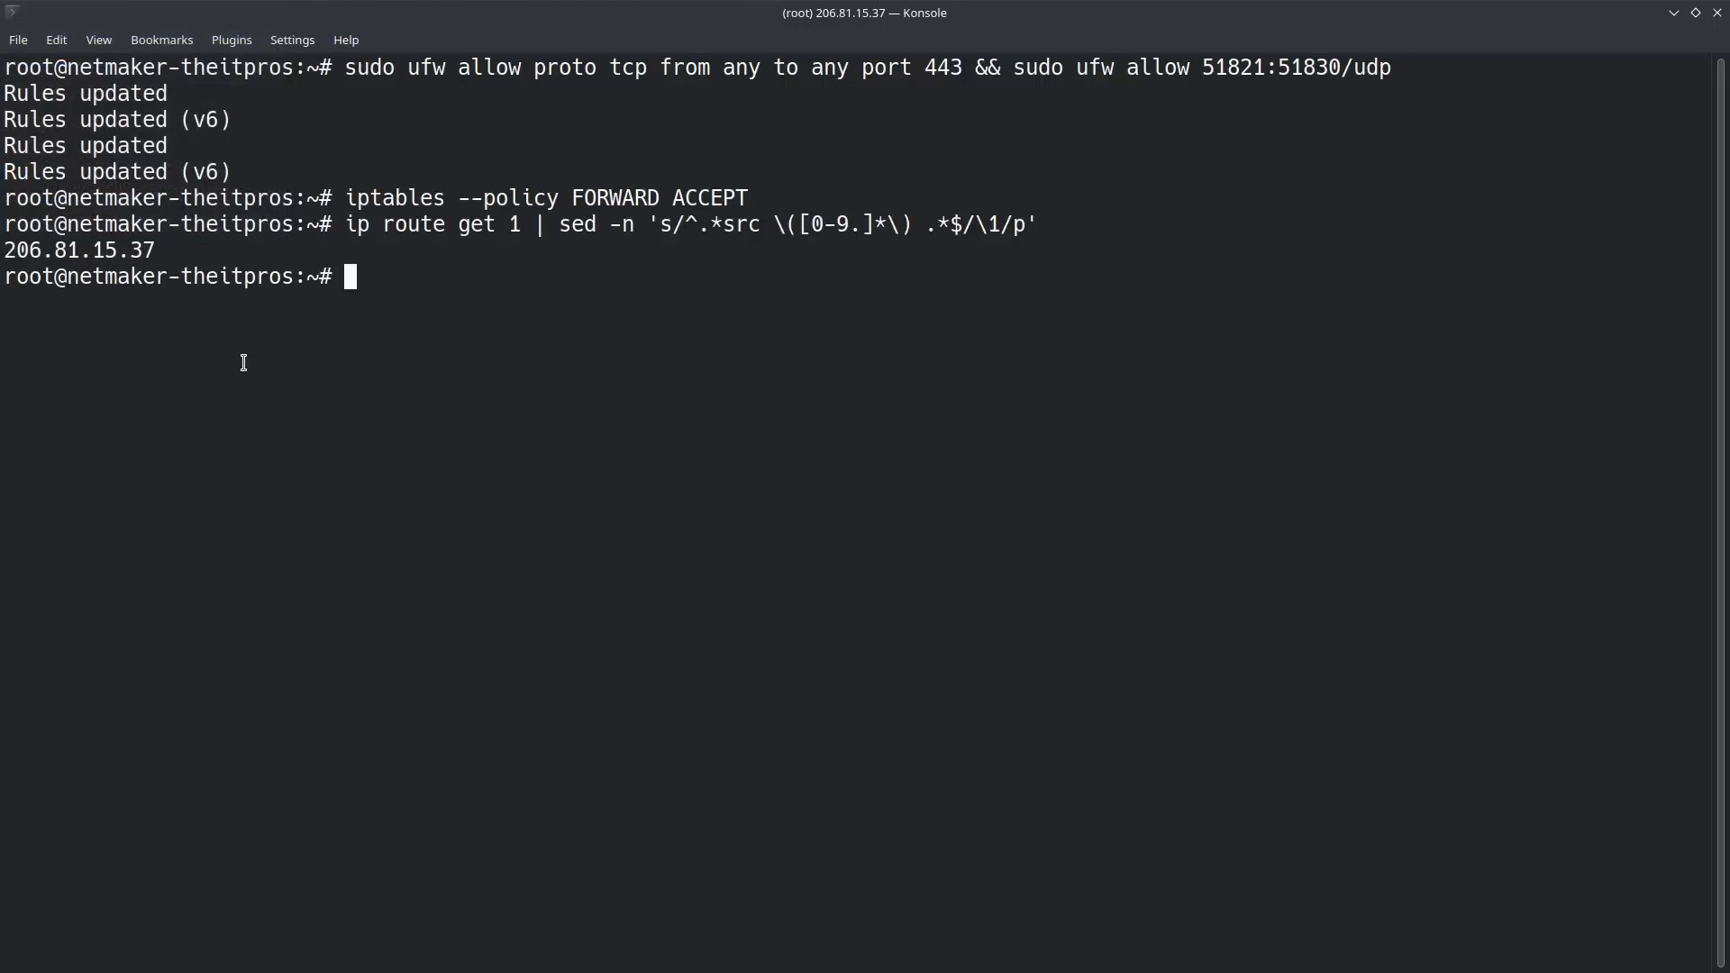
Step: Copy the guide's wget command from Firefox and run it in Konsole to download Netmaker's docker-compose.yml
{"action": "key", "text": "alt+Tab"}
{"action": "triple_click", "coordinate": [181, 533]}
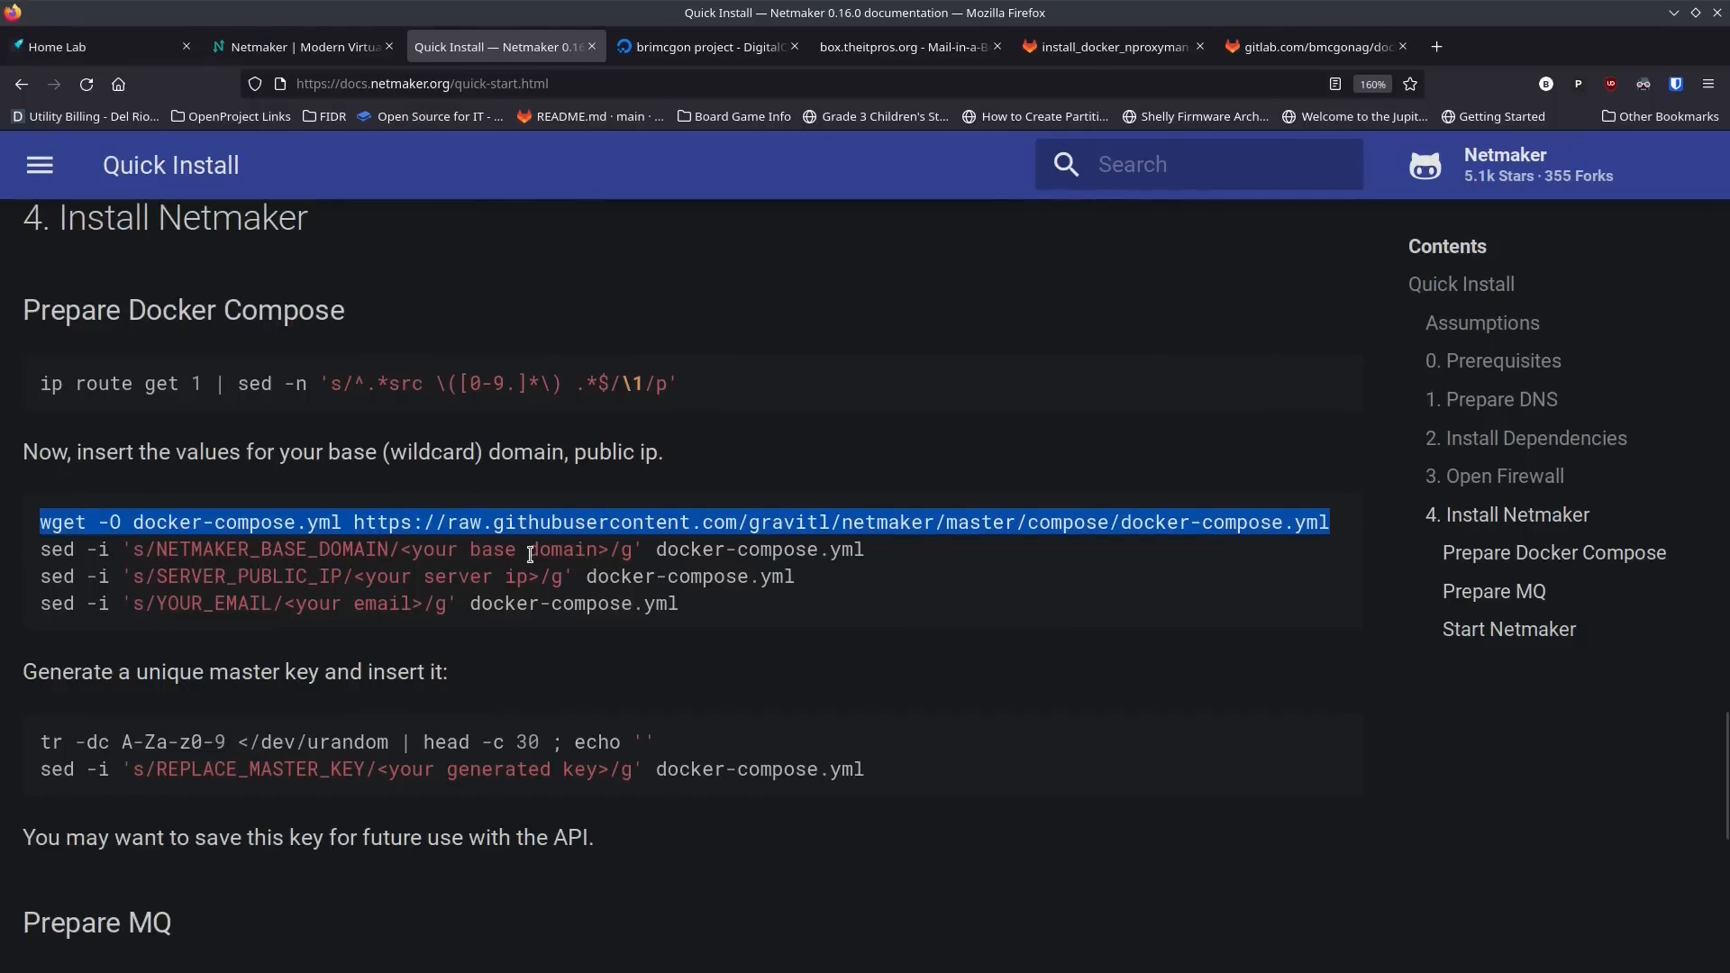
{"action": "key", "text": "alt+Tab"}
{"action": "type", "text": "wget -O docker-compose.yml https://raw.githubusercontent.com/gravitl/netmaker/master/compose/docker-compose.yml"}
{"action": "key", "text": "Return"}
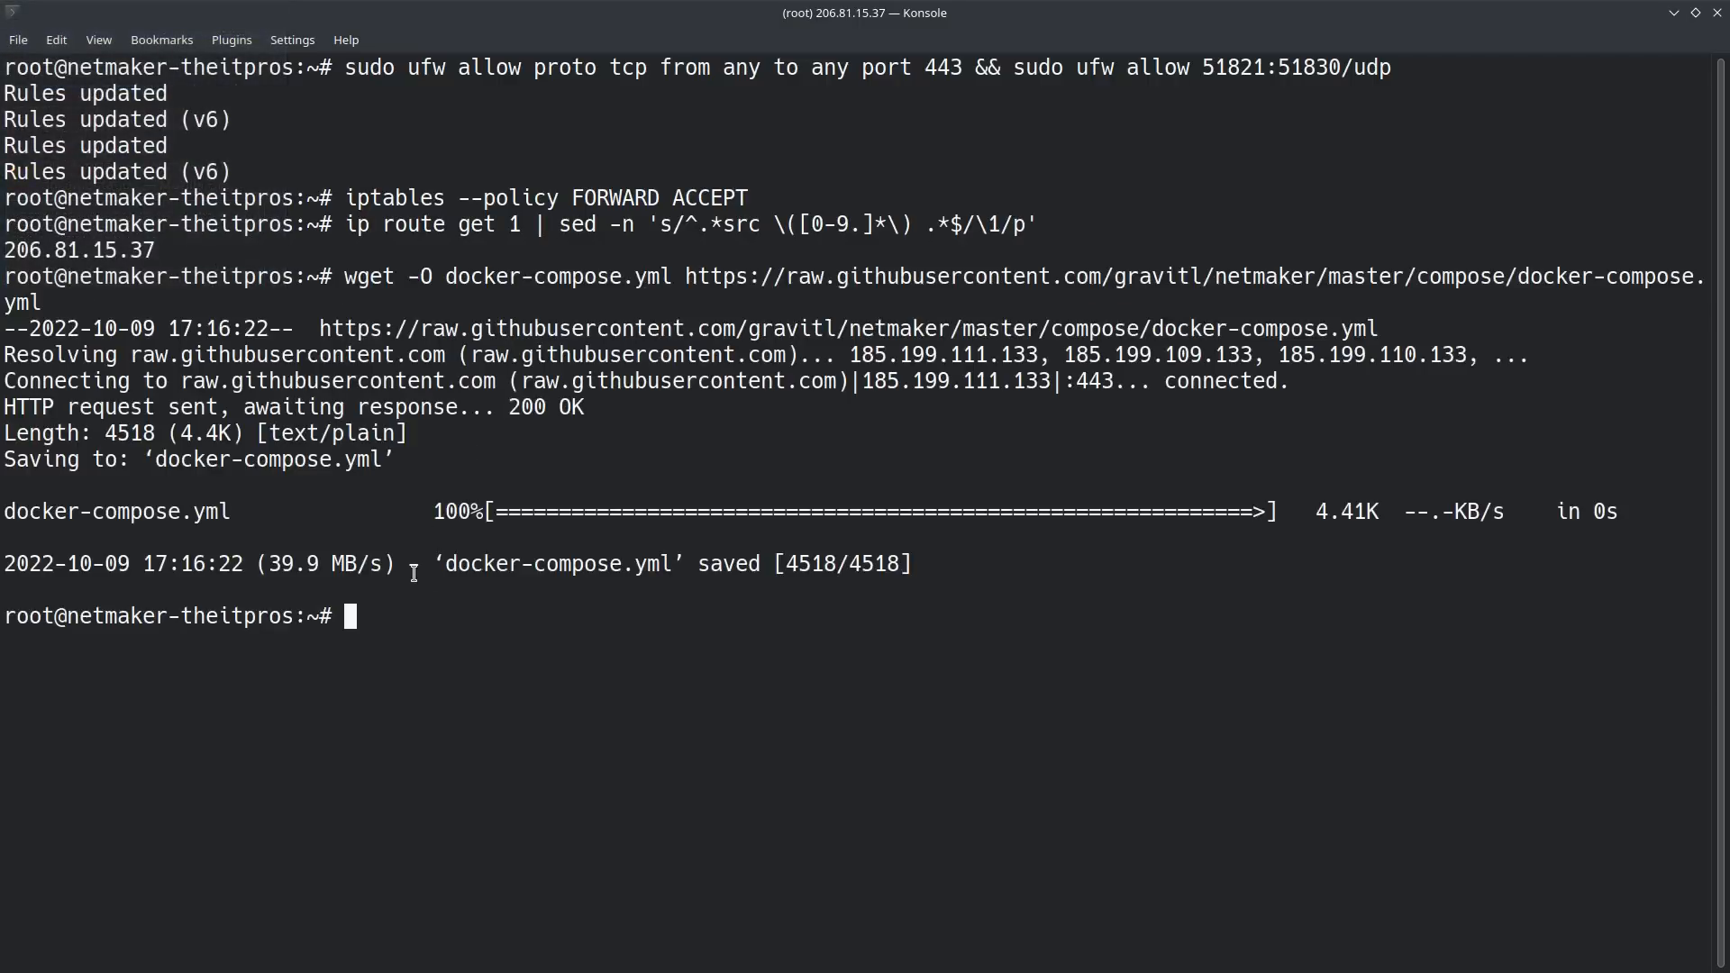
Step: List the current directory's files to check for docker-compose.yml, and clear the terminal
{"action": "type", "text": "ls"}
{"action": "key", "text": "Return"}
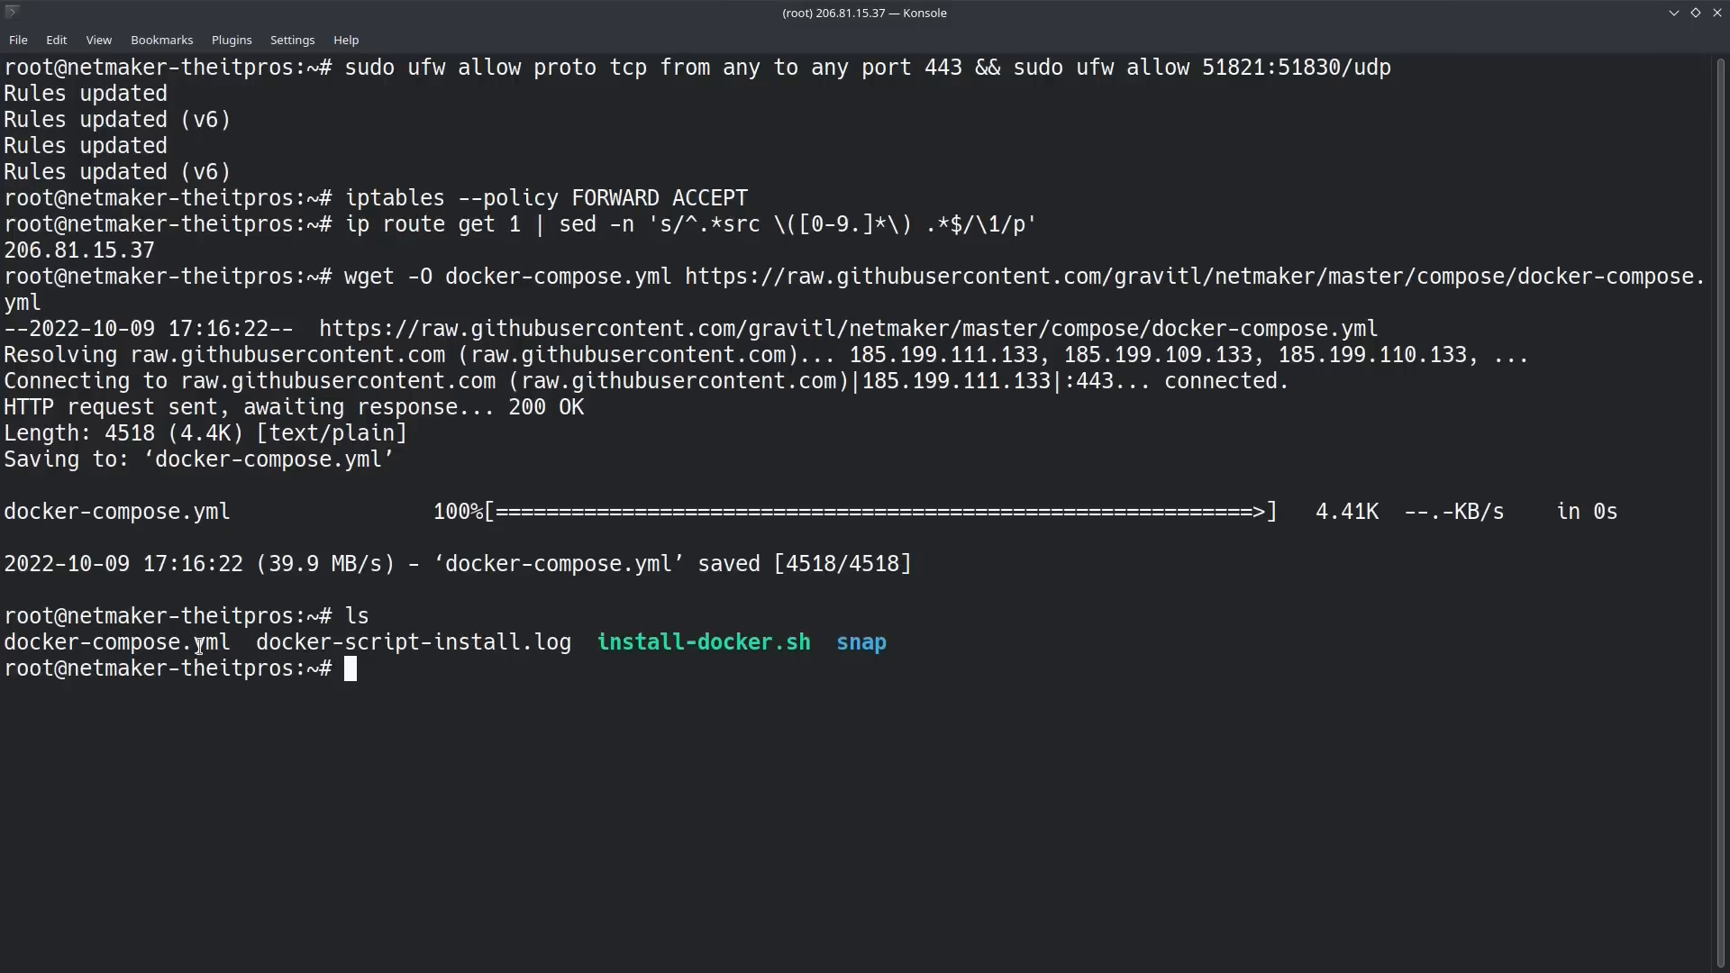
{"action": "type", "text": "clear"}
{"action": "key", "text": "Return"}
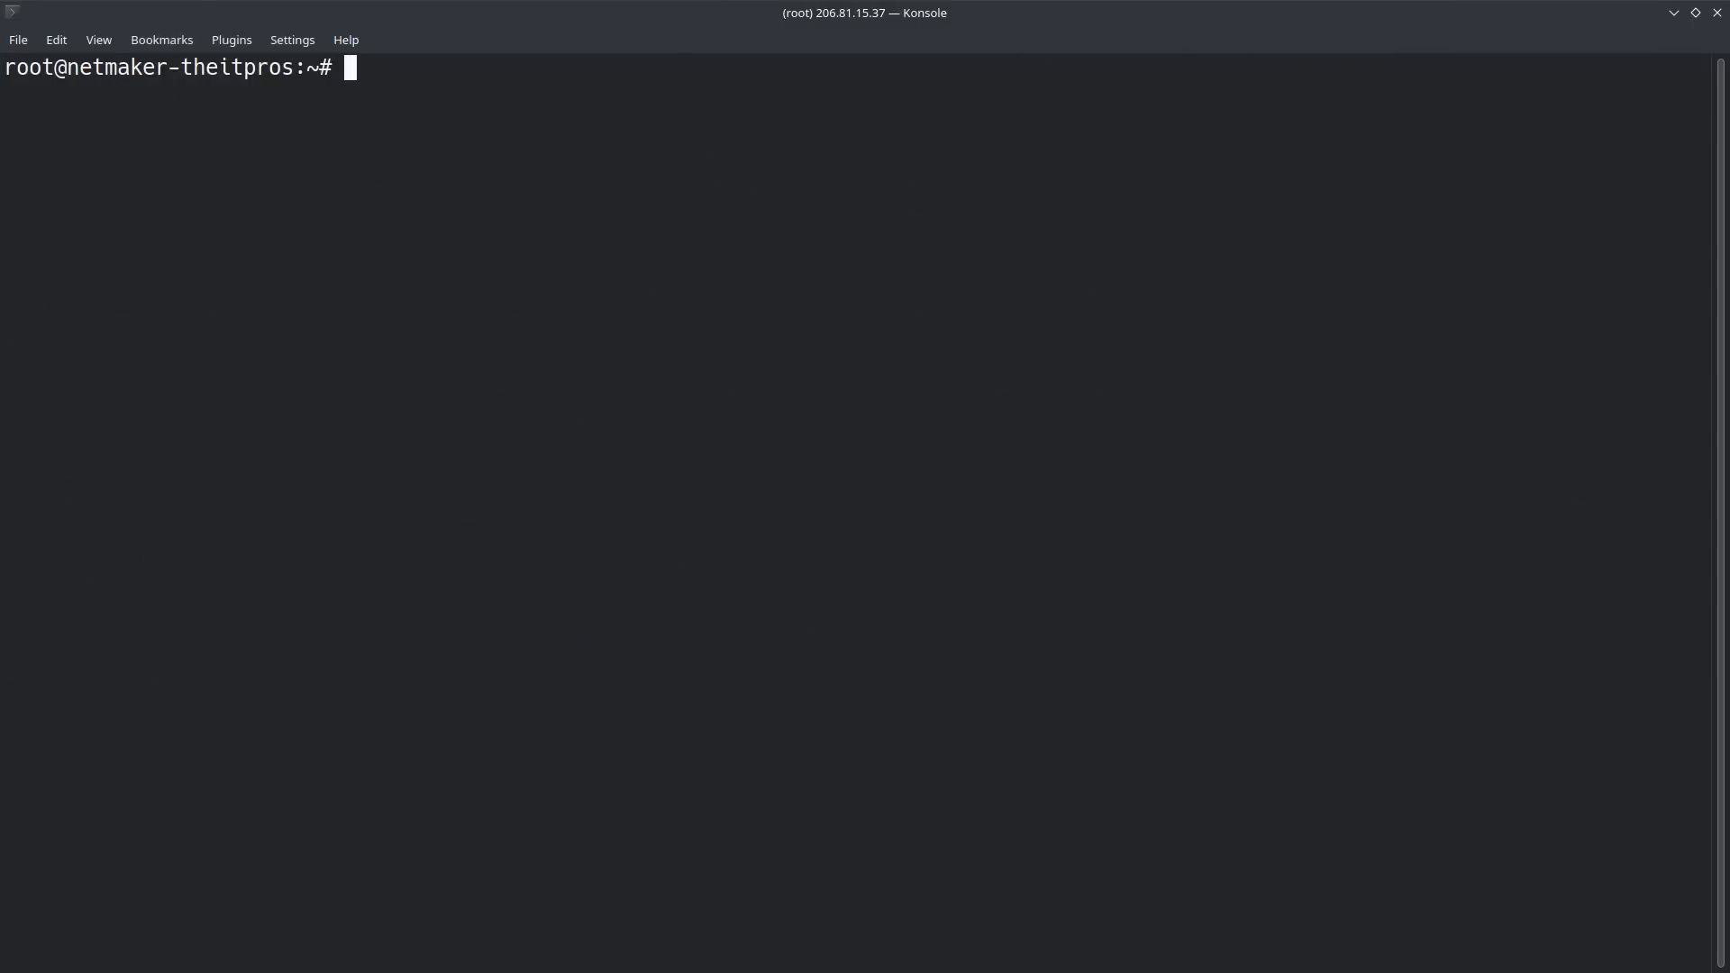
Step: Copy the guide's NETMAKER_BASE_DOMAIN sed command into Konsole, replace its placeholder with netmaker.theitpros.org, and run it on docker-compose.yml
{"action": "key", "text": "alt+Tab"}
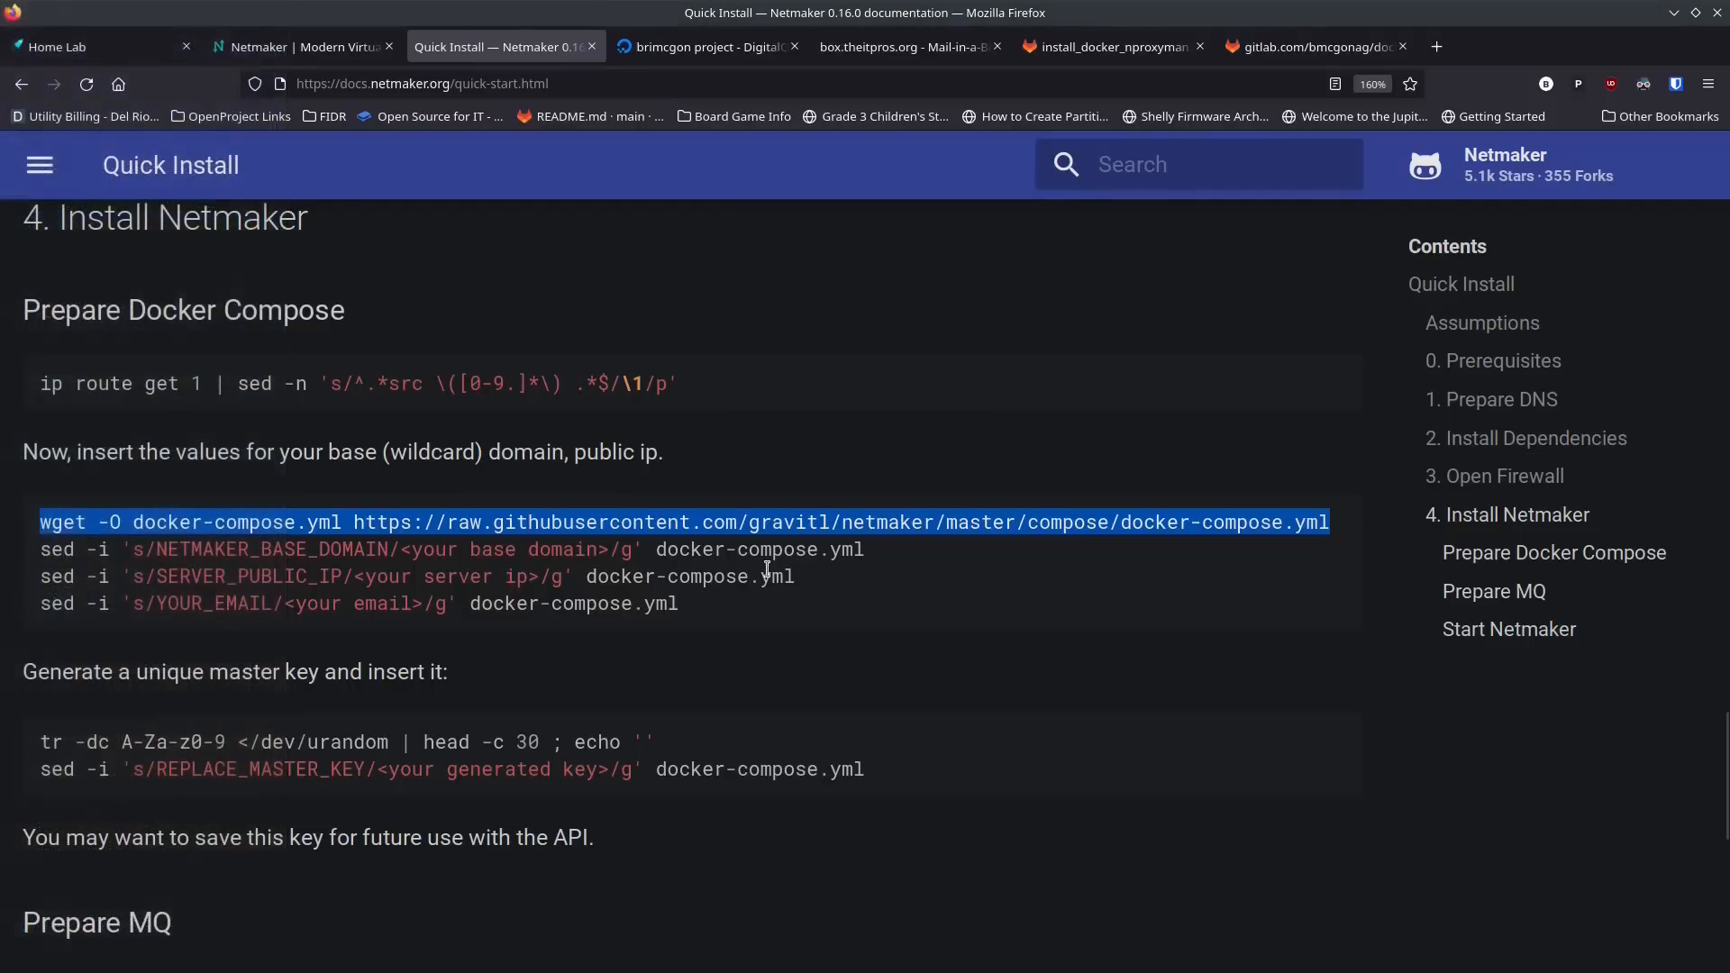
{"action": "left_click_drag", "start_coordinate": [875, 555], "coordinate": [41, 560]}
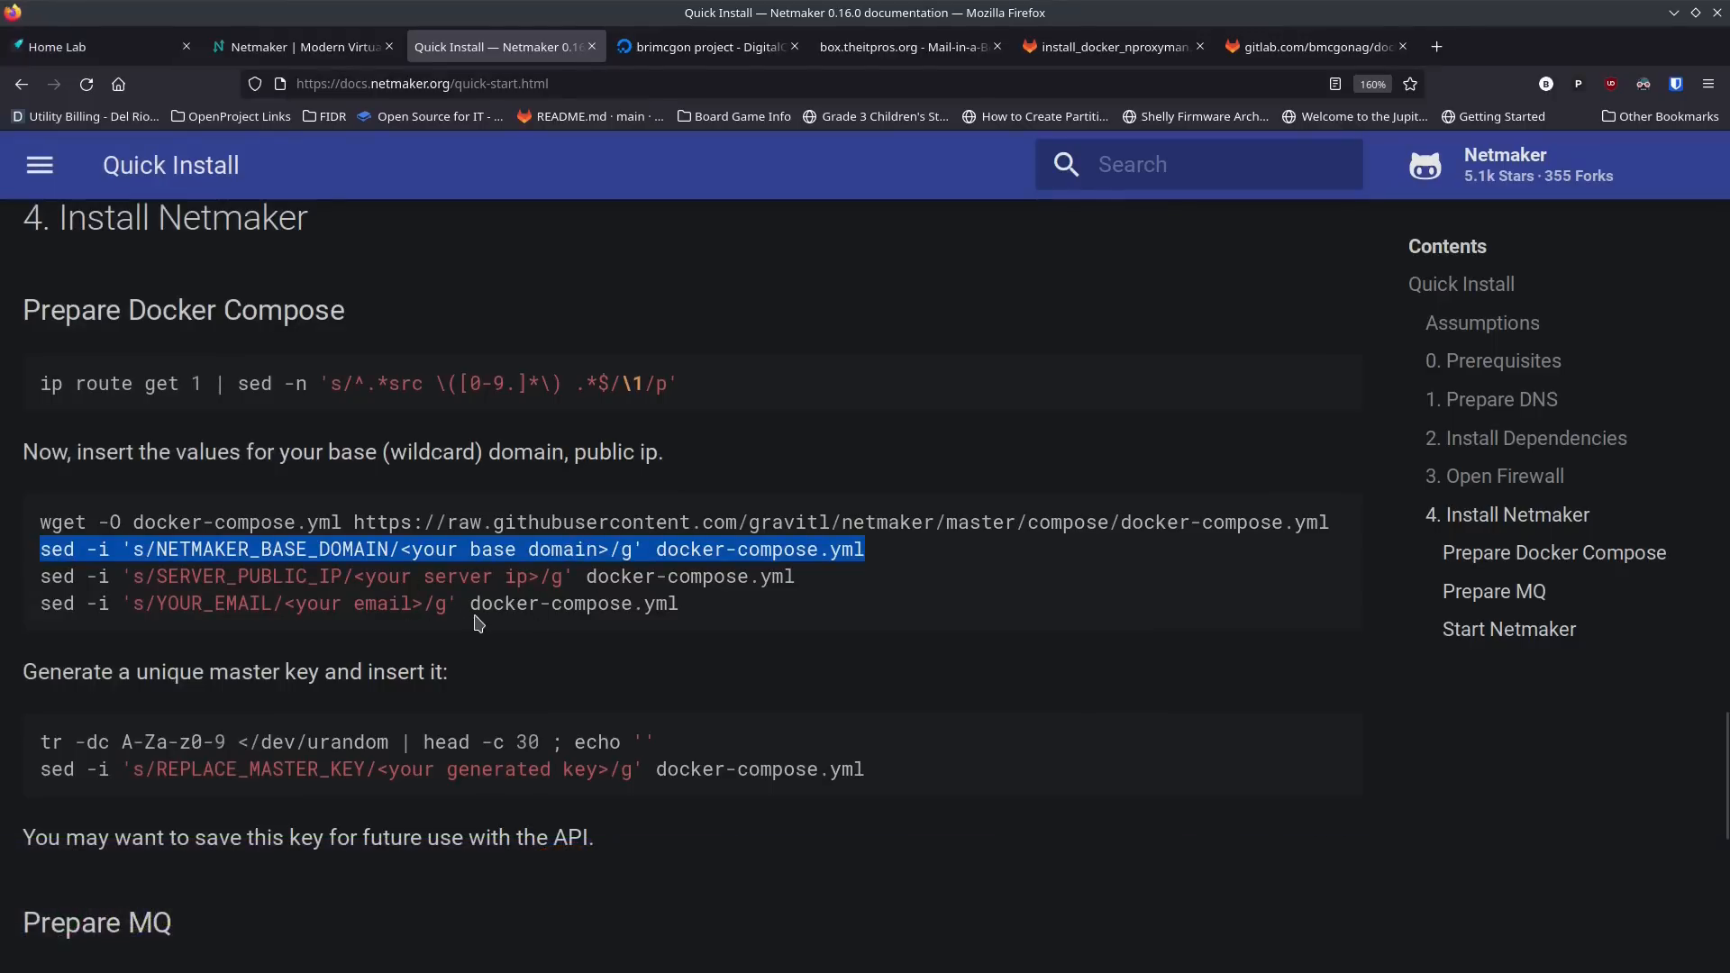
{"action": "key", "text": "alt+Tab"}
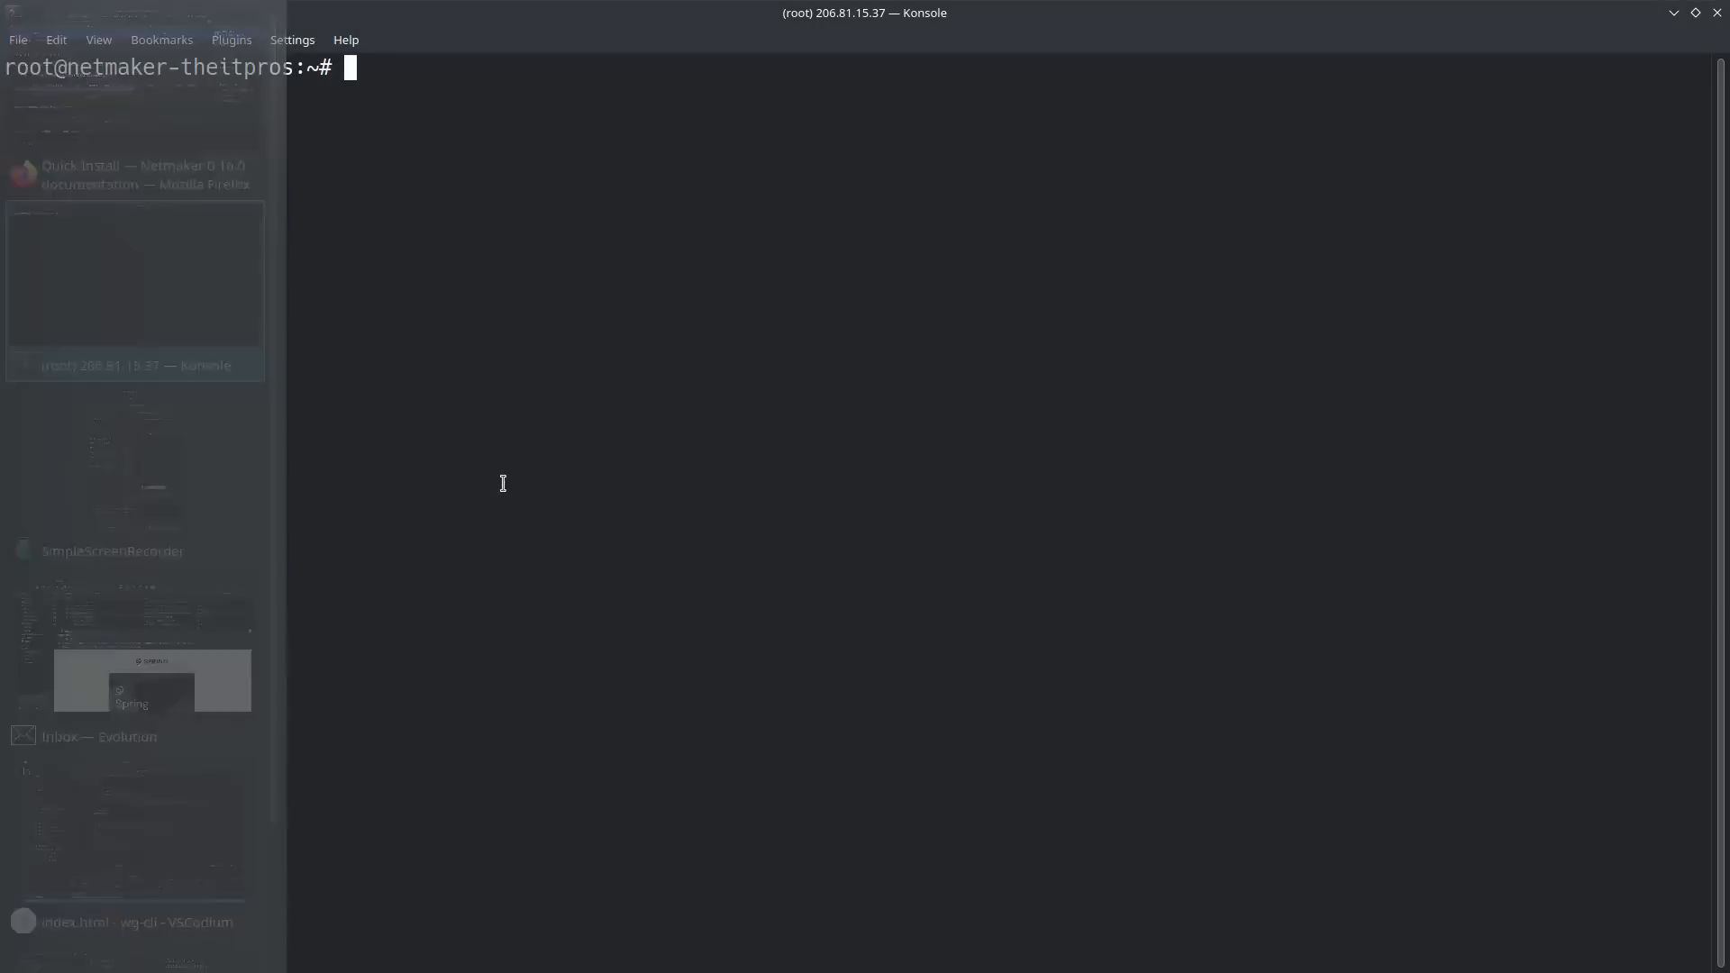
{"action": "type", "text": "sed -i 's/NETMAKER_BASE_DOMAIN/<your base domain>/g' docker-compose.yml"}
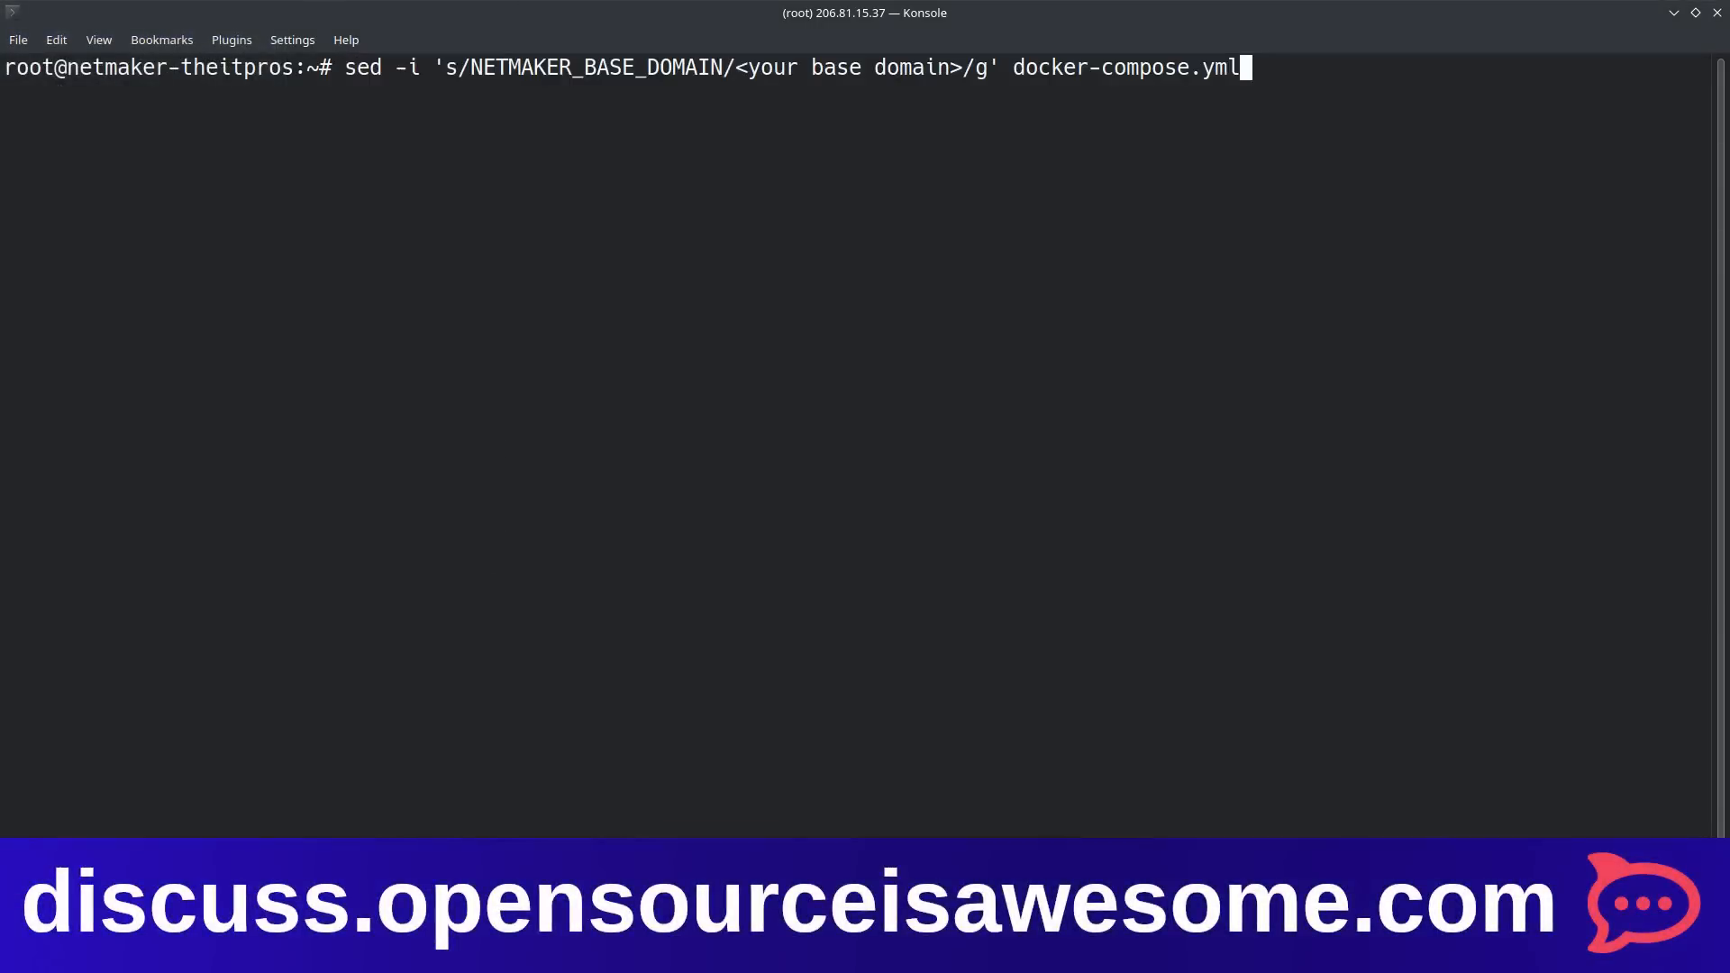
{"action": "key", "text": "Left"}
{"action": "key", "text": "Left"}
{"action": "key", "text": "Left"}
{"action": "key", "text": "Left"}
{"action": "key", "text": "Left"}
{"action": "key", "text": "Left"}
{"action": "key", "text": "Left"}
{"action": "key", "text": "Left"}
{"action": "key", "text": "Left"}
{"action": "key", "text": "Left"}
{"action": "key", "text": "Left"}
{"action": "key", "text": "Left"}
{"action": "key", "text": "Left"}
{"action": "key", "text": "Left"}
{"action": "key", "text": "Left"}
{"action": "key", "text": "Left"}
{"action": "key", "text": "Left"}
{"action": "key", "text": "Left"}
{"action": "key", "text": "Left"}
{"action": "key", "text": "Left"}
{"action": "key", "text": "Left"}
{"action": "key", "text": "Left"}
{"action": "key", "text": "BackSpace"}
{"action": "key", "text": "BackSpace"}
{"action": "key", "text": "BackSpace"}
{"action": "key", "text": "BackSpace"}
{"action": "key", "text": "BackSpace"}
{"action": "key", "text": "BackSpace"}
{"action": "key", "text": "BackSpace"}
{"action": "key", "text": "BackSpace"}
{"action": "key", "text": "BackSpace"}
{"action": "key", "text": "BackSpace"}
{"action": "key", "text": "BackSpace"}
{"action": "key", "text": "BackSpace"}
{"action": "key", "text": "BackSpace"}
{"action": "key", "text": "BackSpace"}
{"action": "key", "text": "BackSpace"}
{"action": "key", "text": "BackSpace"}
{"action": "key", "text": "BackSpace"}
{"action": "key", "text": "BackSpace"}
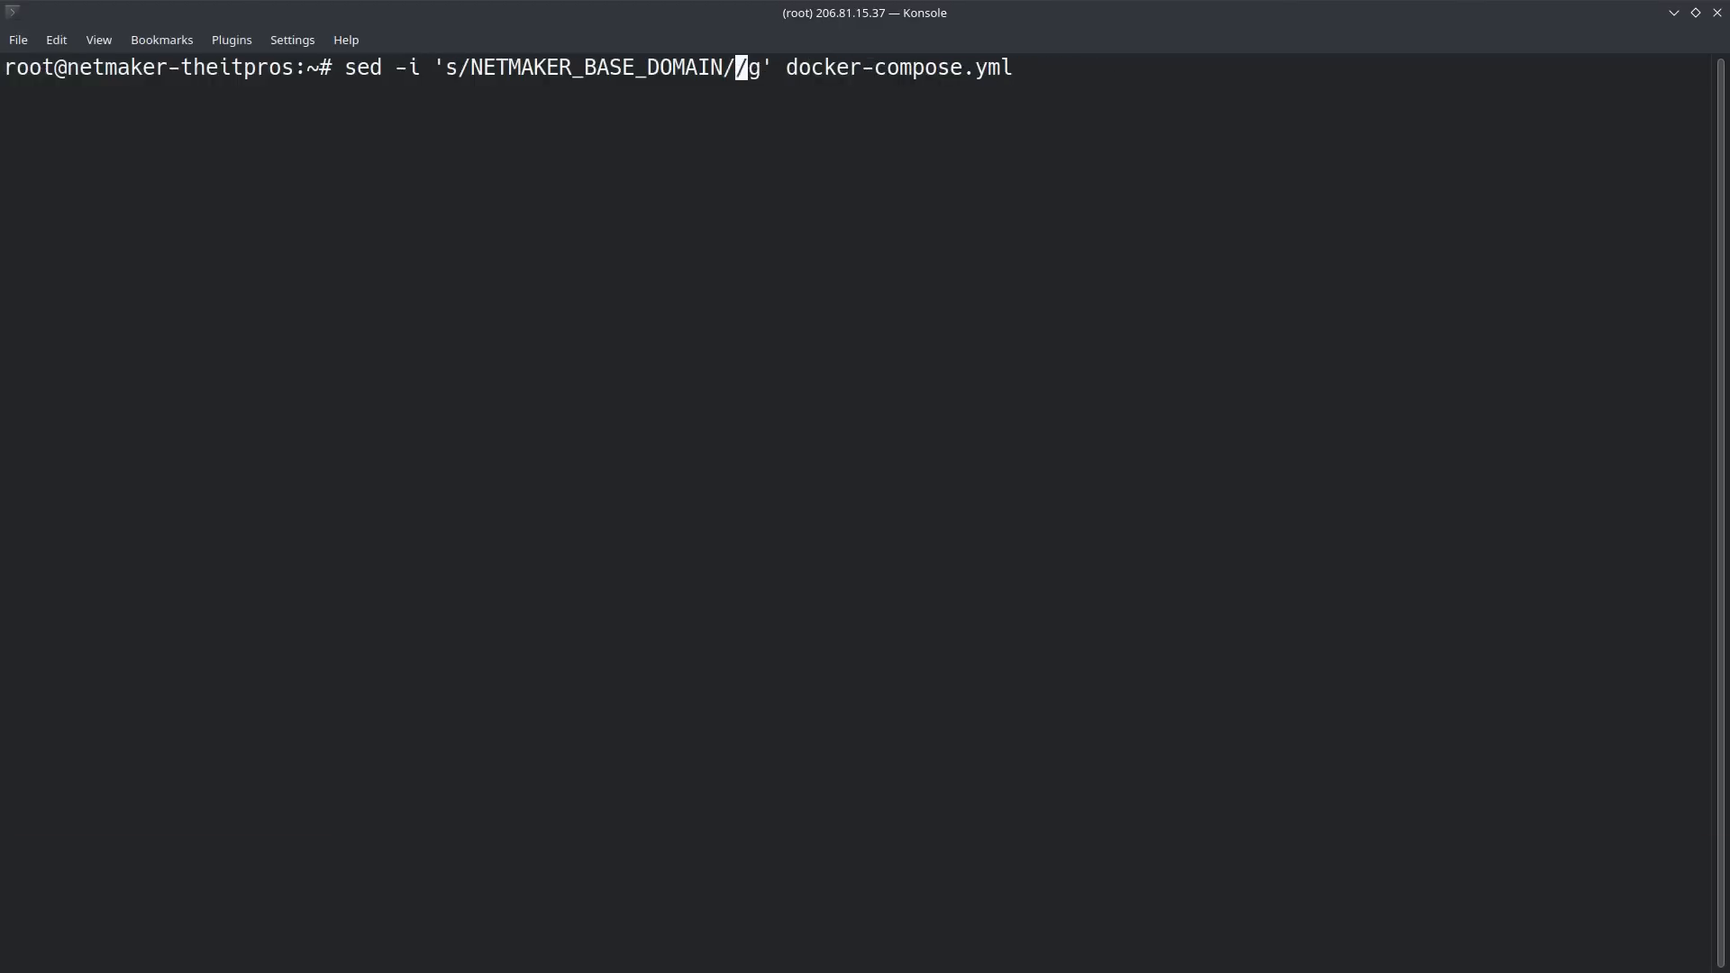
{"action": "type", "text": "netmaker."}
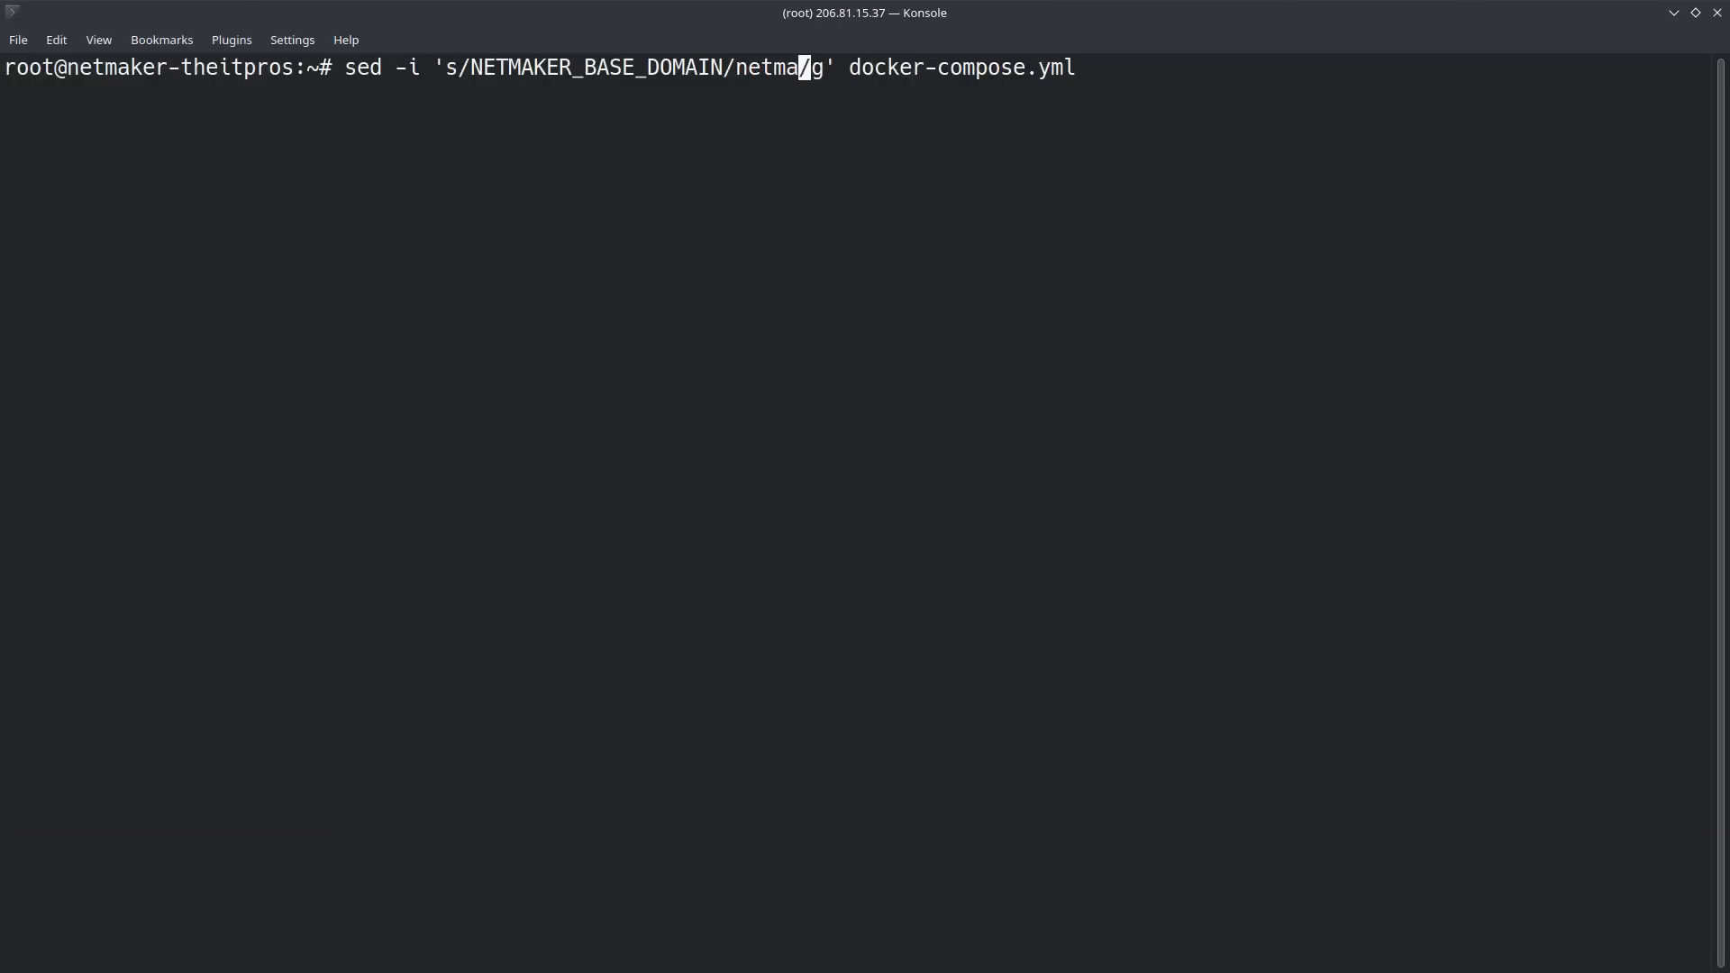
{"action": "type", "text": "theitpros.or"}
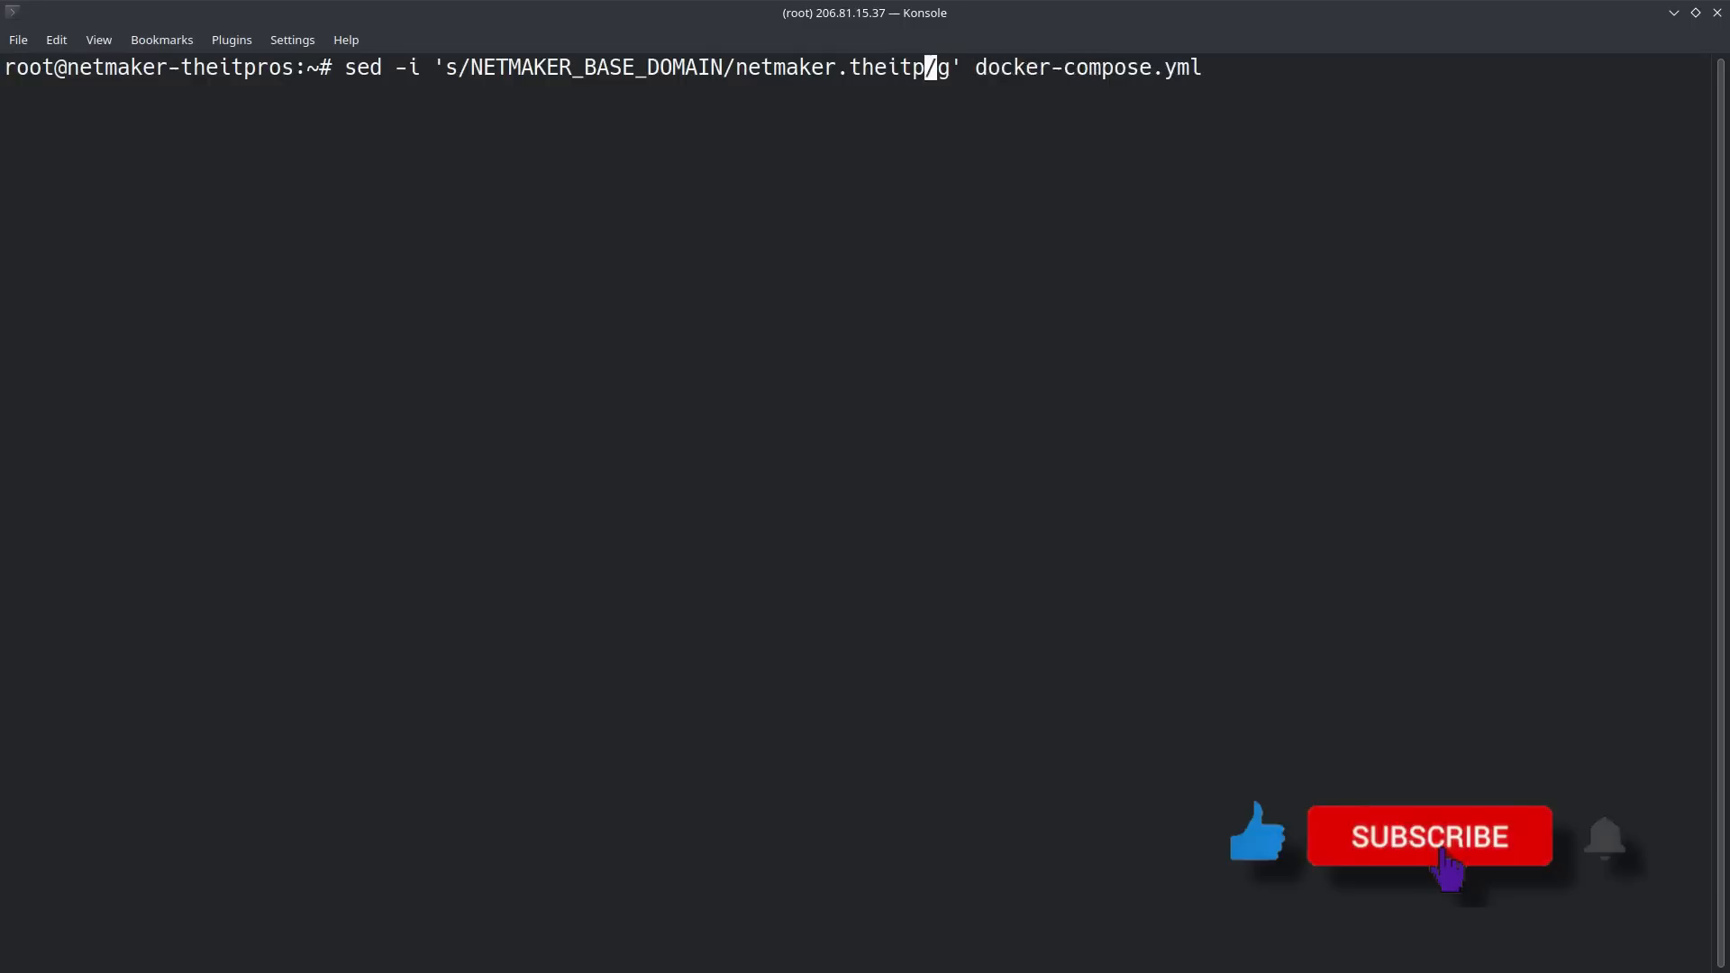
{"action": "type", "text": "g"}
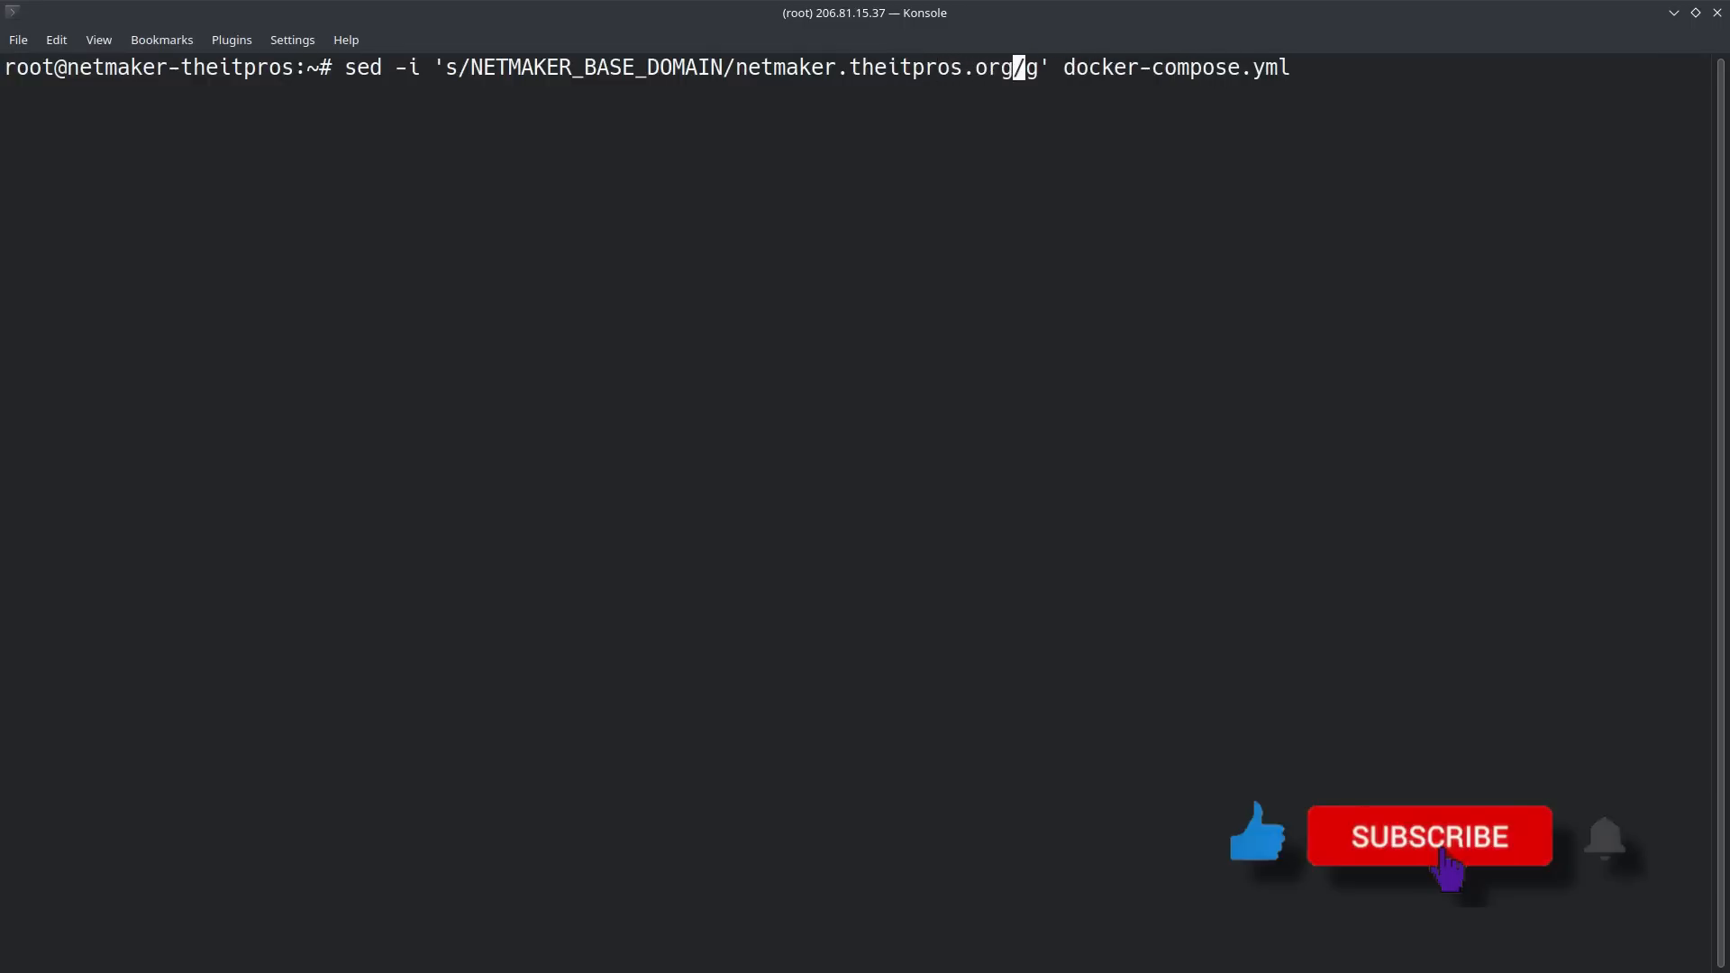
{"action": "key", "text": "Return"}
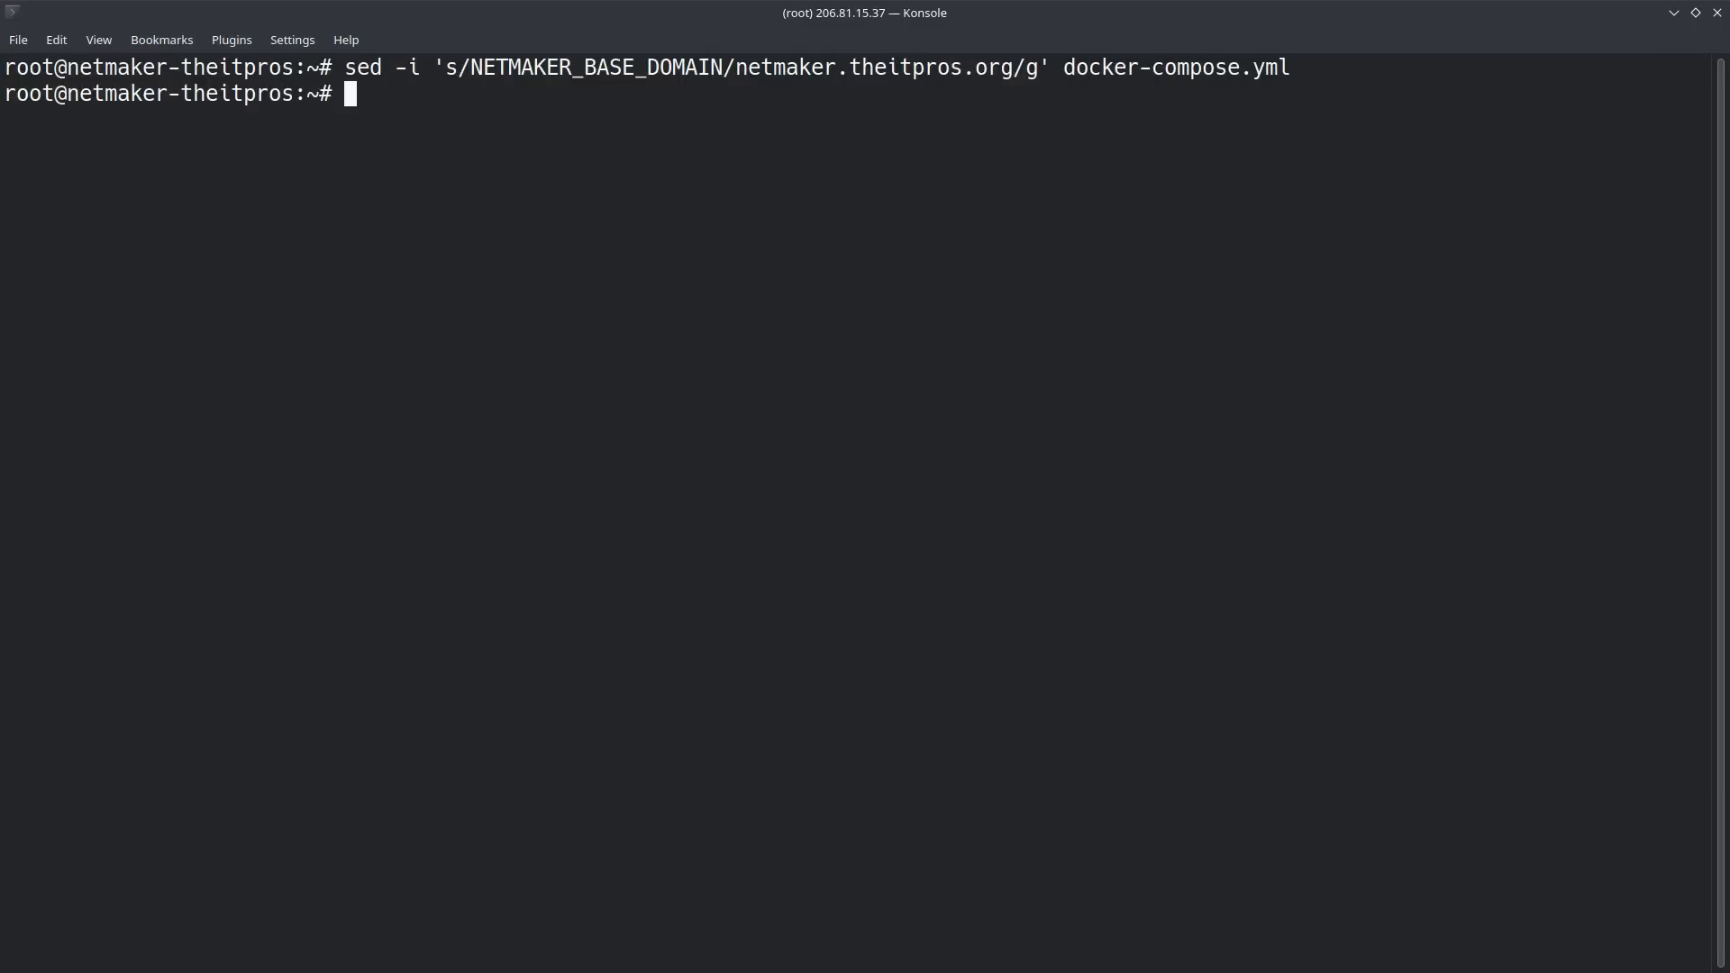
Step: Copy the guide's SERVER_PUBLIC_IP sed command into Konsole and delete its <your server ip> placeholder
{"action": "key", "text": "alt+Tab"}
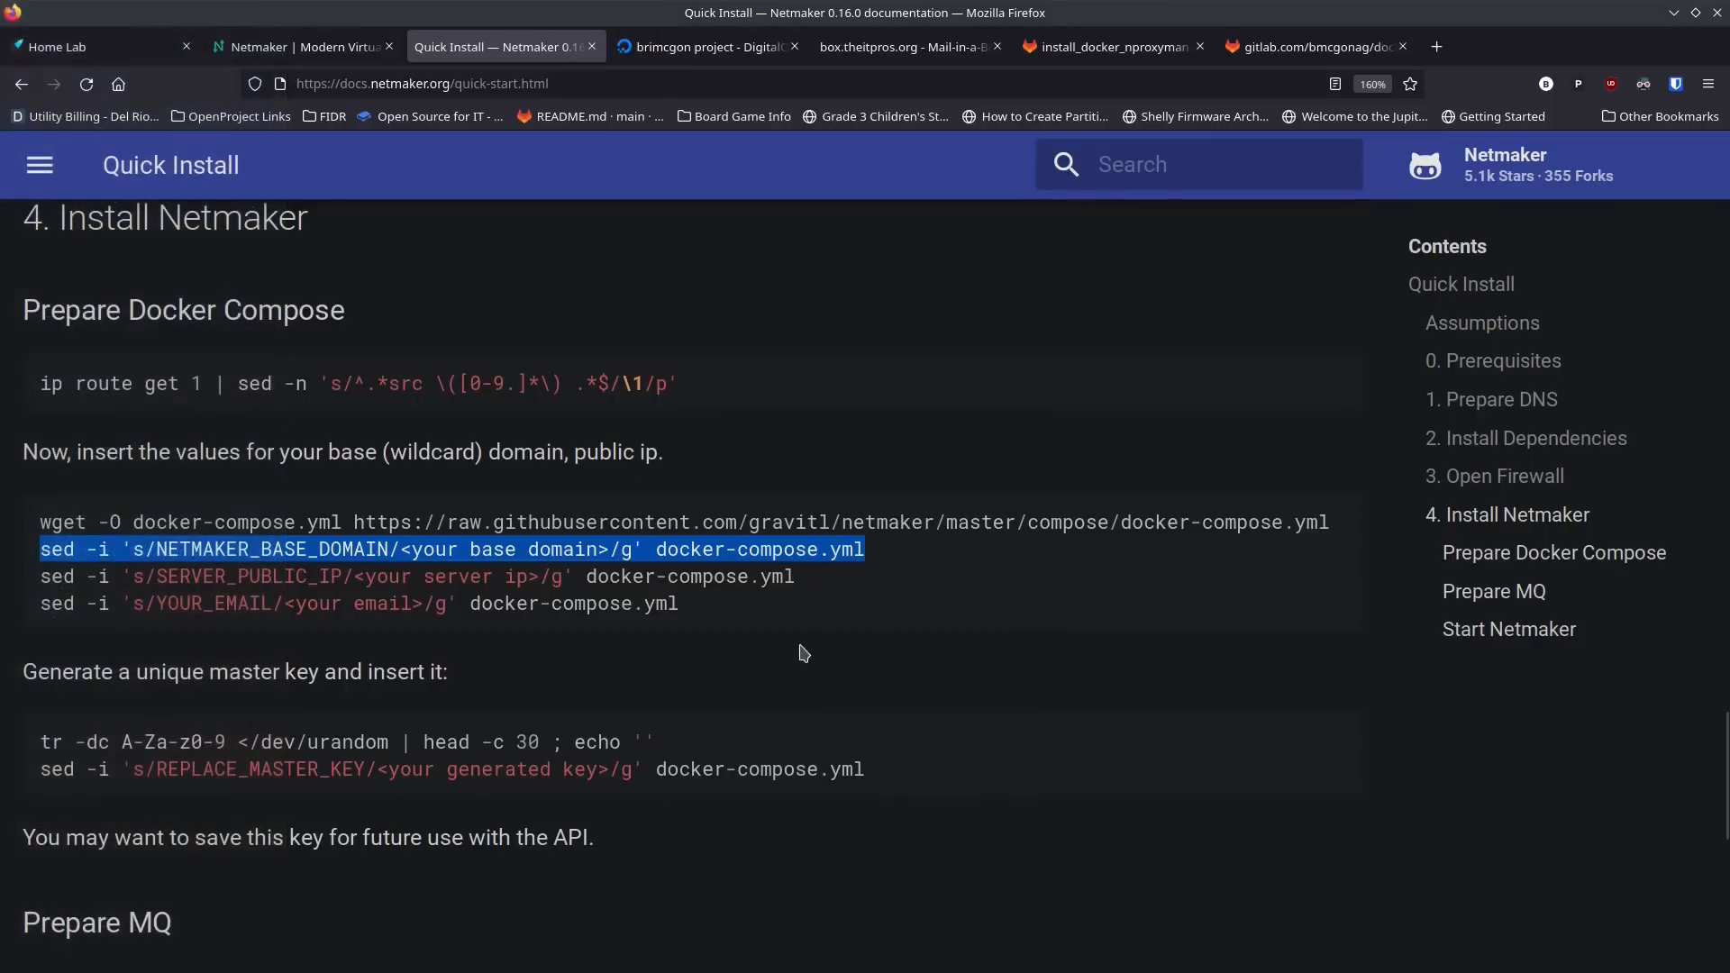
{"action": "left_click_drag", "start_coordinate": [798, 577], "coordinate": [41, 580]}
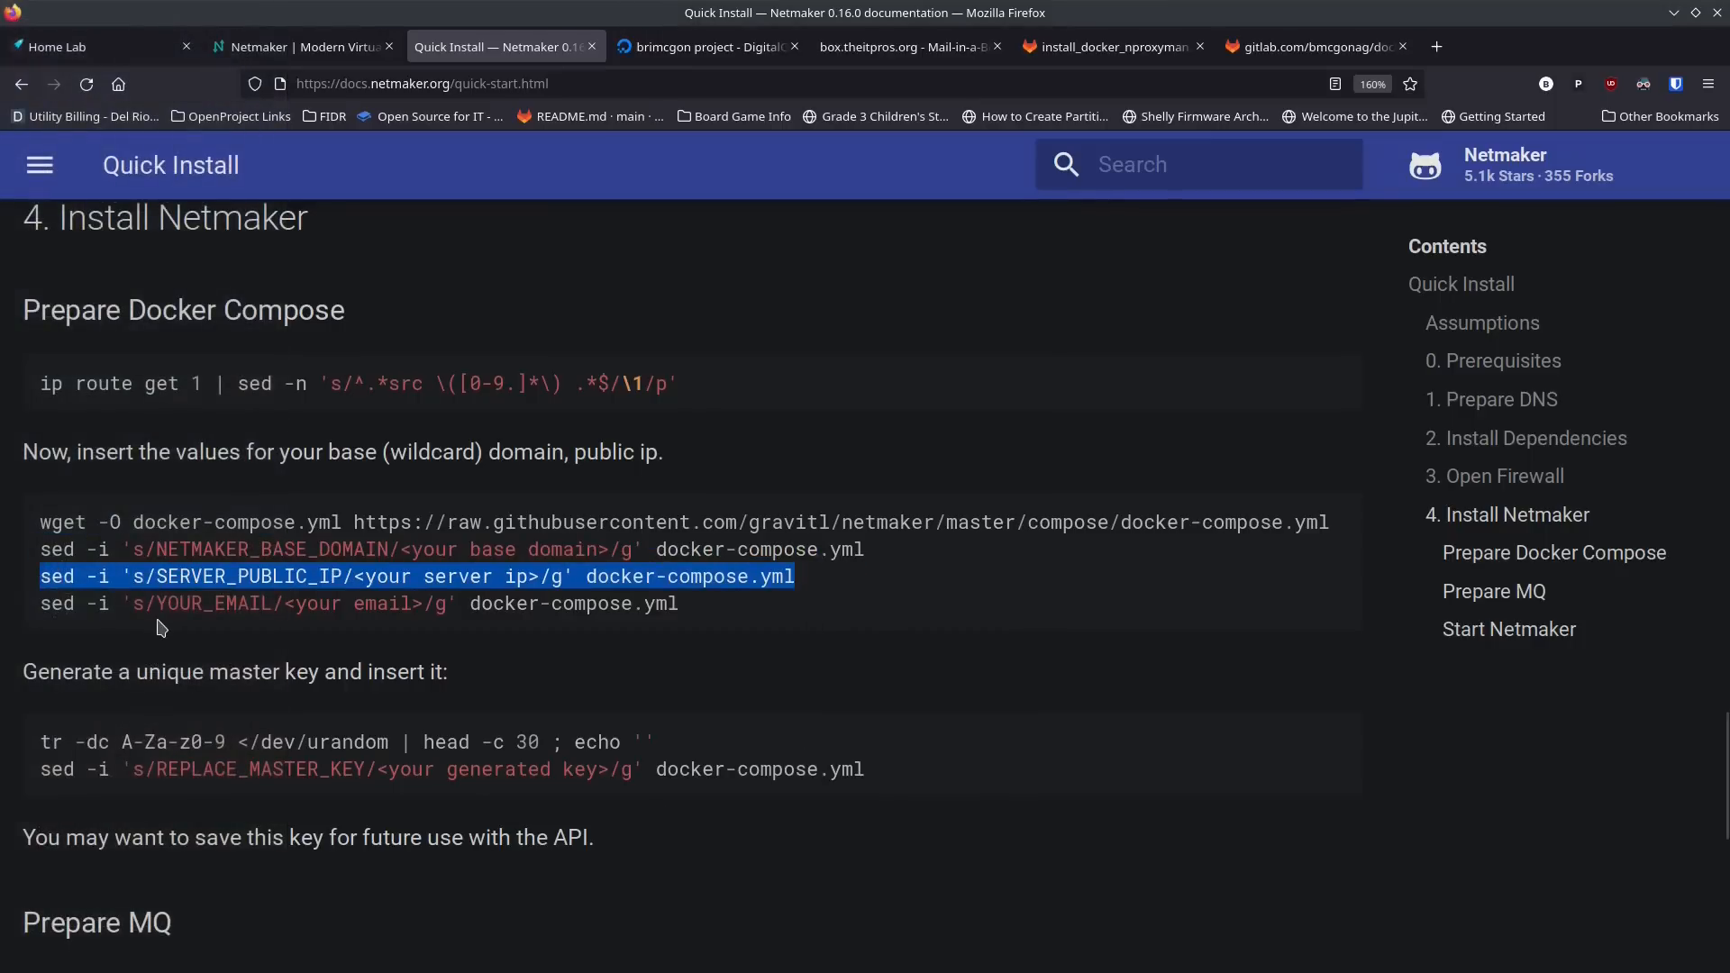
{"action": "key", "text": "alt+Tab"}
{"action": "middle_click", "coordinate": [499, 213]}
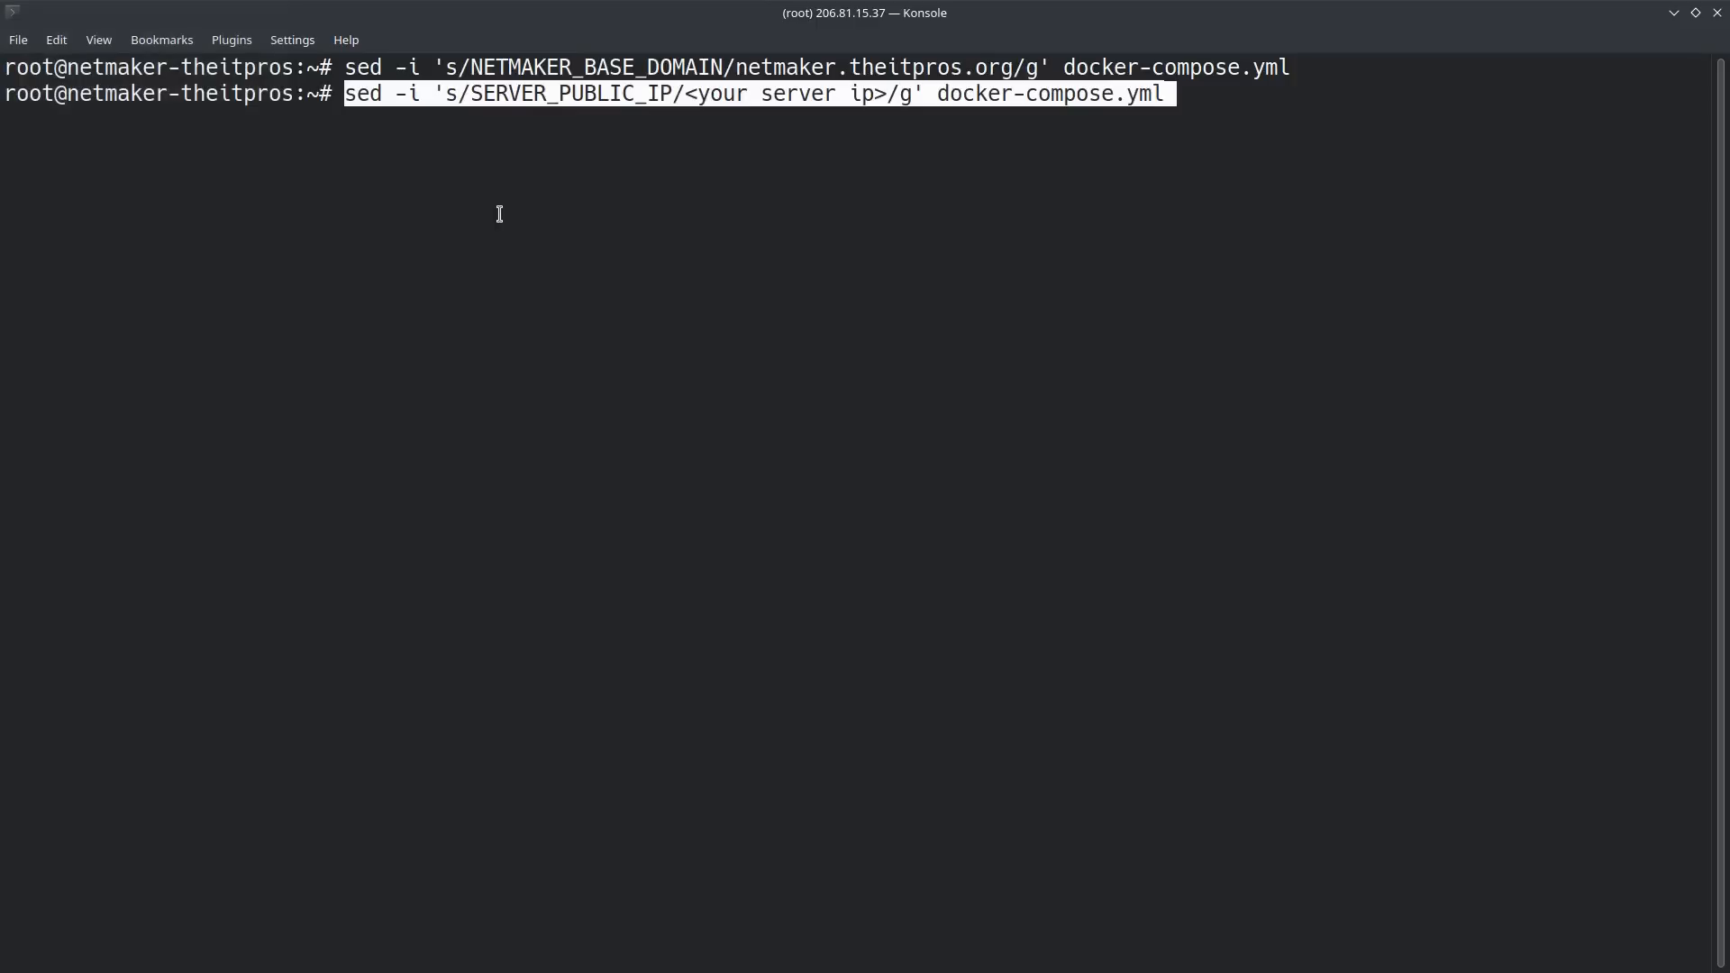
{"action": "key", "text": "Left"}
{"action": "key", "text": "Left"}
{"action": "key", "text": "Left"}
{"action": "key", "text": "Left"}
{"action": "key", "text": "Left"}
{"action": "key", "text": "Left"}
{"action": "key", "text": "Left"}
{"action": "key", "text": "Left"}
{"action": "key", "text": "Left"}
{"action": "key", "text": "Left"}
{"action": "key", "text": "Left"}
{"action": "key", "text": "Left"}
{"action": "key", "text": "Left"}
{"action": "key", "text": "Left"}
{"action": "key", "text": "Left"}
{"action": "key", "text": "Left"}
{"action": "key", "text": "Left"}
{"action": "key", "text": "Left"}
{"action": "key", "text": "Left"}
{"action": "key", "text": "Left"}
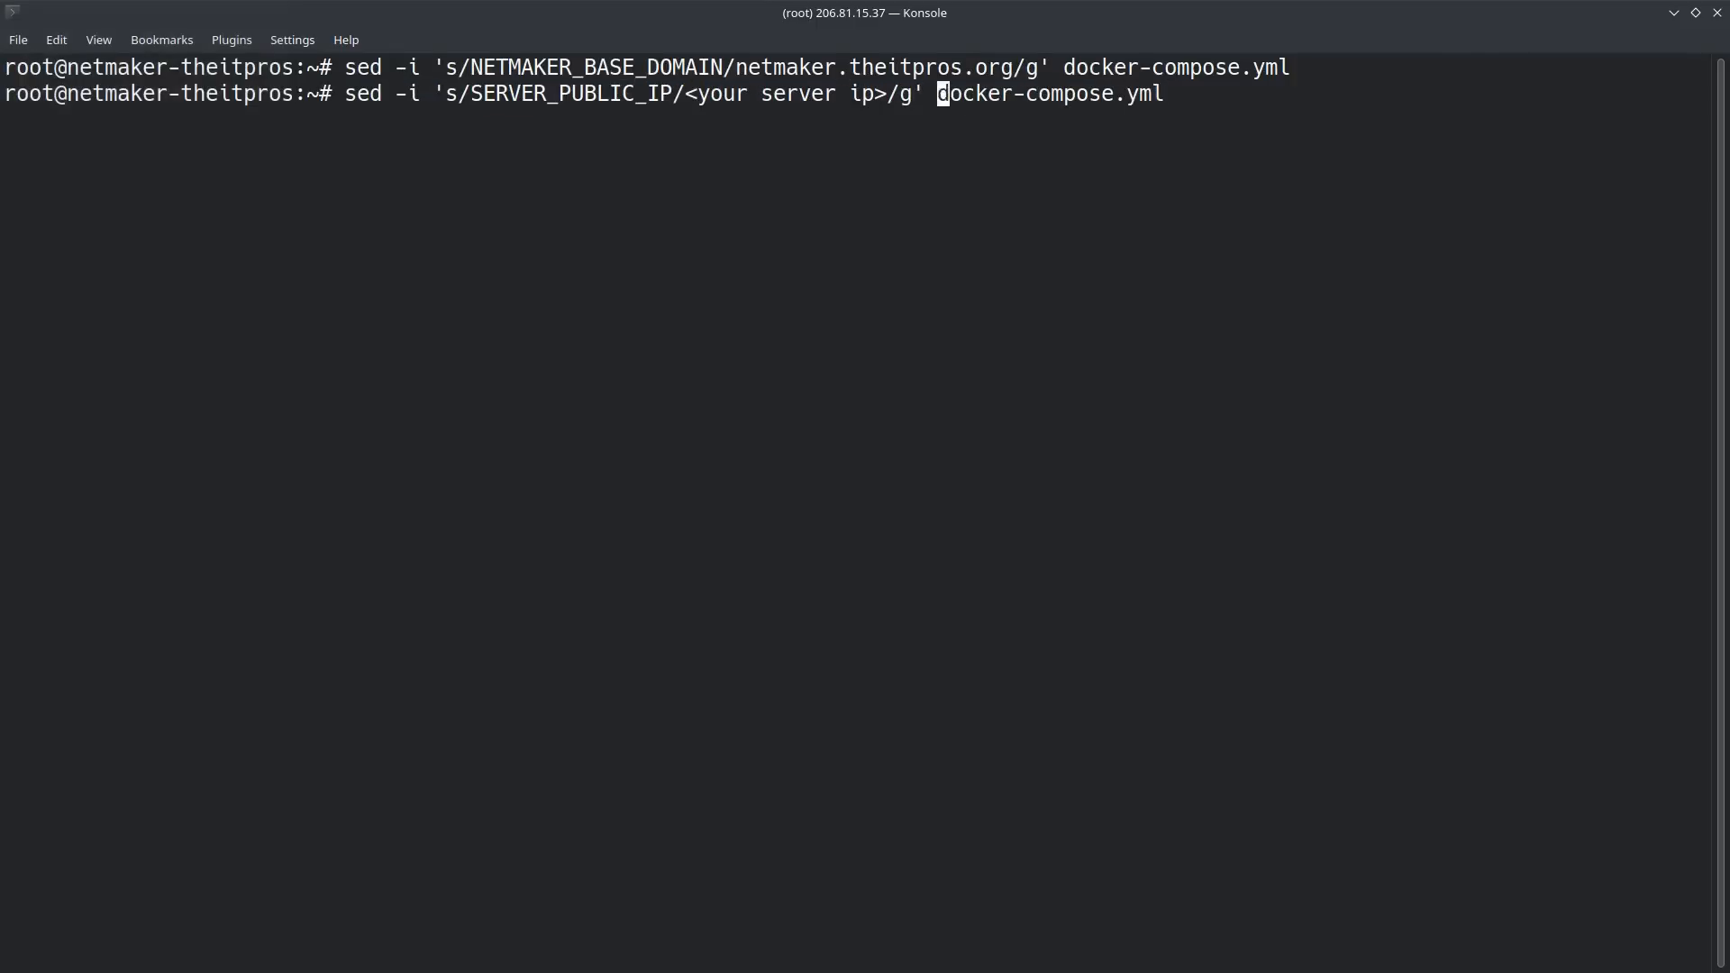
{"action": "key", "text": "Left"}
{"action": "key", "text": "BackSpace"}
{"action": "key", "text": "BackSpace"}
{"action": "key", "text": "BackSpace"}
{"action": "key", "text": "BackSpace"}
{"action": "key", "text": "BackSpace"}
{"action": "key", "text": "BackSpace"}
{"action": "key", "text": "BackSpace"}
{"action": "key", "text": "BackSpace"}
{"action": "key", "text": "BackSpace"}
{"action": "key", "text": "BackSpace"}
{"action": "key", "text": "BackSpace"}
{"action": "key", "text": "BackSpace"}
{"action": "key", "text": "BackSpace"}
{"action": "key", "text": "BackSpace"}
{"action": "key", "text": "BackSpace"}
{"action": "key", "text": "BackSpace"}
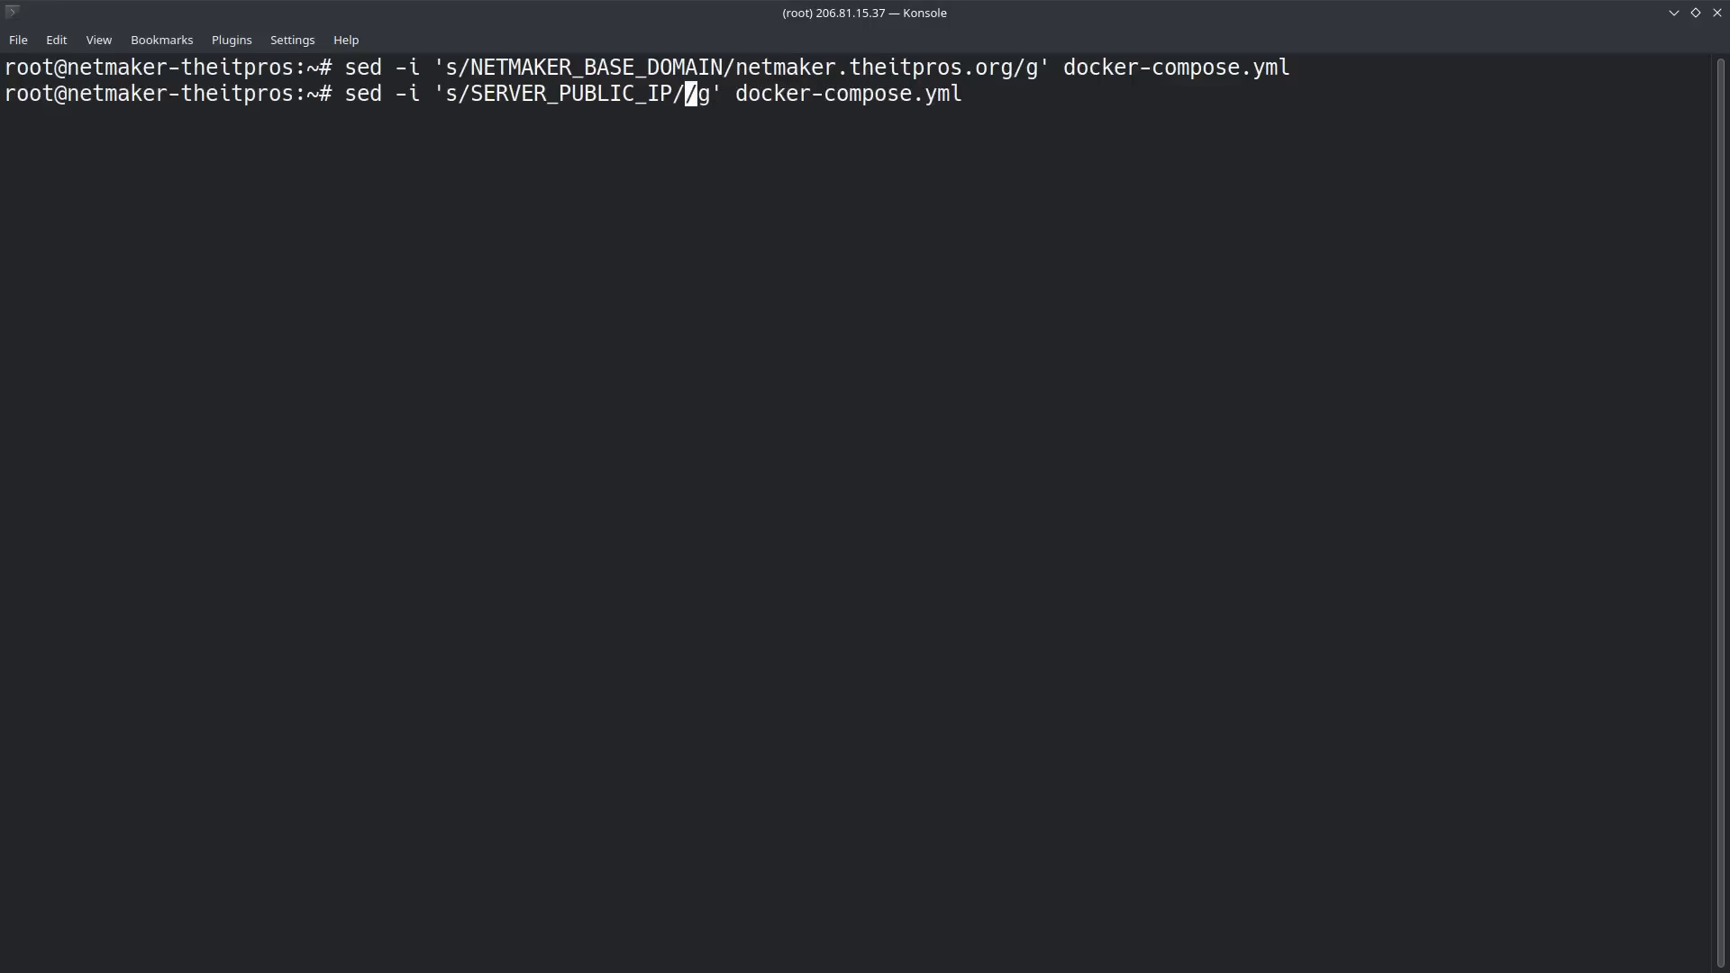
Step: Switch to the DigitalOcean project page in Firefox and copy the netmaker-theitpros Droplet's IP address
{"action": "key", "text": "alt+Tab"}
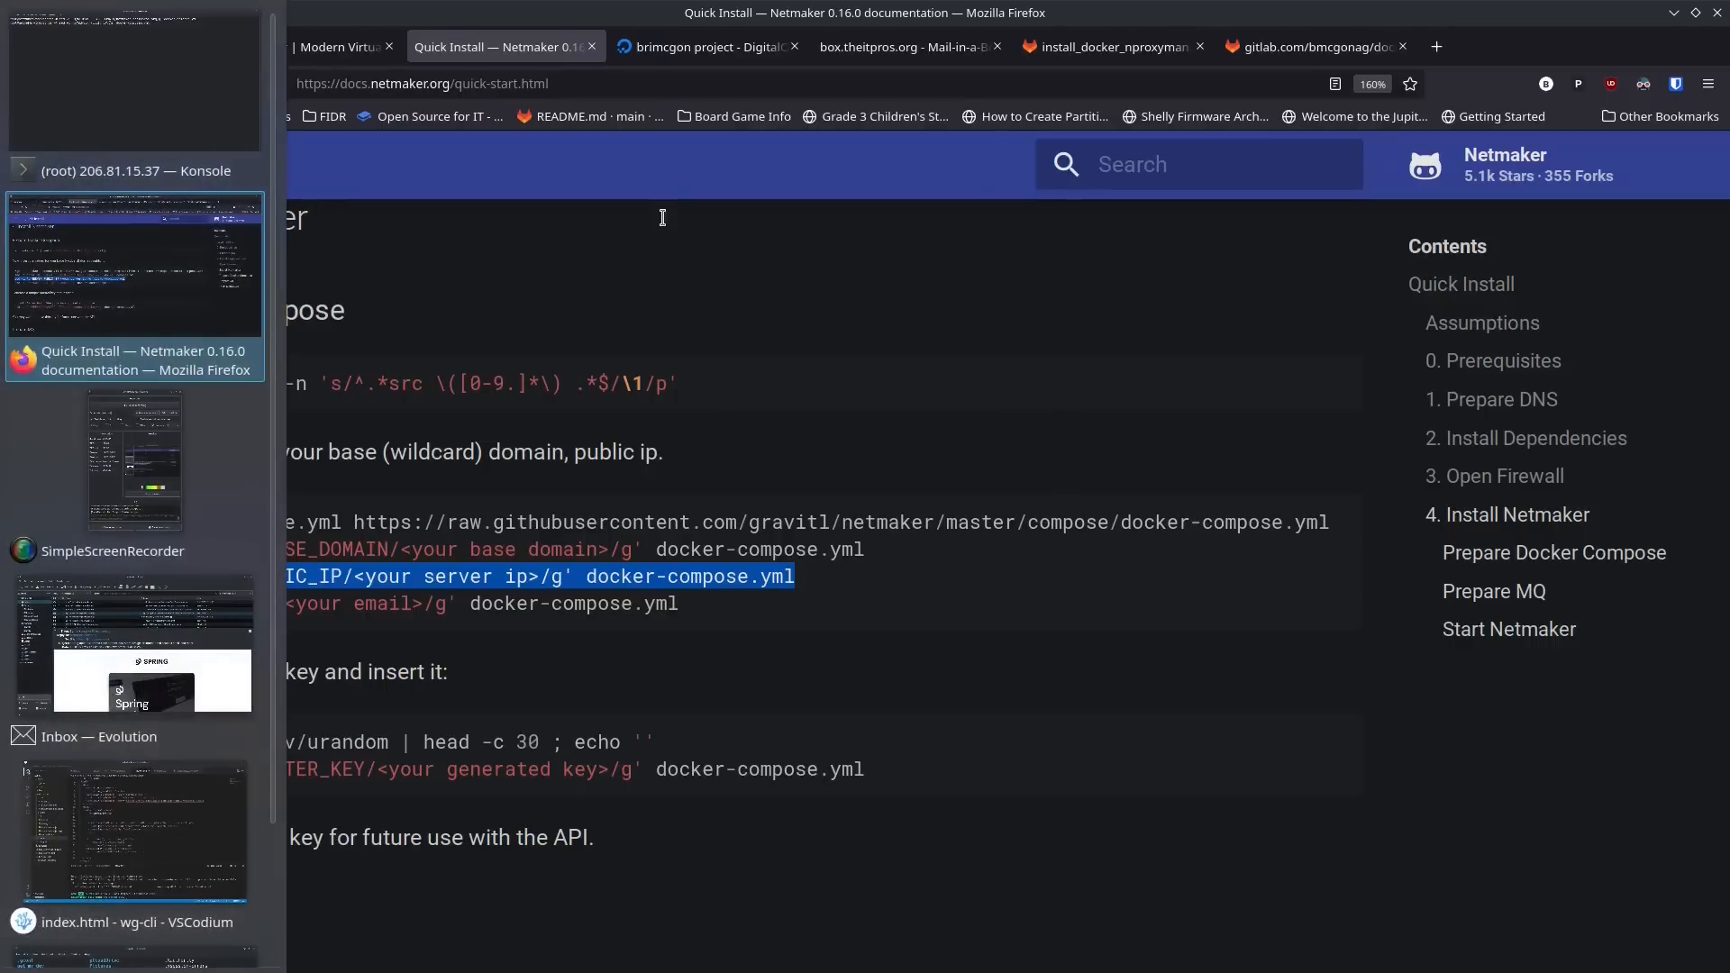
{"action": "left_click", "coordinate": [733, 46]}
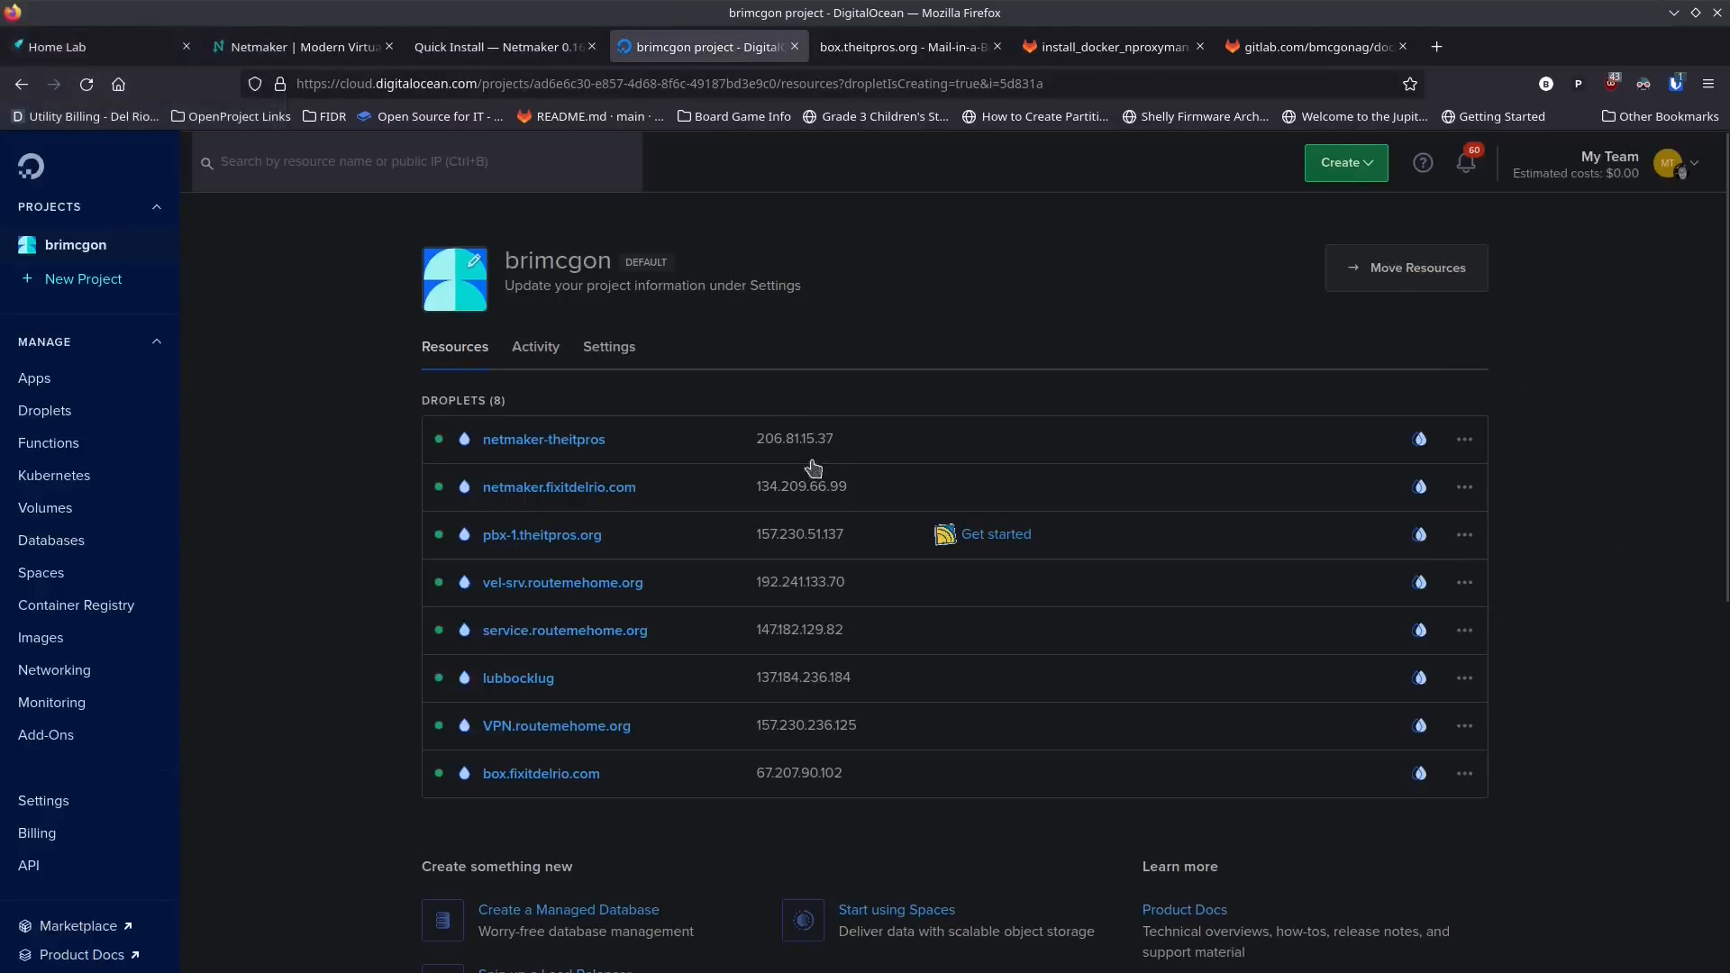
{"action": "left_click", "coordinate": [860, 449]}
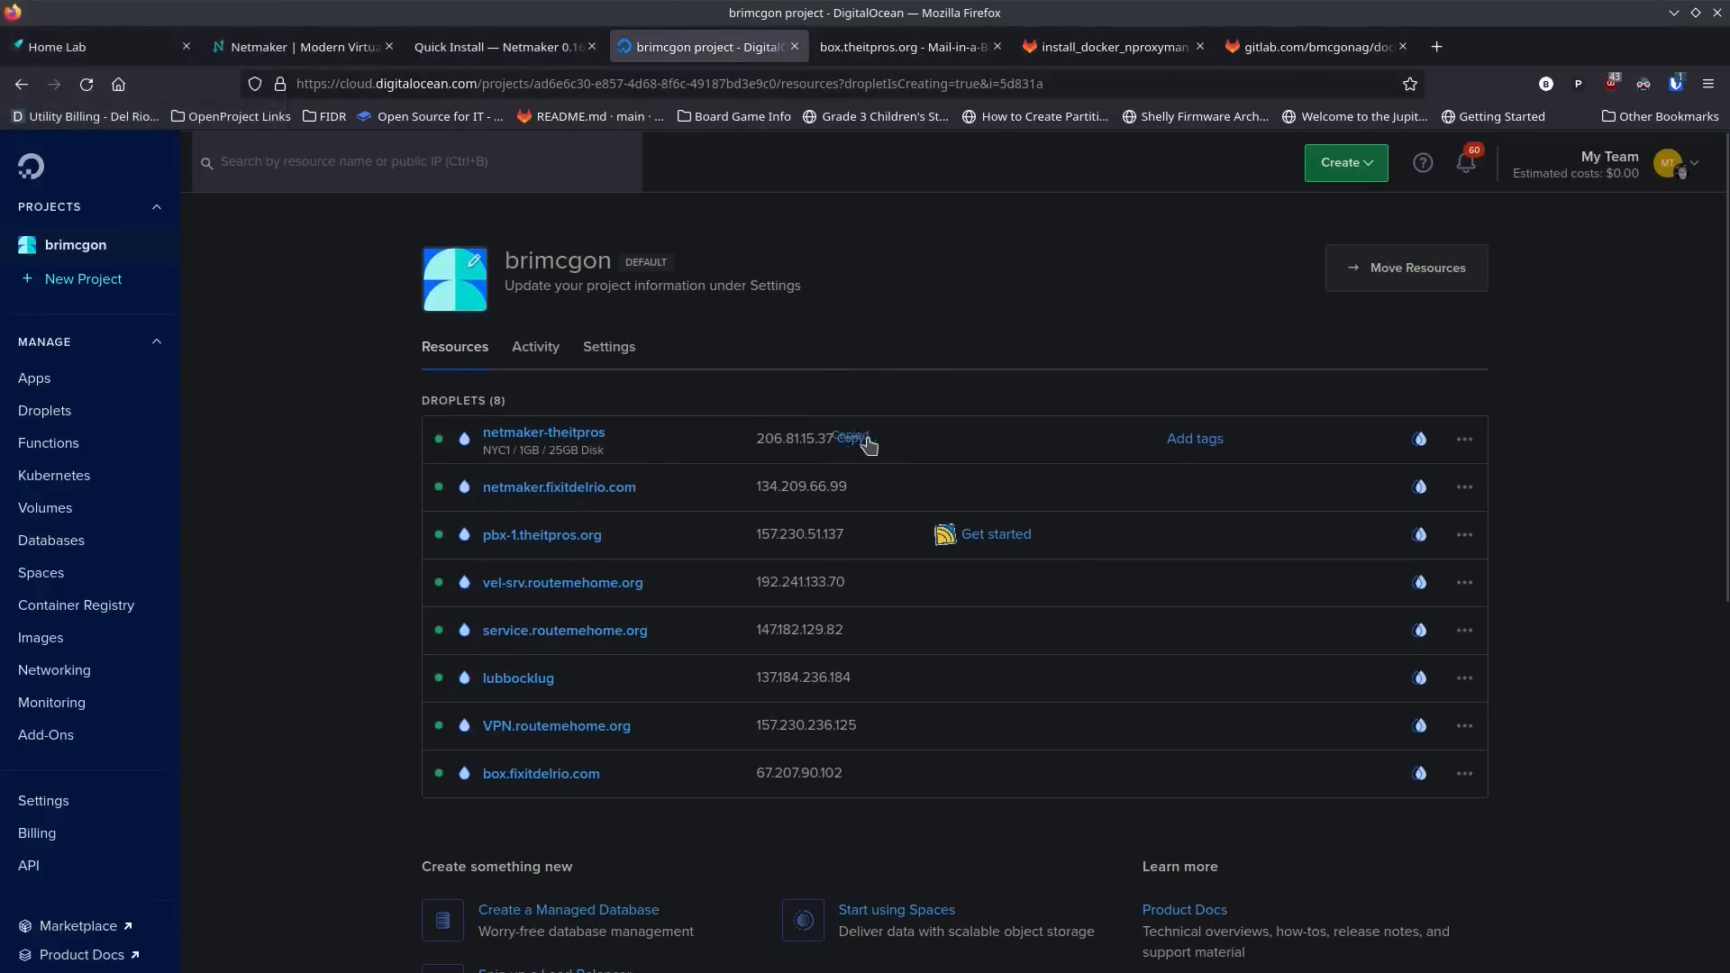
Step: Switch to Konsole, insert the Droplet's IP 206.81.15.37 into the SERVER_PUBLIC_IP sed command and run it on docker-compose.yml
{"action": "key", "text": "alt+Tab"}
{"action": "type", "text": "206.81.15.37"}
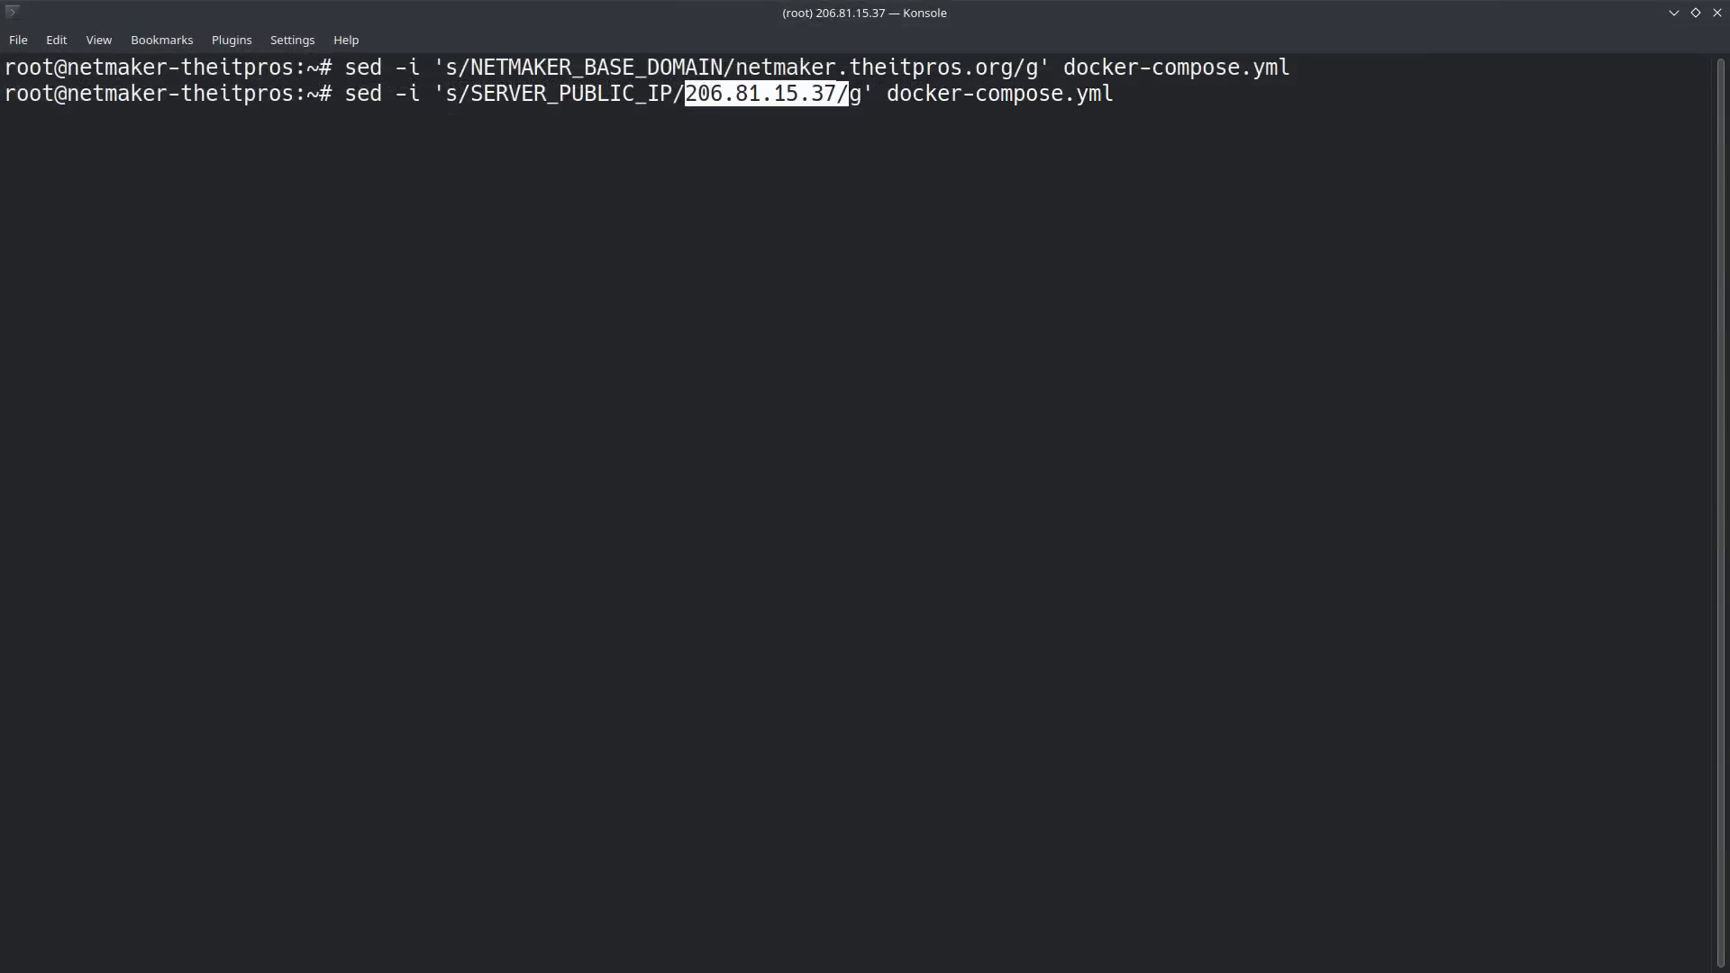
{"action": "key", "text": "Return"}
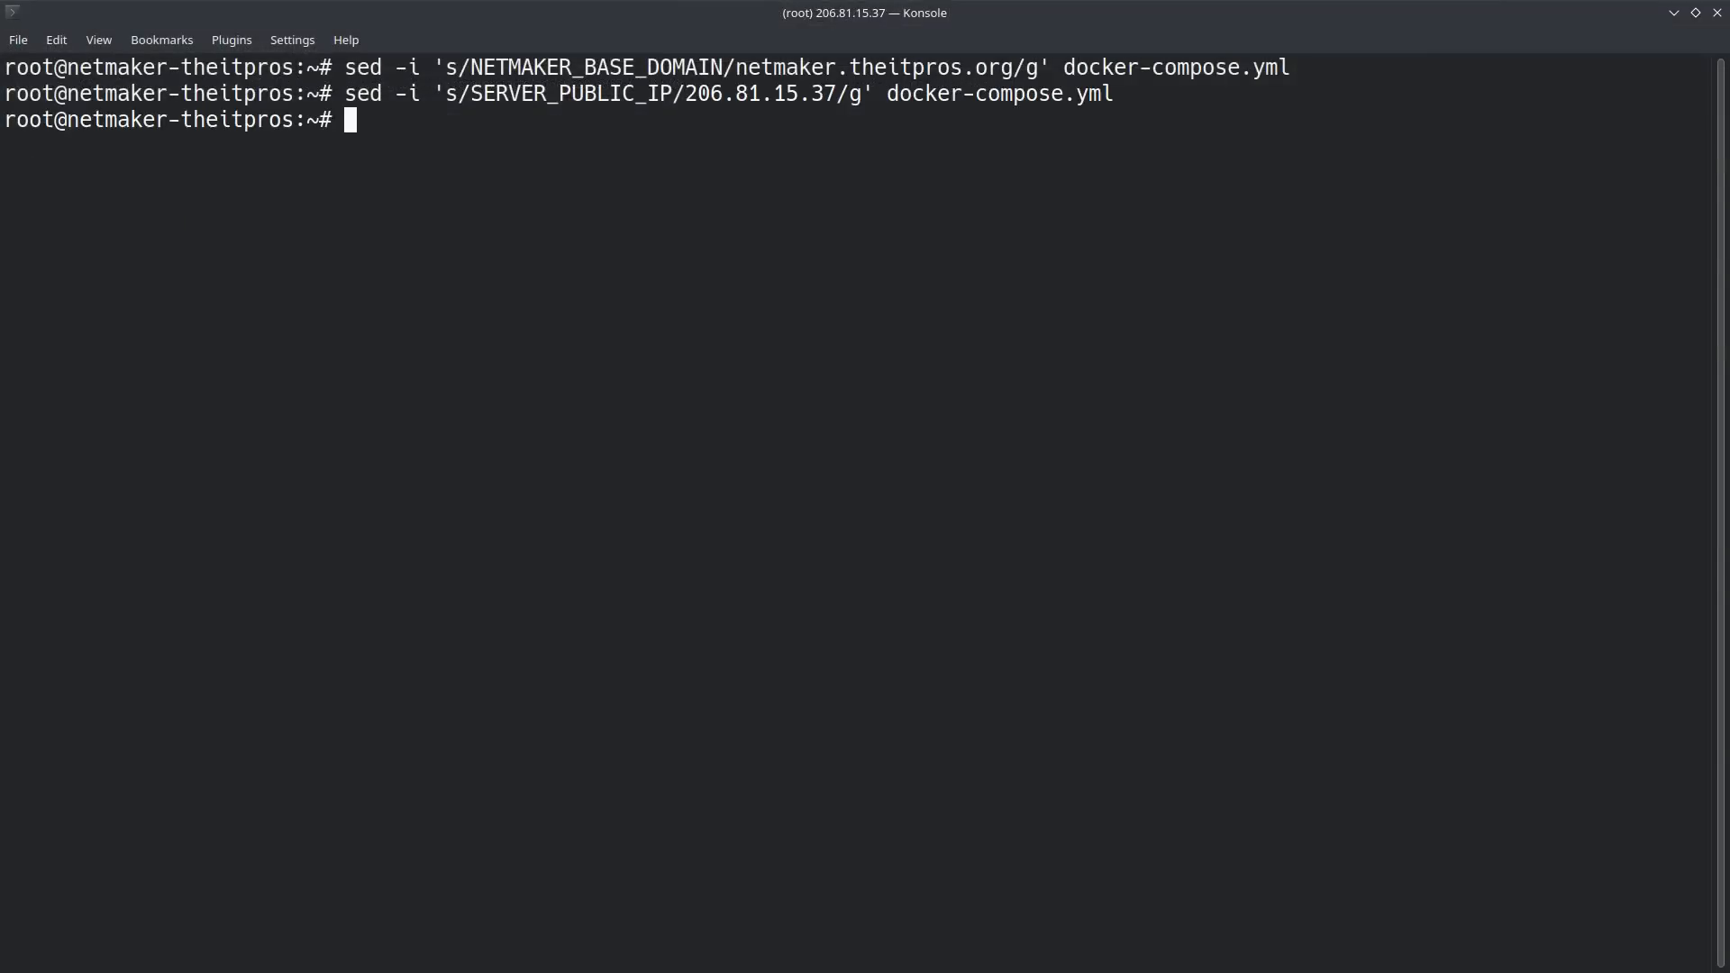
Step: Copy the guide's YOUR_EMAIL sed command from Firefox into Konsole, replace its placeholder with the administrator's e-mail address, and run it
{"action": "key", "text": "alt+Tab"}
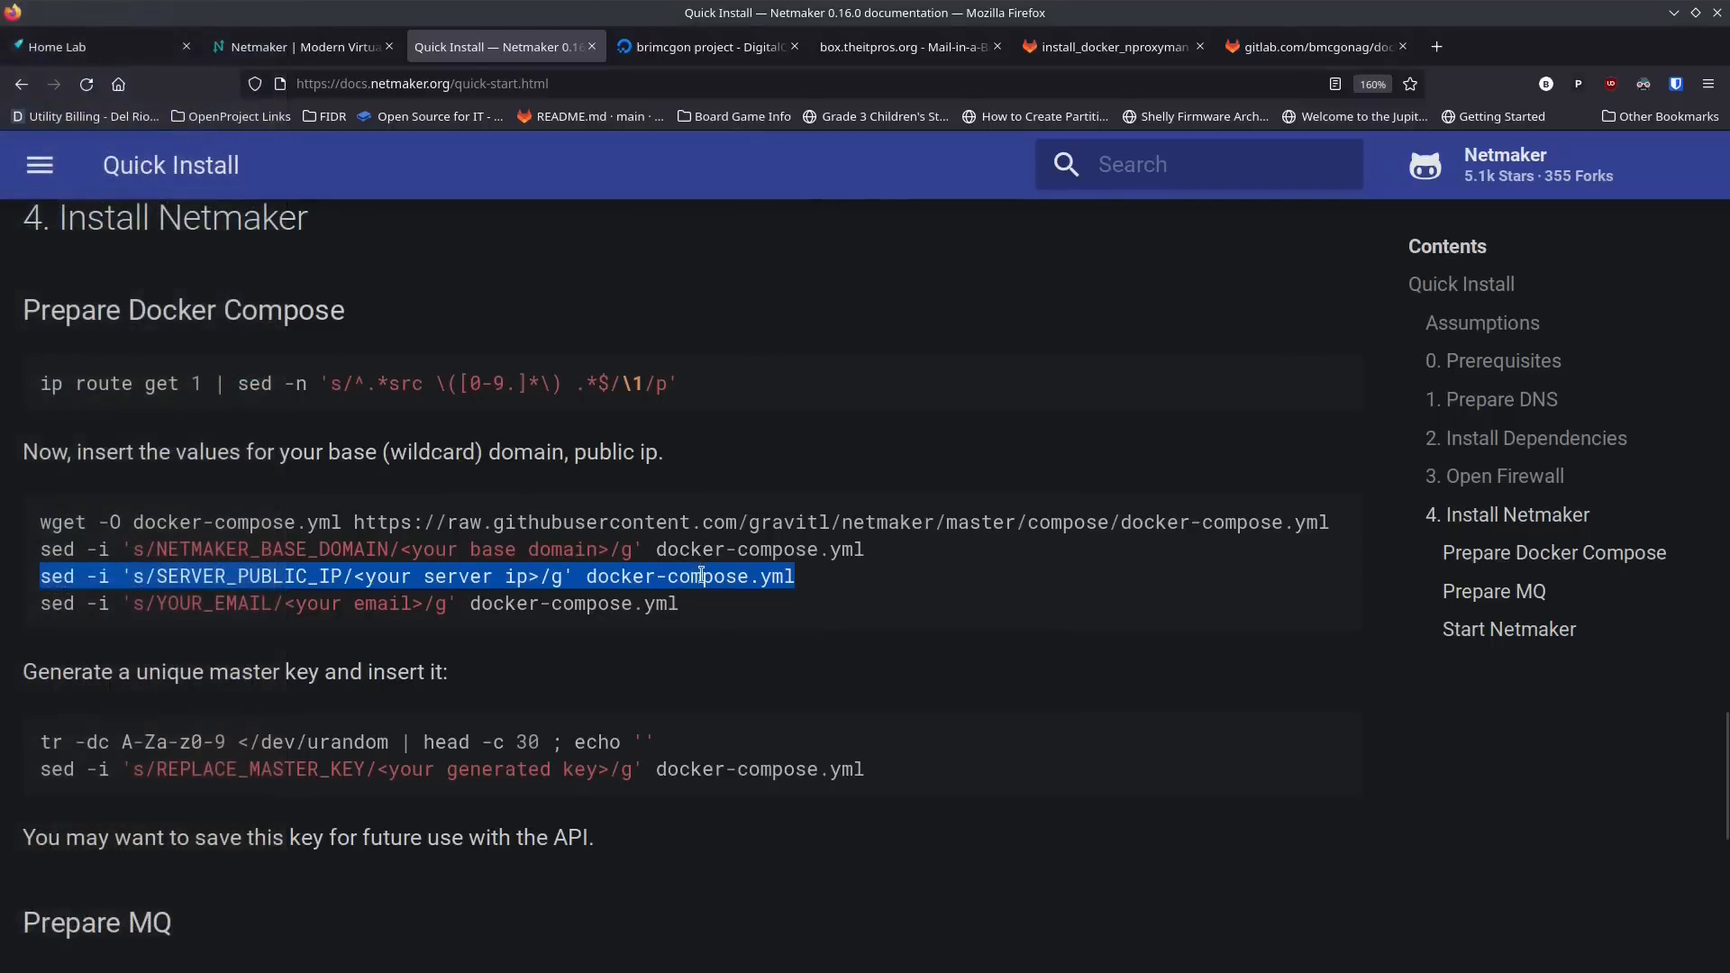
{"action": "left_click_drag", "start_coordinate": [684, 604], "coordinate": [22, 602]}
{"action": "key", "text": "ctrl+c"}
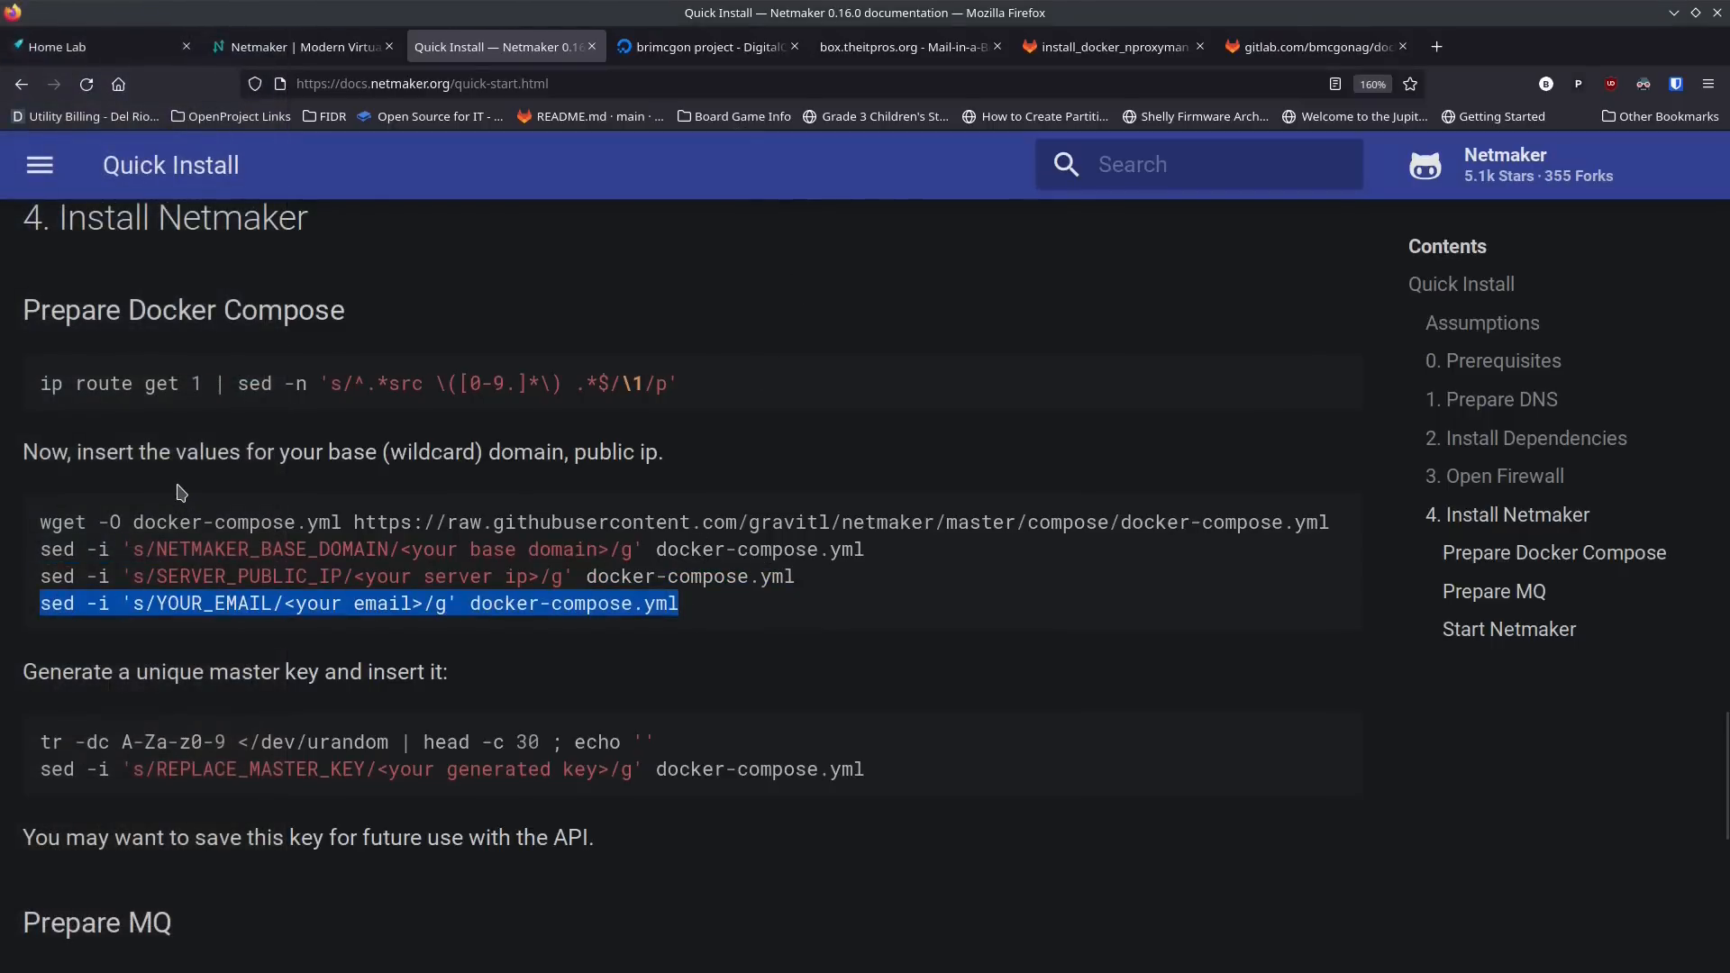
{"action": "key", "text": "alt+Tab"}
{"action": "middle_click", "coordinate": [568, 198]}
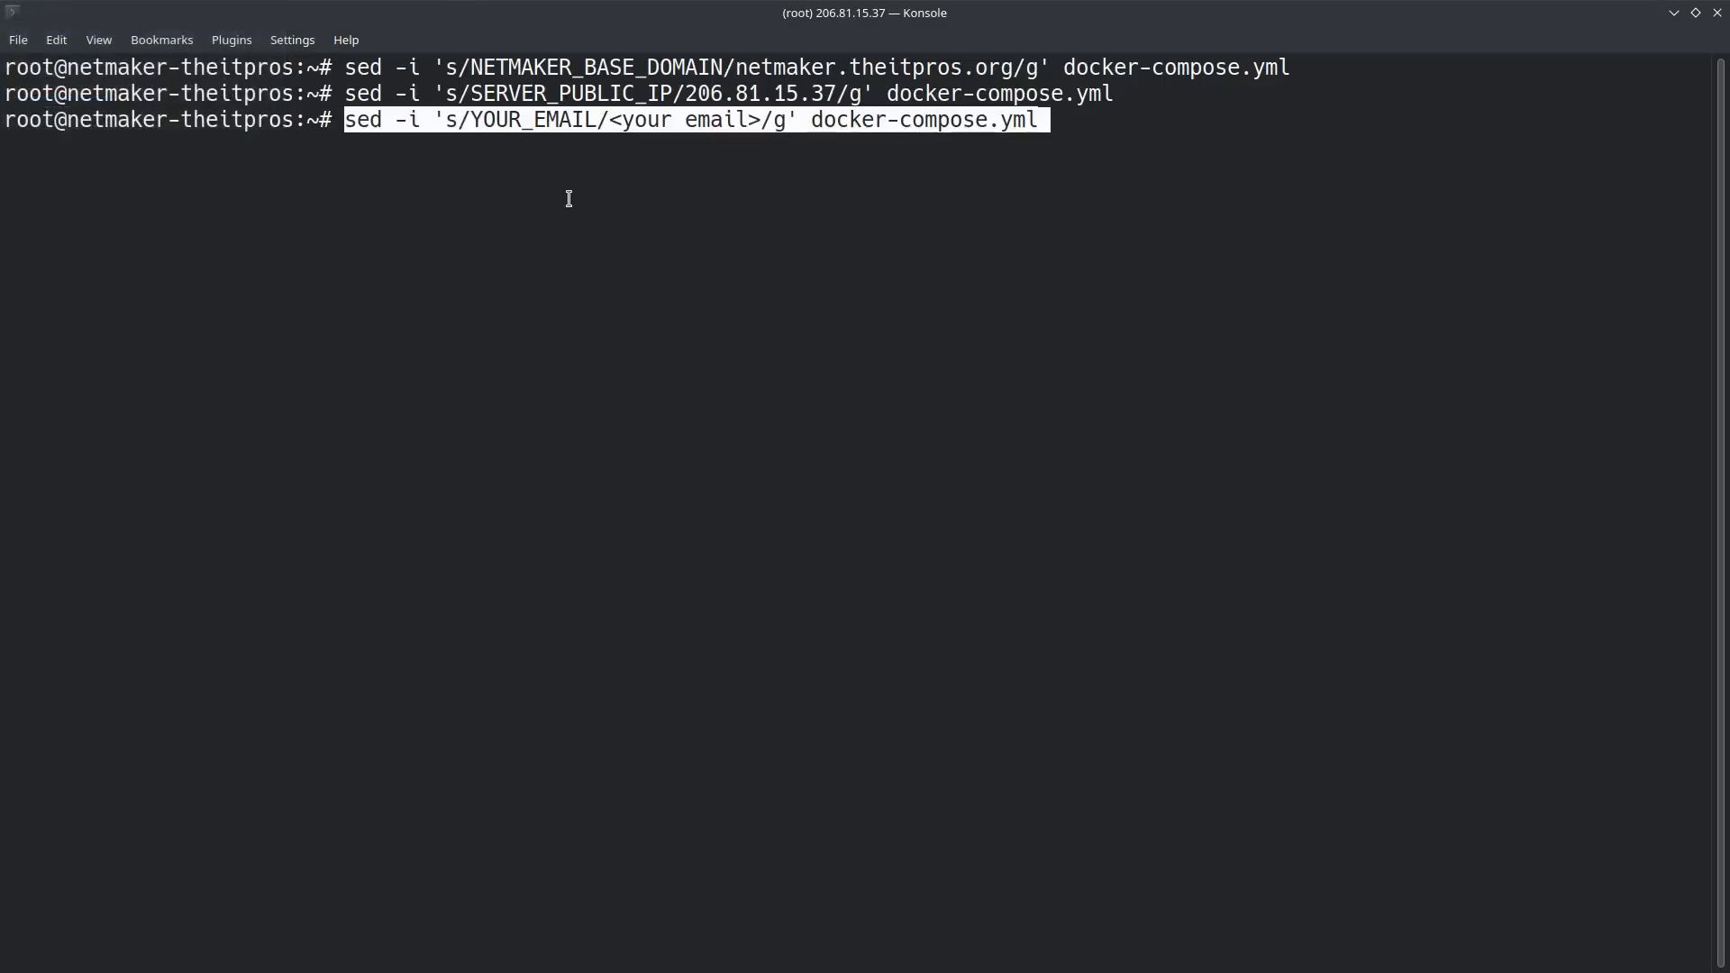
{"action": "key", "text": "Left"}
{"action": "key", "text": "Left"}
{"action": "key", "text": "Left"}
{"action": "key", "text": "Left"}
{"action": "key", "text": "Left"}
{"action": "key", "text": "Left"}
{"action": "key", "text": "Left"}
{"action": "key", "text": "Left"}
{"action": "key", "text": "Left"}
{"action": "key", "text": "Left"}
{"action": "key", "text": "Left"}
{"action": "key", "text": "Left"}
{"action": "key", "text": "Left"}
{"action": "key", "text": "Left"}
{"action": "key", "text": "Left"}
{"action": "key", "text": "Left"}
{"action": "key", "text": "Left"}
{"action": "key", "text": "Left"}
{"action": "key", "text": "Left"}
{"action": "key", "text": "Left"}
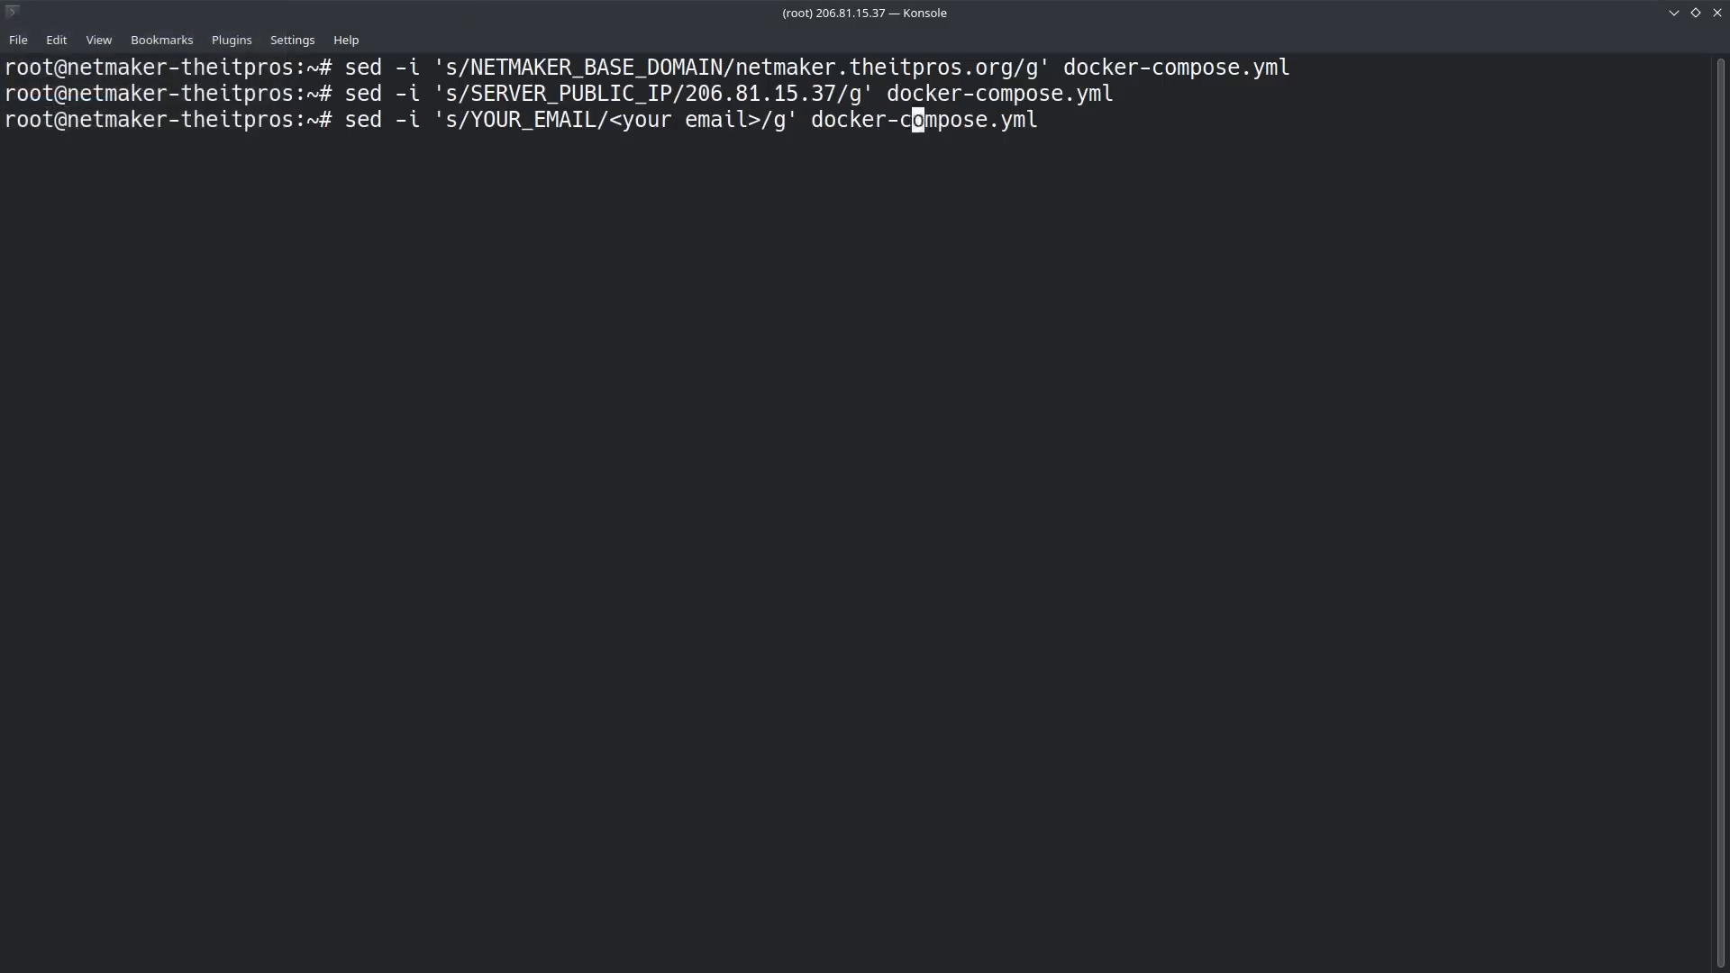
{"action": "key", "text": "BackSpace"}
{"action": "key", "text": "BackSpace"}
{"action": "key", "text": "BackSpace"}
{"action": "key", "text": "BackSpace"}
{"action": "key", "text": "BackSpace"}
{"action": "key", "text": "BackSpace"}
{"action": "key", "text": "BackSpace"}
{"action": "key", "text": "BackSpace"}
{"action": "key", "text": "BackSpace"}
{"action": "key", "text": "BackSpace"}
{"action": "key", "text": "BackSpace"}
{"action": "key", "text": "BackSpace"}
{"action": "key", "text": "Return"}
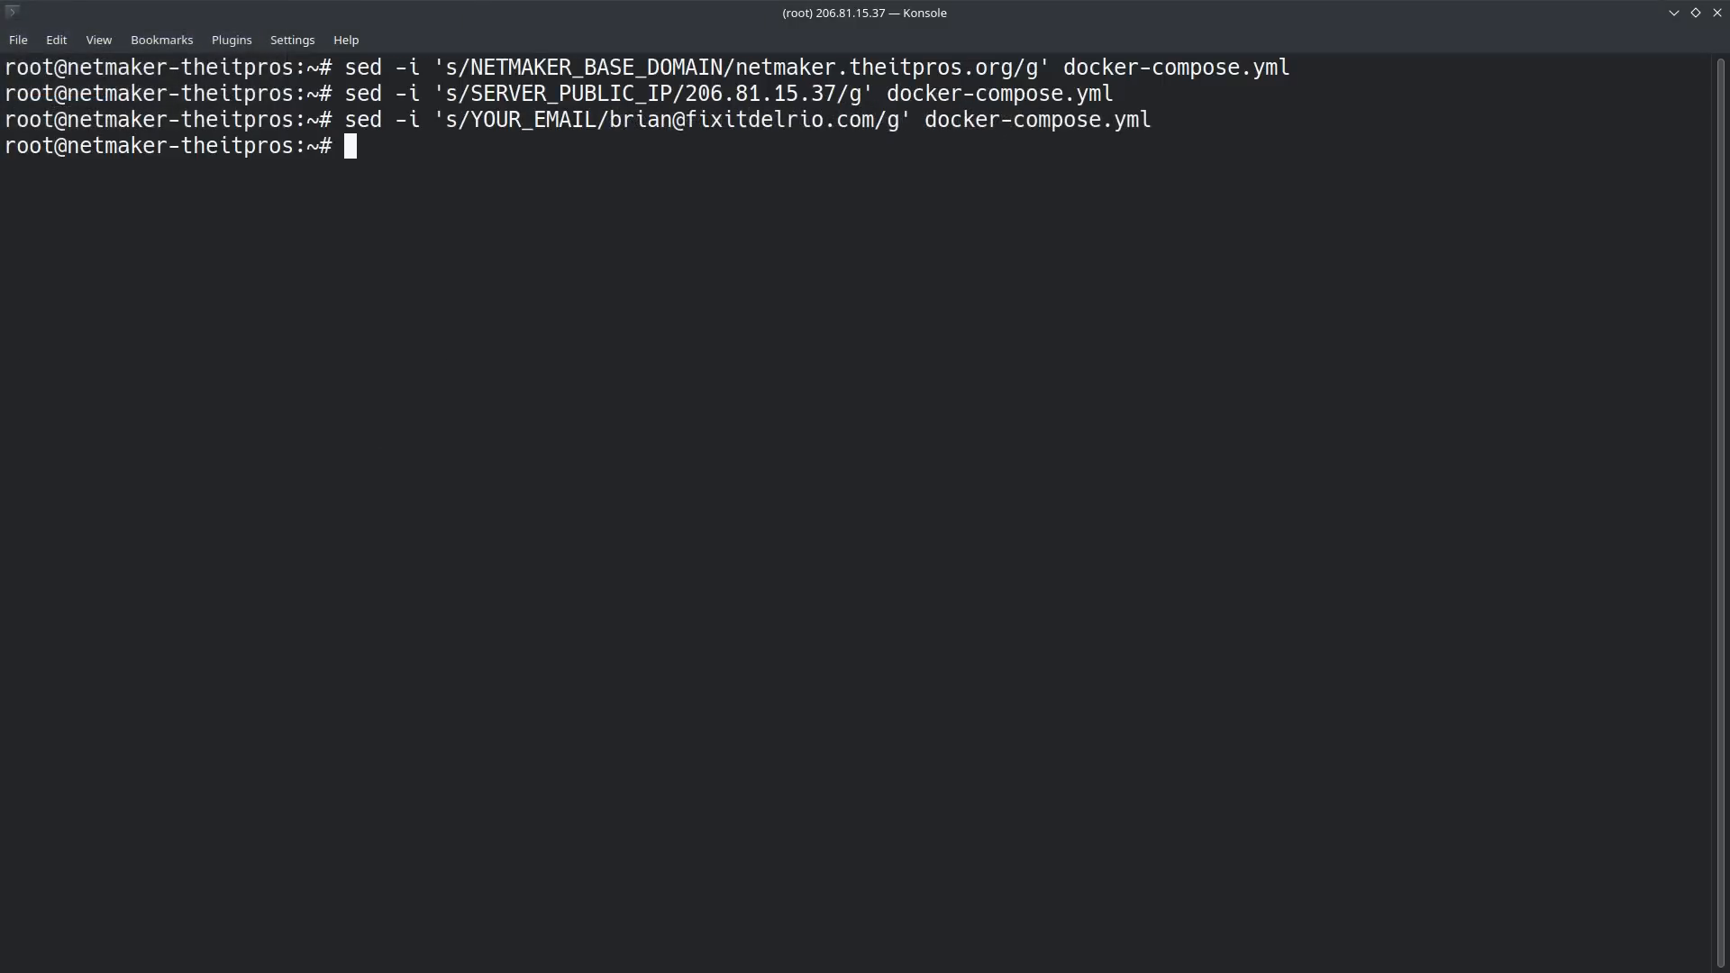
Step: Copy the guide's tr command from Firefox into Konsole and run it to generate a 30-character master key
{"action": "key", "text": "alt+Tab"}
{"action": "scroll", "coordinate": [374, 572], "scroll_direction": "down", "scroll_amount": 3}
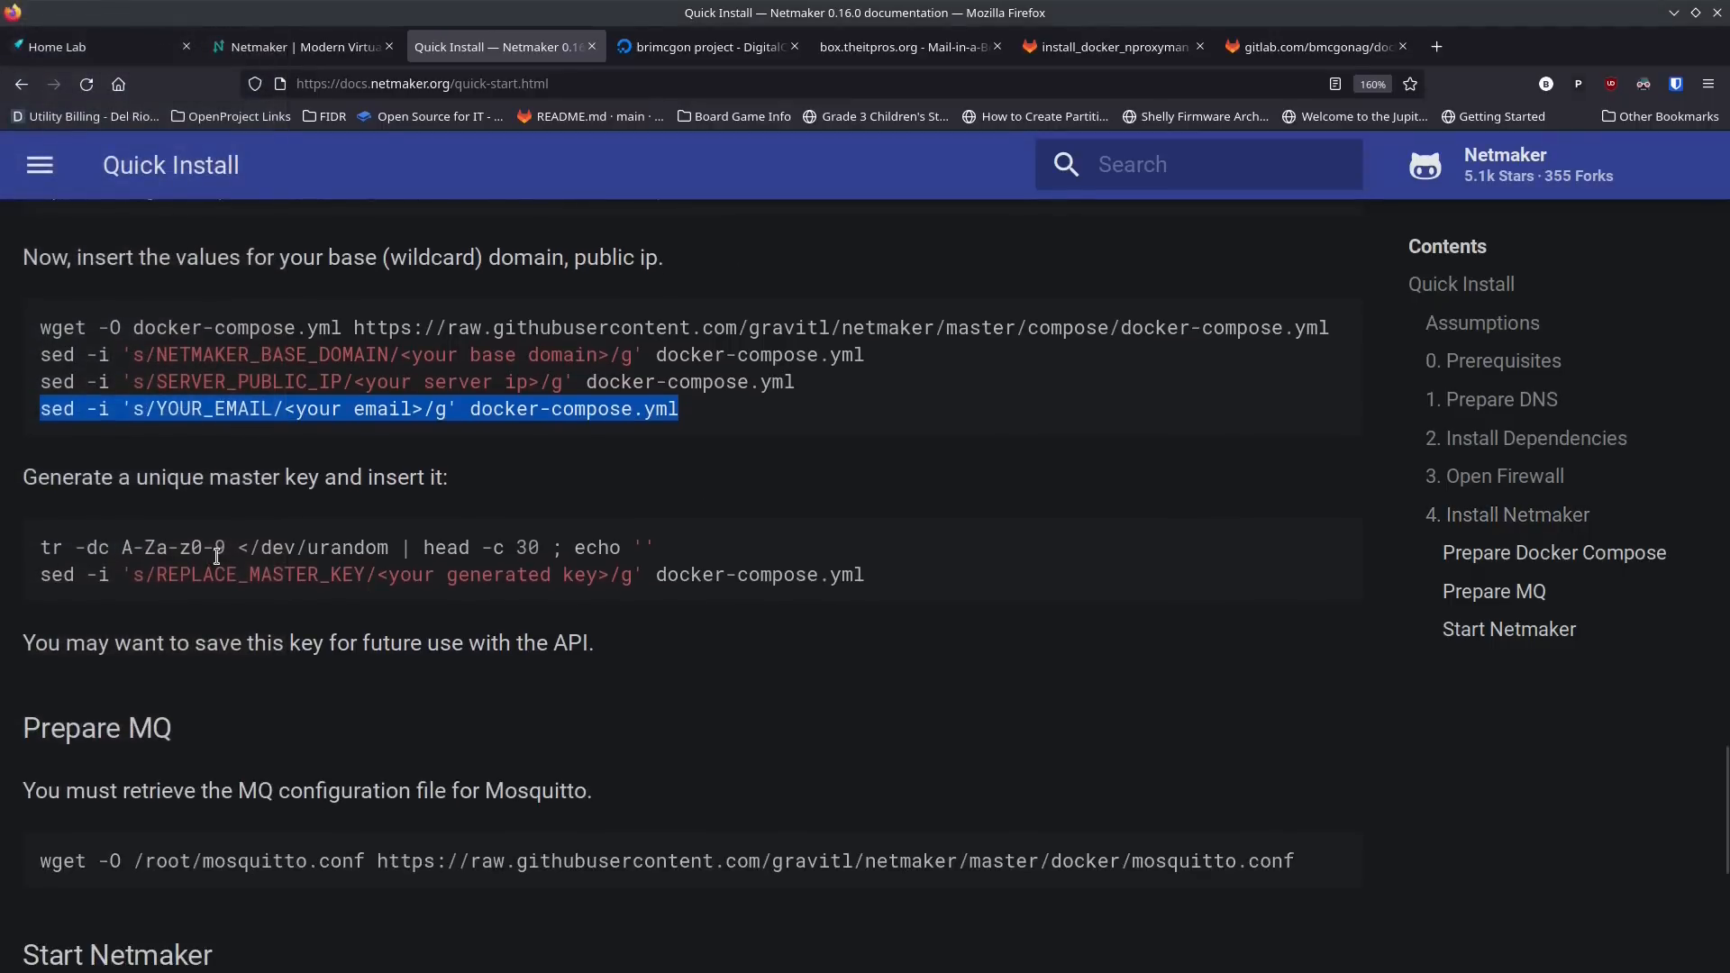
{"action": "left_click_drag", "start_coordinate": [657, 550], "coordinate": [38, 563]}
{"action": "key", "text": "ctrl+c"}
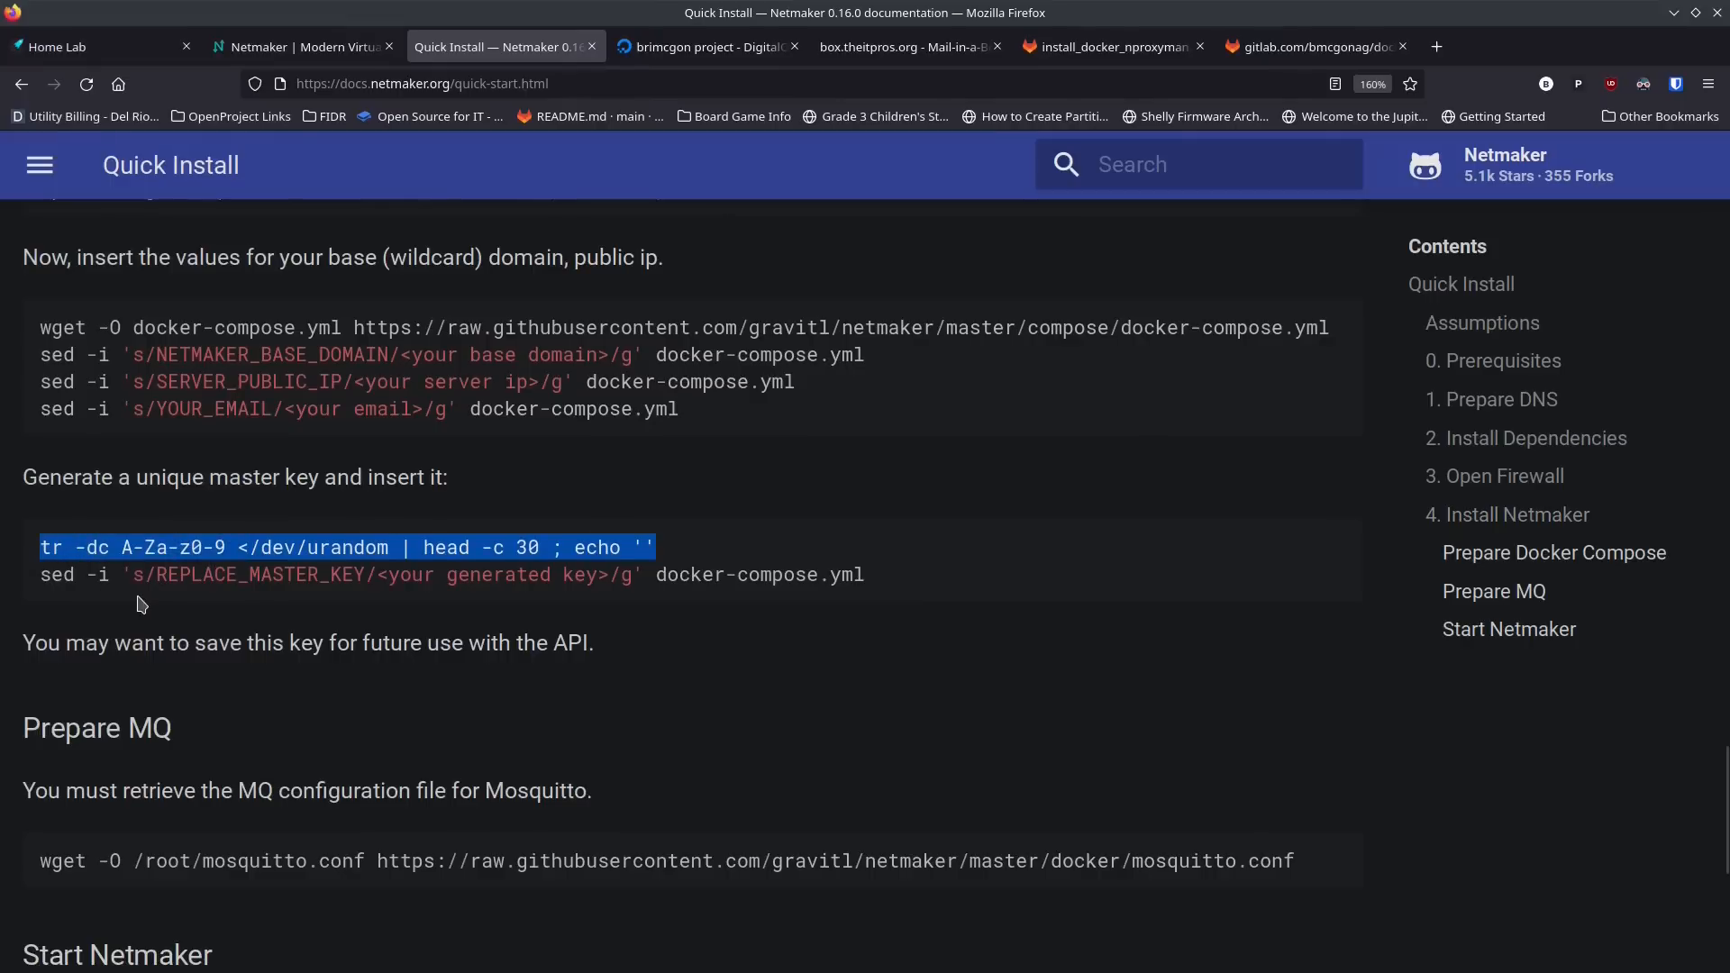
{"action": "key", "text": "alt+Tab"}
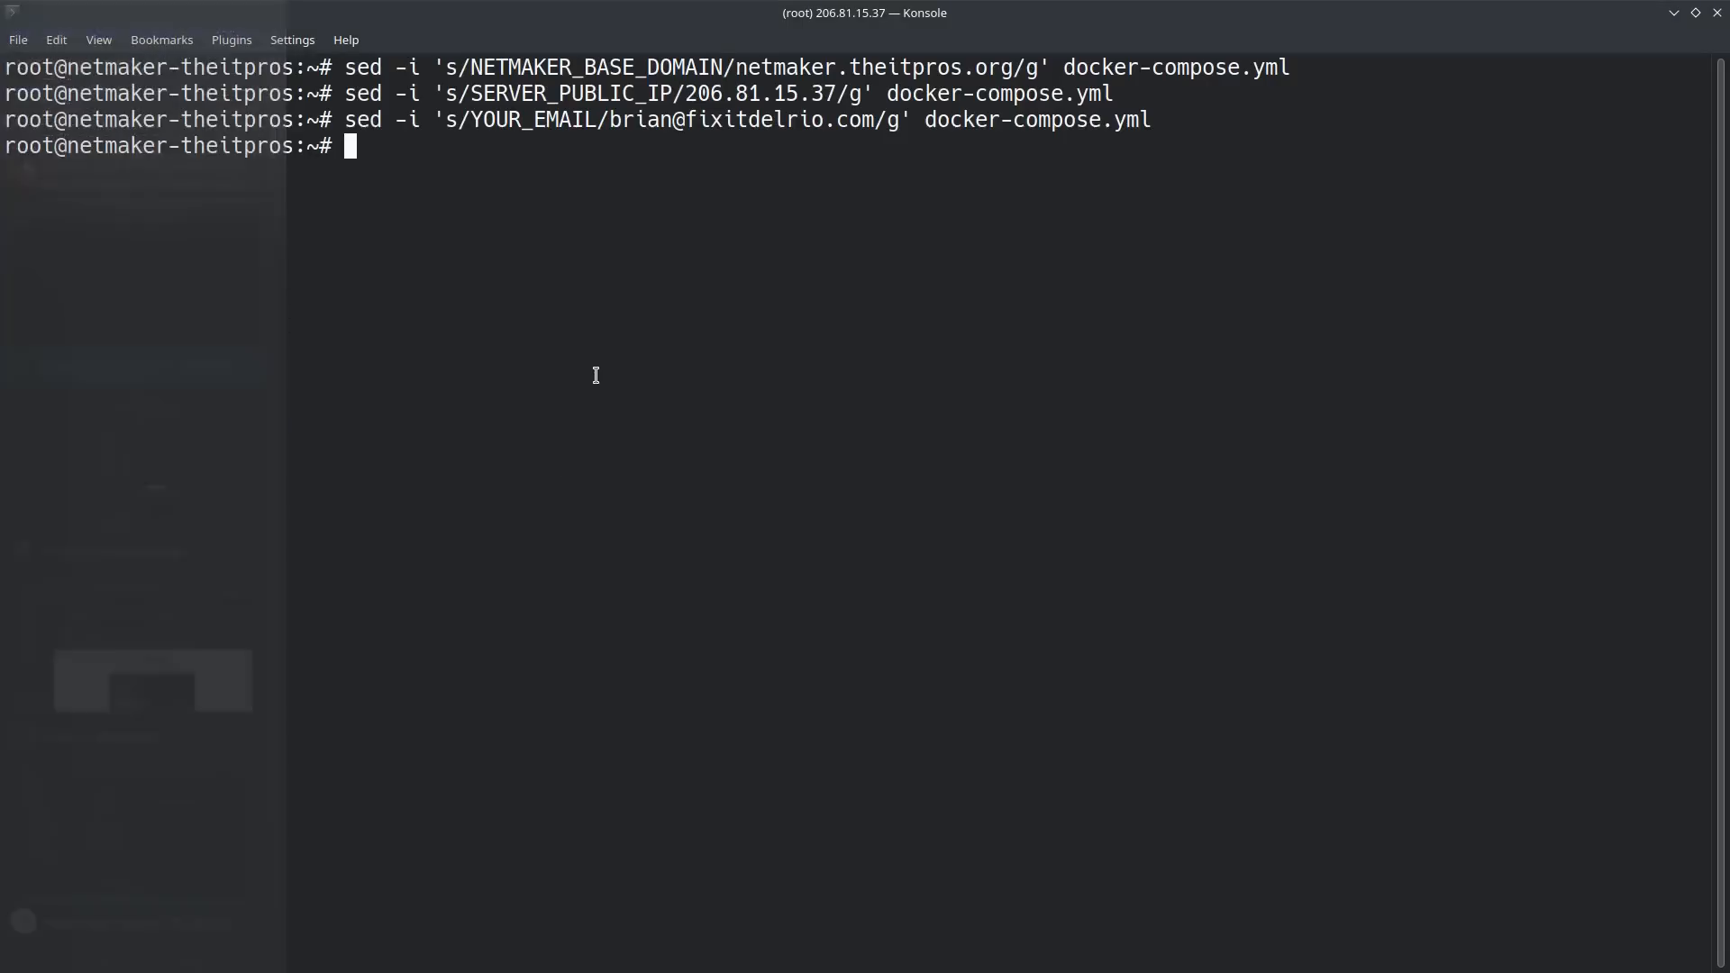
{"action": "key", "text": "ctrl+shift+v"}
{"action": "key", "text": "Return"}
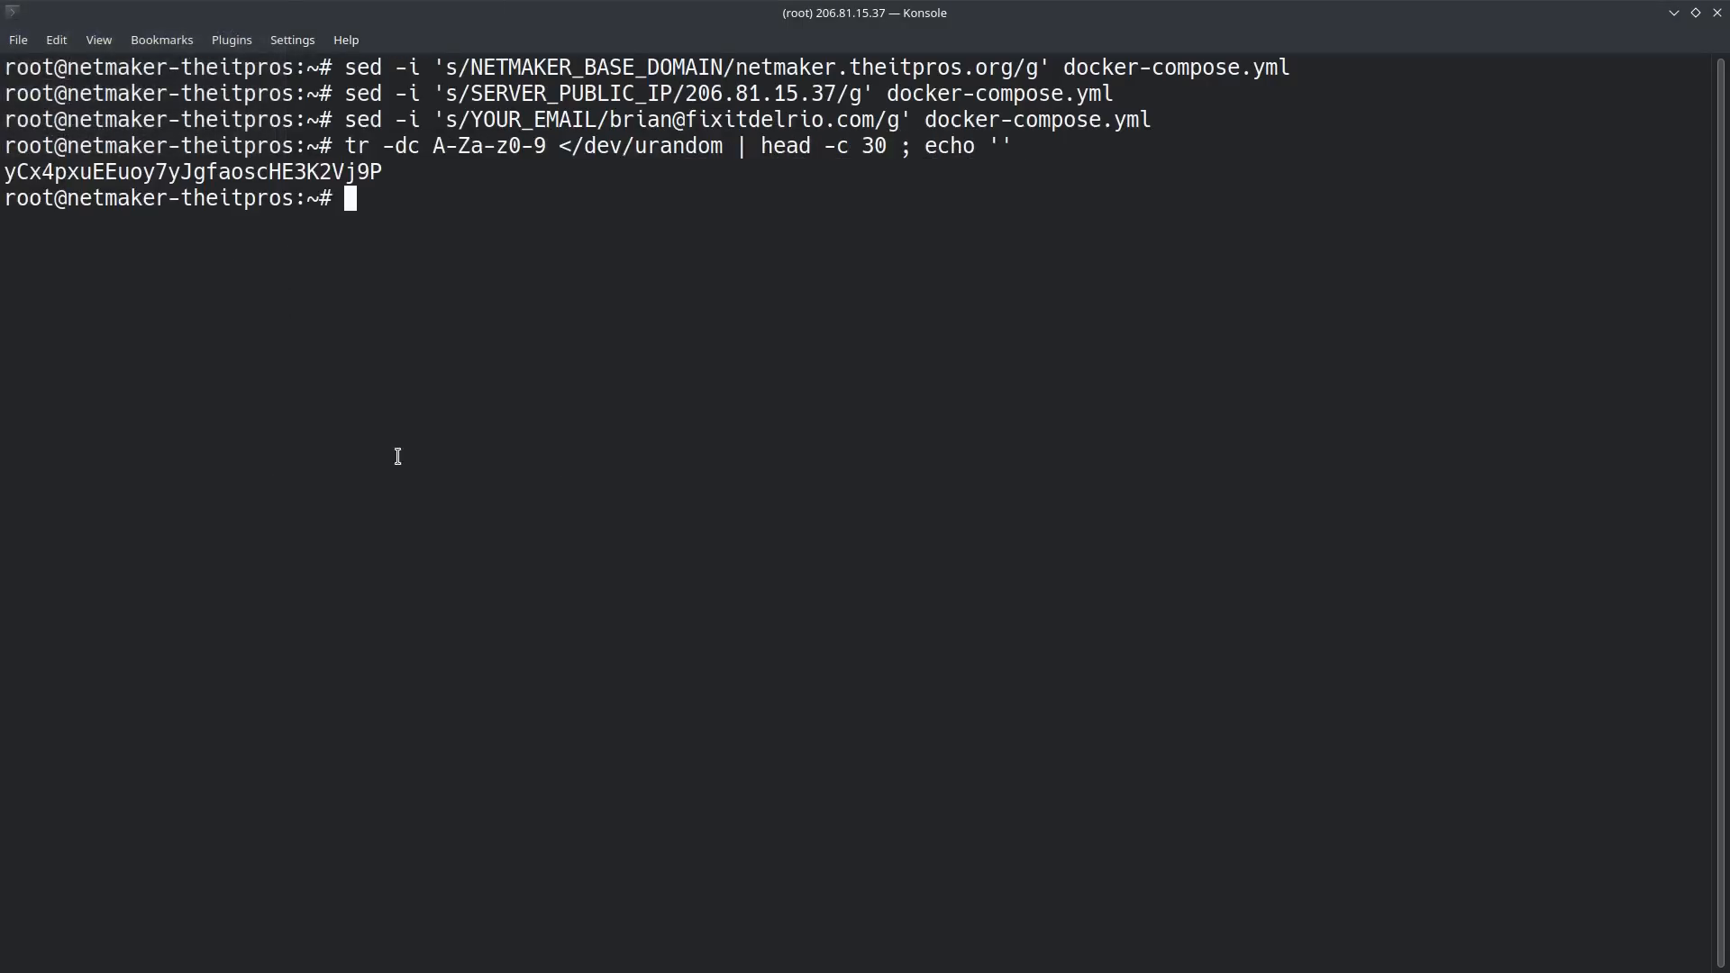
Step: Copy the guide's REPLACE_MASTER_KEY sed command from Firefox into Konsole and delete its "your generated key>" placeholder text
{"action": "key", "text": "alt+Tab"}
{"action": "left_click_drag", "start_coordinate": [881, 577], "coordinate": [39, 579]}
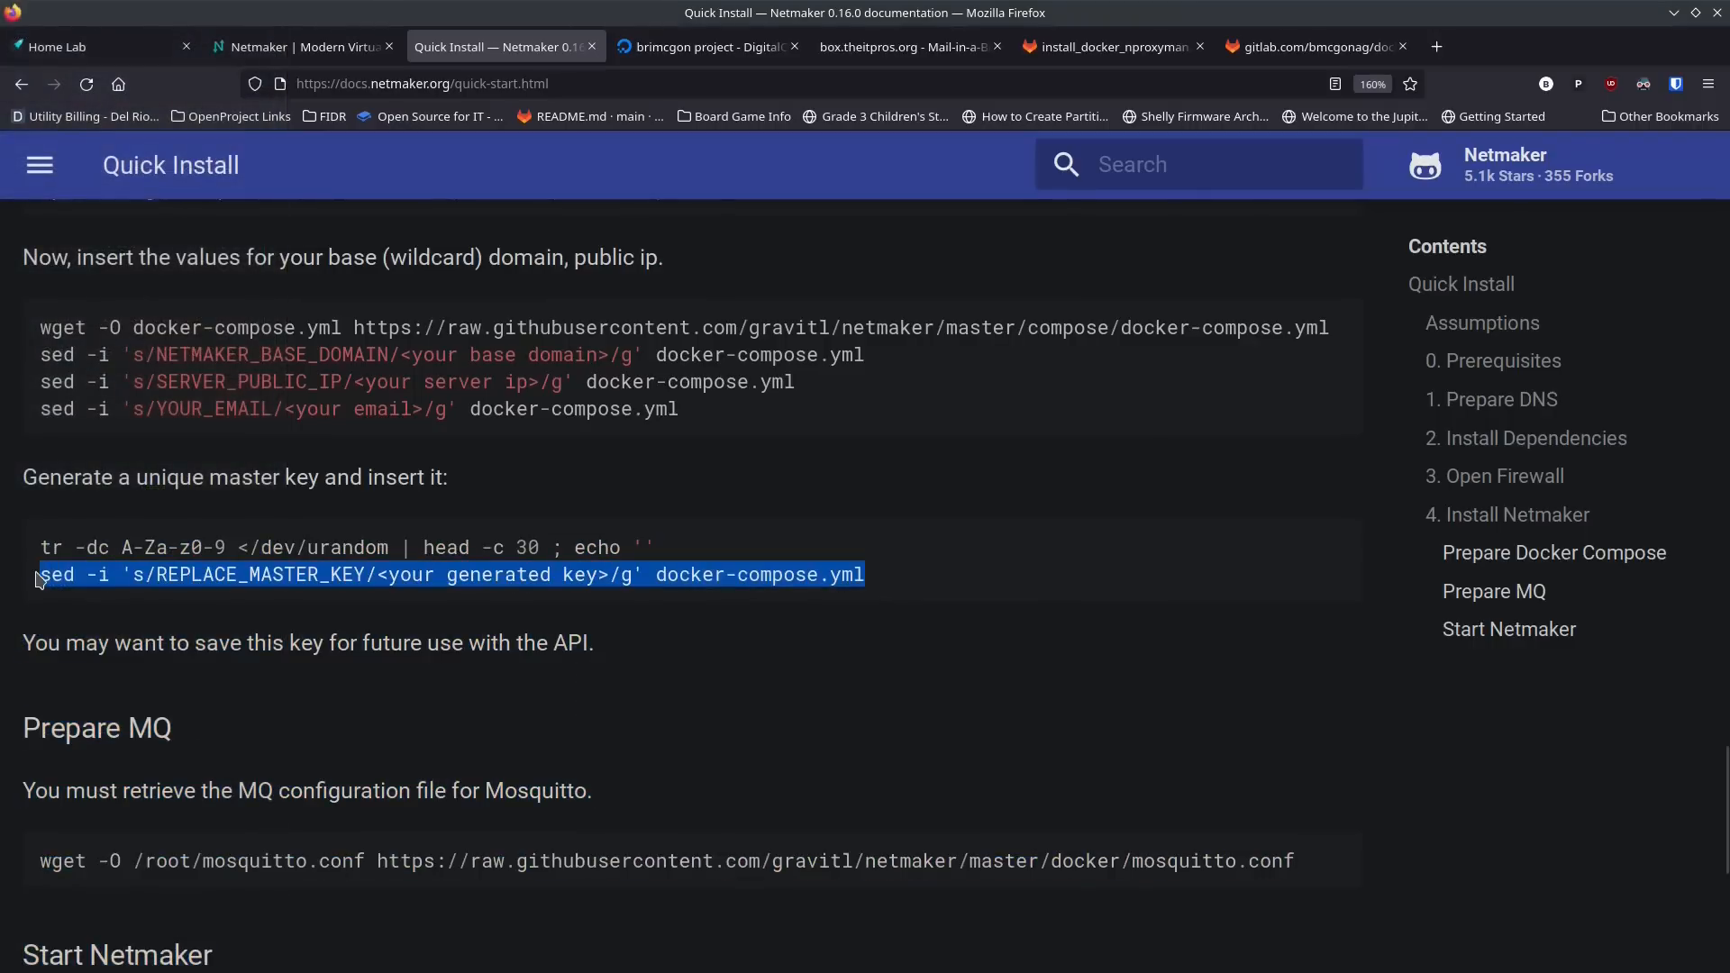
{"action": "key", "text": "alt+Tab"}
{"action": "type", "text": "sed -i 's/REPLACE_MASTER_KEY/<your generated key>/g' docker-compose.yml"}
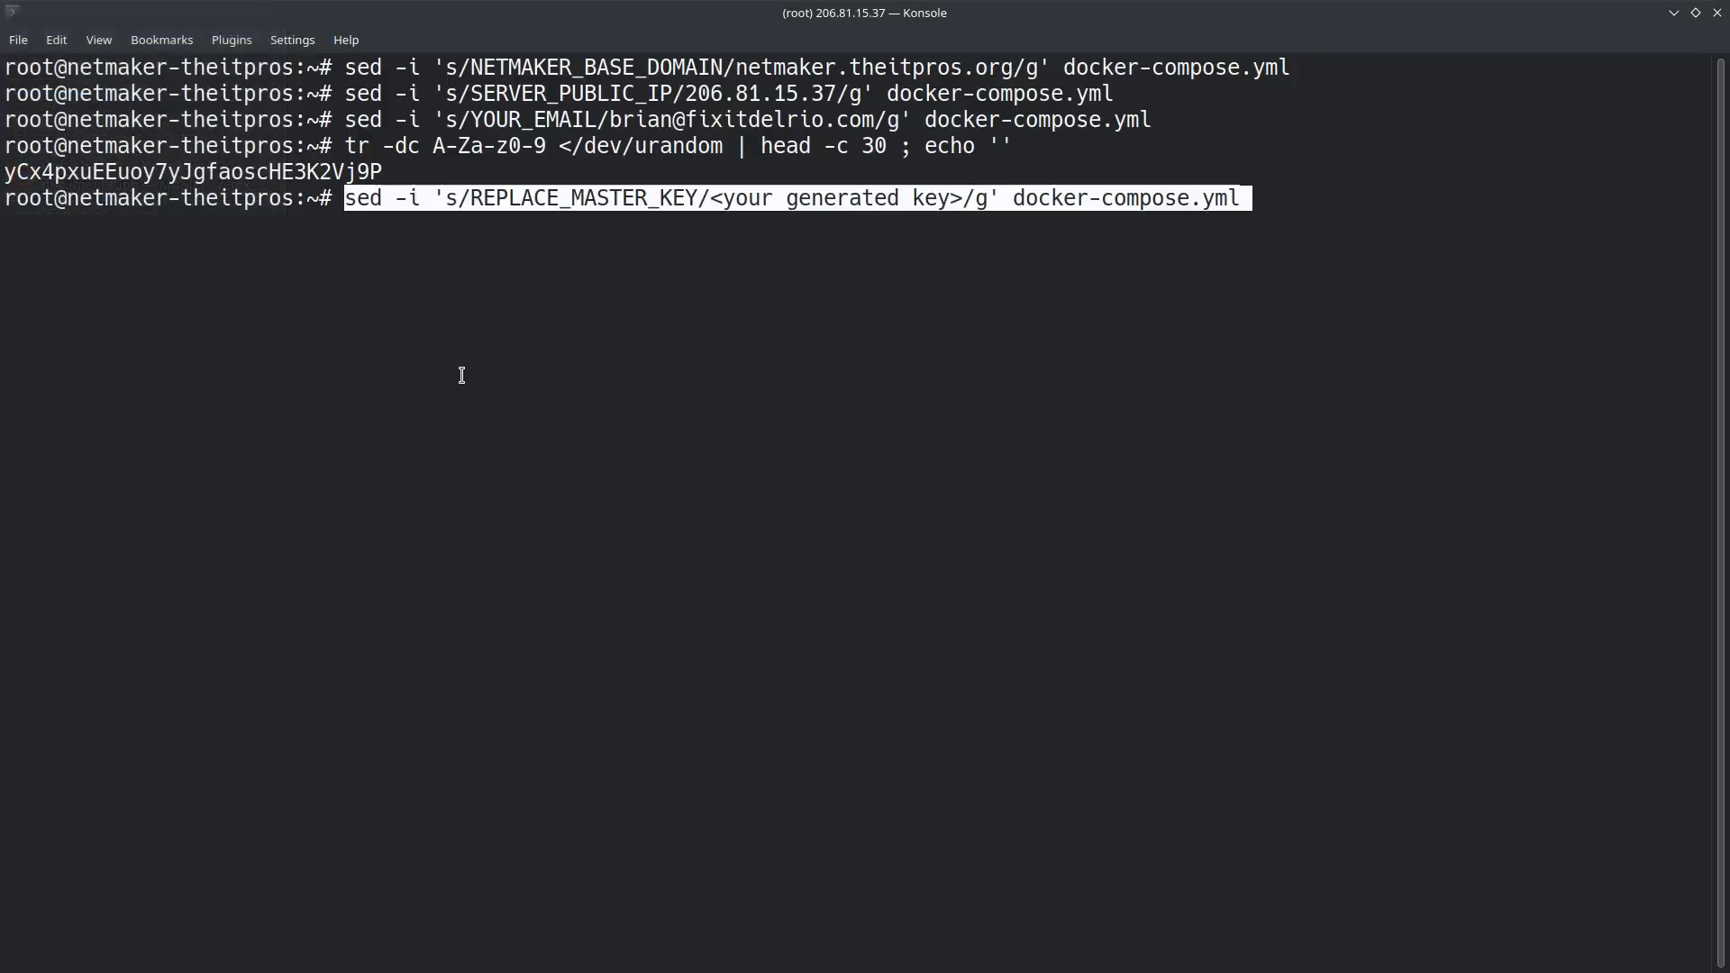
{"action": "key", "text": "Left"}
{"action": "key", "text": "Left"}
{"action": "key", "text": "Left"}
{"action": "key", "text": "Left"}
{"action": "key", "text": "Left"}
{"action": "key", "text": "Left"}
{"action": "key", "text": "Left"}
{"action": "key", "text": "Left"}
{"action": "key", "text": "Left"}
{"action": "key", "text": "Left"}
{"action": "key", "text": "Left"}
{"action": "key", "text": "Left"}
{"action": "key", "text": "Left"}
{"action": "key", "text": "Left"}
{"action": "key", "text": "Left"}
{"action": "key", "text": "Left"}
{"action": "key", "text": "Left"}
{"action": "key", "text": "Left"}
{"action": "key", "text": "Left"}
{"action": "key", "text": "Left"}
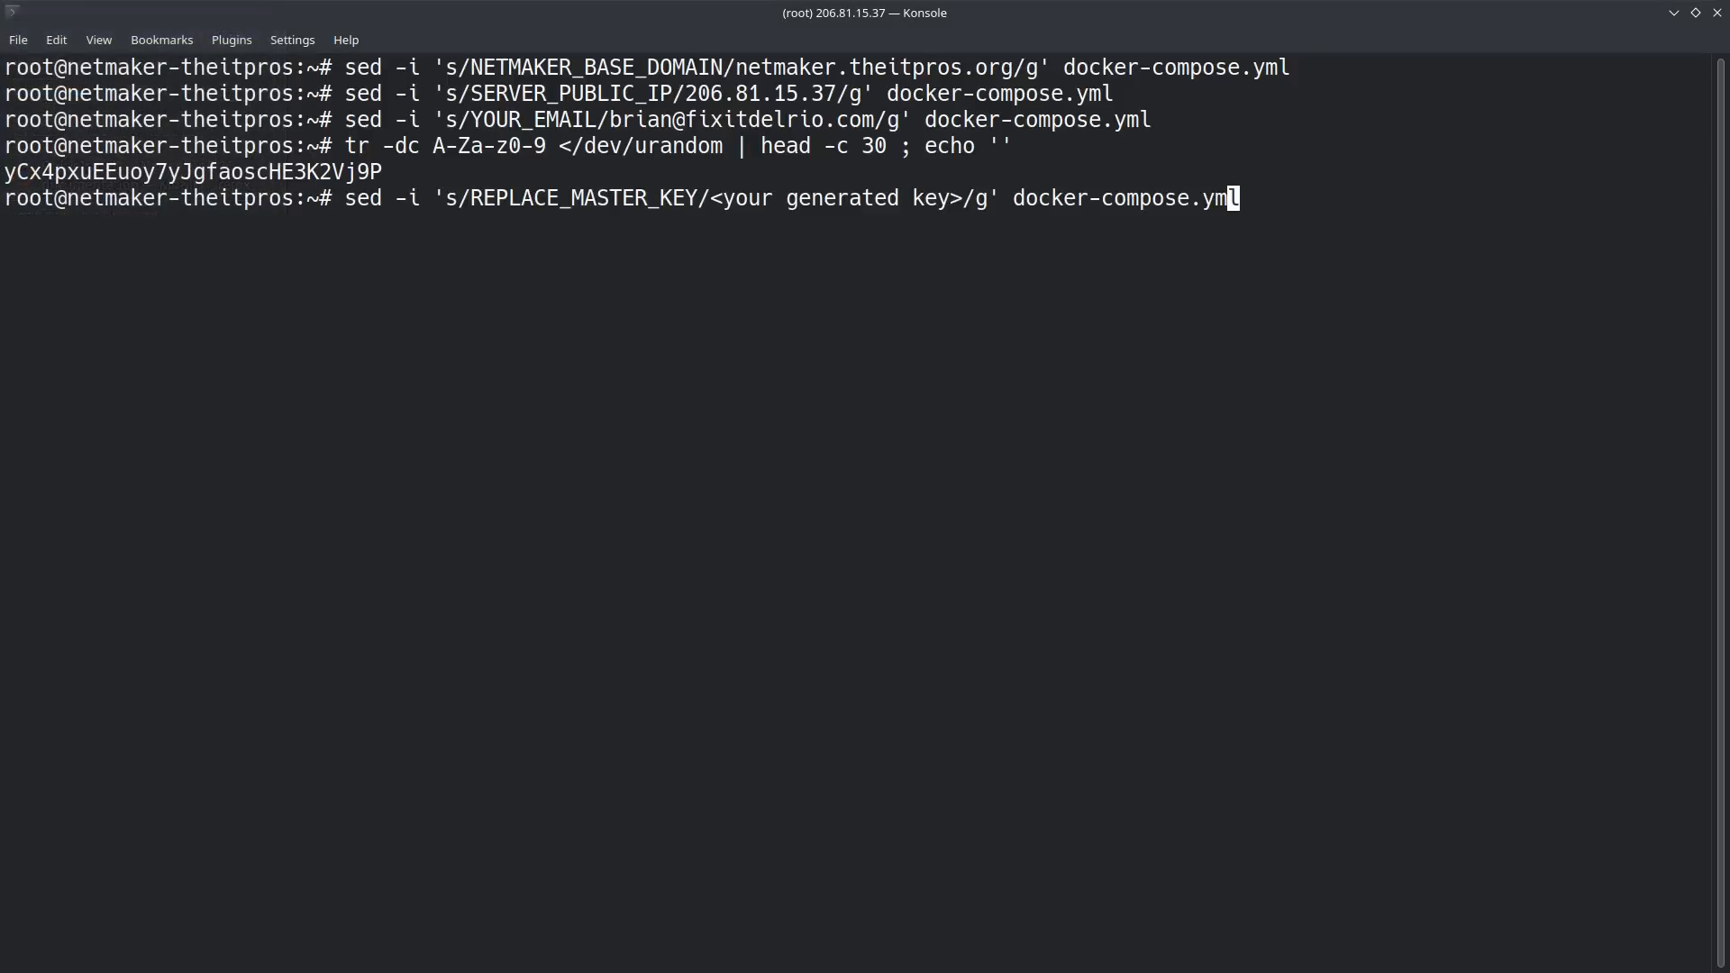
{"action": "key", "text": "Left"}
{"action": "key", "text": "Left"}
{"action": "key", "text": "BackSpace"}
{"action": "key", "text": "BackSpace"}
{"action": "key", "text": "BackSpace"}
{"action": "key", "text": "BackSpace"}
{"action": "key", "text": "BackSpace"}
{"action": "key", "text": "BackSpace"}
{"action": "key", "text": "BackSpace"}
{"action": "key", "text": "BackSpace"}
{"action": "key", "text": "BackSpace"}
{"action": "key", "text": "BackSpace"}
{"action": "key", "text": "BackSpace"}
{"action": "key", "text": "BackSpace"}
{"action": "key", "text": "BackSpace"}
{"action": "key", "text": "BackSpace"}
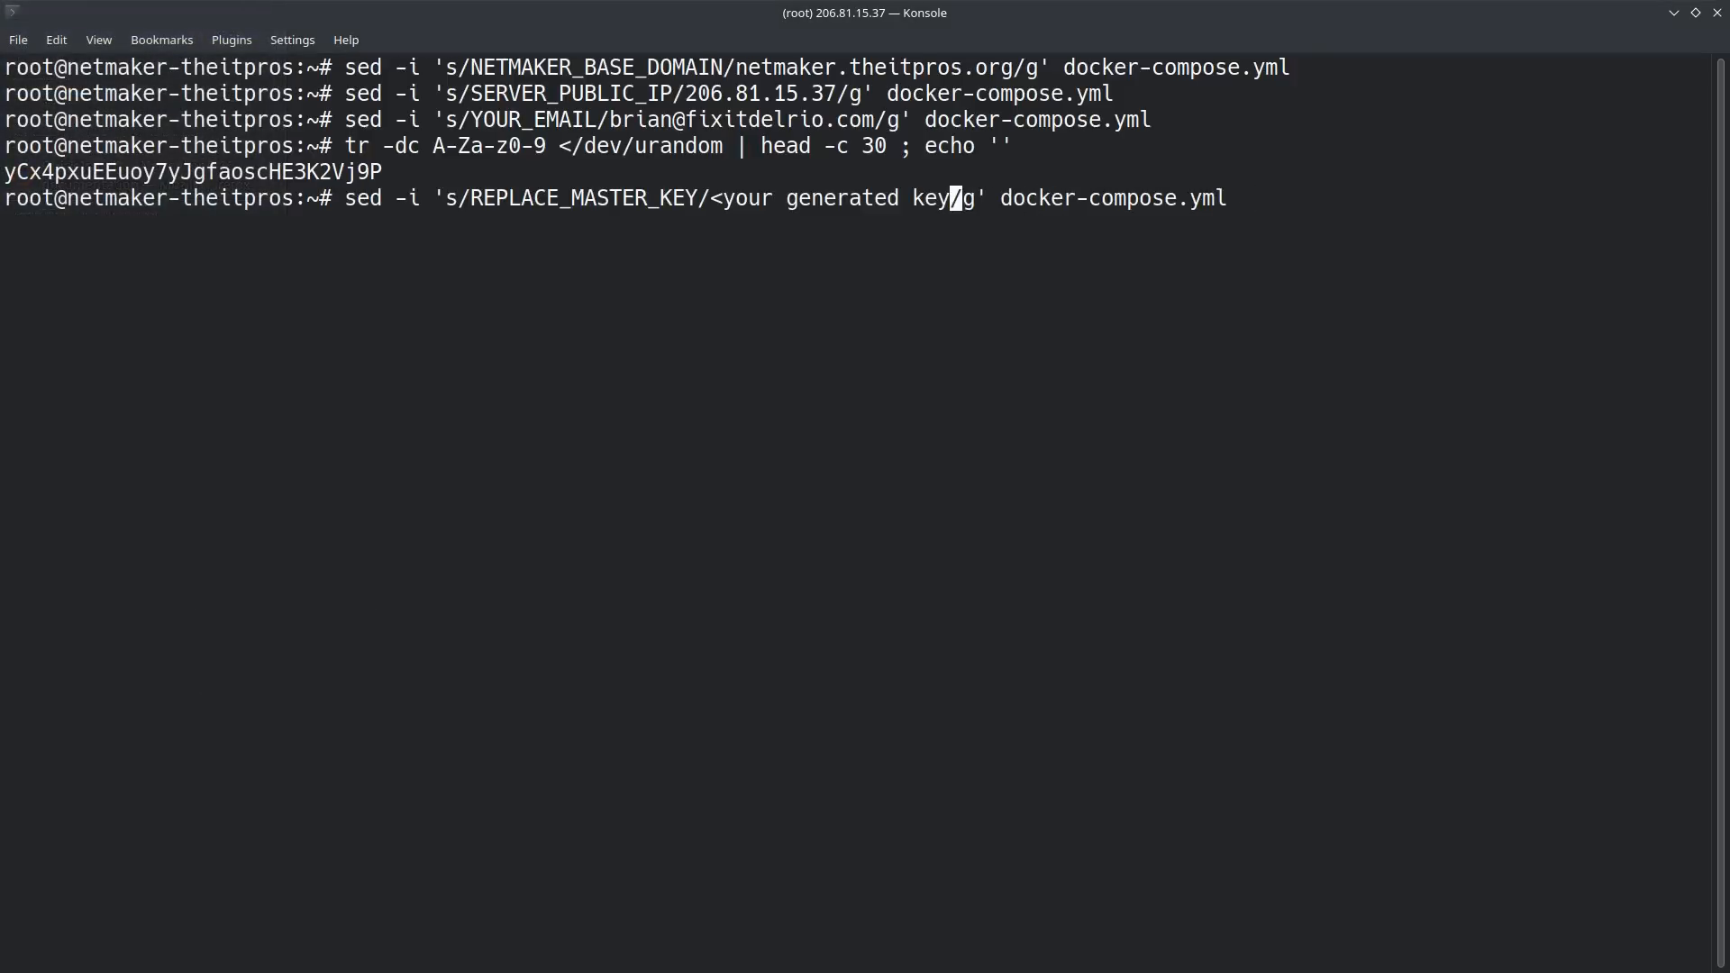
{"action": "key", "text": "BackSpace"}
{"action": "key", "text": "BackSpace"}
{"action": "key", "text": "BackSpace"}
{"action": "key", "text": "BackSpace"}
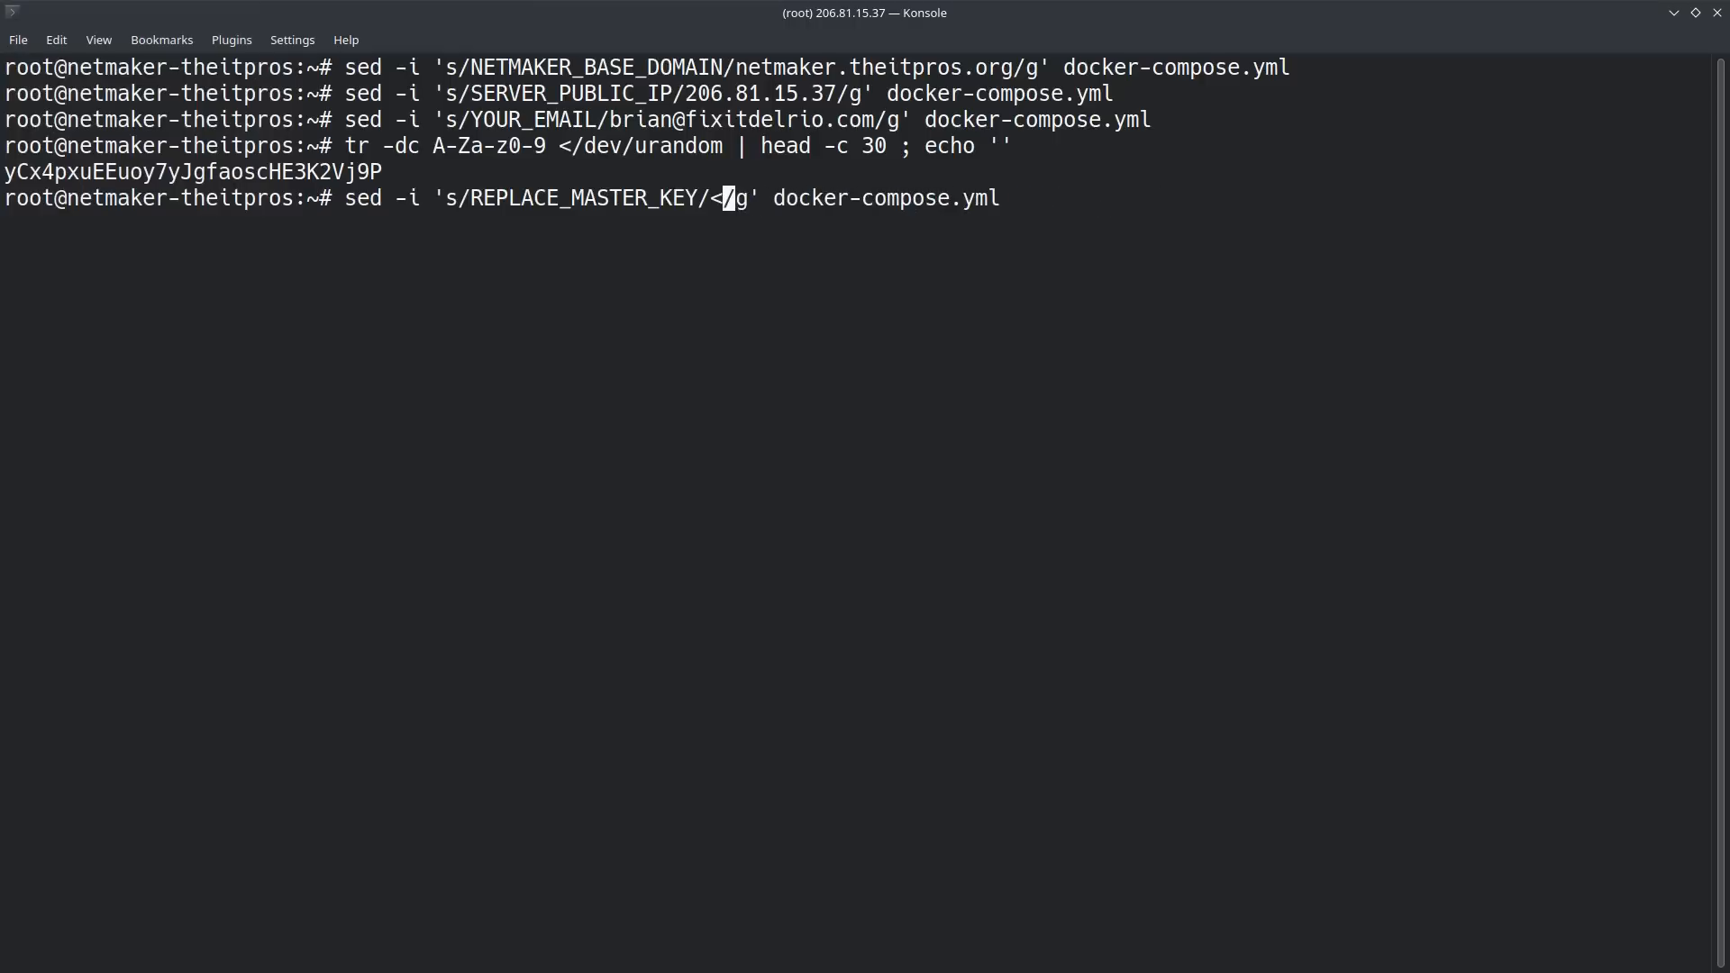
Step: Replace the remaining "<" in the REPLACE_MASTER_KEY command with the generated master key, without a line break, and run it on docker-compose.yml
{"action": "left_click_drag", "start_coordinate": [389, 171], "coordinate": [3, 171]}
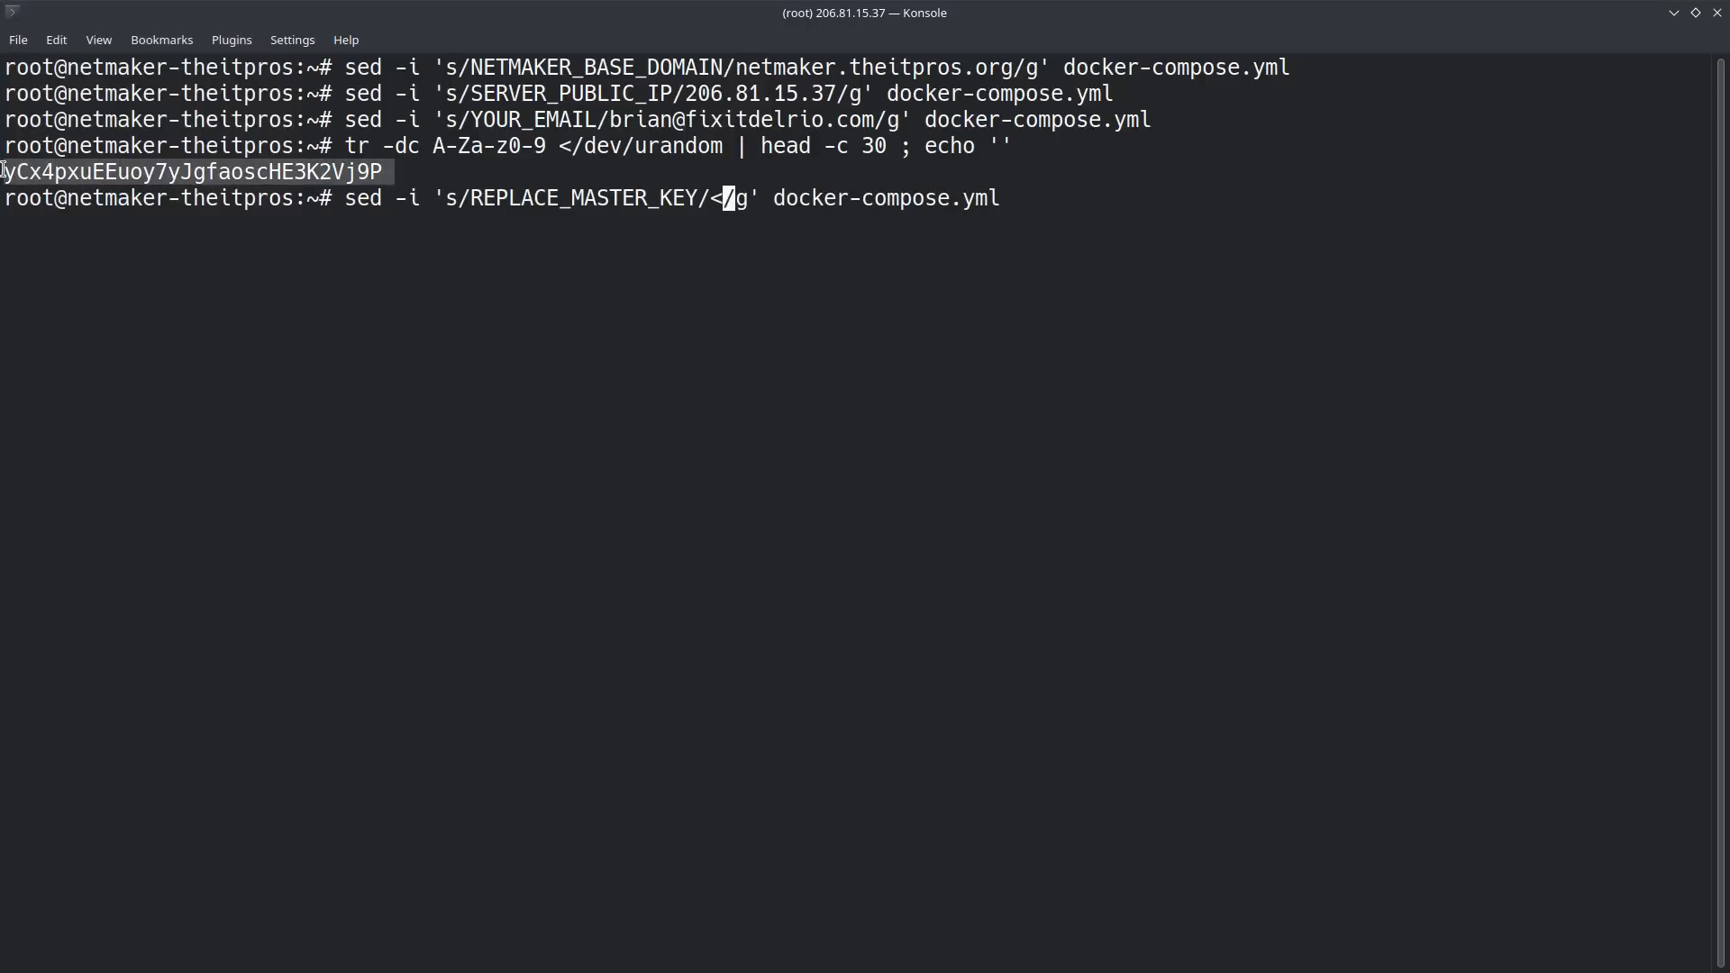
{"action": "right_click", "coordinate": [122, 183]}
{"action": "left_click", "coordinate": [180, 184]}
{"action": "key", "text": "BackSpace"}
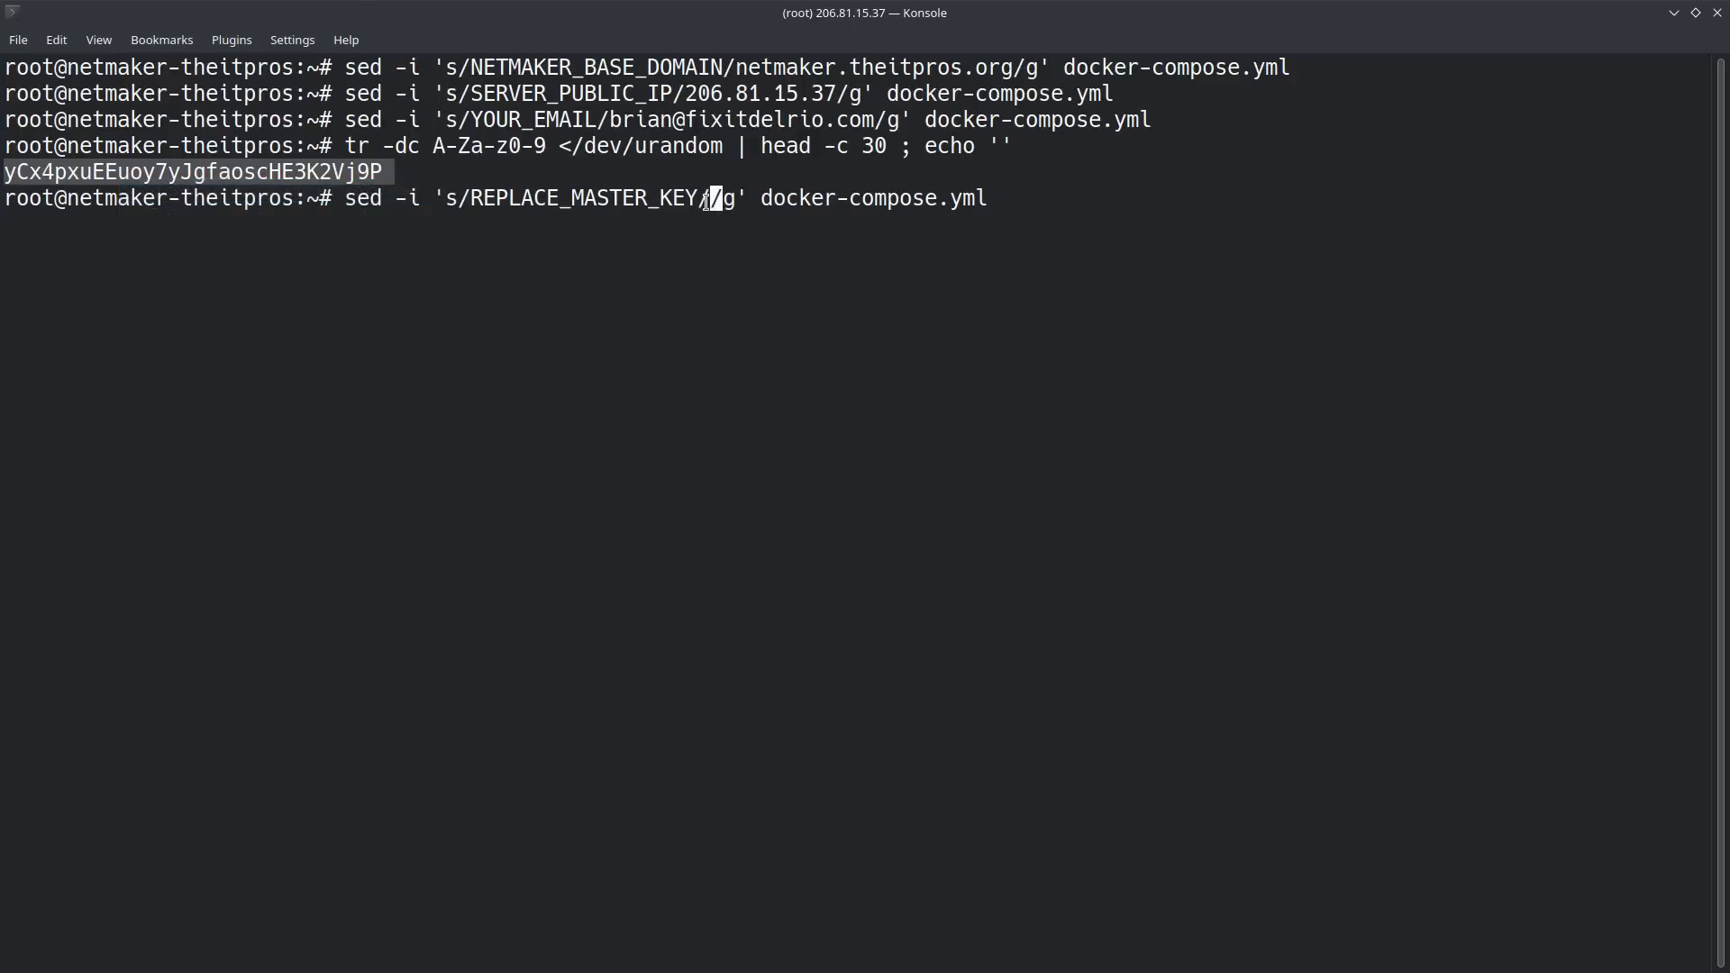
{"action": "right_click", "coordinate": [706, 198]}
{"action": "left_click", "coordinate": [765, 236]}
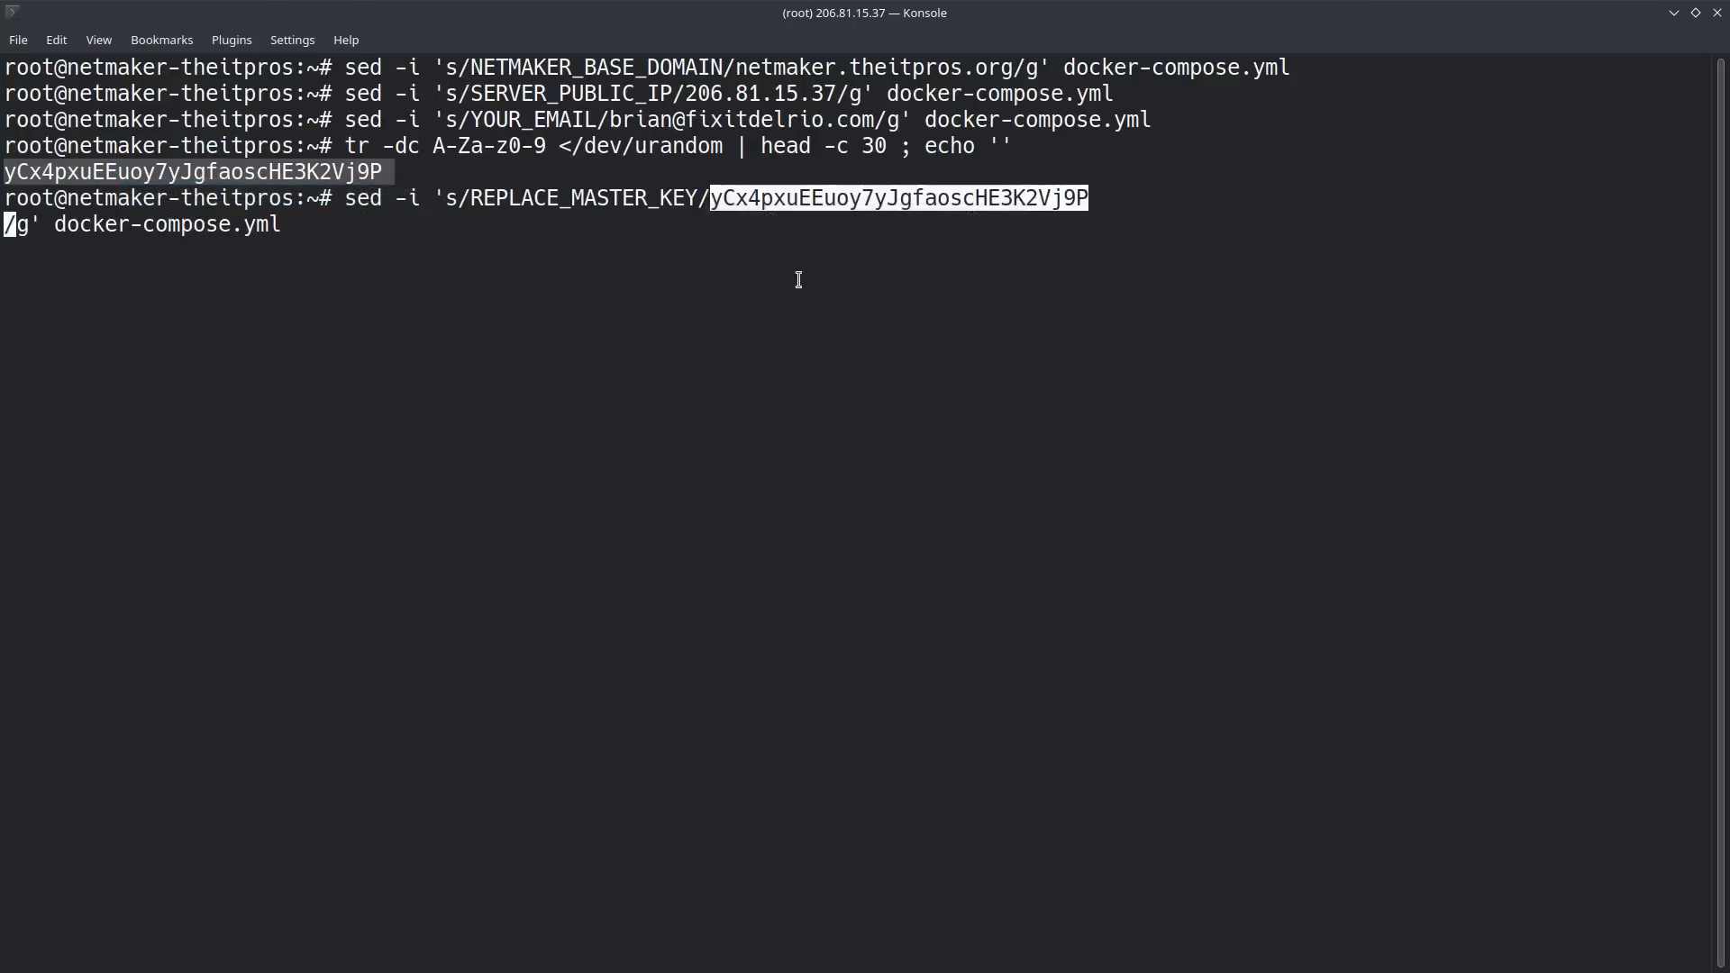
{"action": "left_click", "coordinate": [821, 277]}
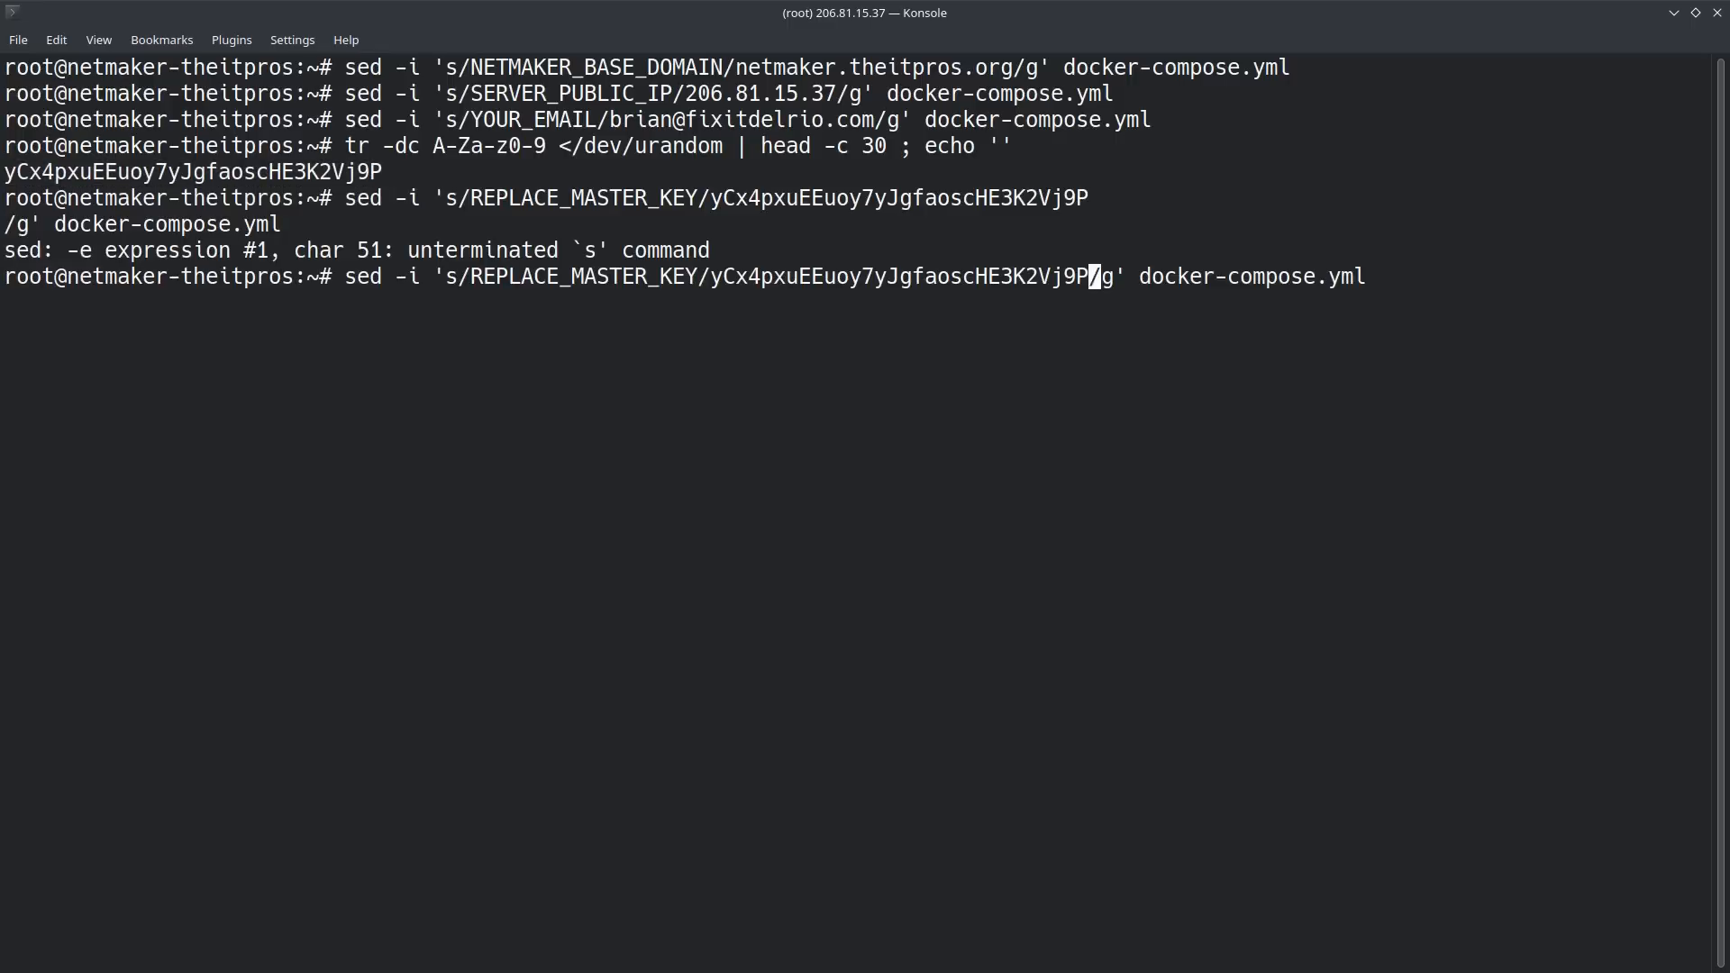
{"action": "key", "text": "Return"}
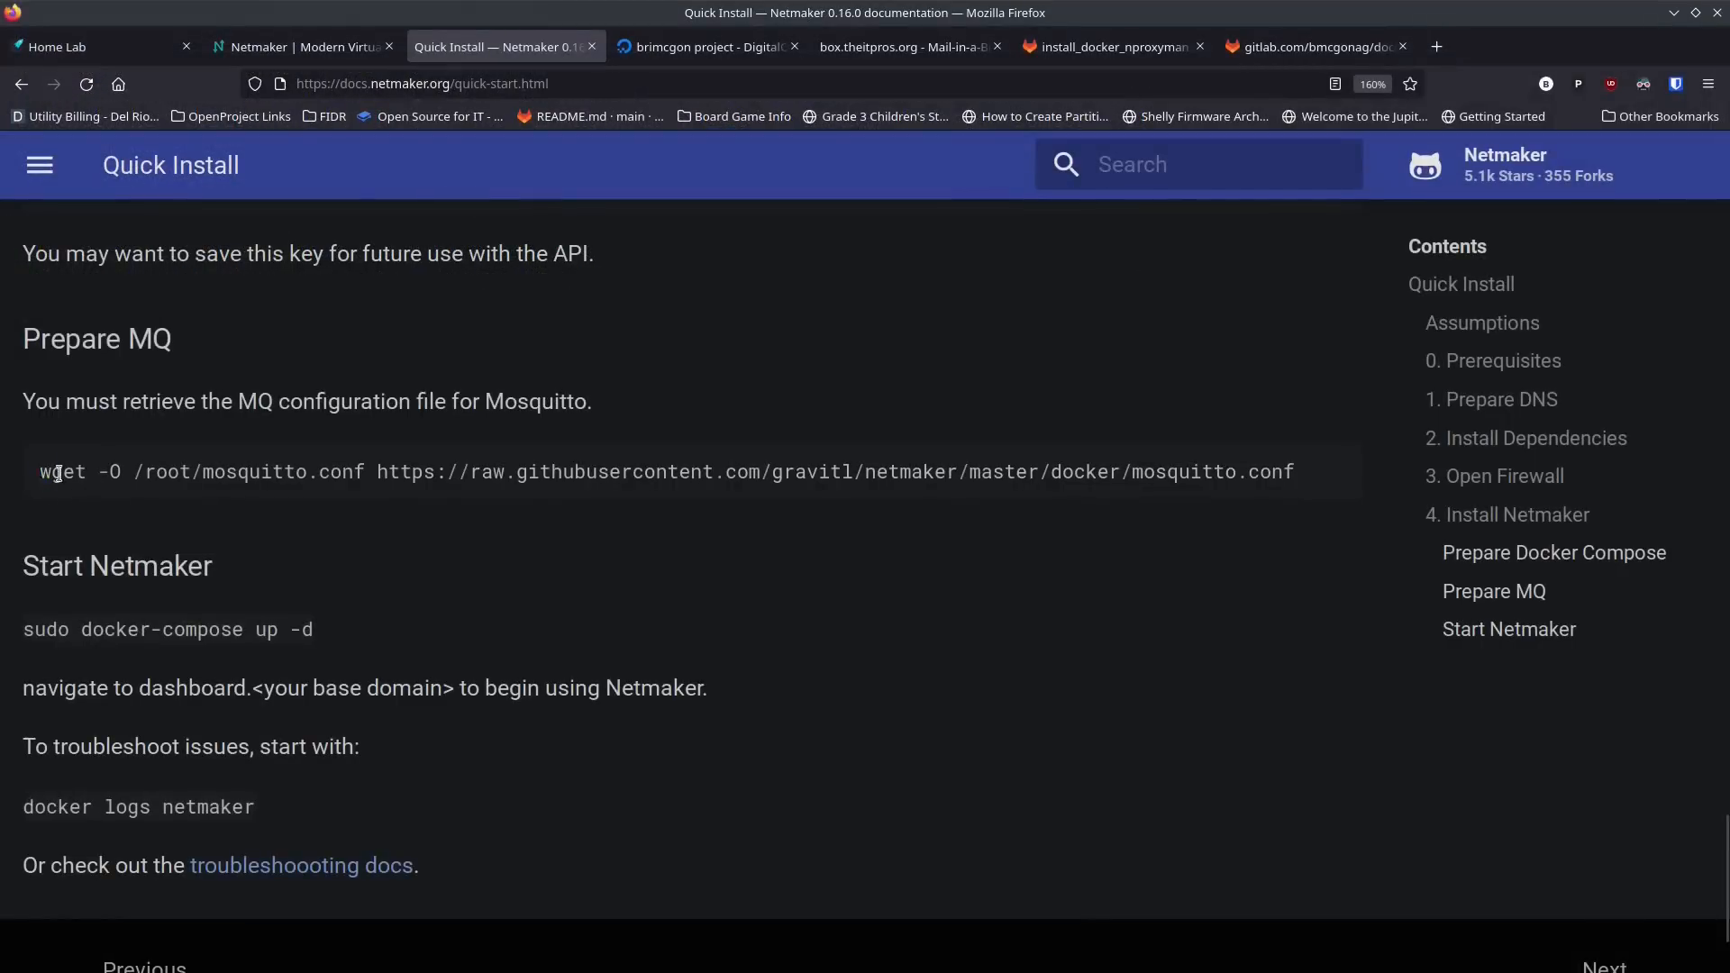
Step: Copy the guide's wget command for mosquitto.conf from Firefox into Konsole, download the file to /root/mosquitto.conf, and clear the terminal
{"action": "left_click_drag", "start_coordinate": [58, 473], "coordinate": [1282, 495]}
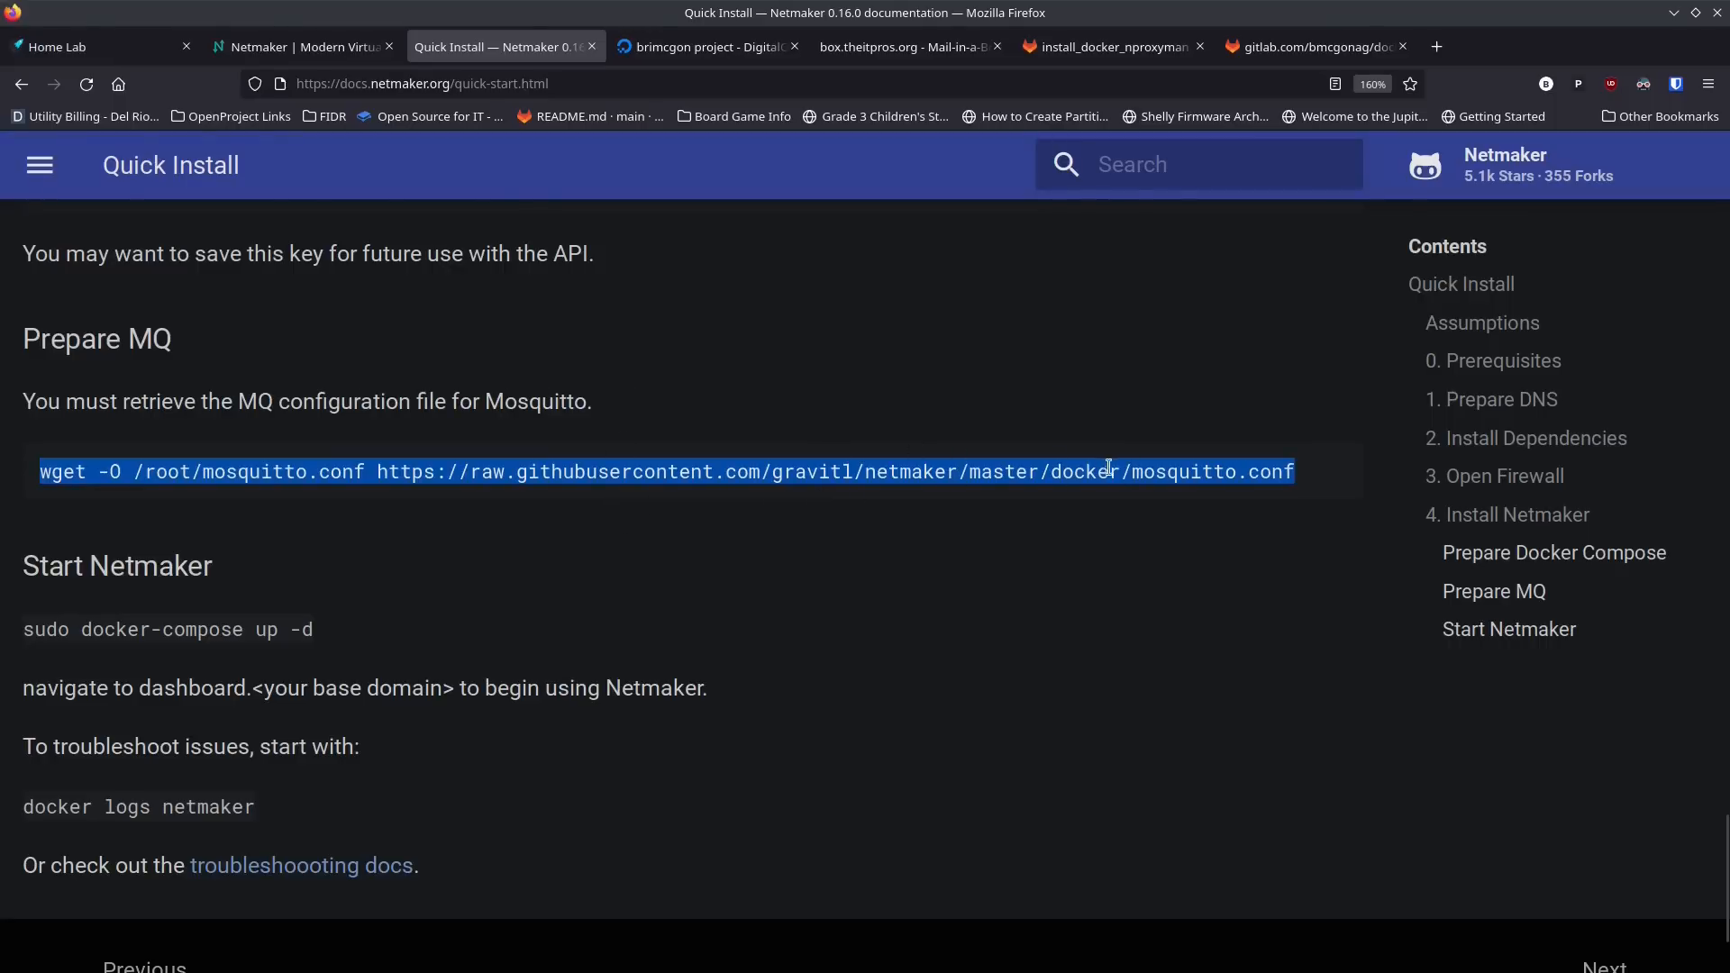
{"action": "key", "text": "alt+Tab"}
{"action": "key", "text": "ctrl+shift+v"}
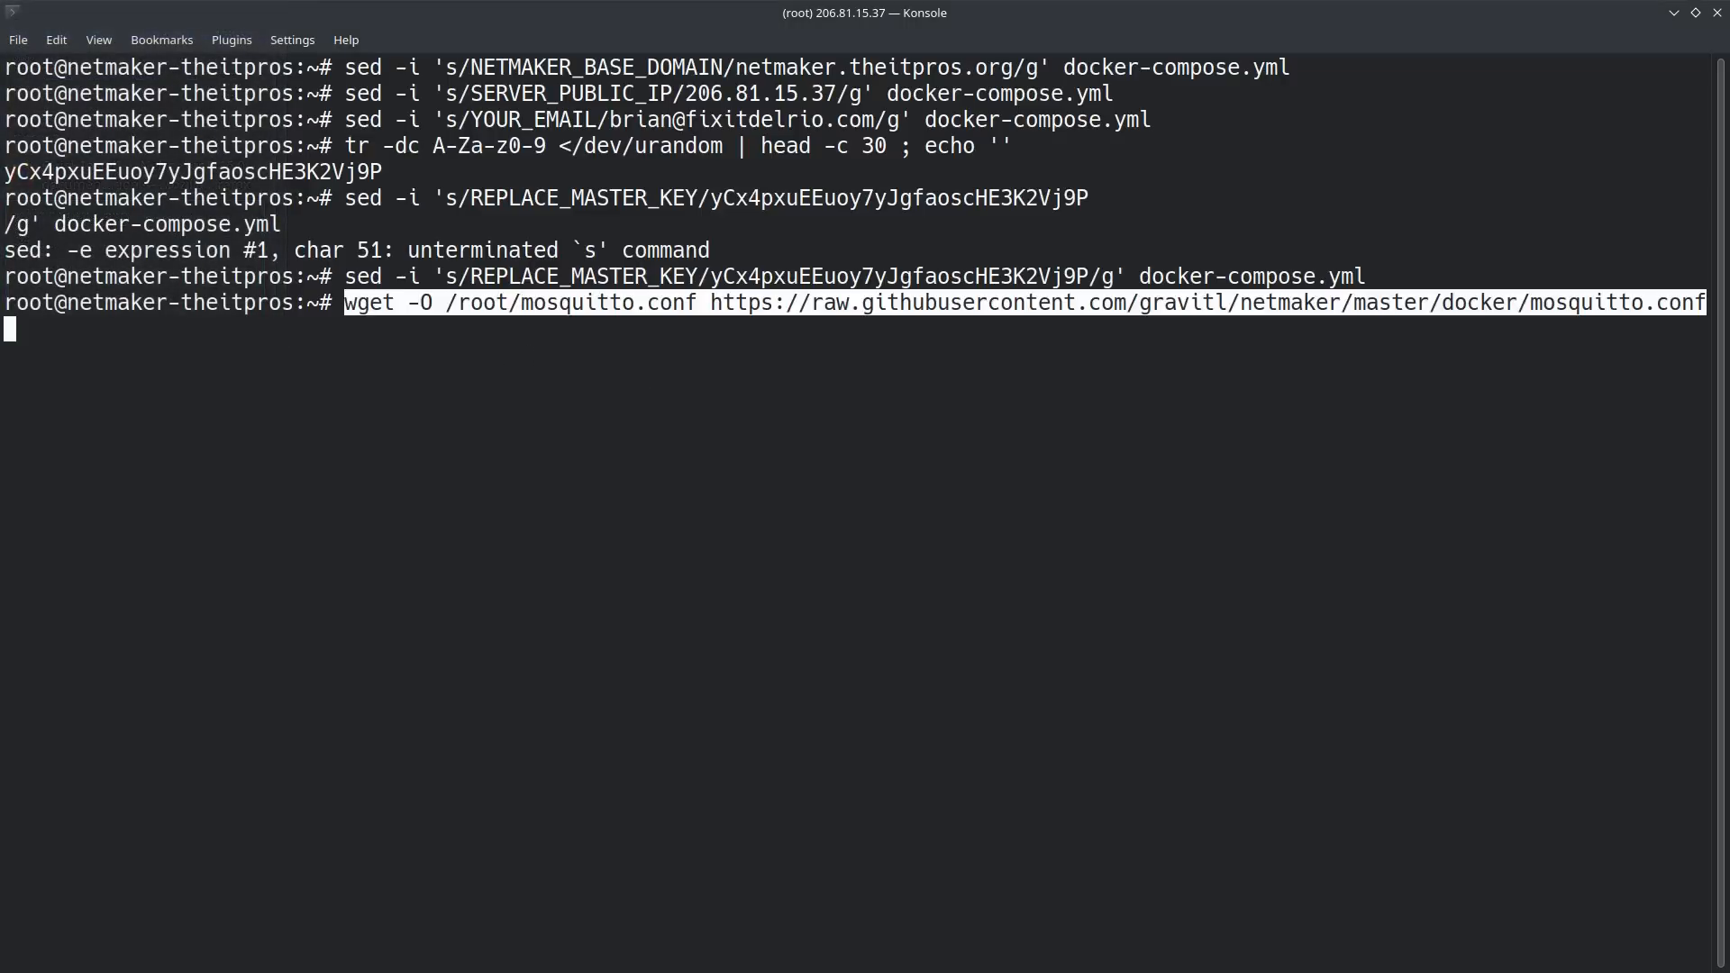
{"action": "type", "text": "clear"}
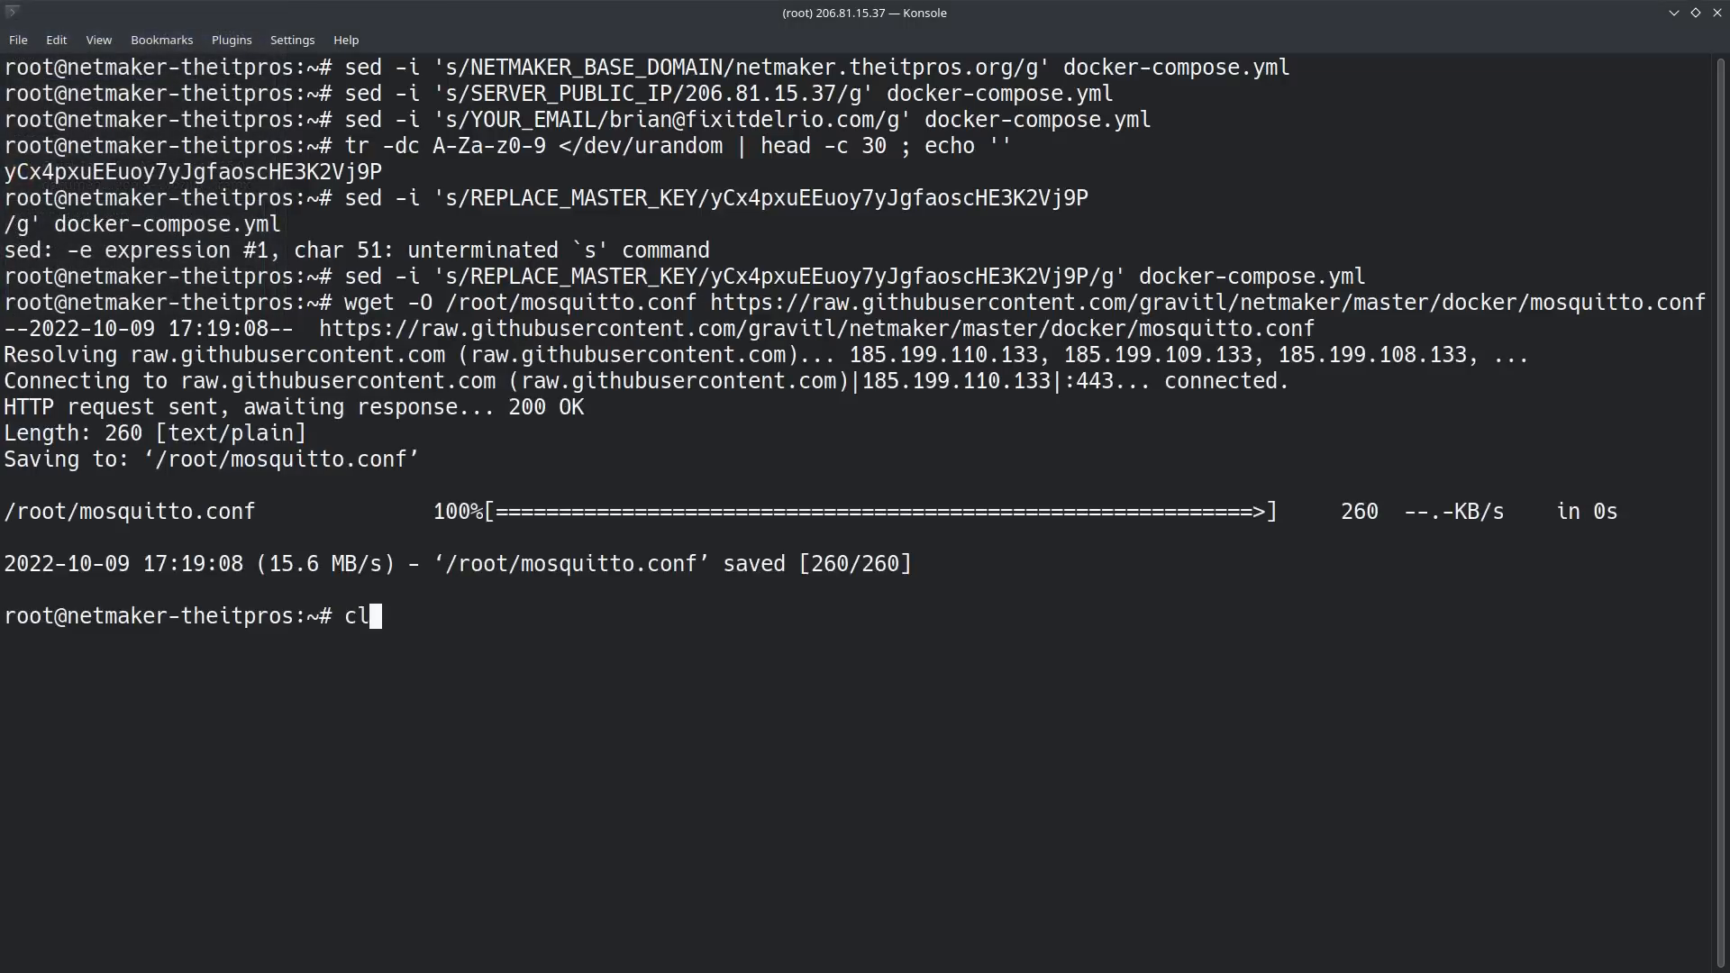
{"action": "key", "text": "Return"}
Step: Copy docker-compose up -d from the guide's Start Netmaker section in Firefox and run it in Konsole to start the containers
{"action": "key", "text": "alt+Tab"}
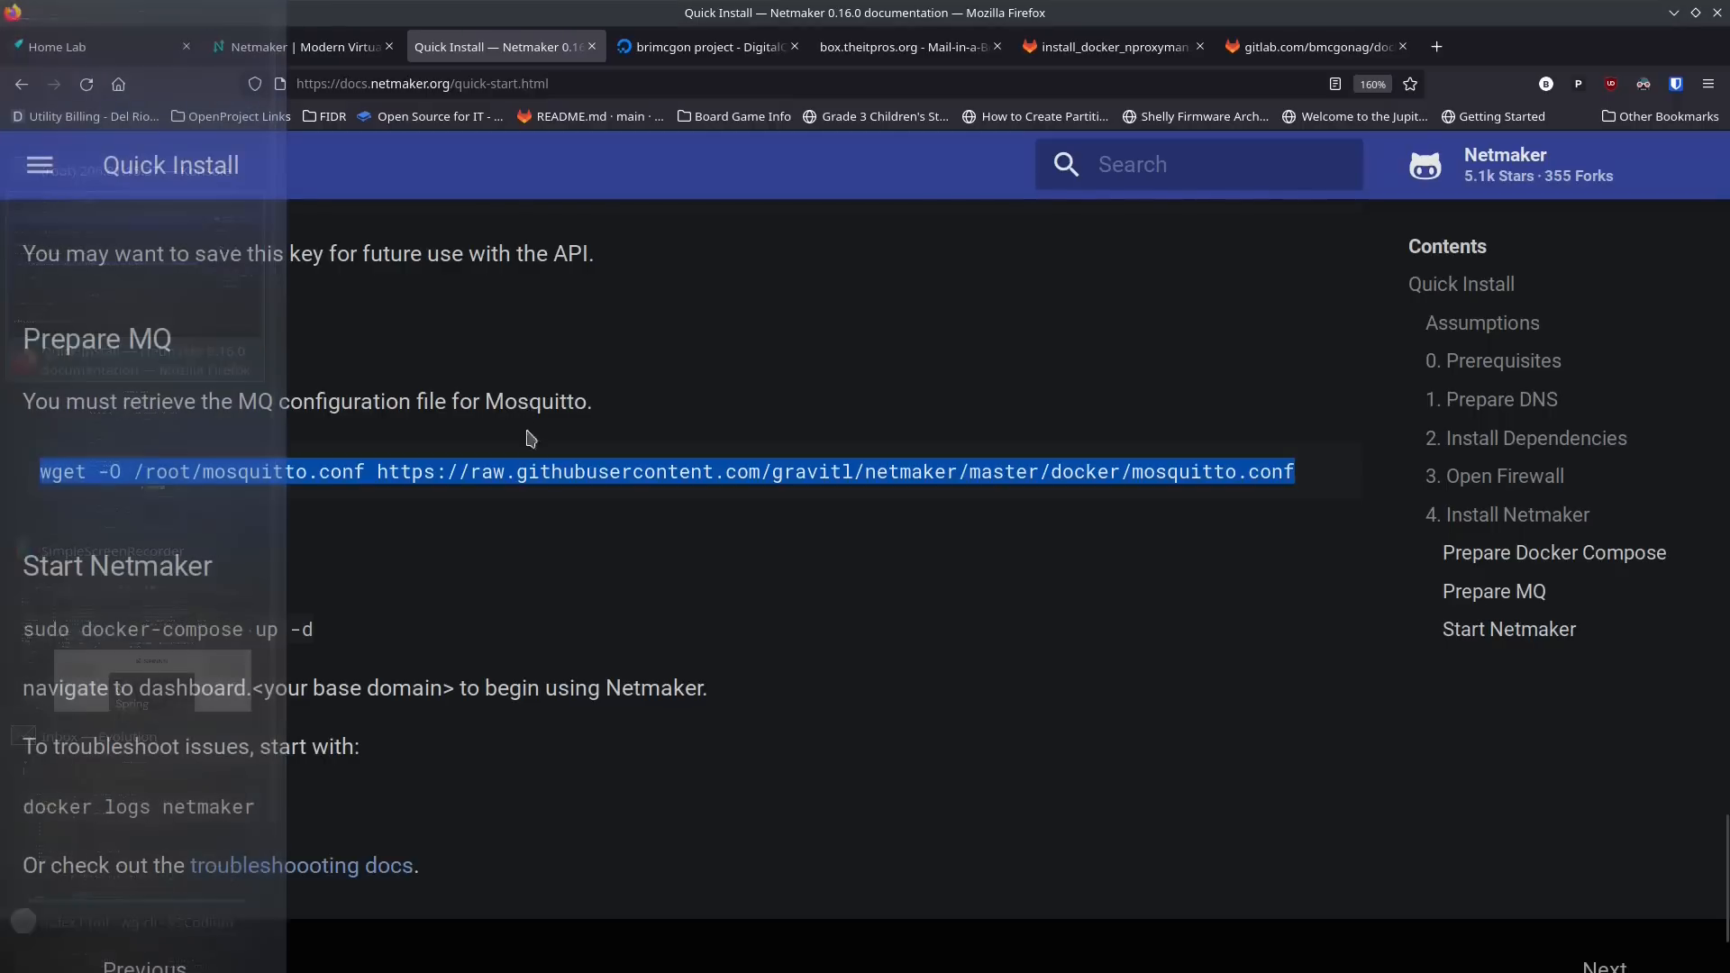
{"action": "scroll", "coordinate": [468, 529], "scroll_direction": "down", "scroll_amount": 2}
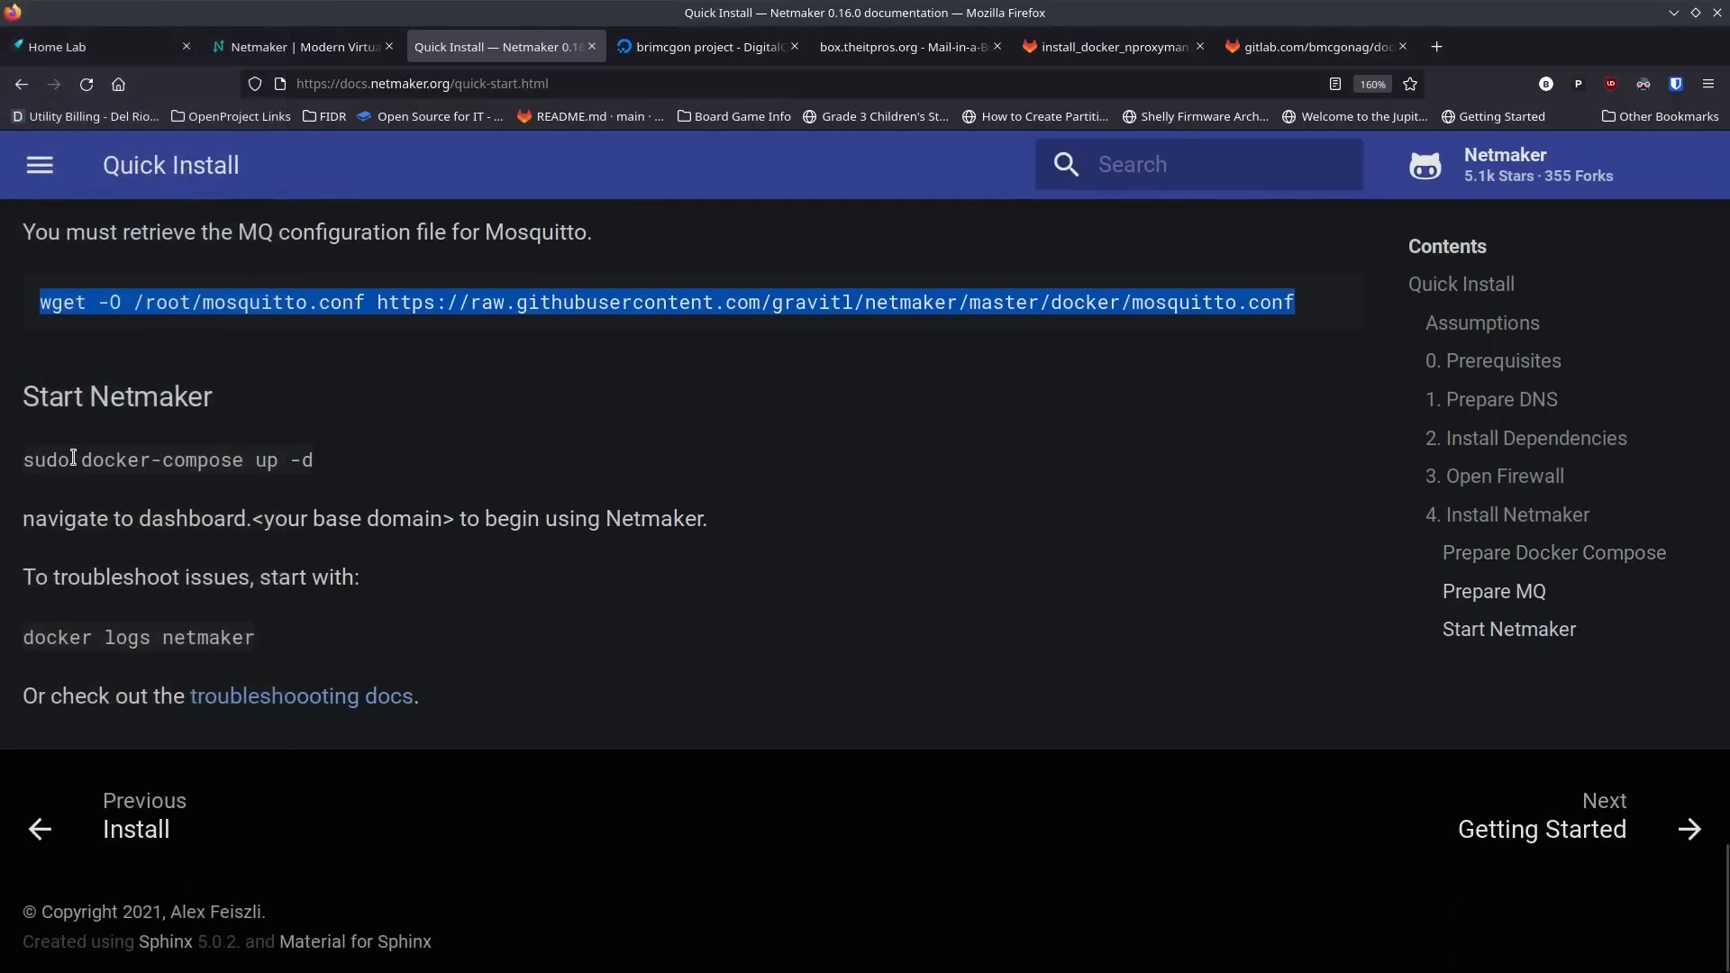
{"action": "left_click_drag", "start_coordinate": [79, 459], "coordinate": [331, 460]}
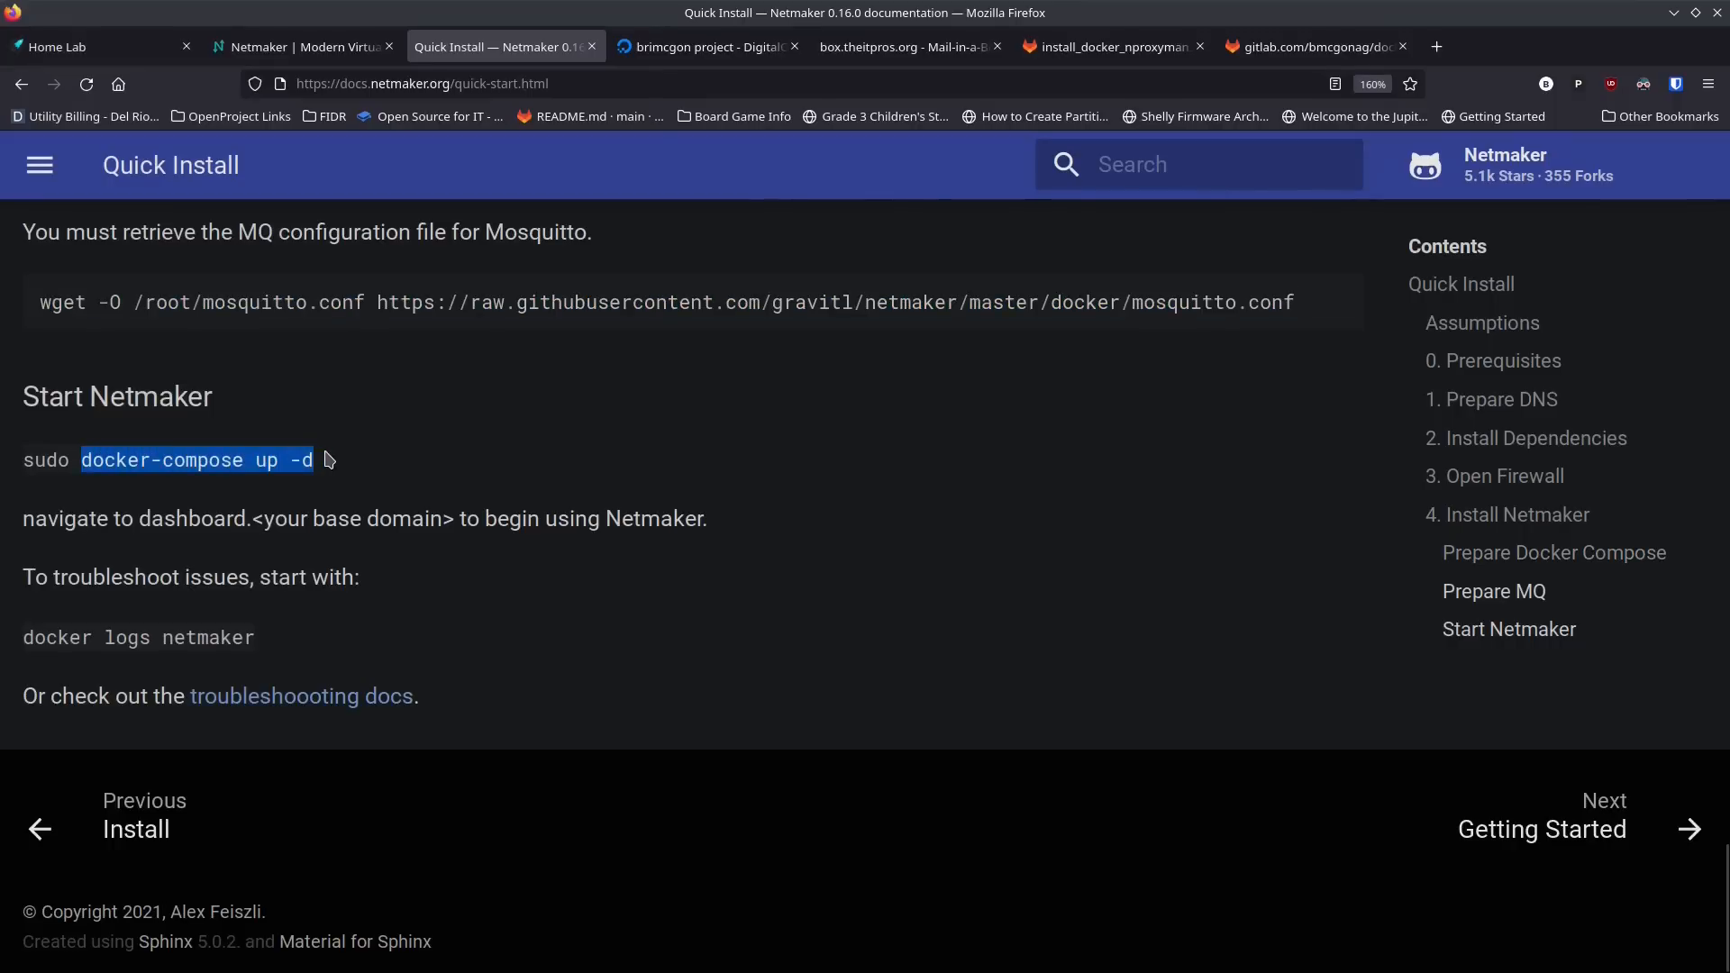
{"action": "key", "text": "alt+Tab"}
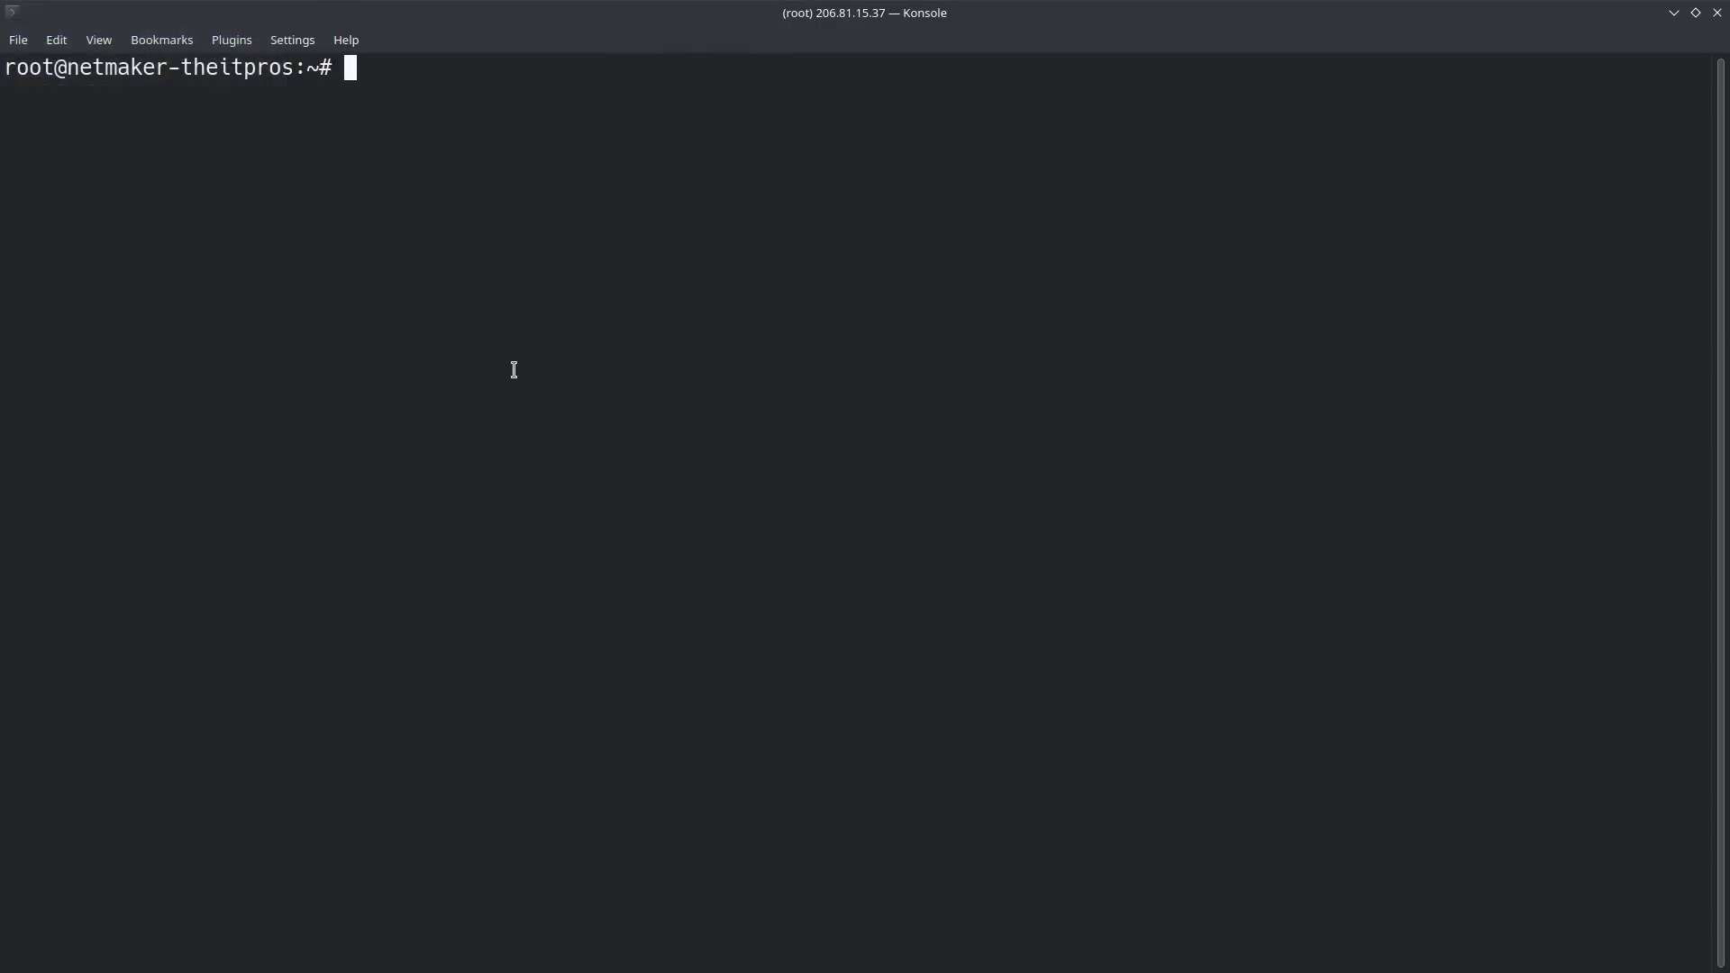
{"action": "middle_click", "coordinate": [513, 369]}
{"action": "key", "text": "Return"}
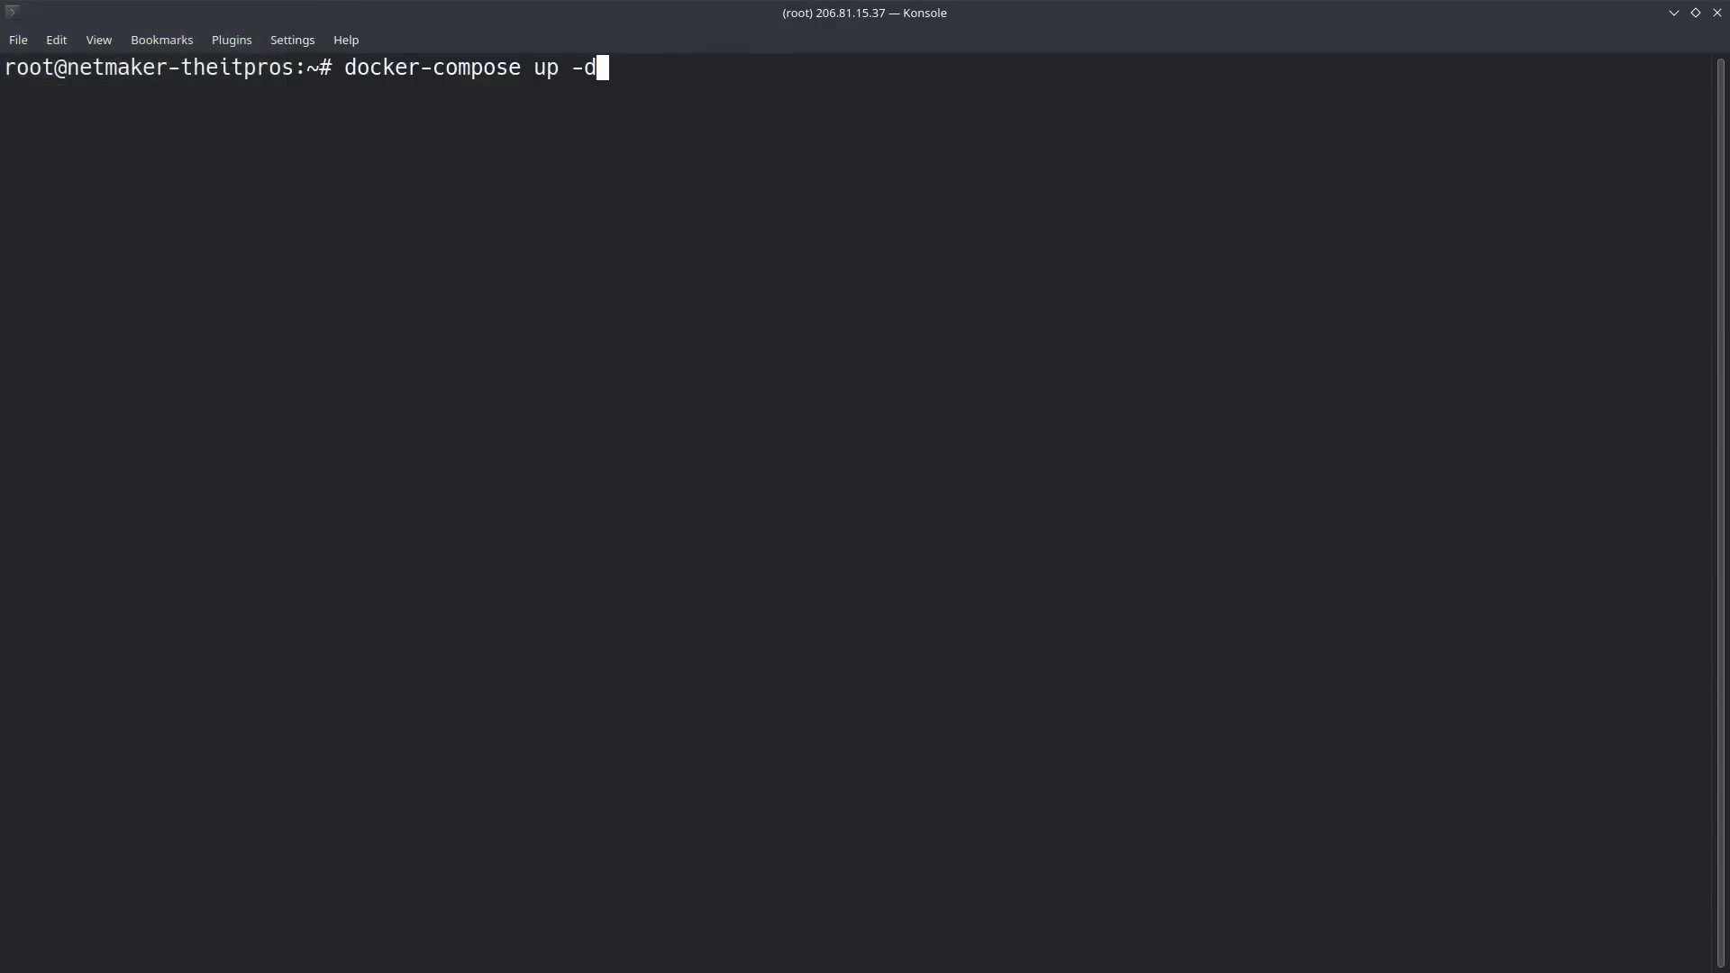
{"action": "key", "text": "Return"}
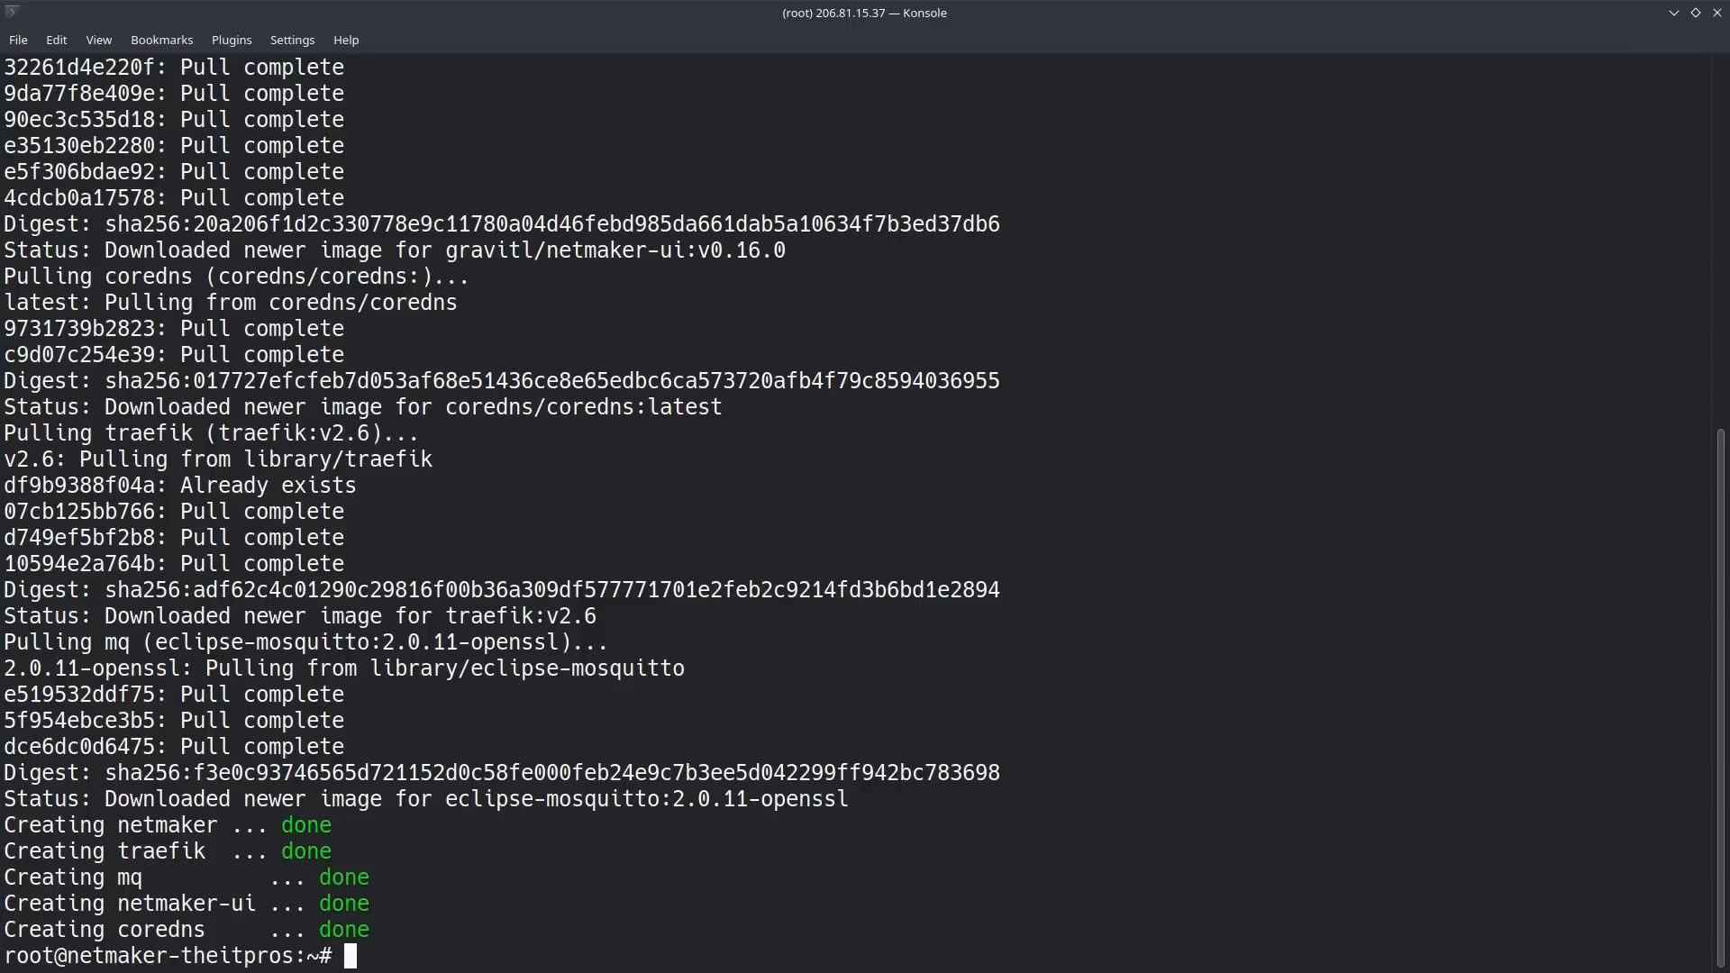
Step: Switch to Firefox and load dashboard.netmaker.theitpros.org in place of the raw GitLab install script page
{"action": "key", "text": "alt+Tab"}
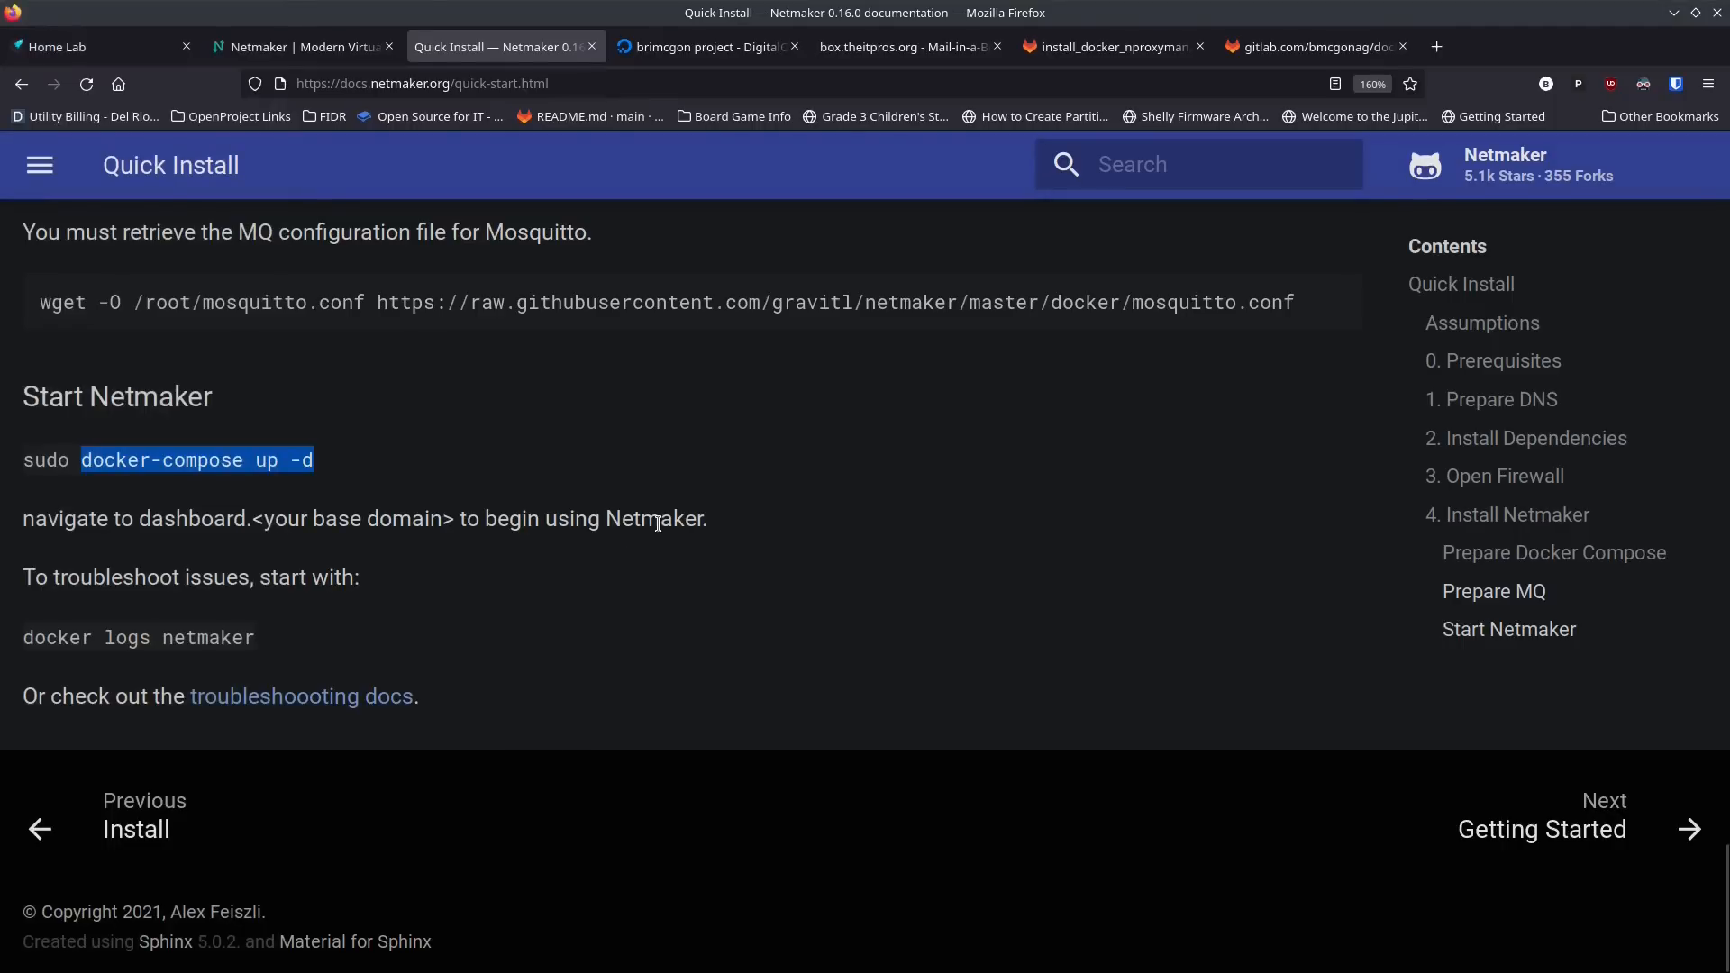
{"action": "left_click", "coordinate": [1295, 50]}
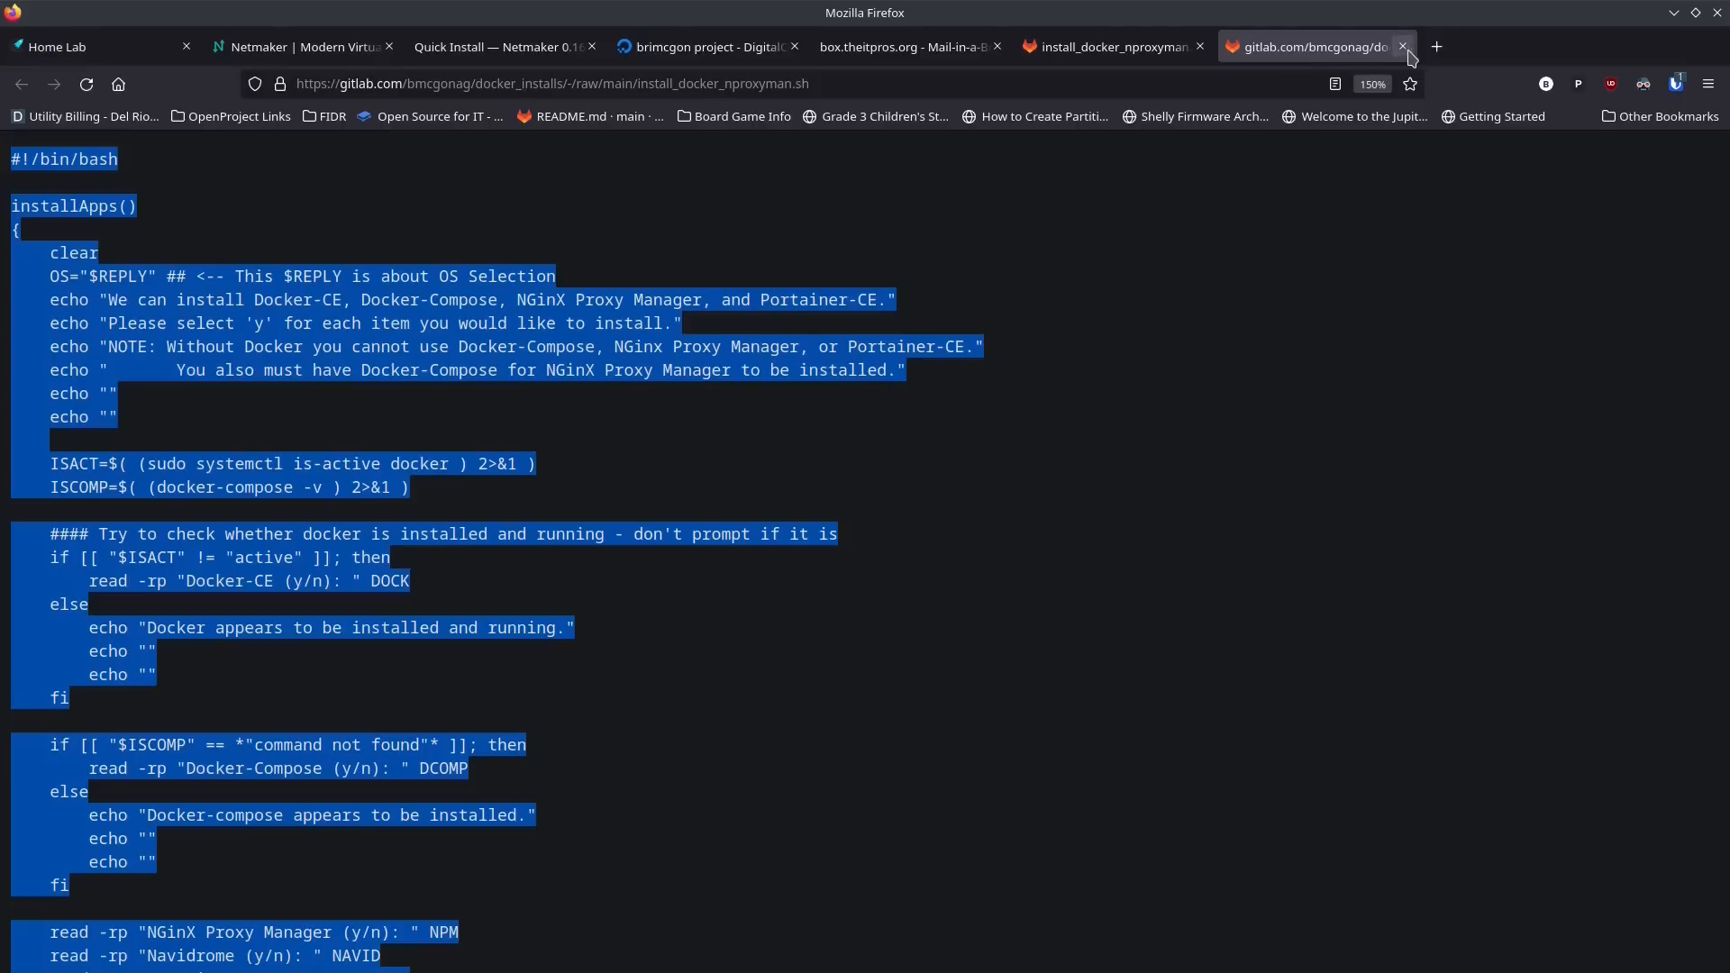
{"action": "left_click", "coordinate": [930, 83]}
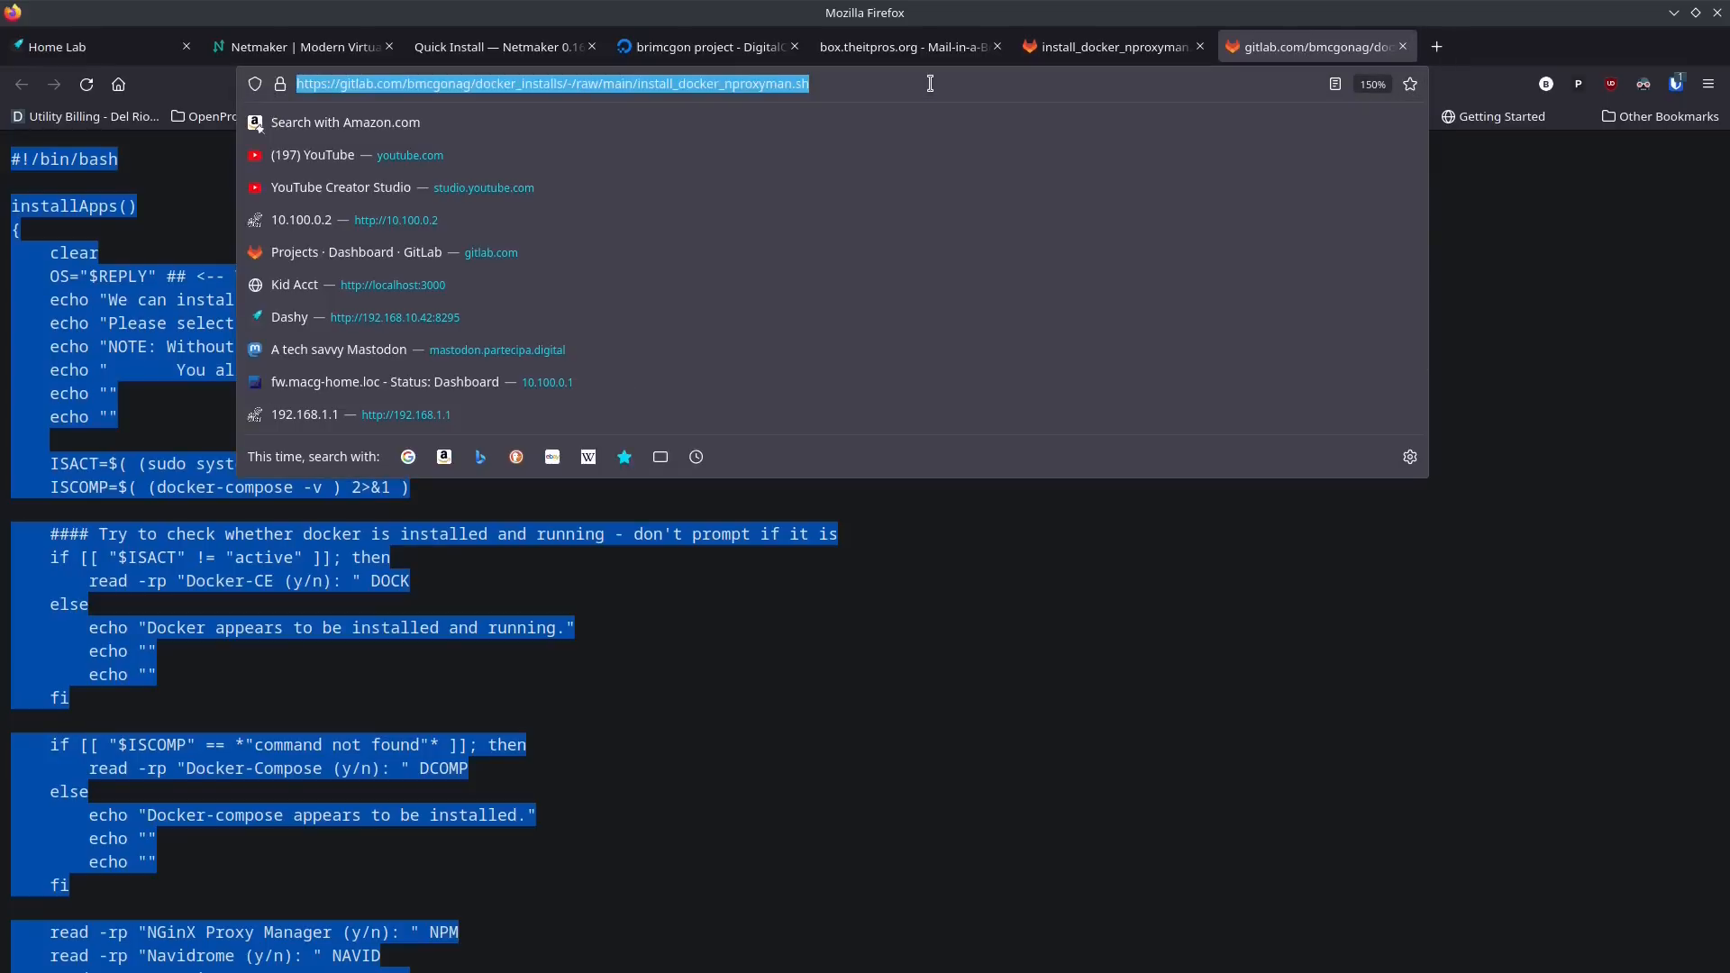
{"action": "type", "text": "ne"}
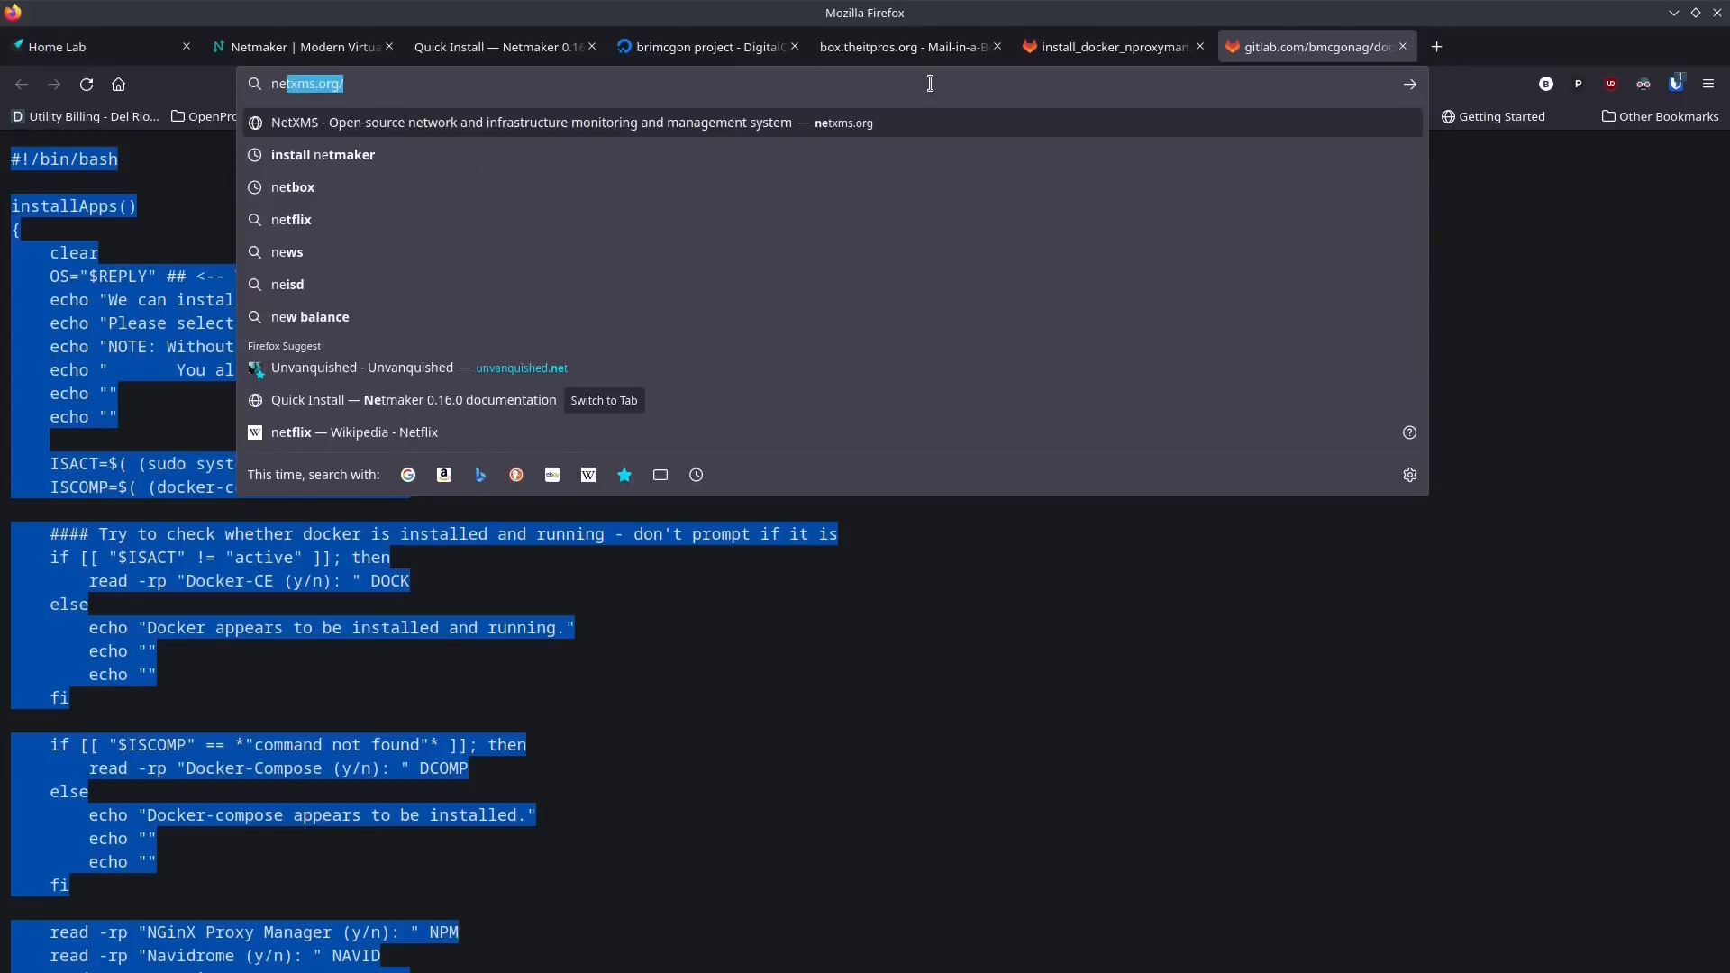
{"action": "key", "text": "BackSpace"}
{"action": "key", "text": "BackSpace"}
{"action": "key", "text": "BackSpace"}
{"action": "type", "text": "dashboa"}
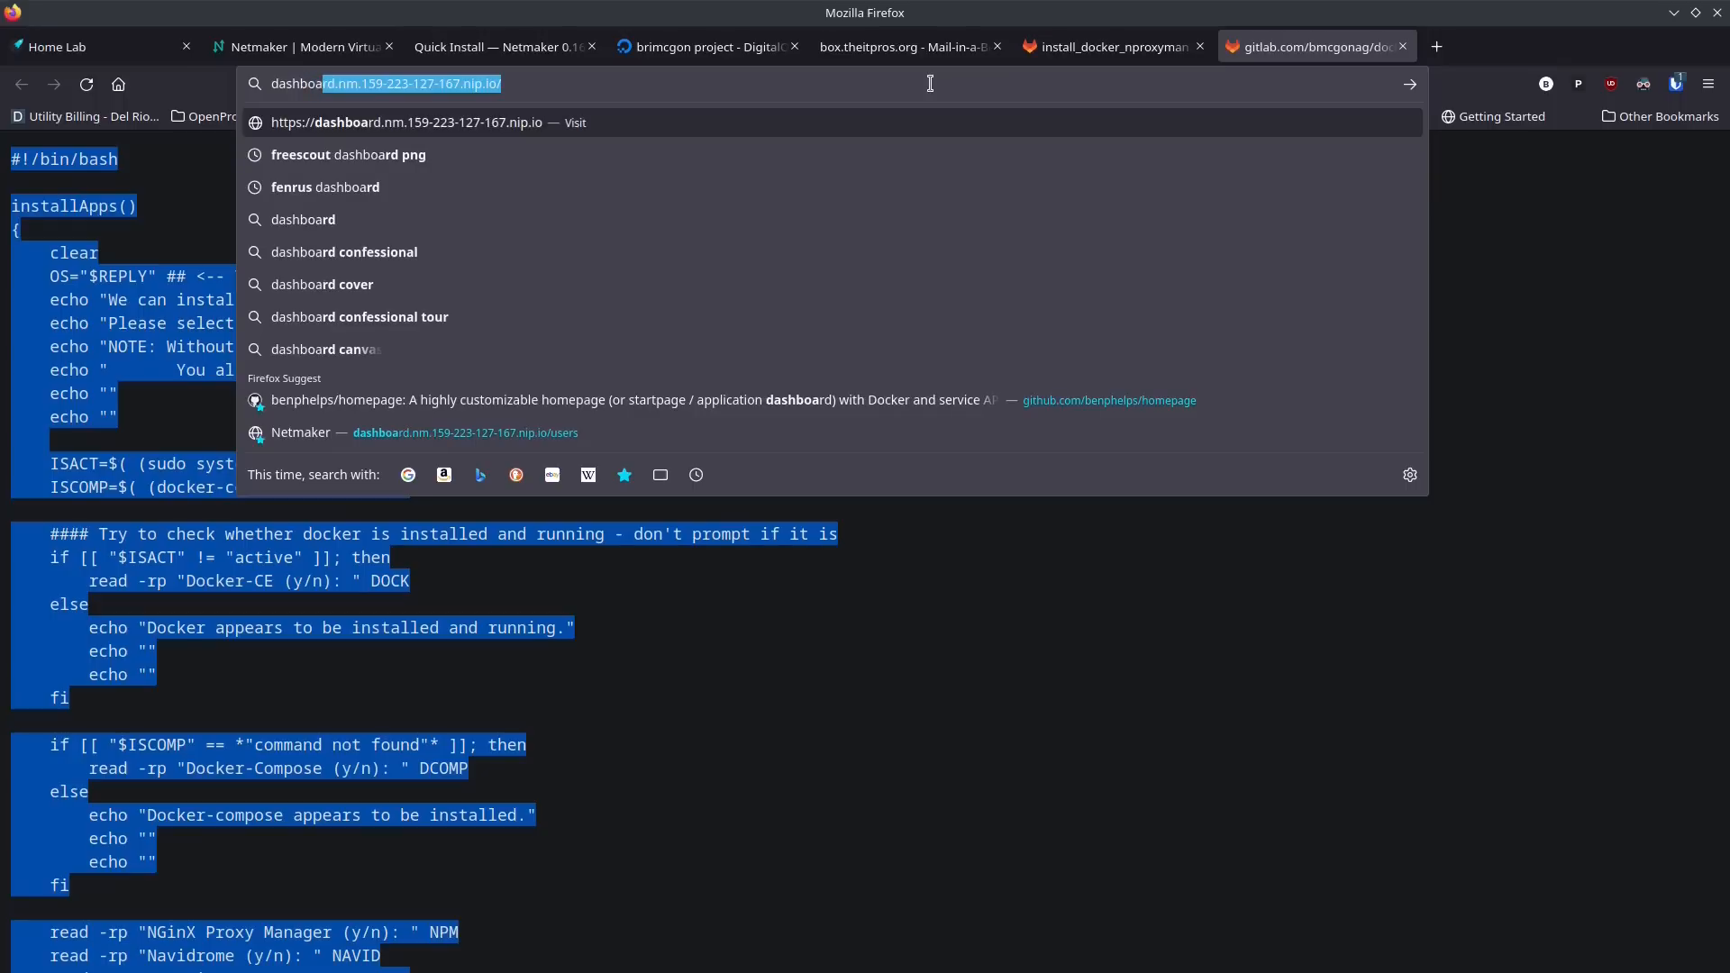
{"action": "type", "text": "rd.netmaker."}
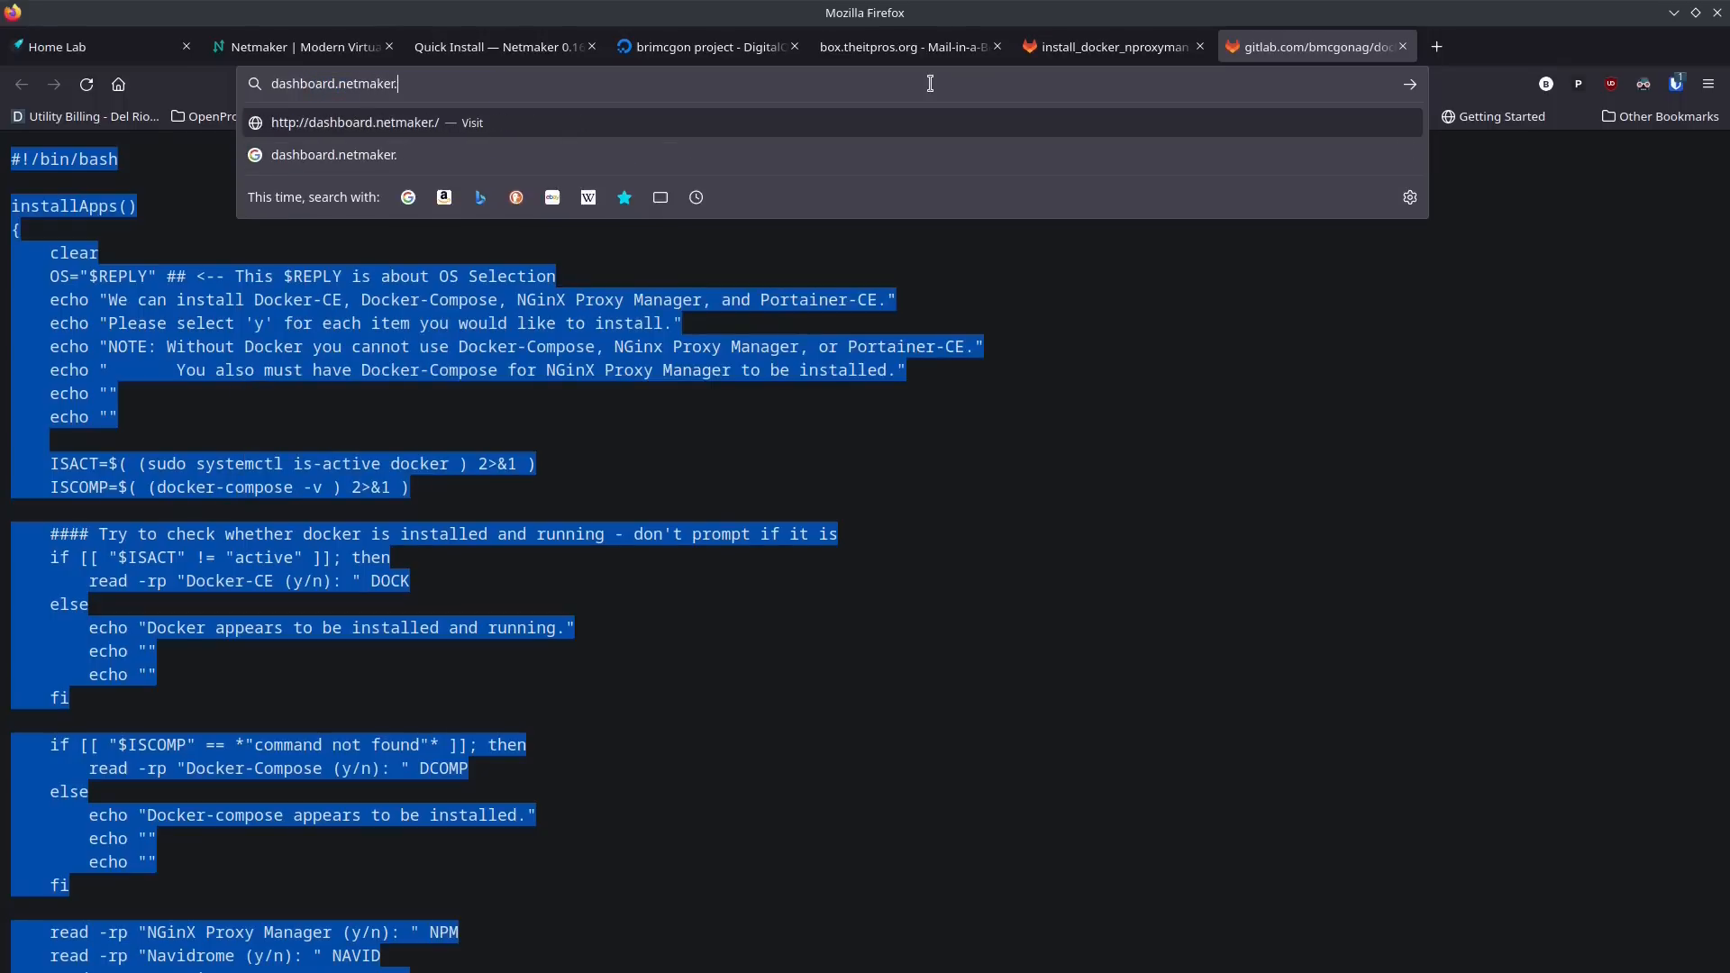
{"action": "type", "text": "theitpros.or"}
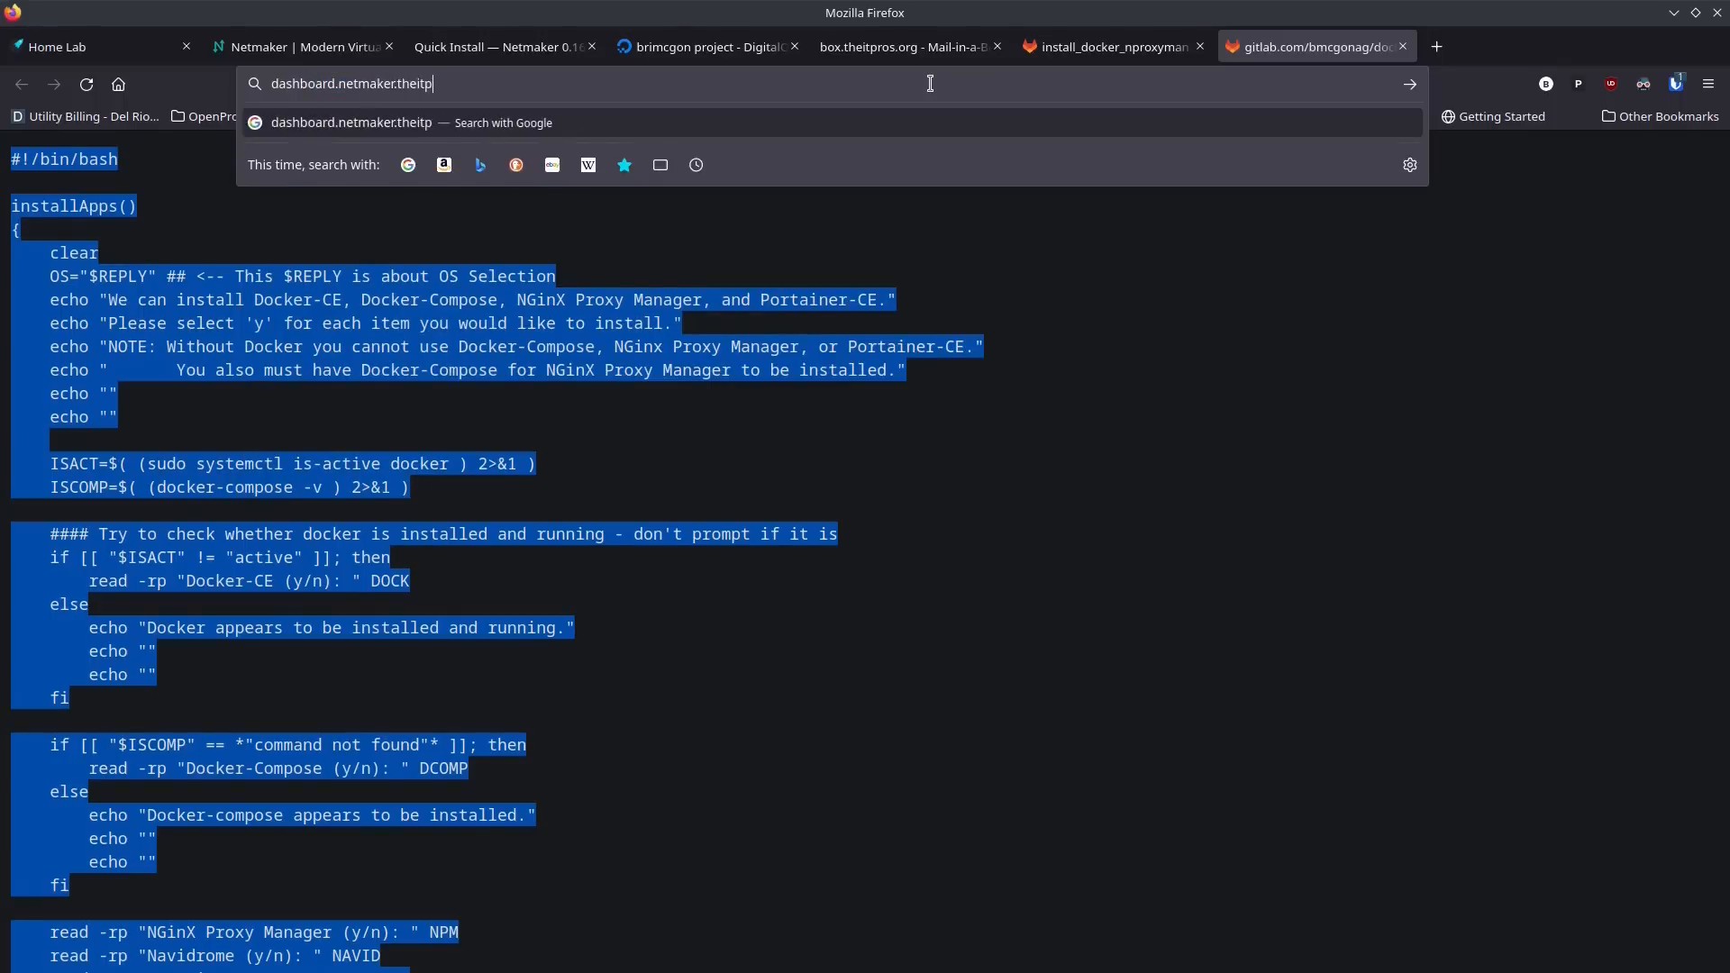
{"action": "type", "text": "g"}
{"action": "key", "text": "Return"}
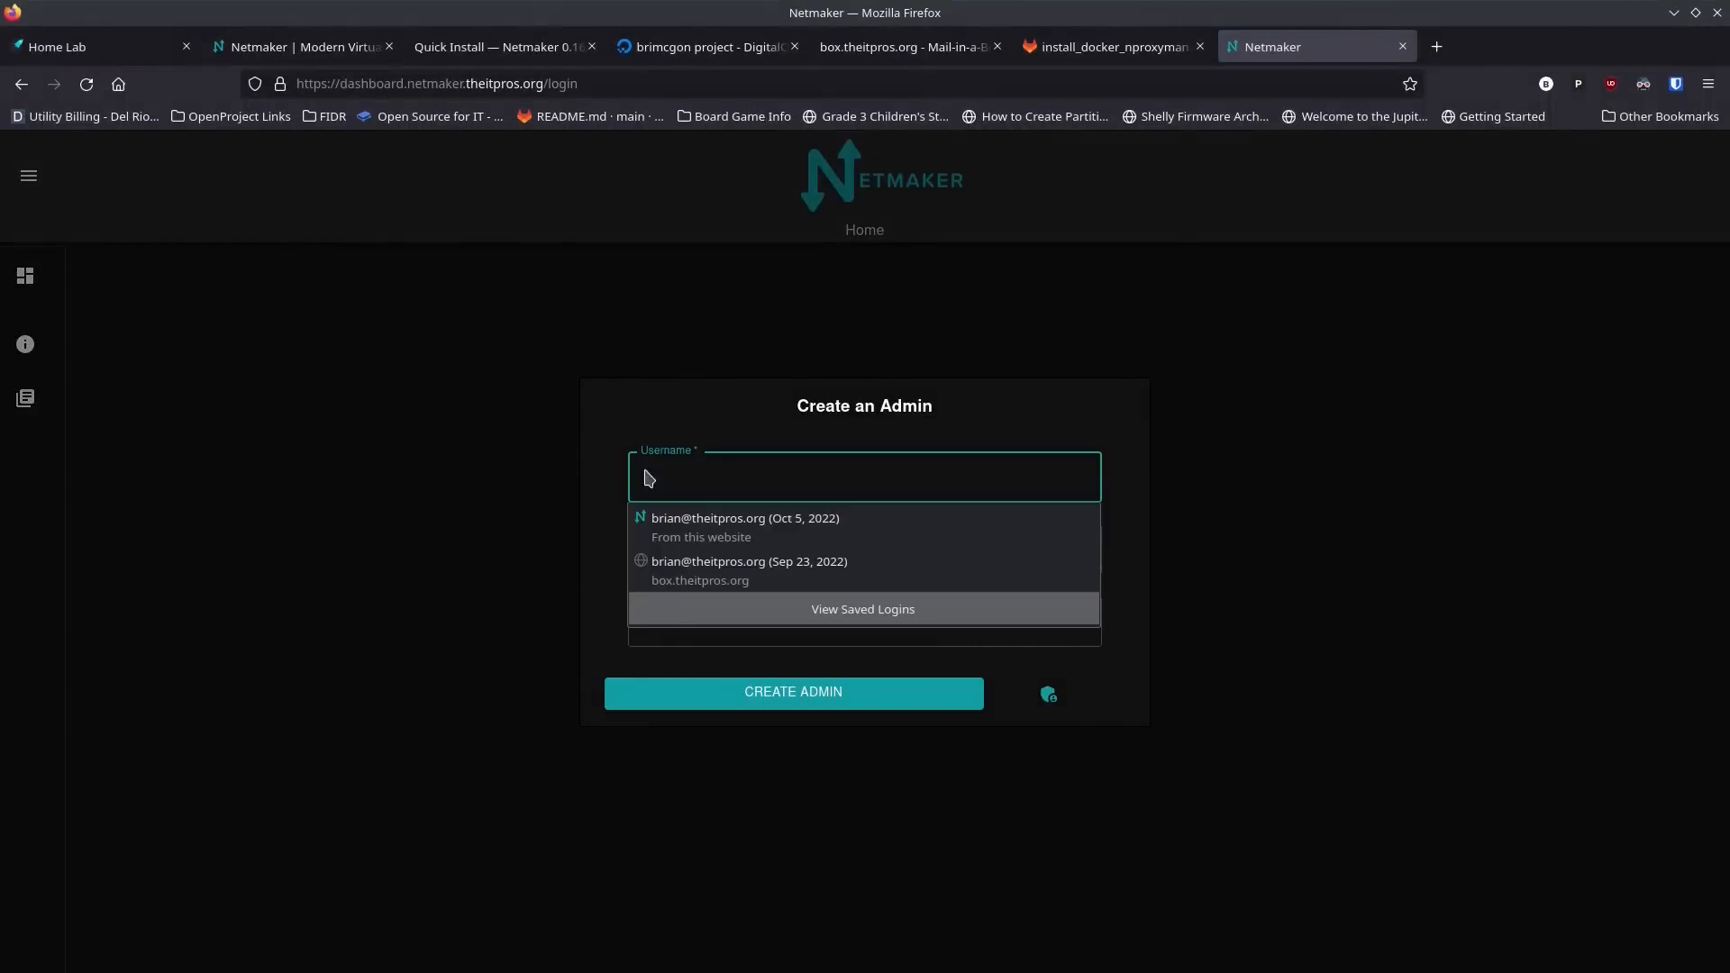
Step: Create the Netmaker admin account with the admin's e-mail as username and a confirmed password, and decline saving the login in the browser
{"action": "left_click", "coordinate": [747, 484]}
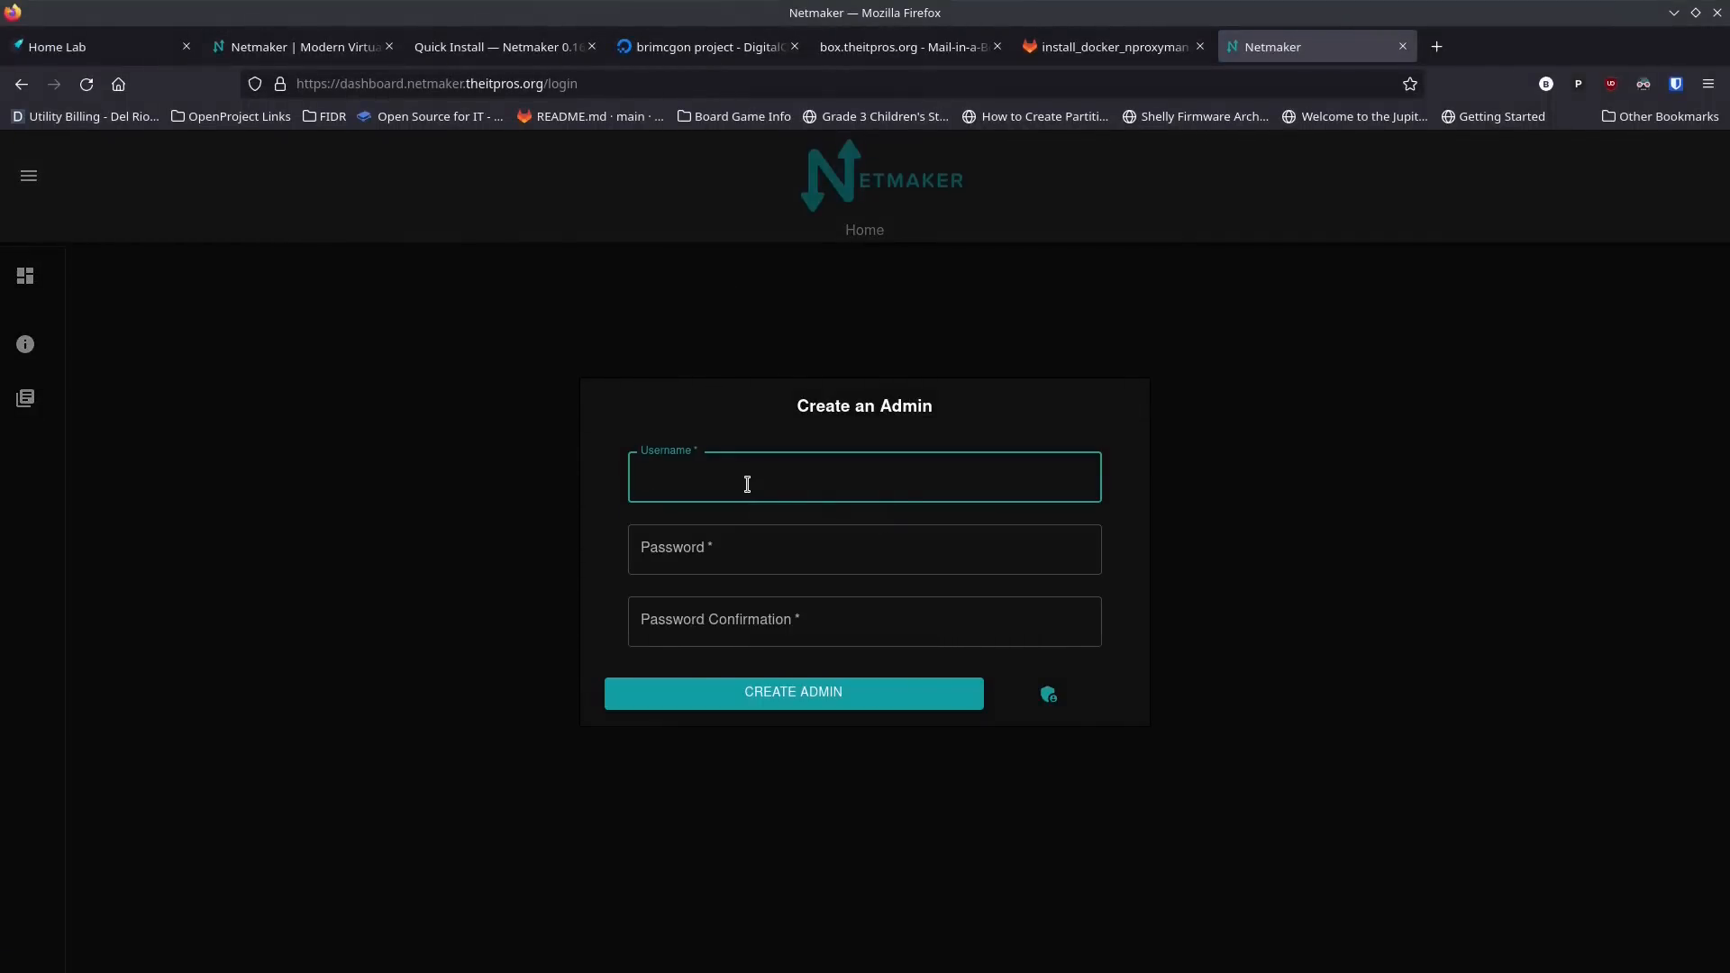
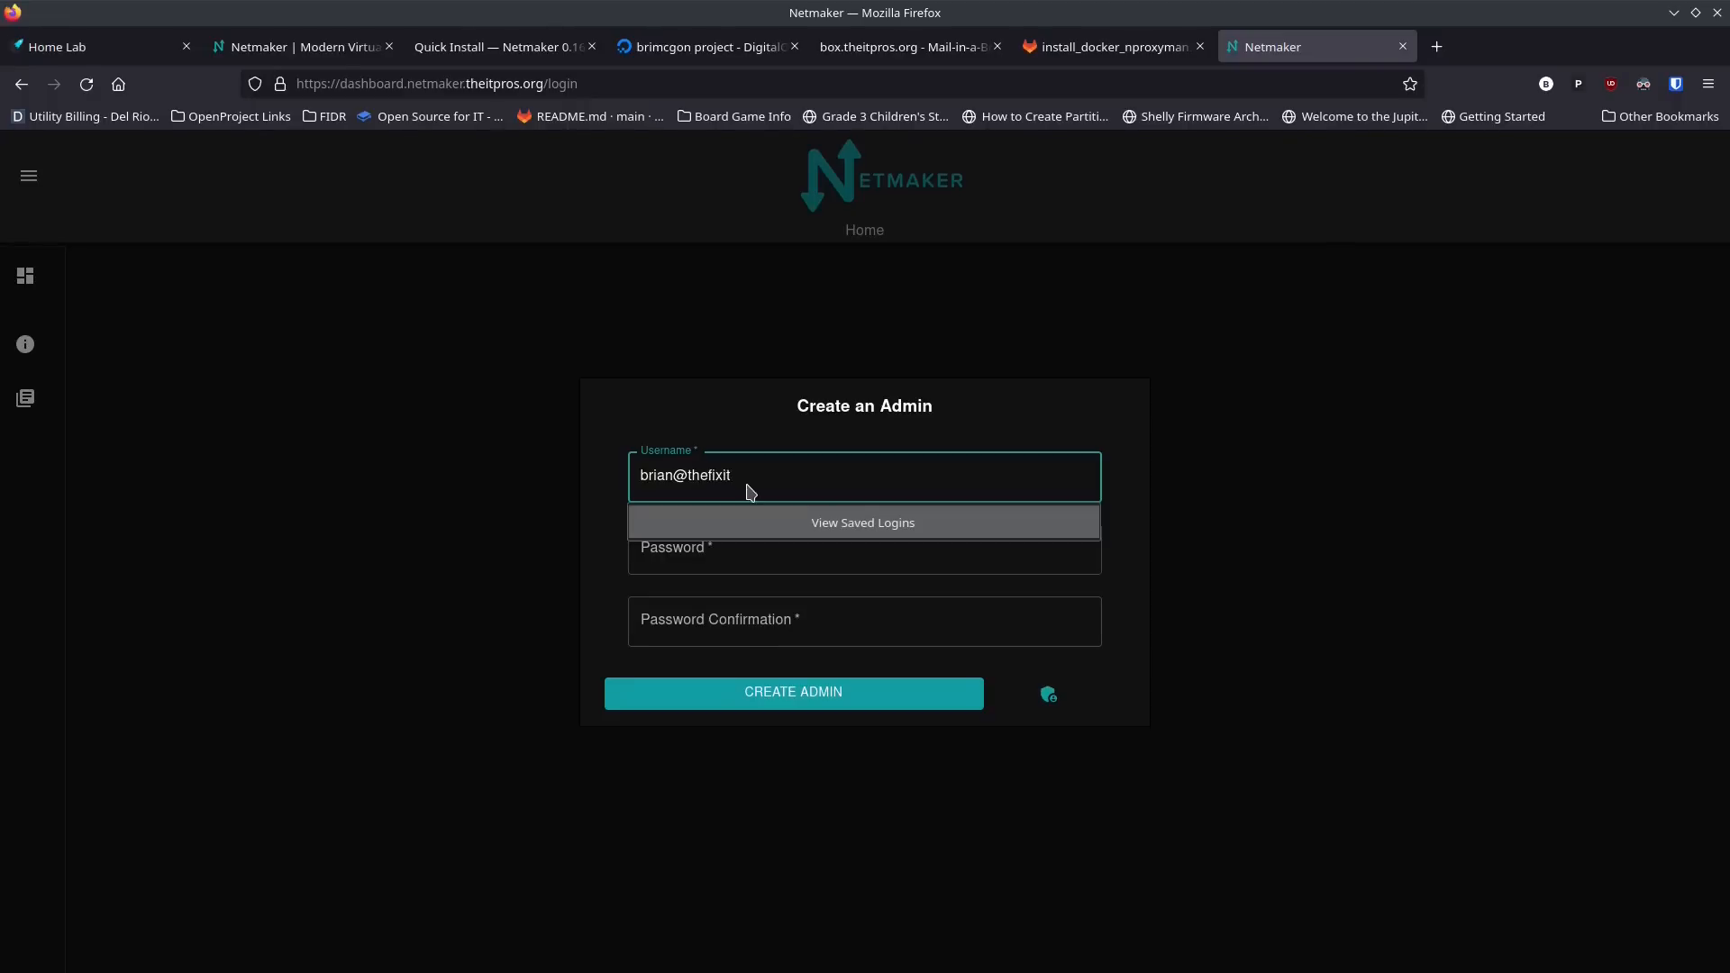
{"action": "key", "text": "Tab"}
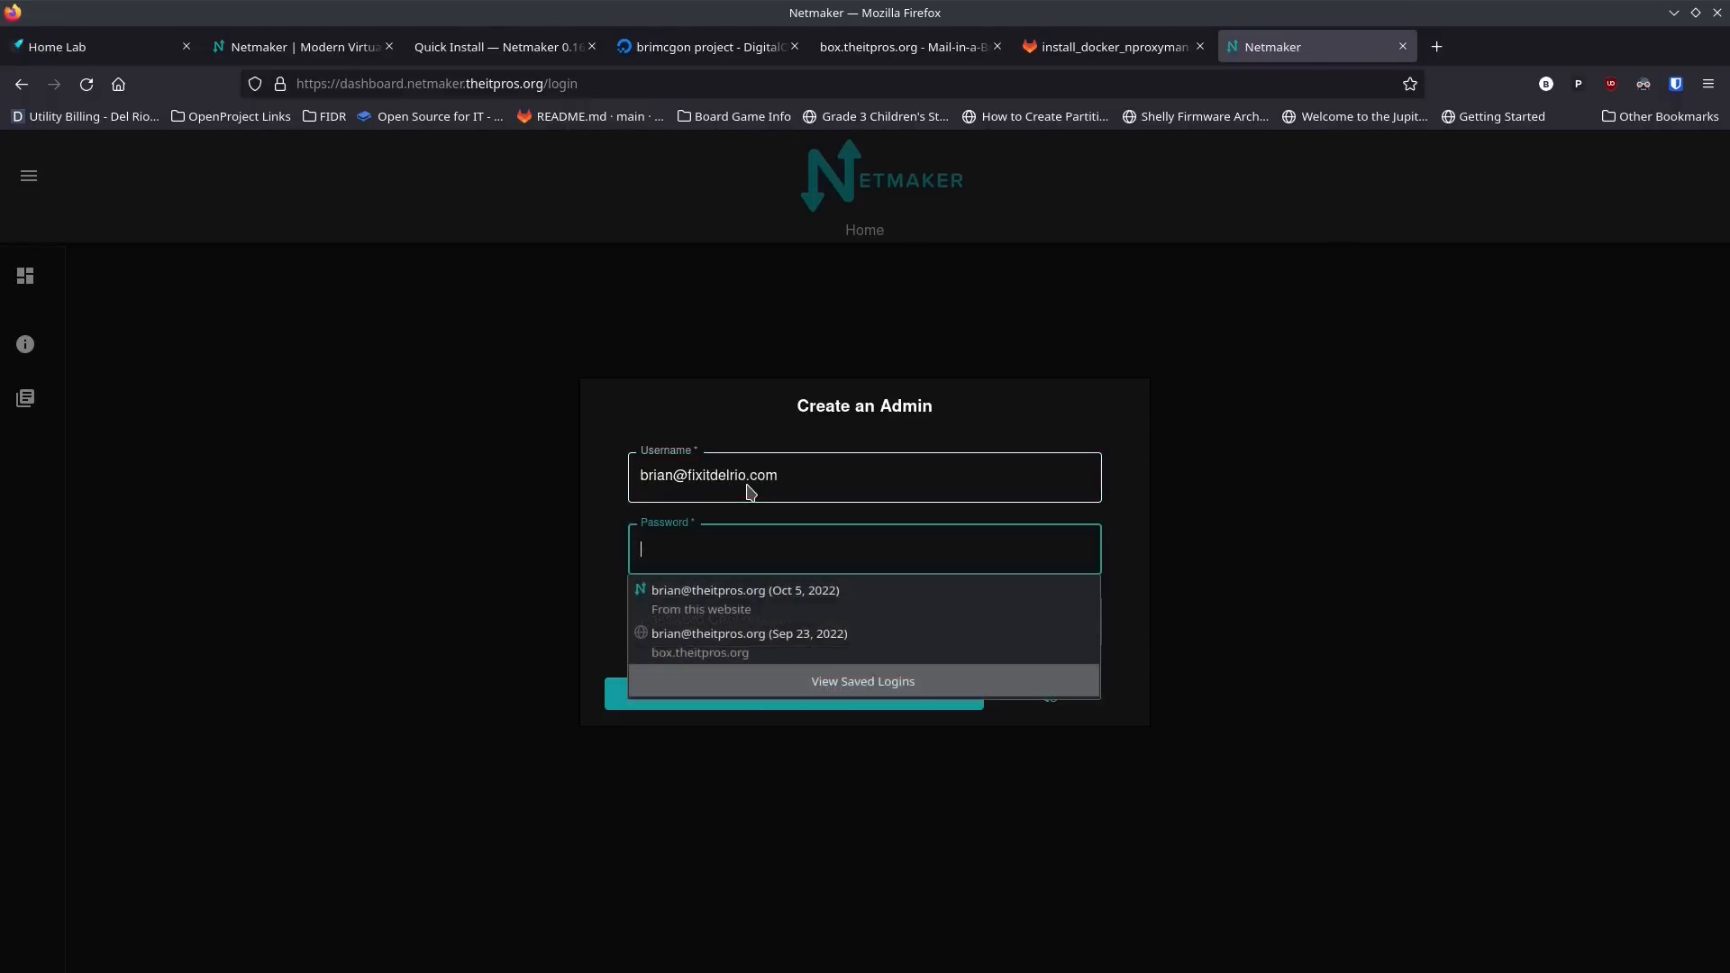
{"action": "type", "text": "••••"}
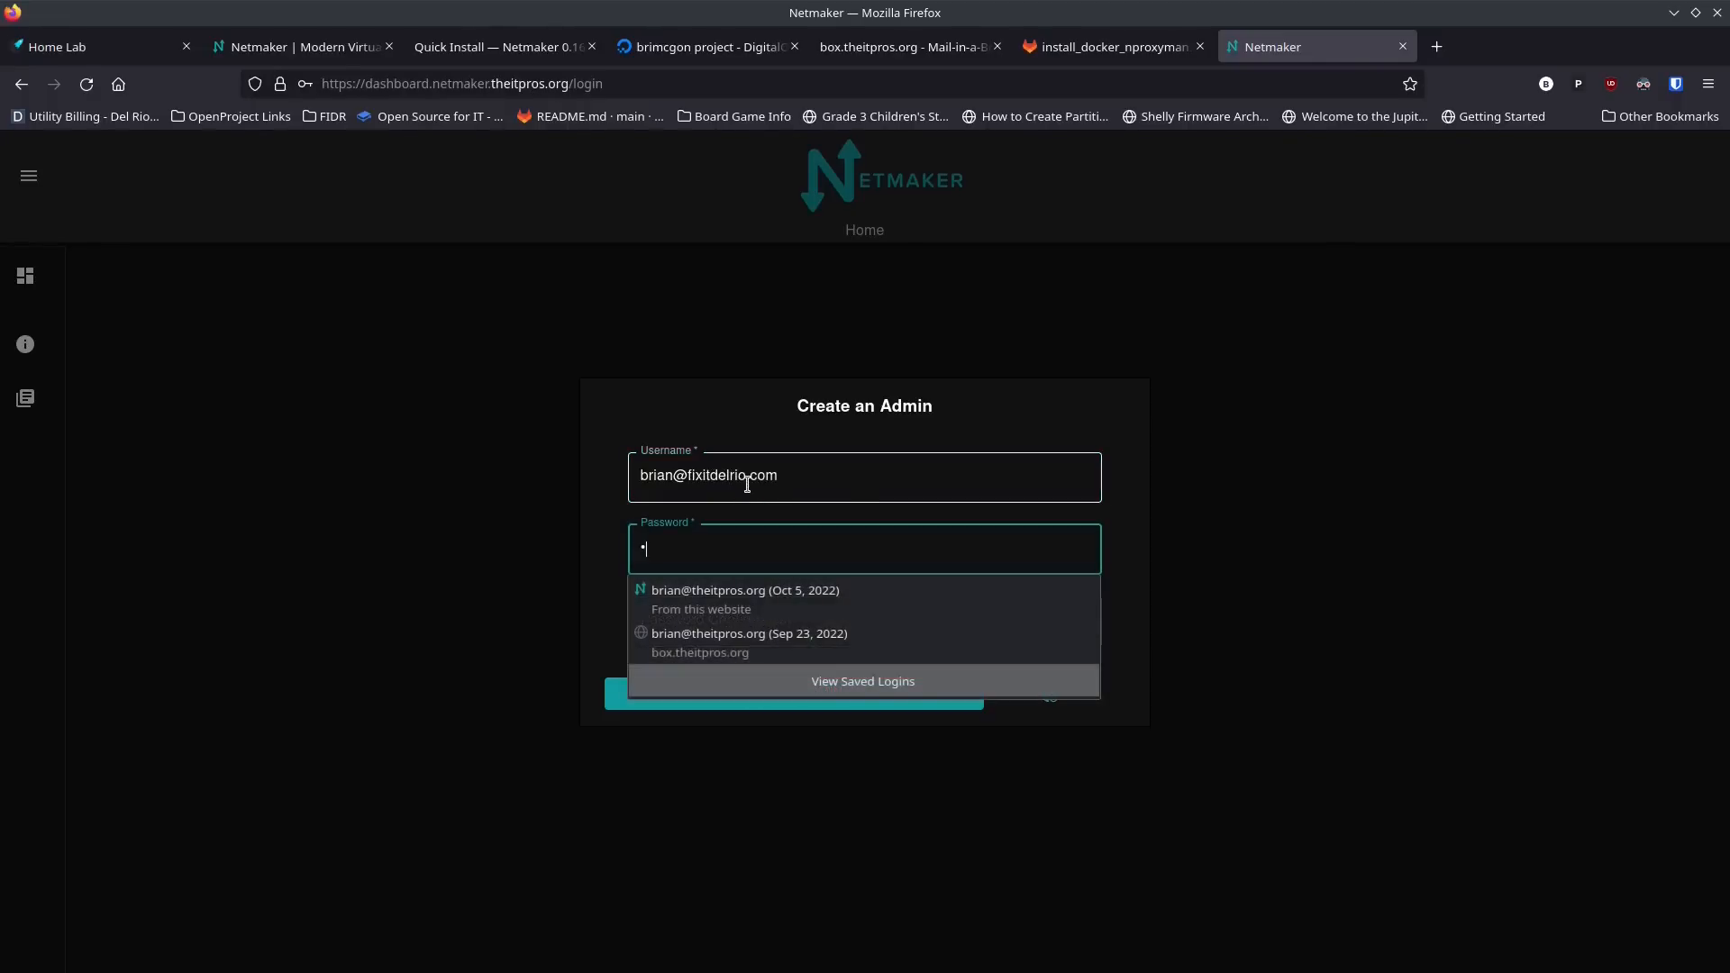
{"action": "type", "text": "••••••••••"}
{"action": "left_click", "coordinate": [824, 628]}
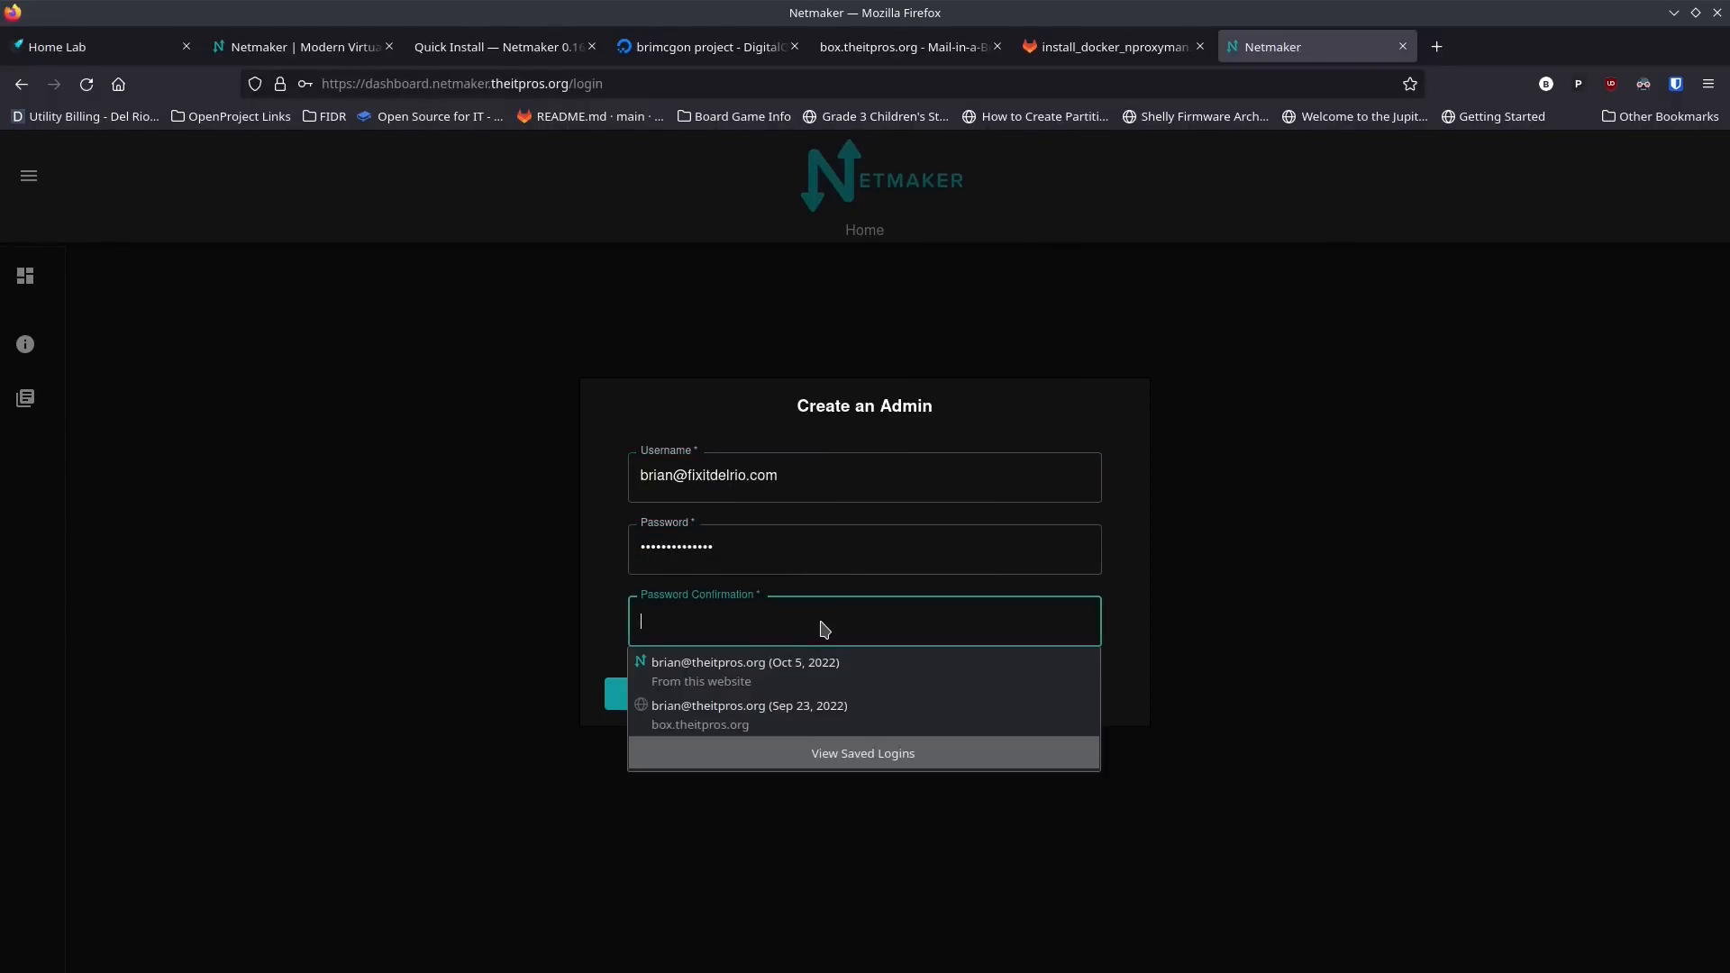
{"action": "type", "text": "••••••••••••••"}
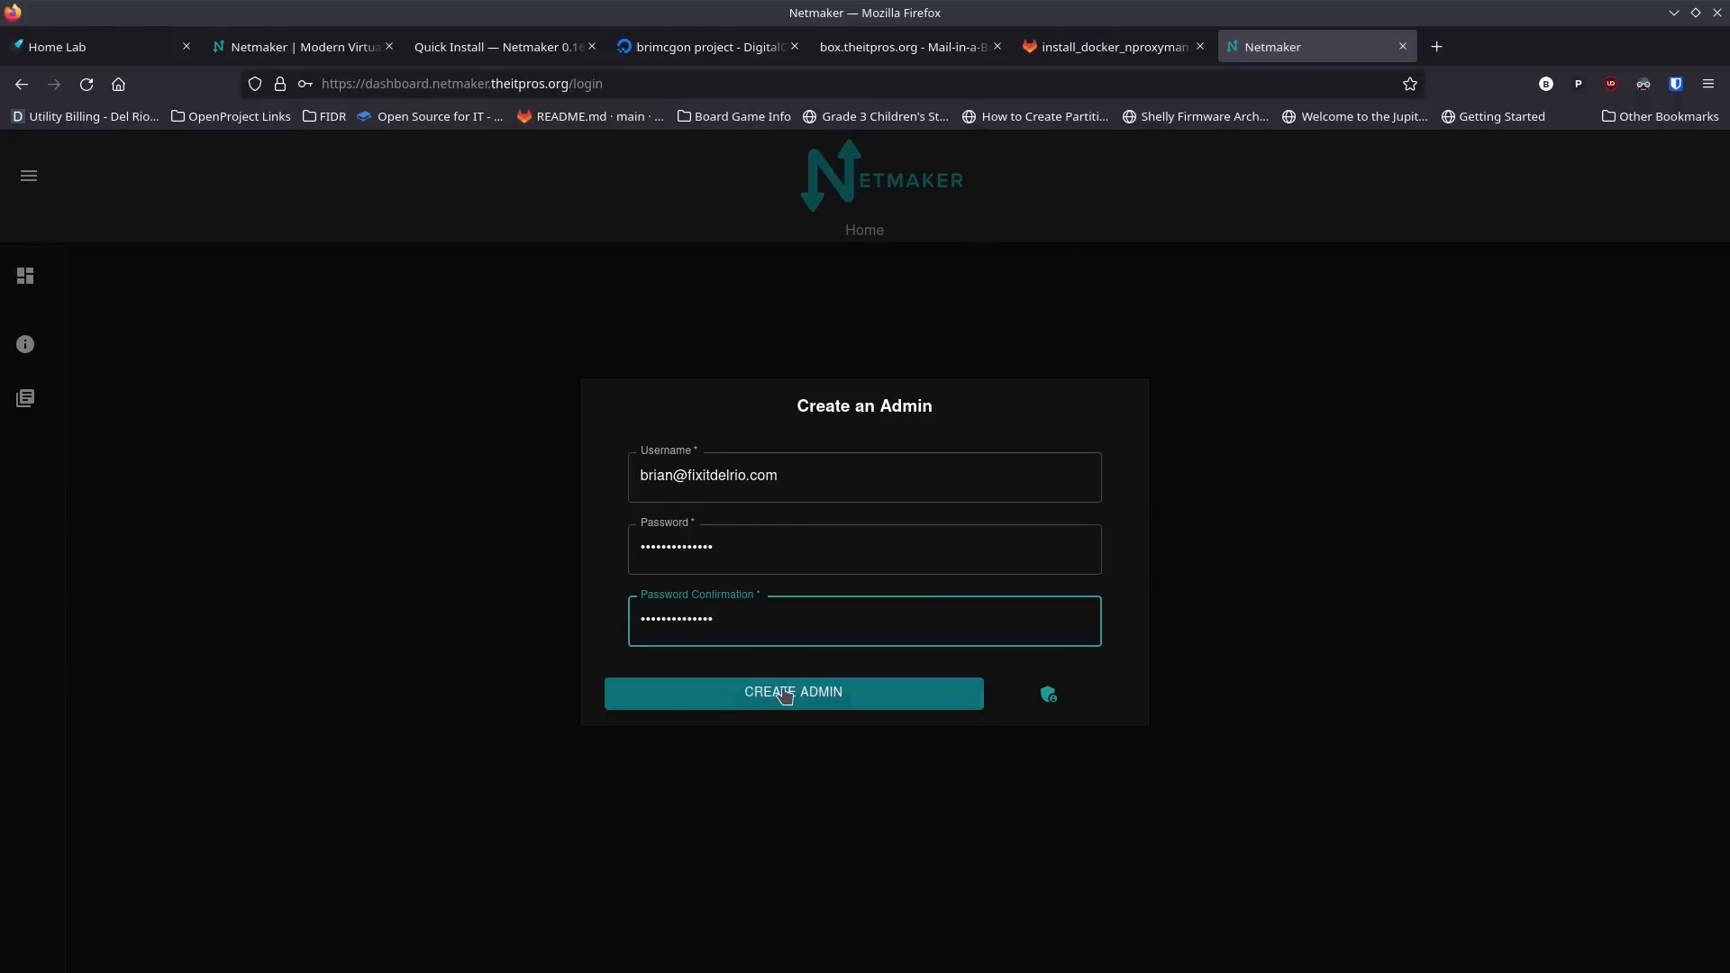
{"action": "left_click", "coordinate": [784, 693]}
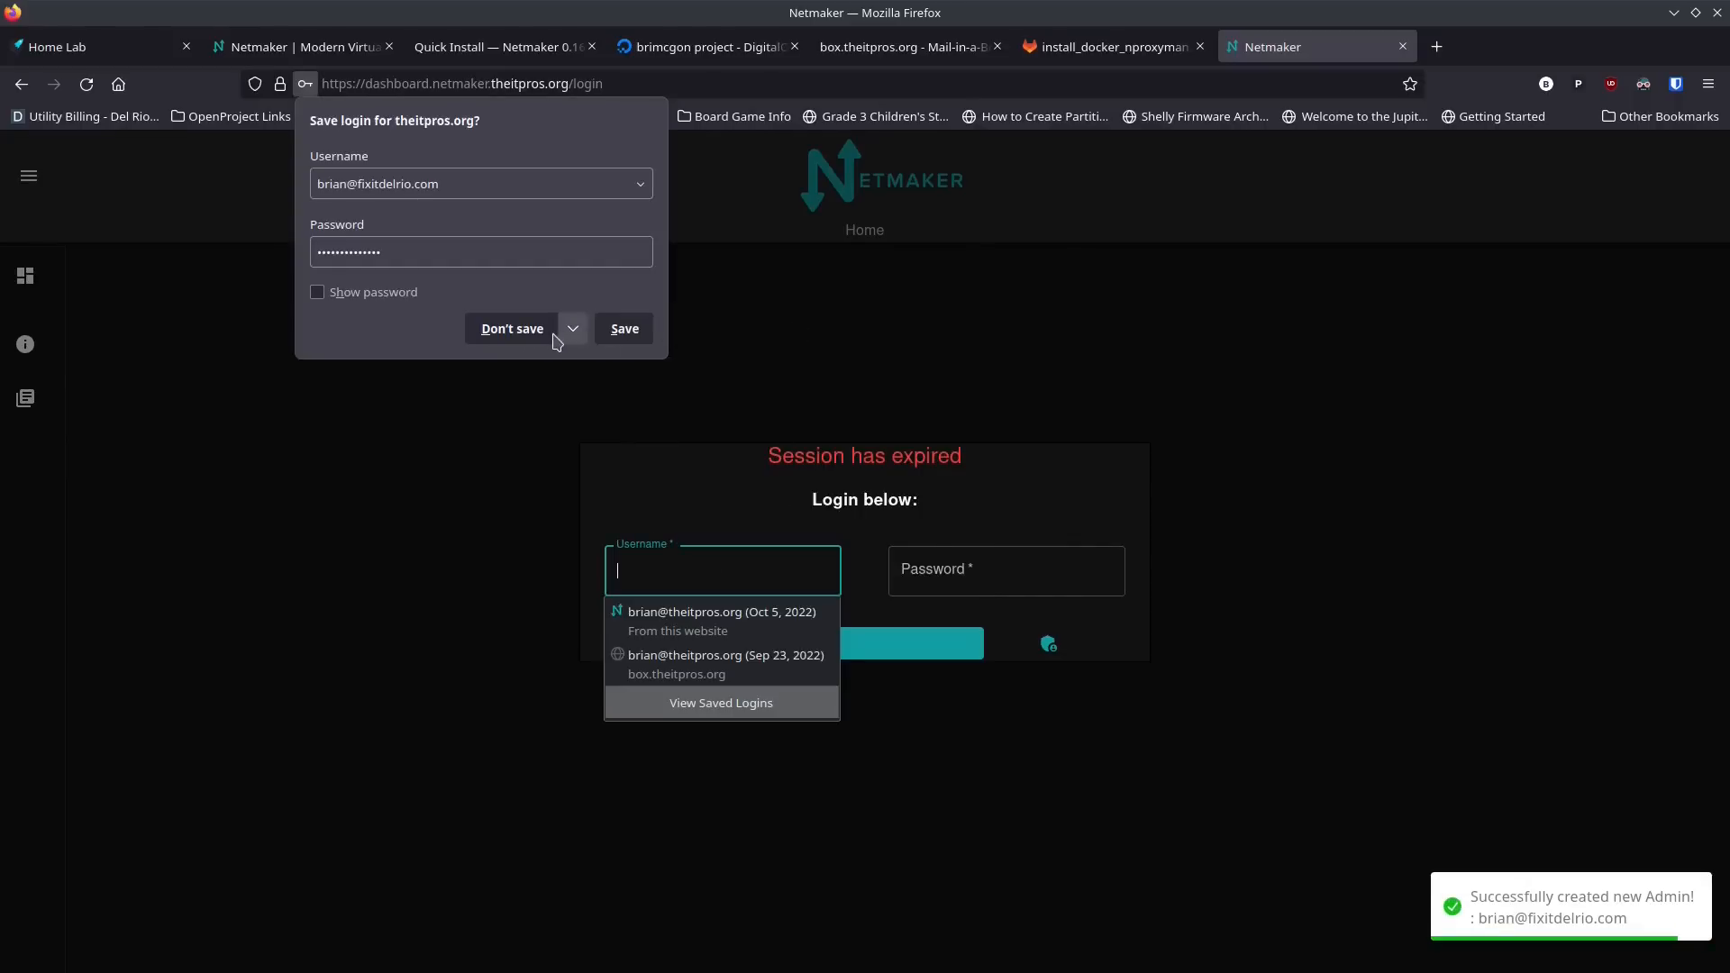
{"action": "left_click", "coordinate": [542, 332]}
Step: Log in to the Netmaker dashboard with the new admin's e-mail and account password
{"action": "left_click", "coordinate": [789, 571]}
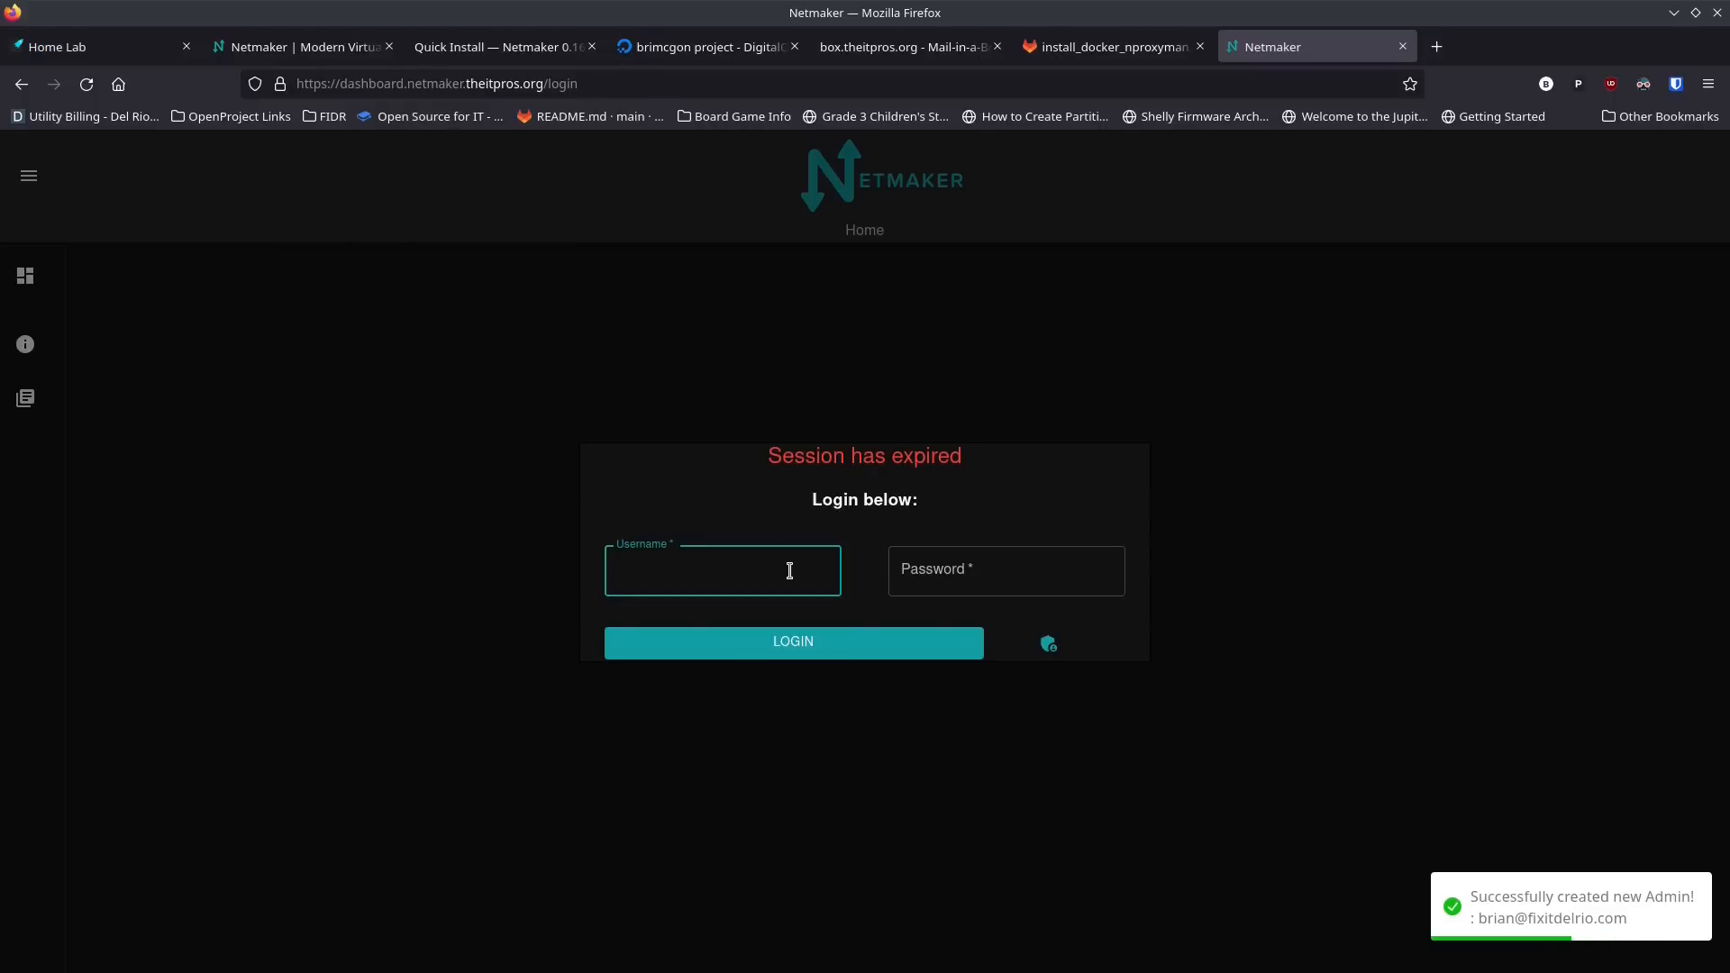
{"action": "left_click", "coordinate": [791, 575]}
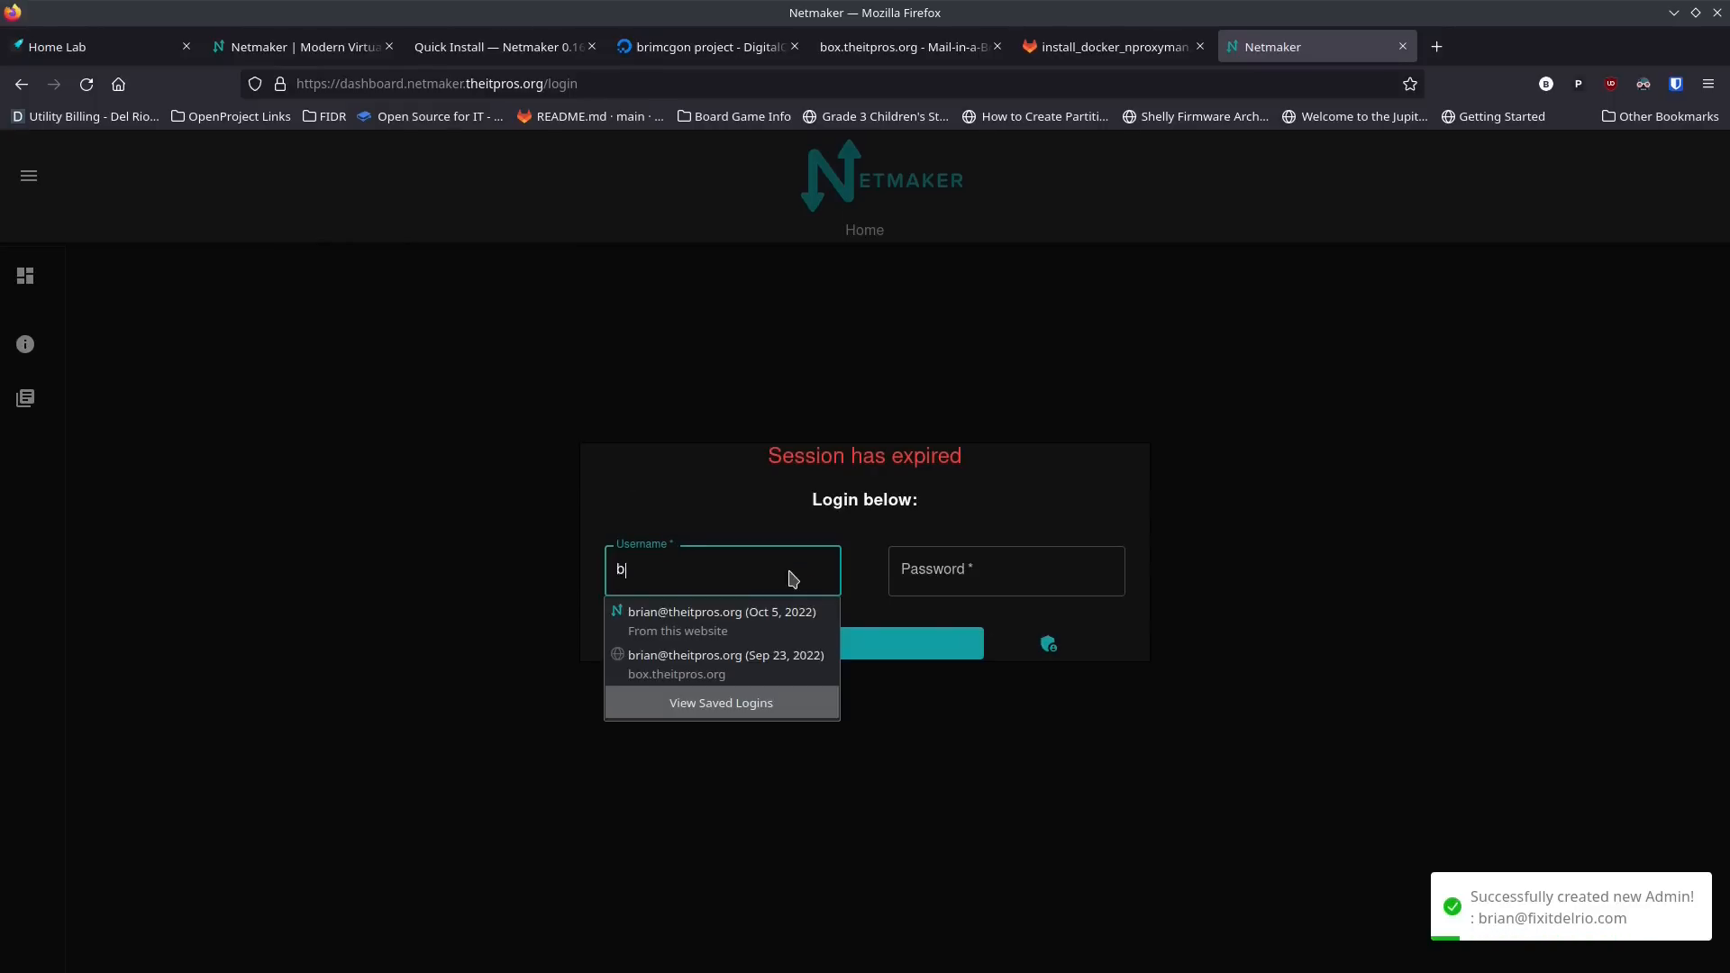
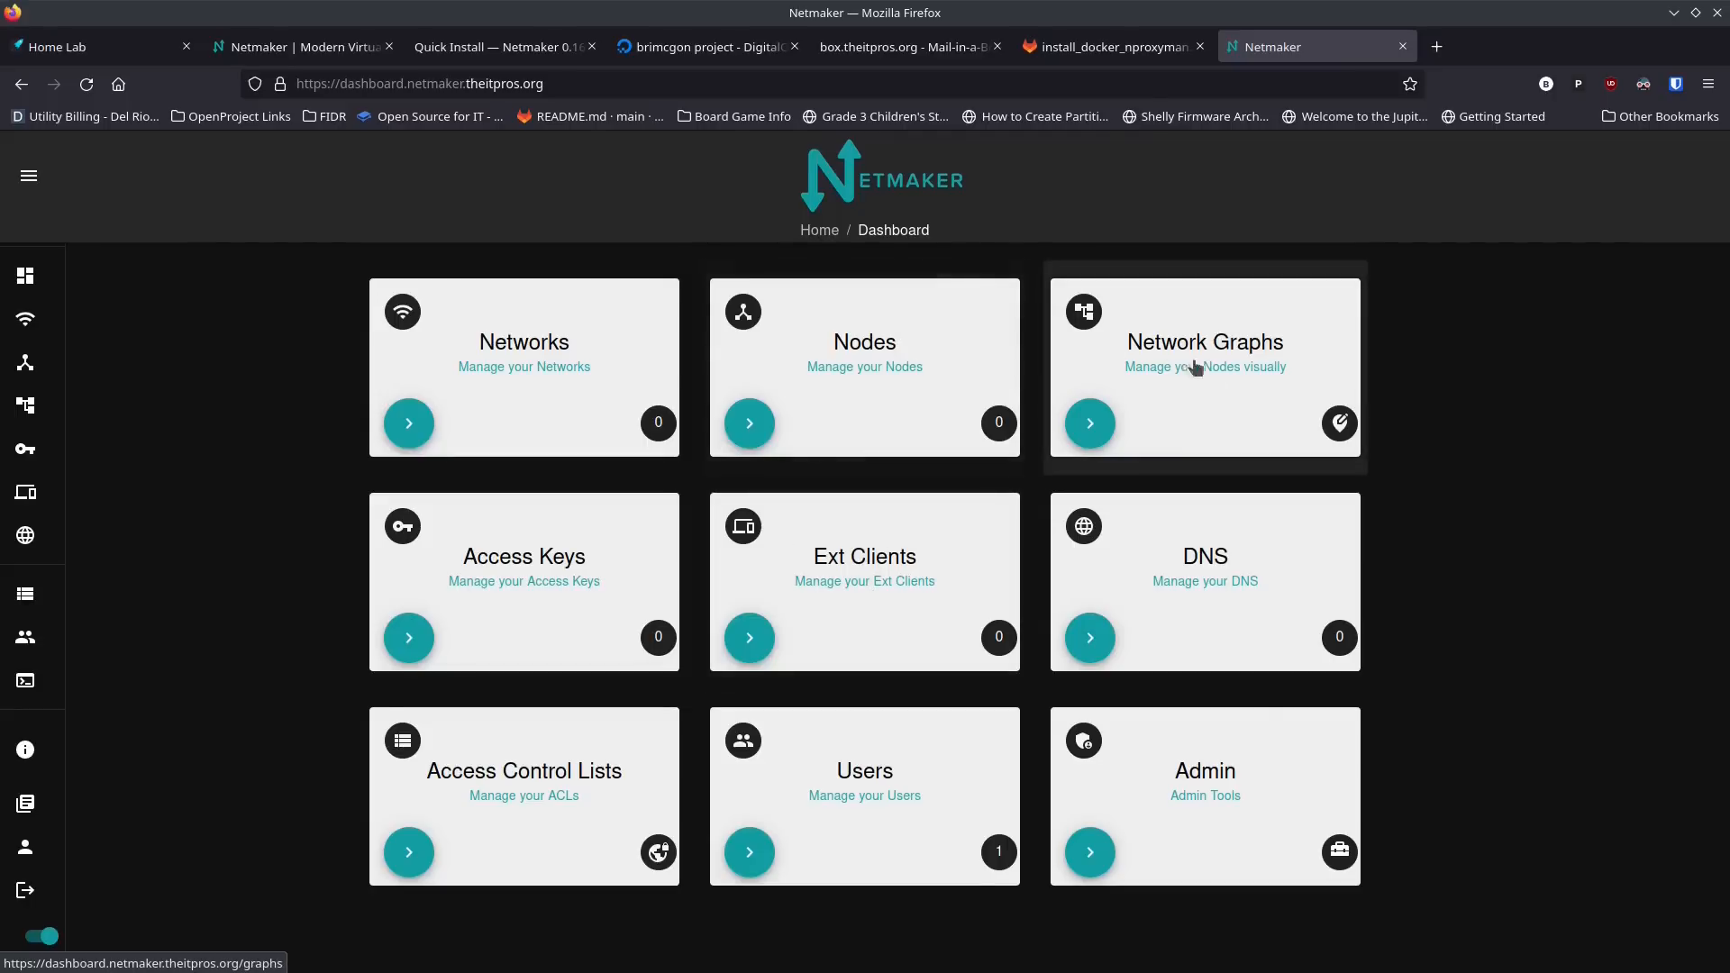
Step: Start a new Netmaker network and autofill its name, IPv4 address range and options
{"action": "left_click", "coordinate": [507, 358]}
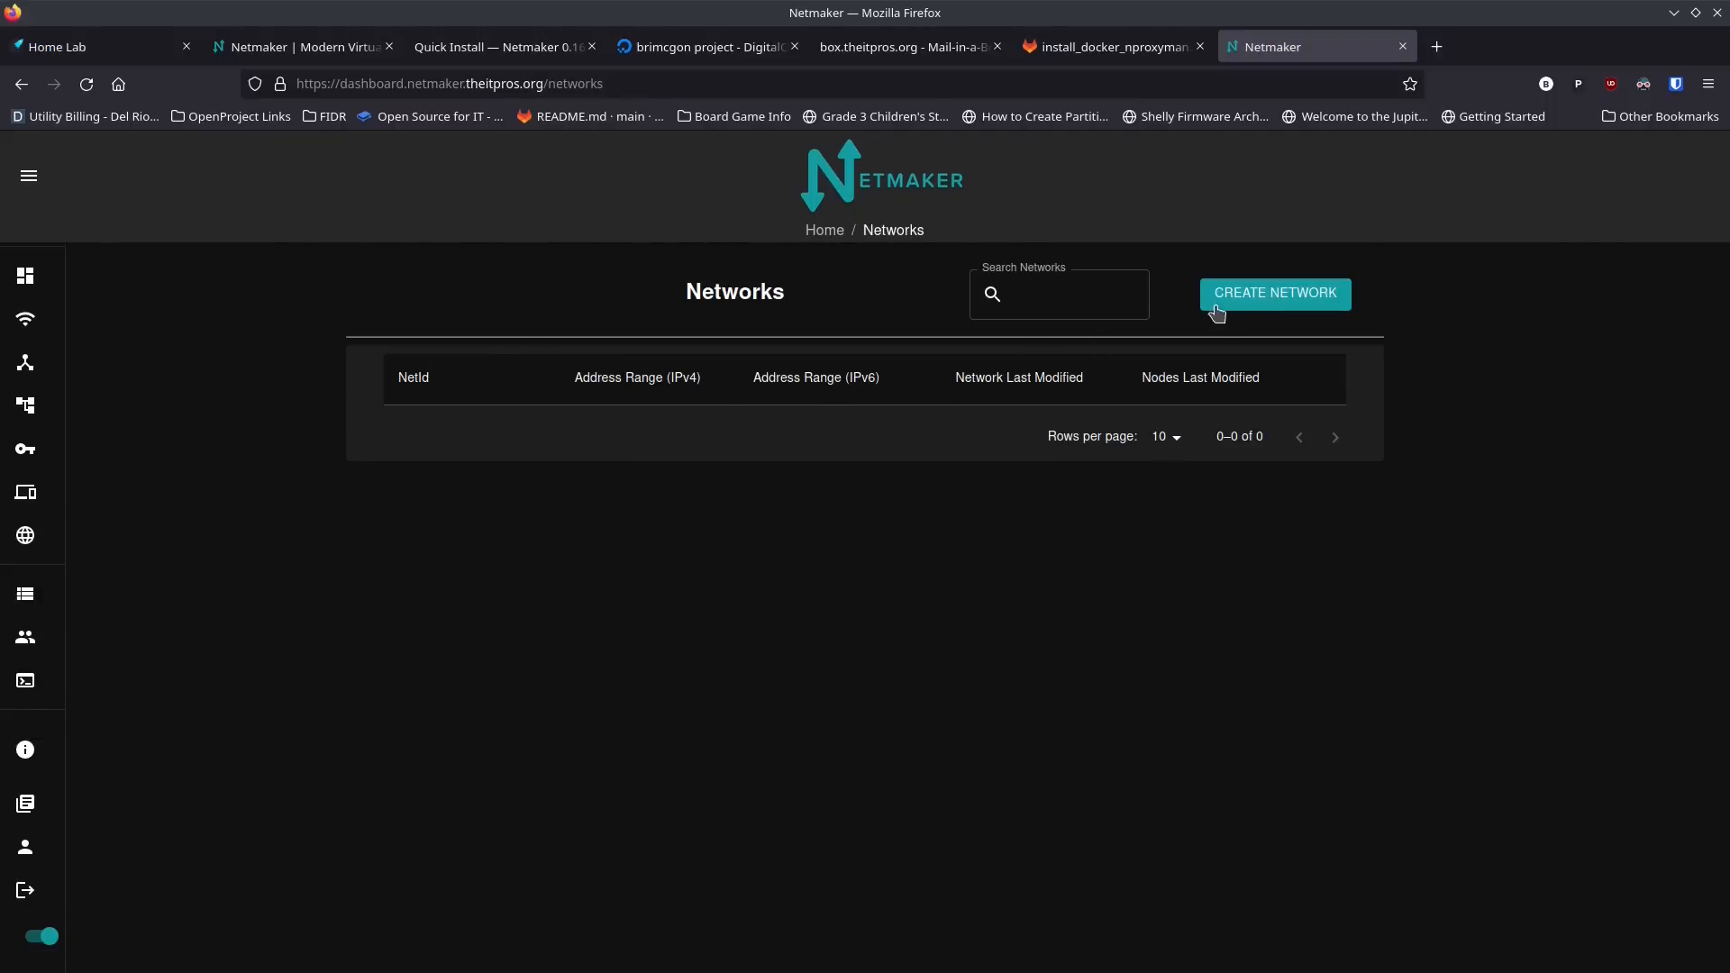
{"action": "left_click", "coordinate": [1248, 308]}
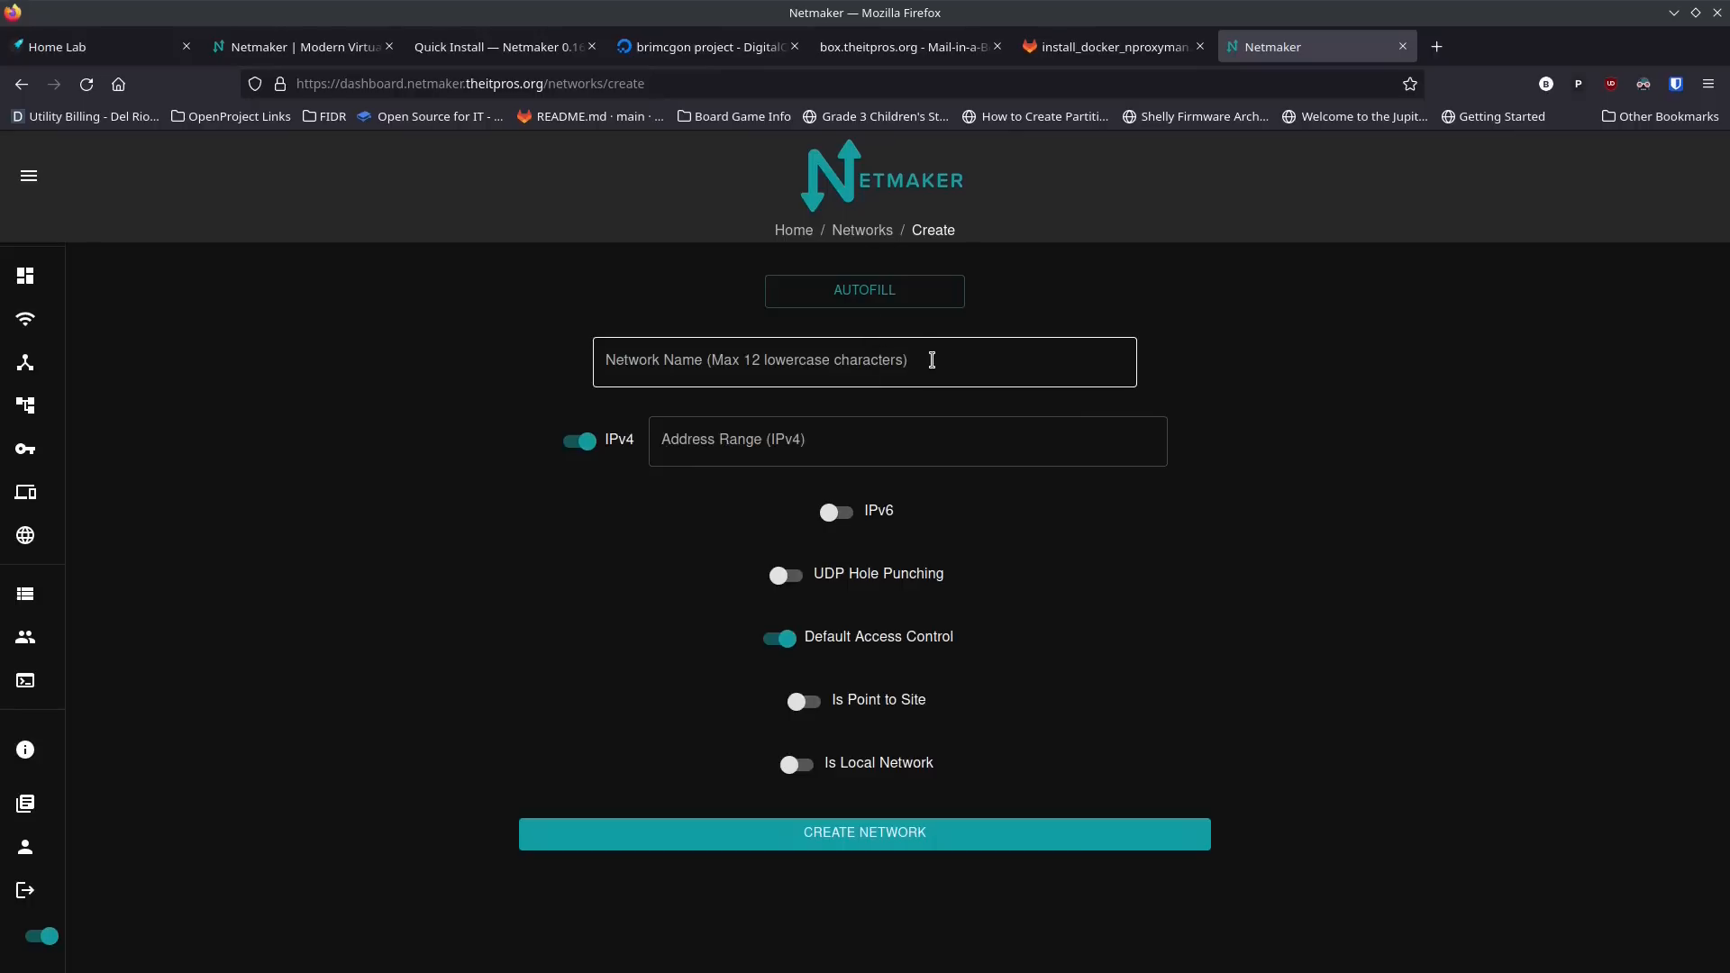
{"action": "left_click", "coordinate": [931, 360]}
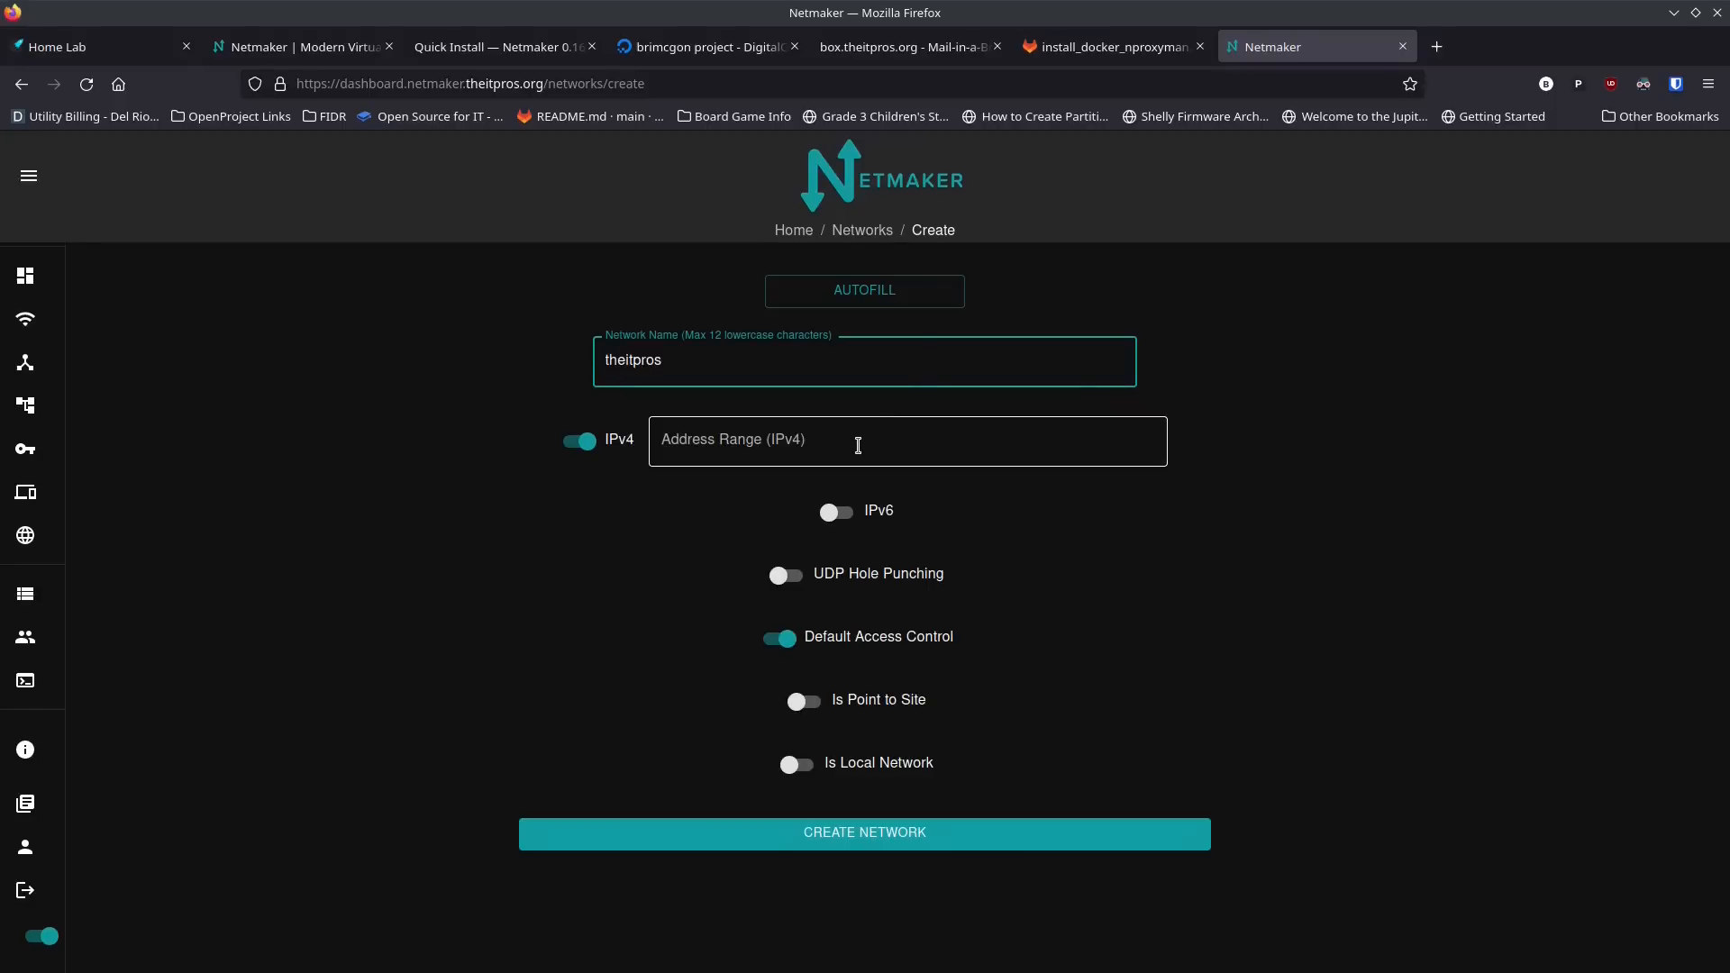
{"action": "left_click", "coordinate": [858, 445]}
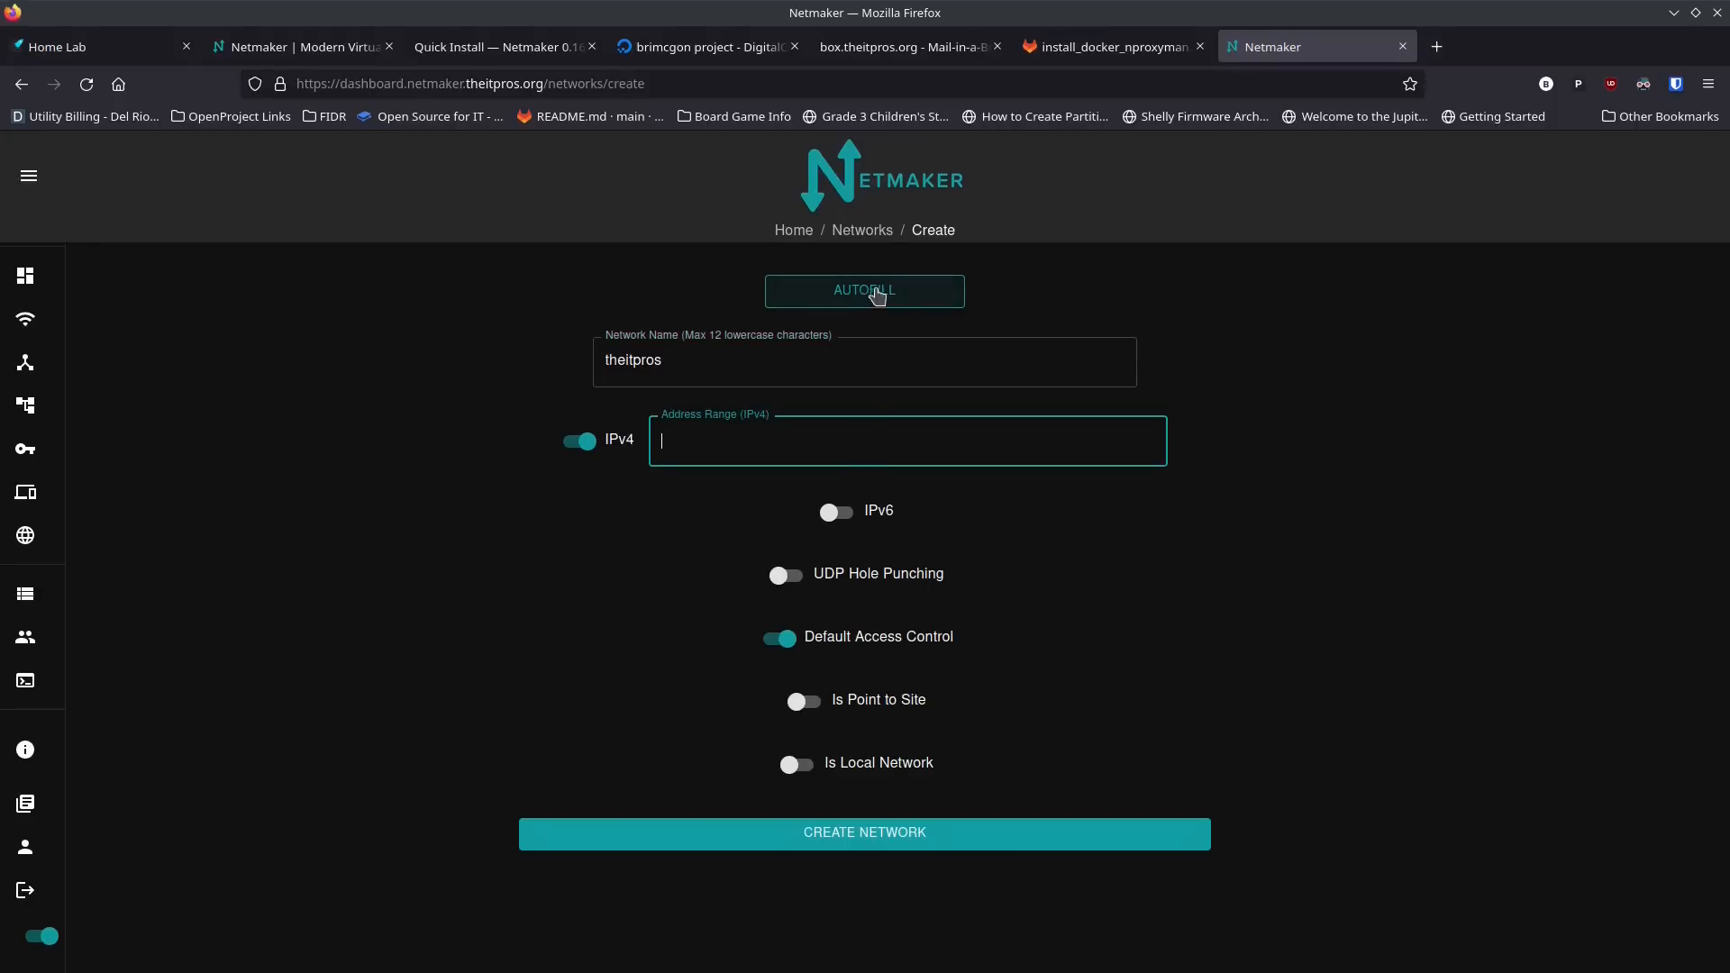
{"action": "left_click", "coordinate": [867, 295]}
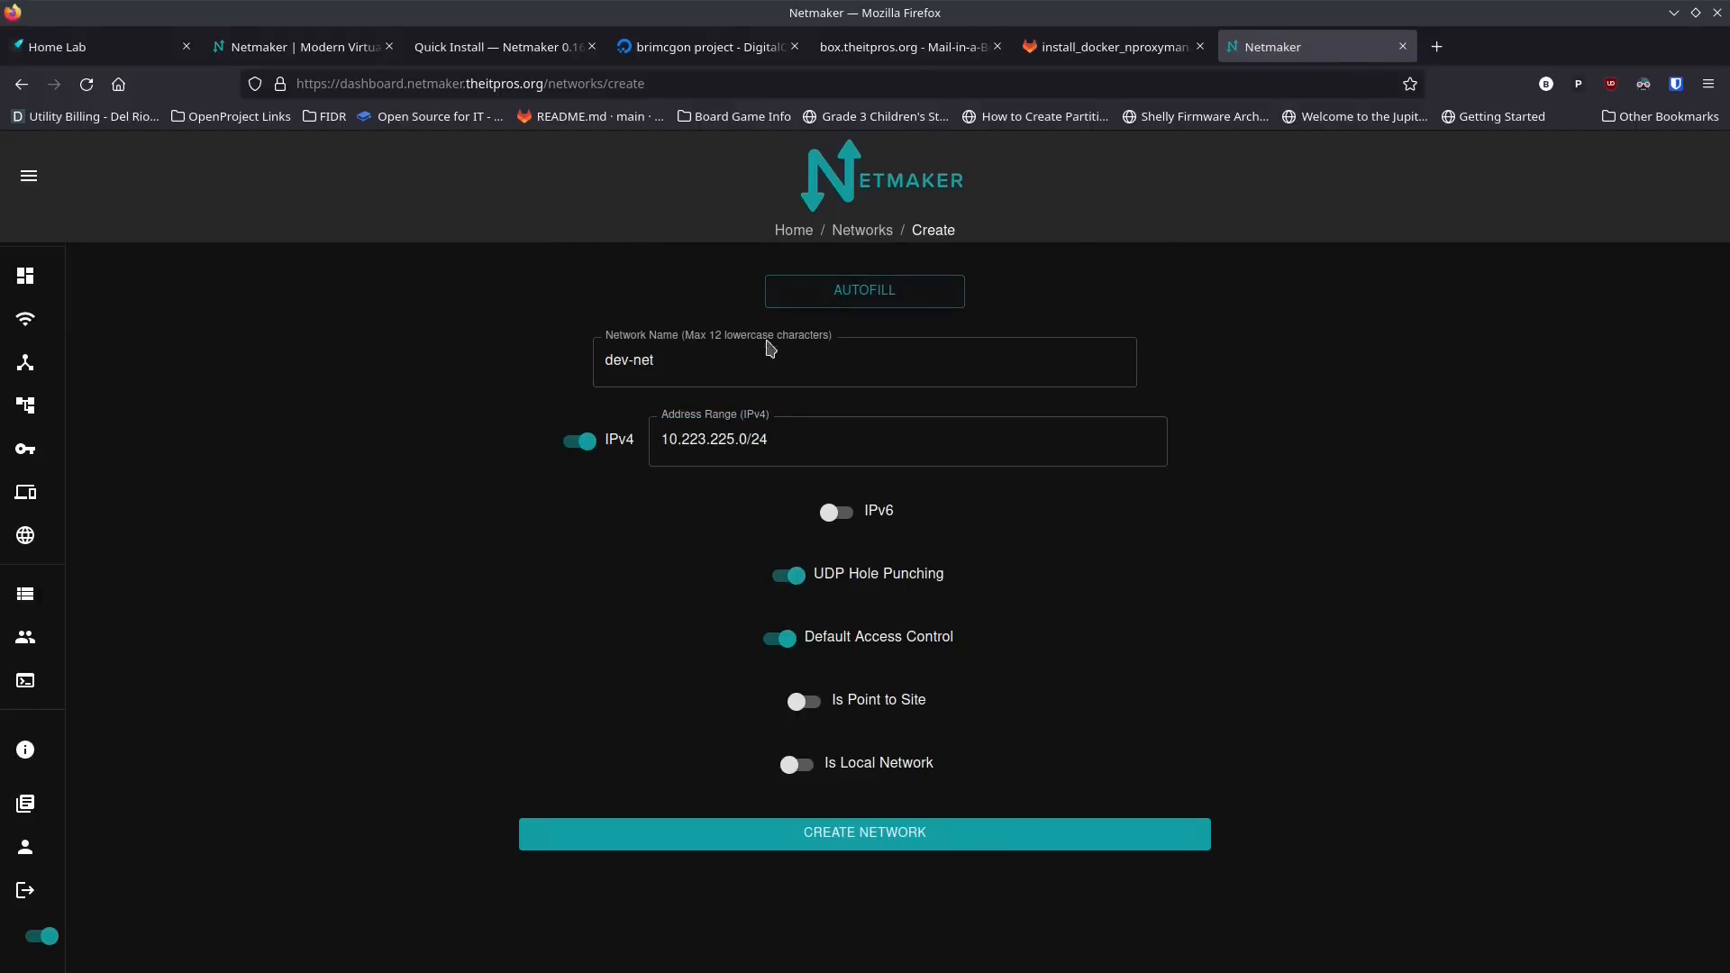
Step: Change the network name to theitpros, turn off UDP Hole Punching, and create the network
{"action": "left_click", "coordinate": [732, 362]}
{"action": "double_click", "coordinate": [709, 367]}
{"action": "left_click_drag", "start_coordinate": [714, 364], "coordinate": [596, 355]}
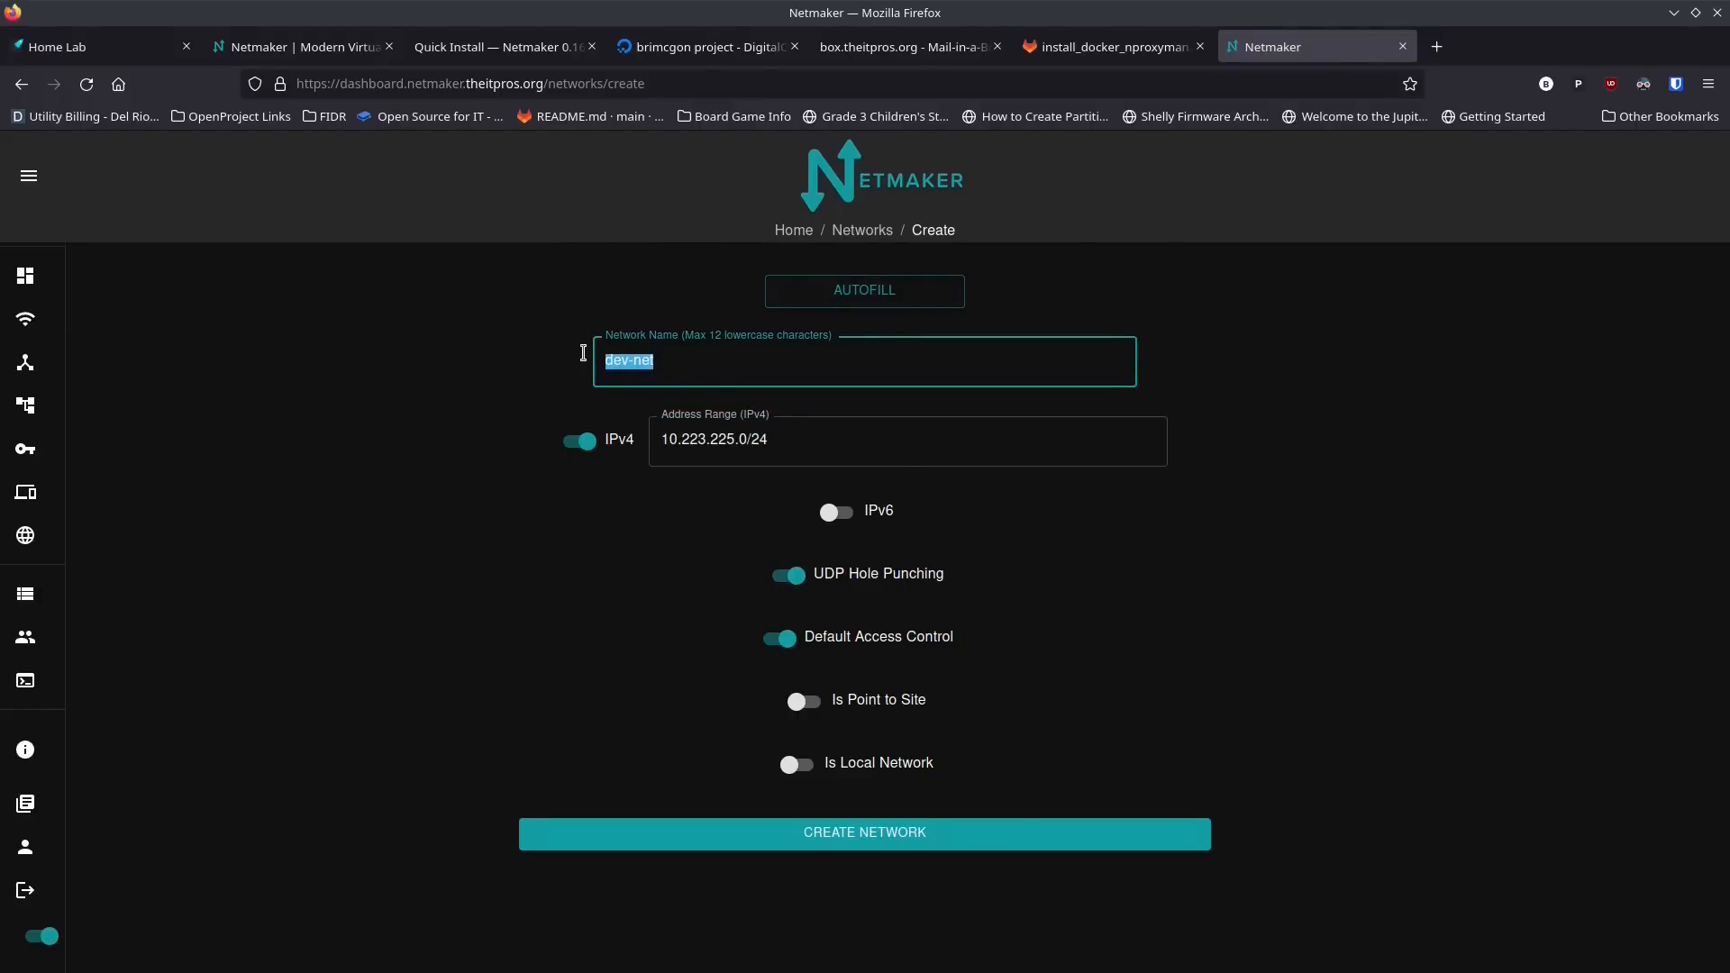
{"action": "type", "text": "theitpros"}
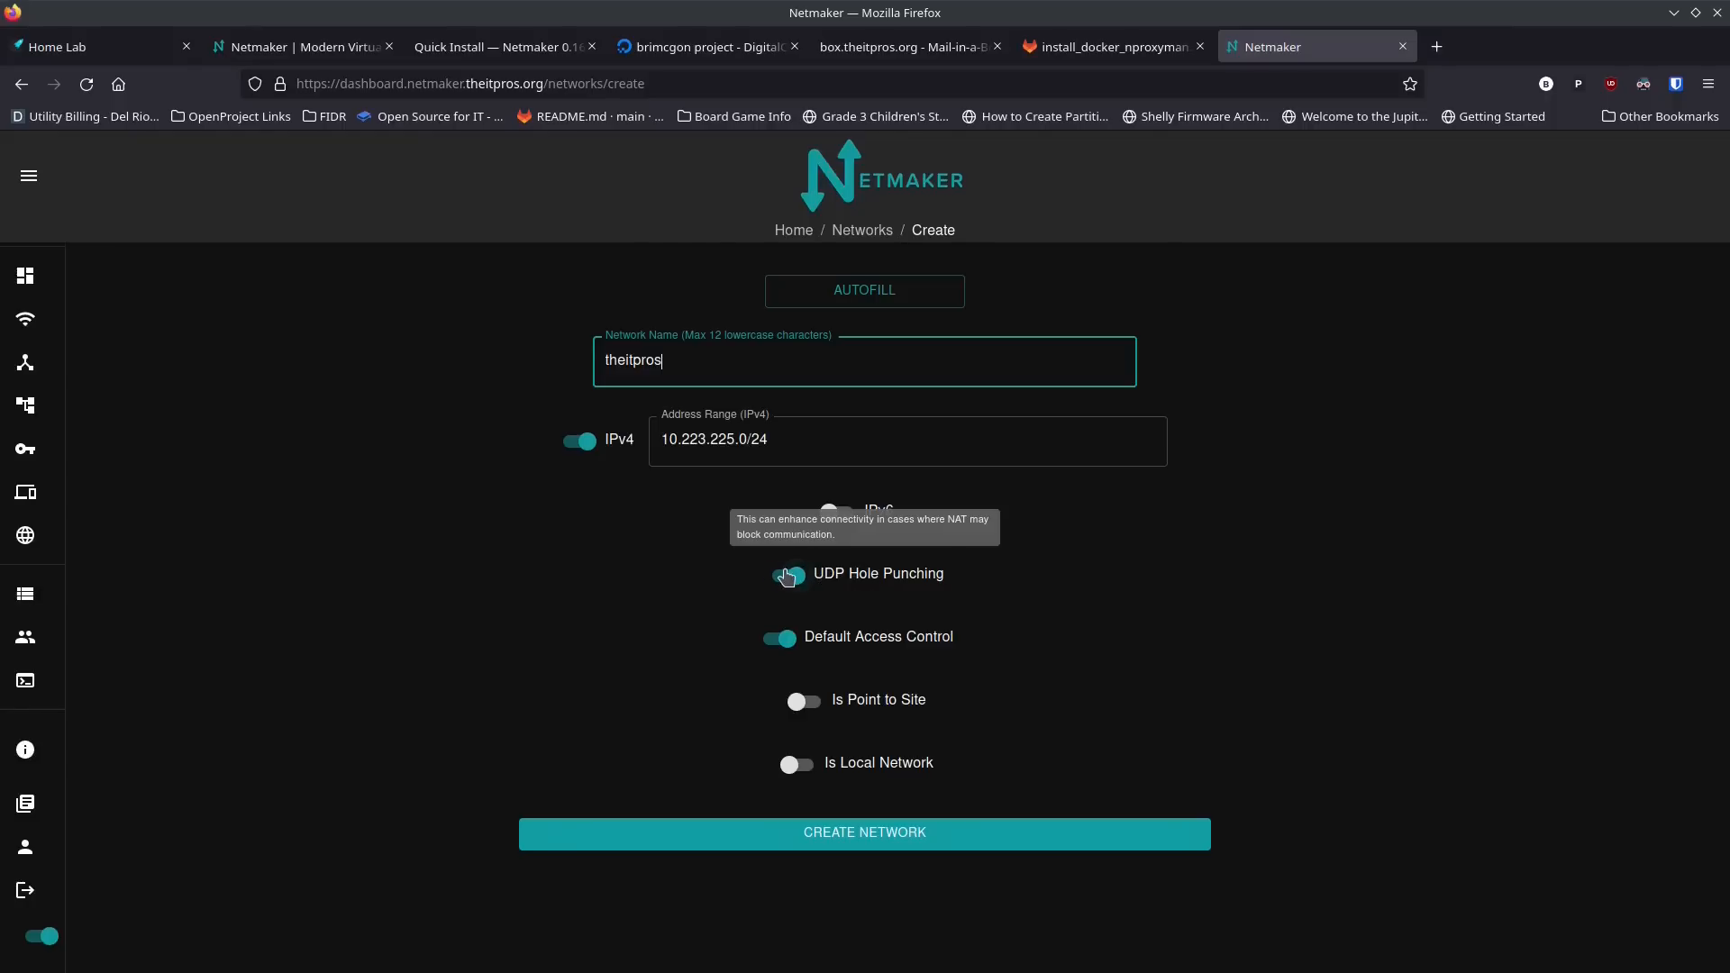
{"action": "left_click", "coordinate": [827, 580]}
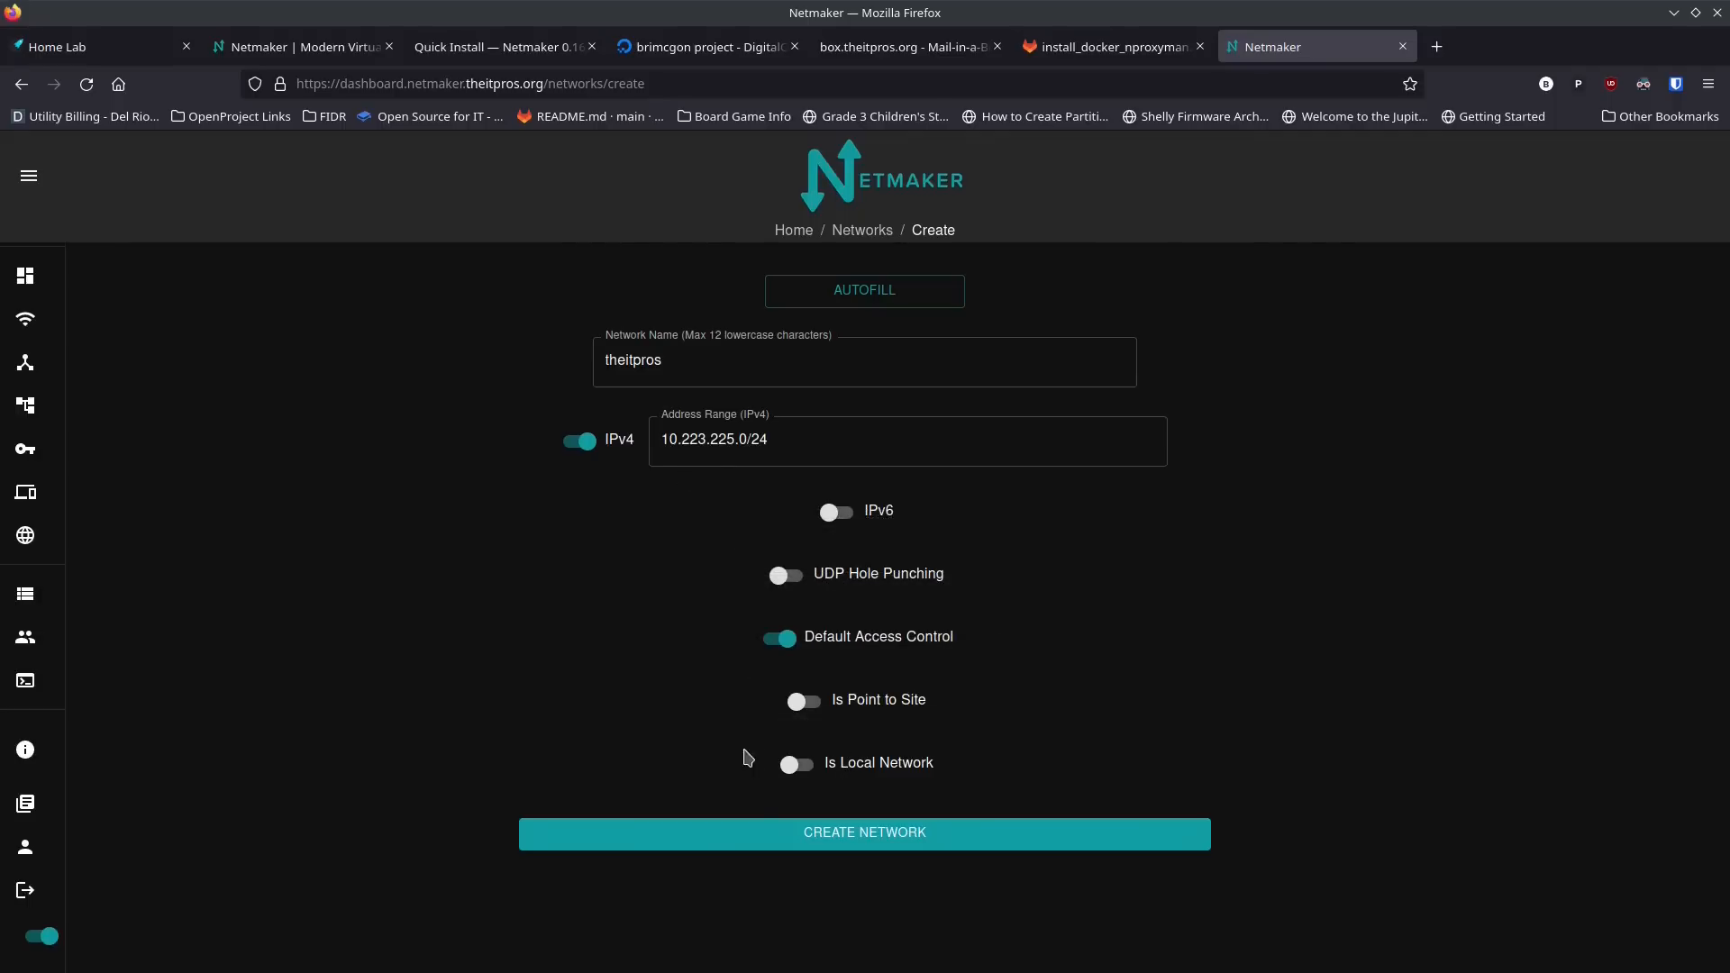
{"action": "left_click", "coordinate": [851, 832]}
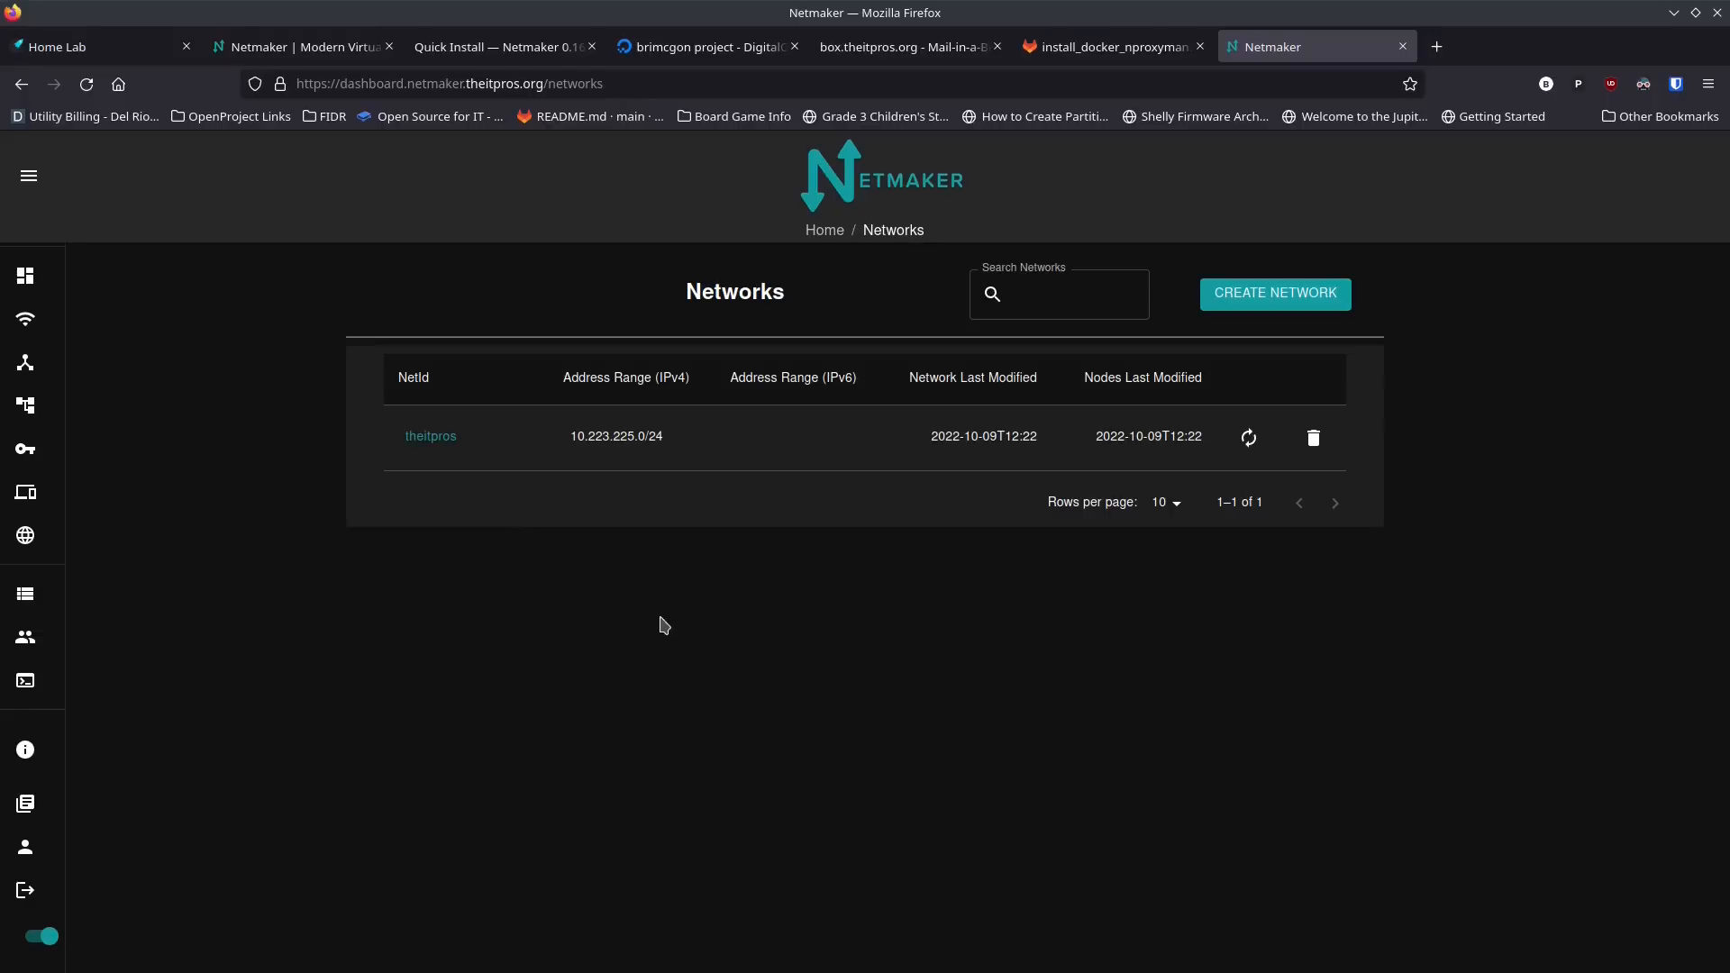
Step: Open the access keys and select the theitpros network
{"action": "mouse_move", "coordinate": [42, 364]}
{"action": "left_click", "coordinate": [120, 448]}
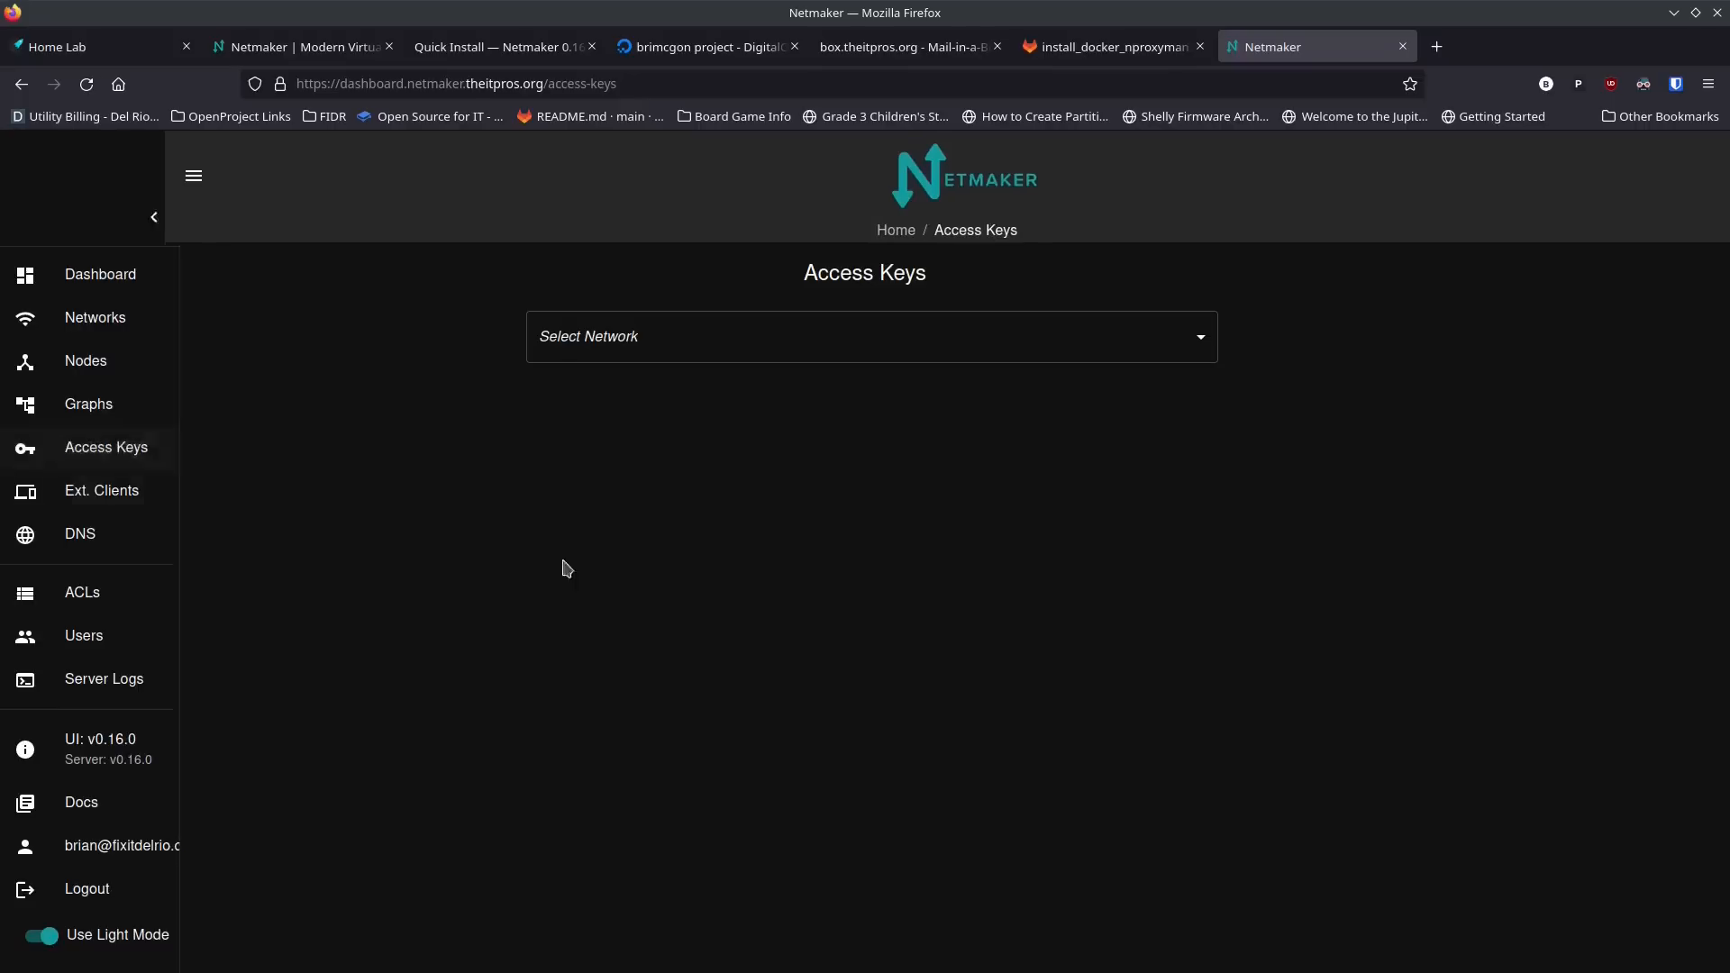
{"action": "left_click", "coordinate": [784, 339]}
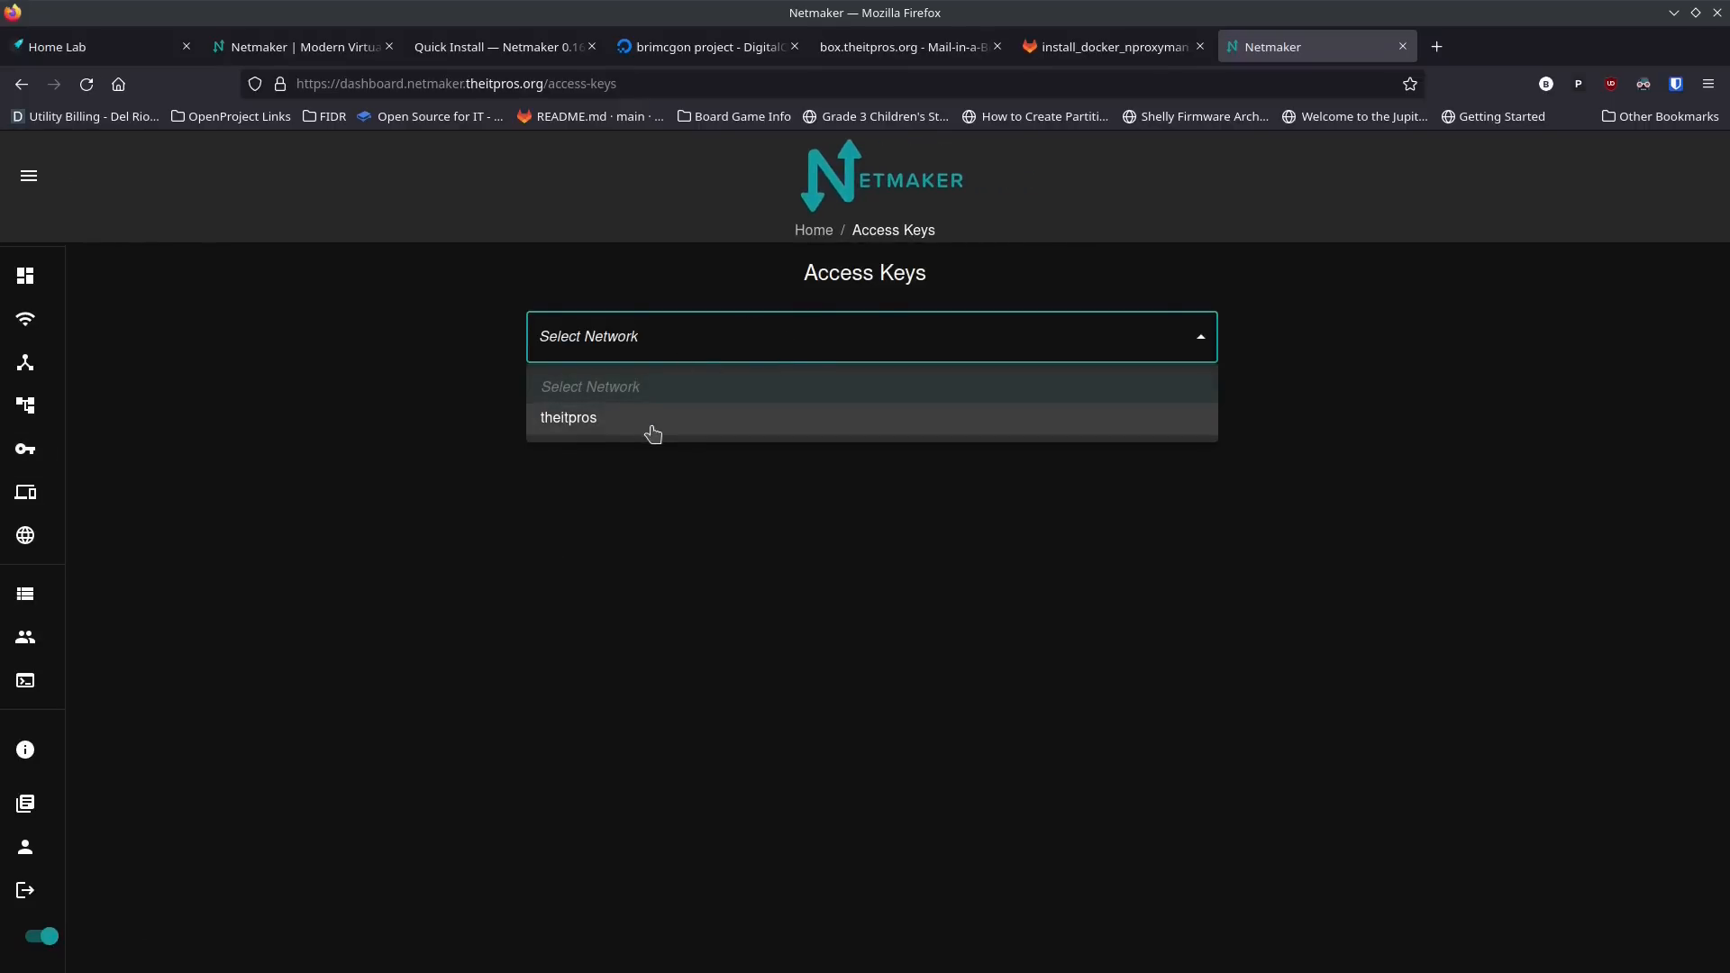
{"action": "left_click", "coordinate": [674, 424]}
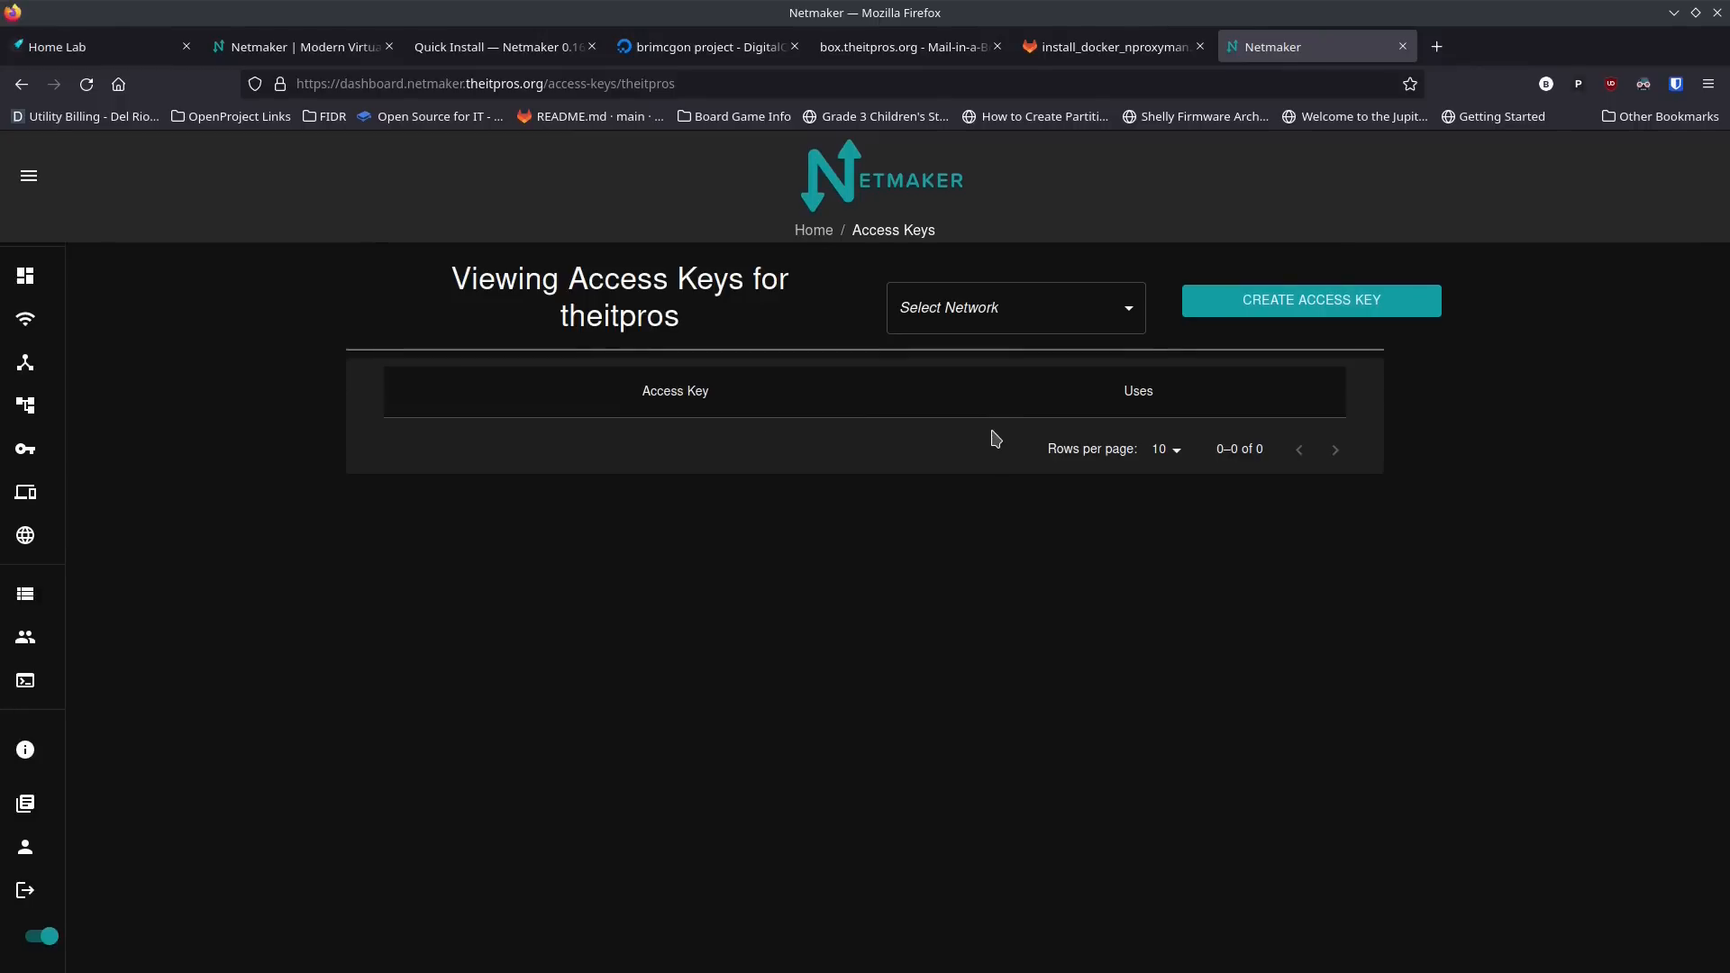
{"action": "left_click", "coordinate": [1123, 313]}
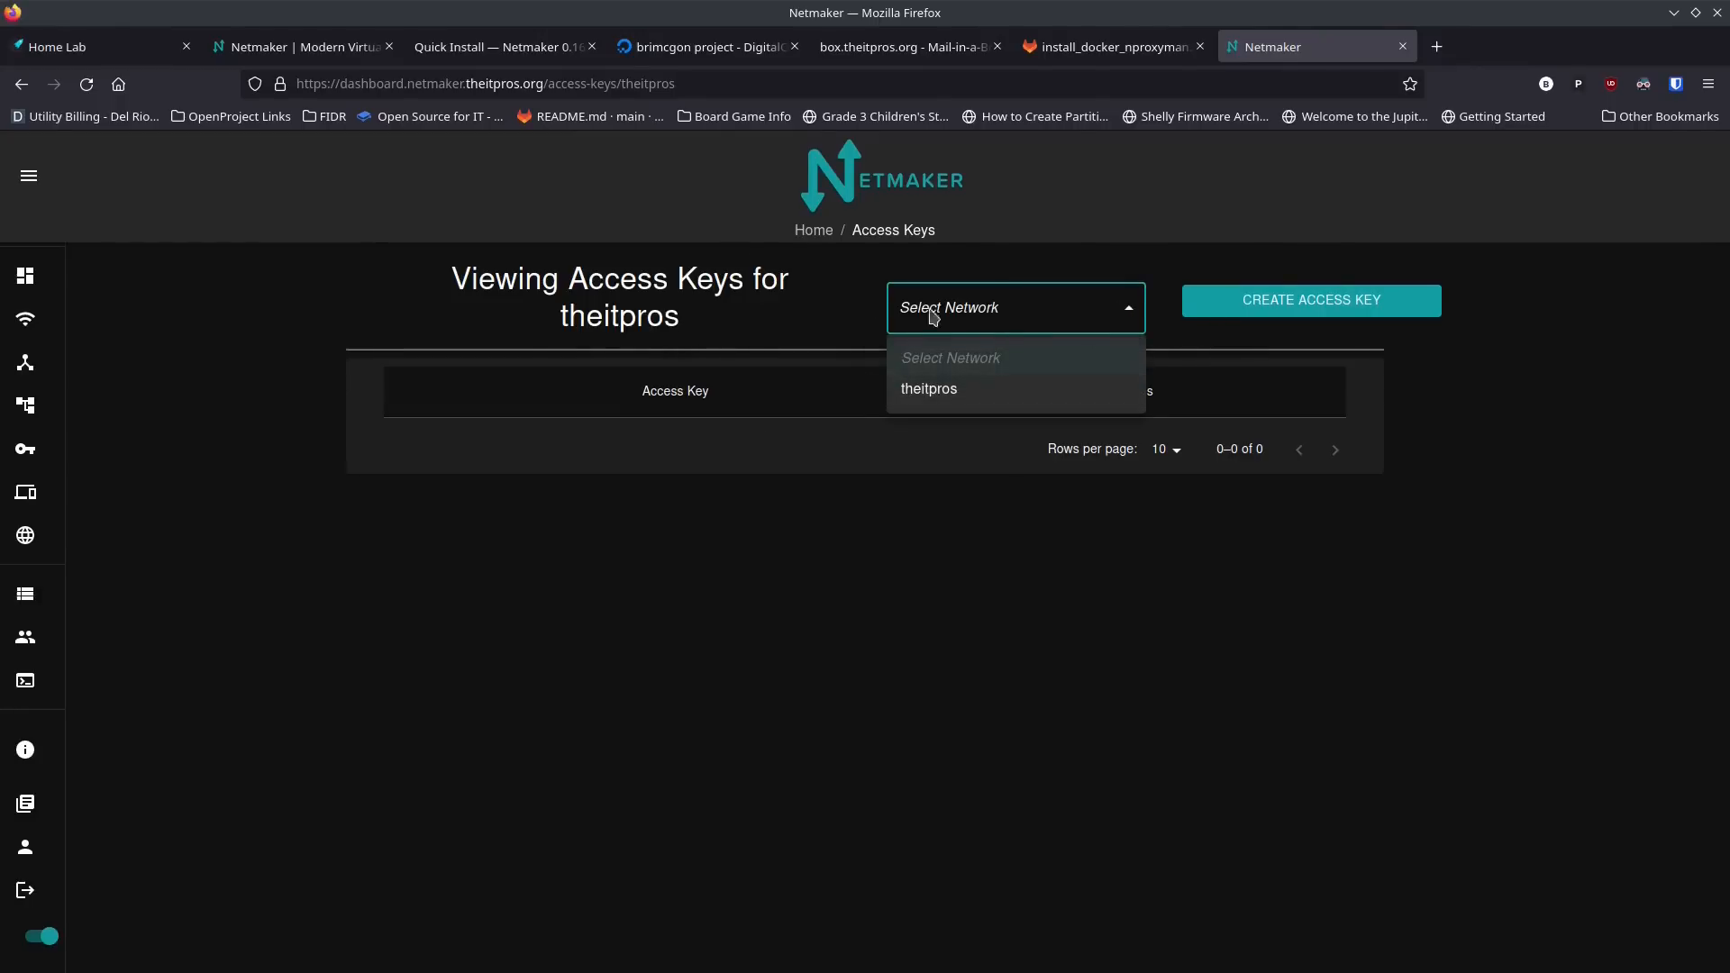
{"action": "left_click", "coordinate": [928, 389]}
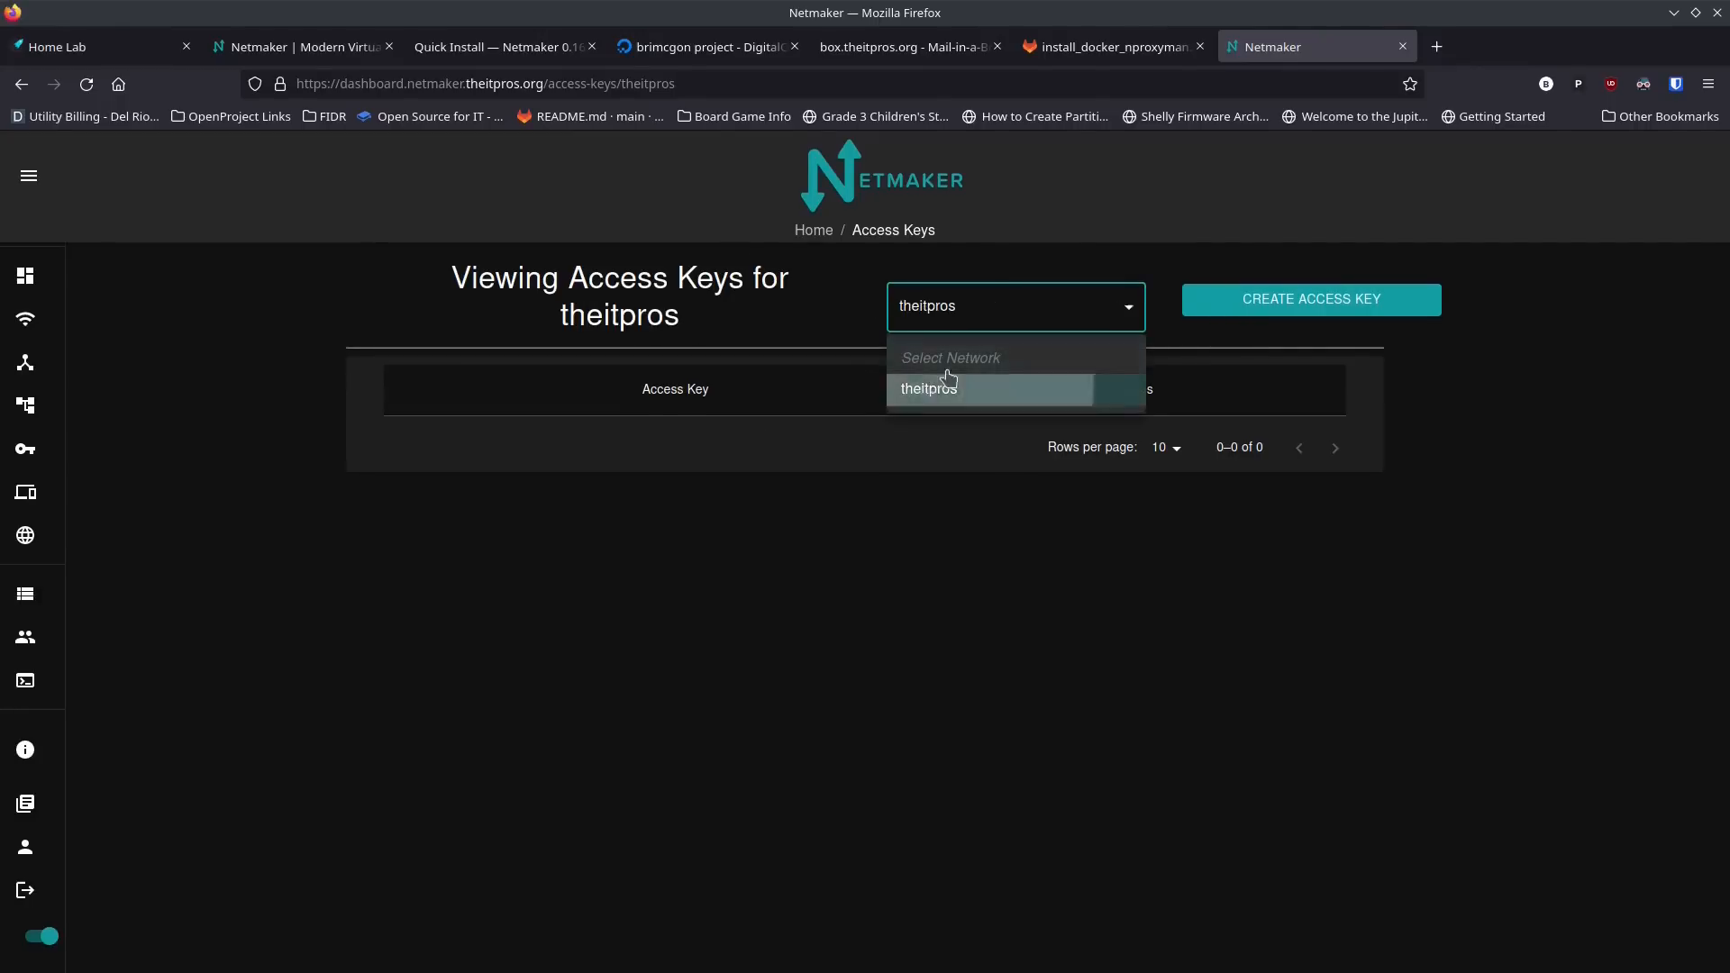
Step: Create an access key named My-Network with 4 uses for the theitpros network
{"action": "left_click", "coordinate": [1252, 304]}
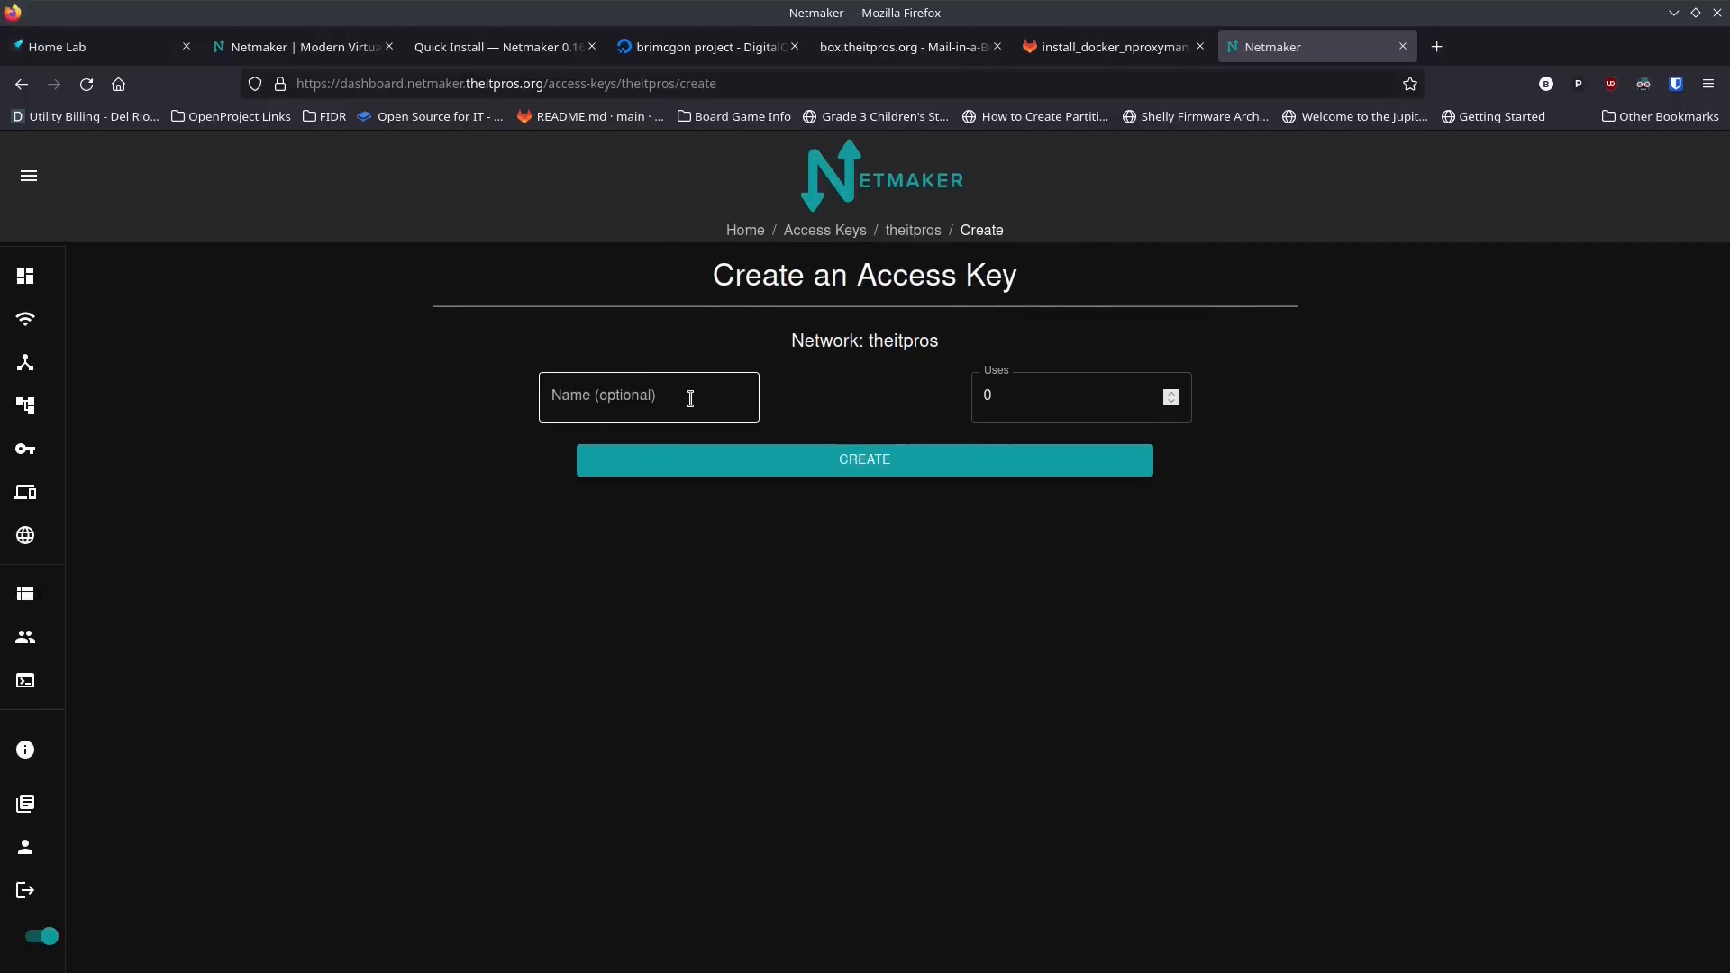
{"action": "left_click", "coordinate": [690, 400]}
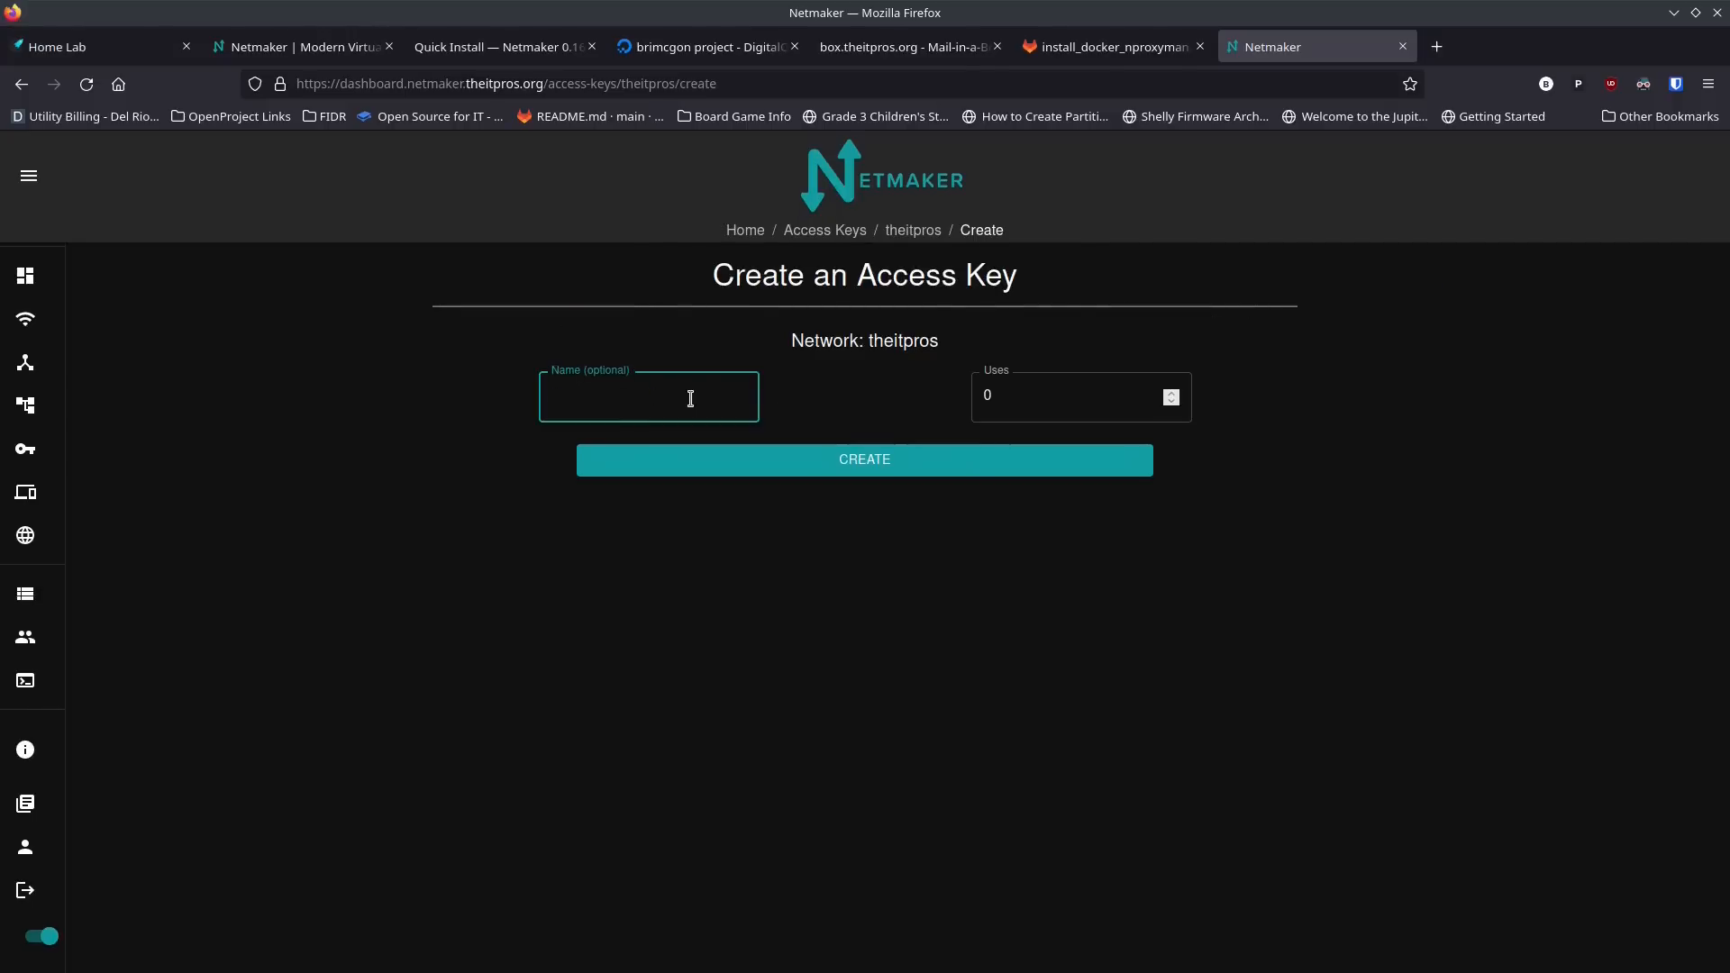
{"action": "type", "text": "My-Network"}
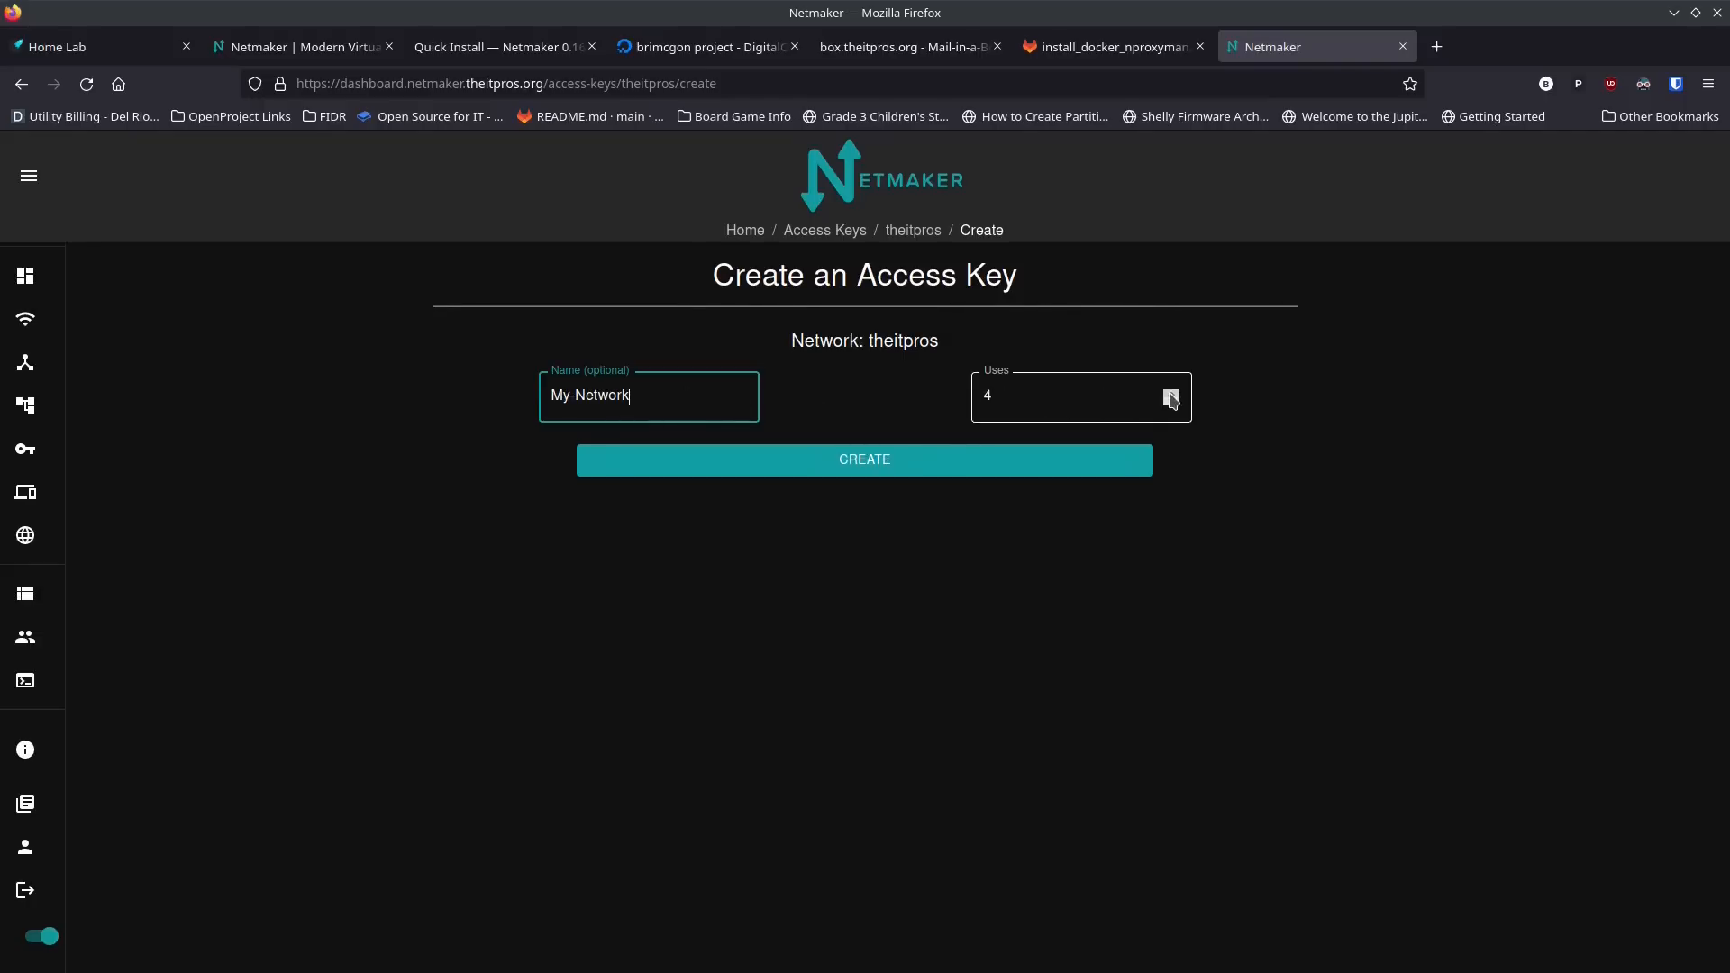
{"action": "left_click", "coordinate": [901, 466]}
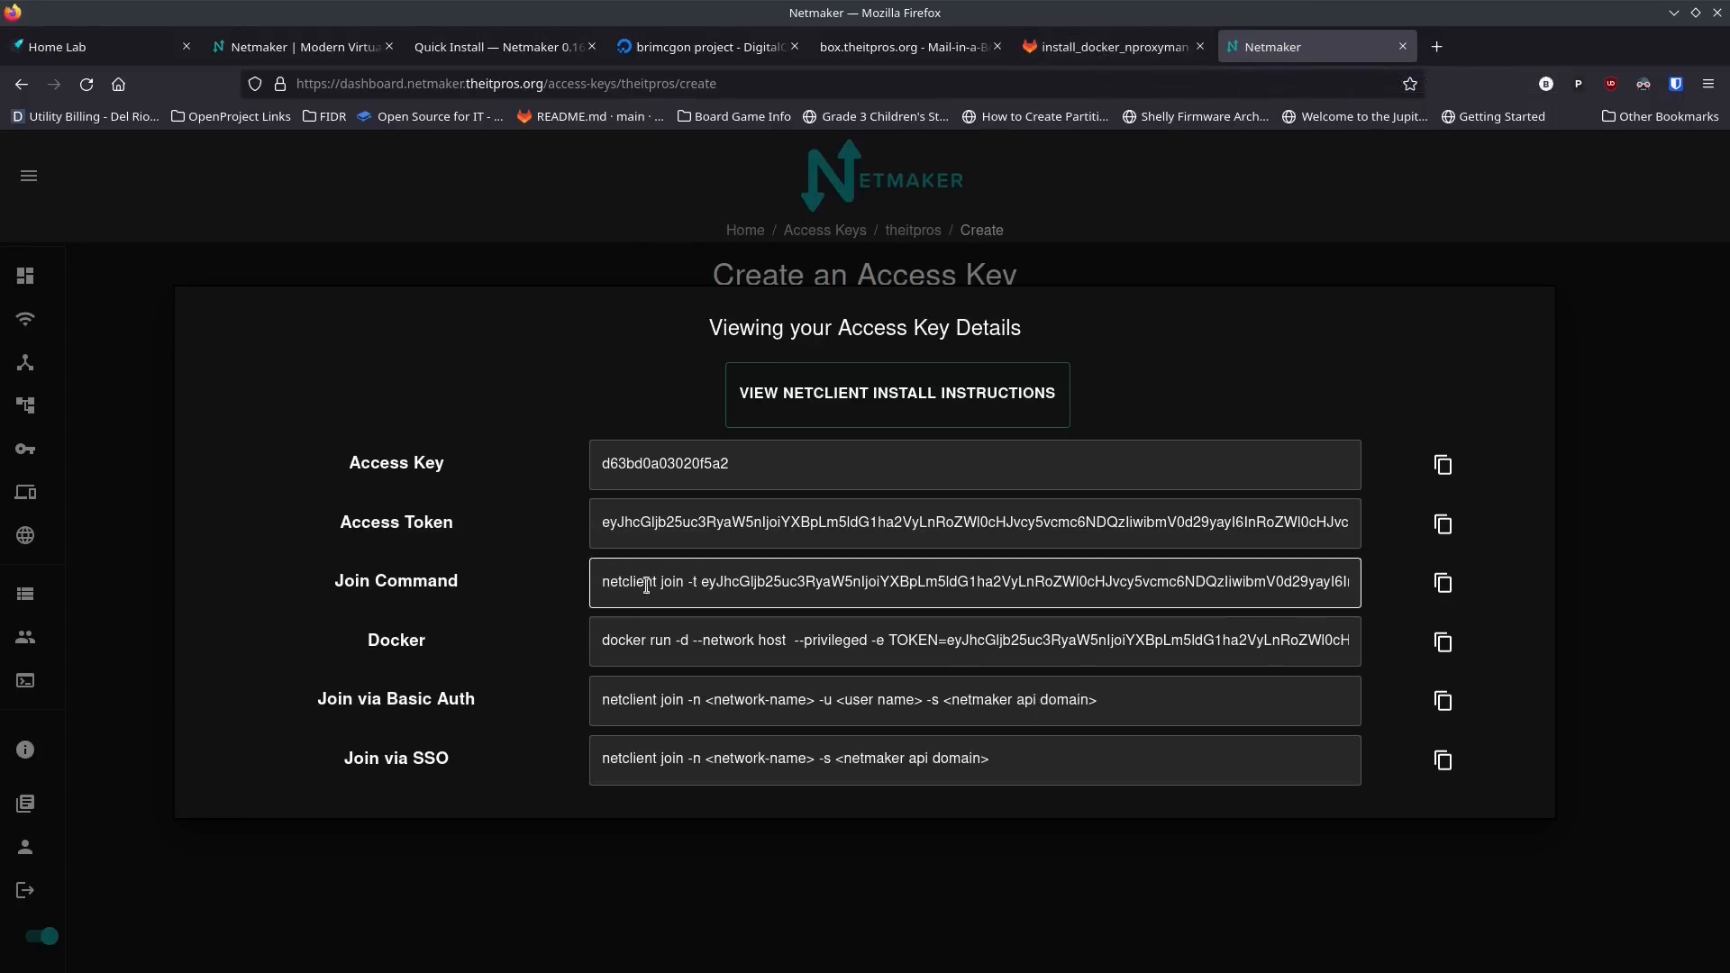
Step: Open the netclient install instructions and look through the Linux commands for Debian distros
{"action": "left_click", "coordinate": [898, 394]}
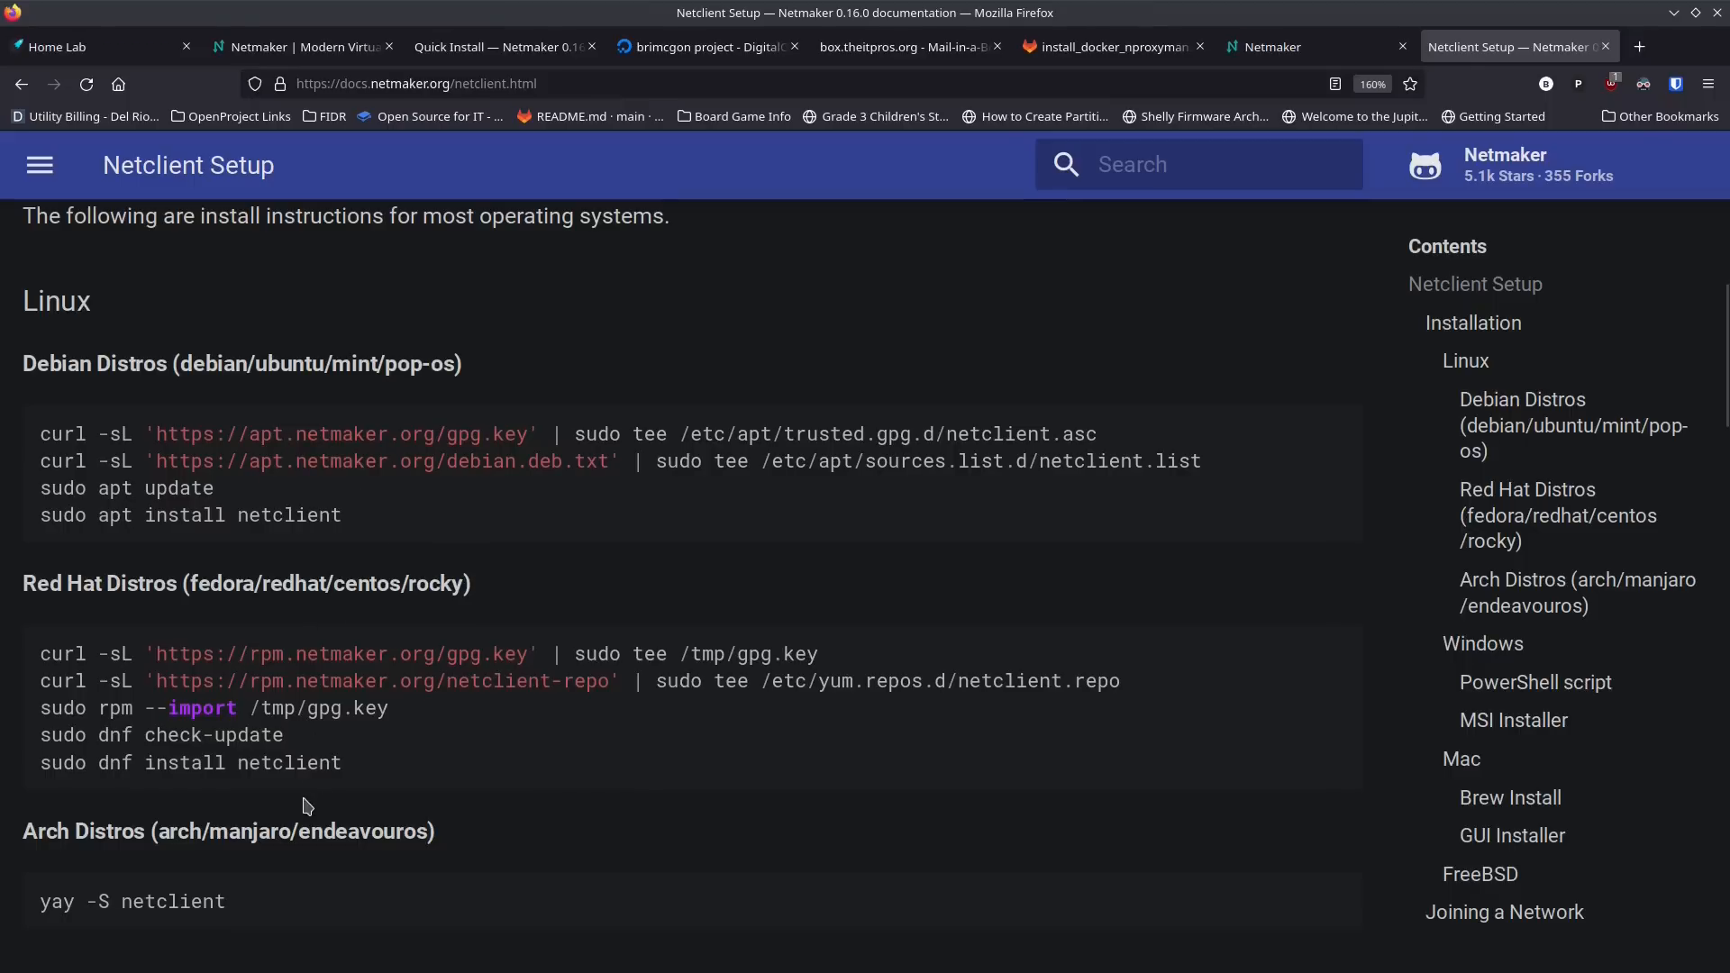
{"action": "scroll", "coordinate": [307, 804], "scroll_direction": "down", "scroll_amount": 2}
{"action": "scroll", "coordinate": [343, 735], "scroll_direction": "up", "scroll_amount": 2}
{"action": "scroll", "coordinate": [343, 735], "scroll_direction": "up", "scroll_amount": 3}
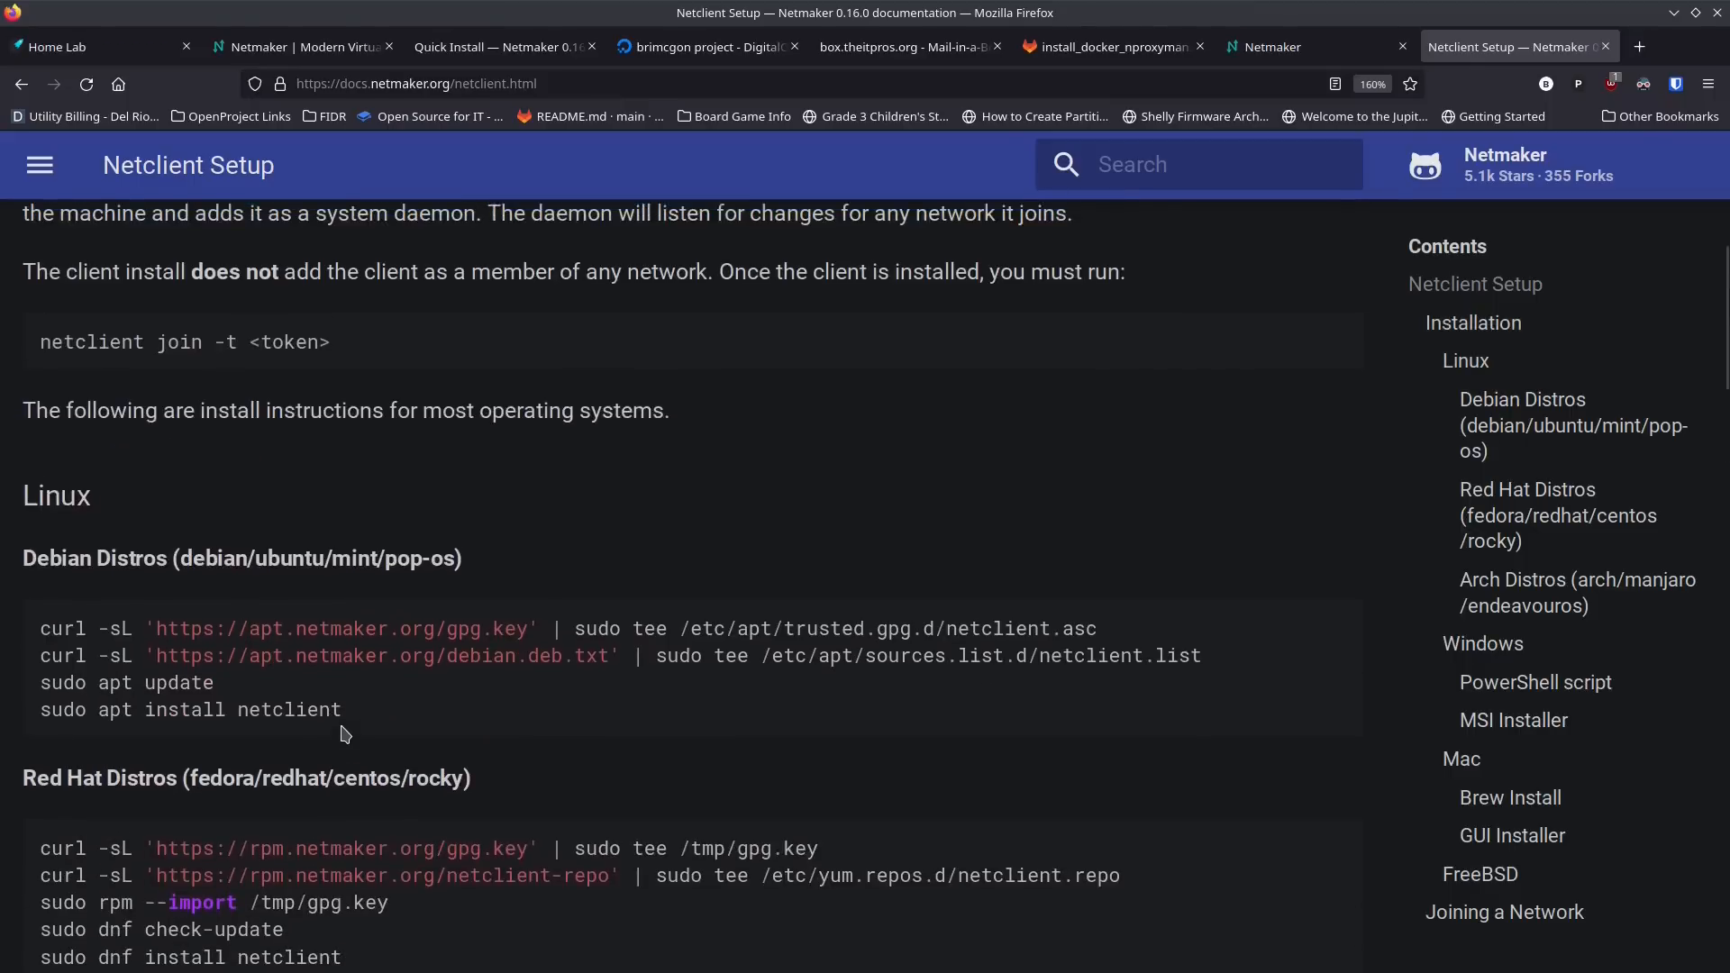
{"action": "scroll", "coordinate": [385, 622], "scroll_direction": "down", "scroll_amount": 3}
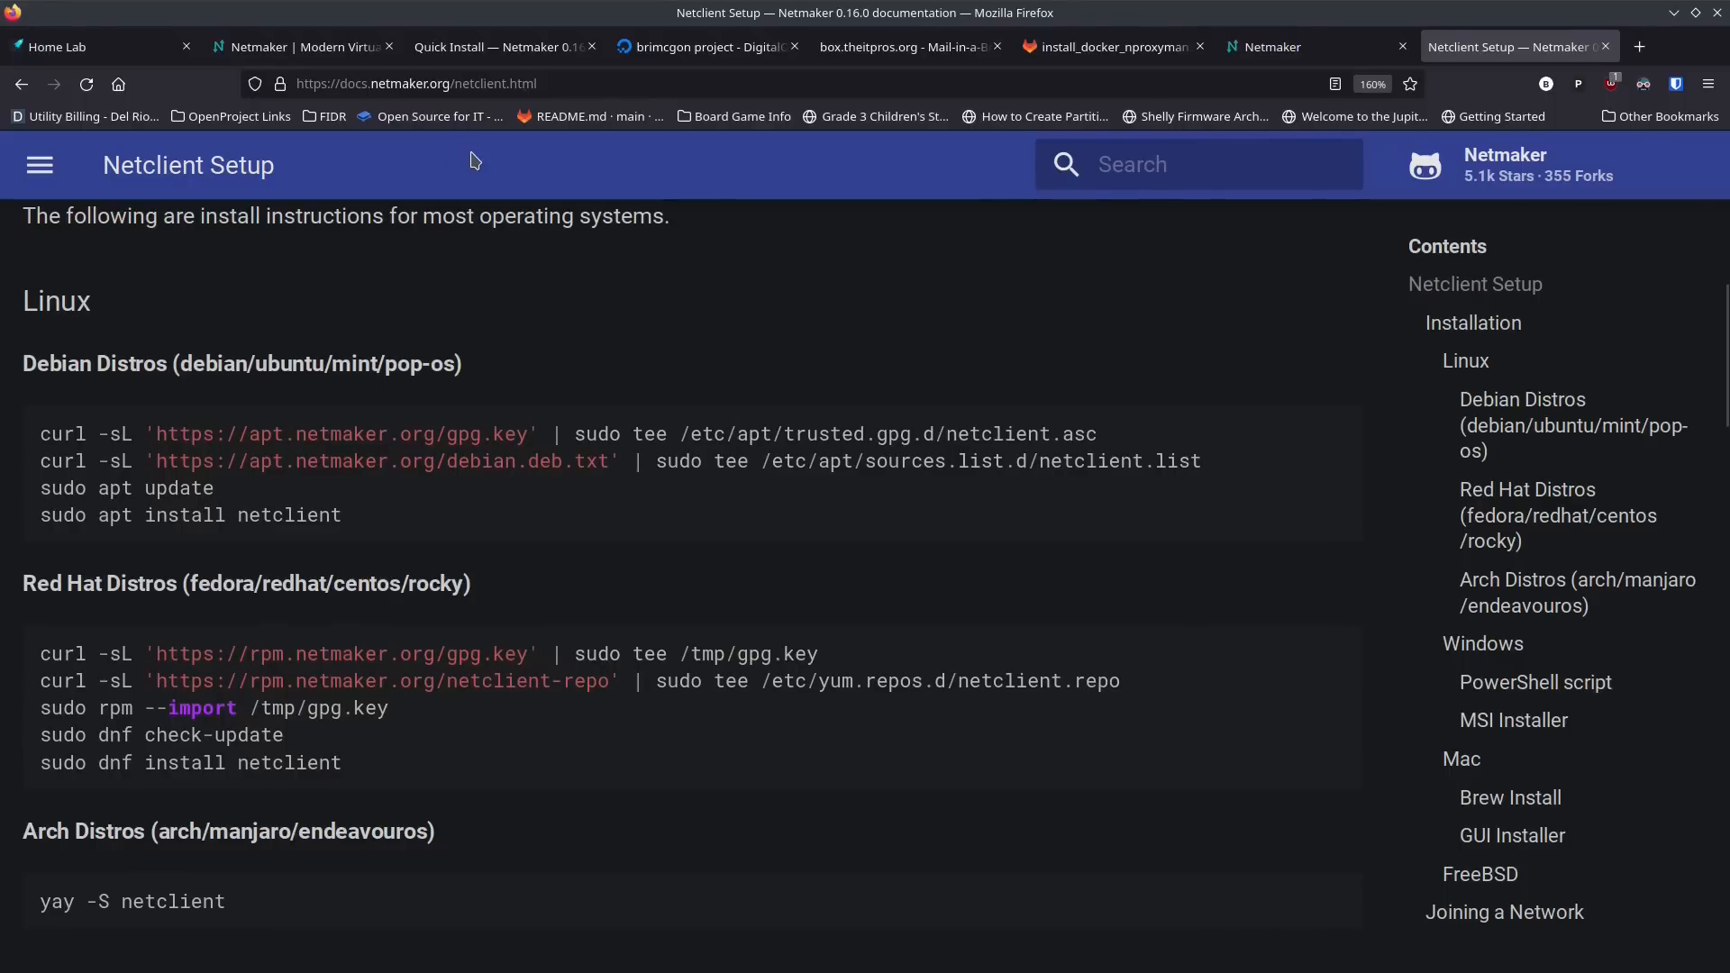
Step: In Konsole, run the documented curl command that saves Netmaker's gpg.key to /etc/apt/trusted.gpg.d/netclient.asc, entering the sudo password
{"action": "key", "text": "alt+Tab"}
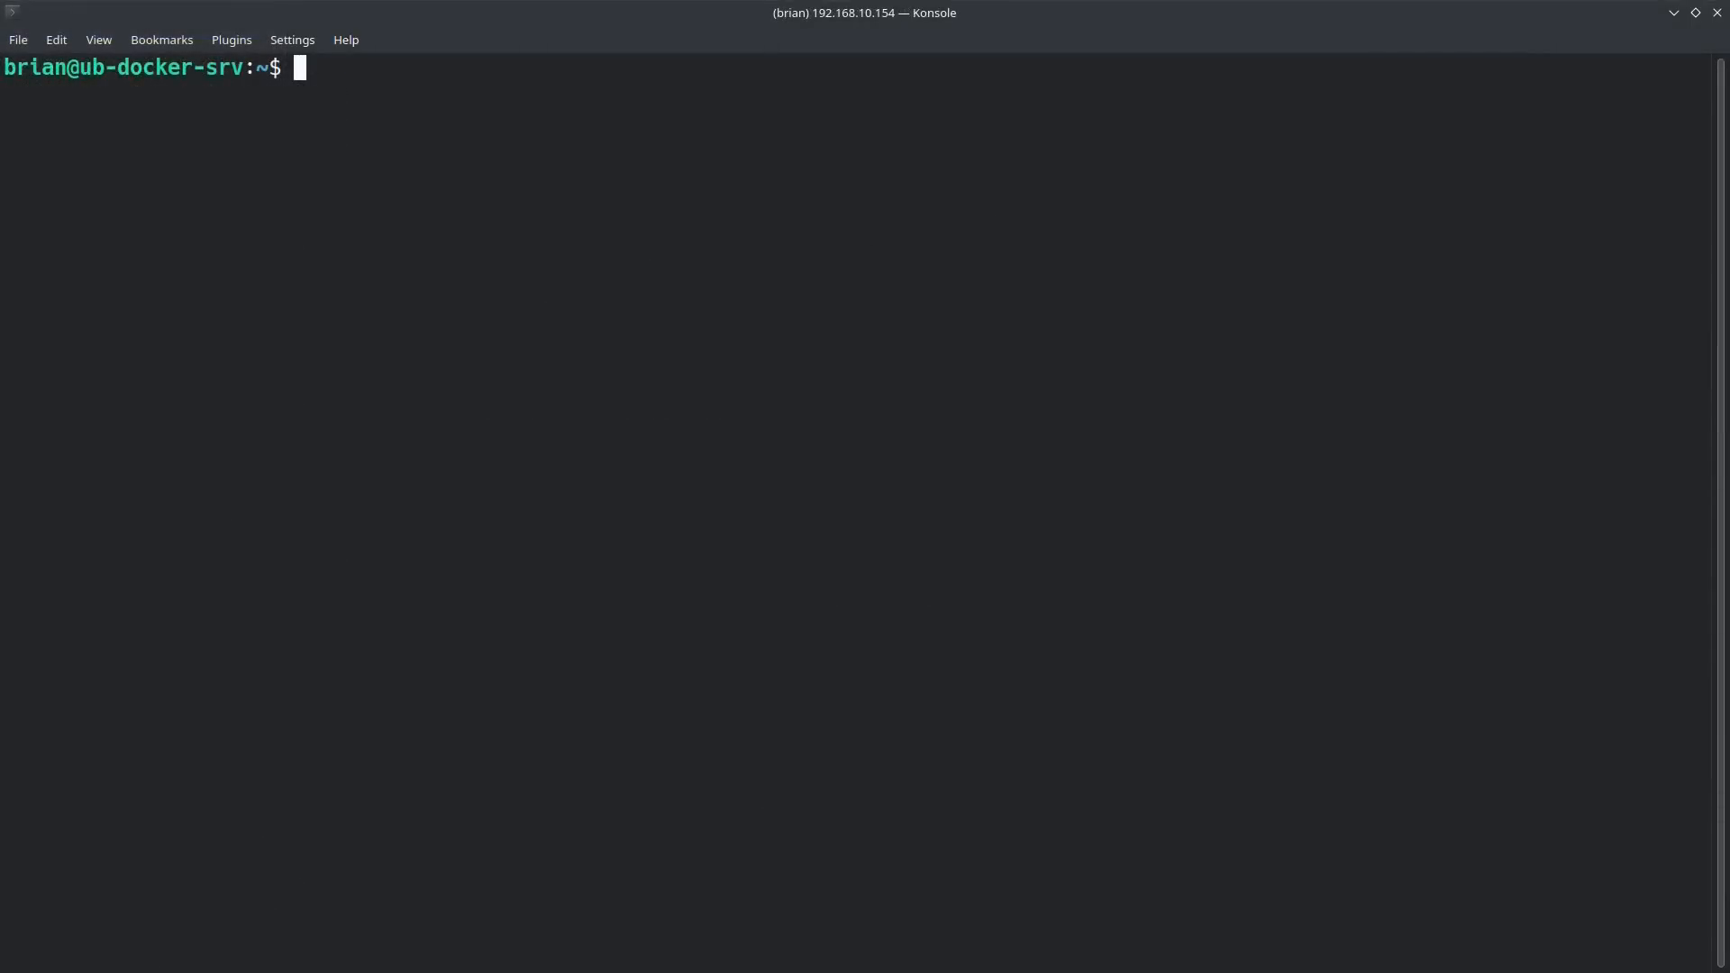
{"action": "left_click_drag", "start_coordinate": [609, 13], "coordinate": [1721, 300]}
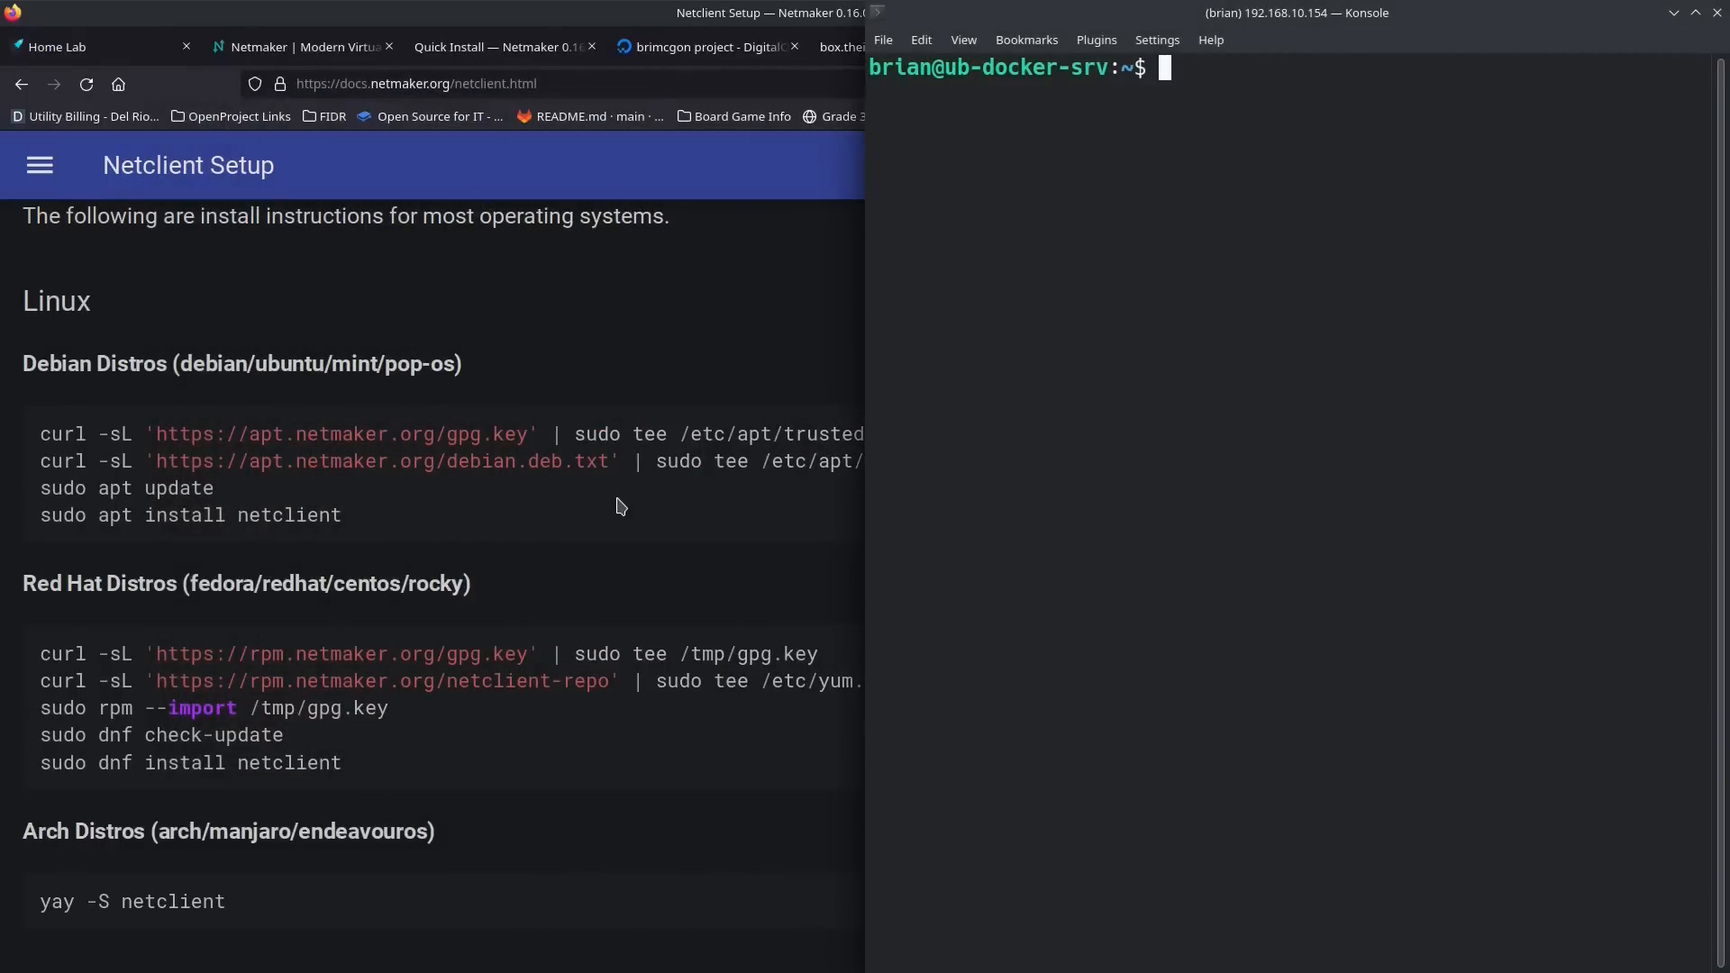
{"action": "left_click", "coordinate": [383, 498]}
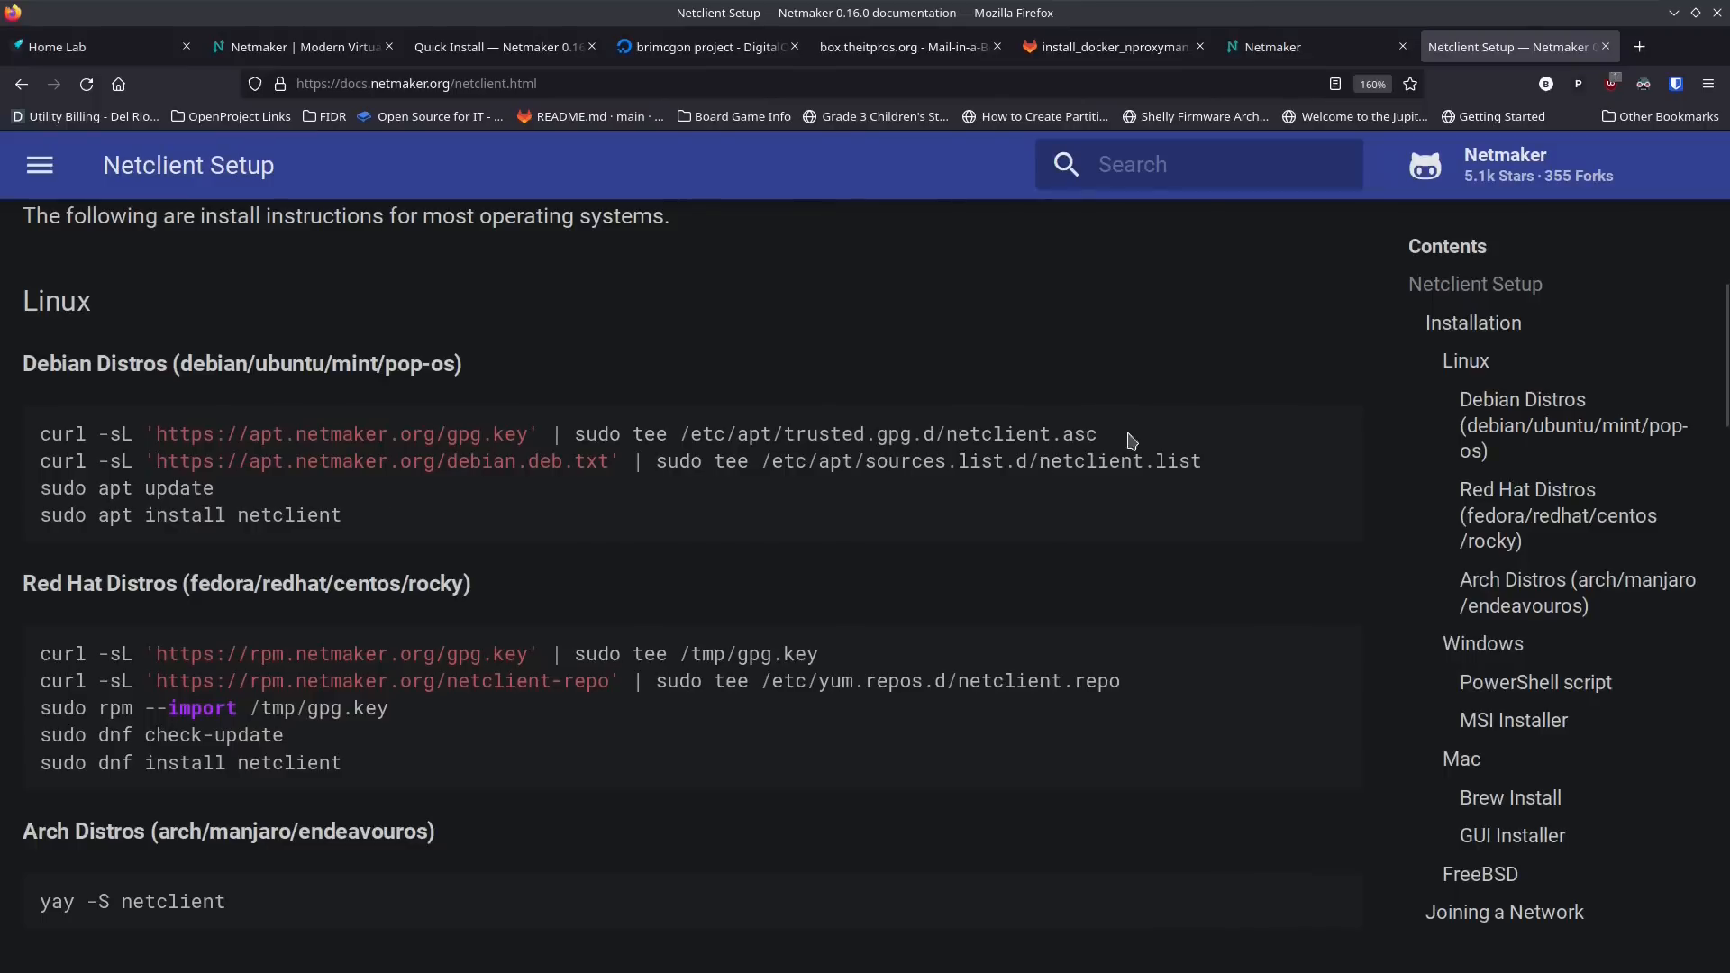
{"action": "left_click_drag", "start_coordinate": [1101, 435], "coordinate": [30, 442]}
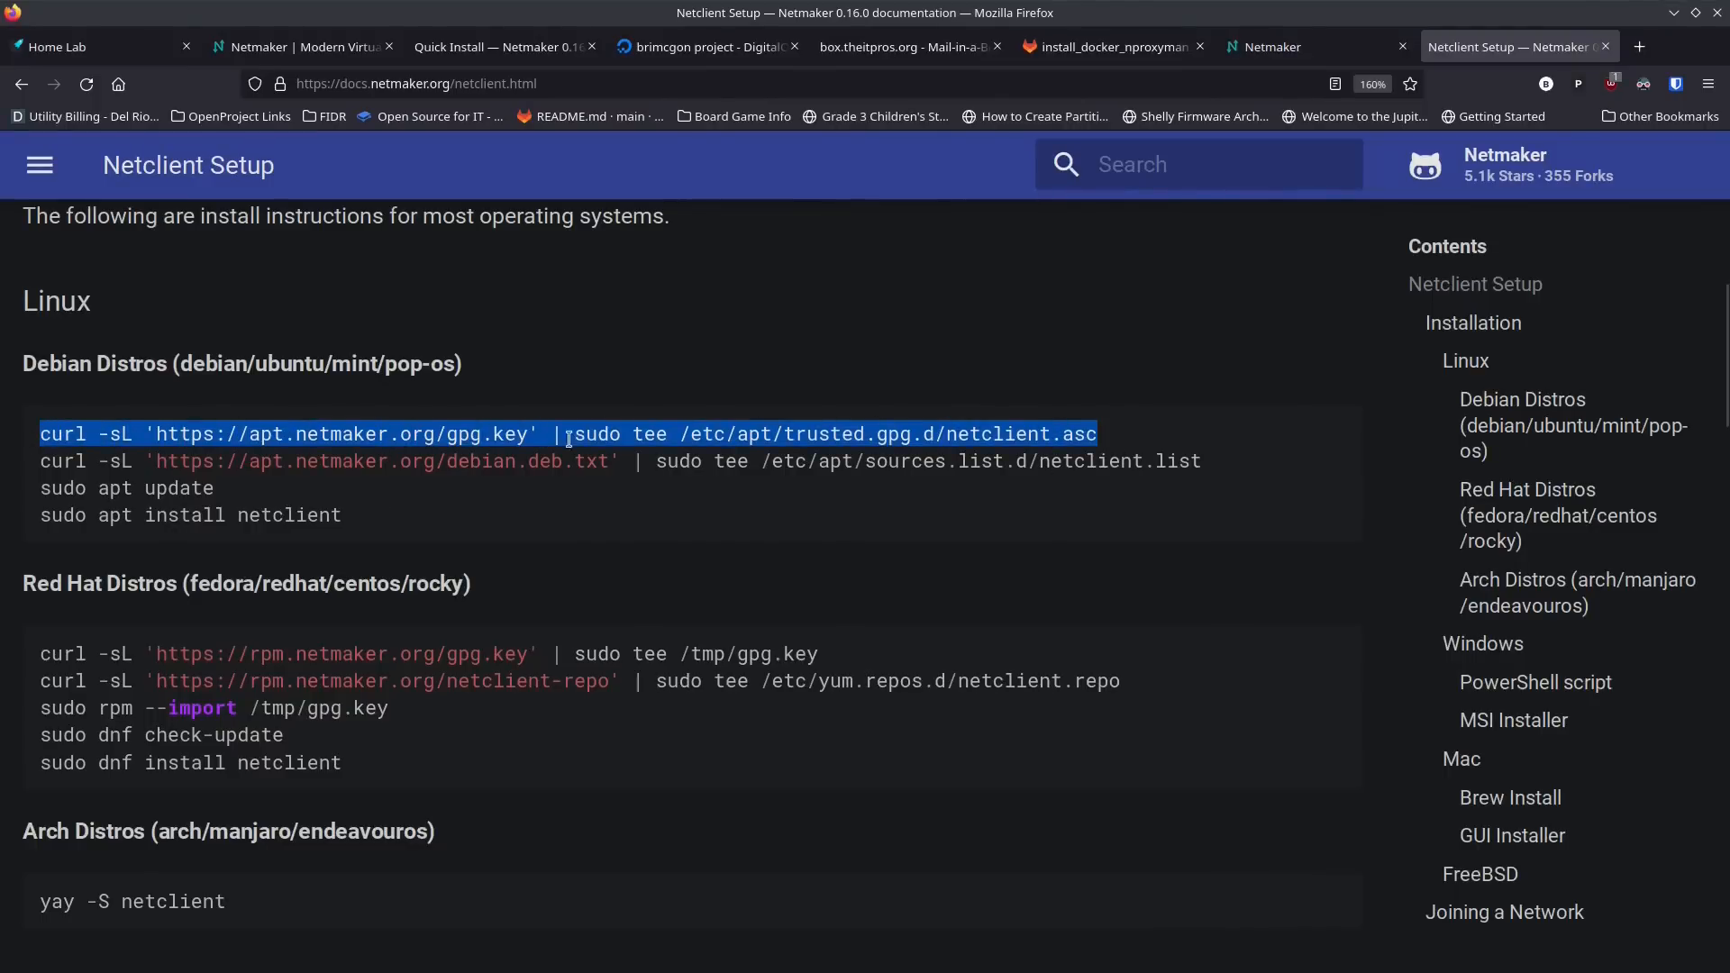
{"action": "key", "text": "alt+Tab"}
{"action": "middle_click", "coordinate": [1156, 134]}
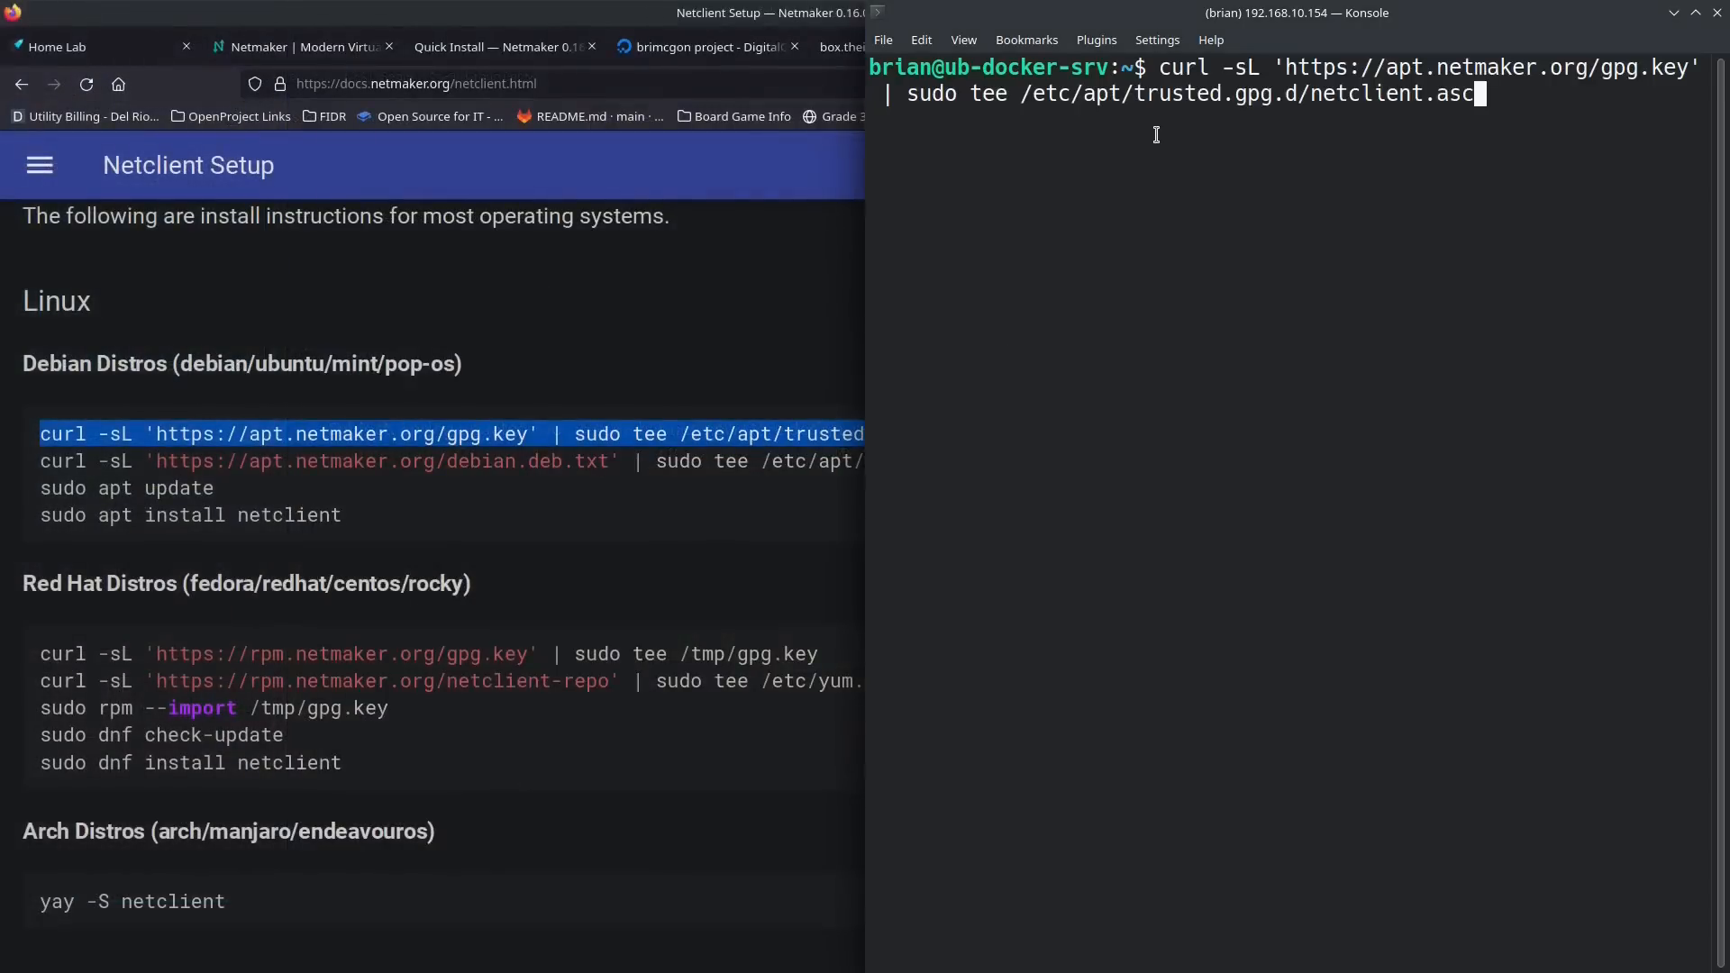
{"action": "key", "text": "Return"}
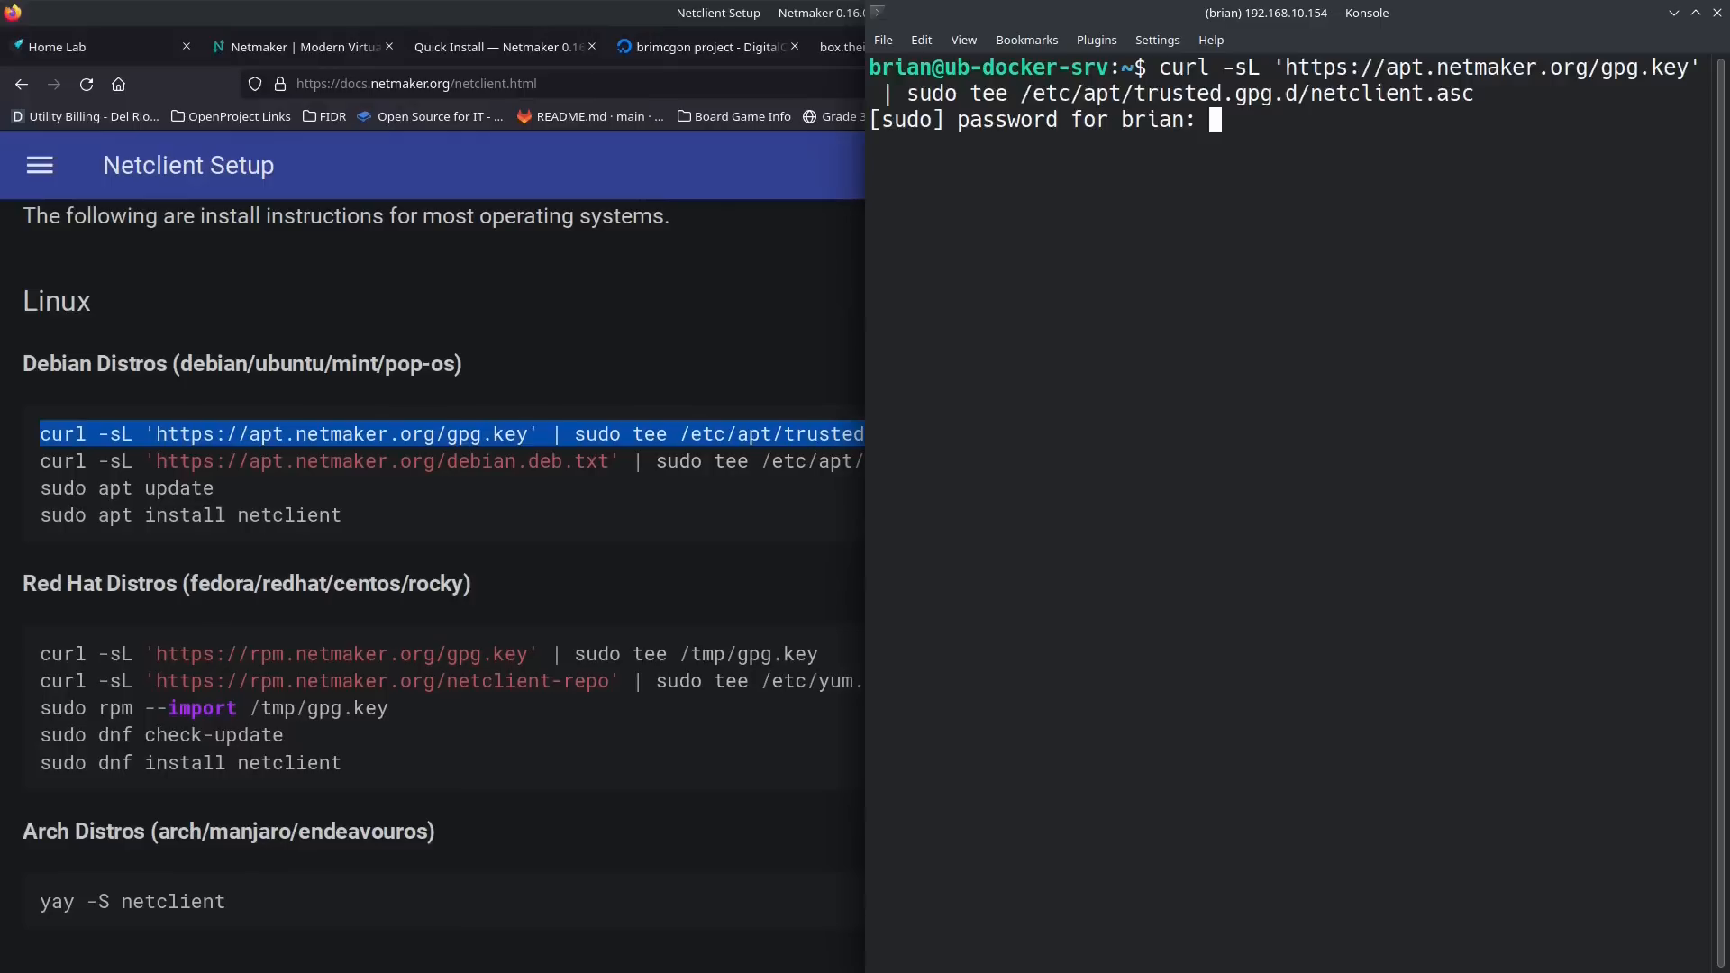
{"action": "key", "text": "Return"}
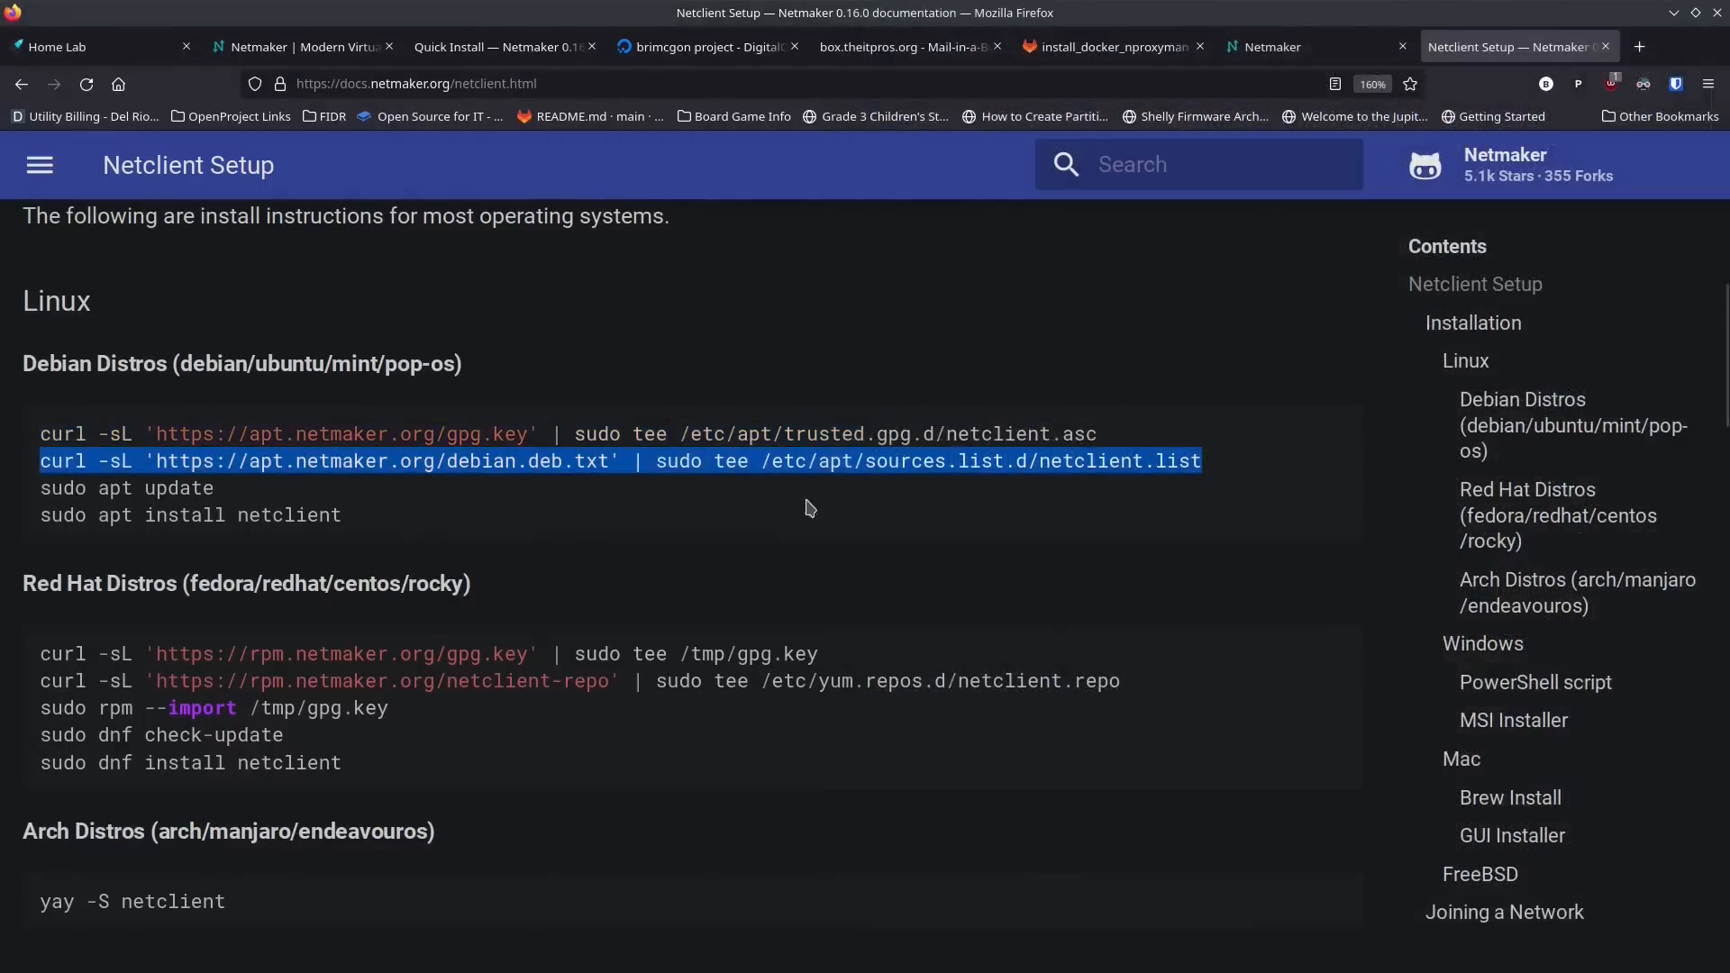
Step: Add the Netmaker repository to /etc/apt/sources.list.d/netclient.list with the documented curl command and run sudo apt update
{"action": "key", "text": "alt+Tab"}
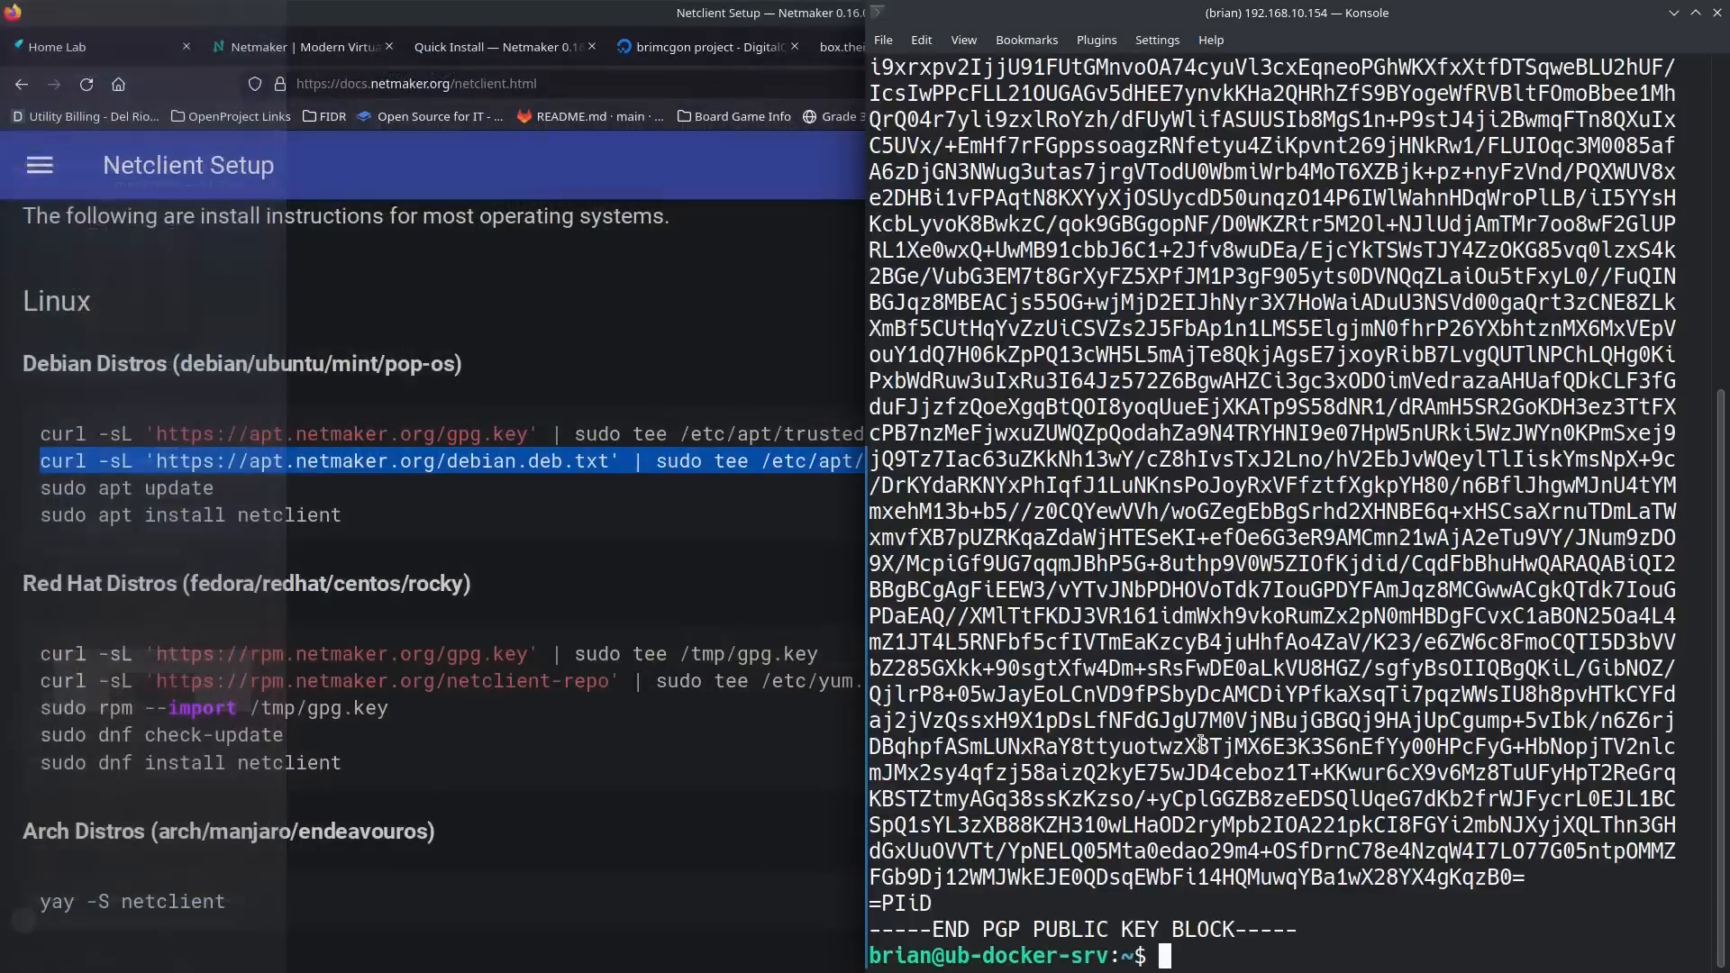
{"action": "type", "text": "curl -sL 'https://apt.netmaker.org/debian.deb.txt' | sudo tee /etc/apt/sources.list.d/netclient.list"}
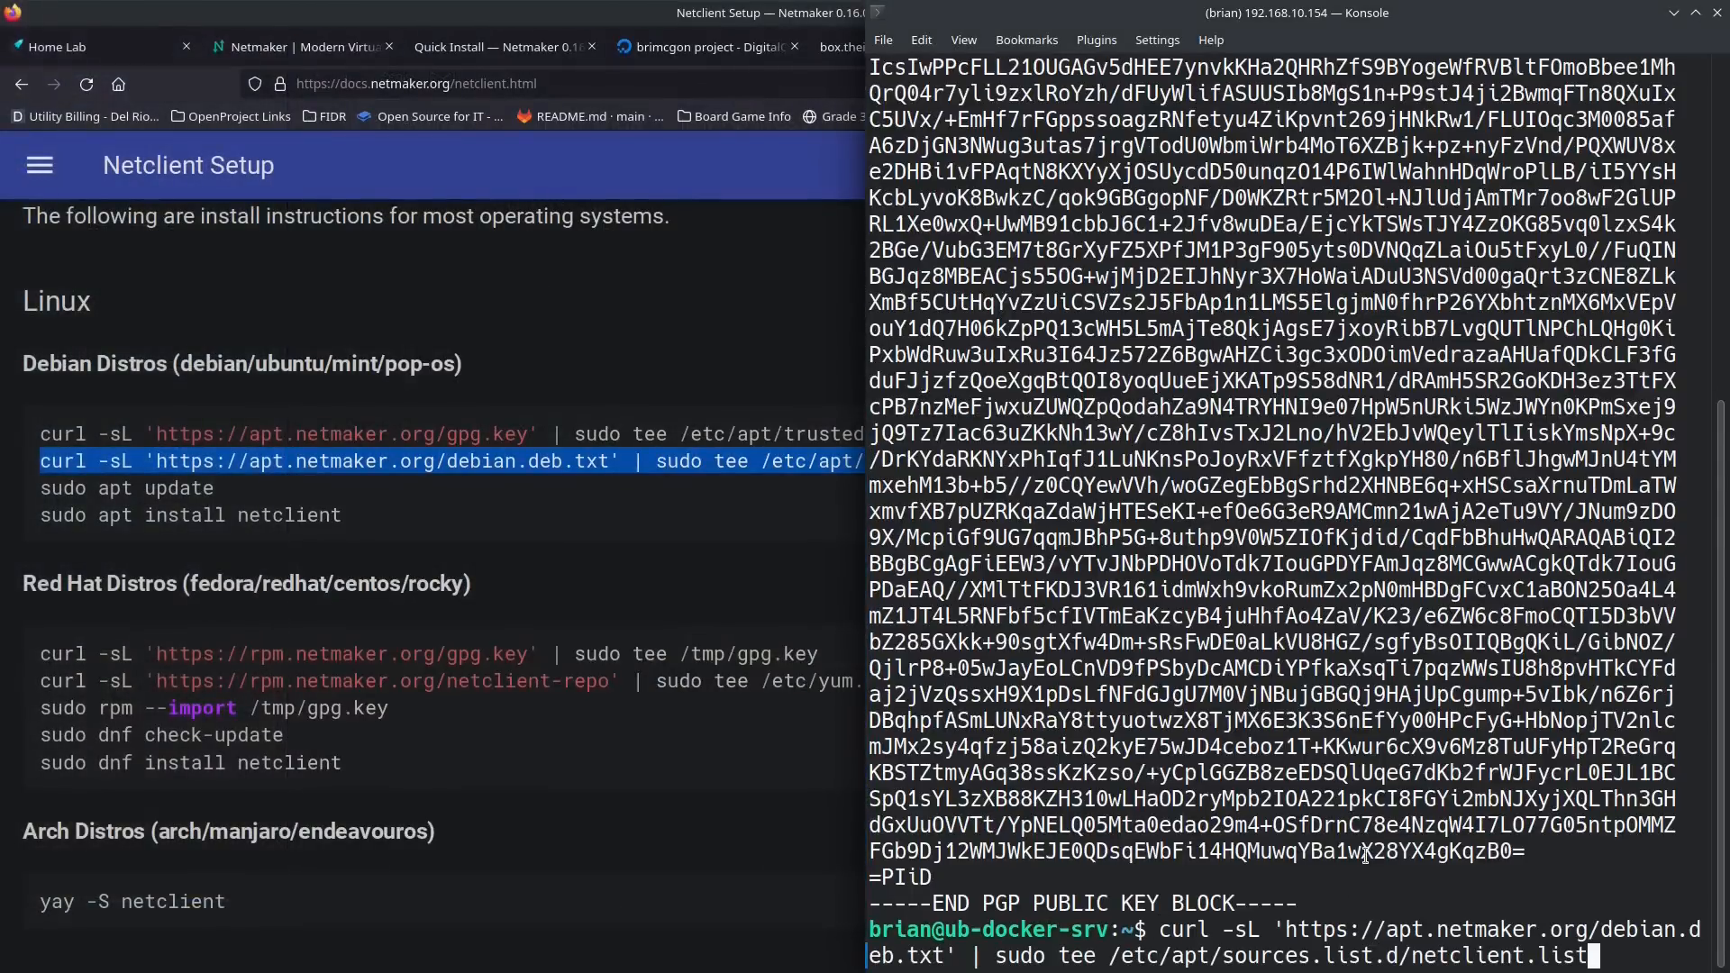
{"action": "key", "text": "Return"}
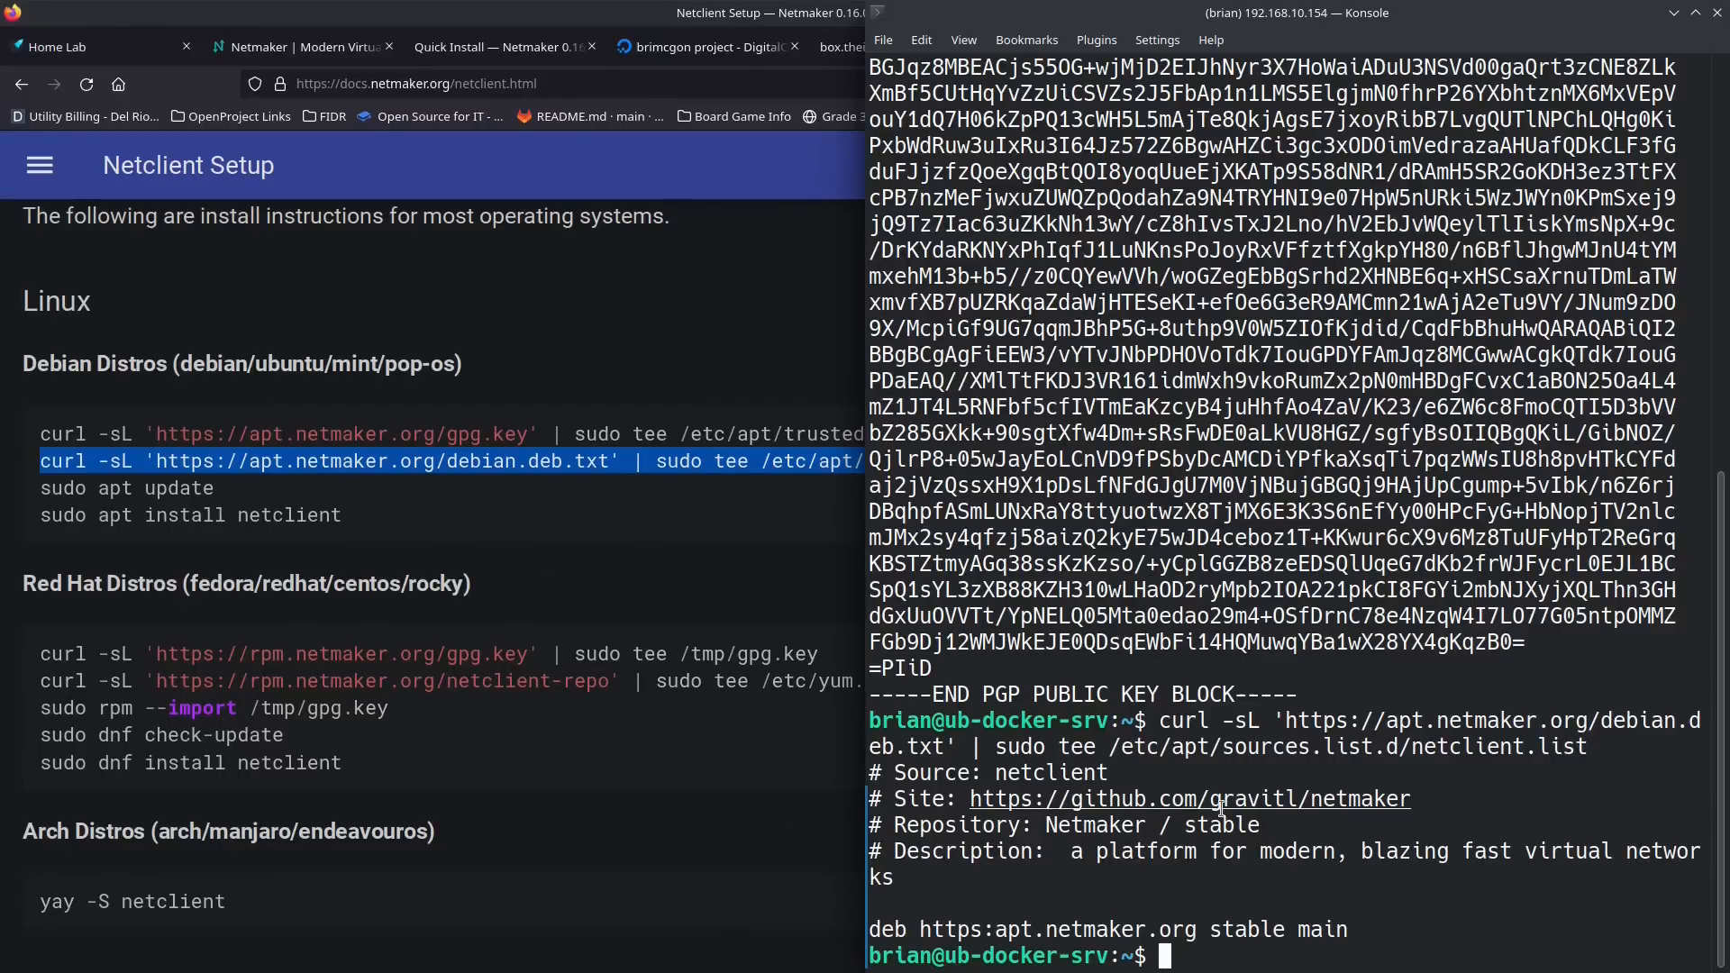
{"action": "type", "text": "sudo apt update"}
{"action": "key", "text": "Return"}
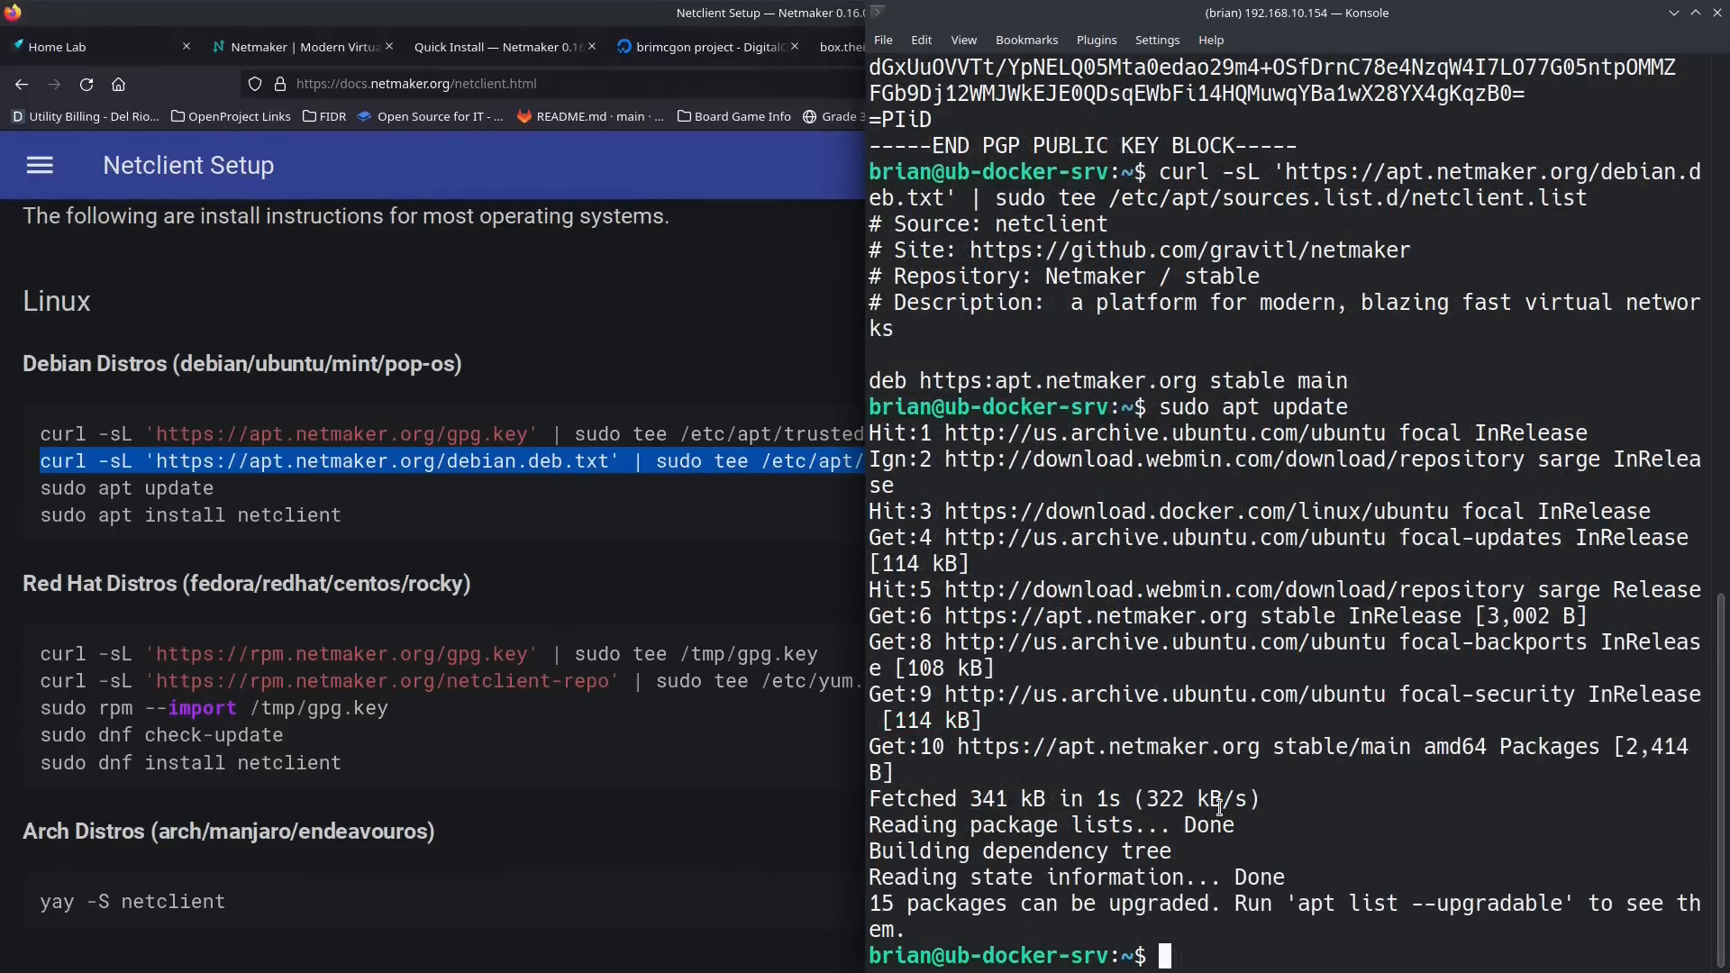
Step: Install the netclient package with sudo apt install netclient, accept the installation, and clear the terminal
{"action": "type", "text": "sudo apt"}
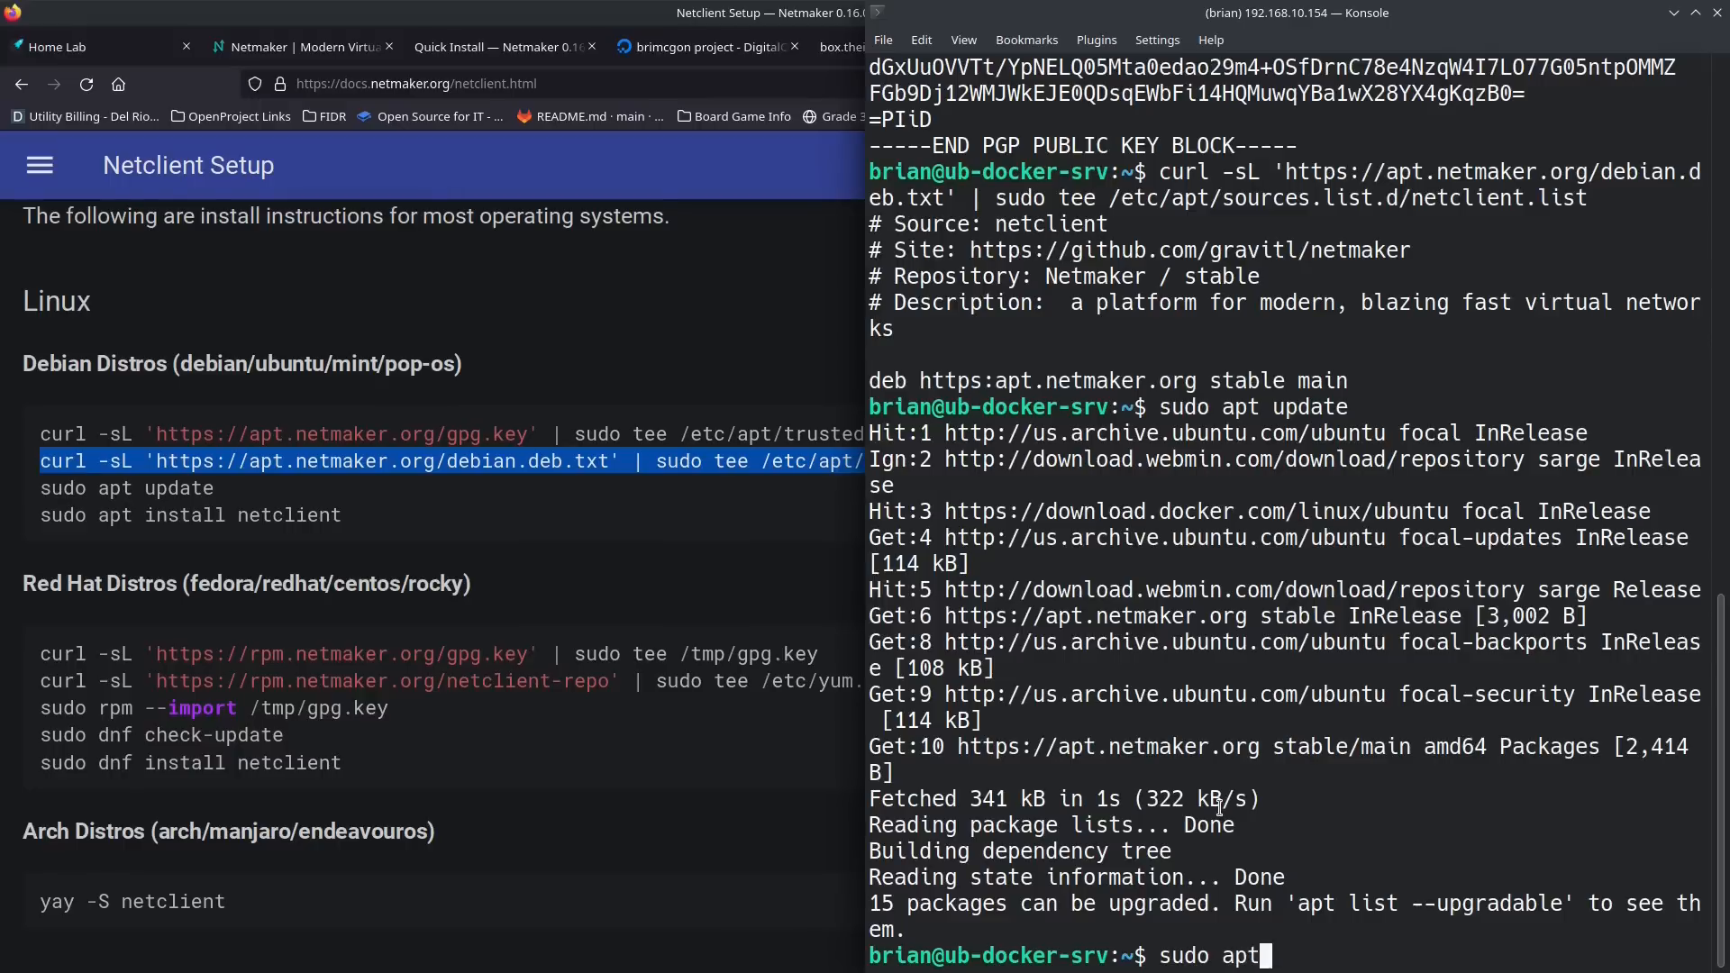
{"action": "type", "text": " install netclient"}
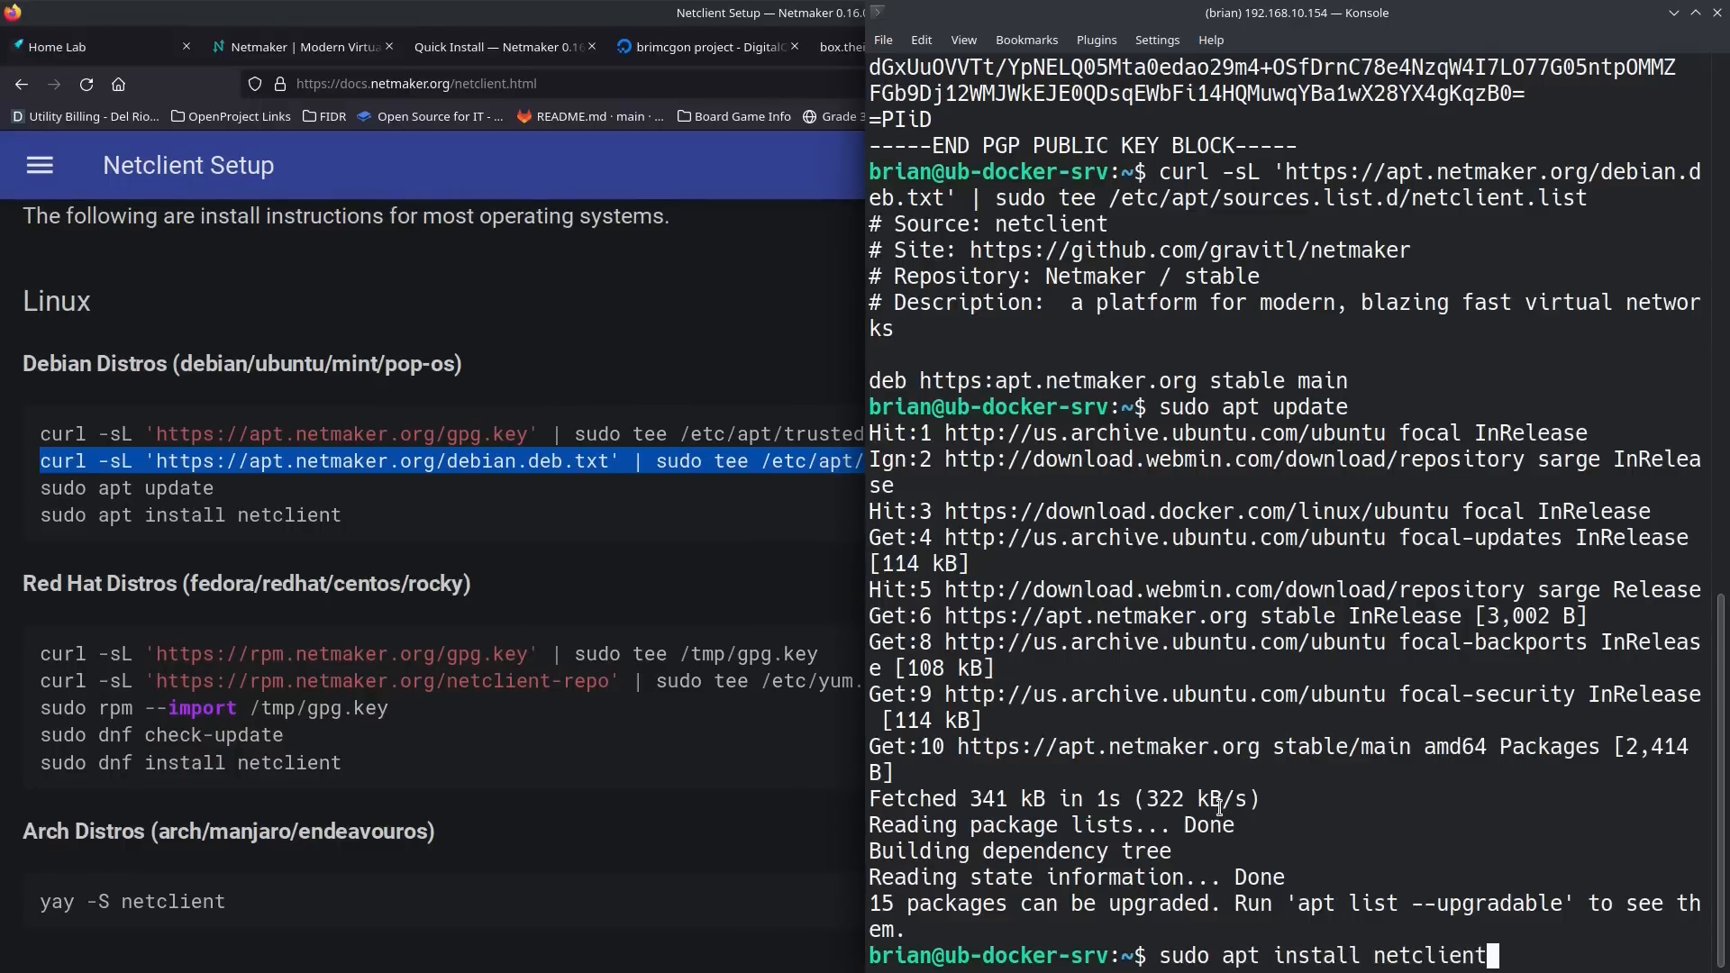
{"action": "key", "text": "Return"}
{"action": "type", "text": "Y"}
{"action": "key", "text": "Return"}
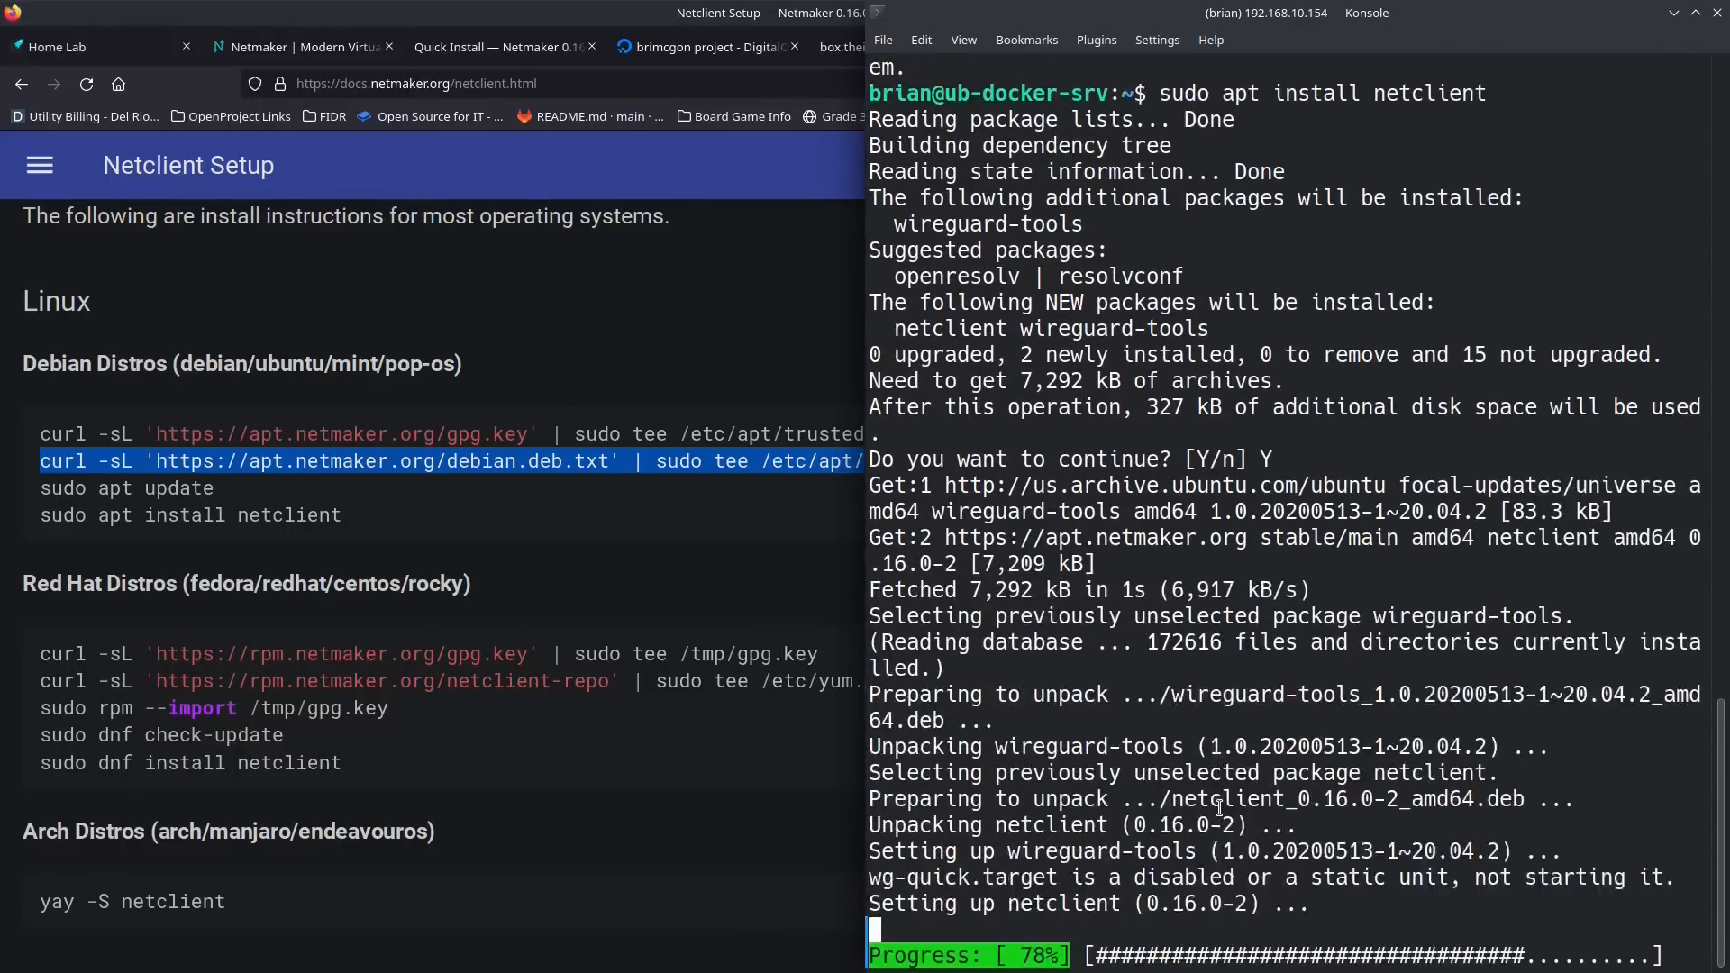
{"action": "type", "text": "clear"}
{"action": "key", "text": "Return"}
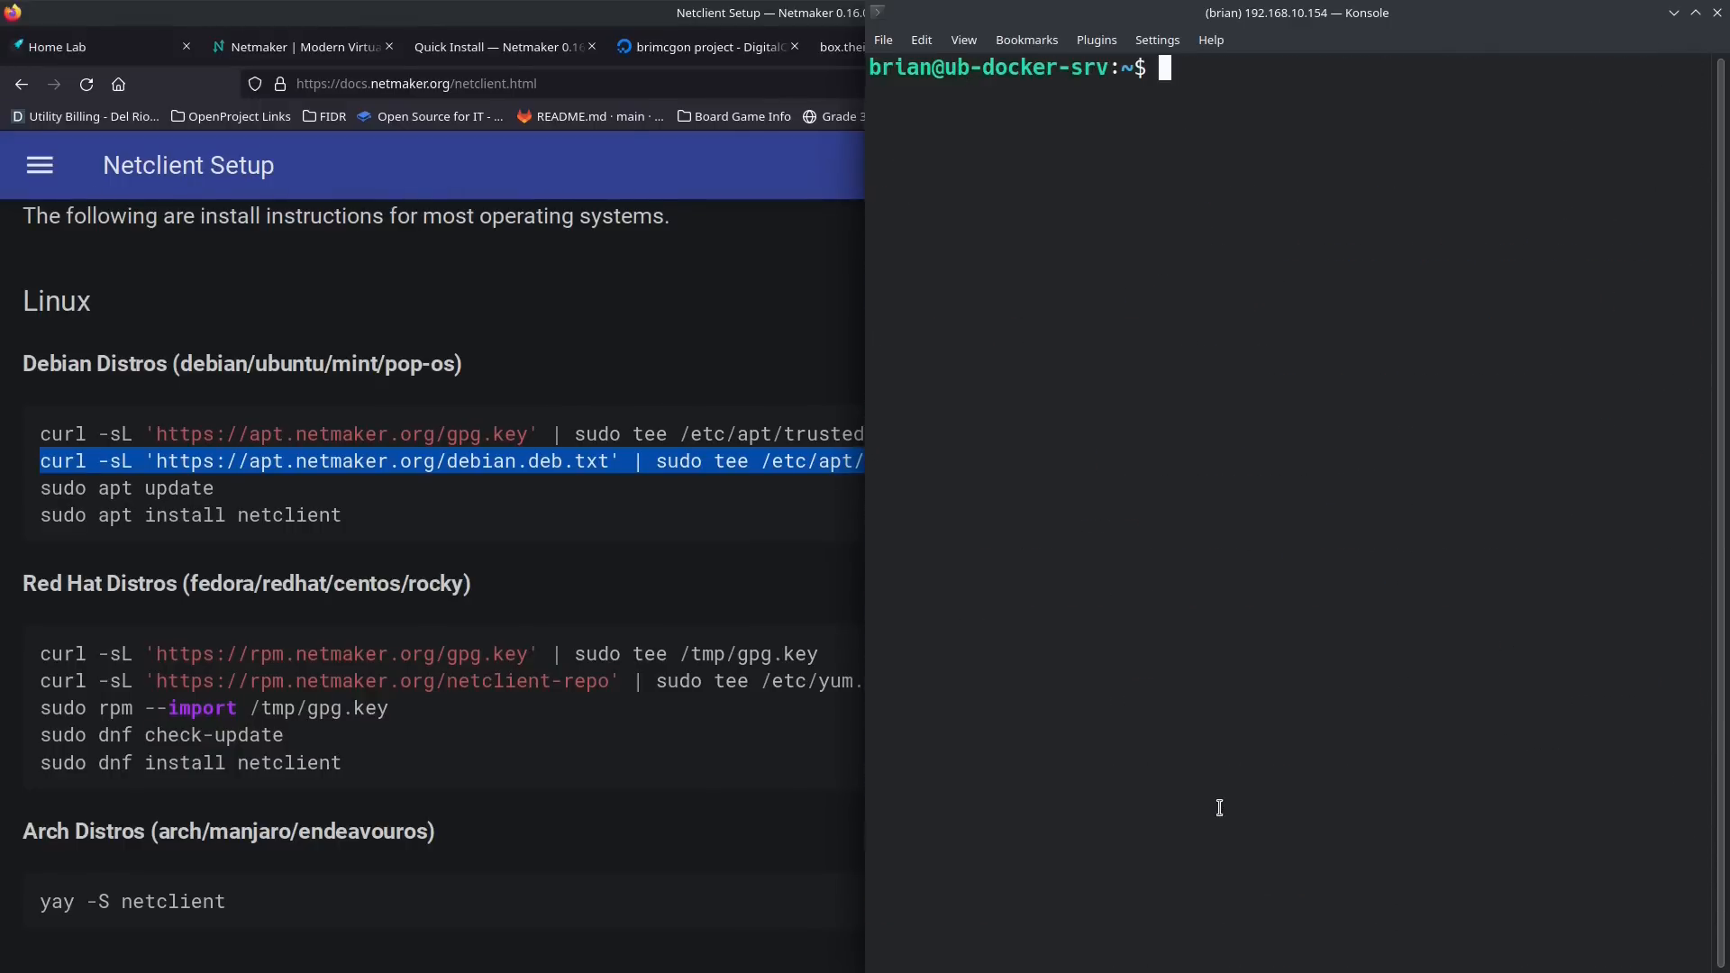
Step: Return to the access key details in the Netmaker dashboard and copy the Join Command
{"action": "left_click", "coordinate": [661, 410]}
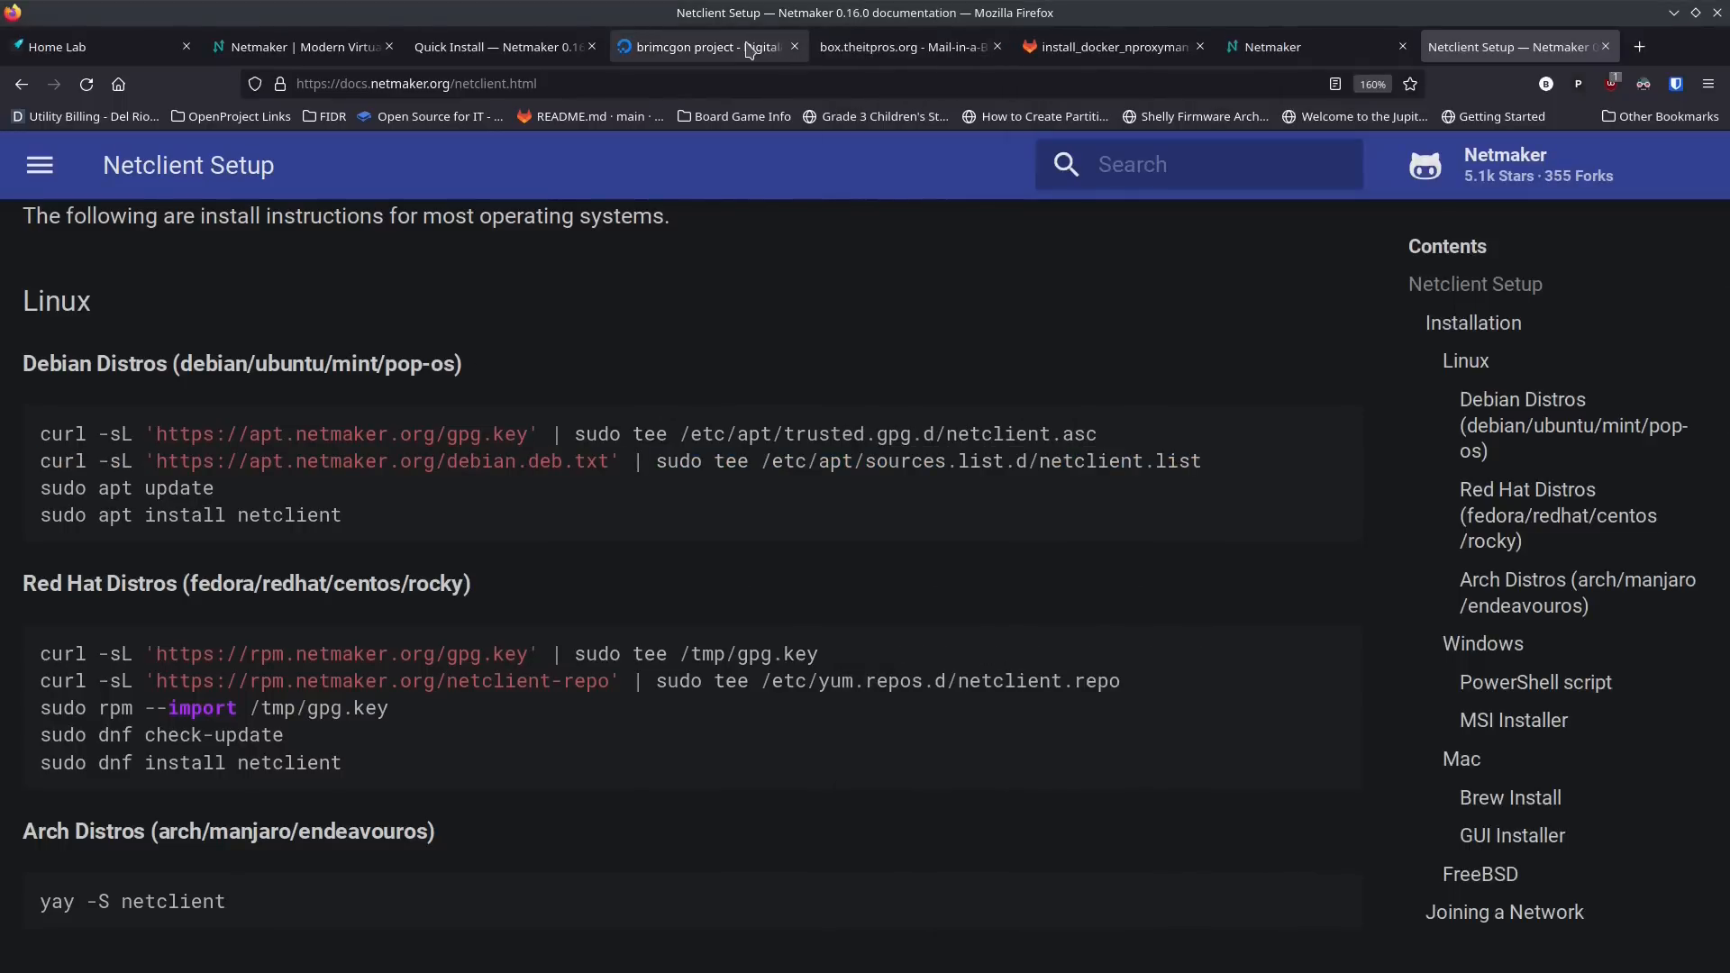
{"action": "left_click", "coordinate": [554, 52]}
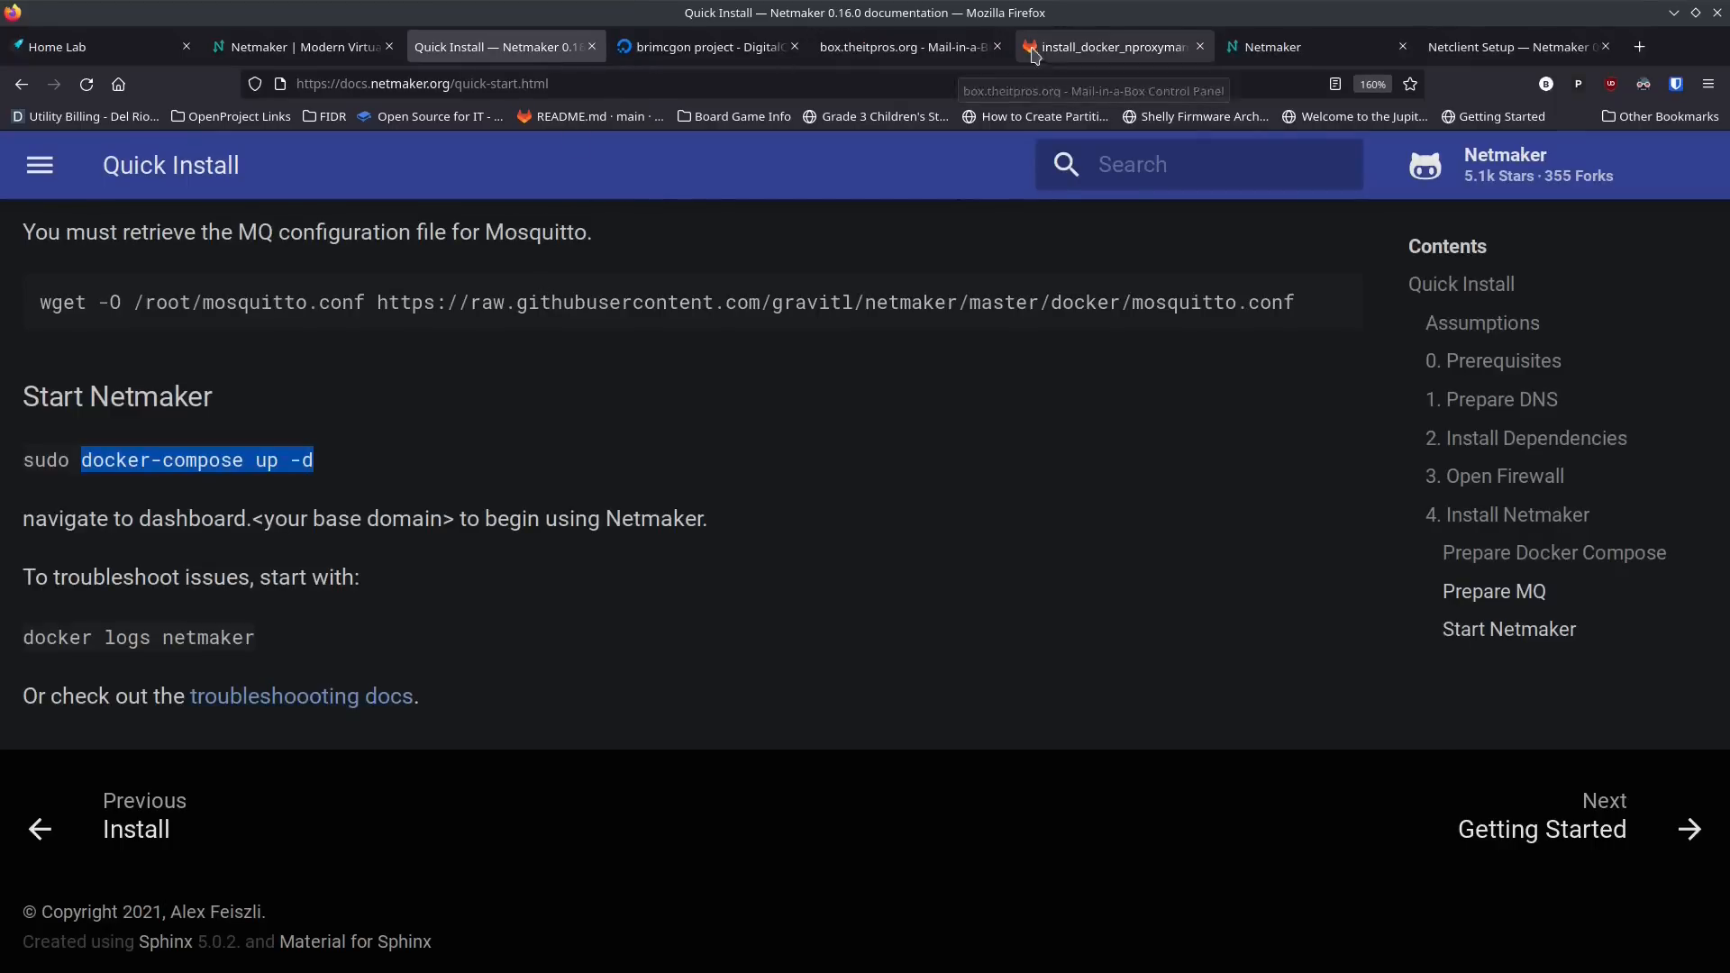
{"action": "left_click", "coordinate": [933, 53]}
{"action": "left_click", "coordinate": [1270, 49]}
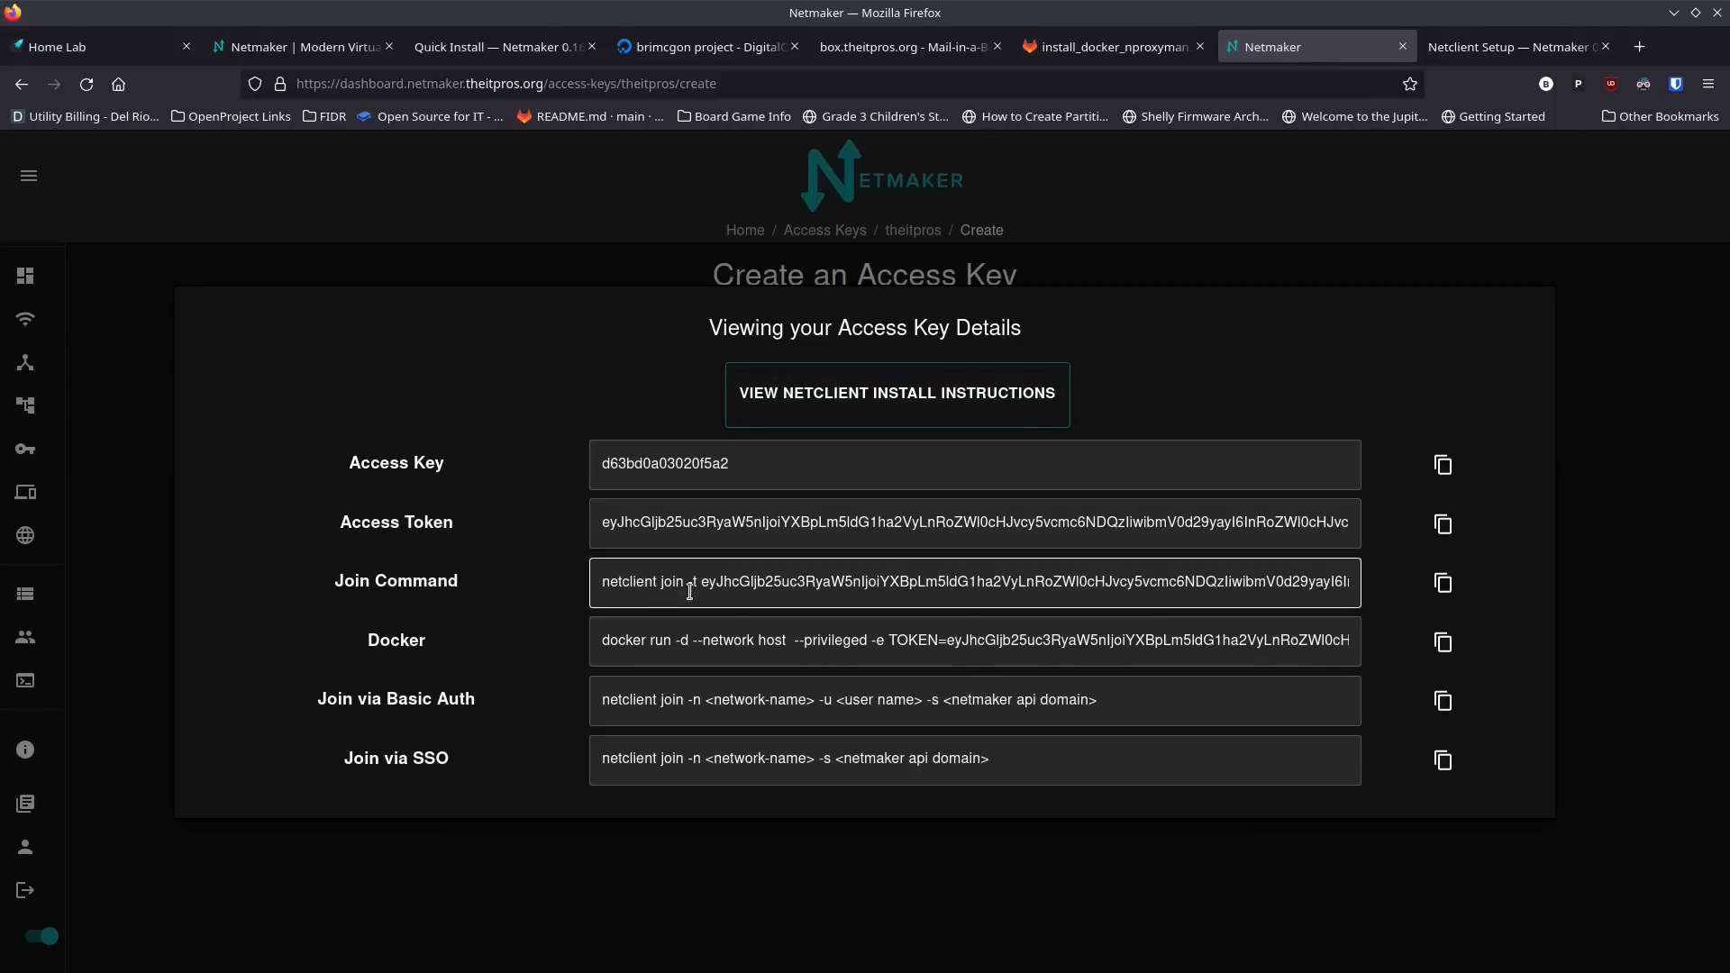
{"action": "left_click", "coordinate": [1444, 586]}
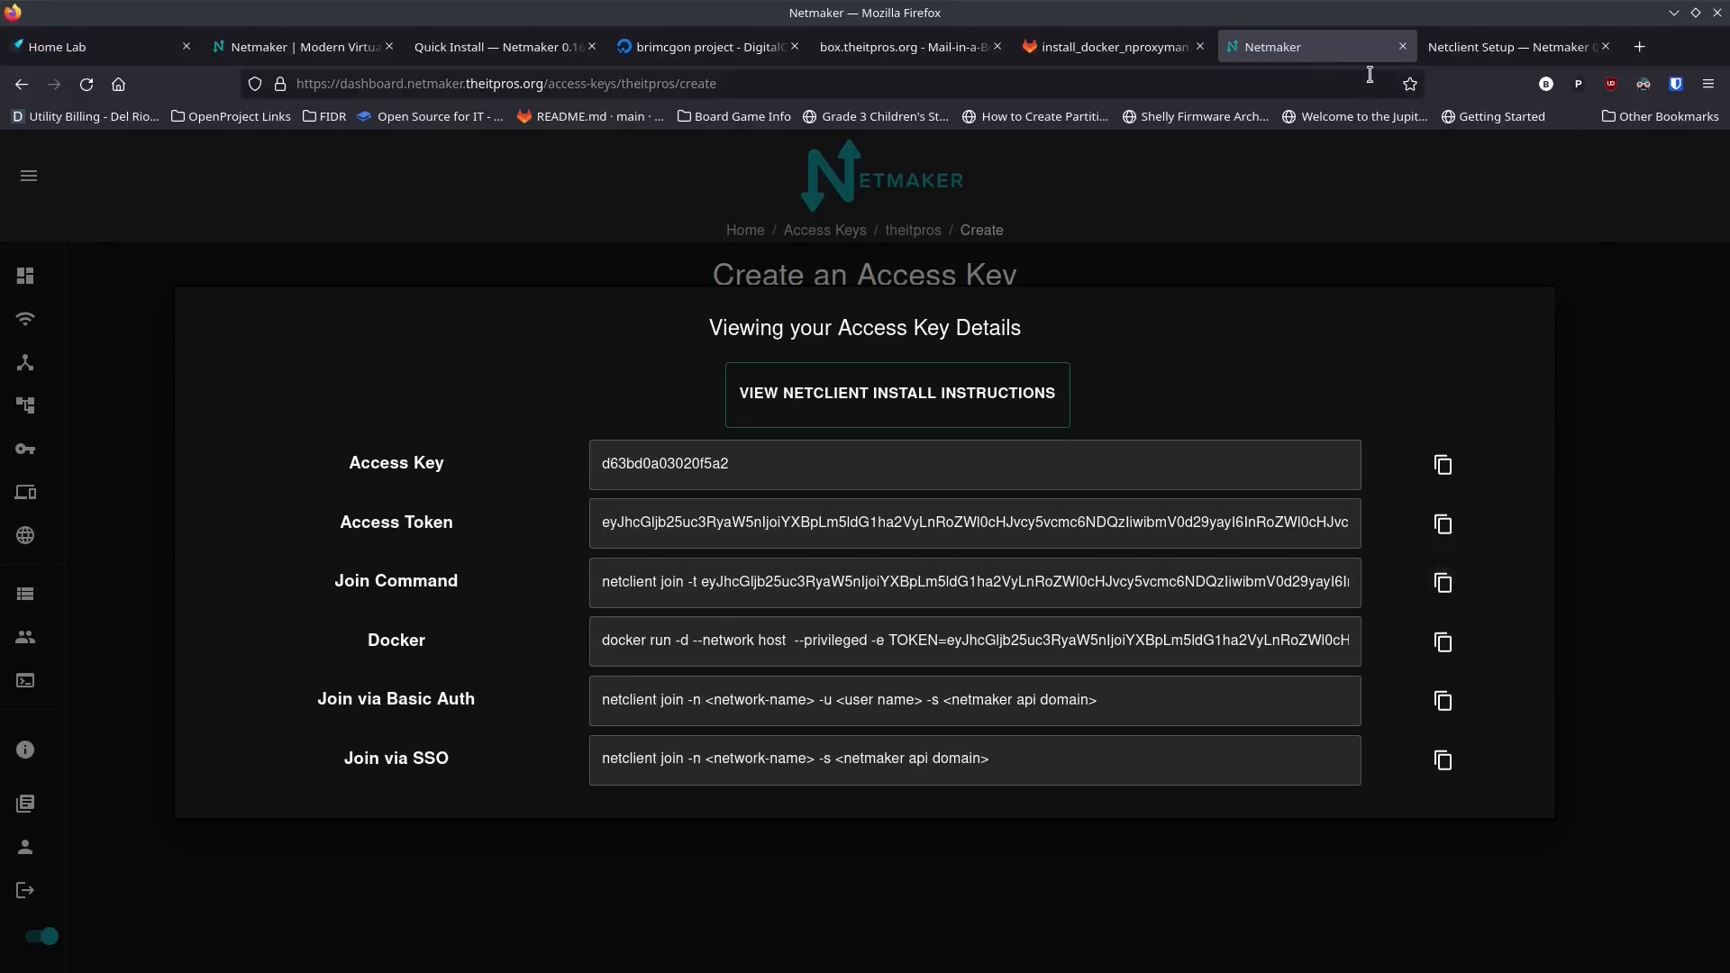
Step: Try to run the copied netclient join command with its access token in the terminal without sudo
{"action": "key", "text": "alt+Tab"}
{"action": "key", "text": "ctrl+shift+v"}
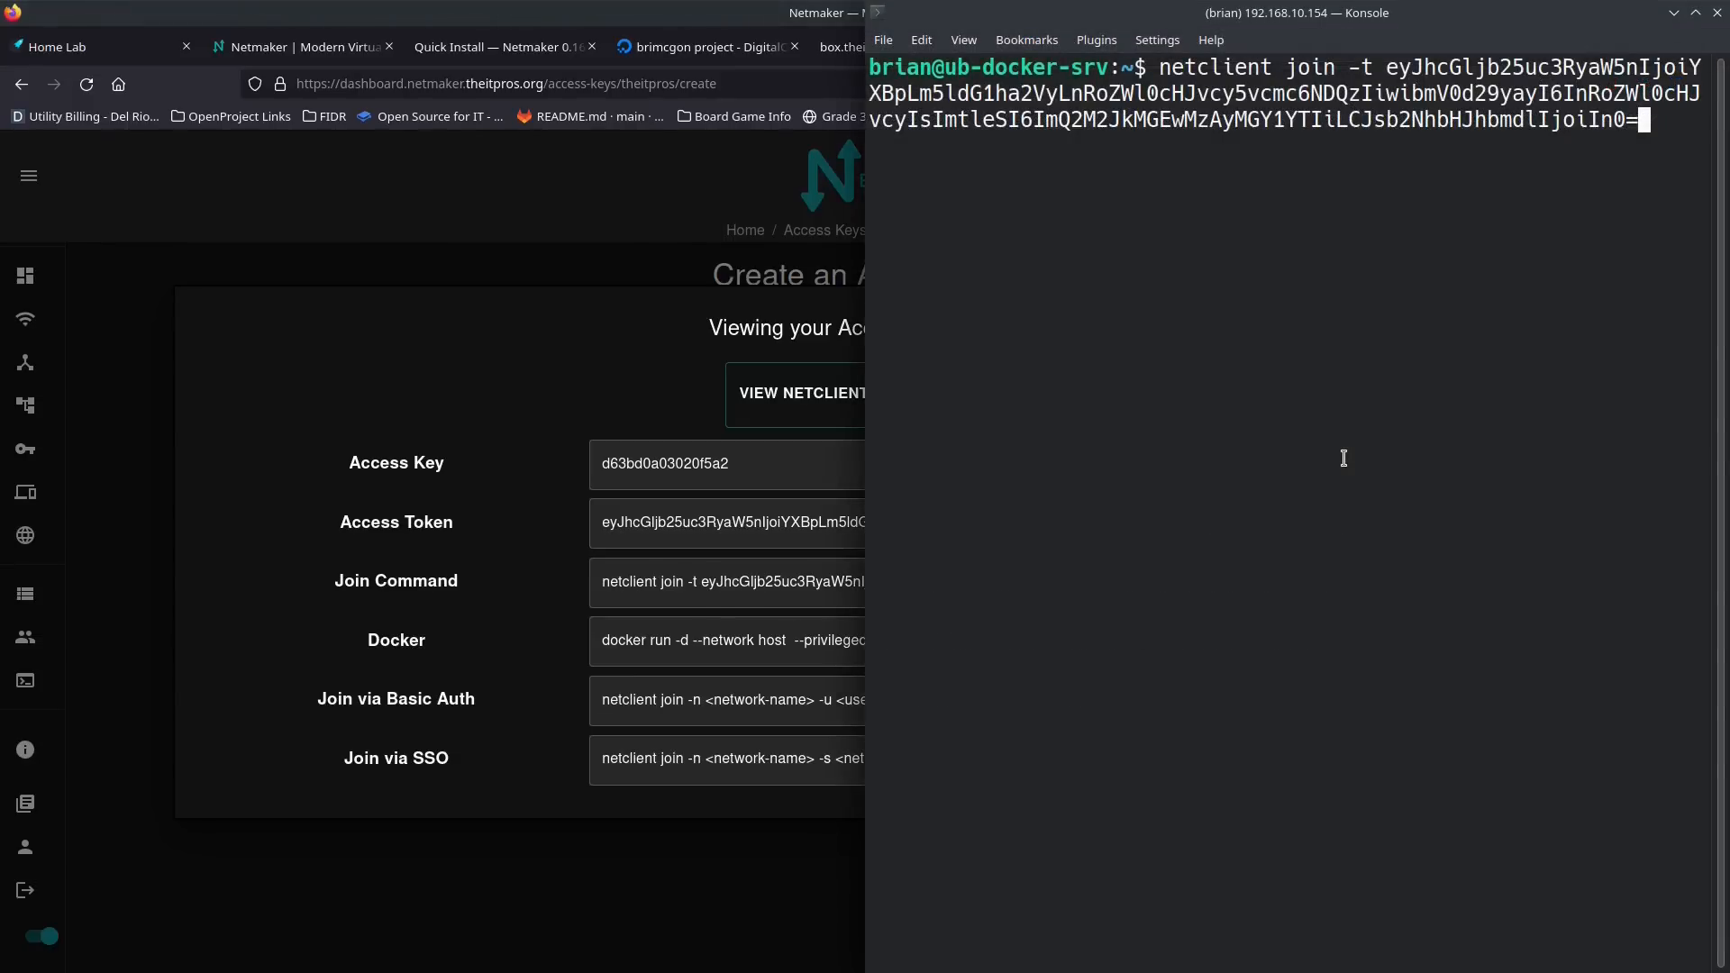
{"action": "key", "text": "Return"}
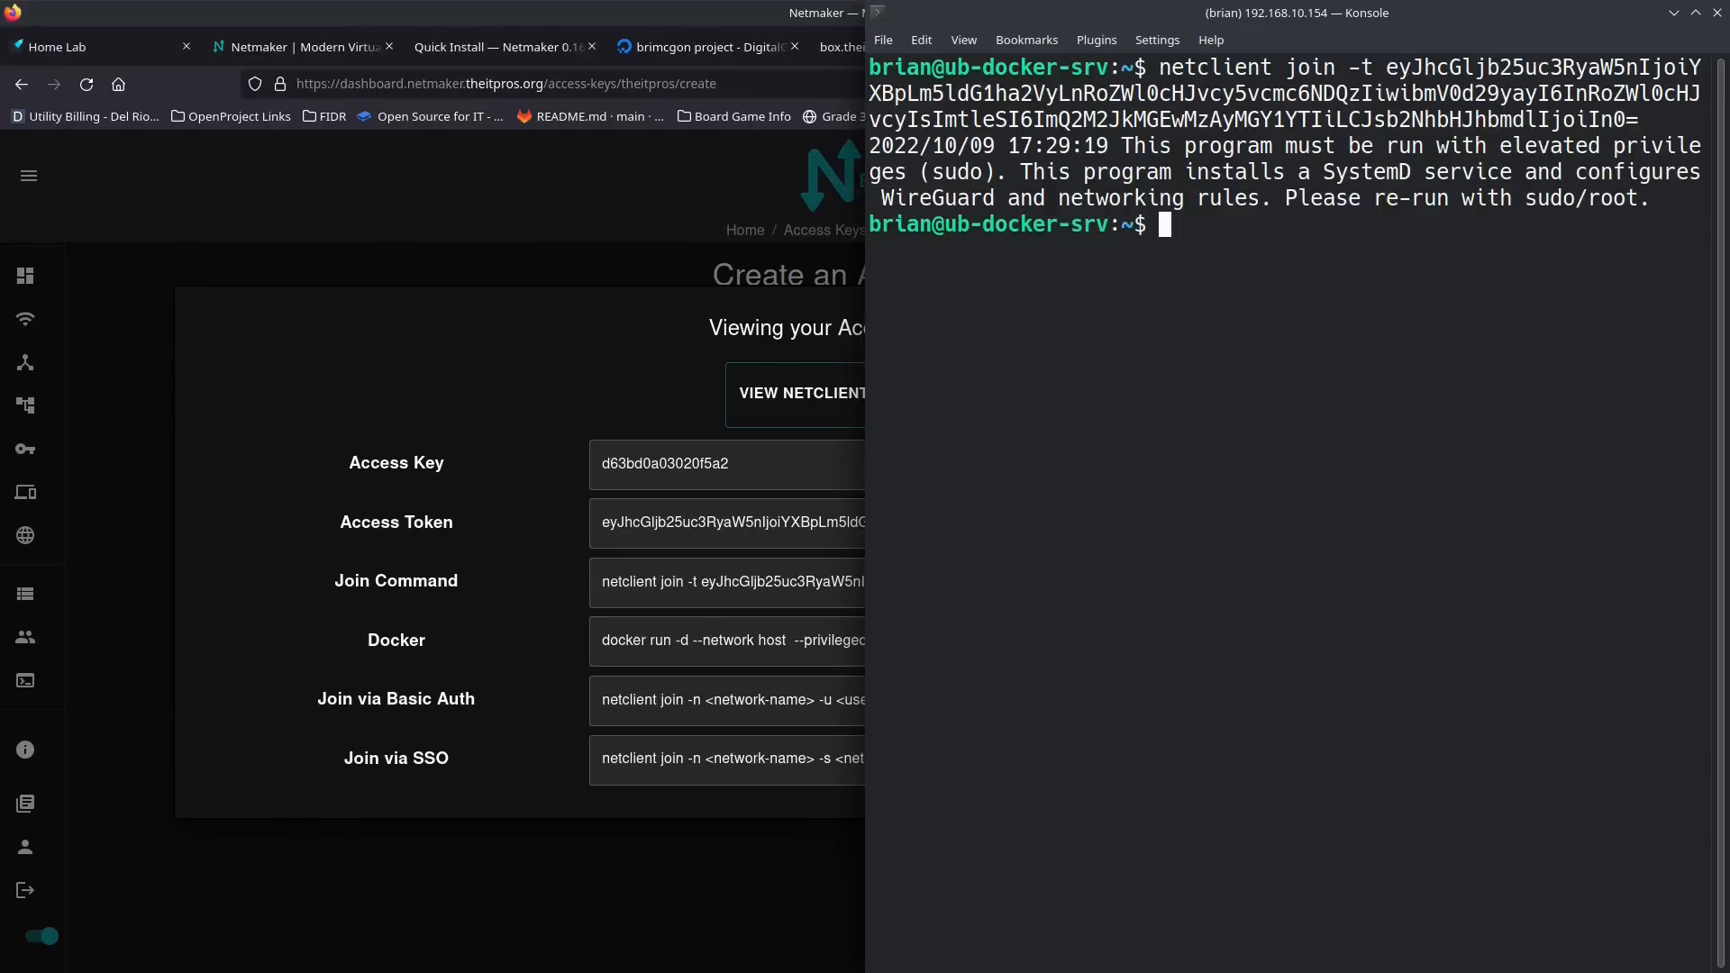
Step: Run the netclient join command with its access token under sudo to join the theitpros network
{"action": "type", "text": "sudo"}
{"action": "key", "text": "ctrl+shift+v"}
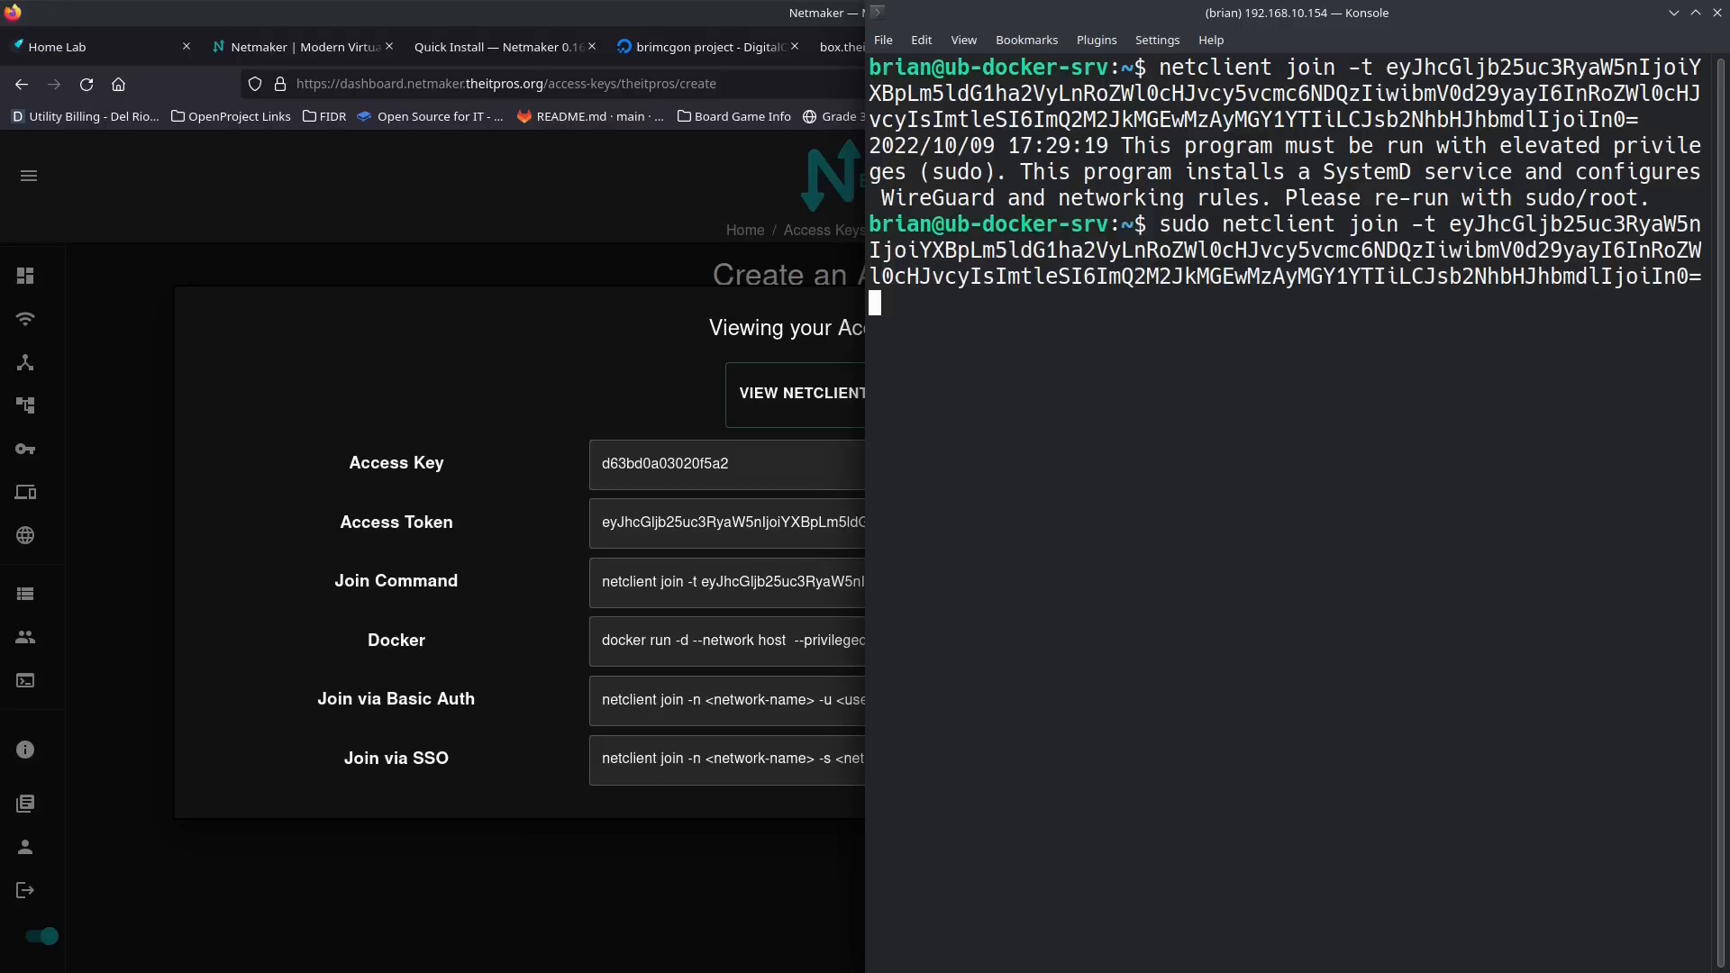
{"action": "key", "text": "Return"}
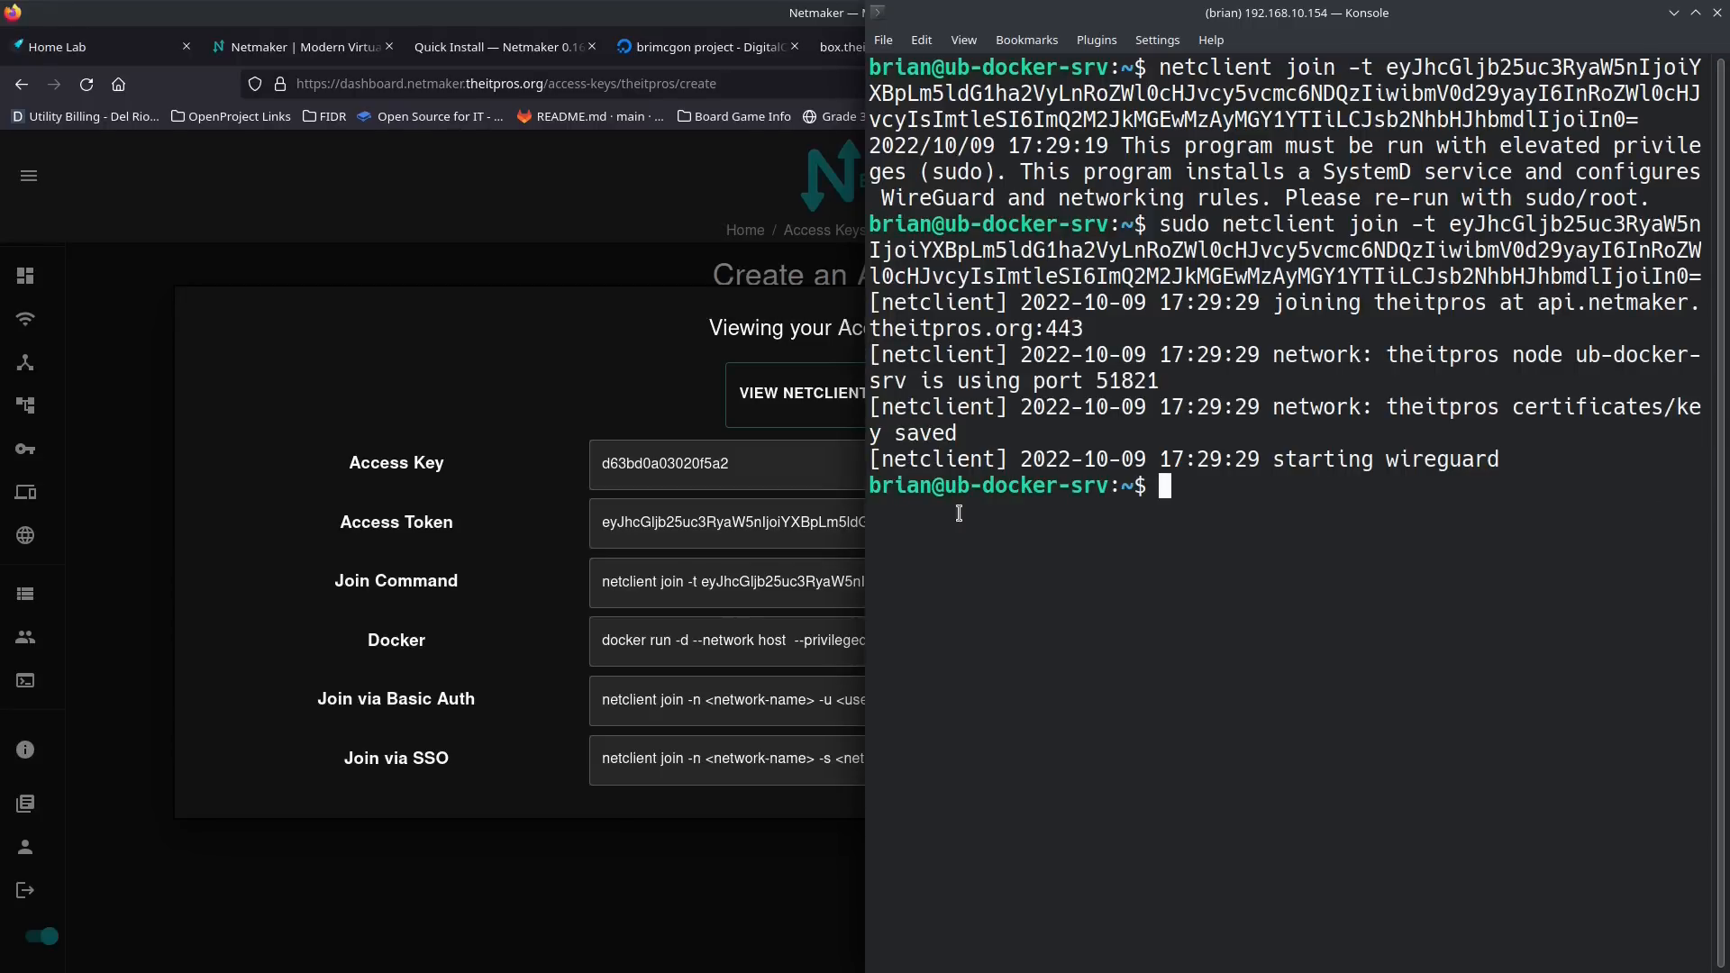
Step: Widen the terminal window and display the WireGuard interface status with sudo wg show
{"action": "left_click_drag", "start_coordinate": [857, 518], "coordinate": [419, 519]}
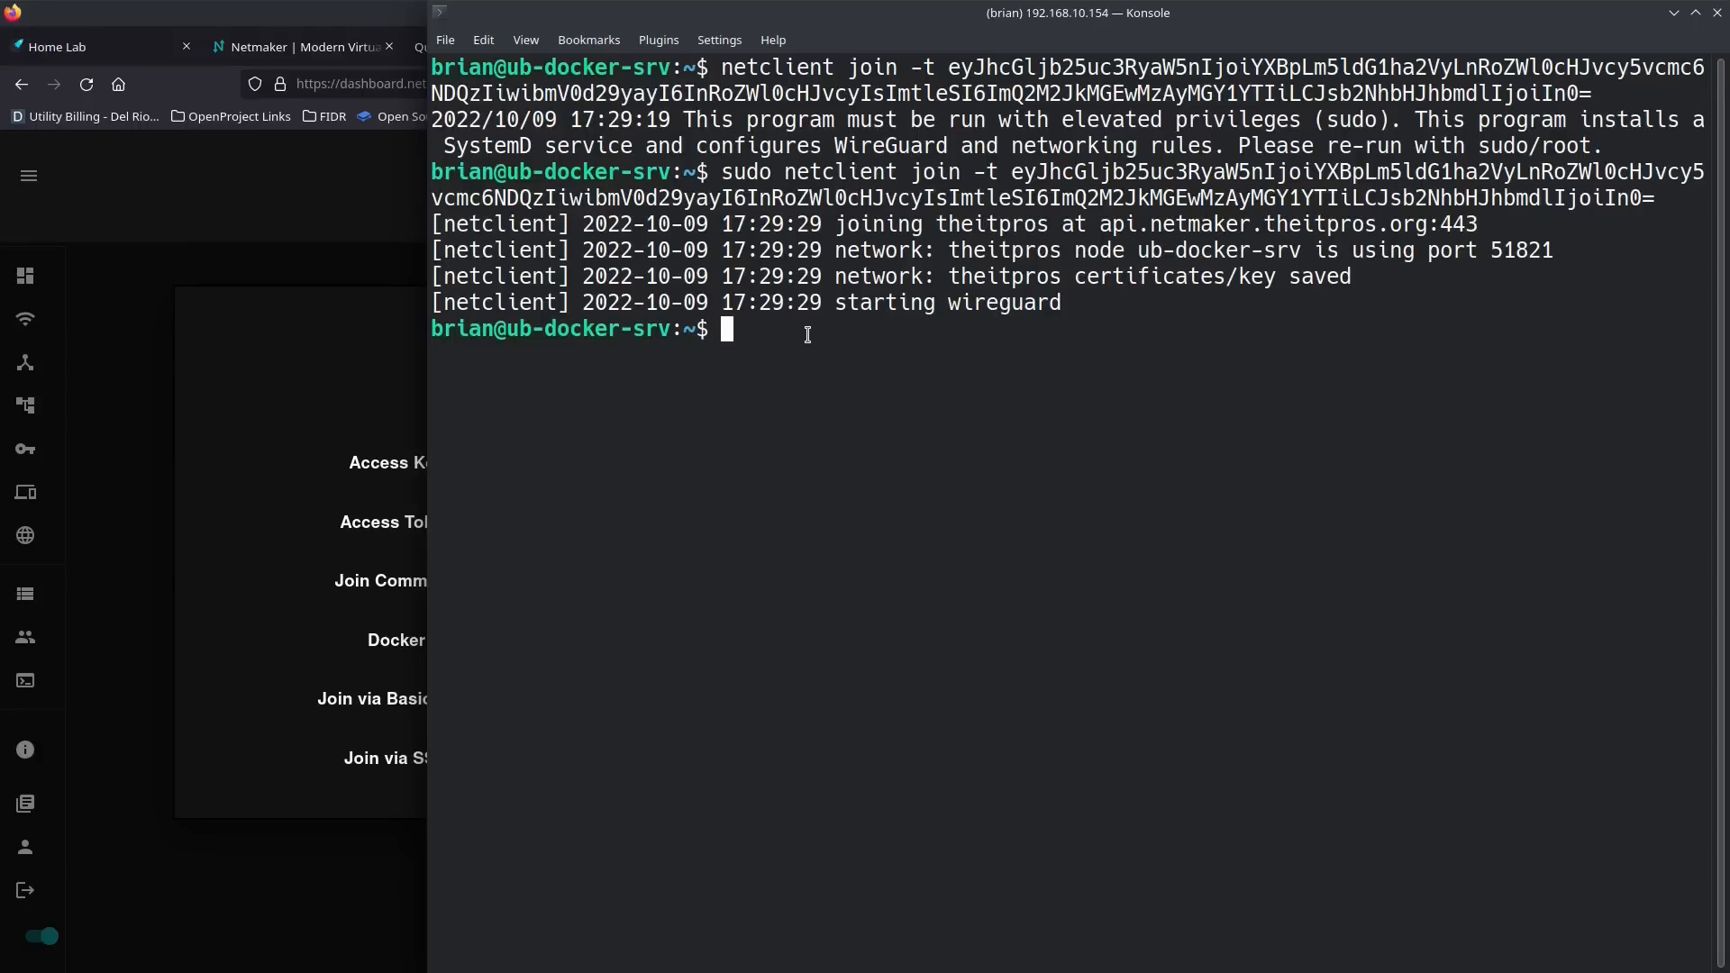
{"action": "type", "text": "wg show"}
{"action": "key", "text": "Return"}
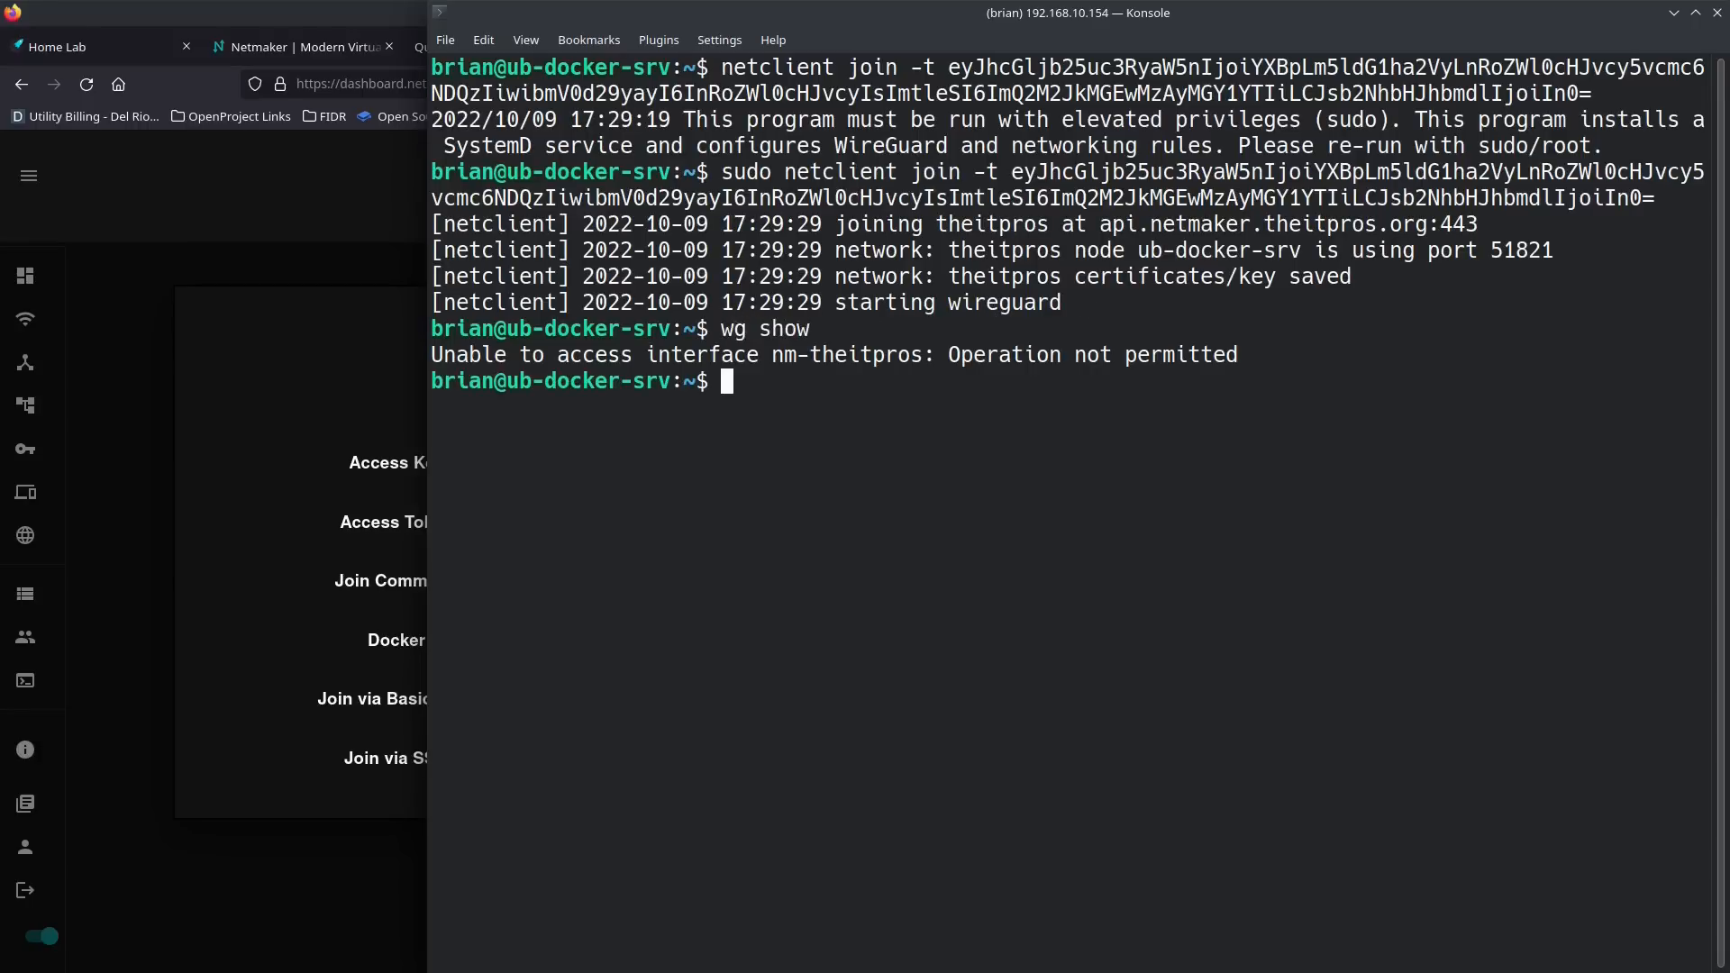
{"action": "type", "text": "sudo wg show"}
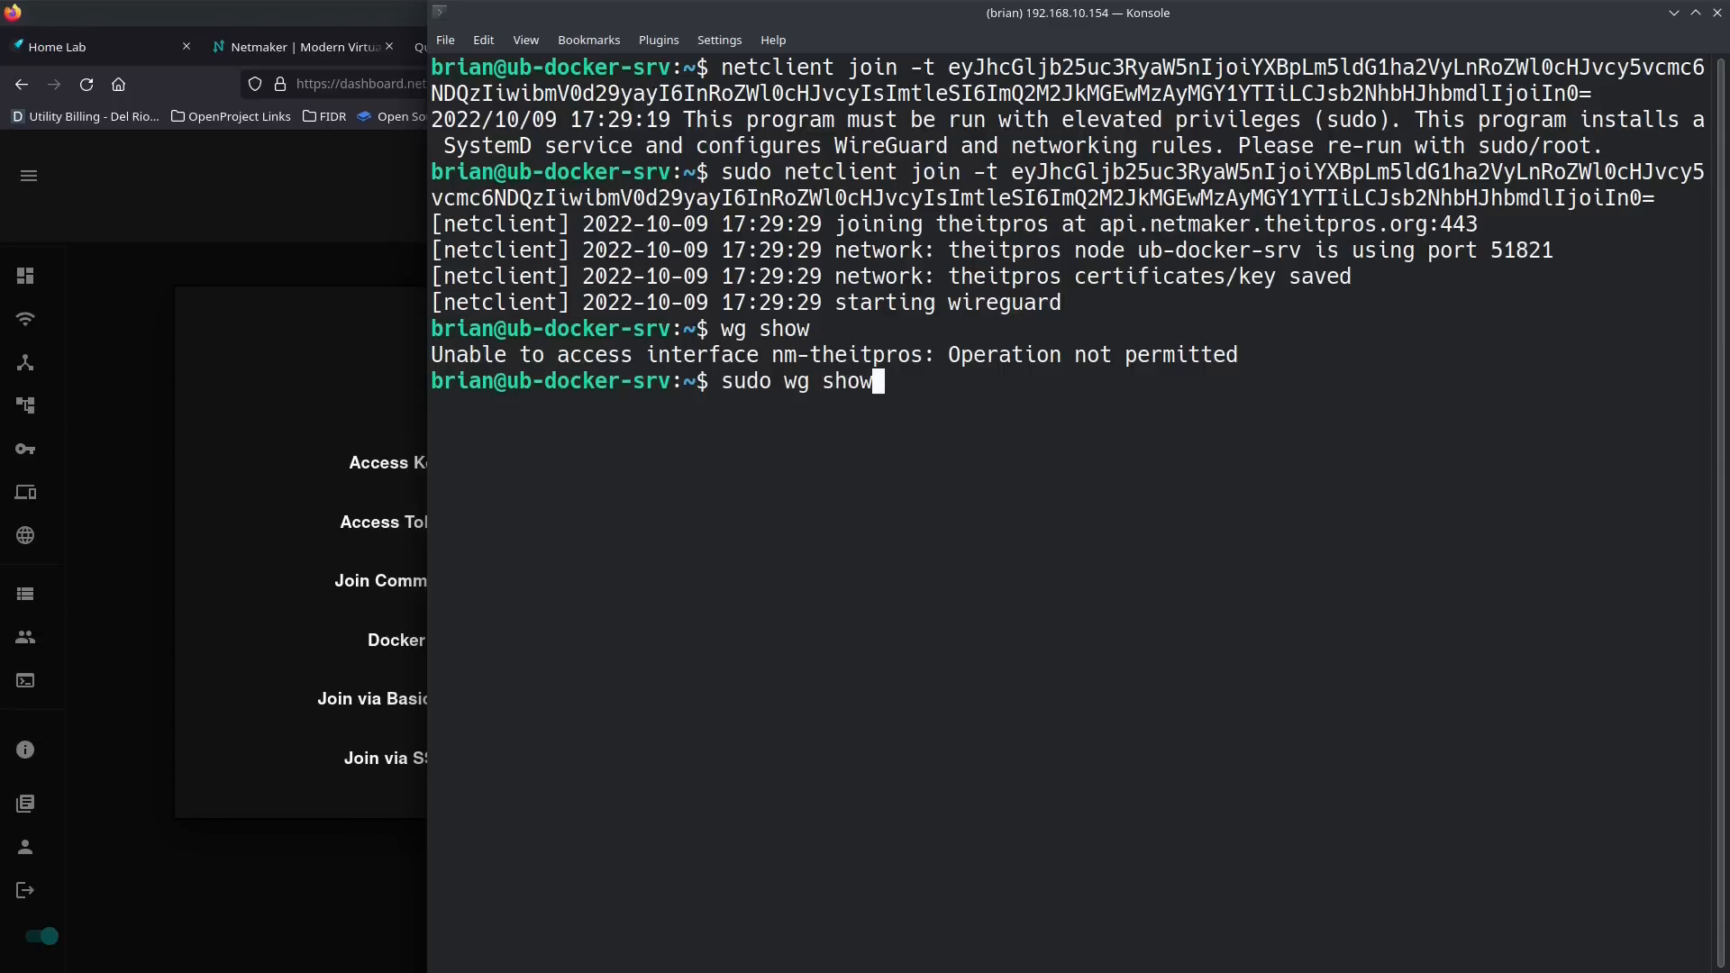
{"action": "key", "text": "Return"}
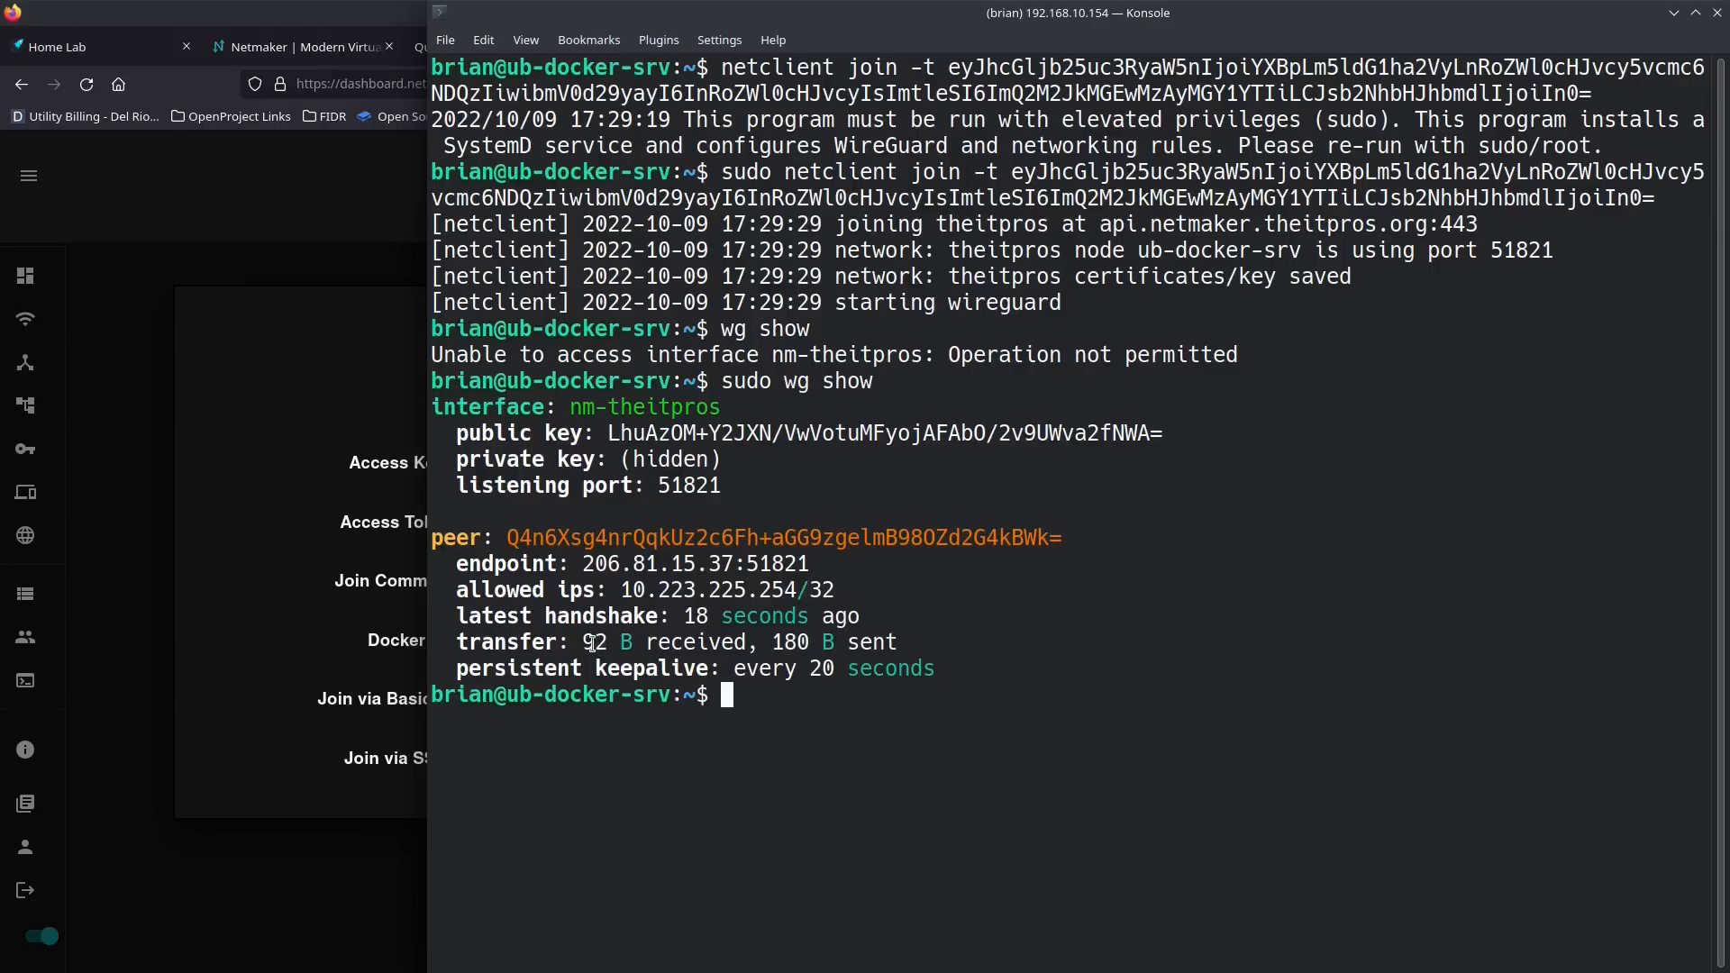
Step: Test connectivity to the Netmaker peer by pinging 10.223.225.254 in the terminal, stop the ping and clear the screen
{"action": "left_click_drag", "start_coordinate": [608, 639], "coordinate": [617, 638]}
{"action": "left_click", "coordinate": [869, 709]}
{"action": "left_click_drag", "start_coordinate": [797, 587], "coordinate": [626, 587]}
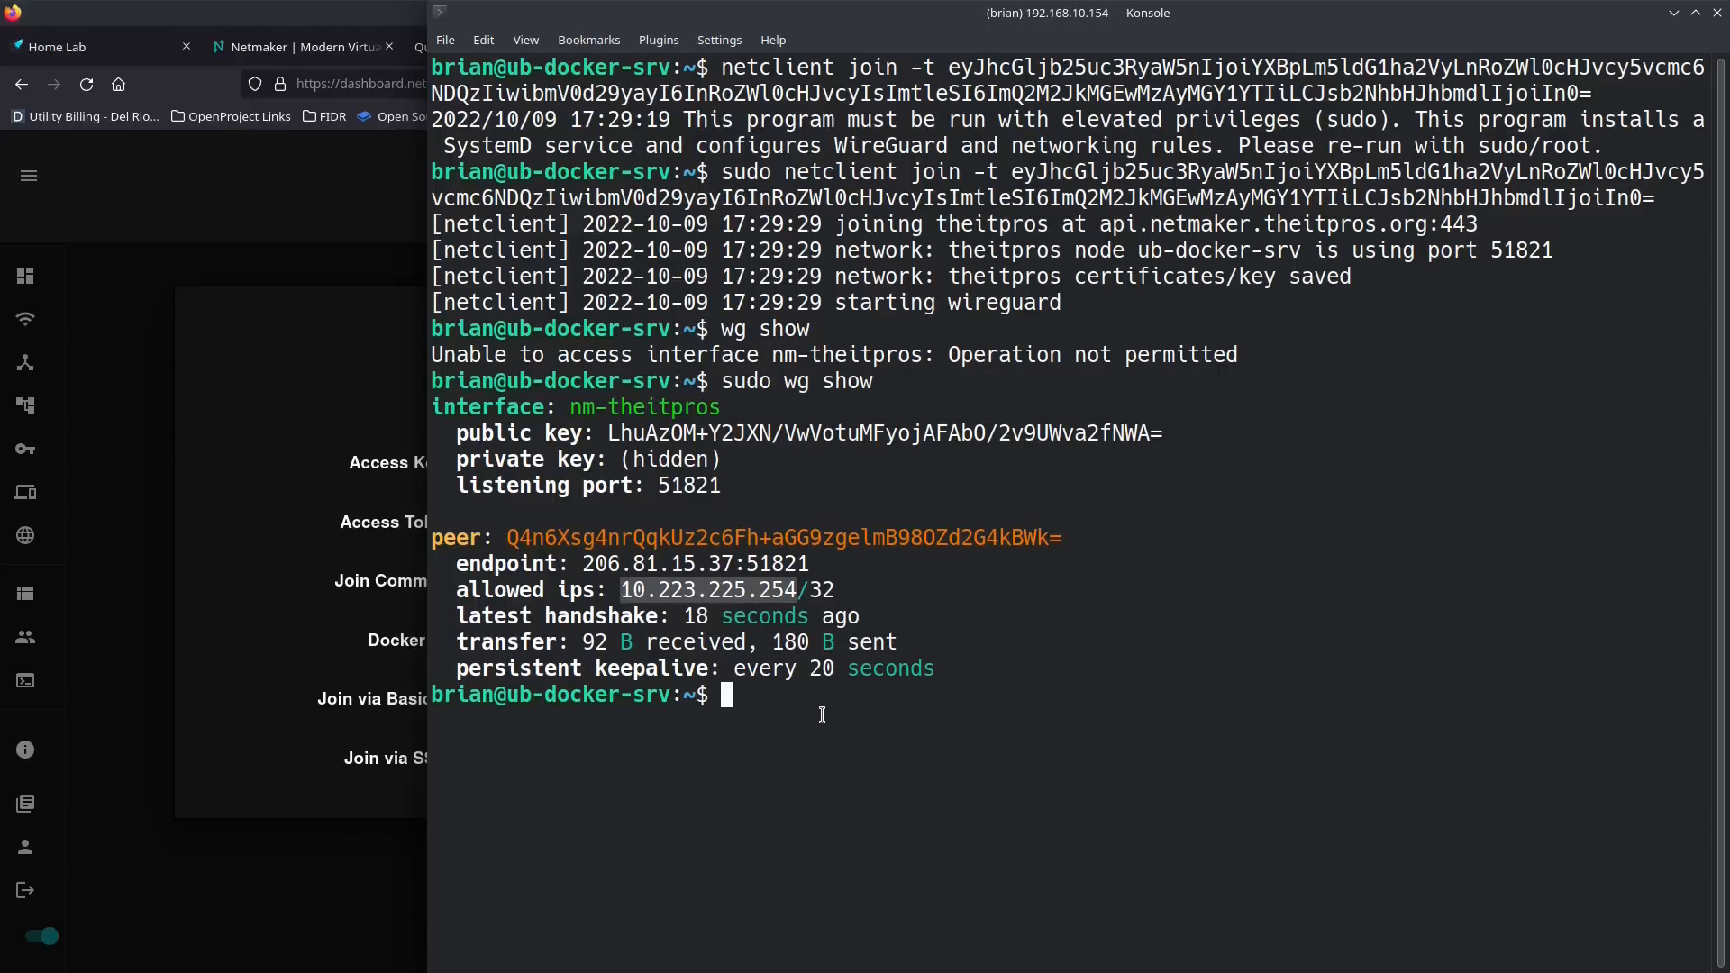
{"action": "type", "text": "ping"}
{"action": "middle_click", "coordinate": [921, 704]}
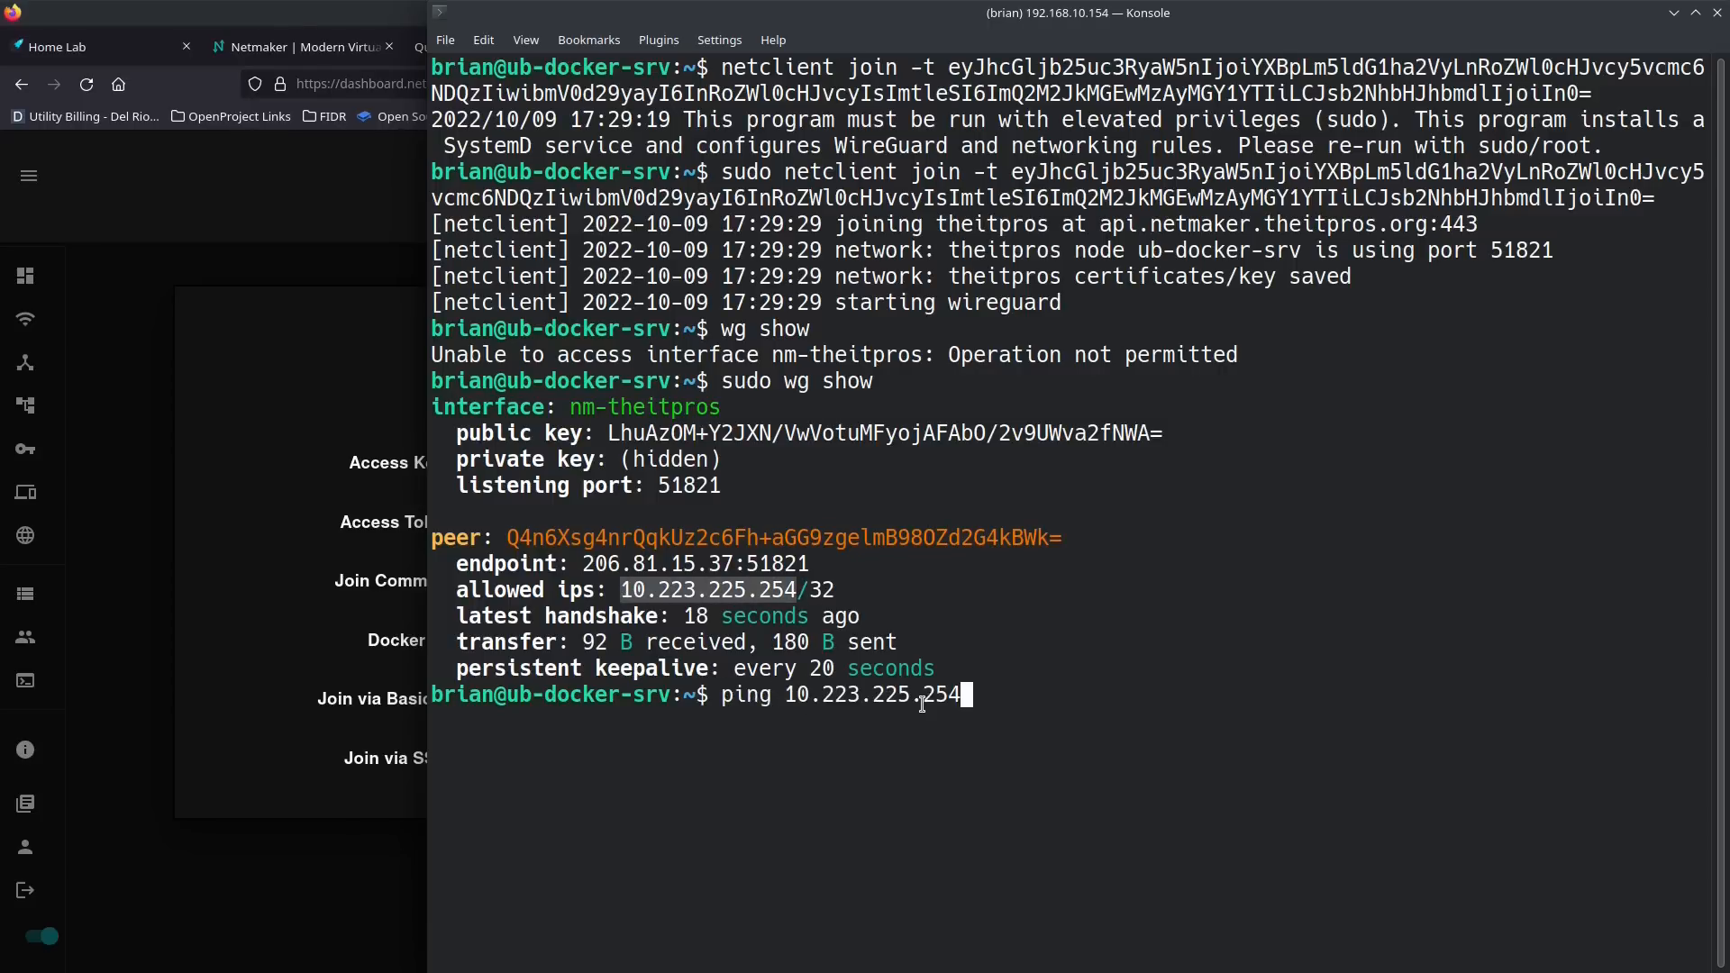
{"action": "key", "text": "Return"}
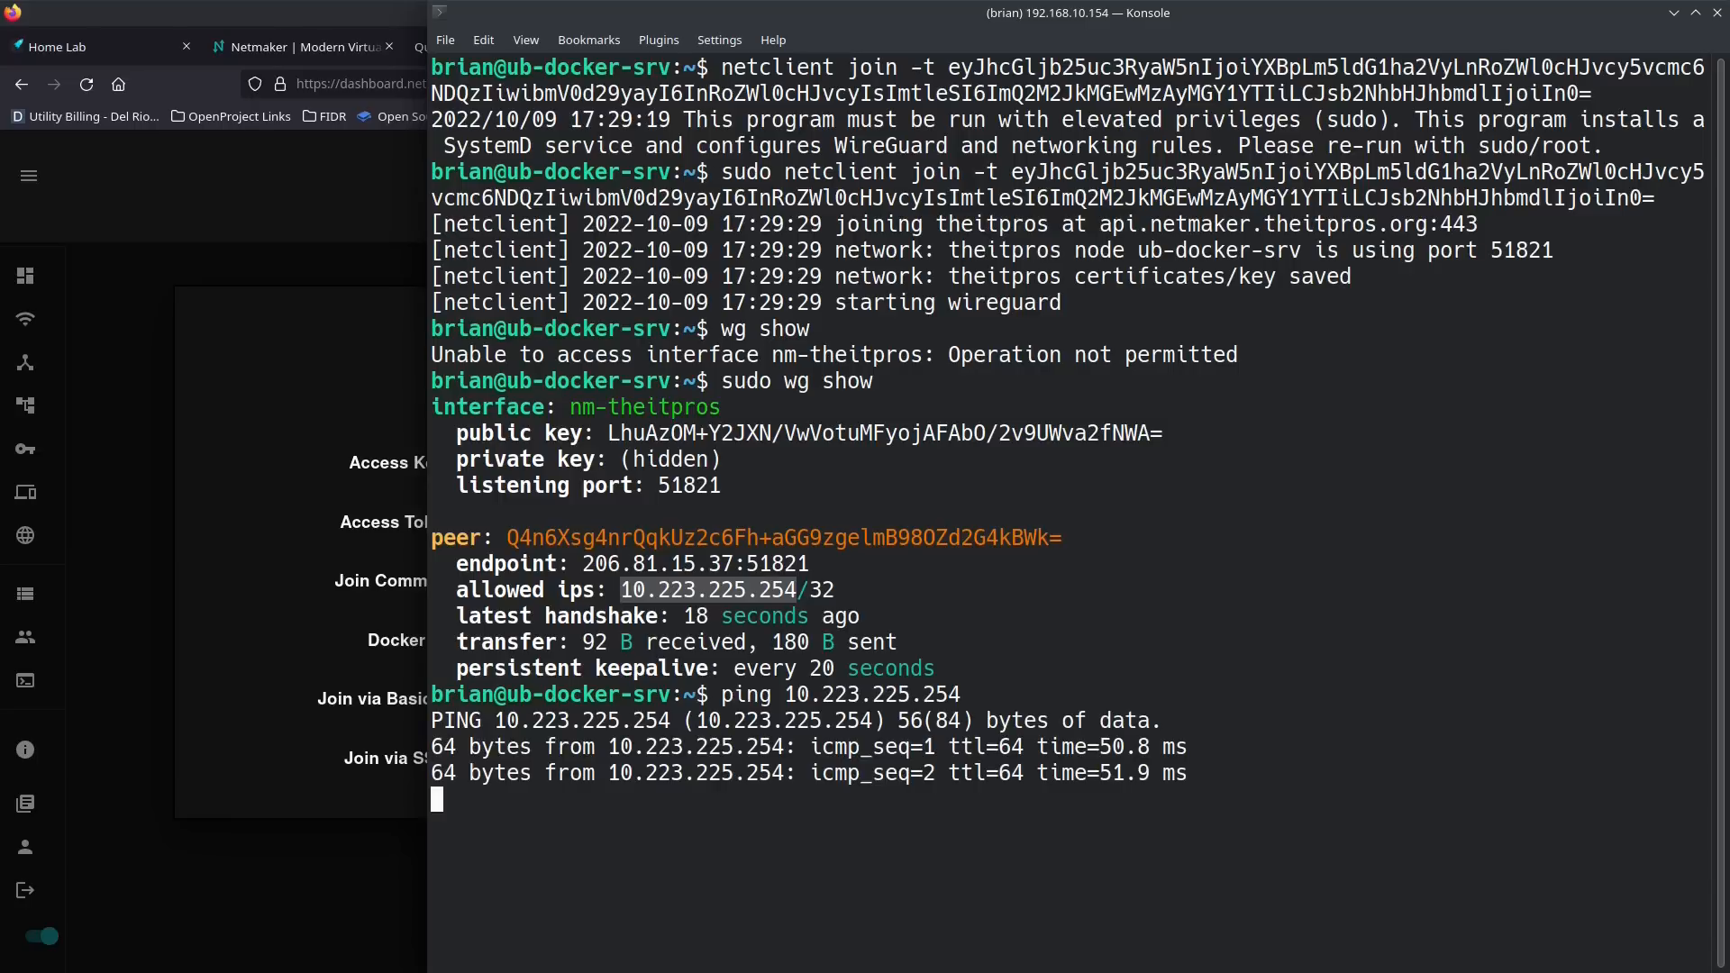
{"action": "key", "text": "ctrl+c"}
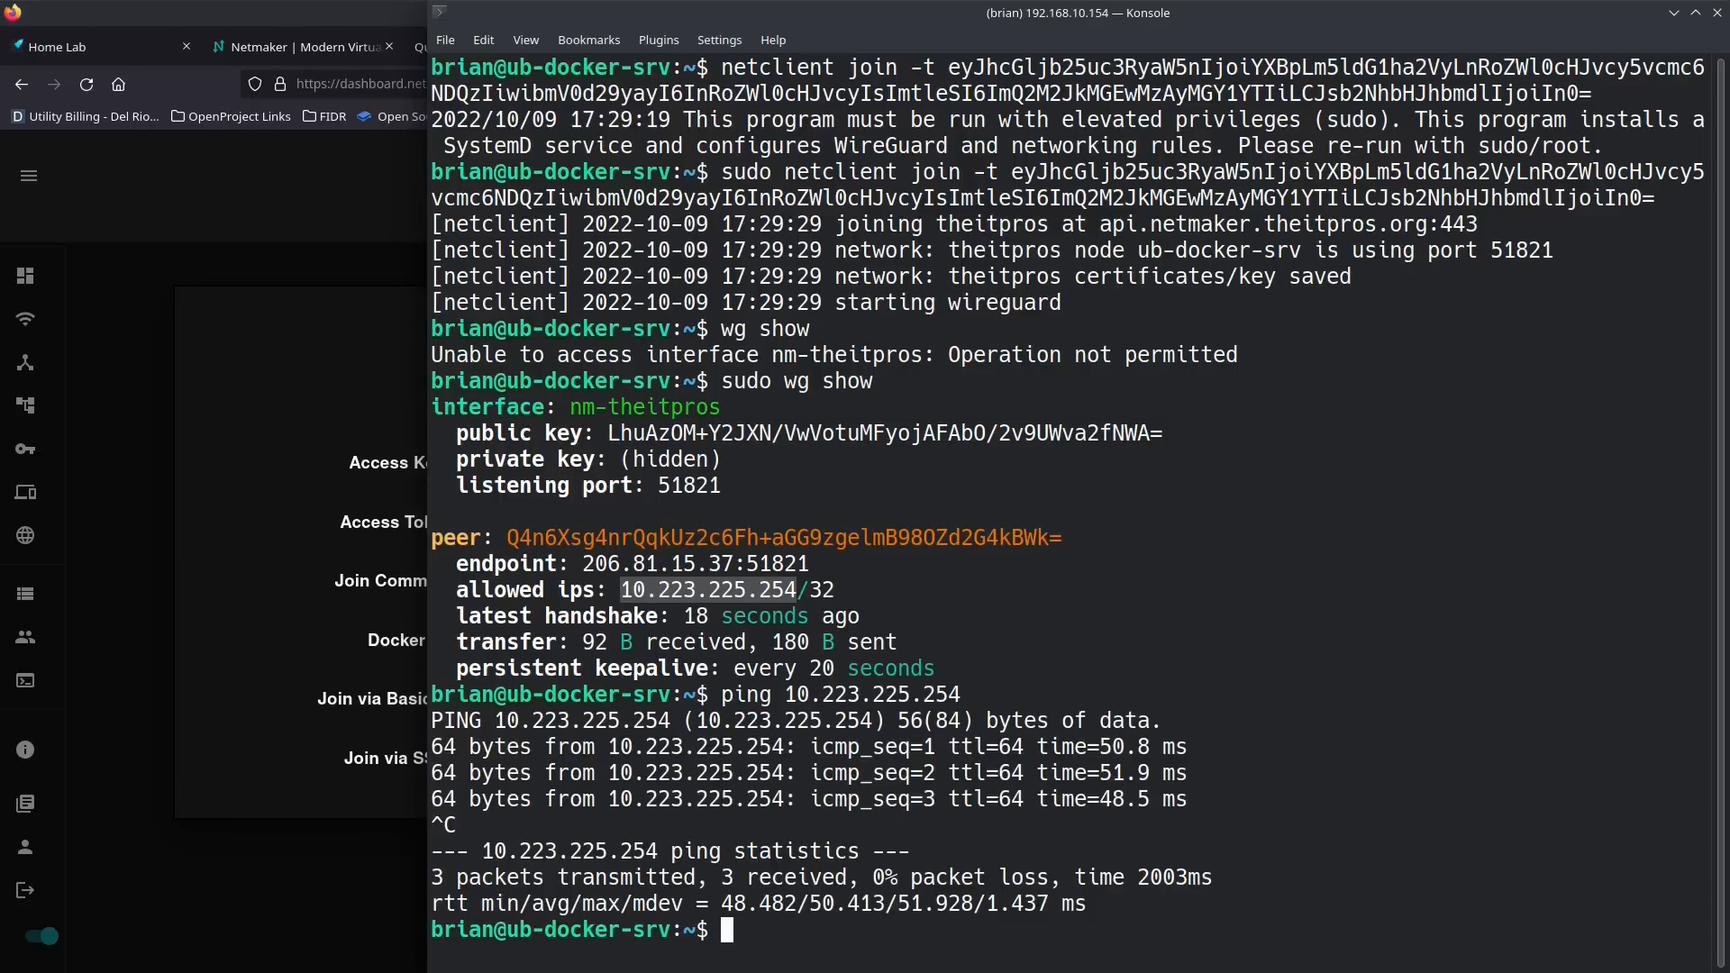
{"action": "type", "text": "clear"}
{"action": "key", "text": "Return"}
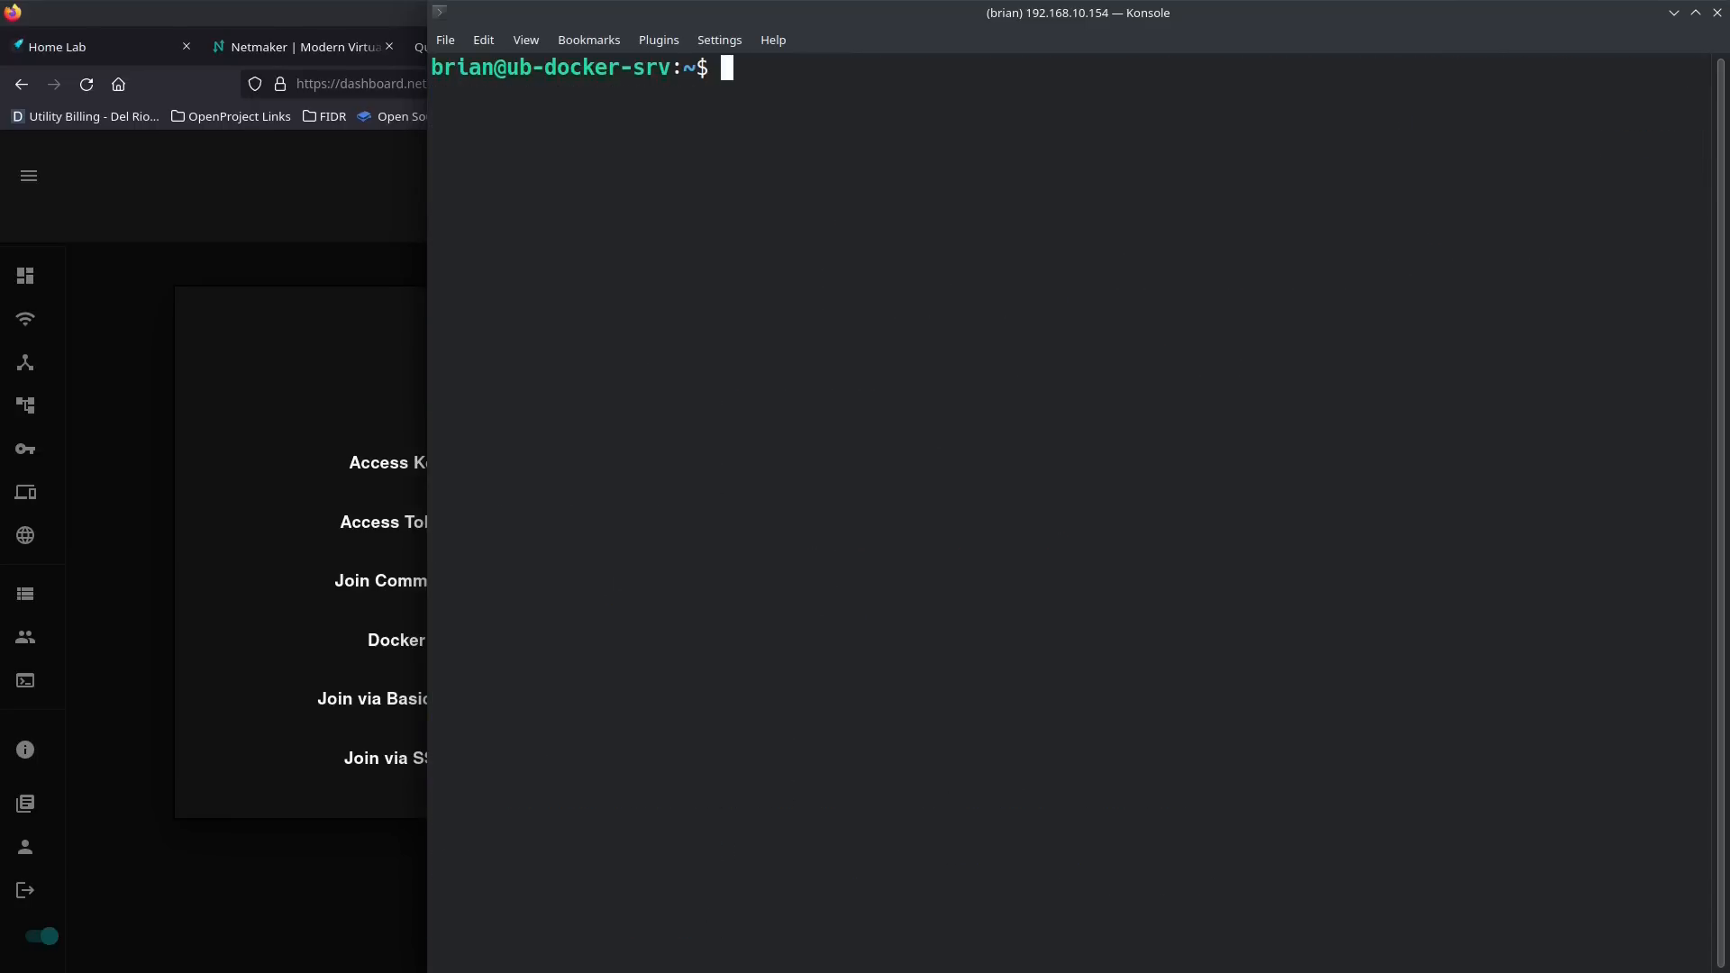
Step: Test internet access from the Docker server by pinging google.com, stop the ping and clear the terminal
{"action": "type", "text": "ping google.com"}
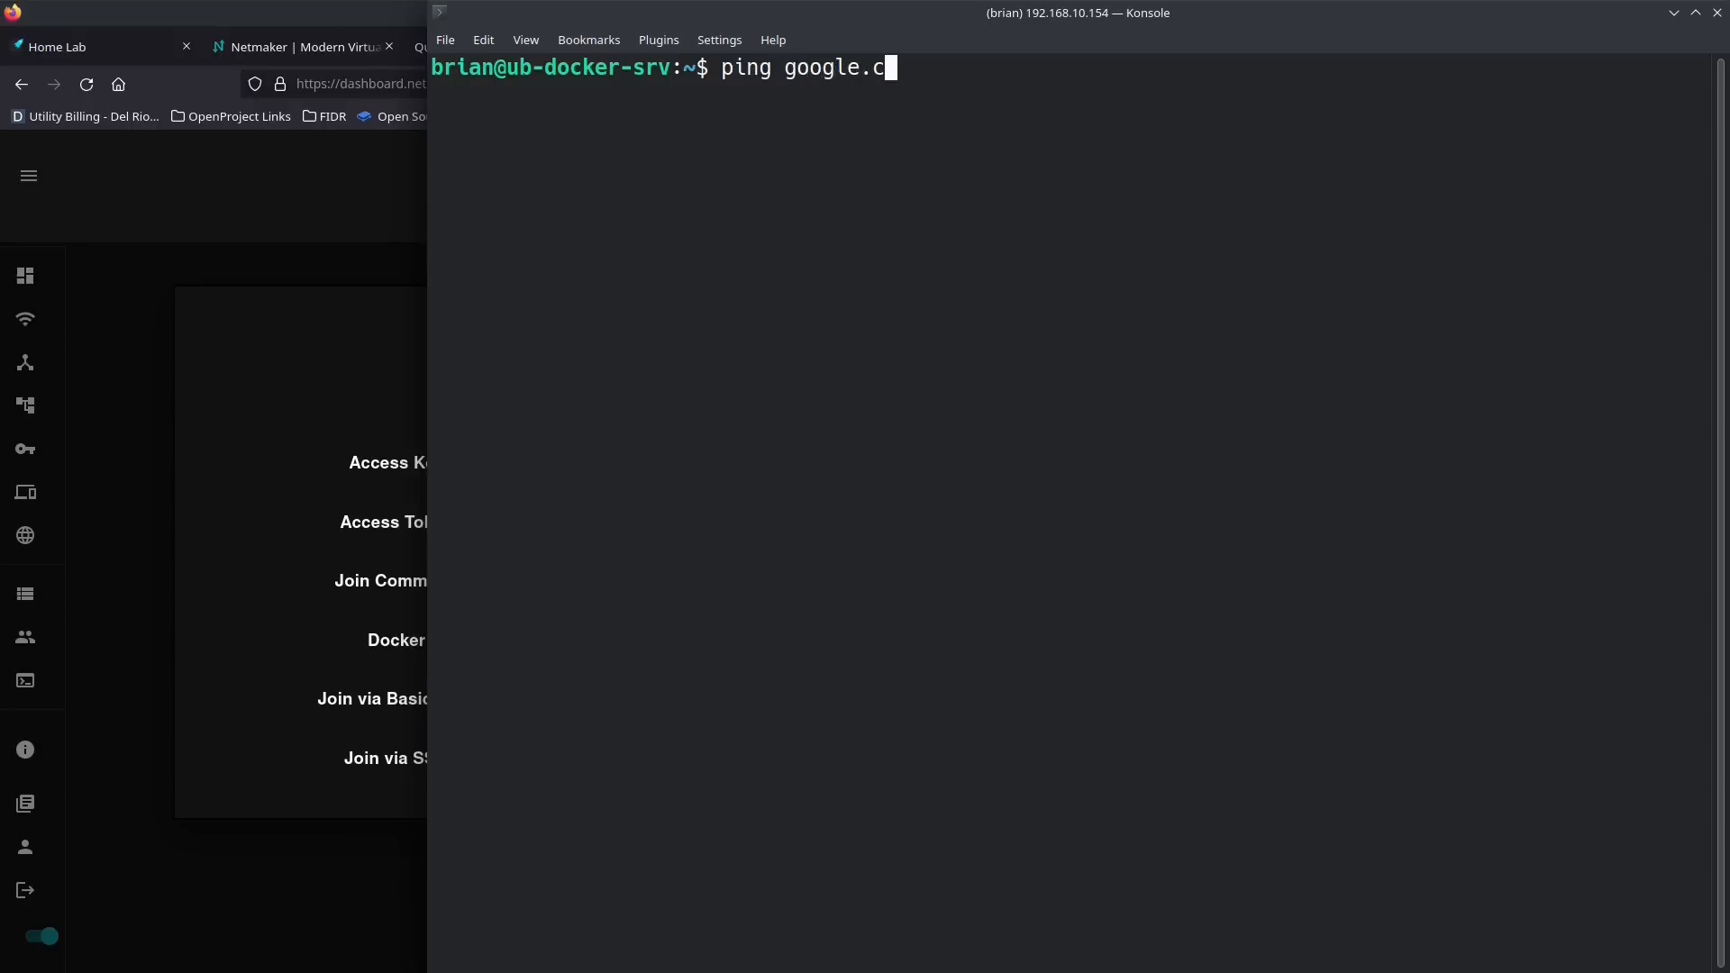
{"action": "key", "text": "Return"}
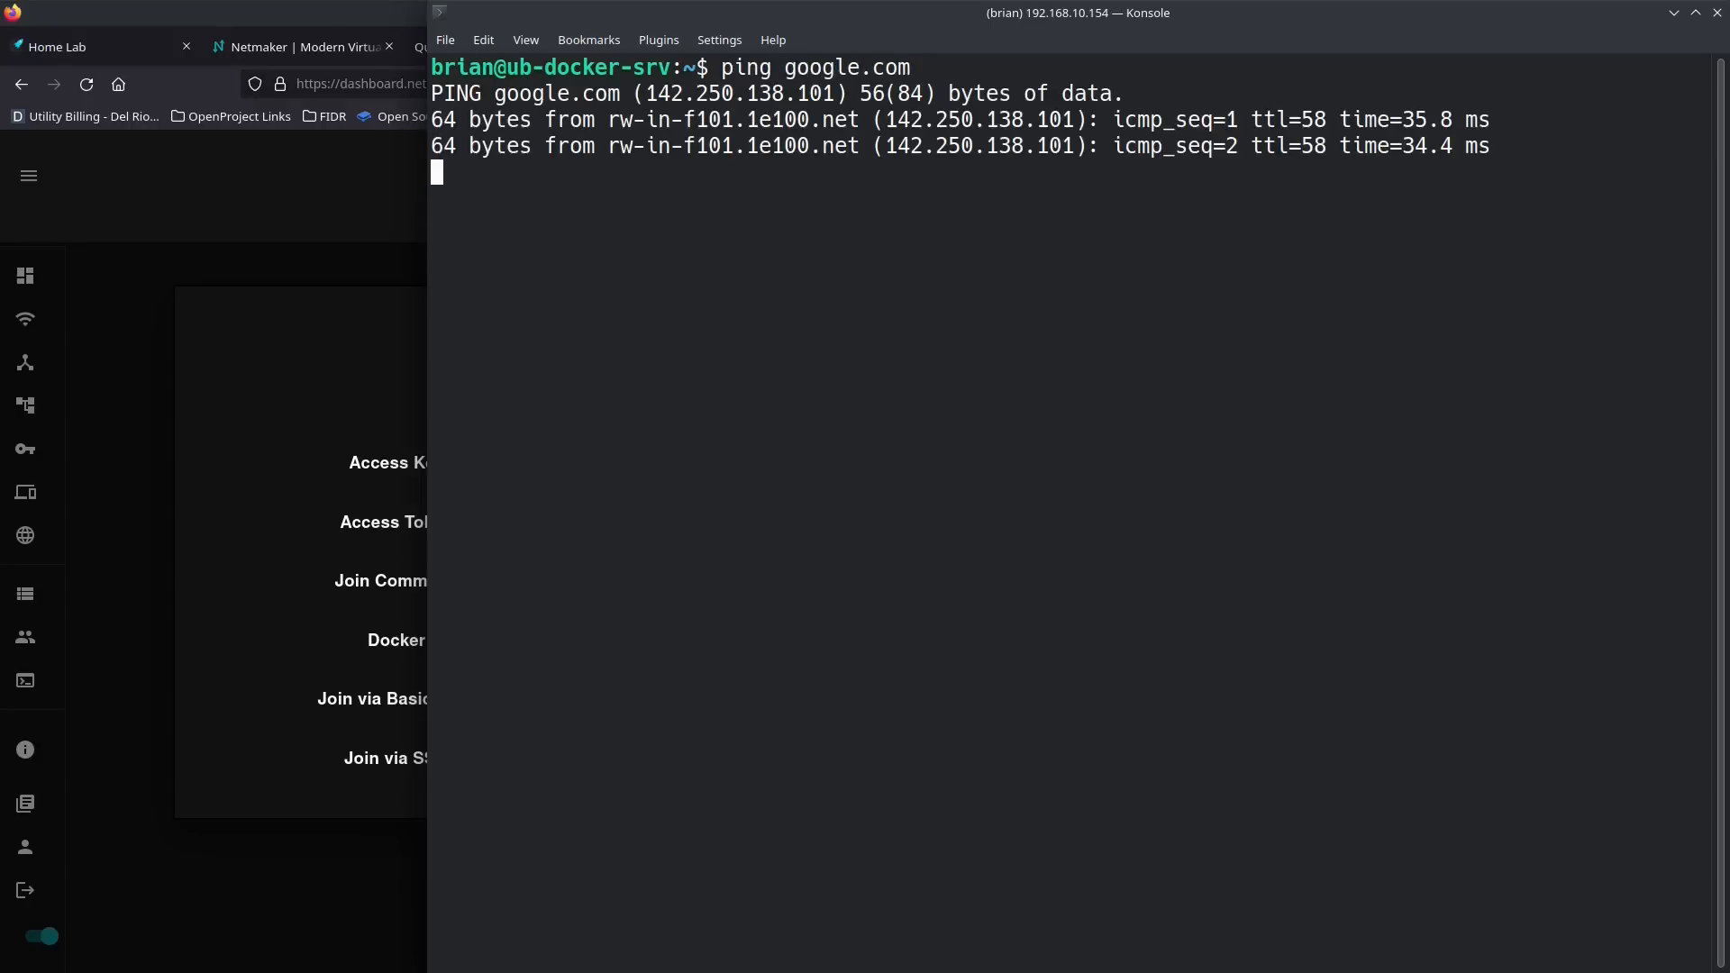
{"action": "key", "text": "ctrl+c"}
{"action": "type", "text": "clera"}
{"action": "key", "text": "Return"}
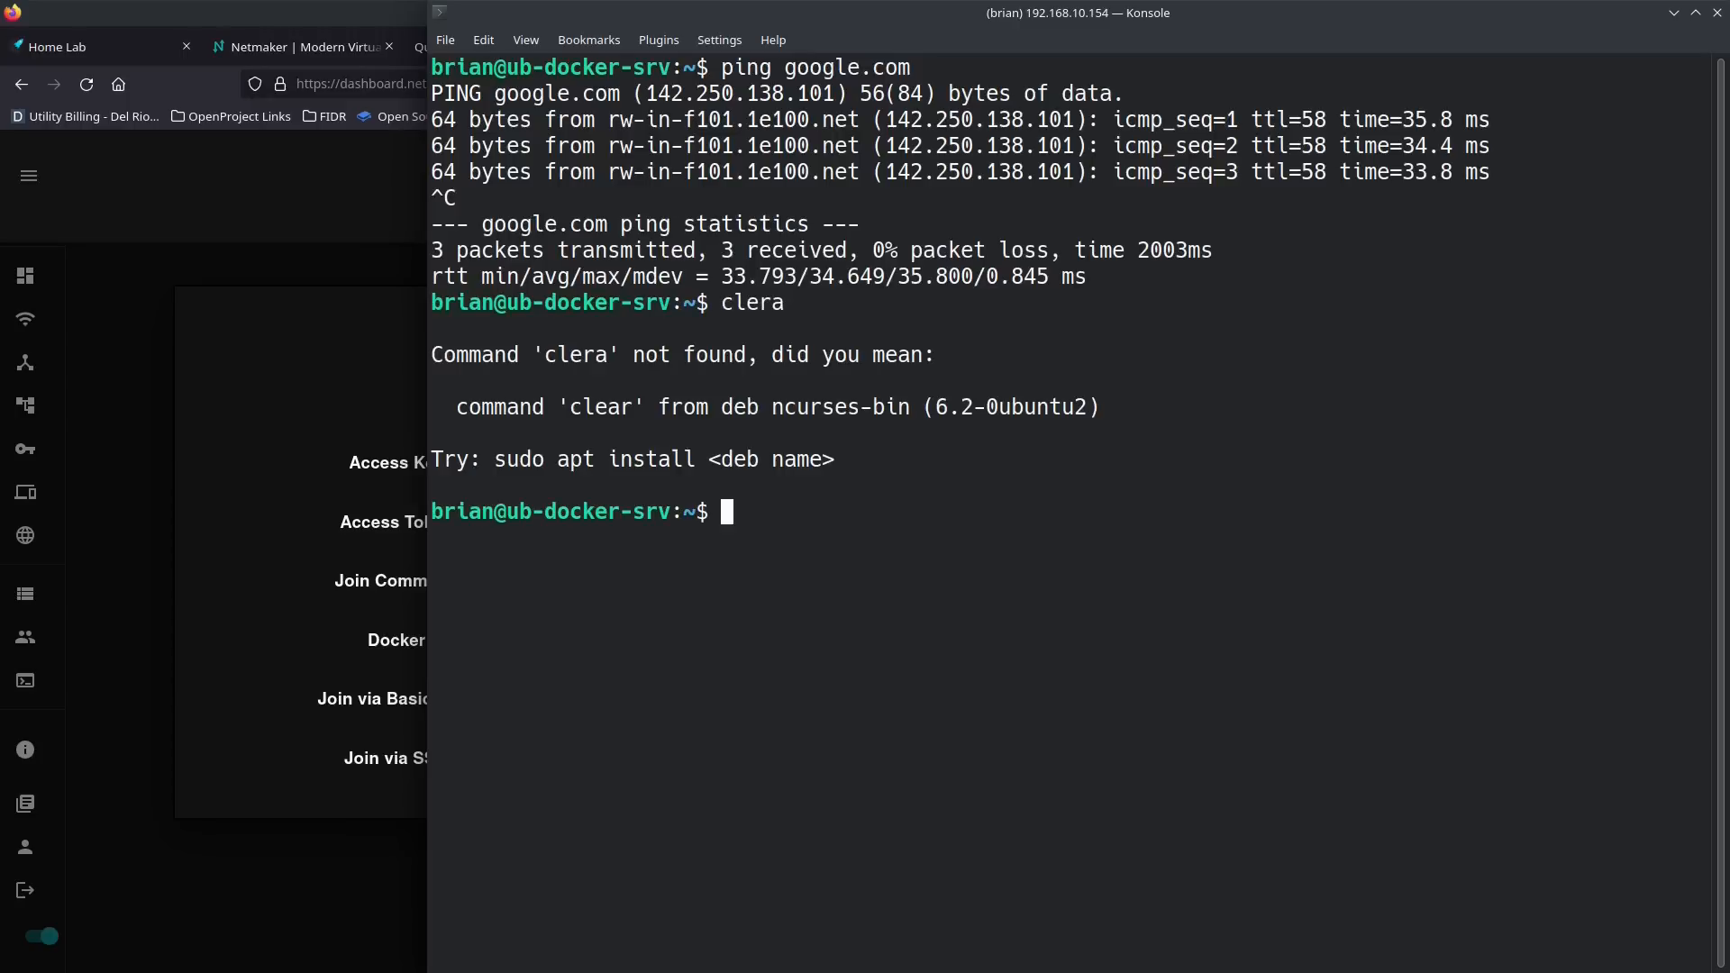
{"action": "key", "text": "ctrl+l"}
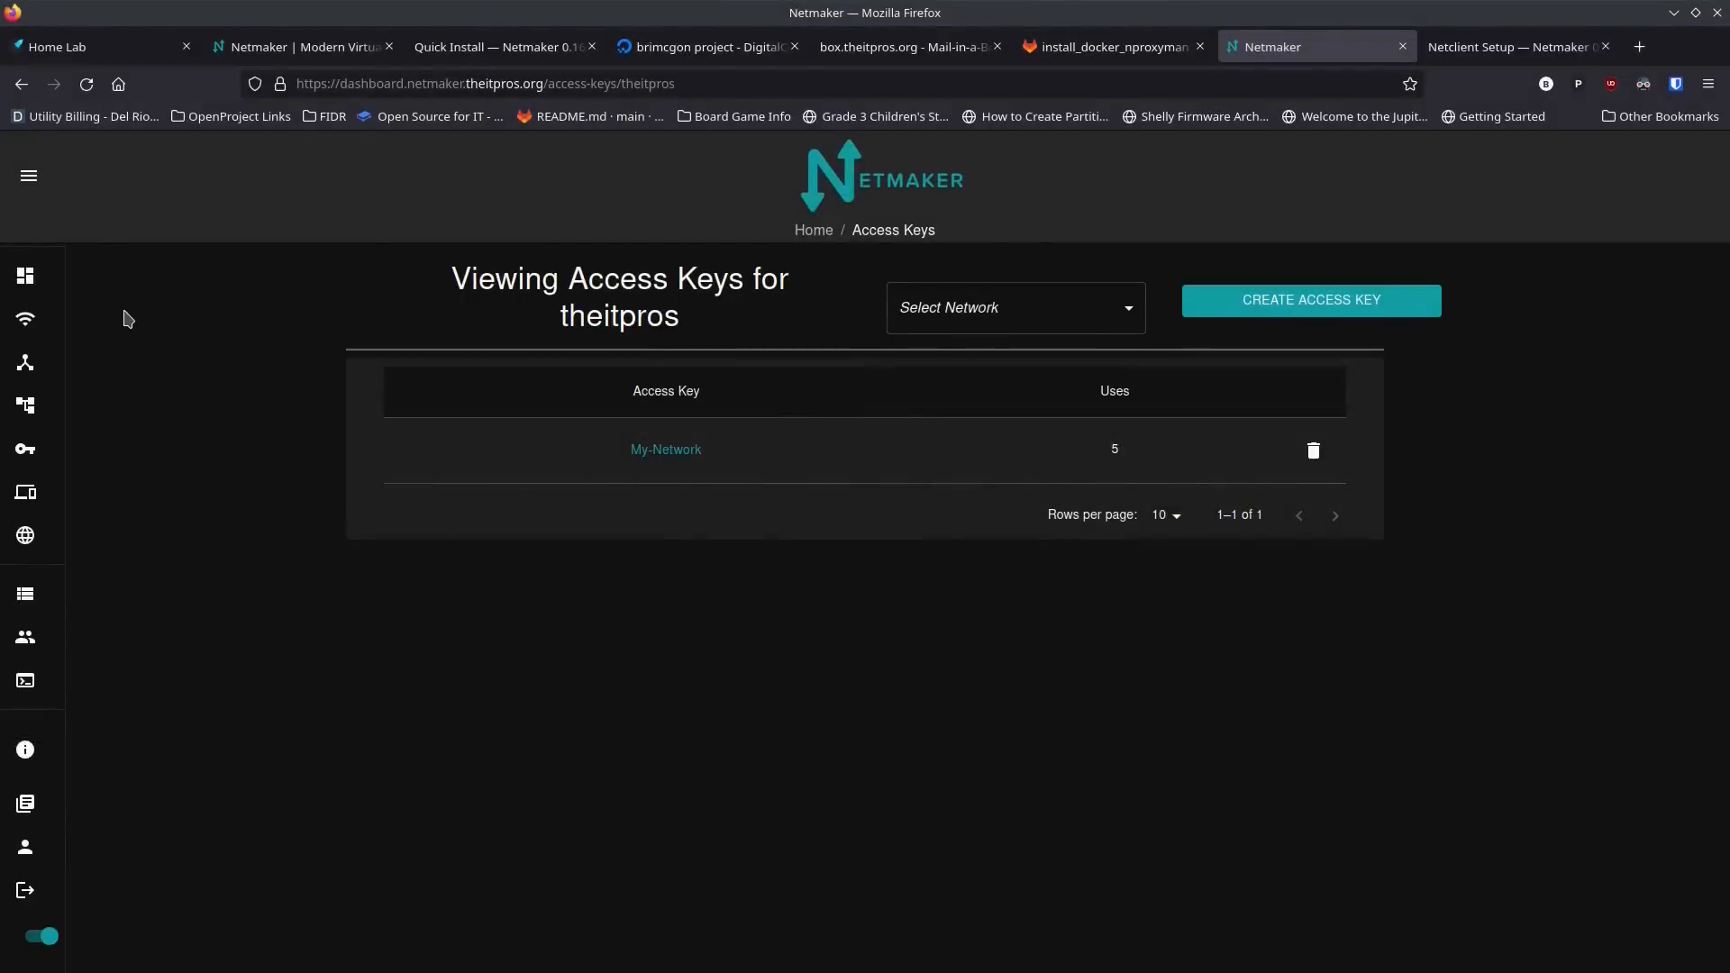
Step: Switch to the Netmaker dashboard and create an ingress gateway on the netmaker-1 node
{"action": "mouse_move", "coordinate": [45, 352]}
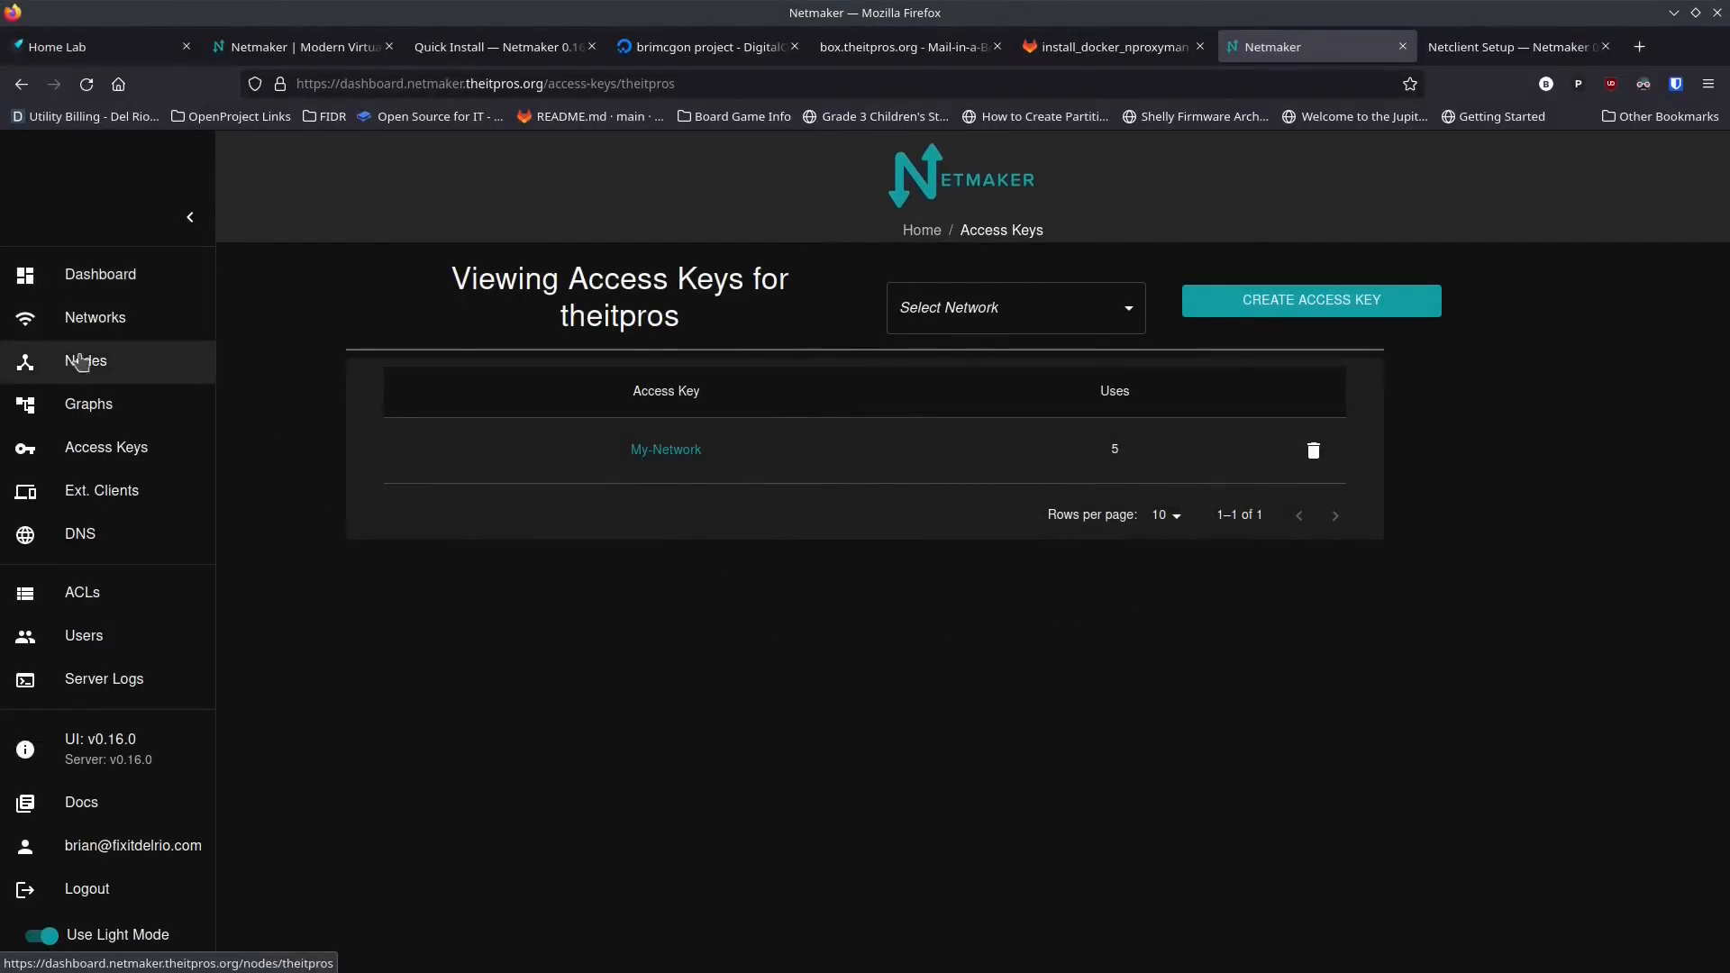
{"action": "left_click", "coordinate": [101, 315]}
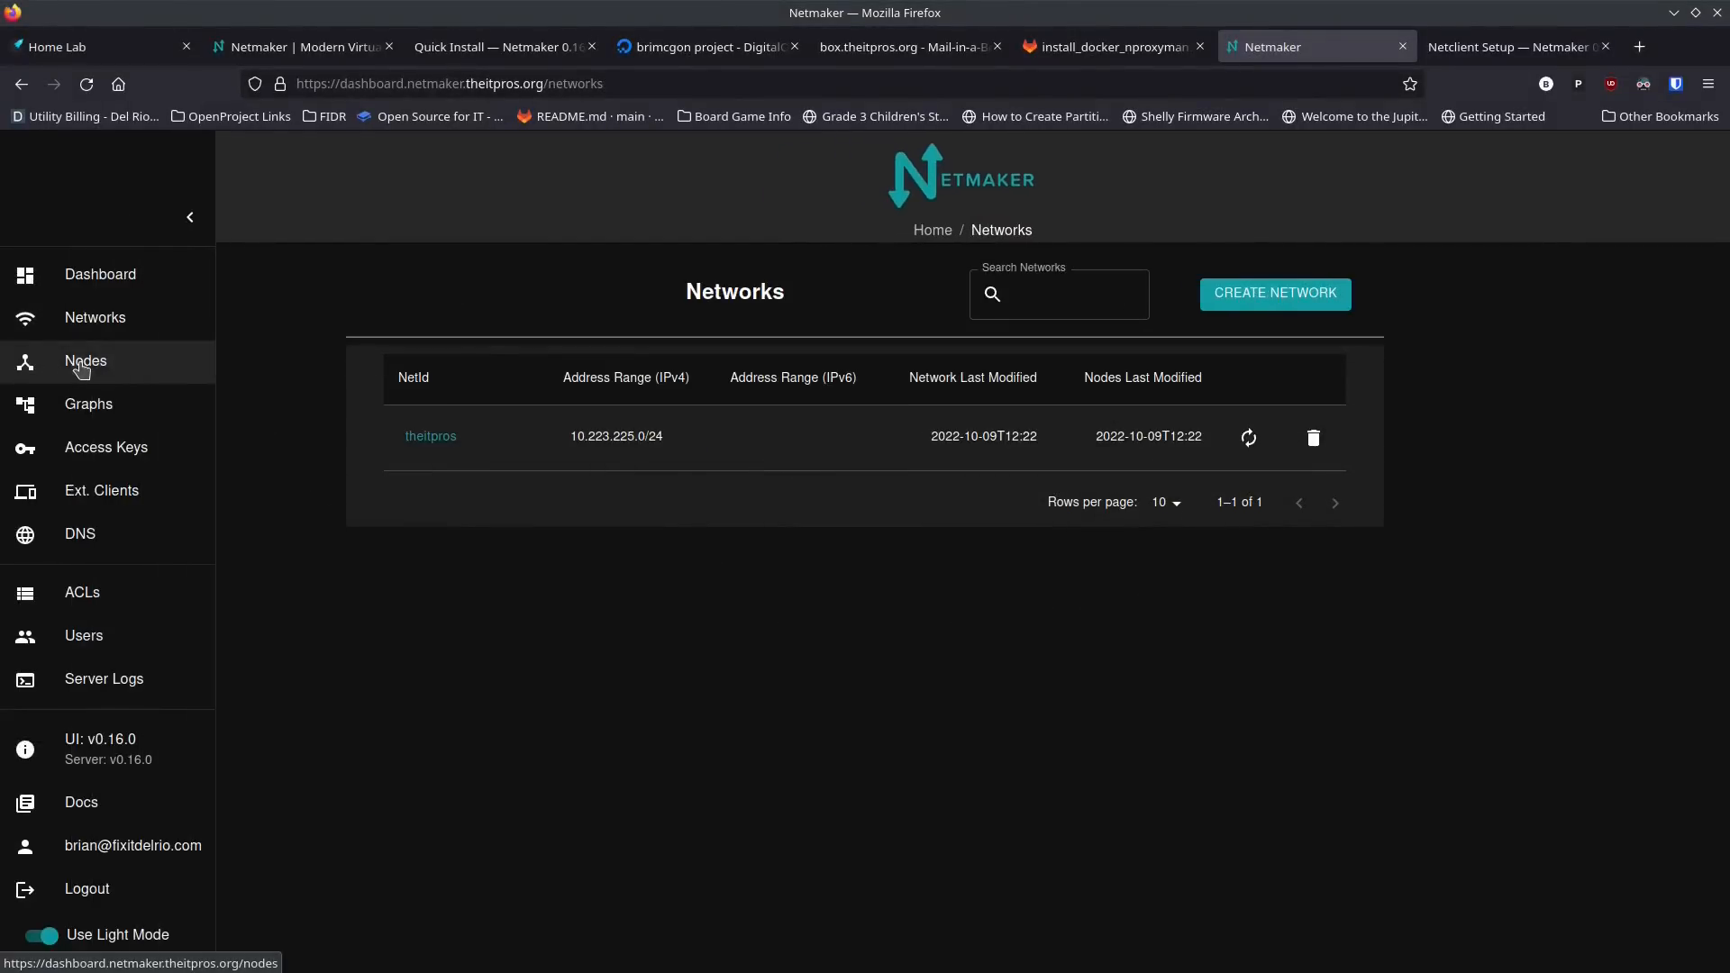
{"action": "left_click", "coordinate": [40, 365]}
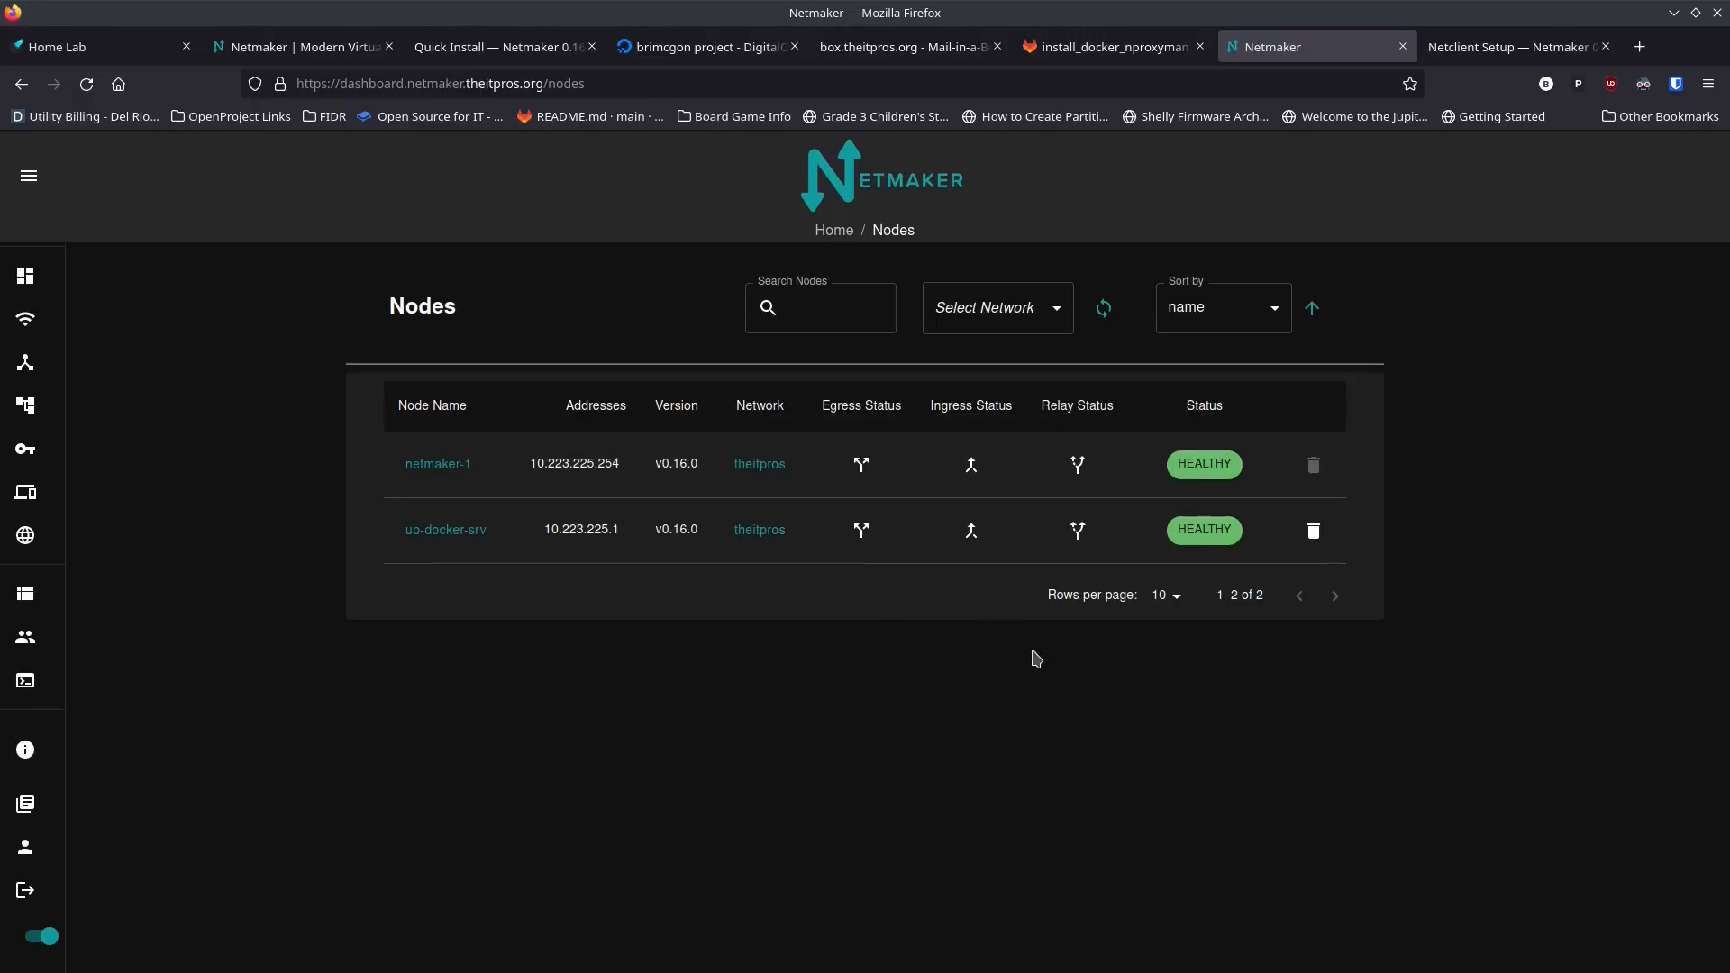
{"action": "left_click", "coordinate": [972, 466]}
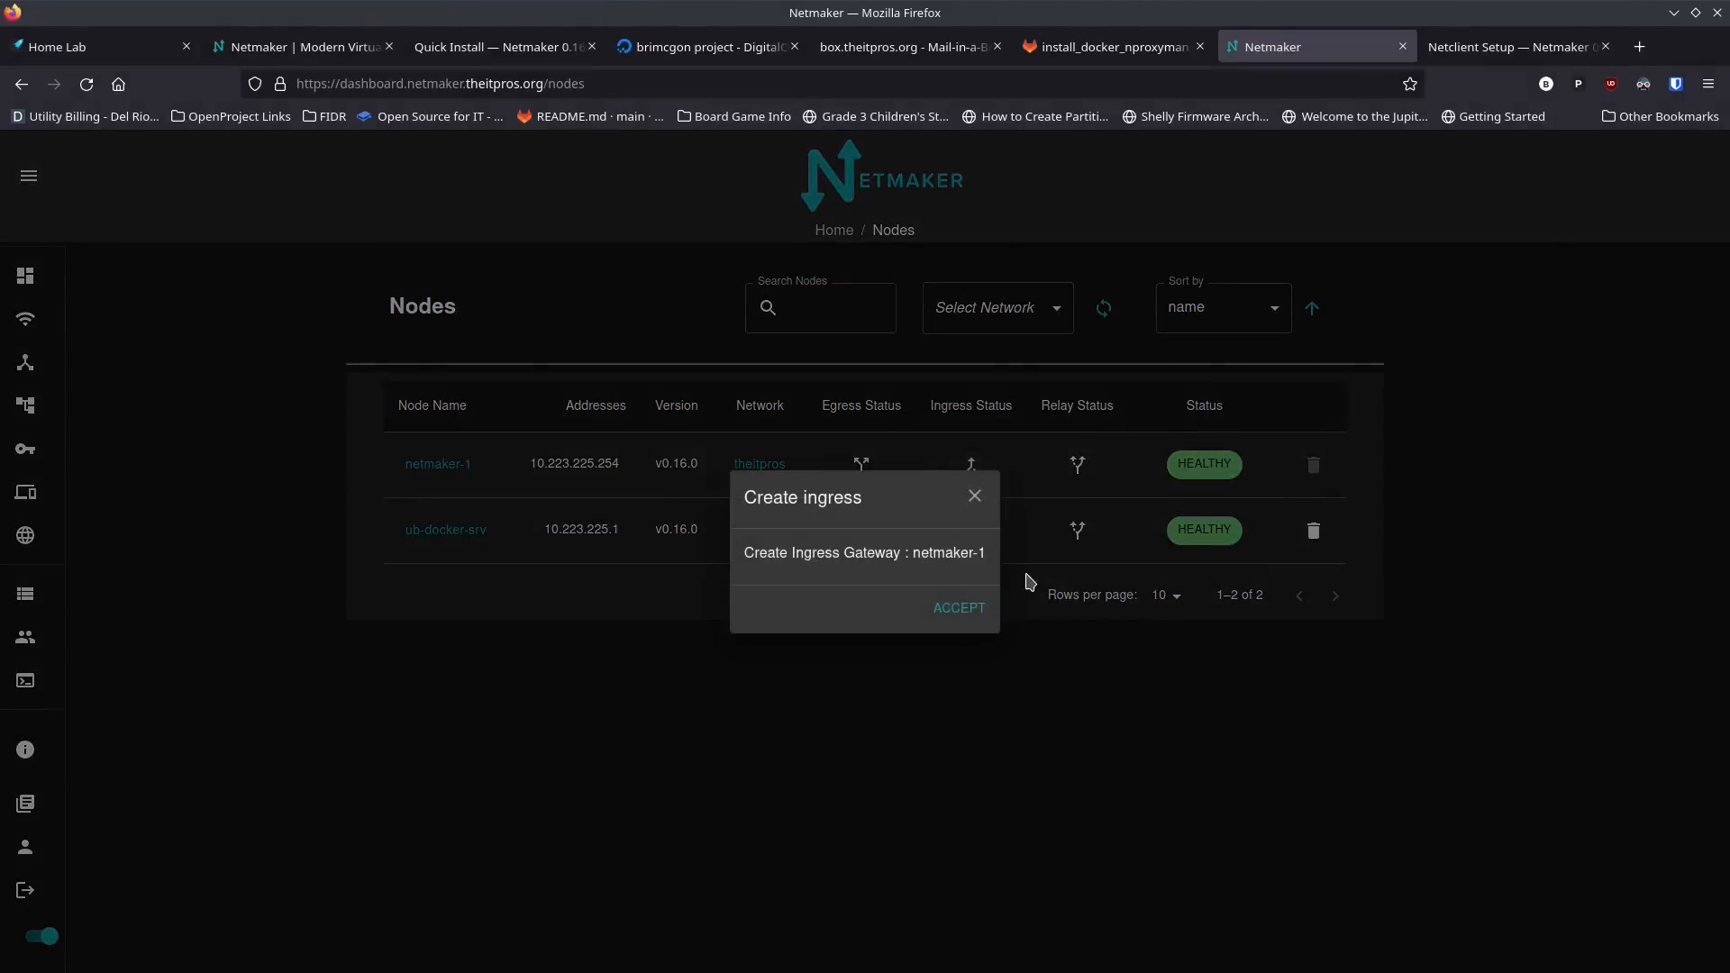
{"action": "left_click", "coordinate": [961, 610]}
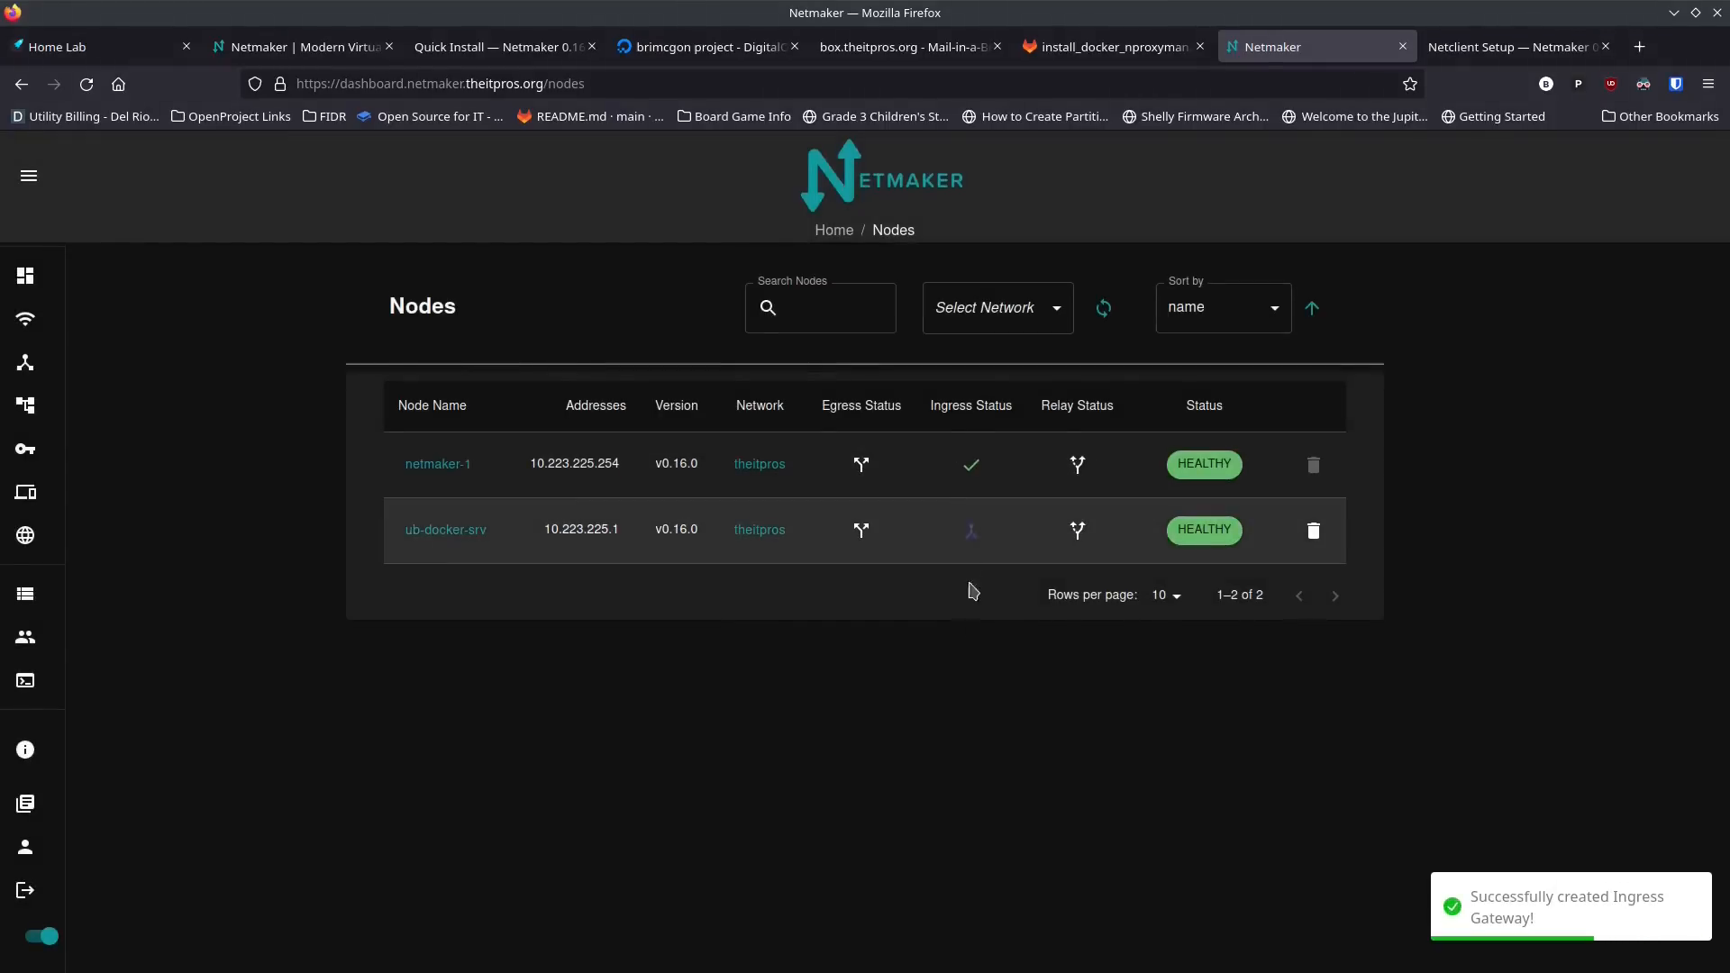
Step: Add an external client to the netmaker-1 gateway of the theitpros network and display the client's QR code
{"action": "mouse_move", "coordinate": [54, 321]}
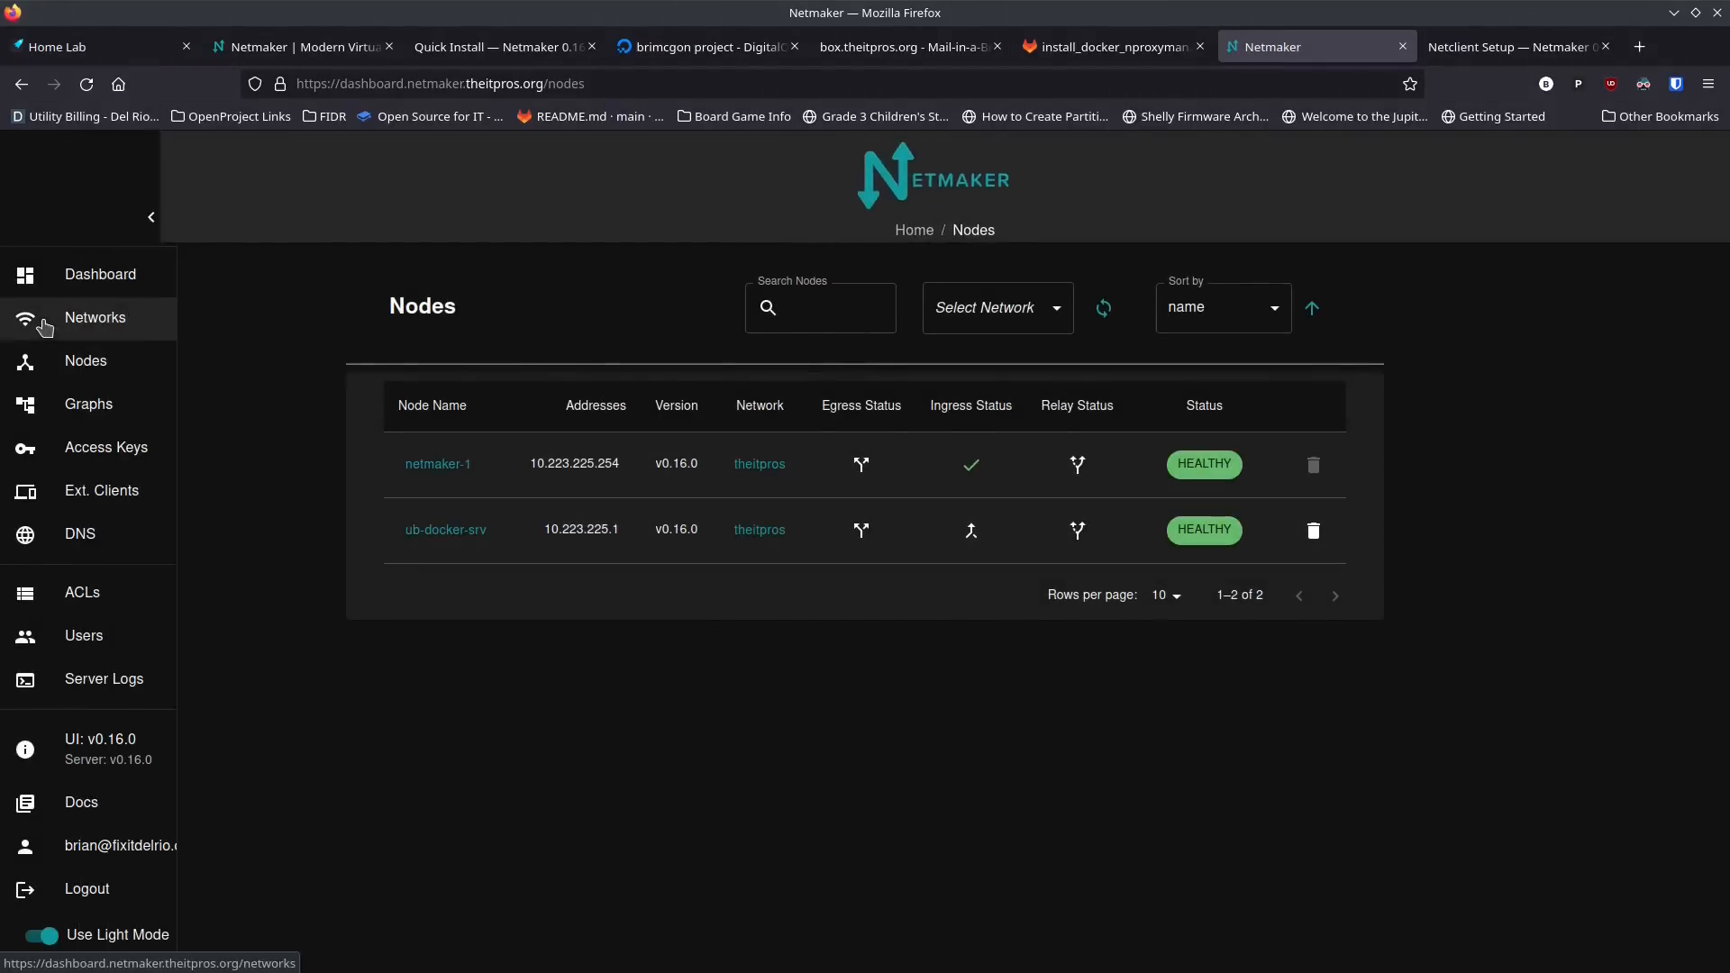
{"action": "left_click", "coordinate": [96, 495]}
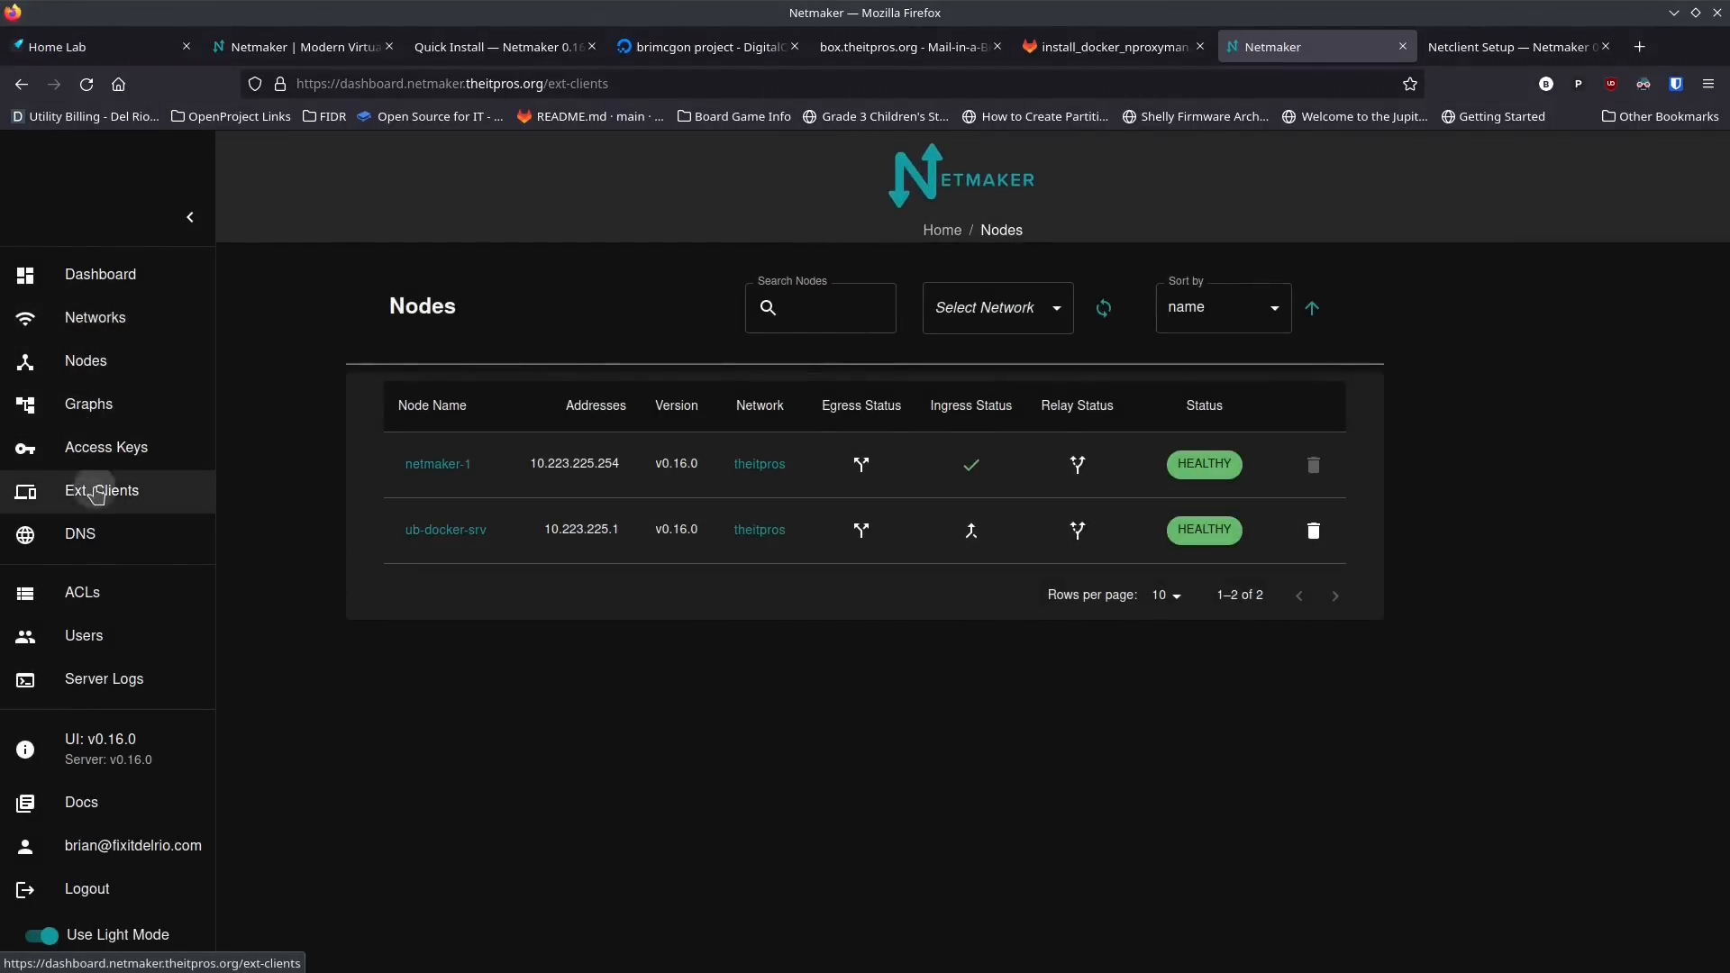
{"action": "left_click", "coordinate": [937, 348]}
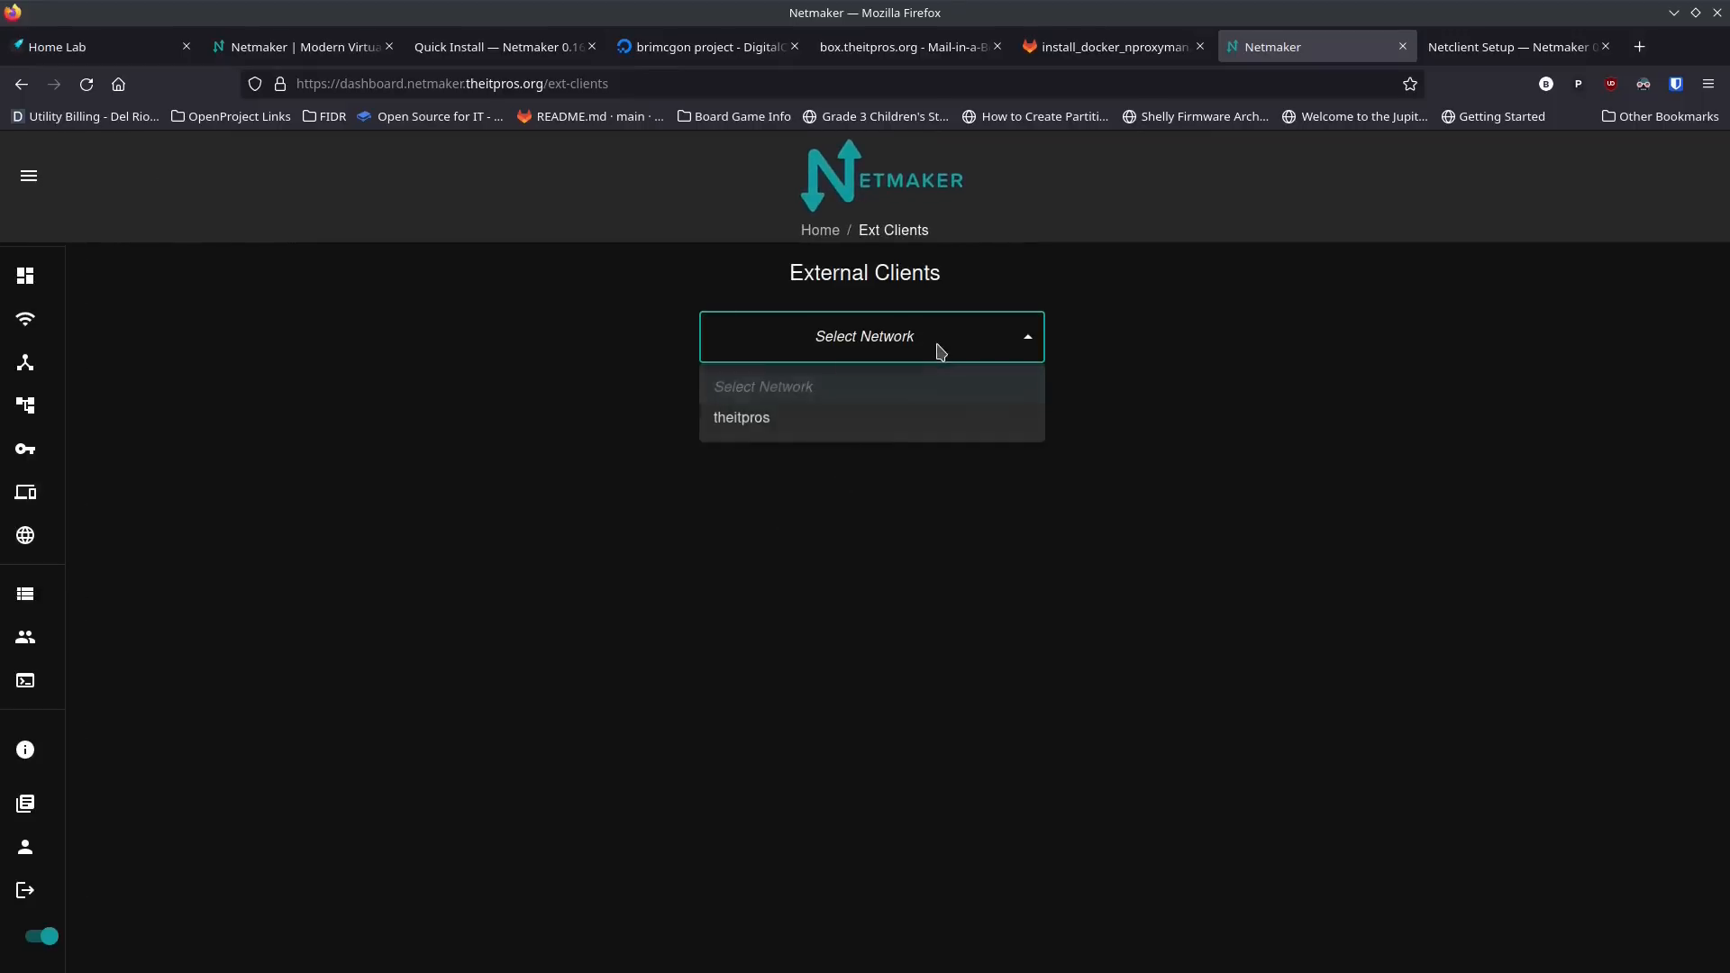
{"action": "left_click", "coordinate": [784, 422]}
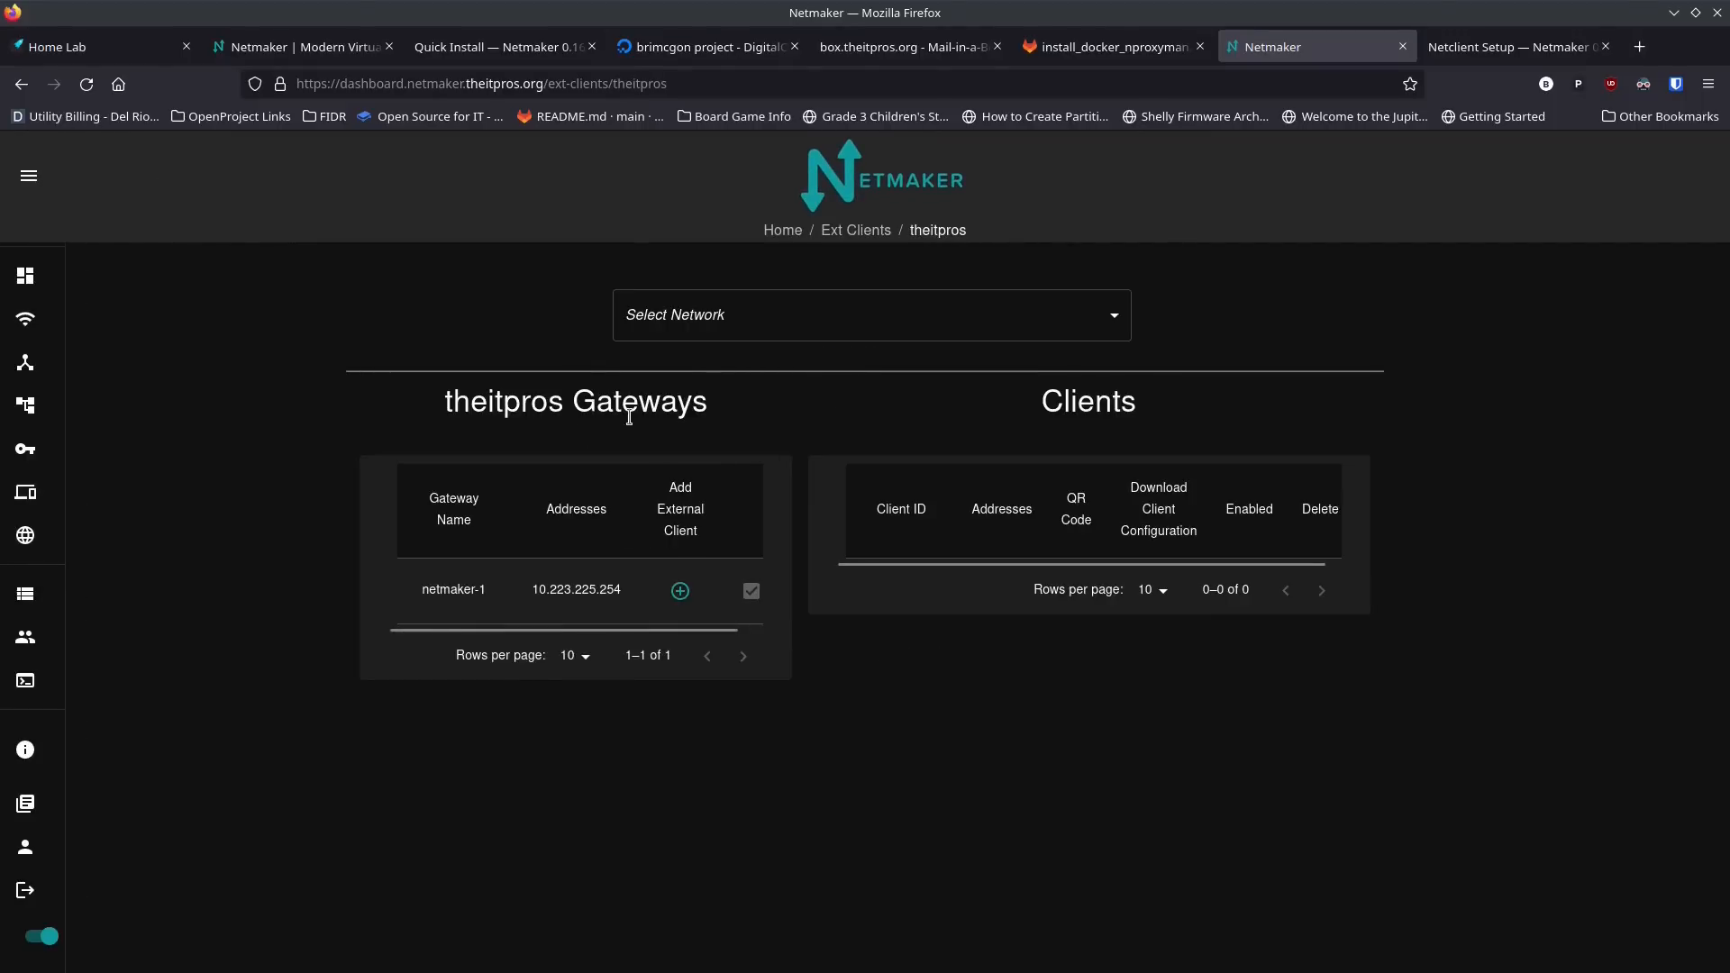
{"action": "left_click", "coordinate": [680, 592]}
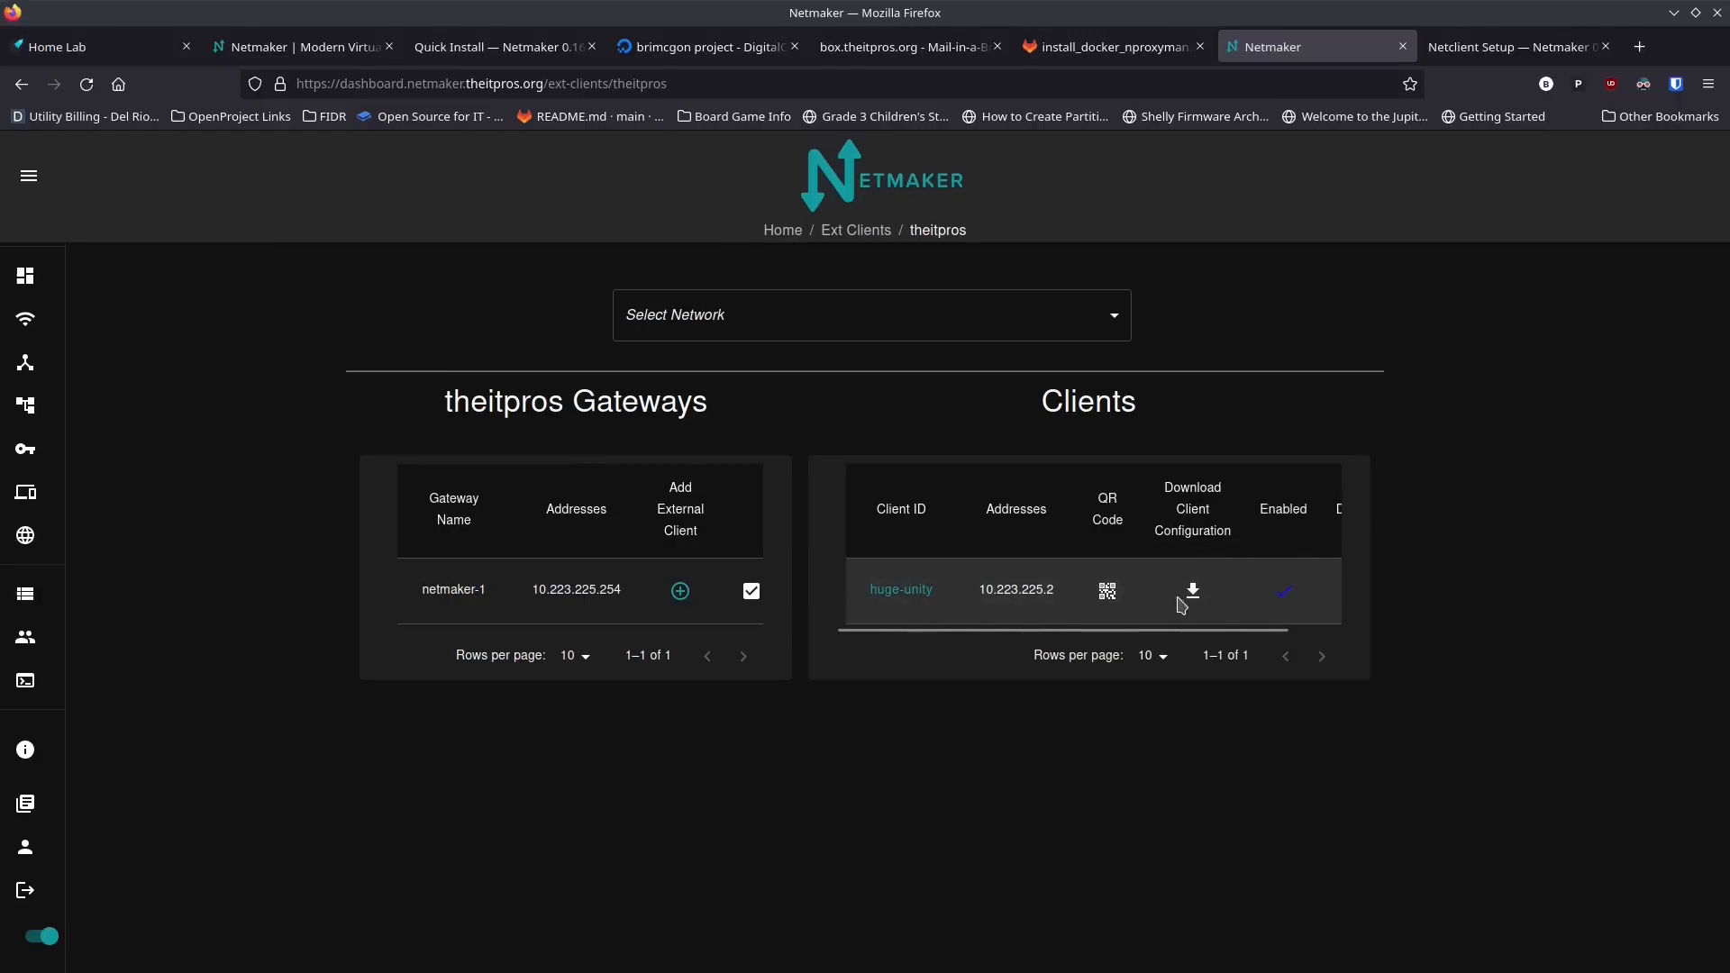
{"action": "left_click", "coordinate": [1190, 595]}
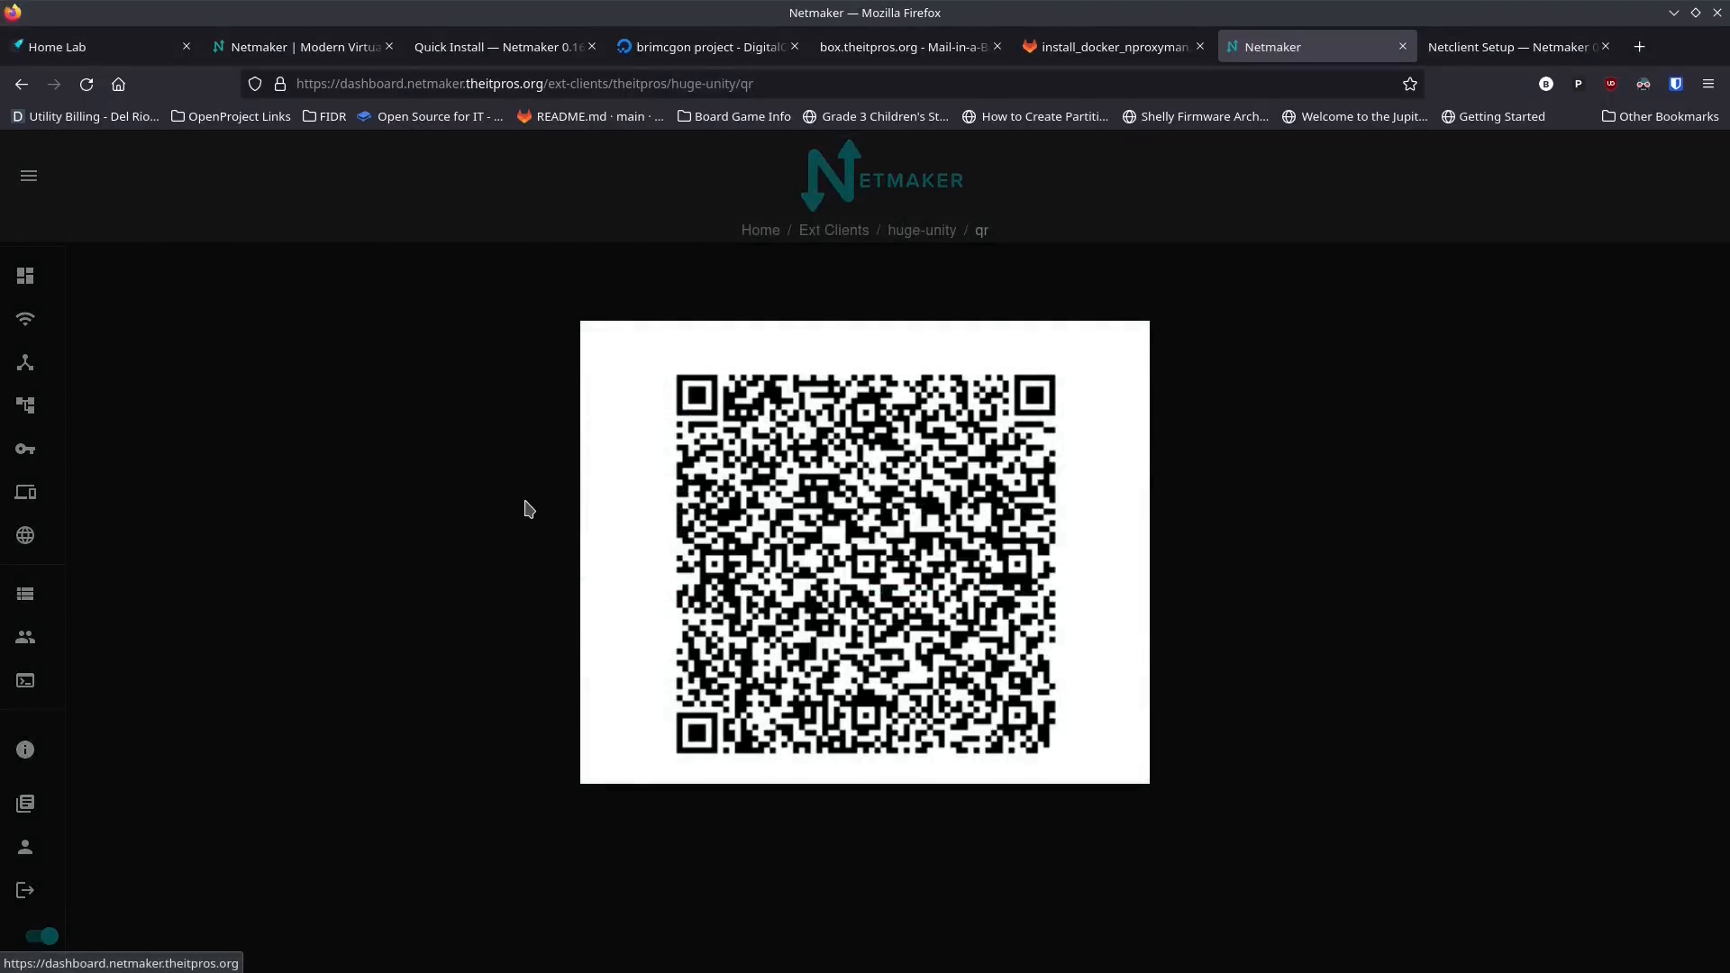
Step: Open the theitpros nodes list, and in the terminal list the Docker server's network interfaces with ip -br -c a, highlighting ens18
{"action": "left_click", "coordinate": [25, 365]}
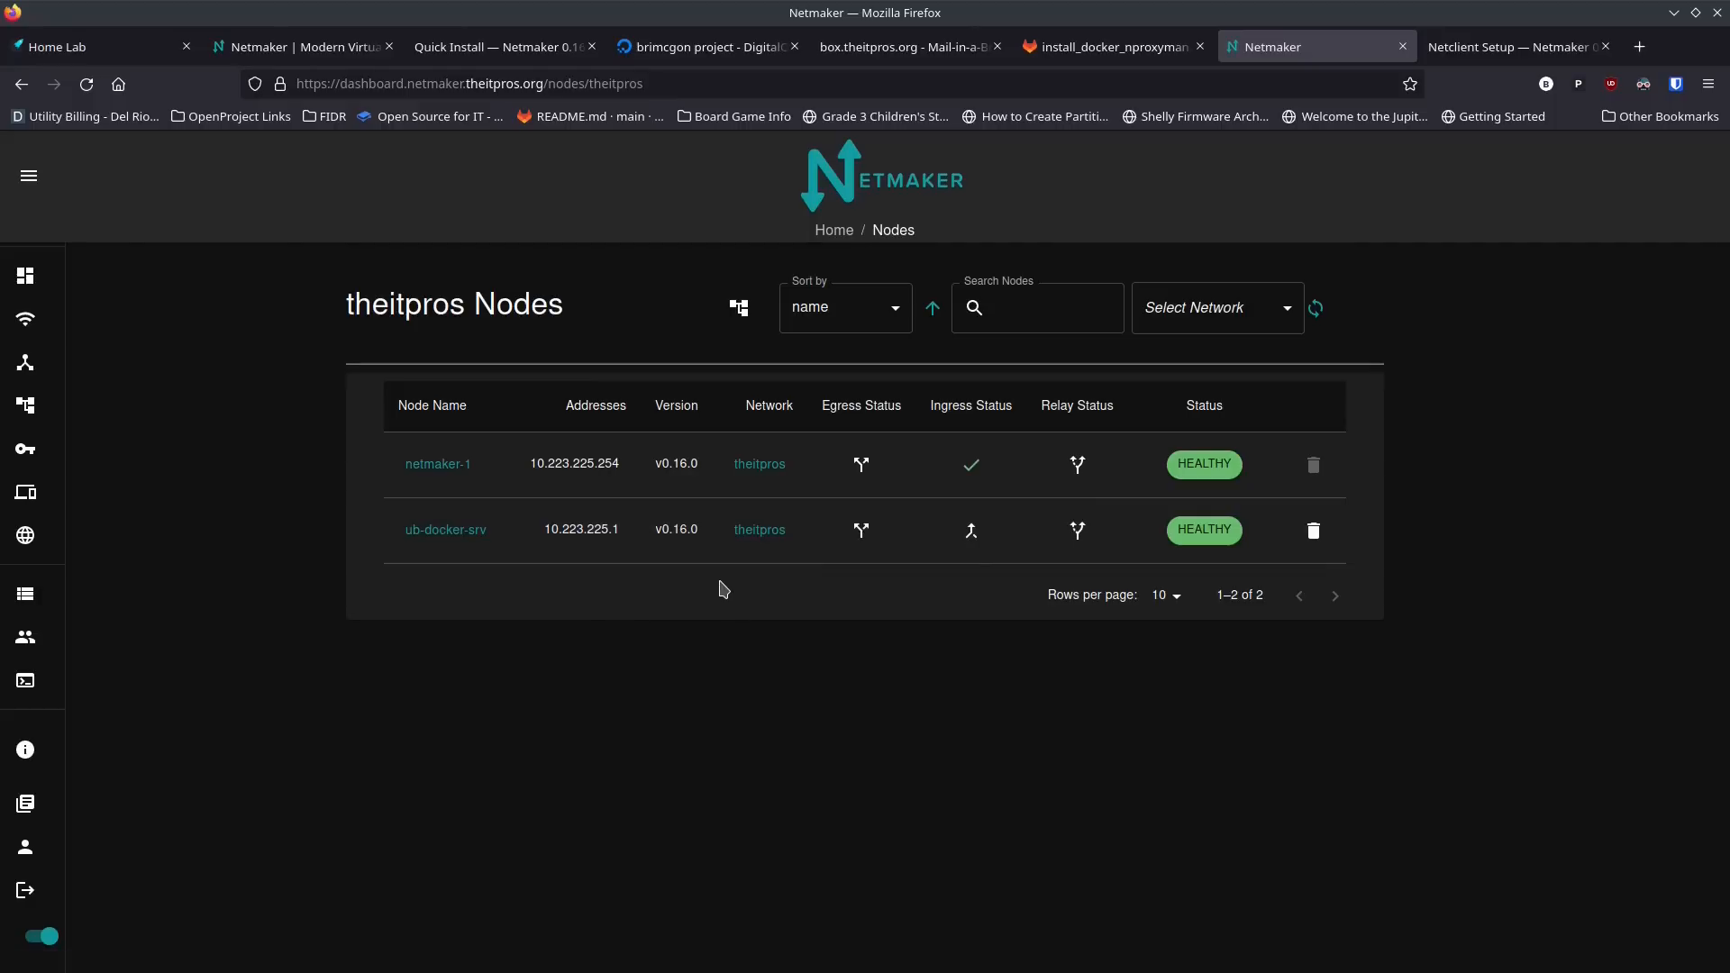
{"action": "key", "text": "alt+Tab"}
{"action": "key", "text": "alt+Tab"}
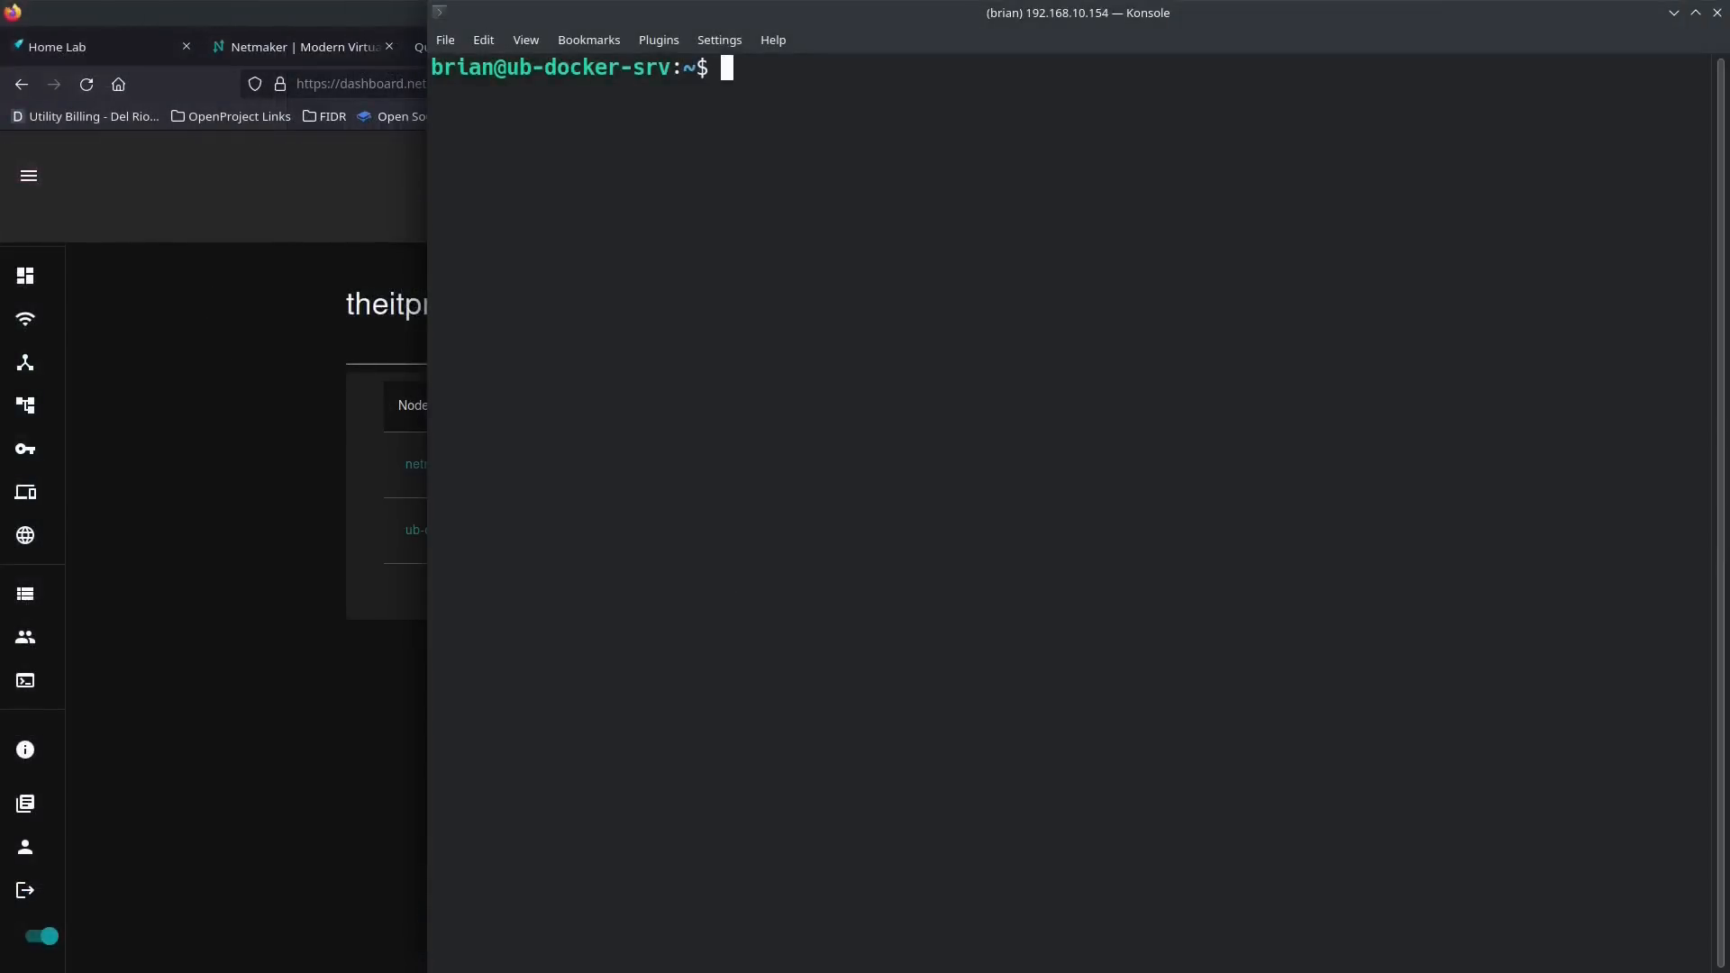
{"action": "type", "text": "ip -br -c a"}
{"action": "key", "text": "Return"}
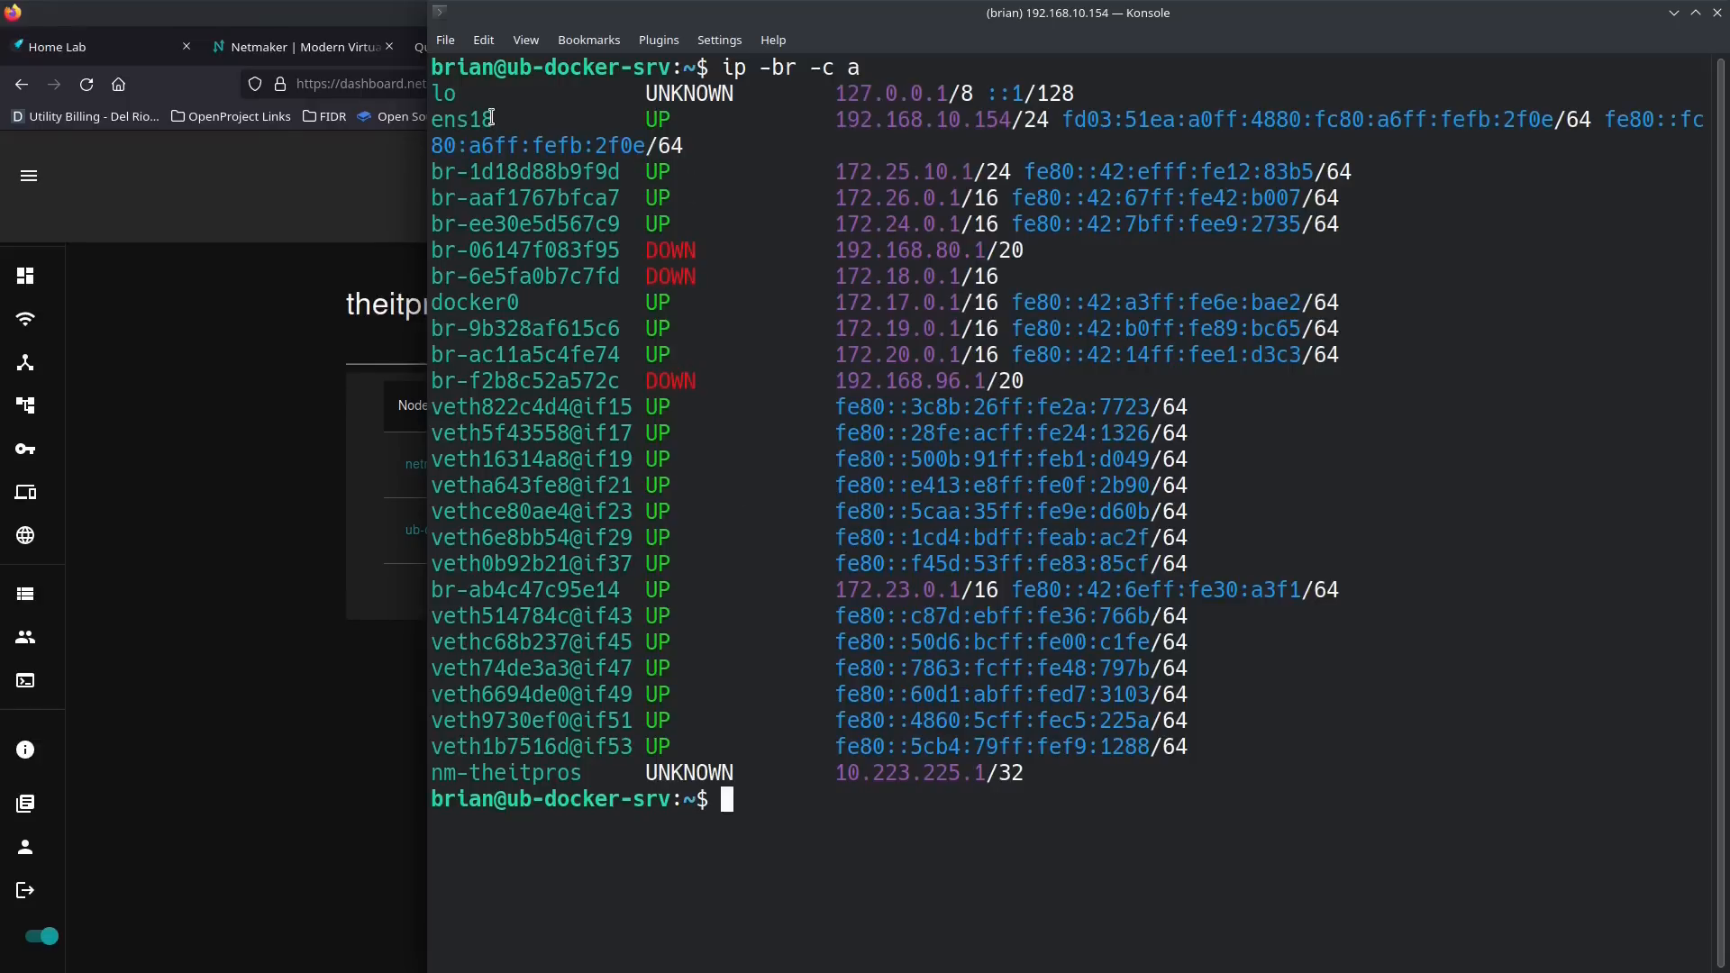
{"action": "left_click_drag", "start_coordinate": [491, 117], "coordinate": [433, 119]}
{"action": "left_click", "coordinate": [509, 113]}
Step: Return to the dashboard, open egress gateway creation for ub-docker-srv and set the gateway range to 192.168.10.0/24
{"action": "left_click", "coordinate": [336, 275]}
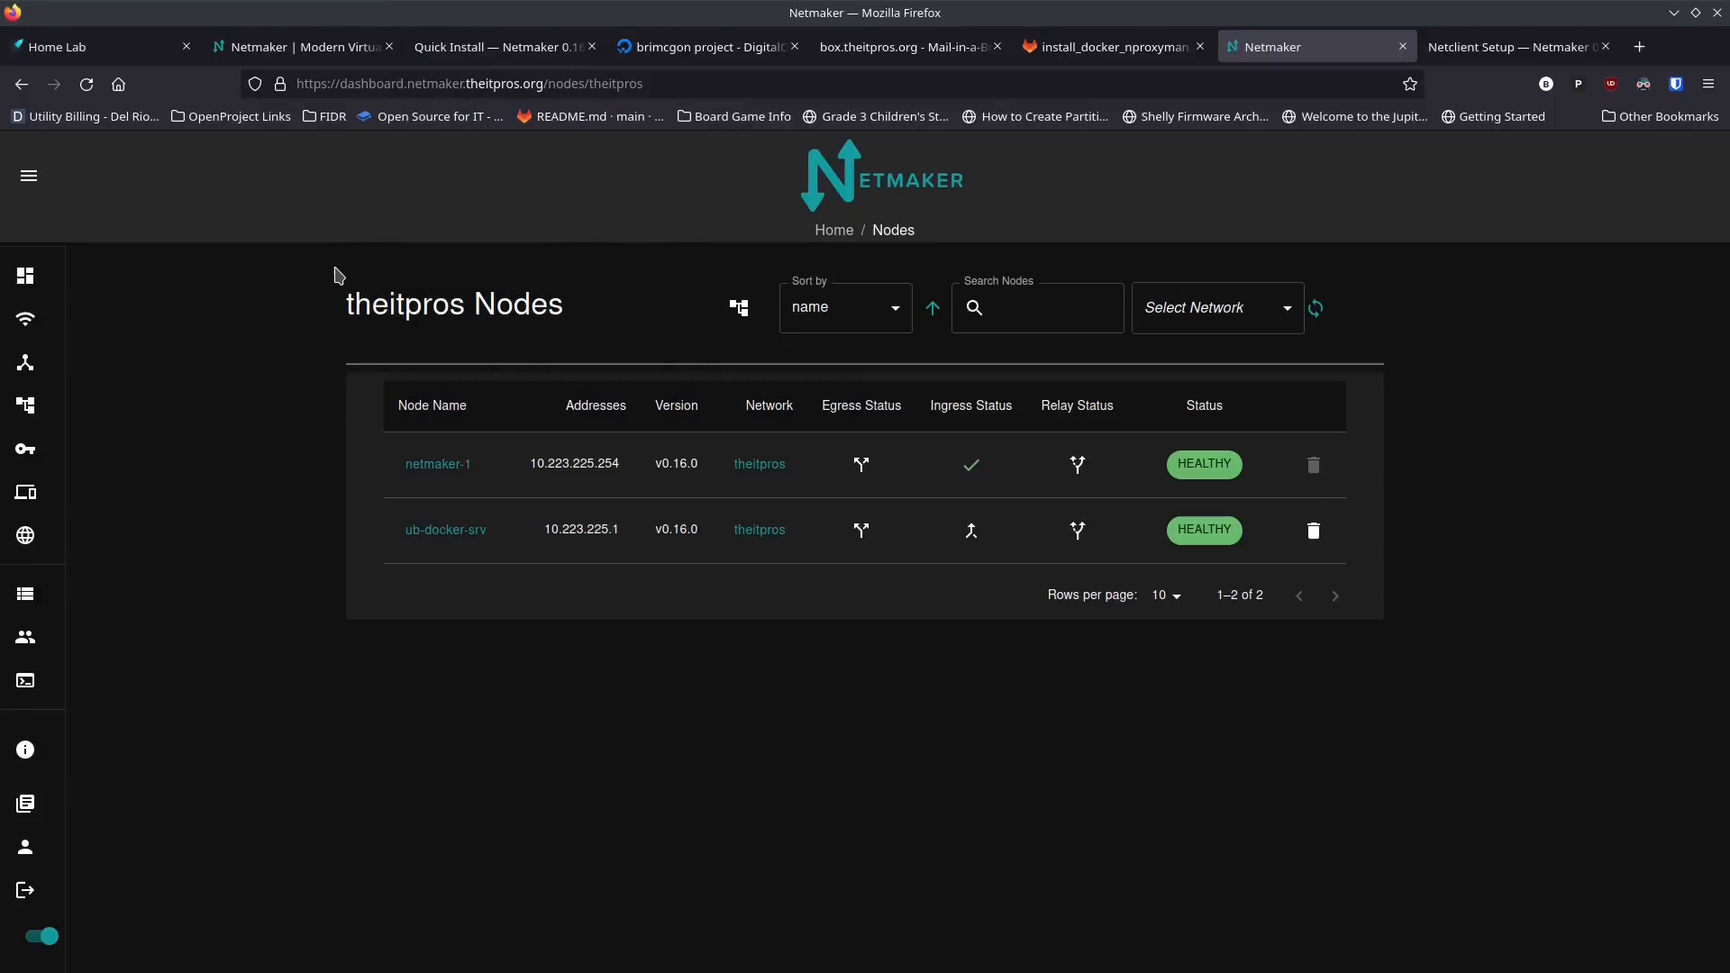
{"action": "left_click", "coordinate": [869, 533]}
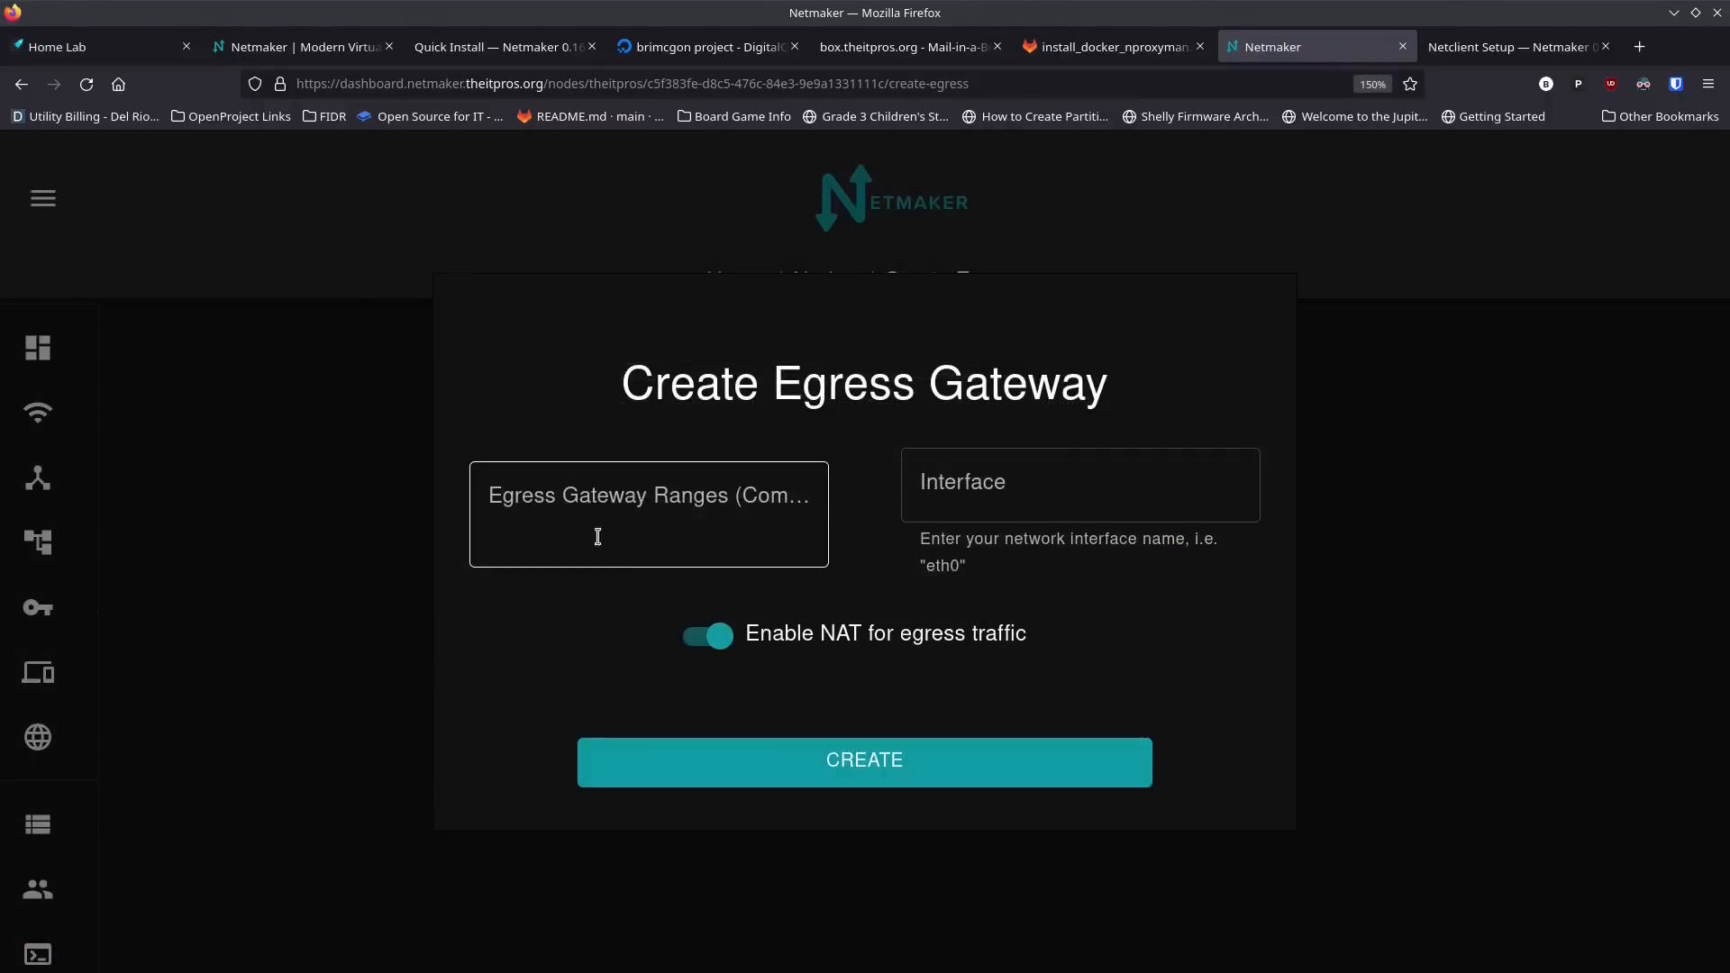
{"action": "left_click", "coordinate": [604, 537]}
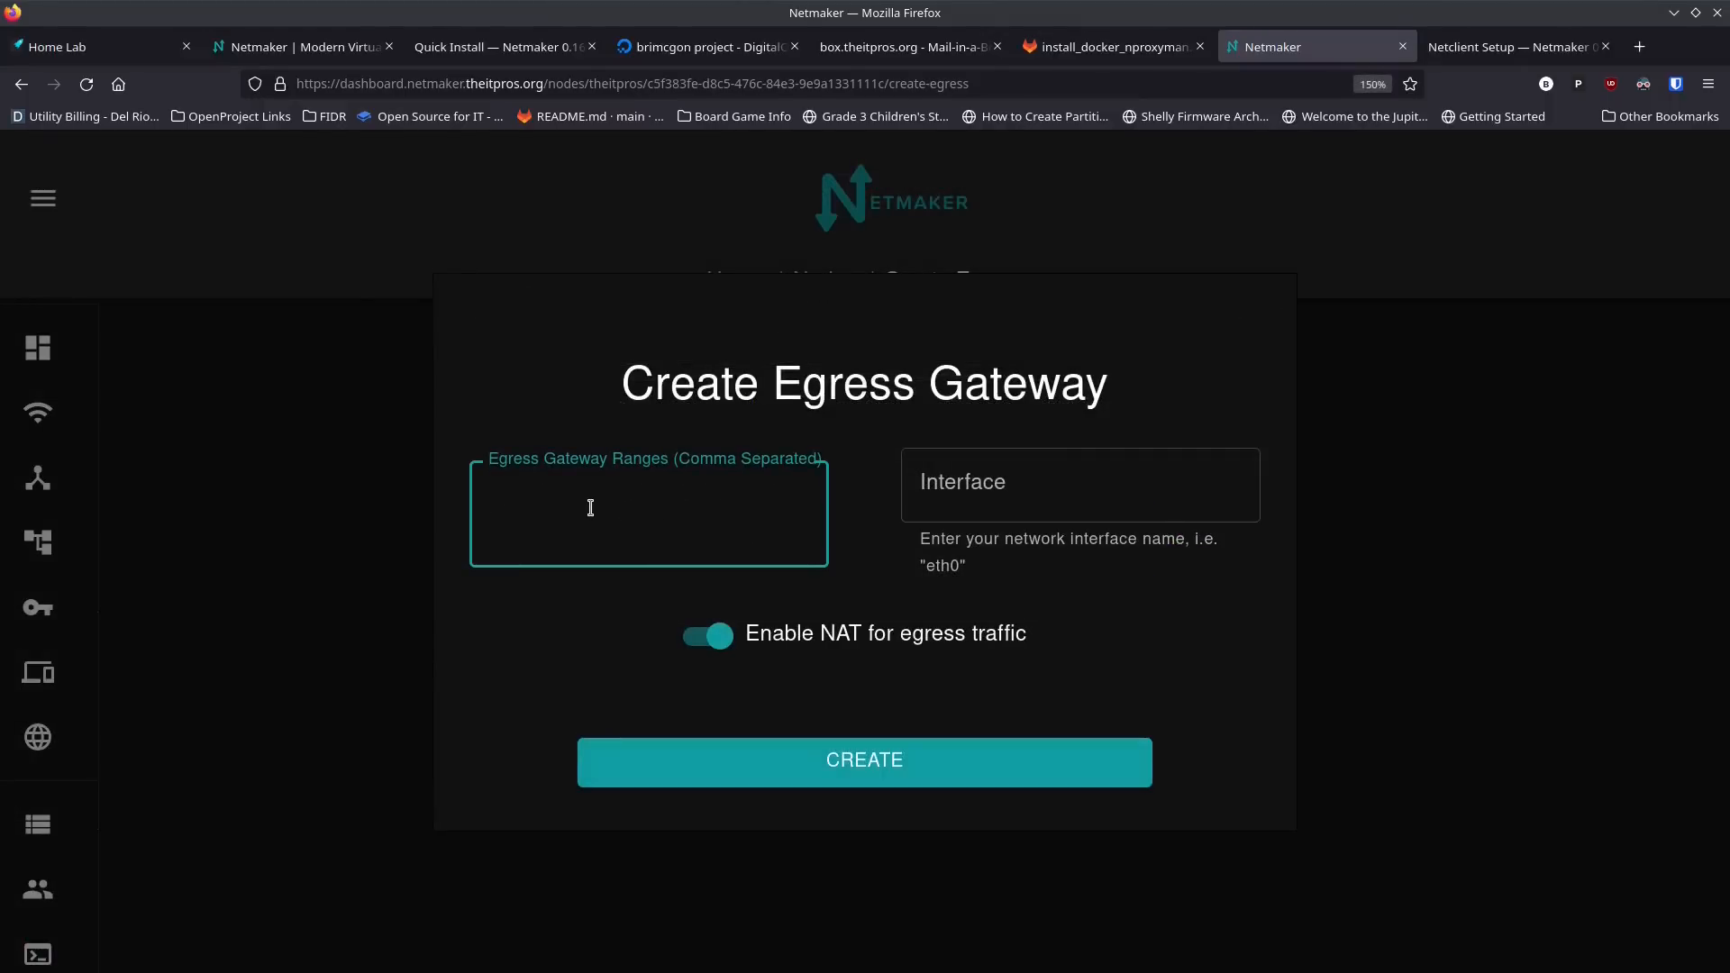
{"action": "type", "text": "192.168.10.0/24"}
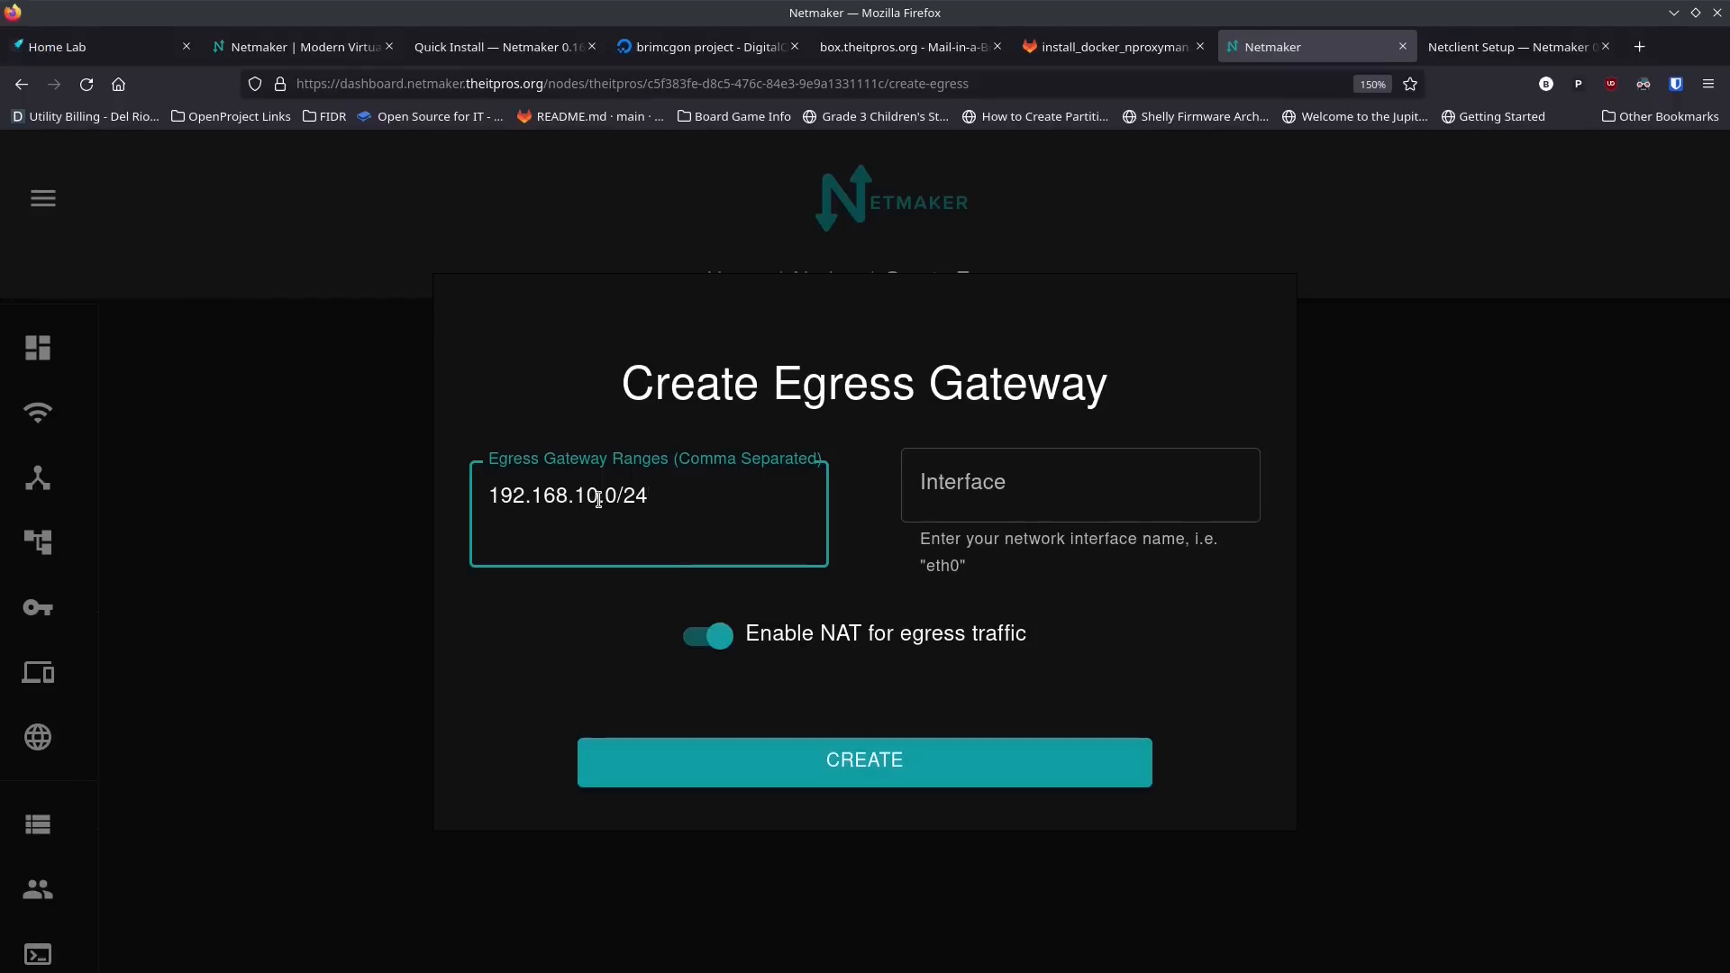
Step: Set the egress interface to ens18 and create the gateway with NAT for egress traffic enabled
{"action": "left_click", "coordinate": [995, 496]}
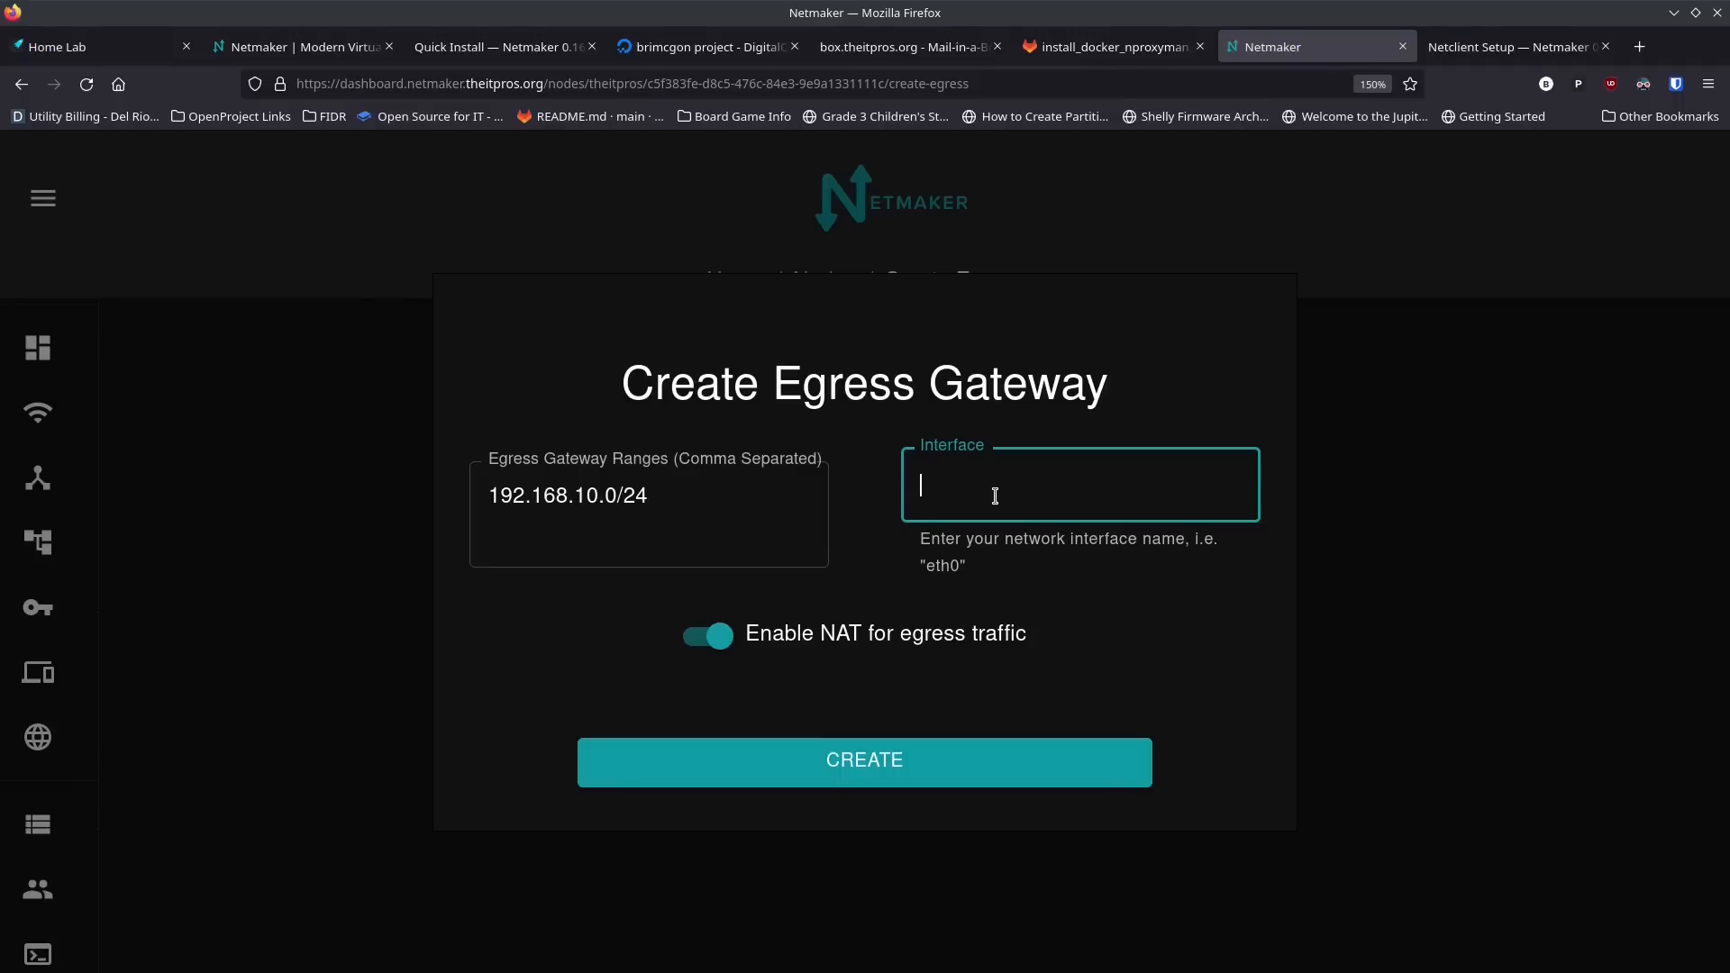
{"action": "type", "text": "ens18"}
{"action": "left_click", "coordinate": [869, 773]}
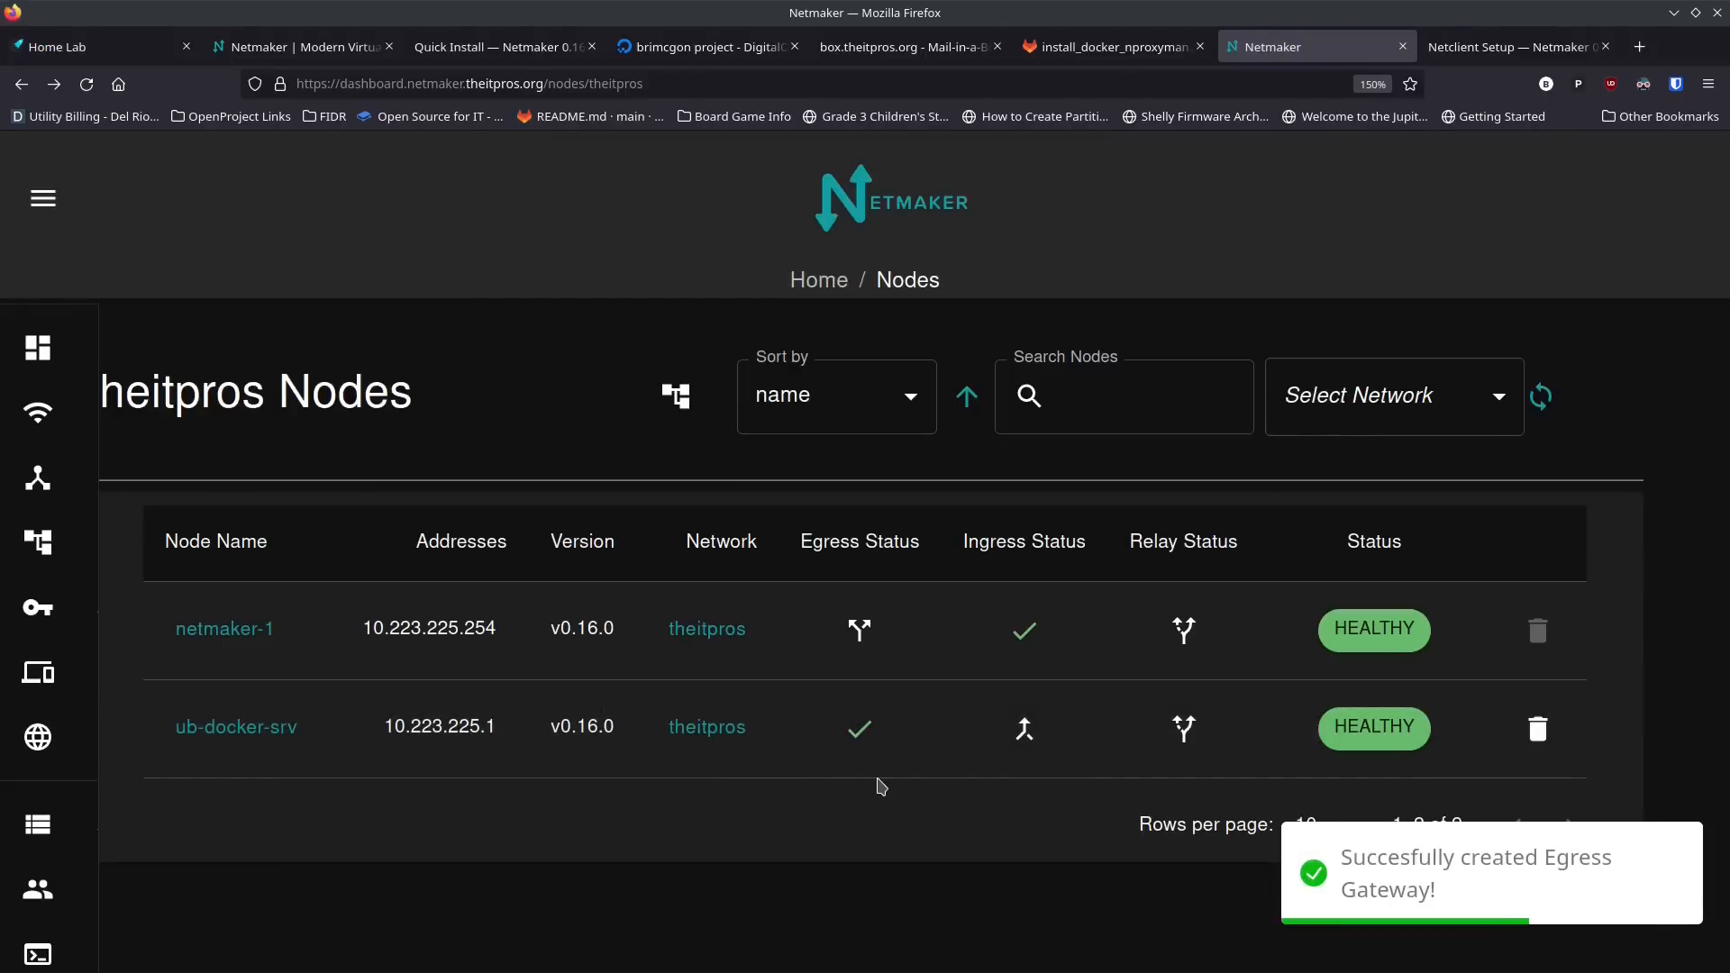
{"action": "key", "text": "ctrl+minus"}
{"action": "key", "text": "ctrl+minus"}
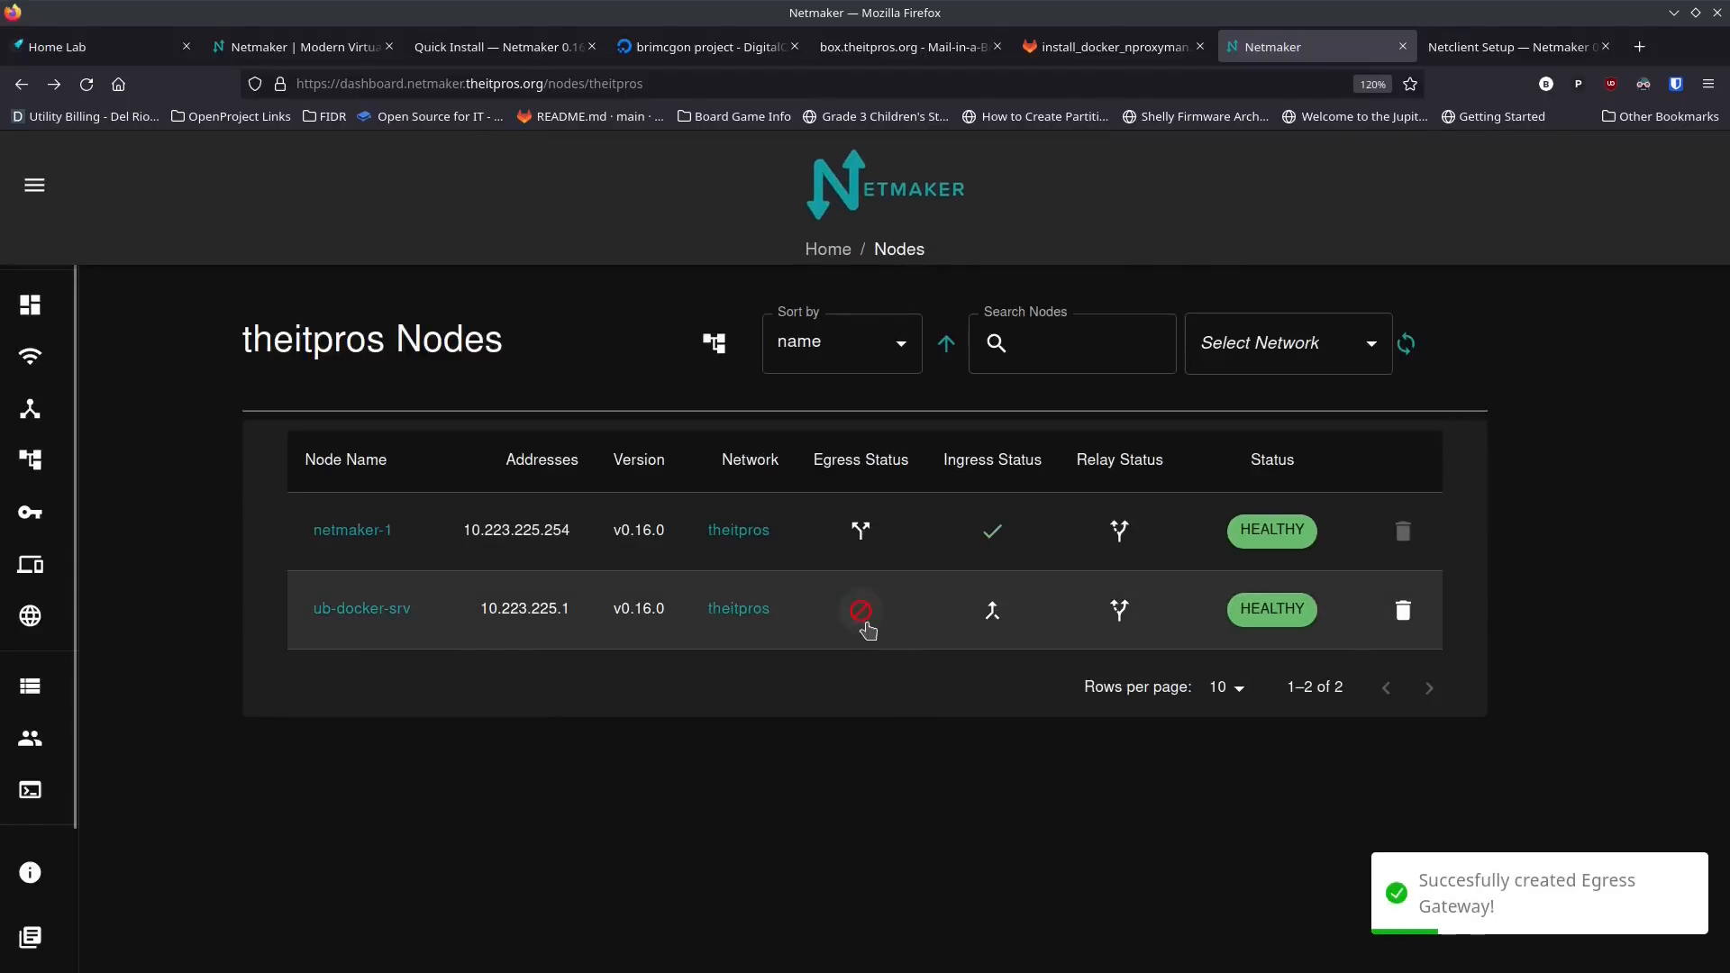
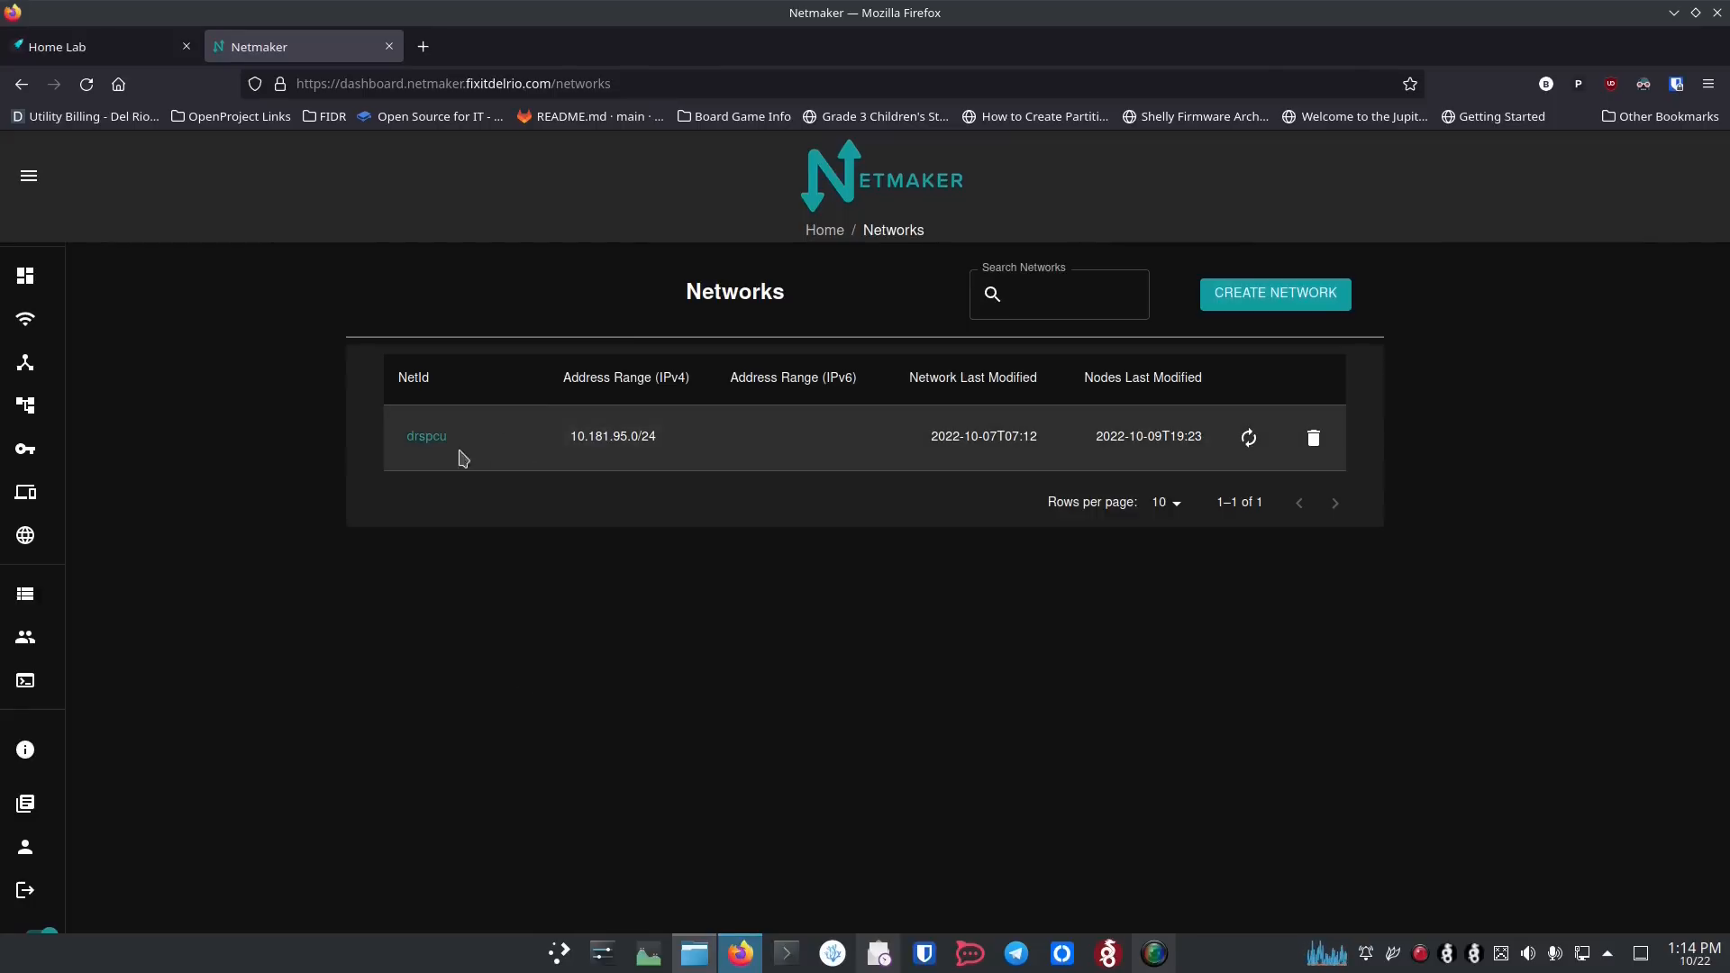
Step: Open the nodes list, and launch Wireguird, authenticating with the account password
{"action": "mouse_move", "coordinate": [127, 321]}
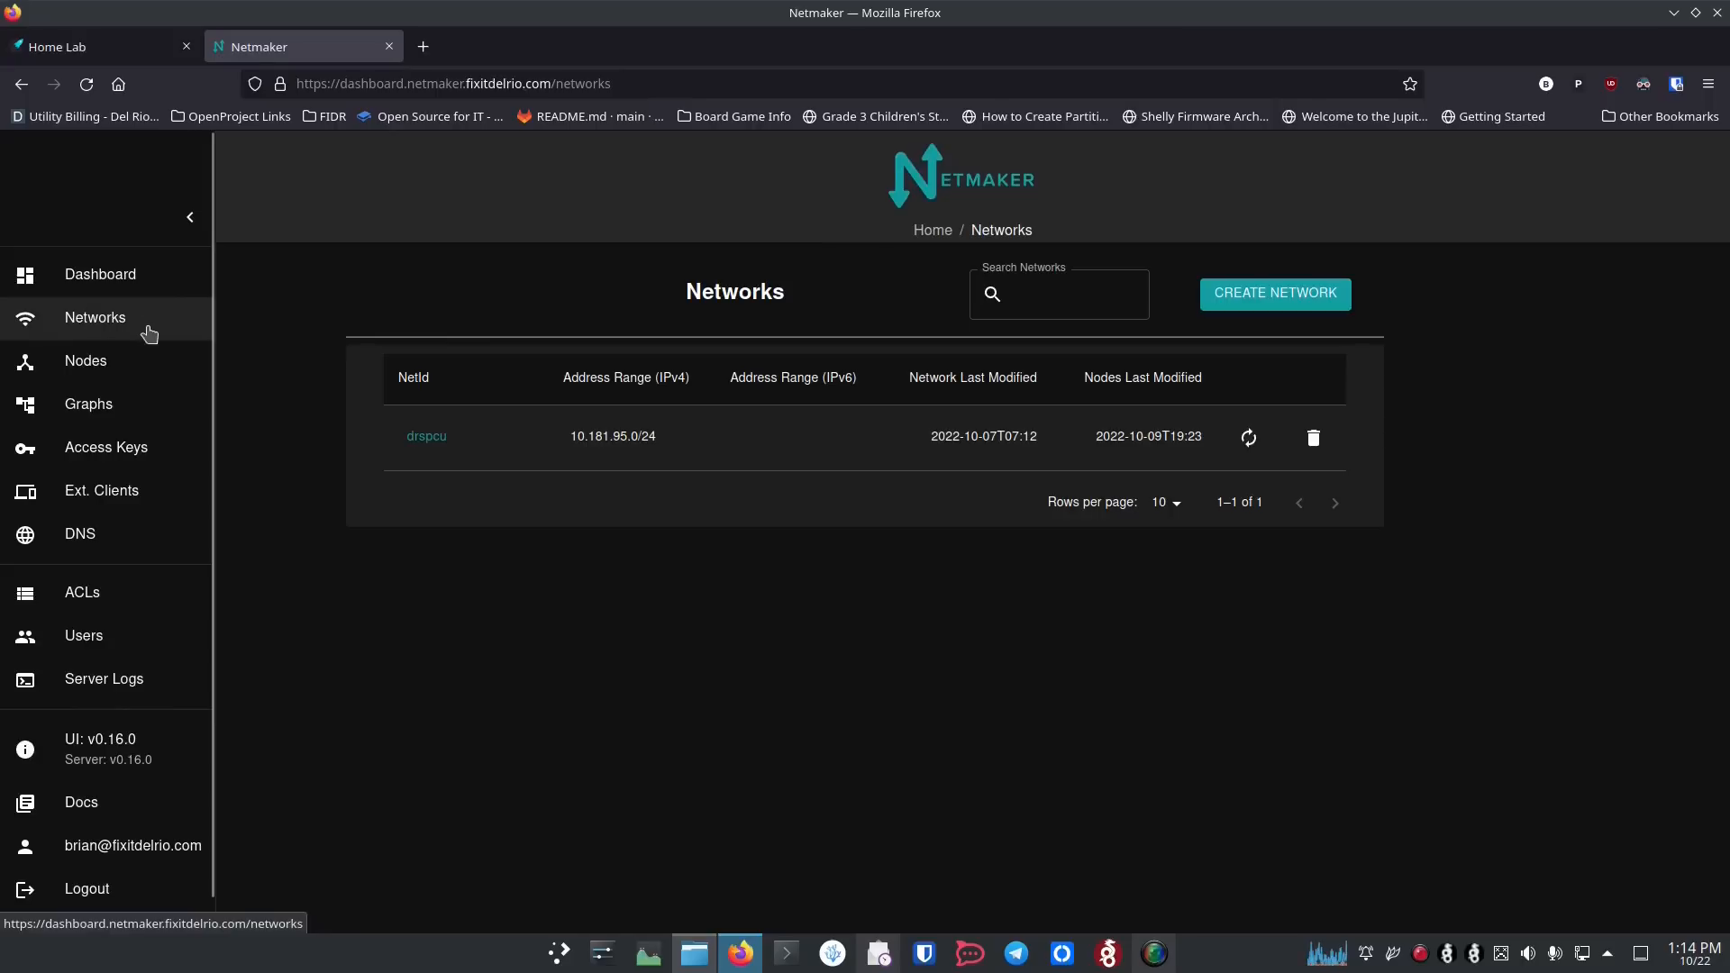
{"action": "left_click", "coordinate": [136, 376]}
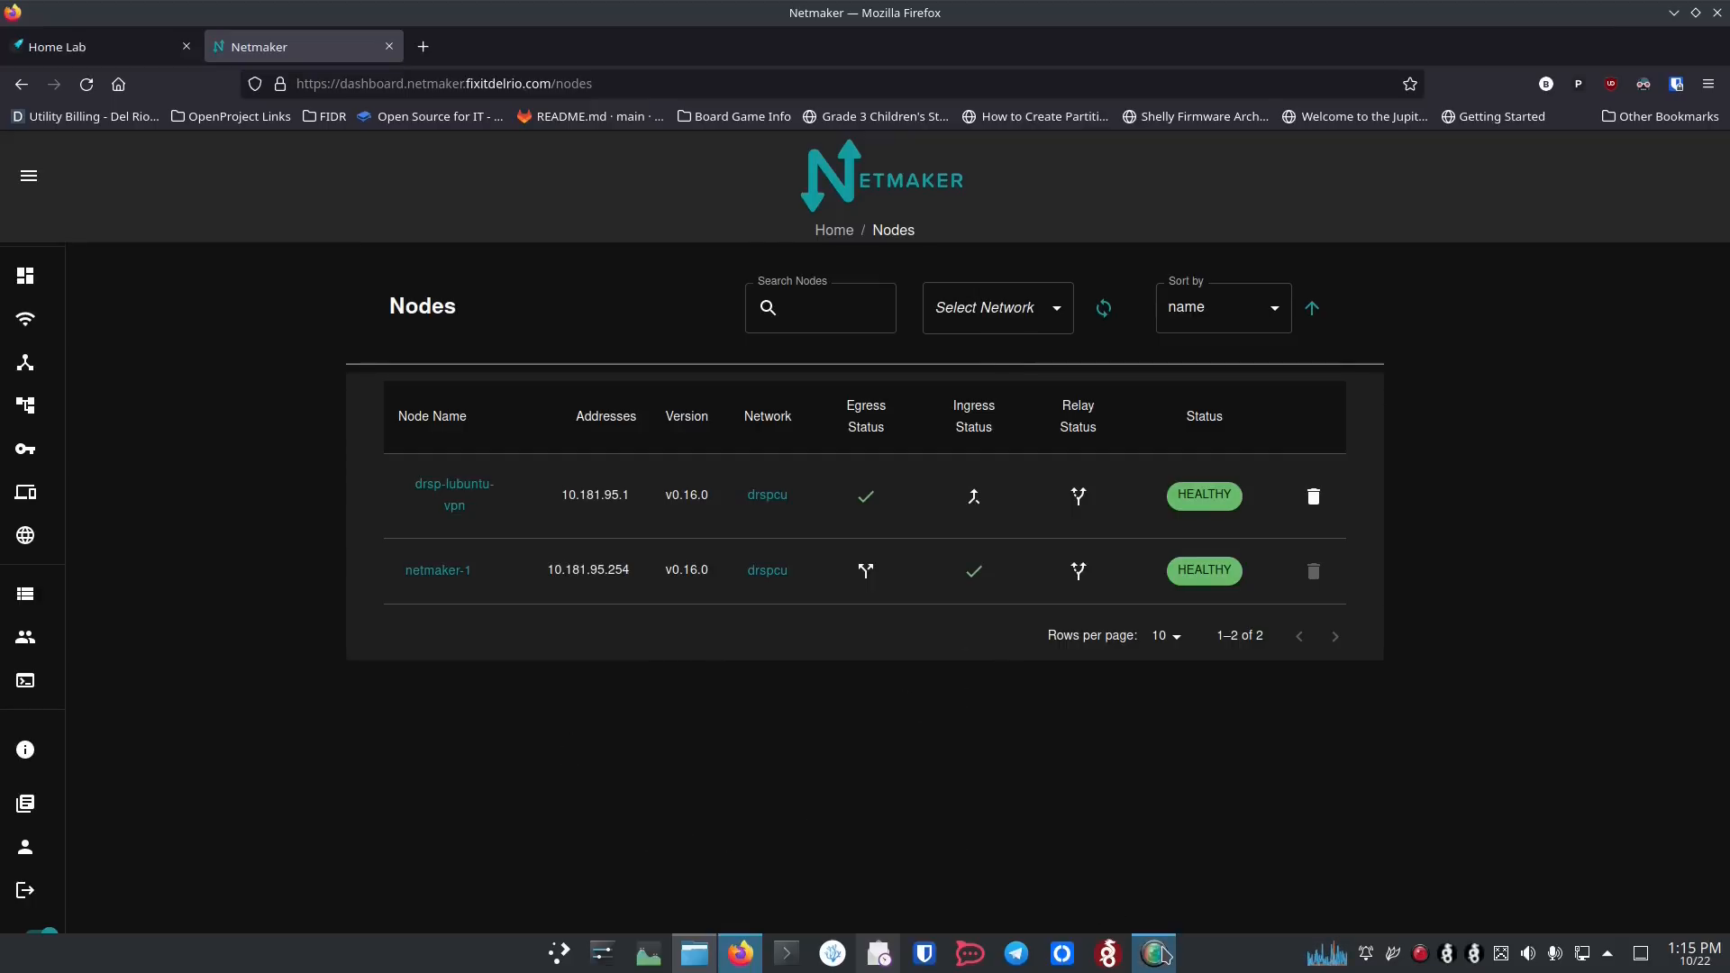
{"action": "left_click", "coordinate": [1115, 960]}
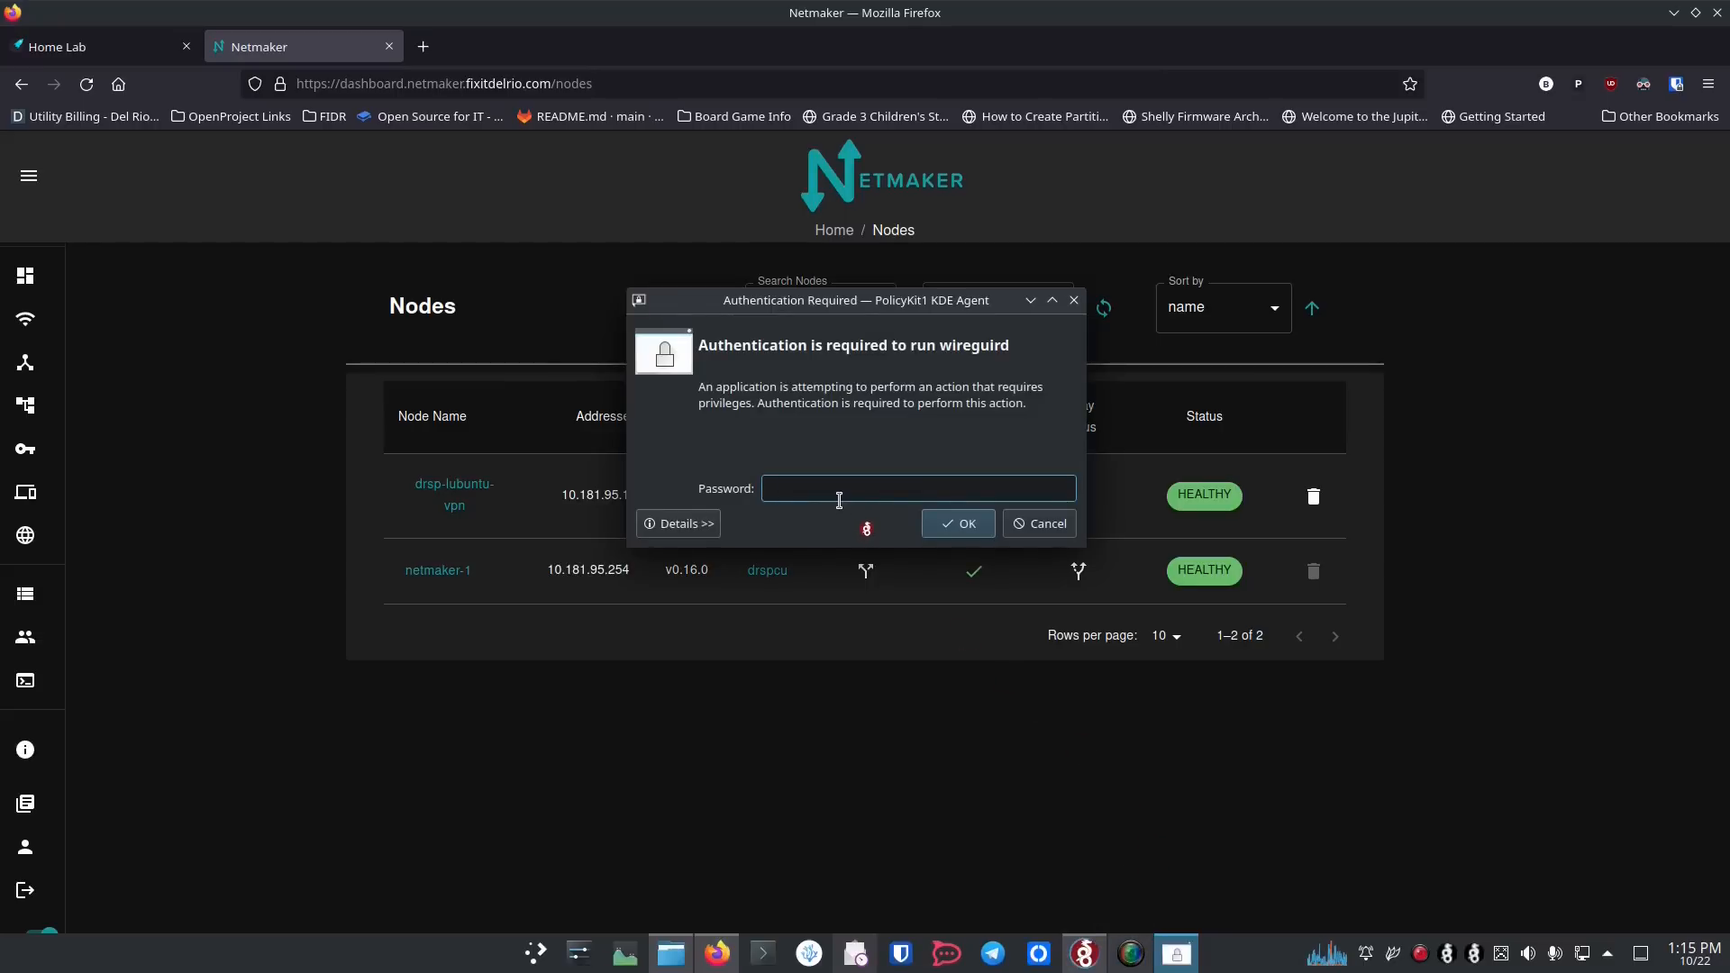
{"action": "type", "text": "••••••••••"}
{"action": "key", "text": "Return"}
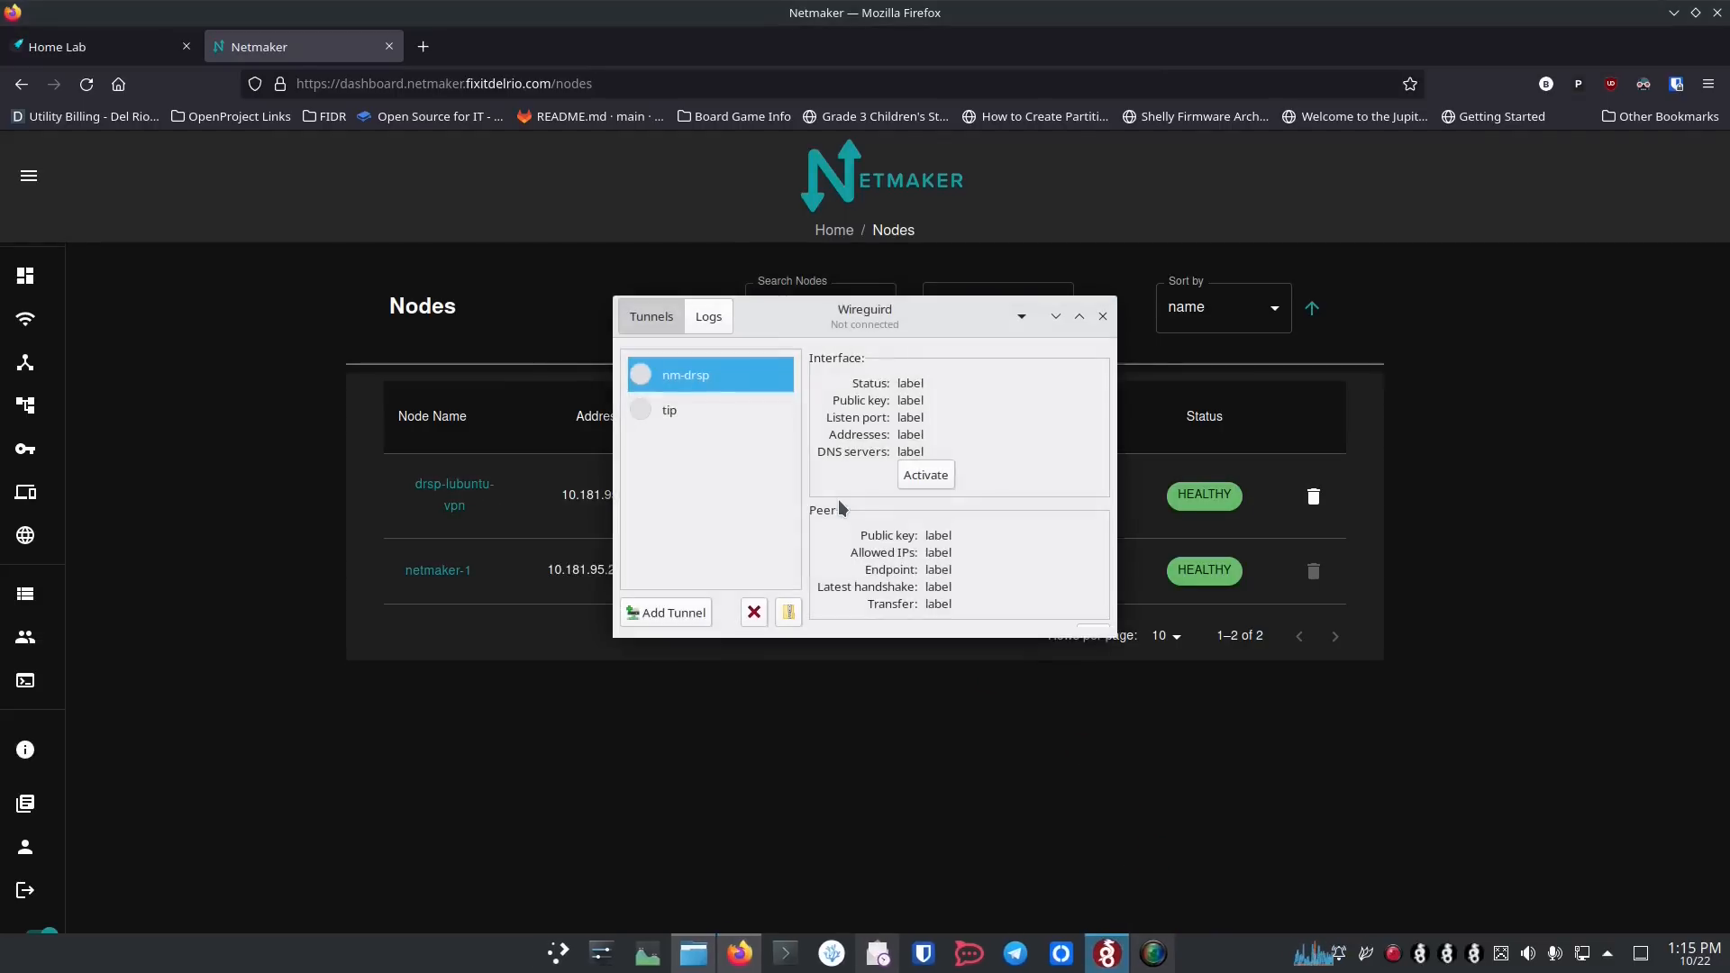
Step: Activate the tip tunnel in Wireguird and deactivate it again
{"action": "left_click", "coordinate": [739, 415]}
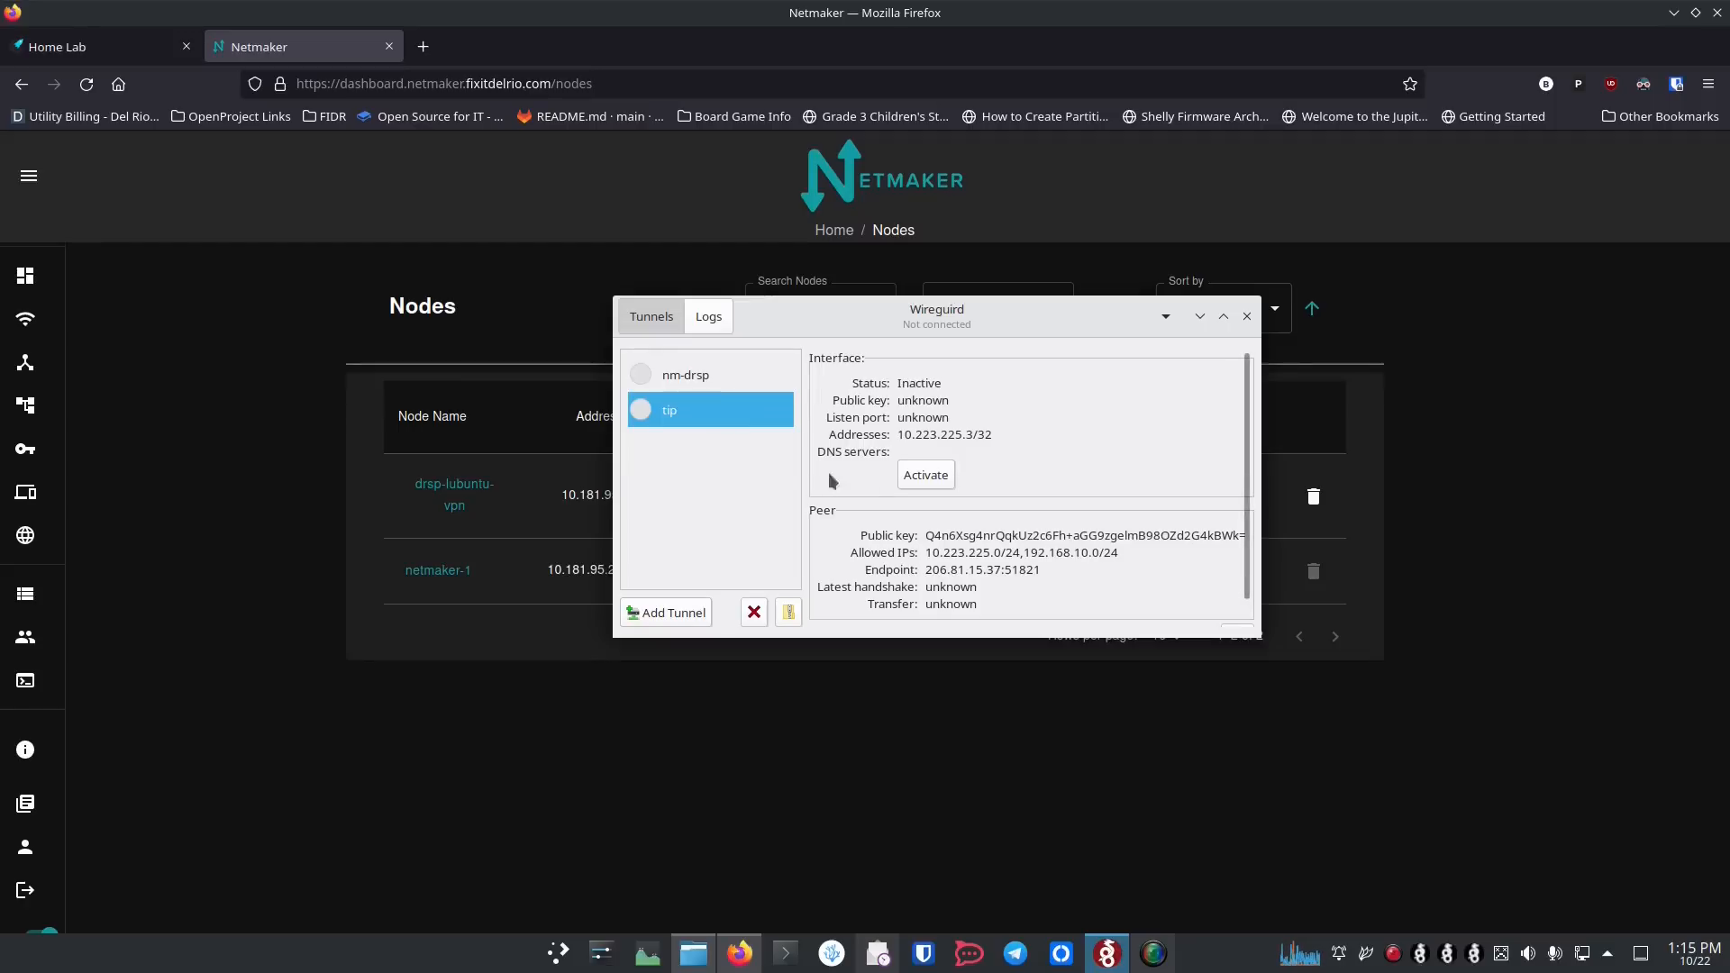
{"action": "left_click", "coordinate": [927, 478]}
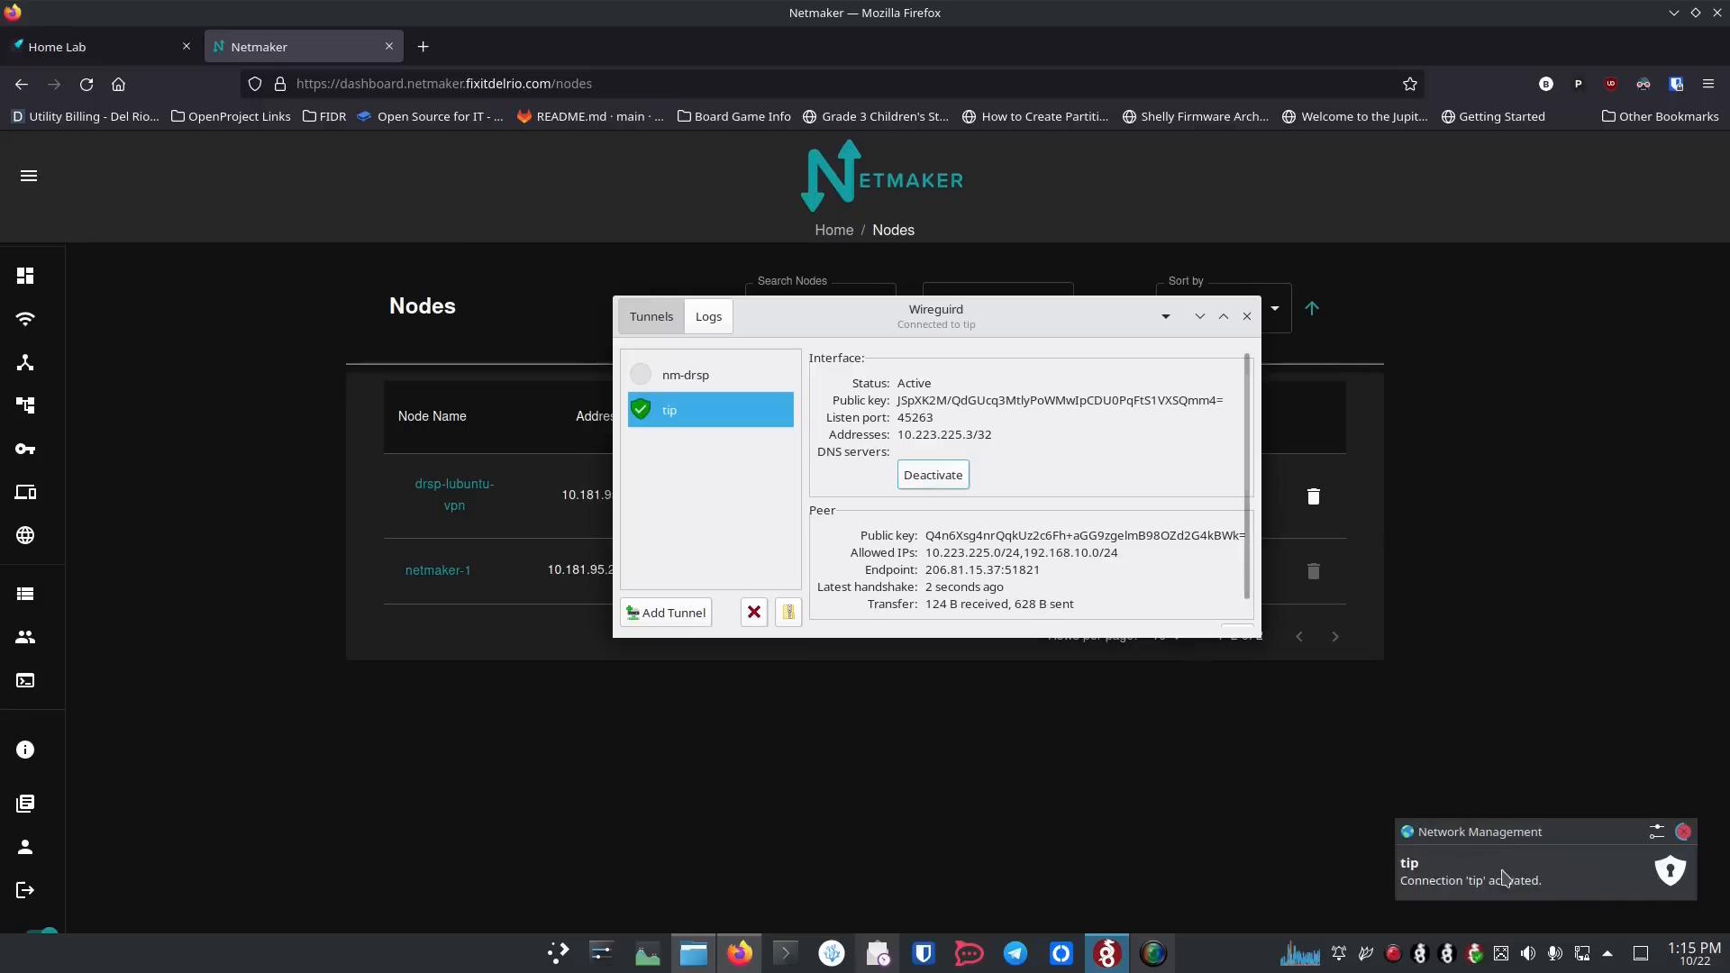
{"action": "left_click", "coordinate": [944, 482]}
Step: Display the nm-drsp tunnel's details and move the Wireguird window clear of the nodes list
{"action": "left_click", "coordinate": [676, 385], "text": "ctrl"}
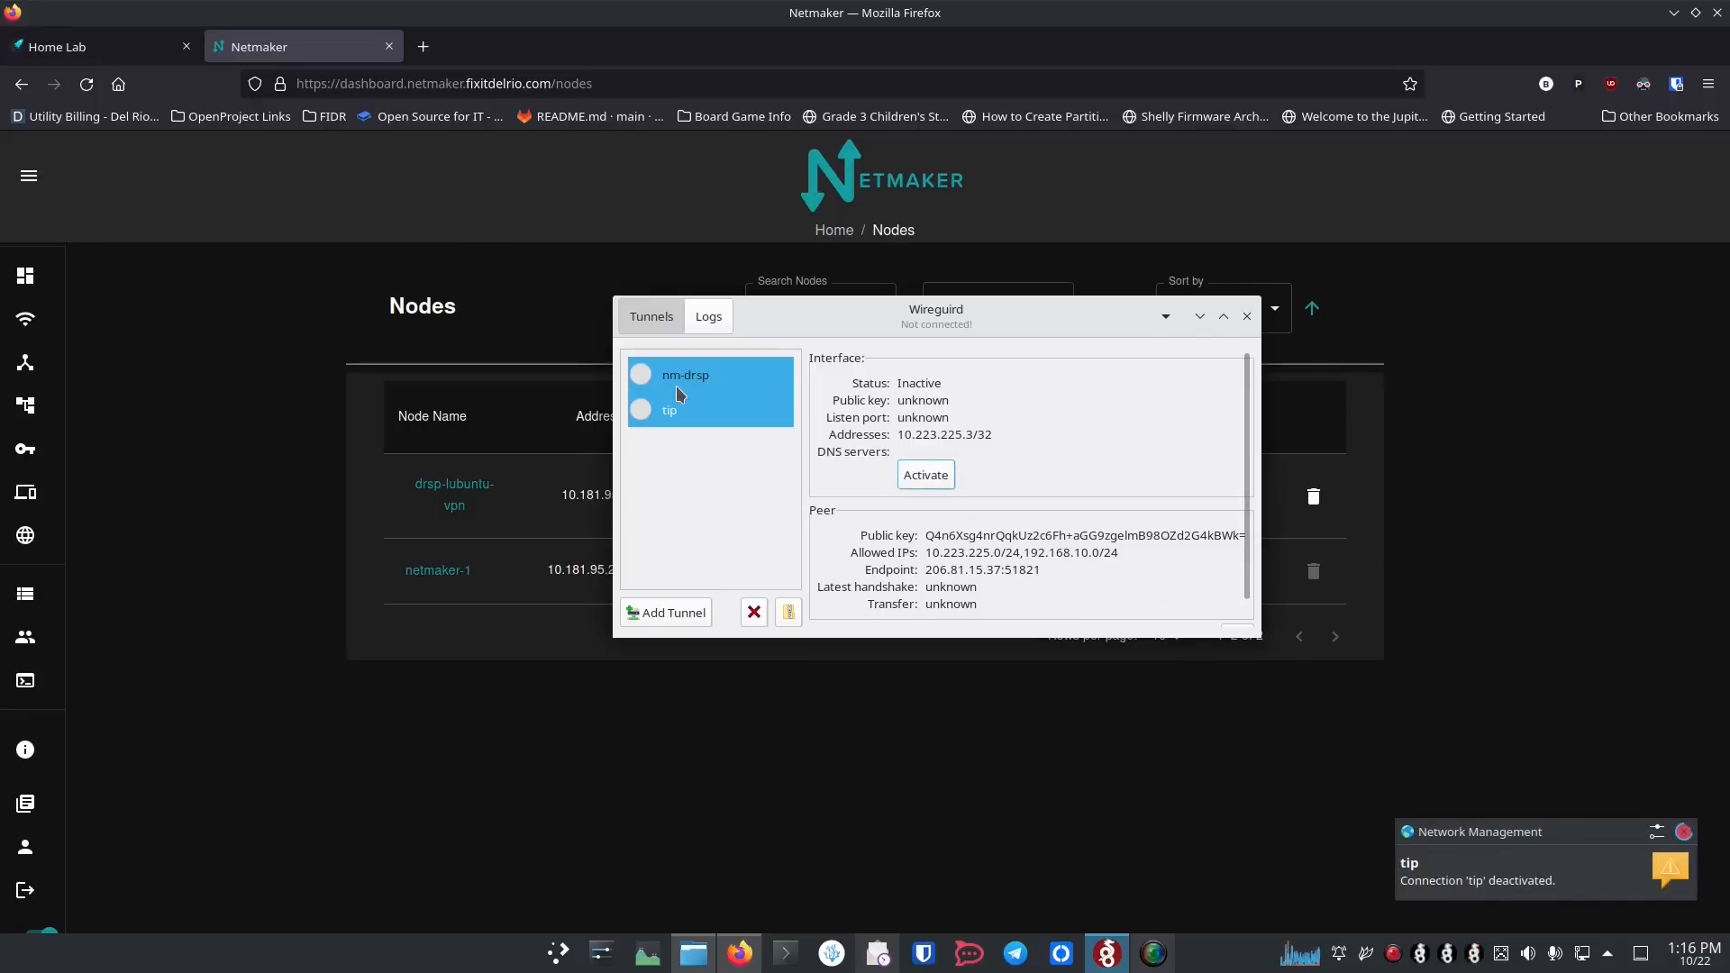
{"action": "left_click", "coordinate": [760, 379]}
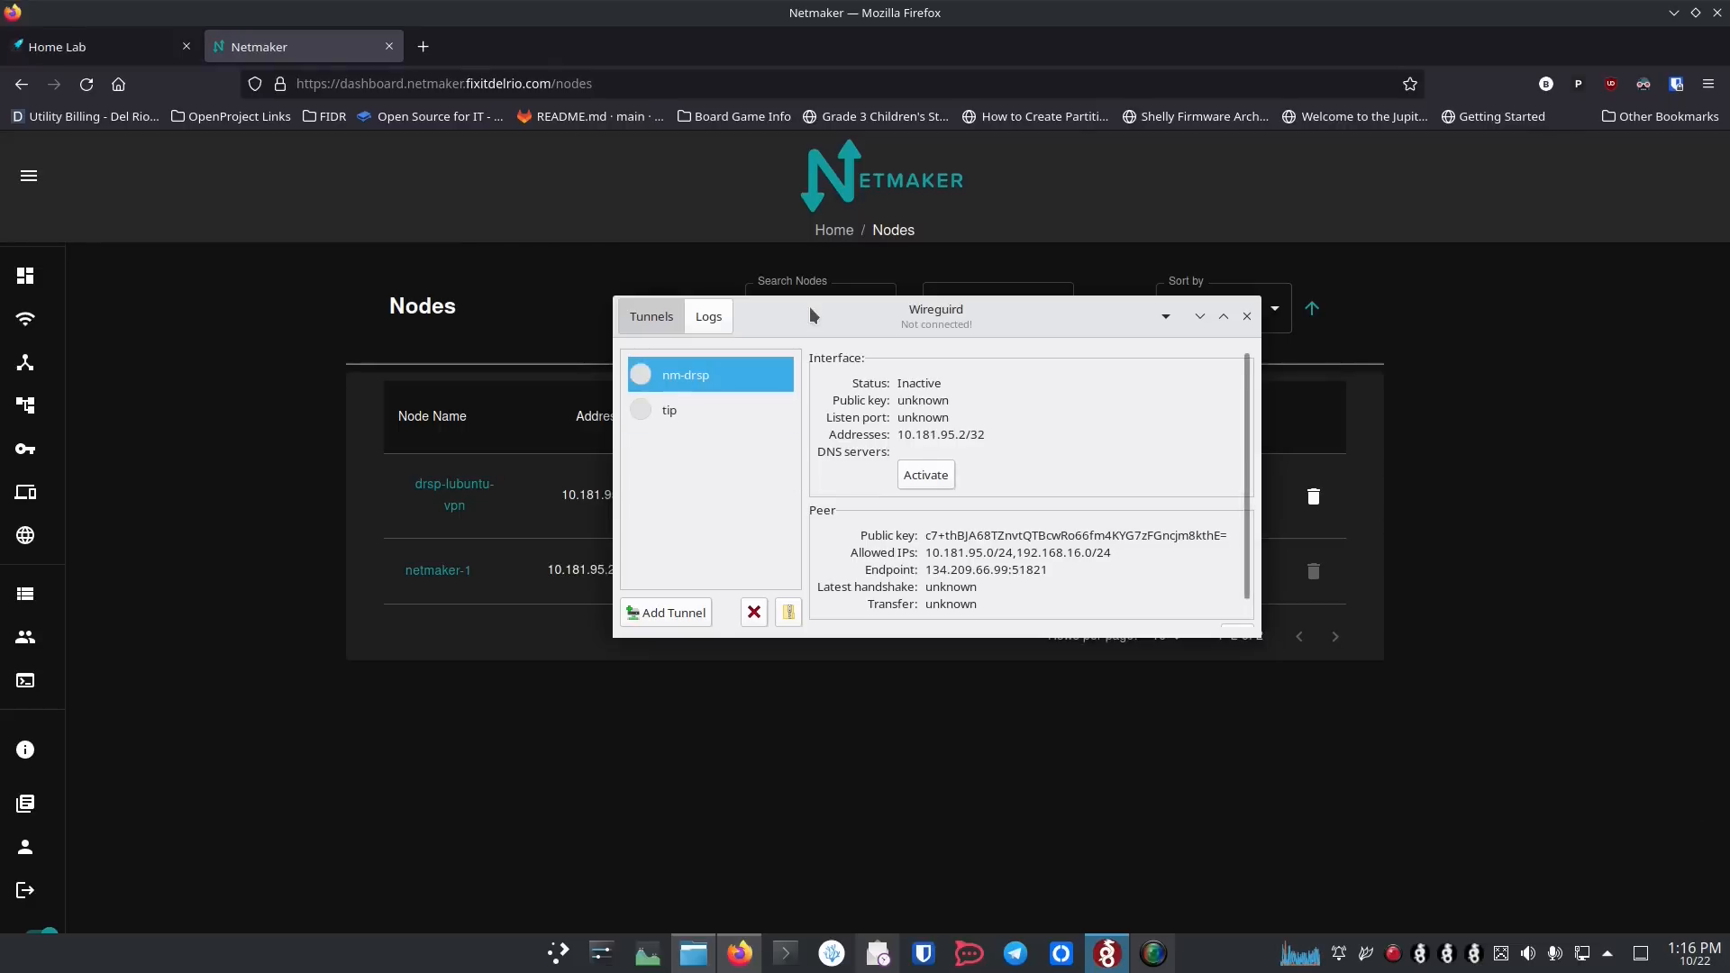
{"action": "left_click_drag", "start_coordinate": [809, 306], "coordinate": [1068, 456]}
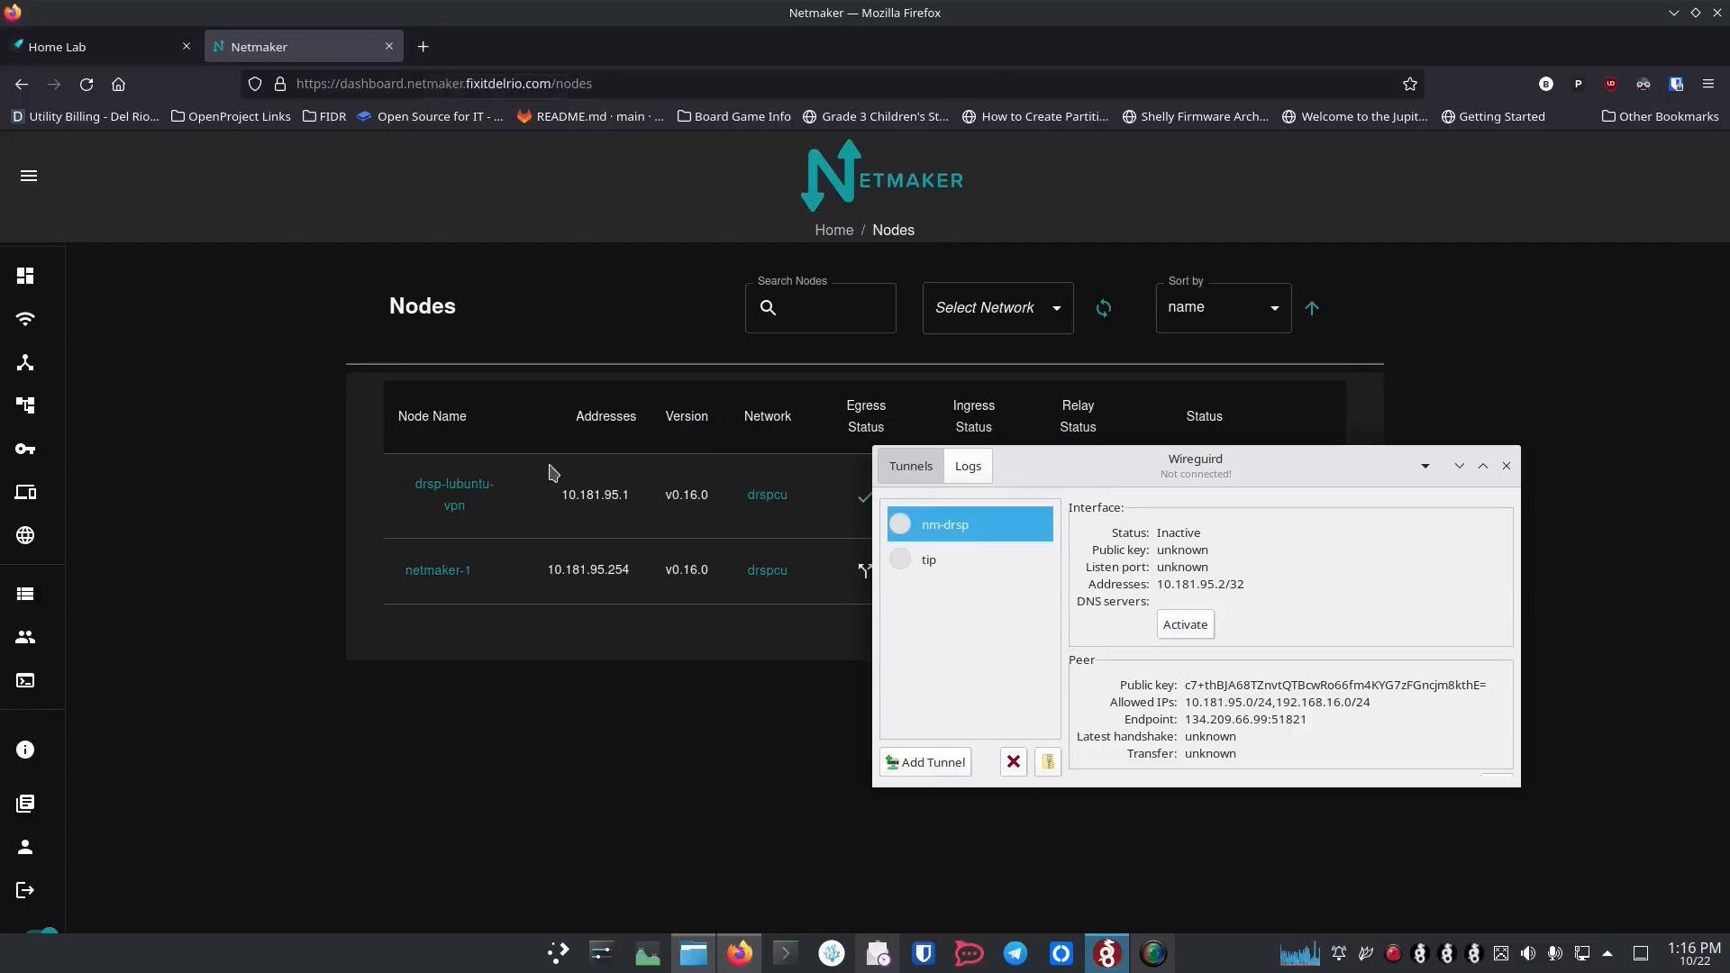
{"action": "left_click", "coordinate": [424, 46]}
{"action": "left_click", "coordinate": [521, 84]}
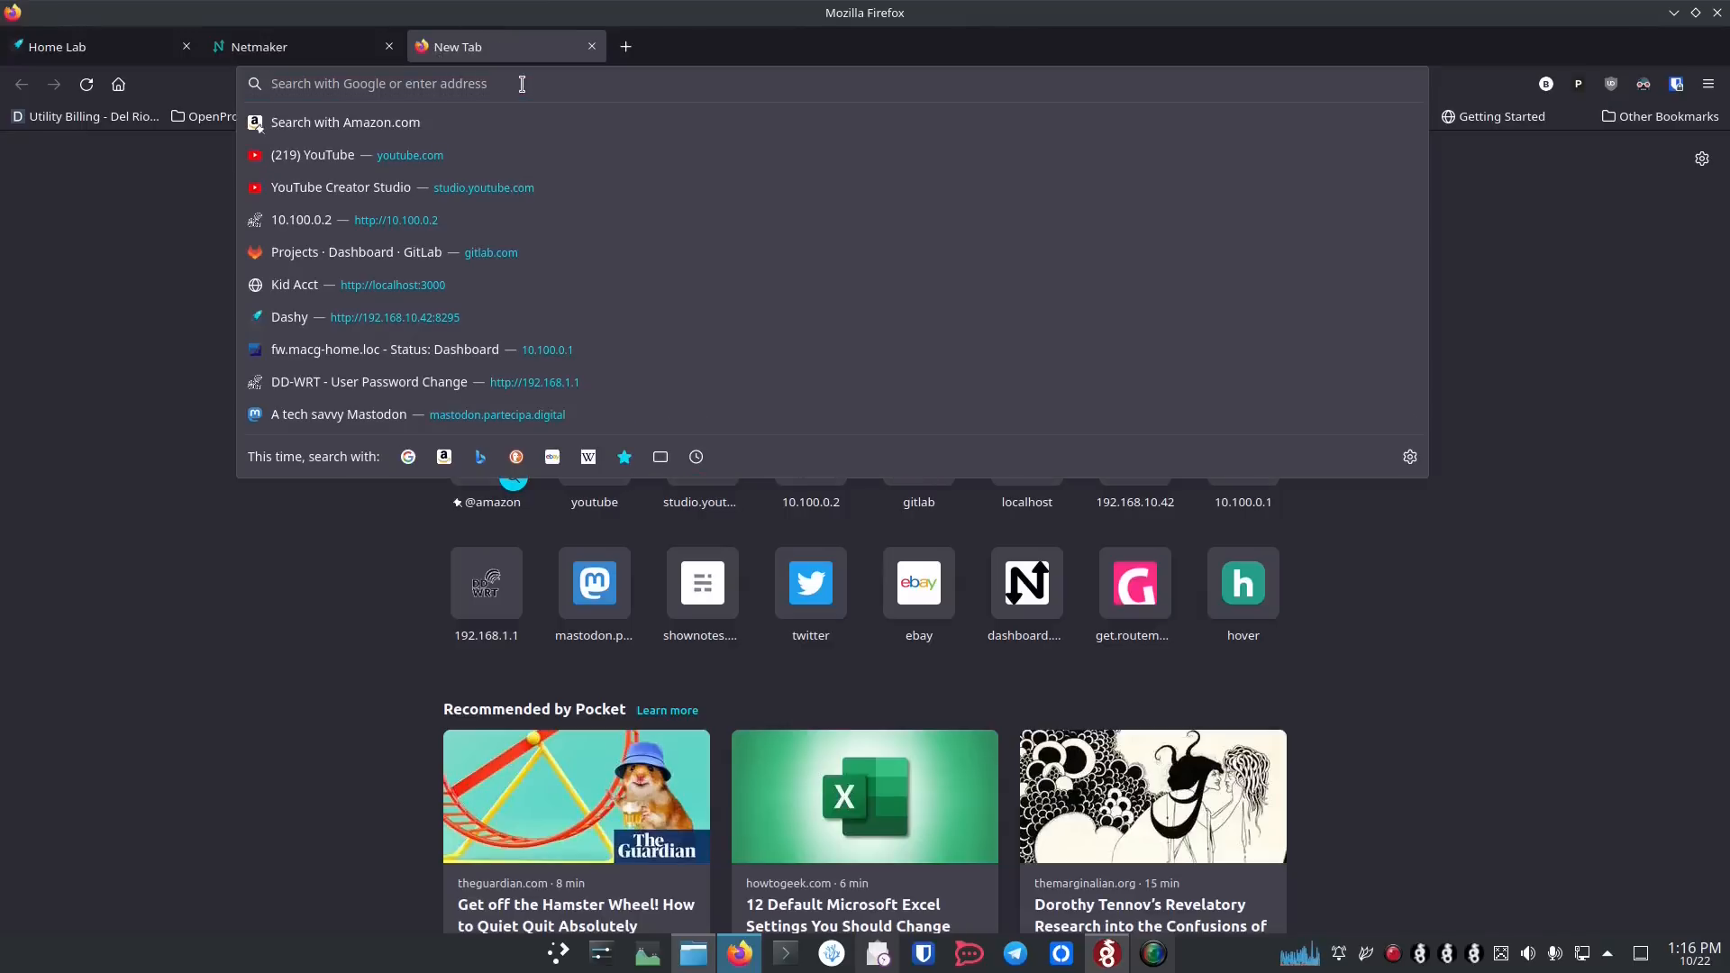
{"action": "type", "text": "http"}
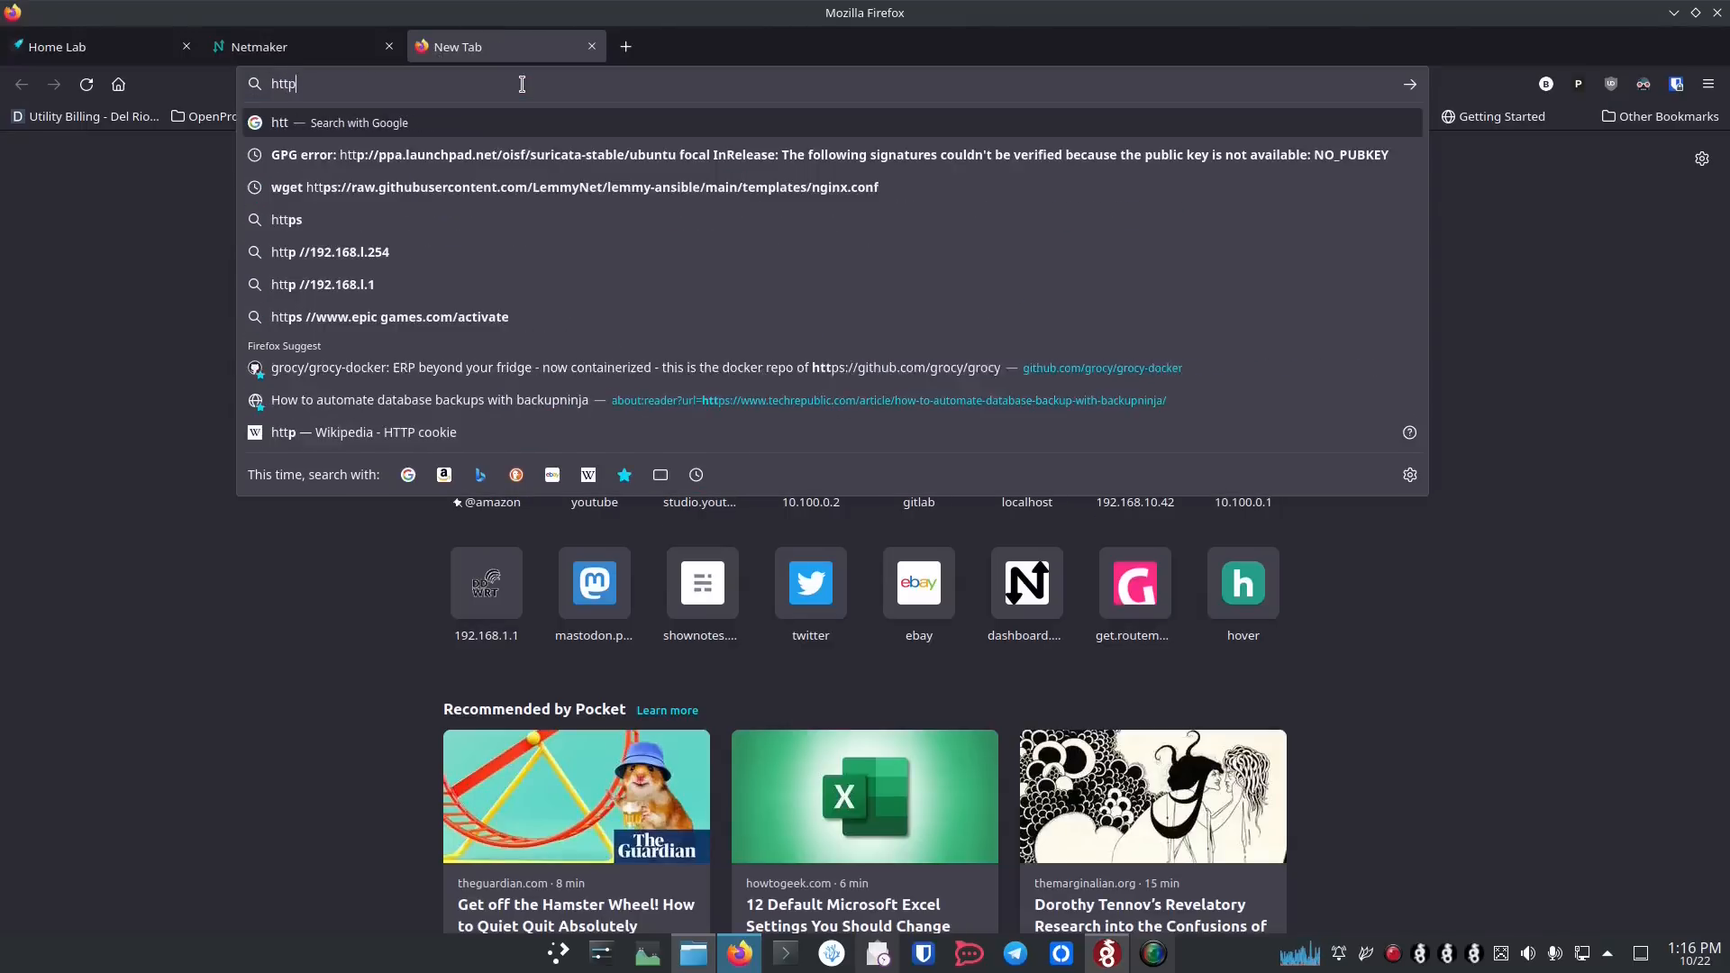
{"action": "type", "text": "s://"}
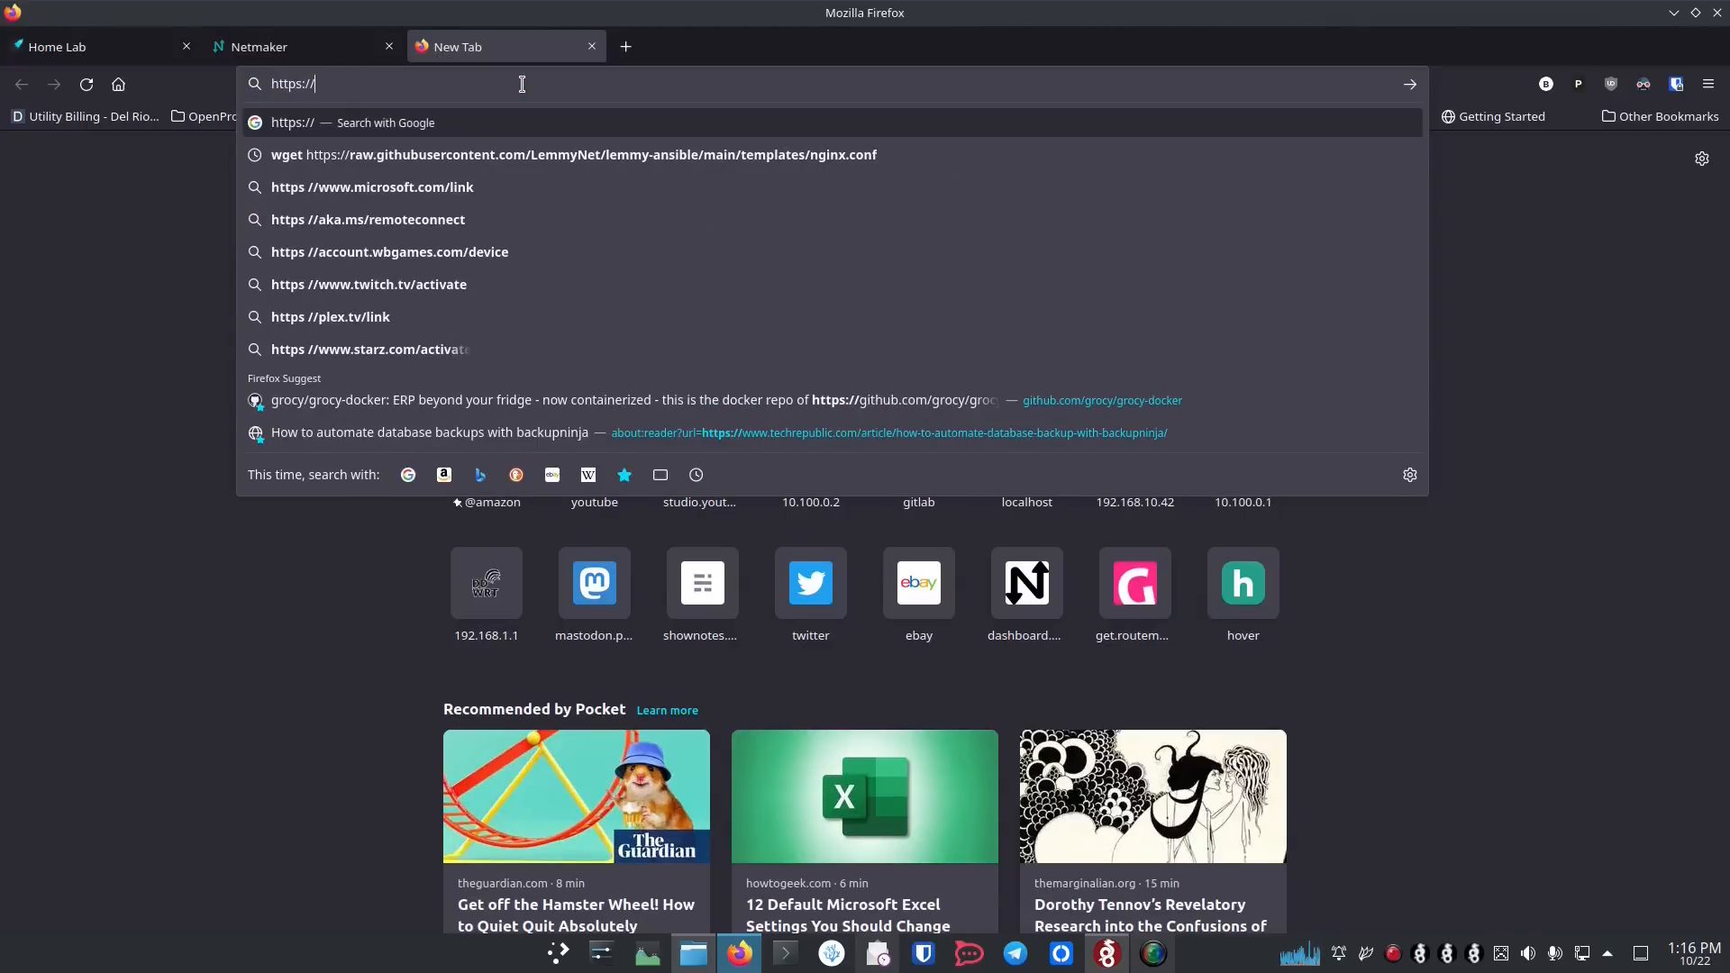
{"action": "type", "text": "192.168."}
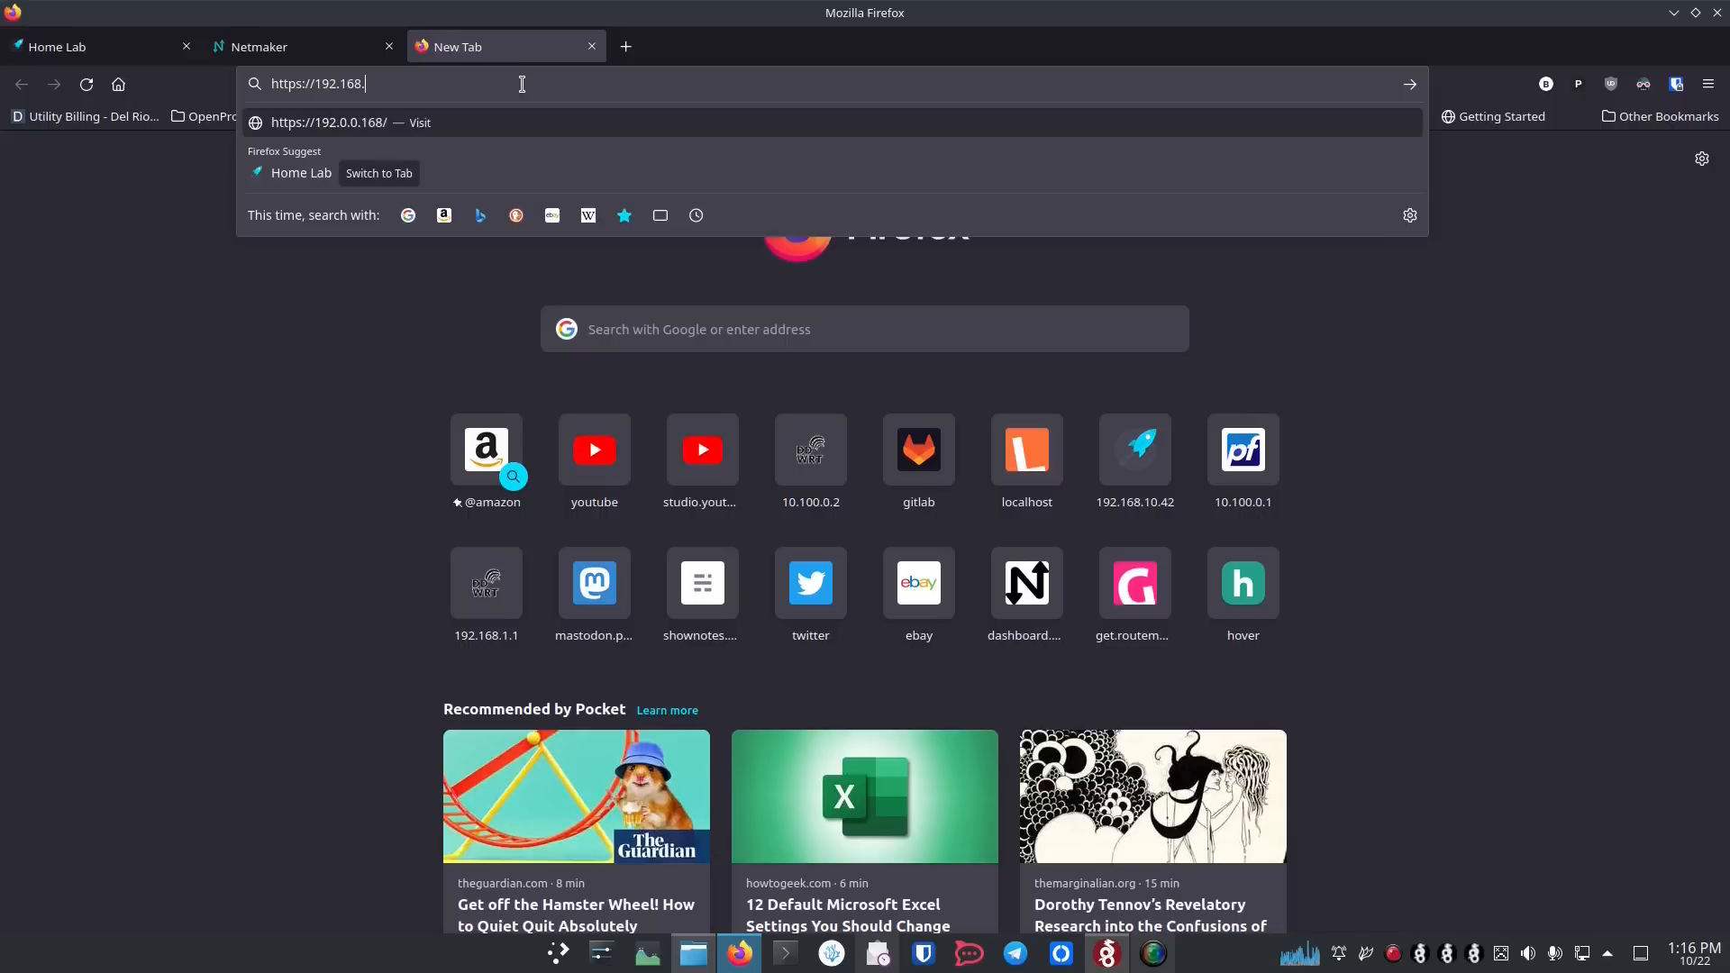
{"action": "type", "text": "16.14"}
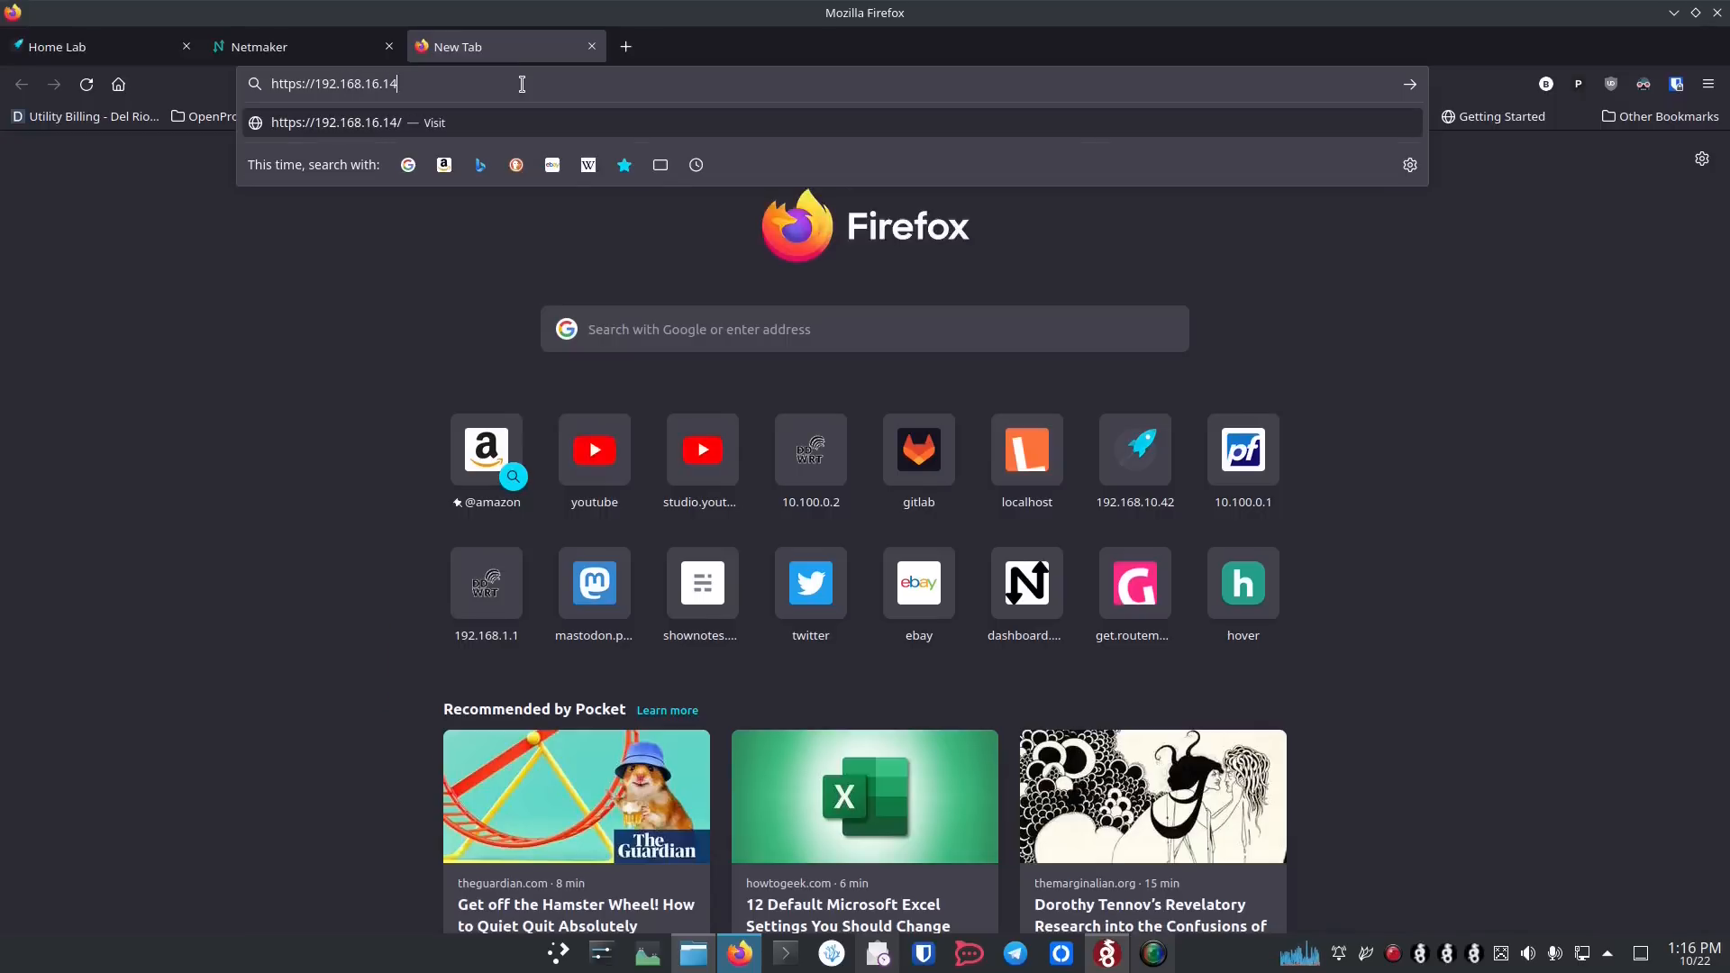
{"action": "type", "text": ":8006/"}
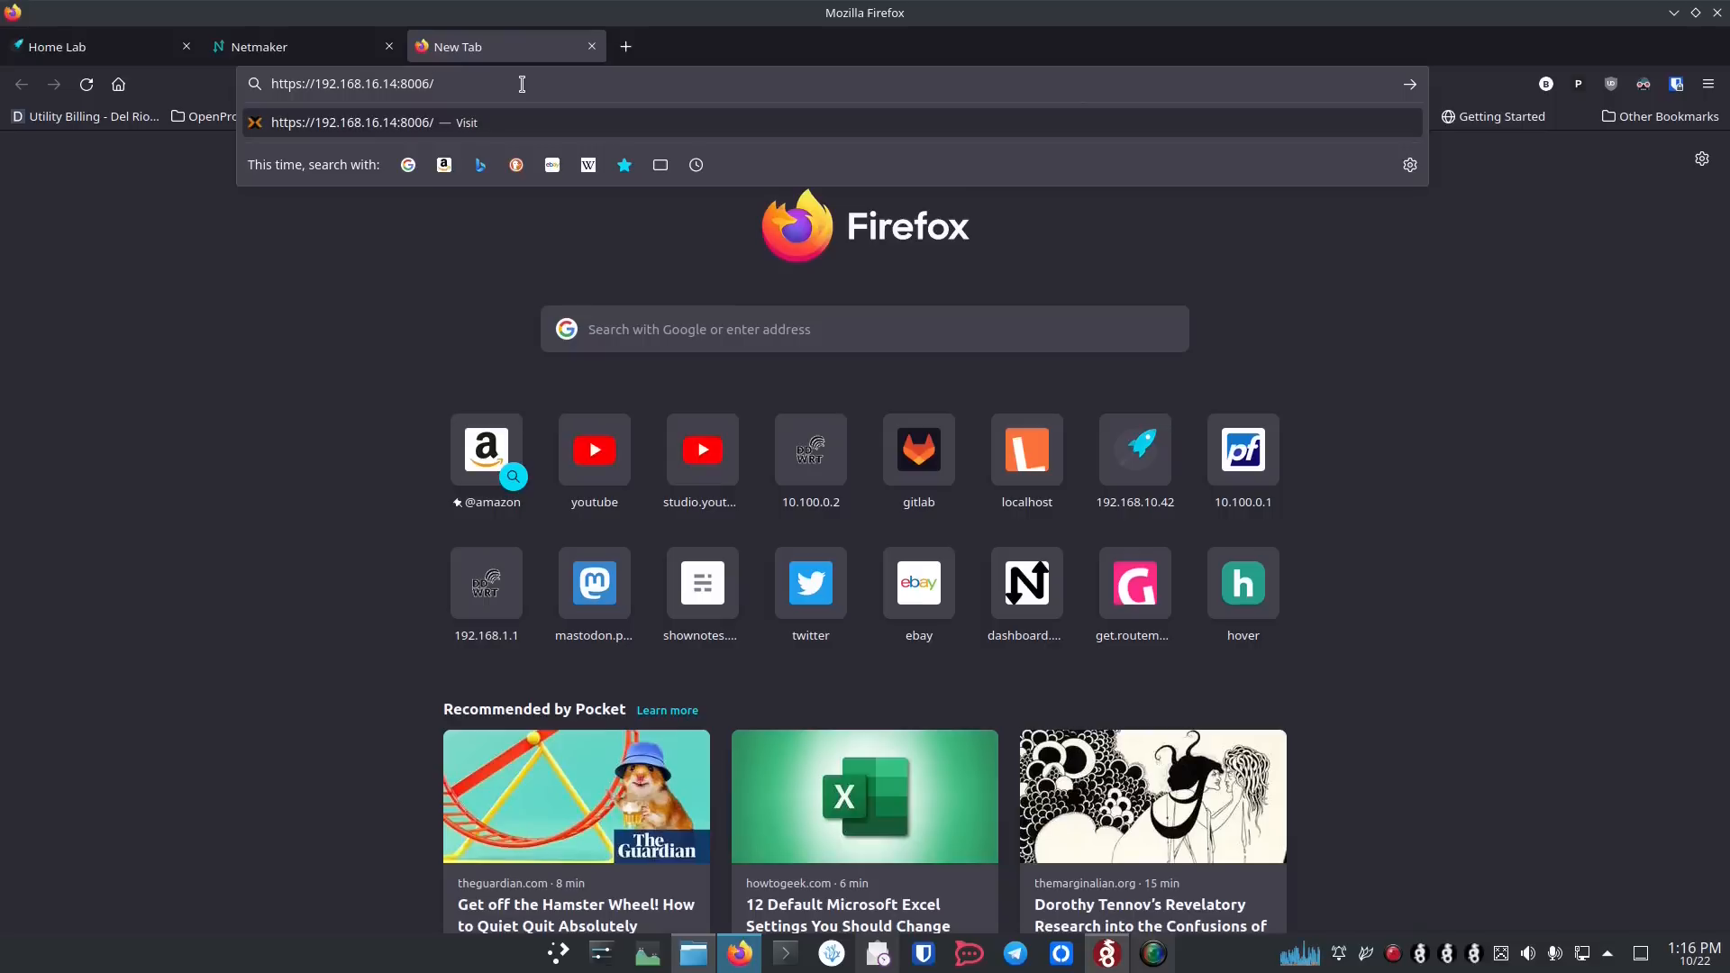
{"action": "key", "text": "Return"}
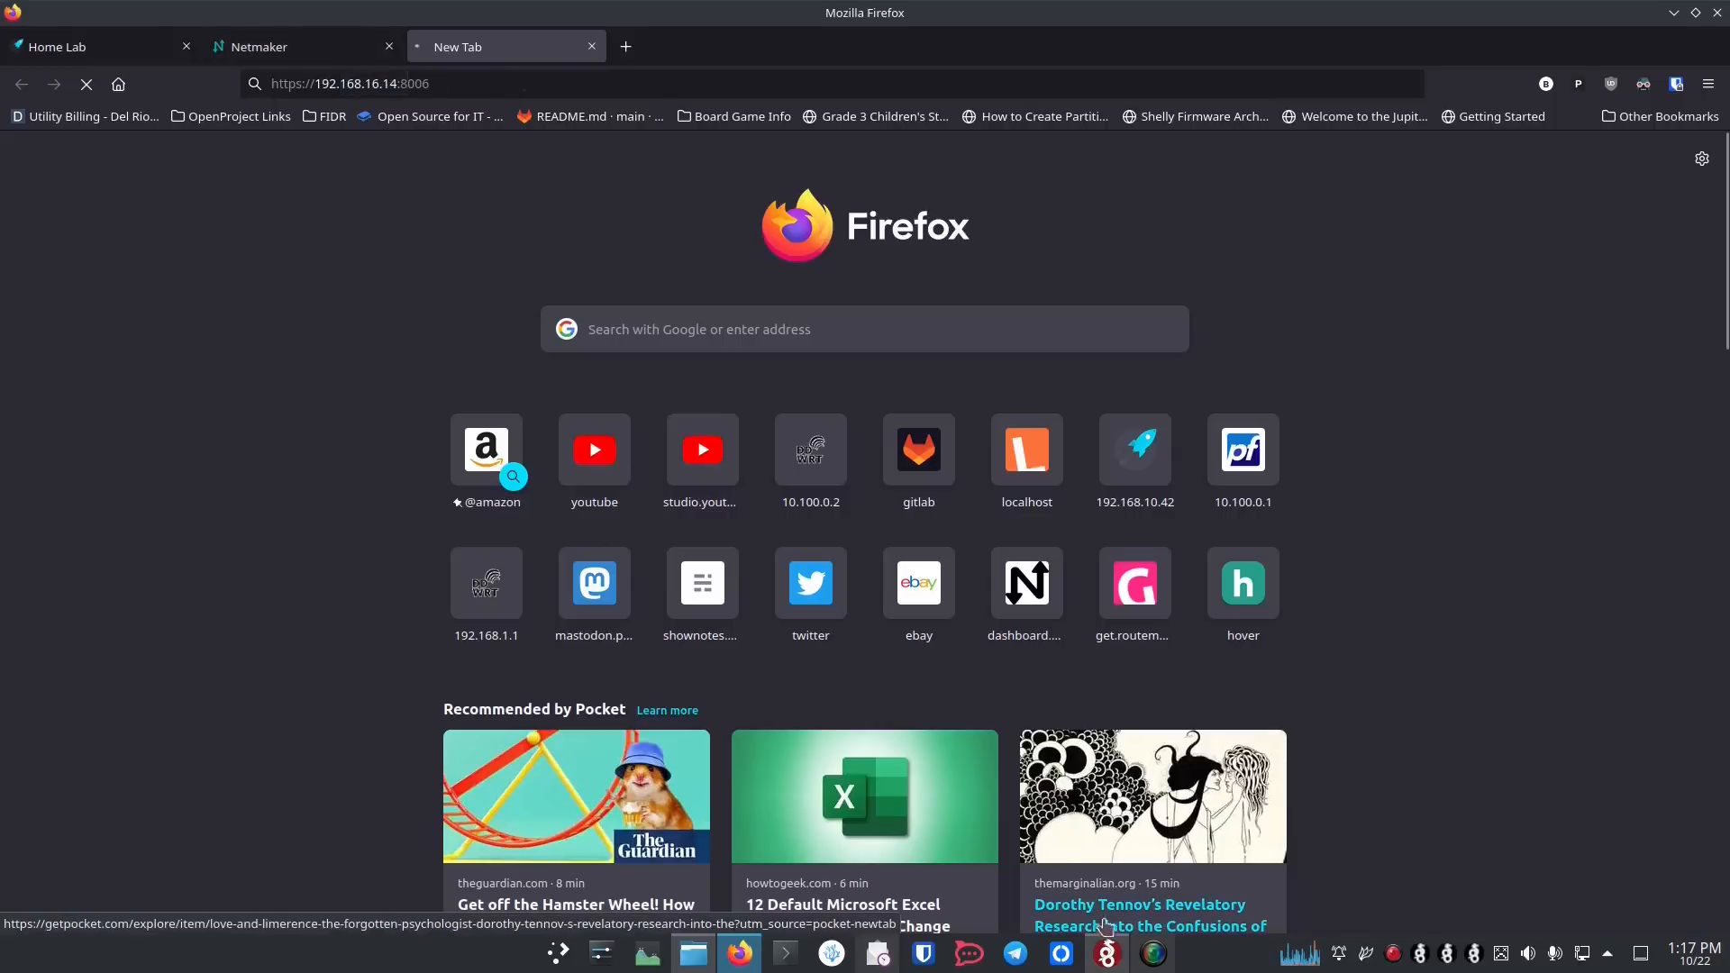
{"action": "left_click", "coordinate": [1108, 954]}
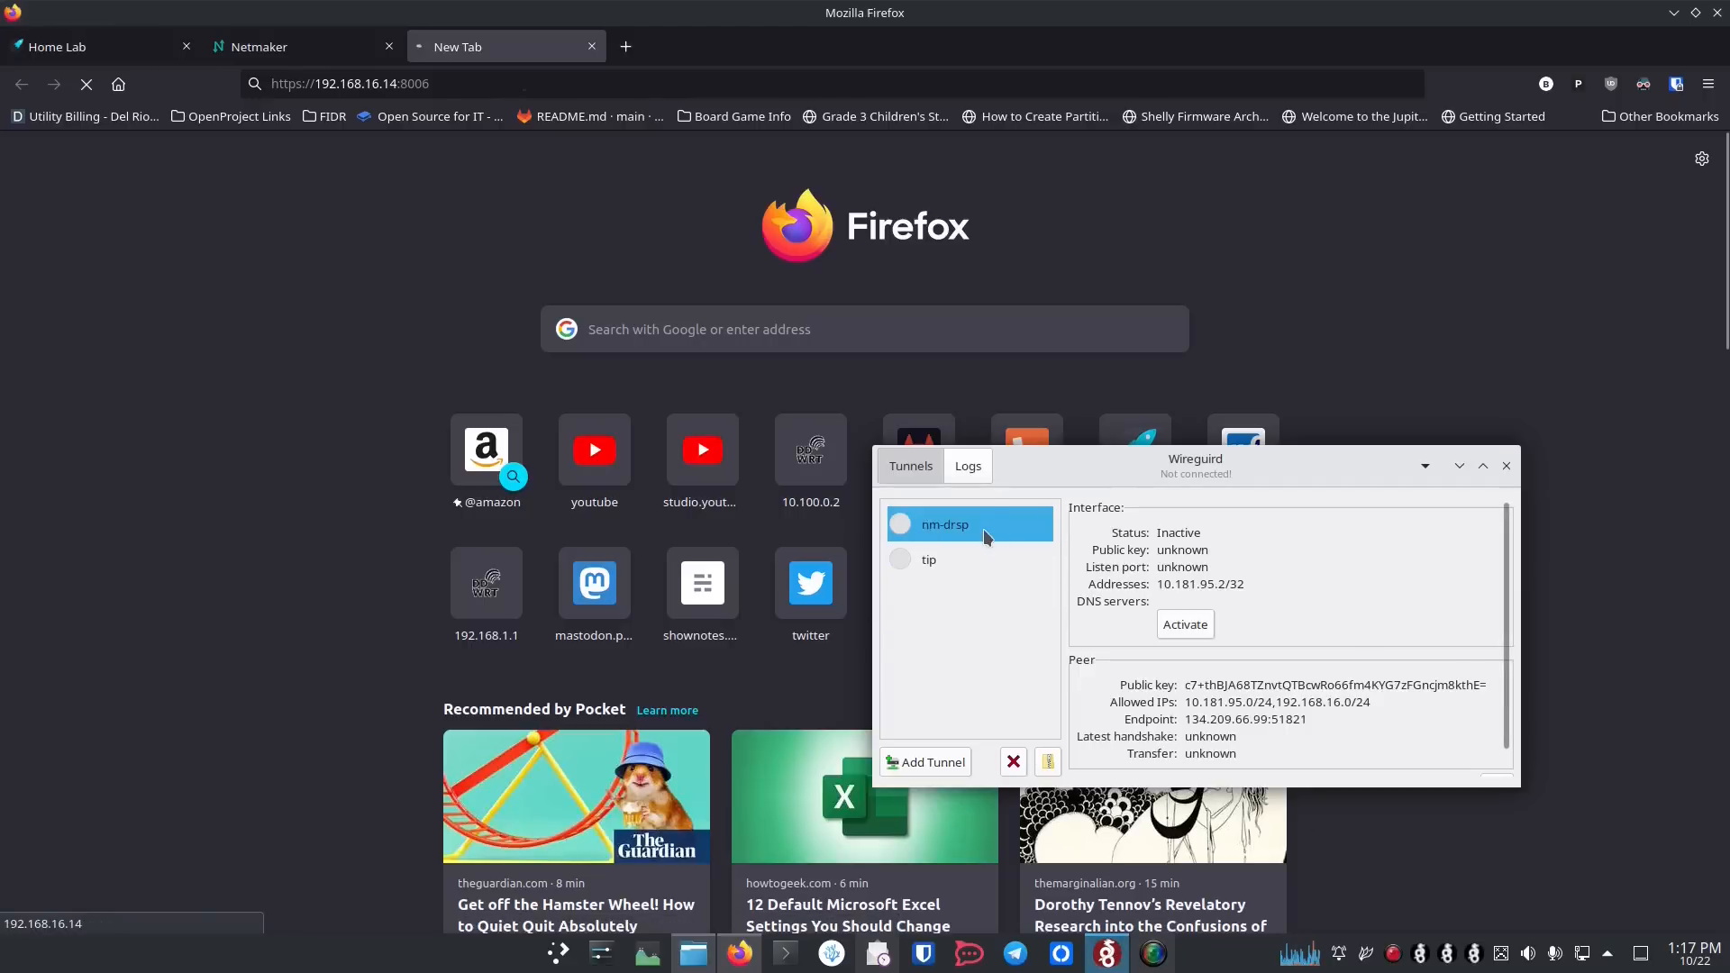
{"action": "left_click", "coordinate": [1186, 625]}
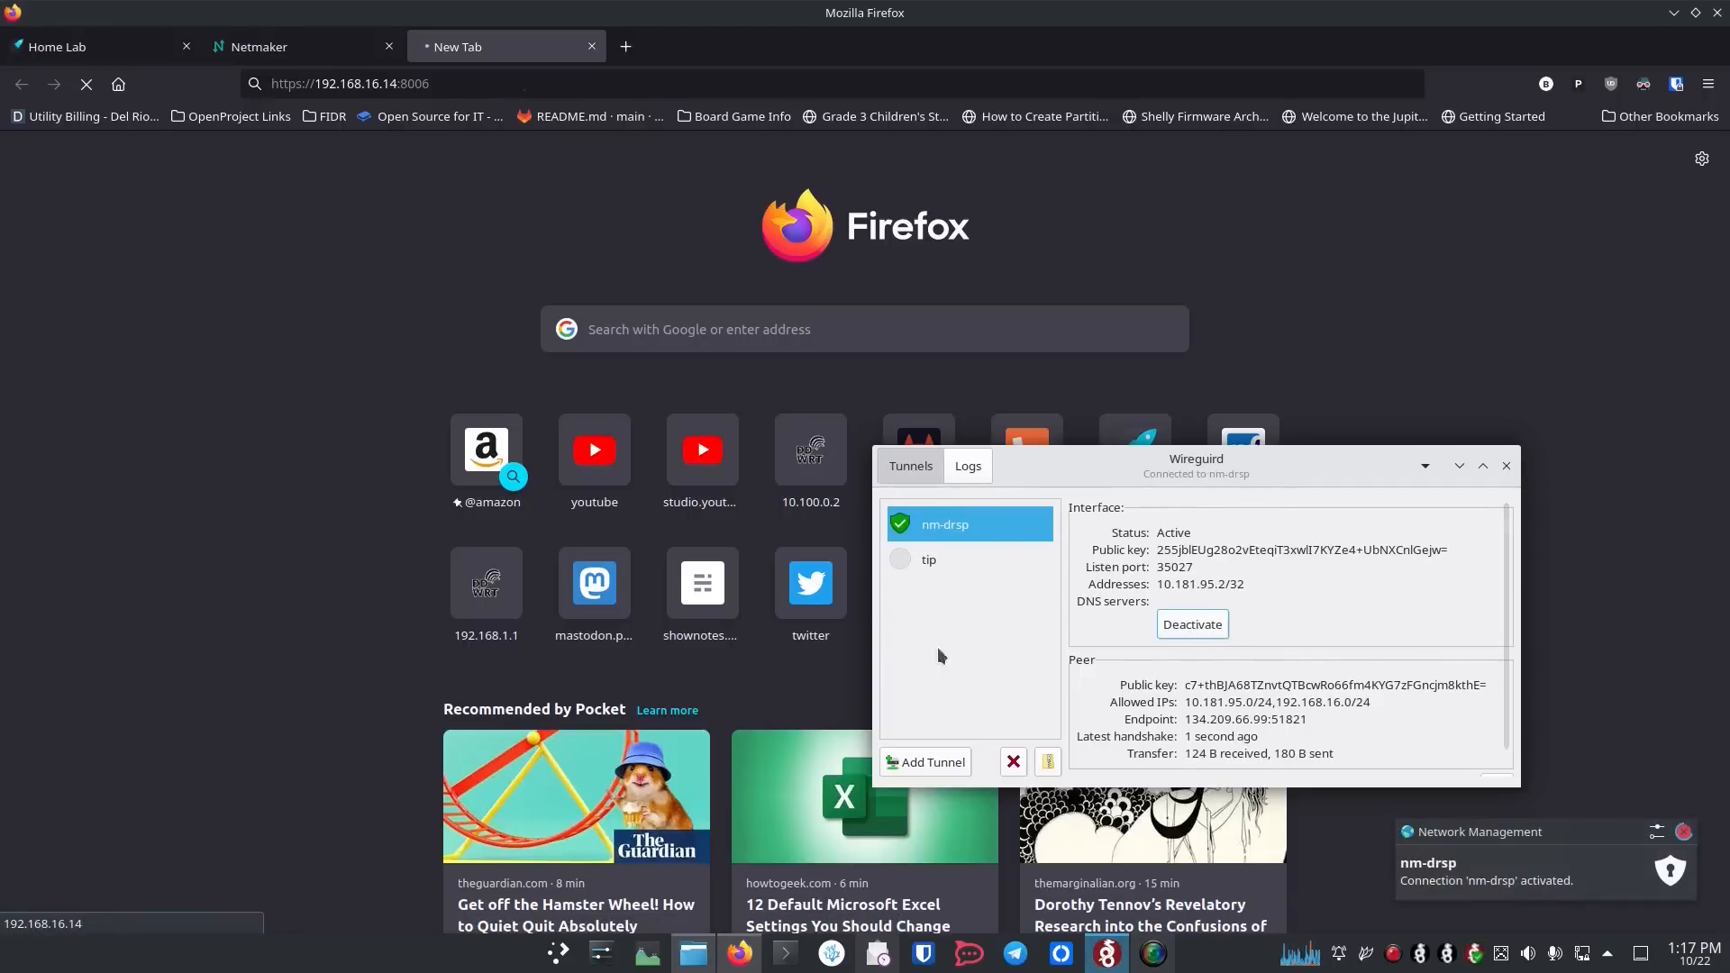
{"action": "left_click", "coordinate": [440, 200]}
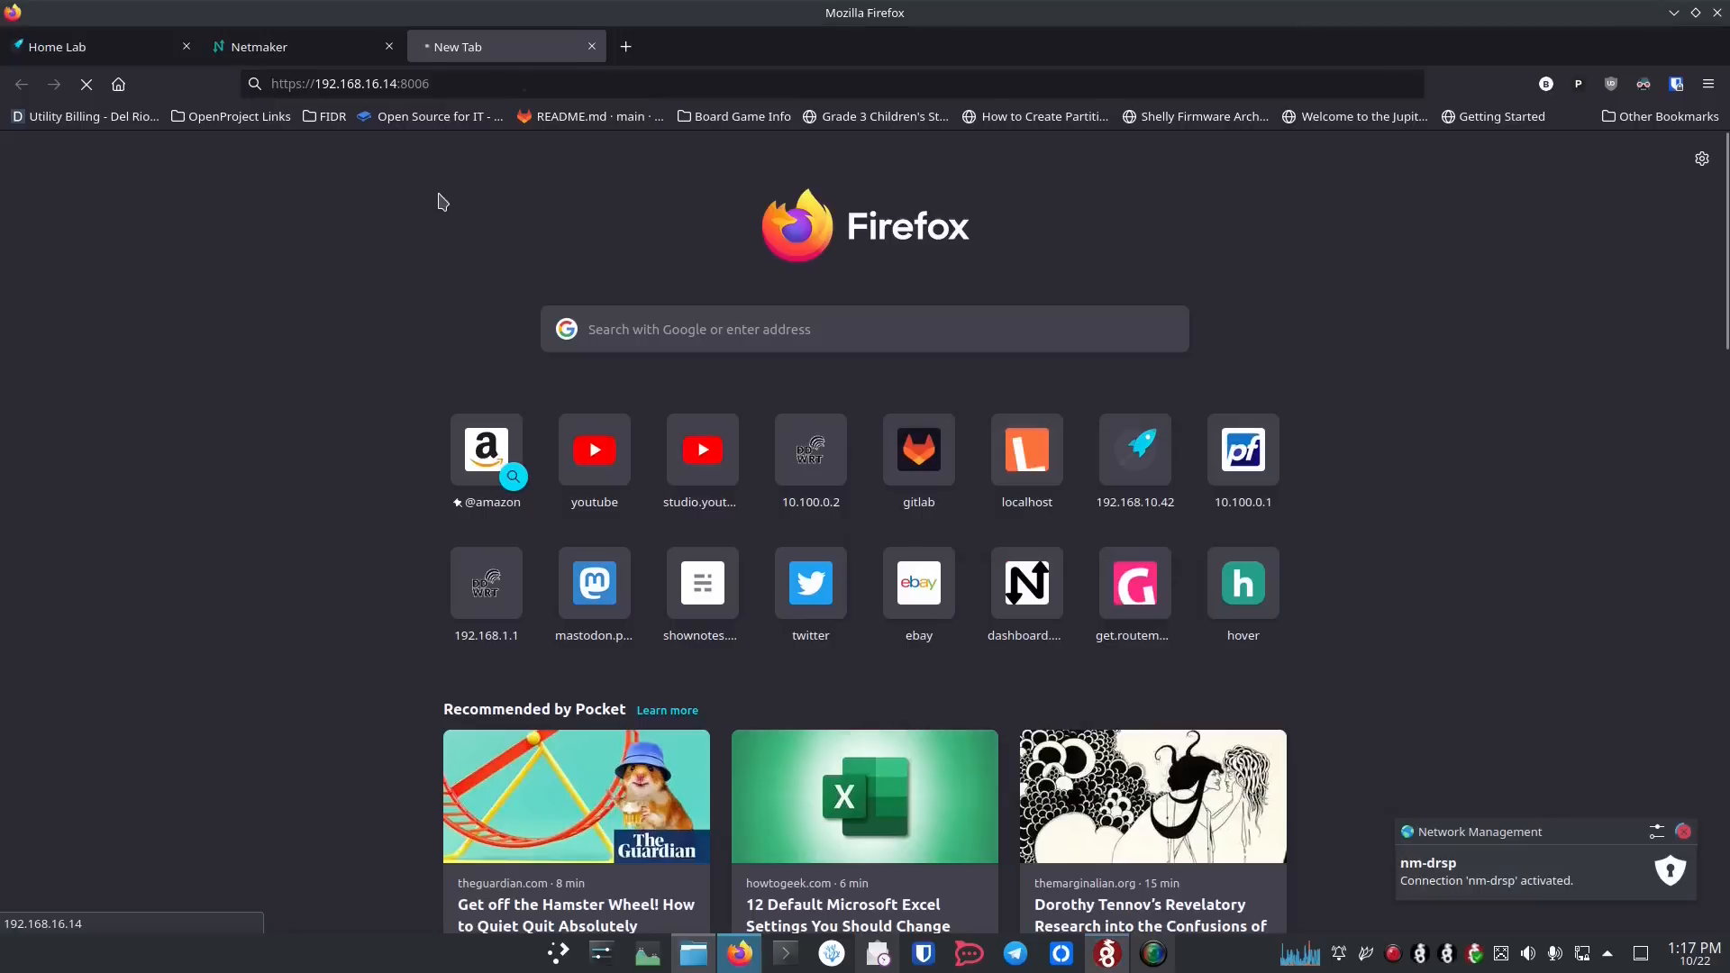
{"action": "left_click", "coordinate": [531, 83]}
{"action": "left_click", "coordinate": [531, 83]}
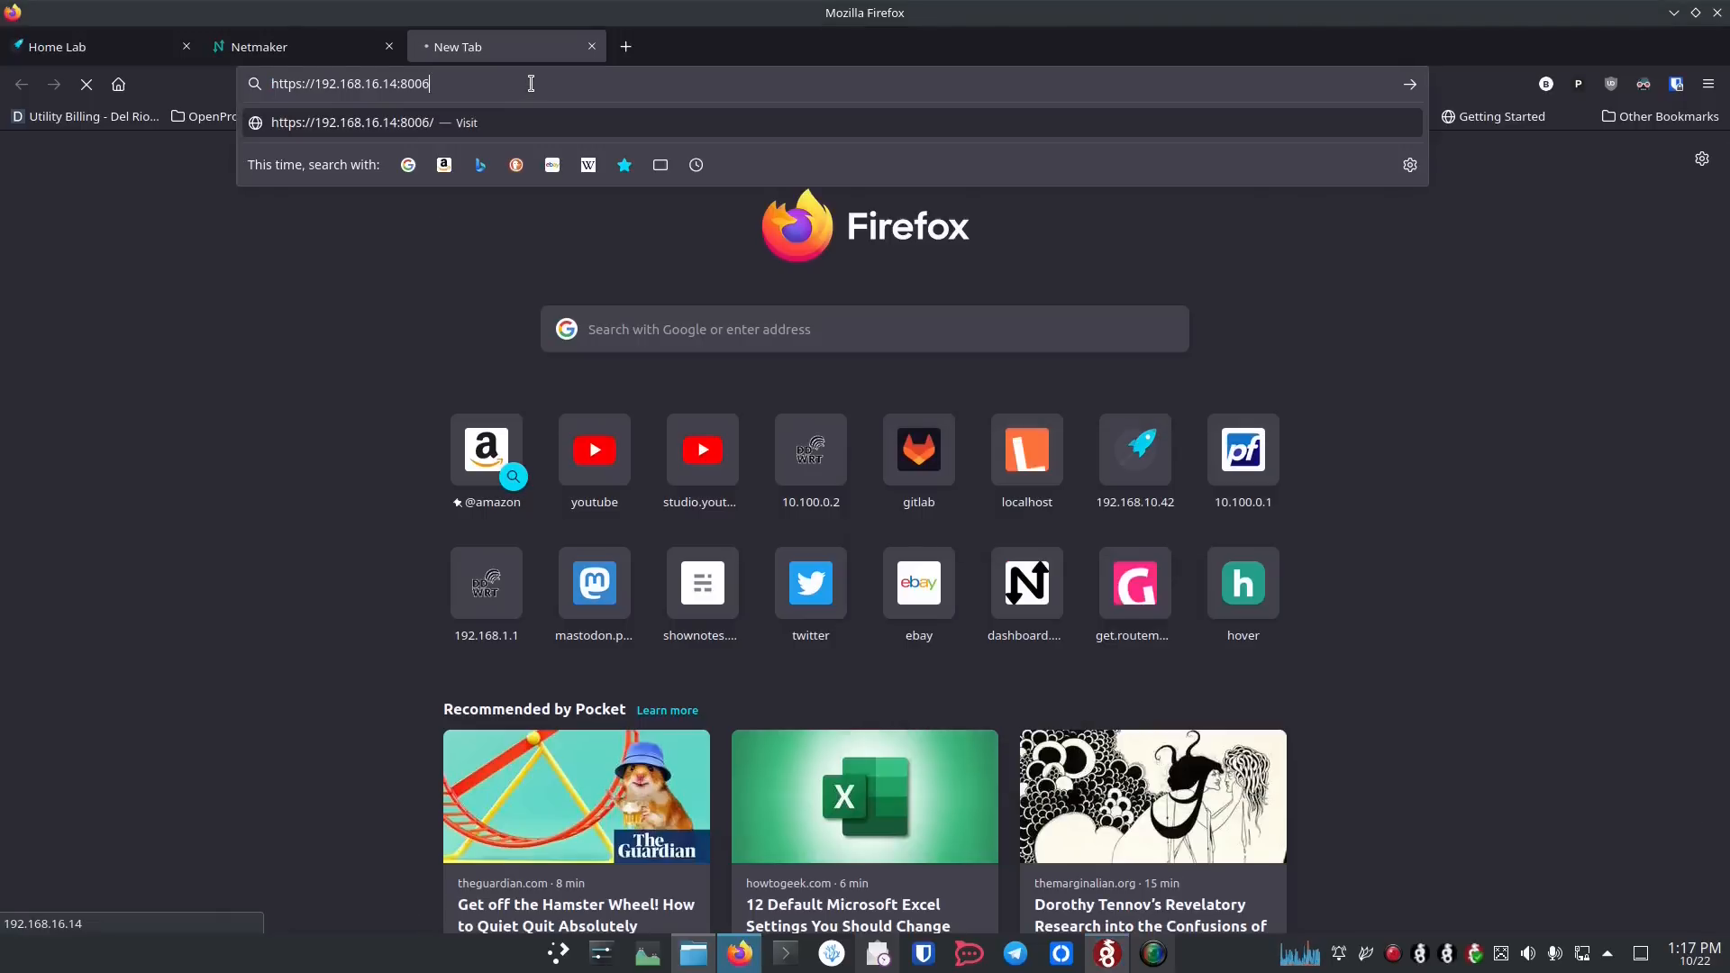
{"action": "key", "text": "Return"}
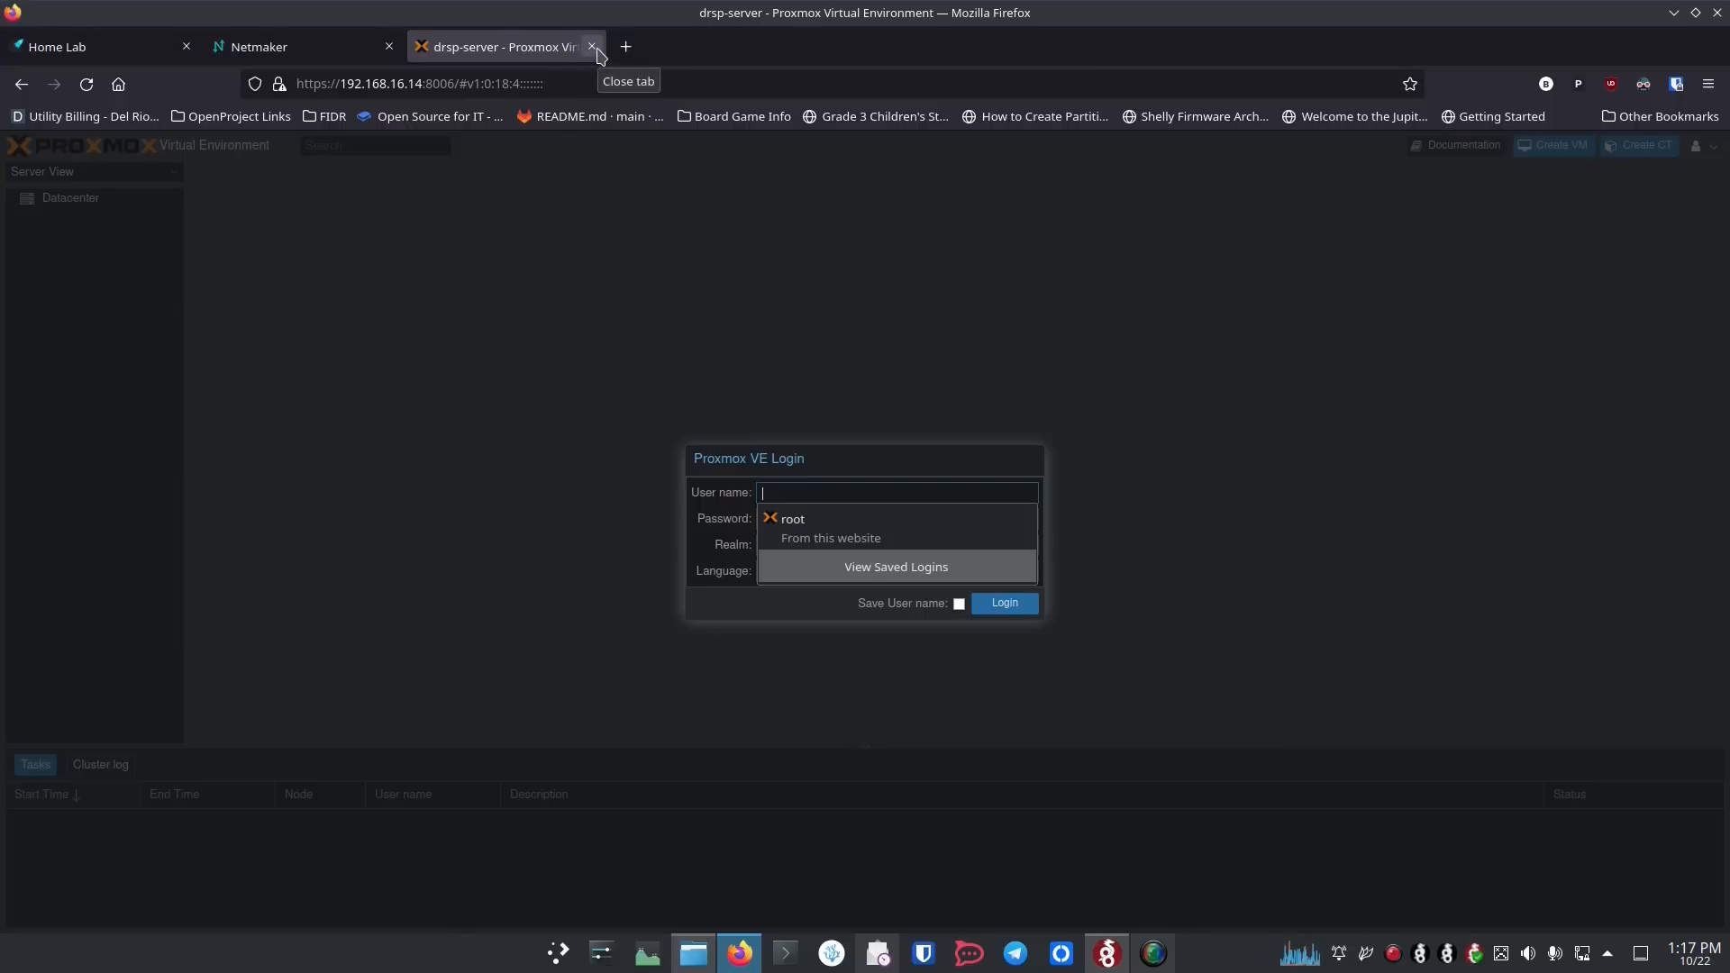
{"action": "left_click", "coordinate": [659, 320]}
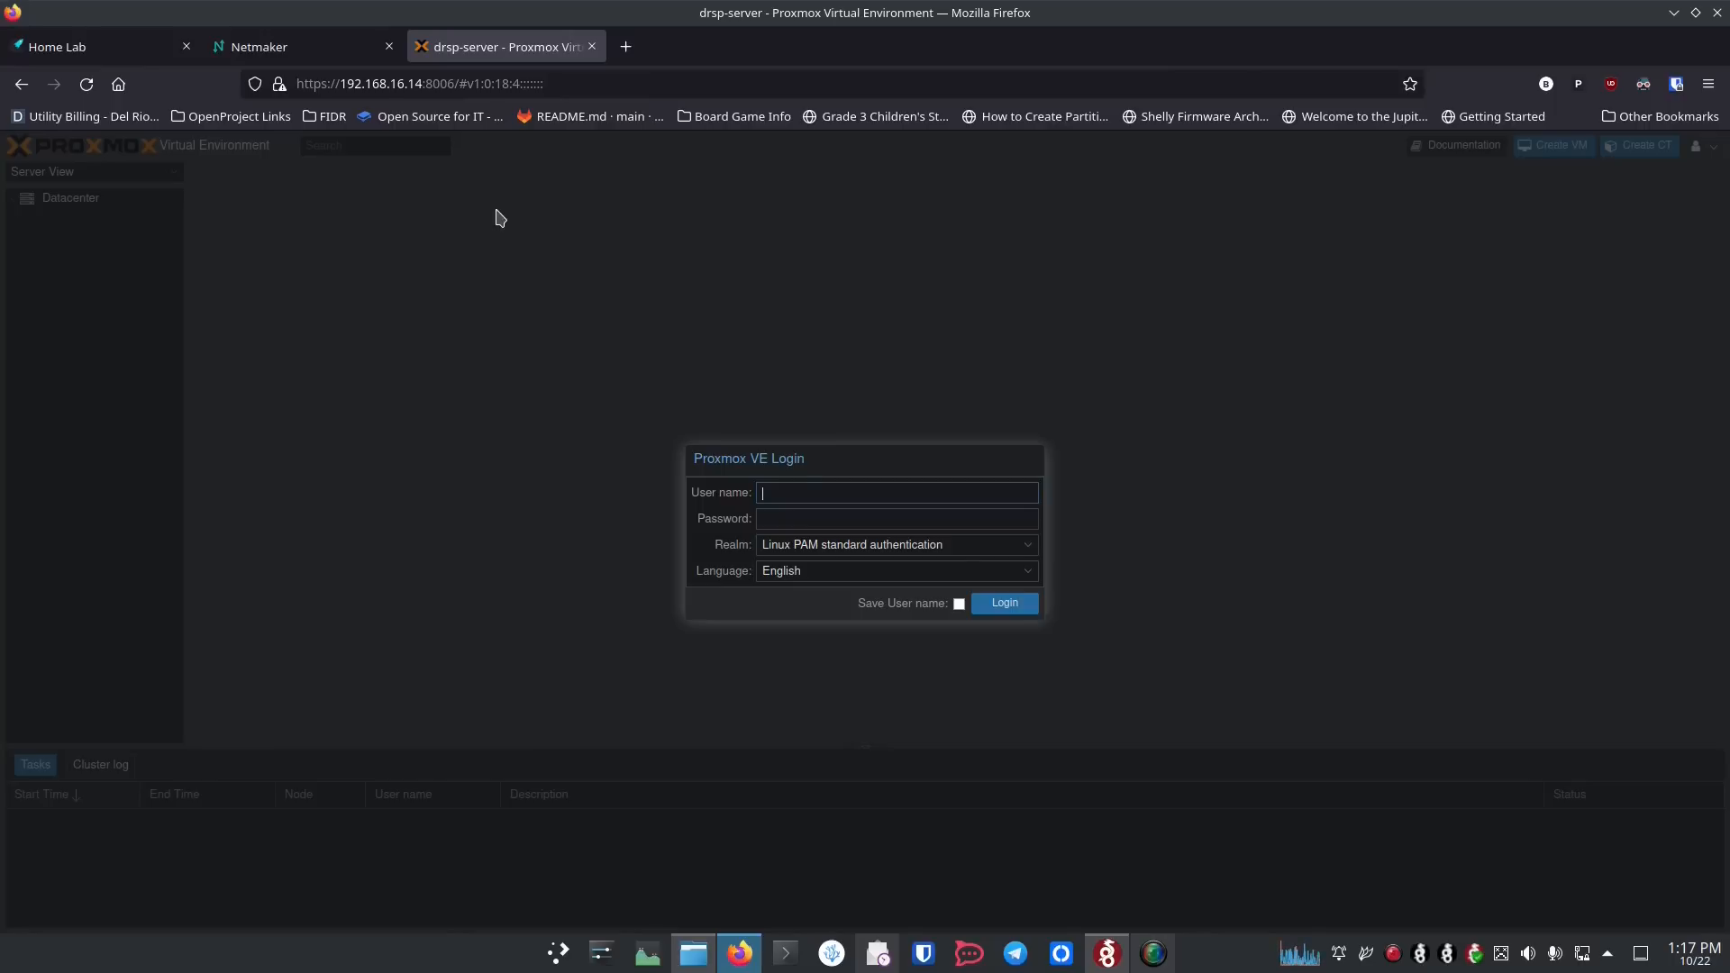
Step: Return to the Netmaker dashboard and open the form for creating a new user
{"action": "left_click", "coordinate": [327, 50]}
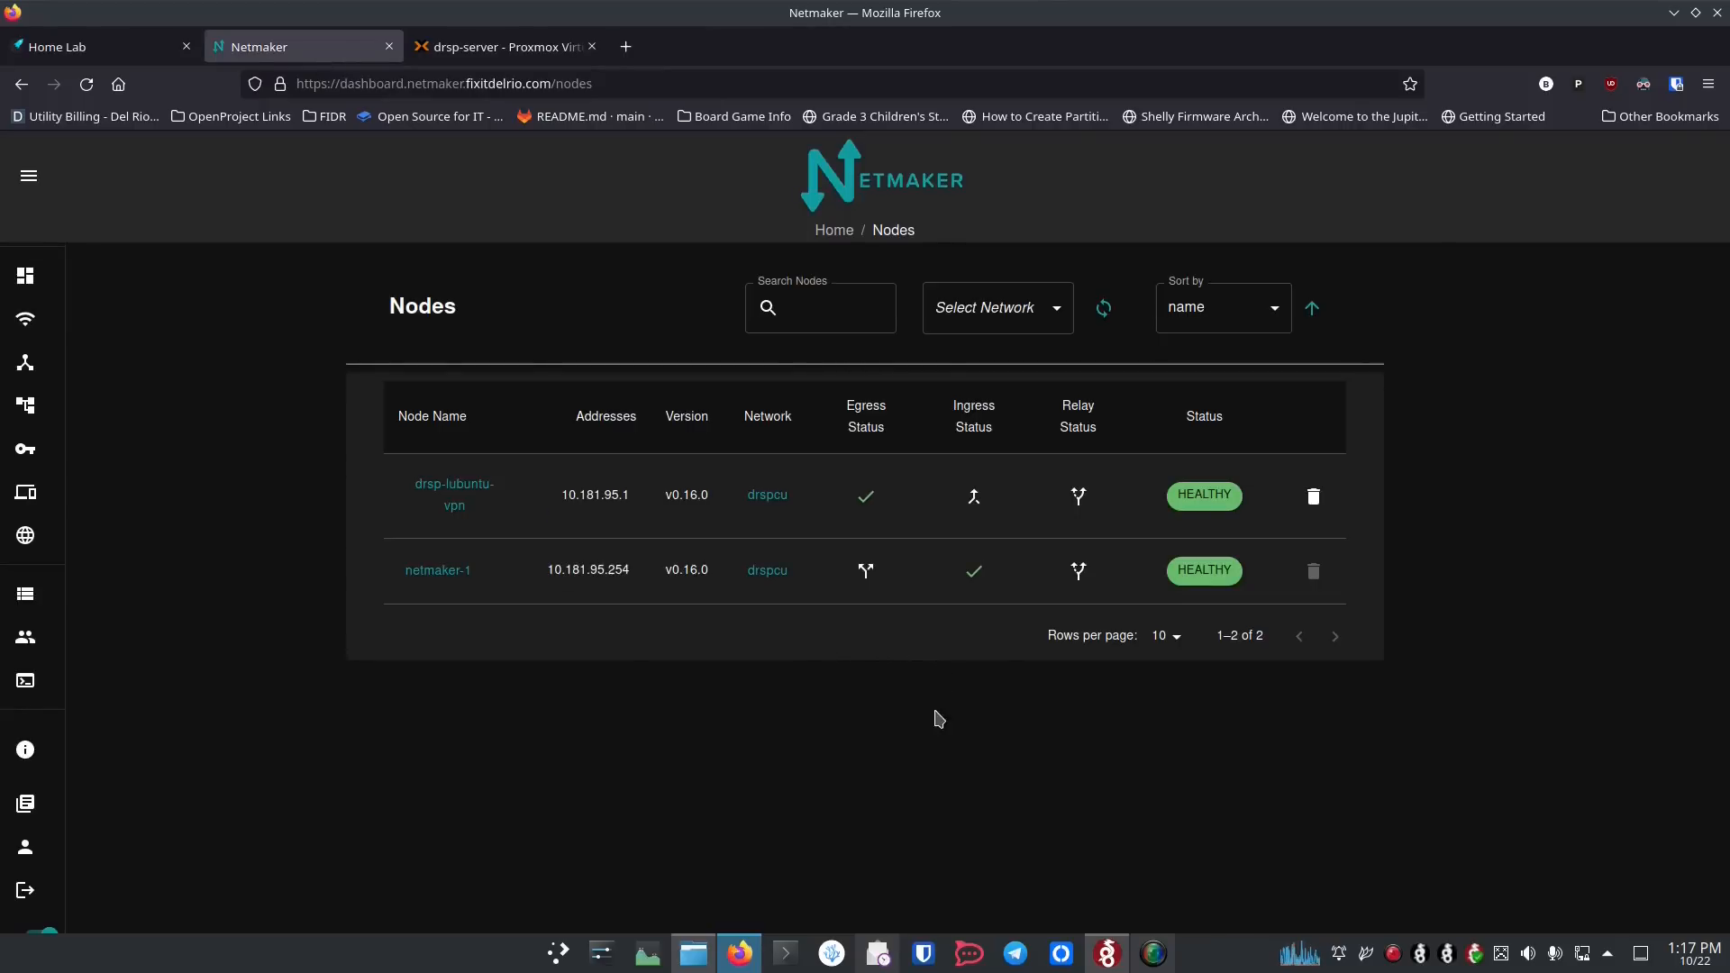
{"action": "left_click", "coordinate": [975, 574]}
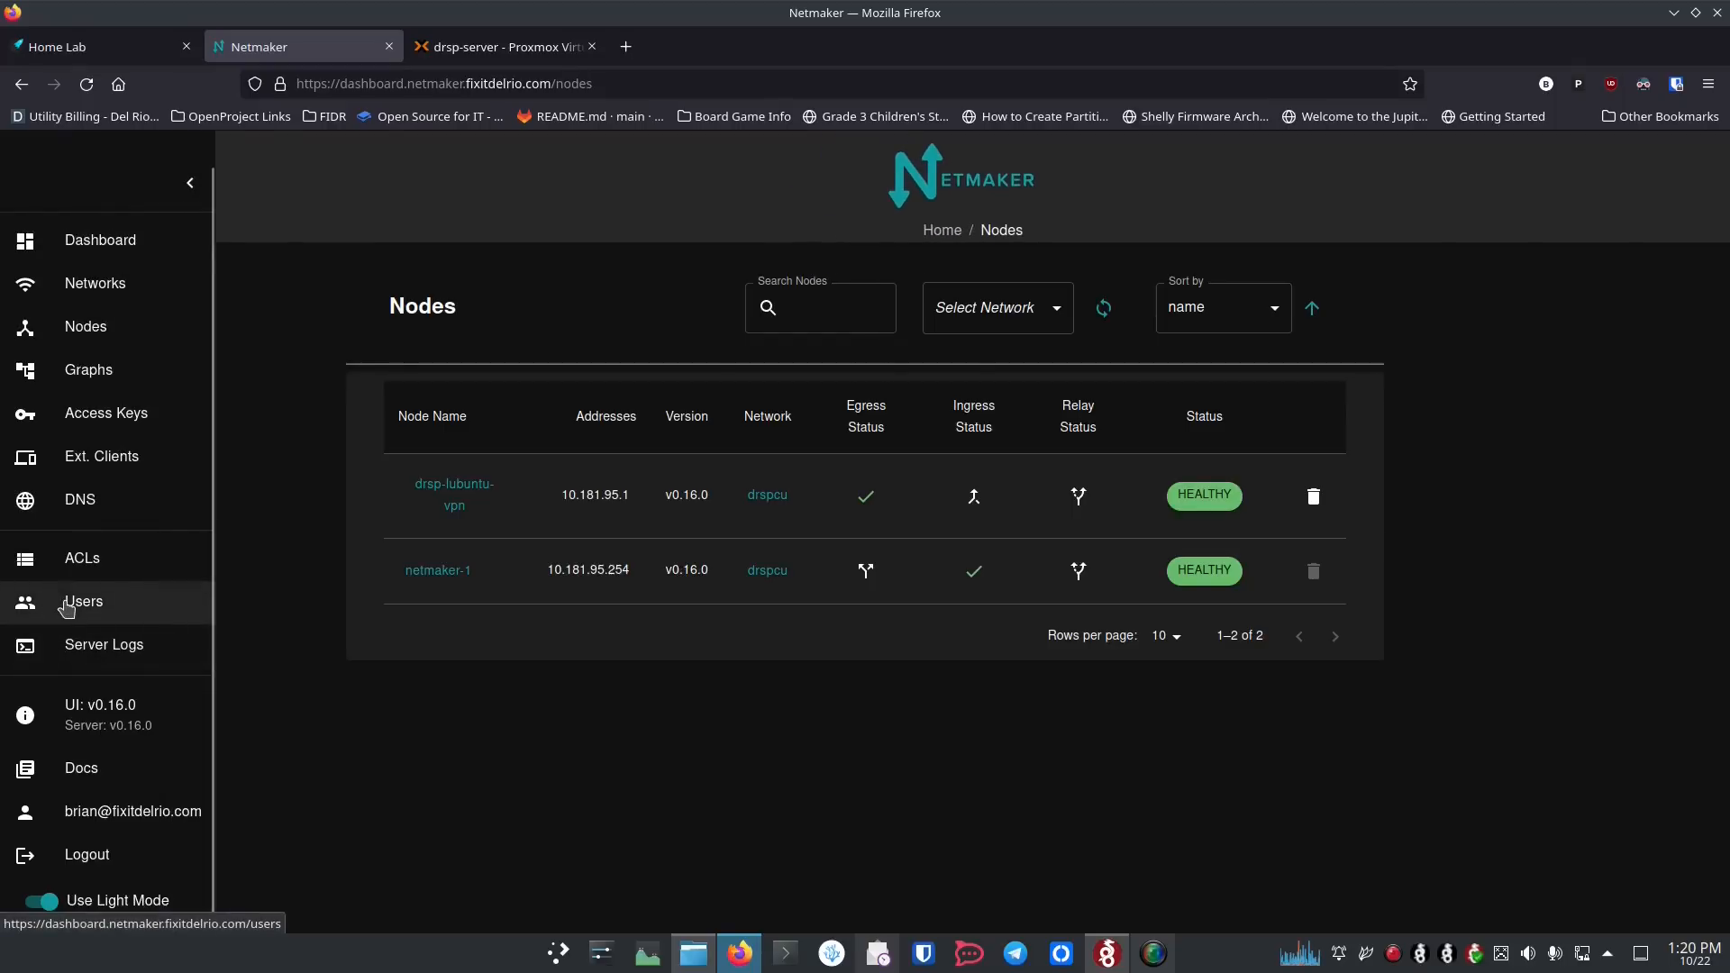
{"action": "left_click", "coordinate": [27, 604]}
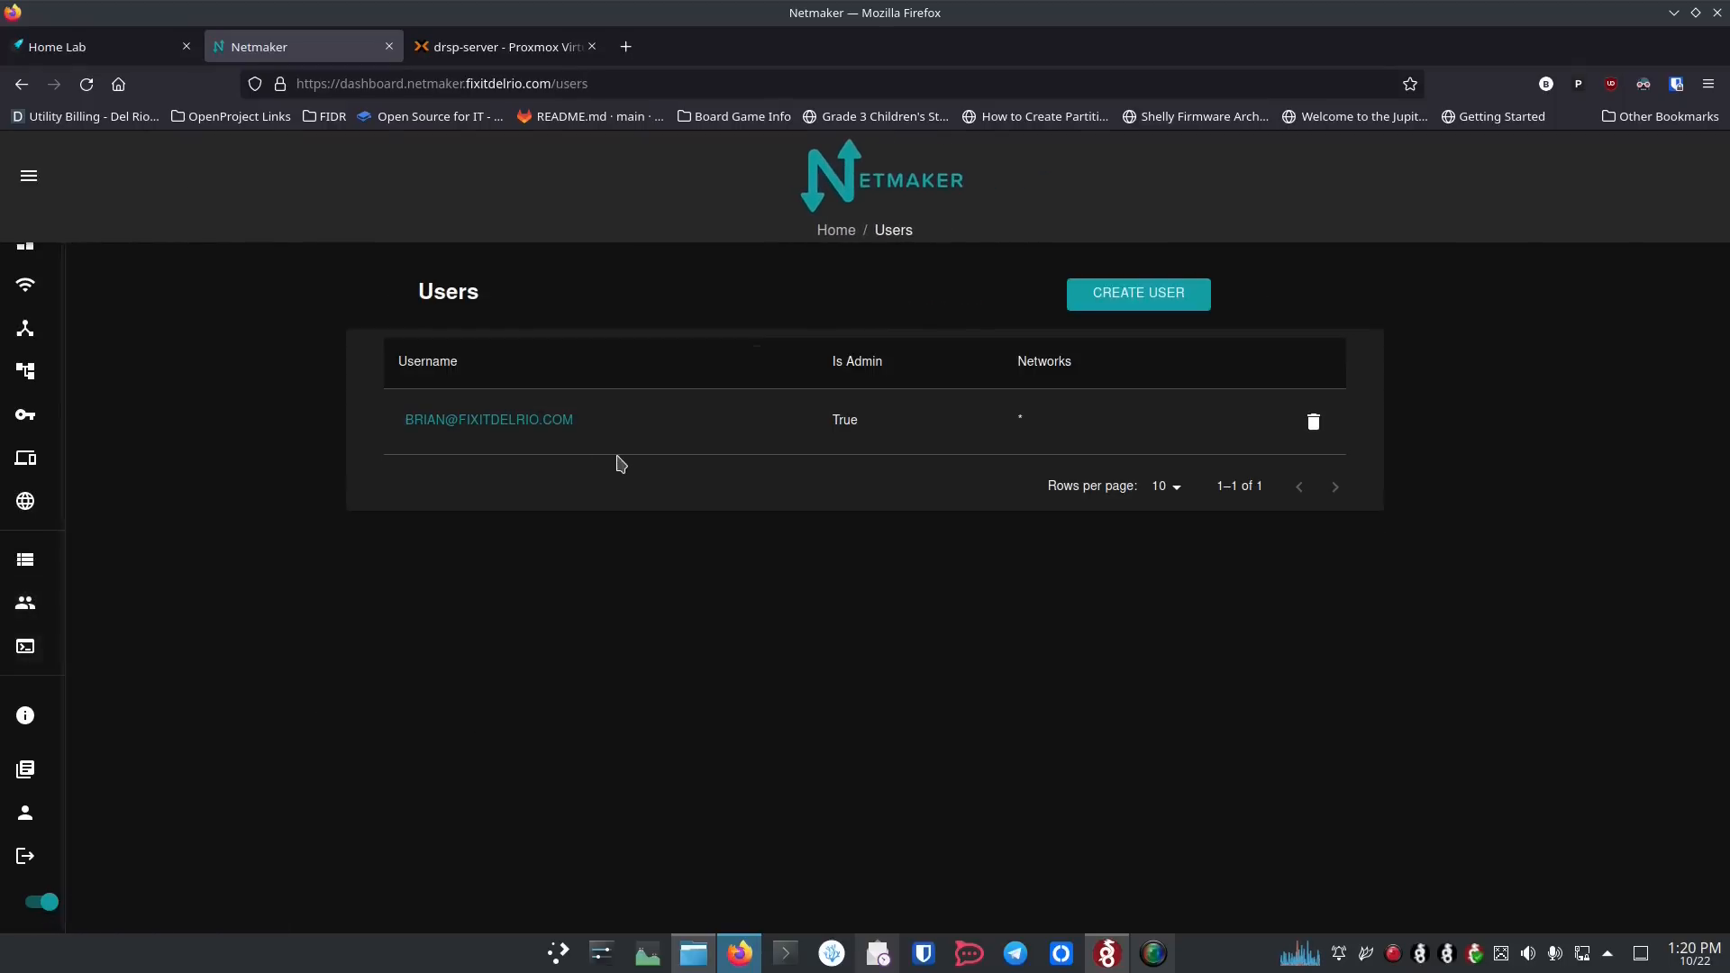
{"action": "left_click", "coordinate": [1109, 297]}
{"action": "left_click", "coordinate": [540, 364]}
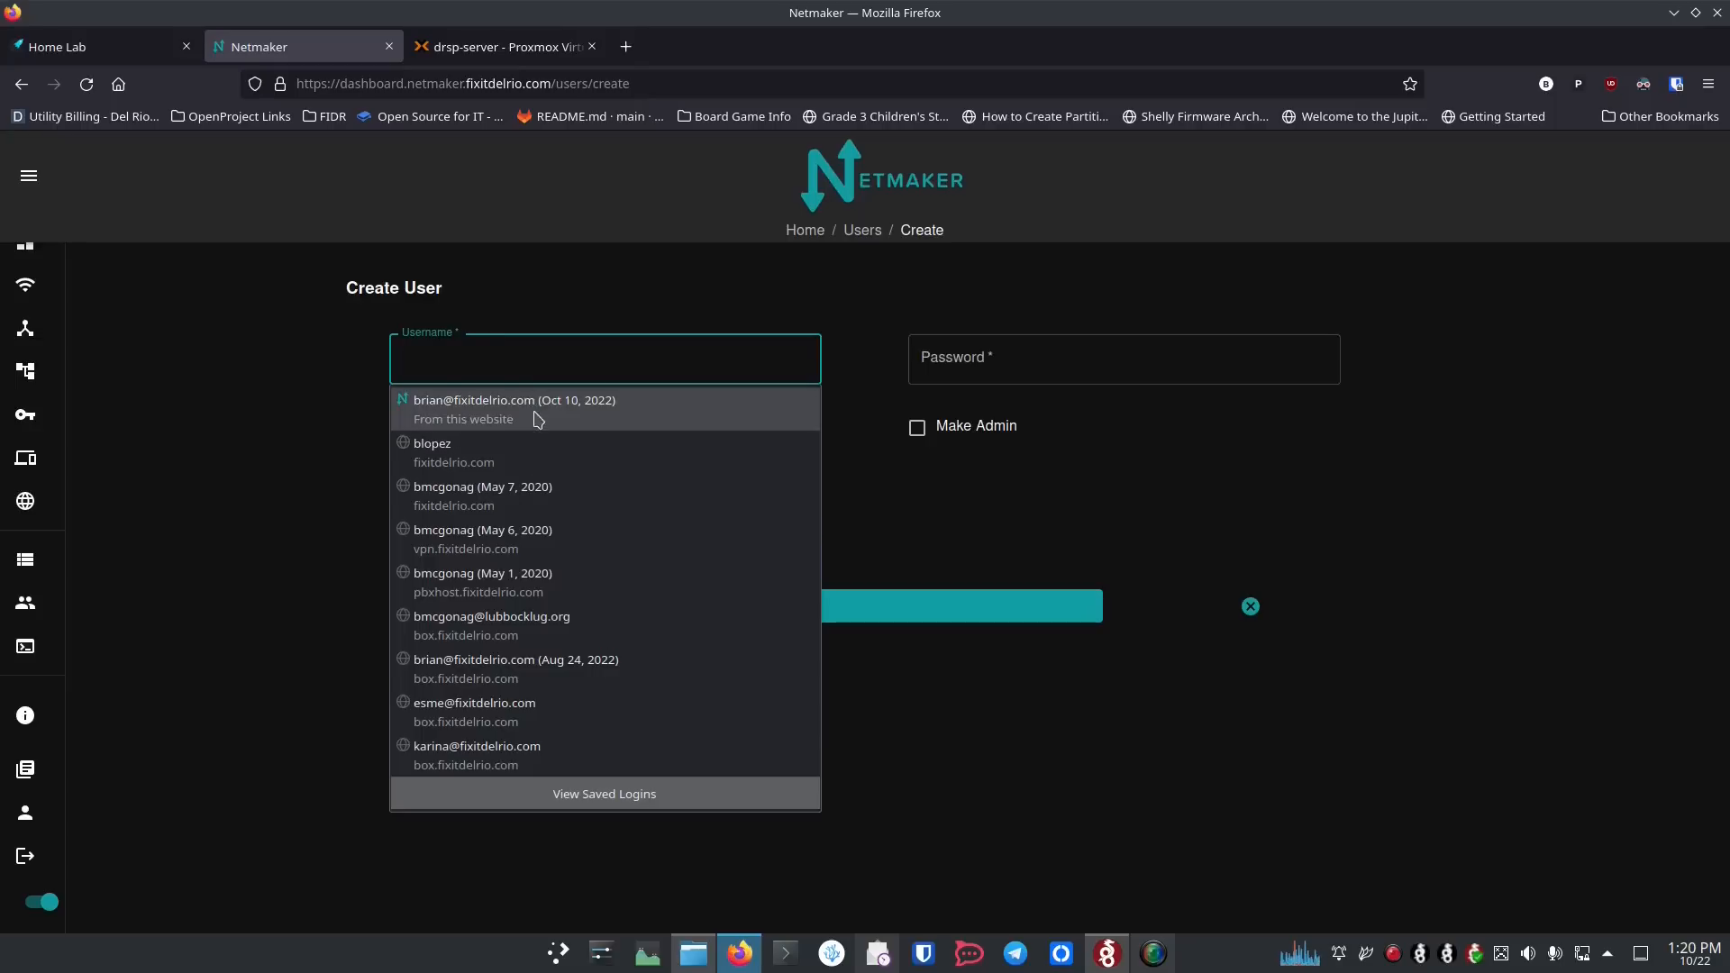
{"action": "left_click", "coordinate": [541, 359]}
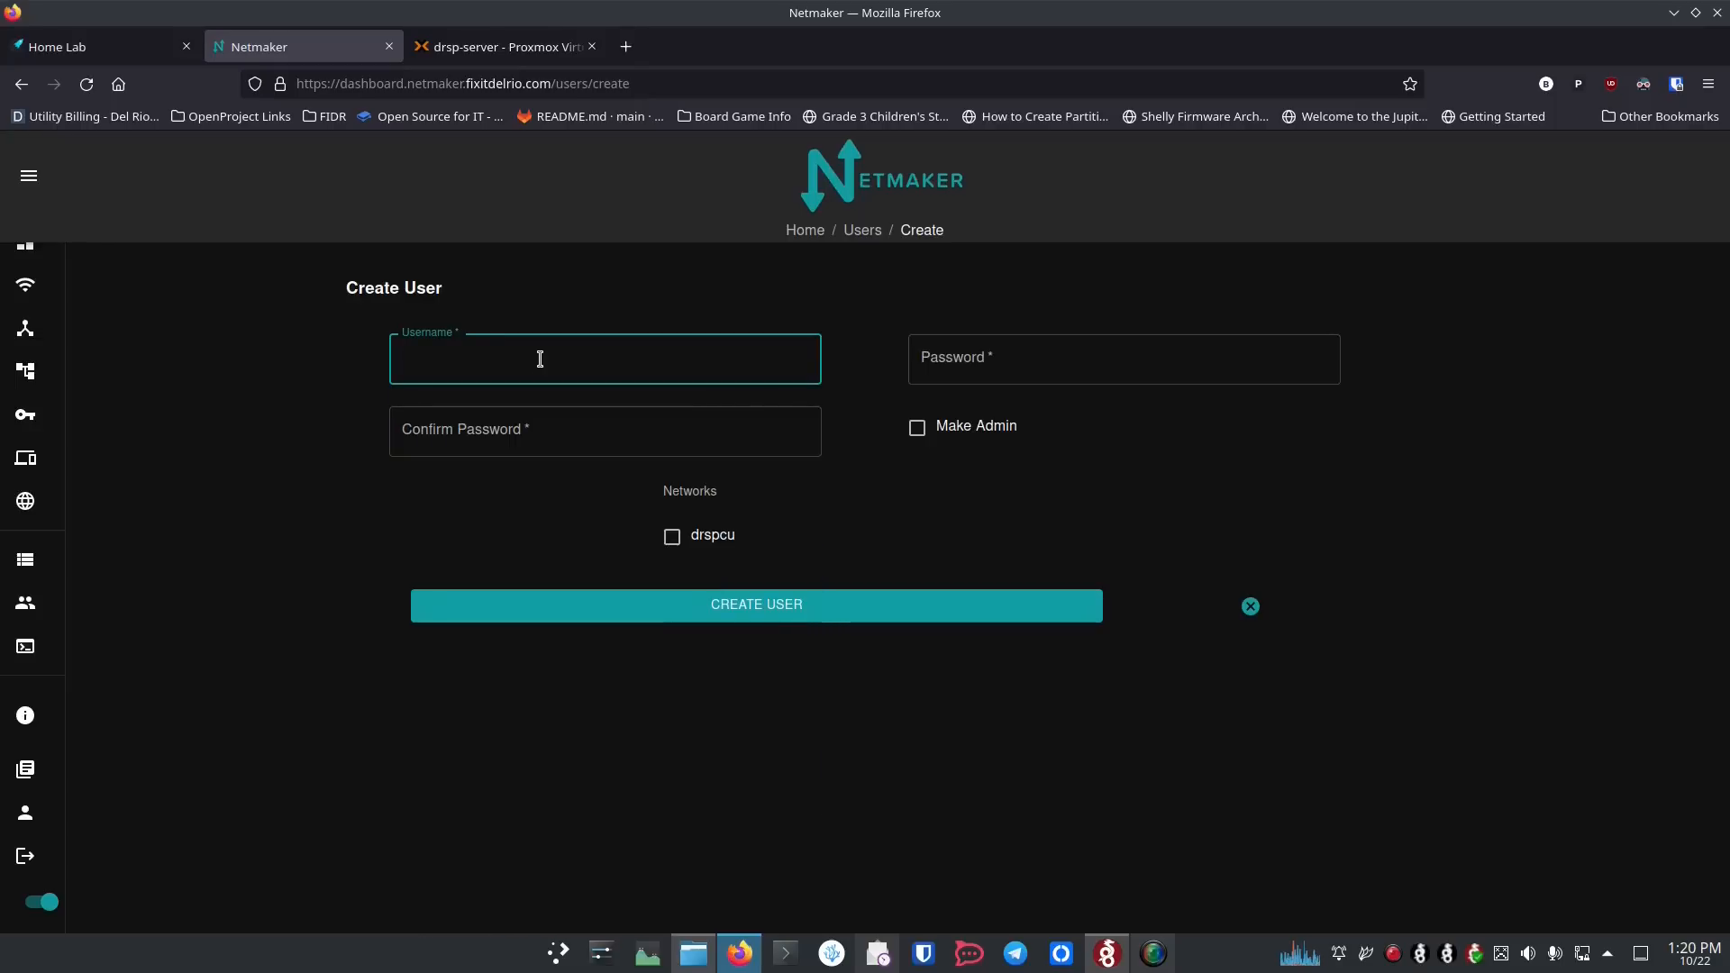
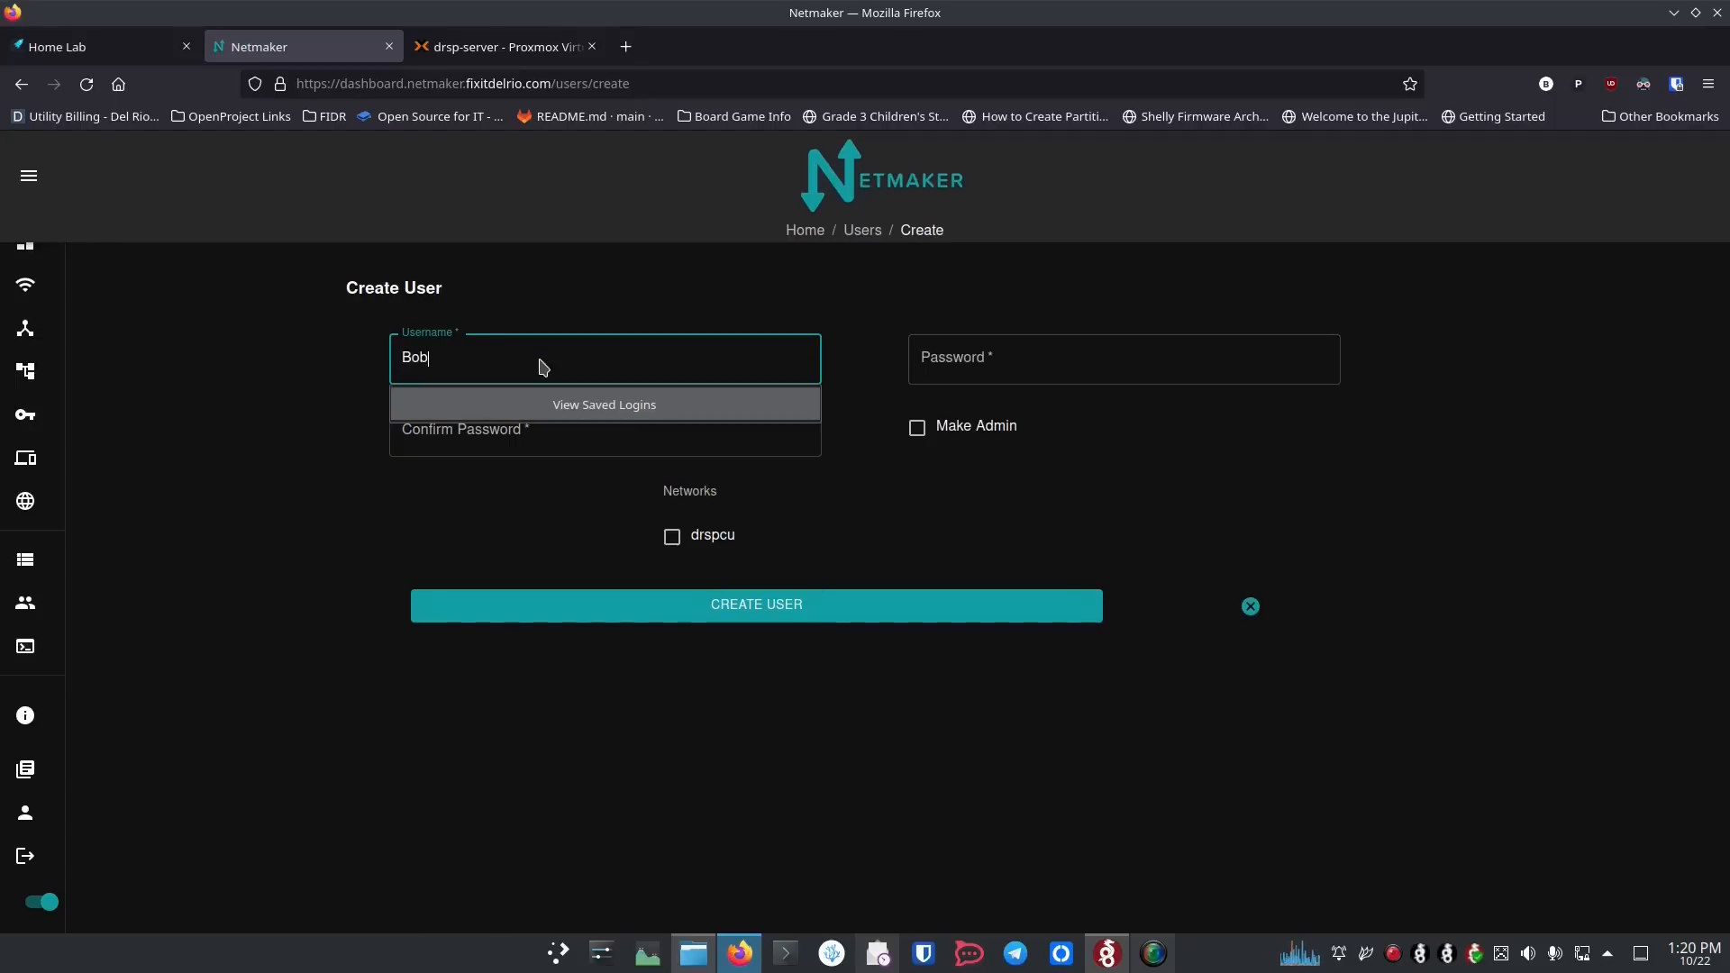
Step: Fill in the new user's e-mail as username, plus the password and its confirmation
{"action": "key", "text": "Tab"}
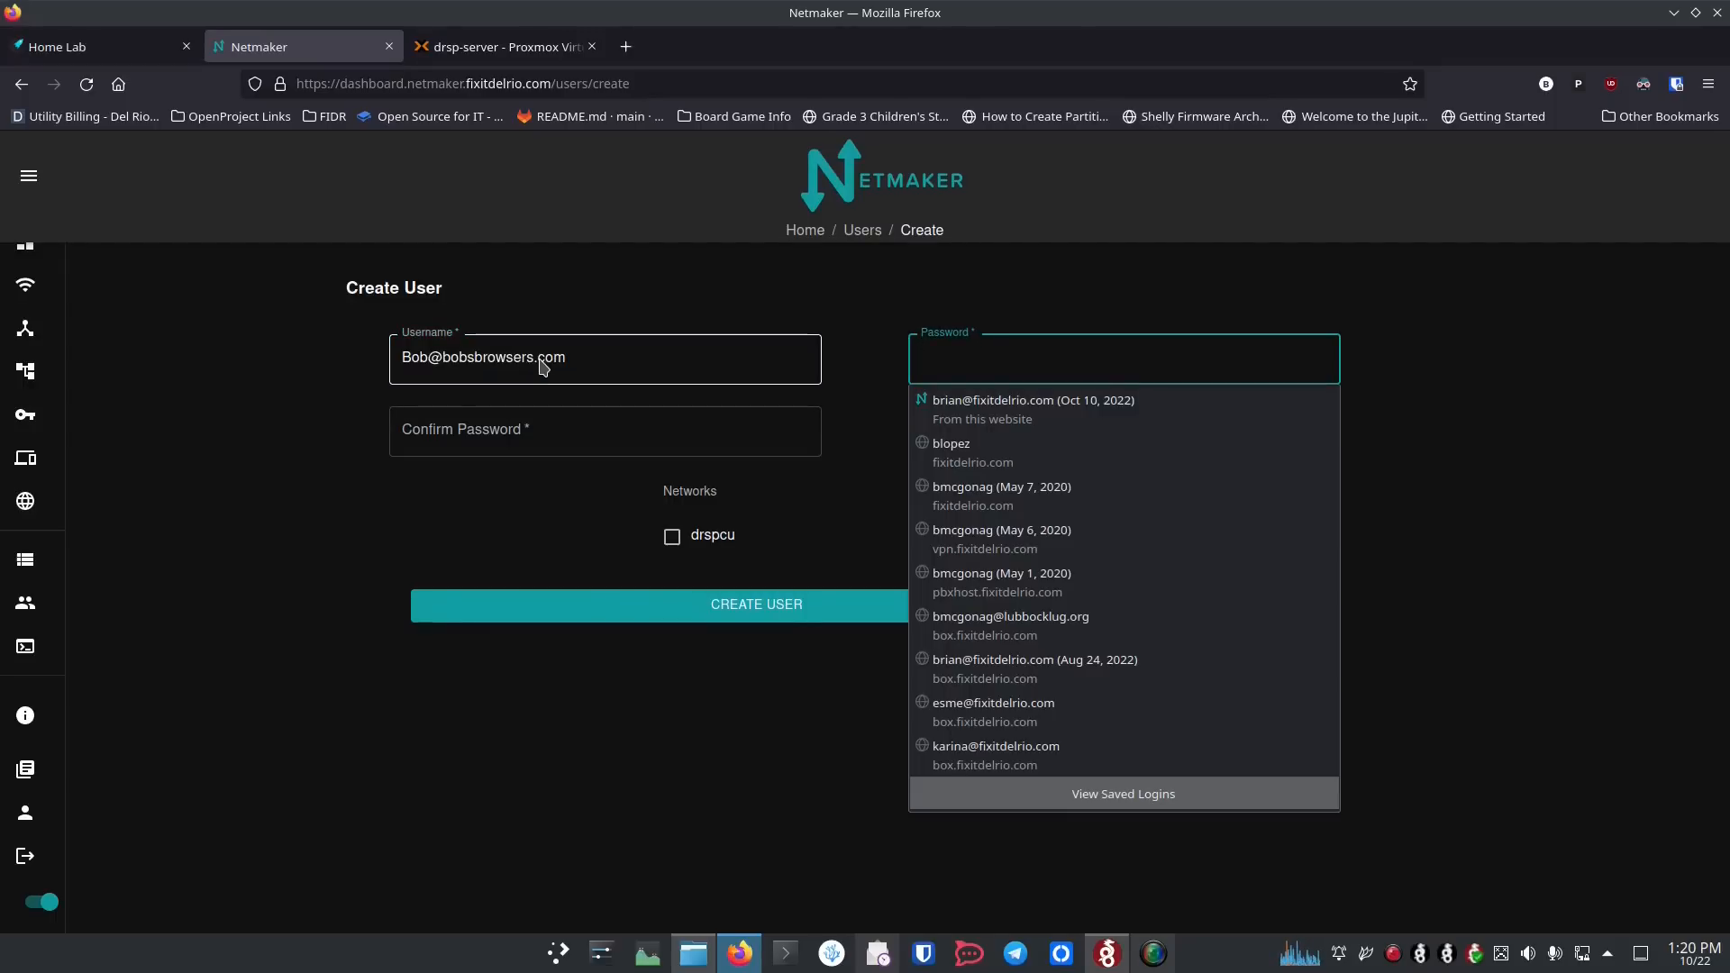
{"action": "type", "text": "••••"}
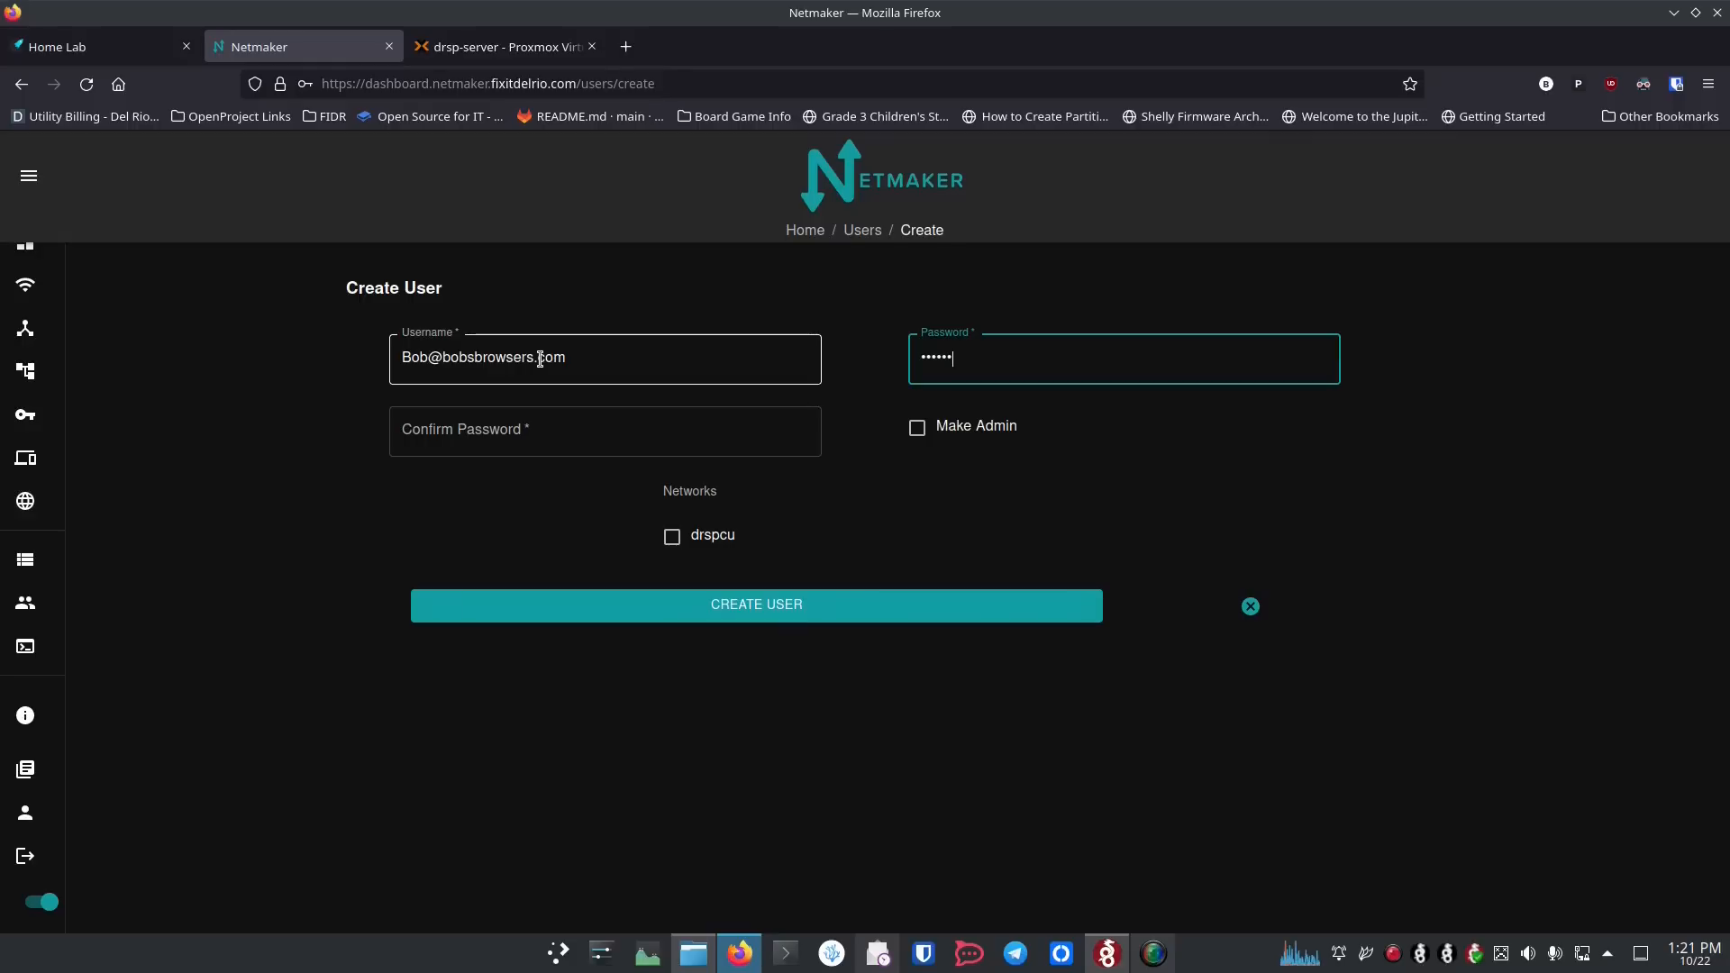
{"action": "key", "text": "Tab"}
{"action": "type", "text": "••"}
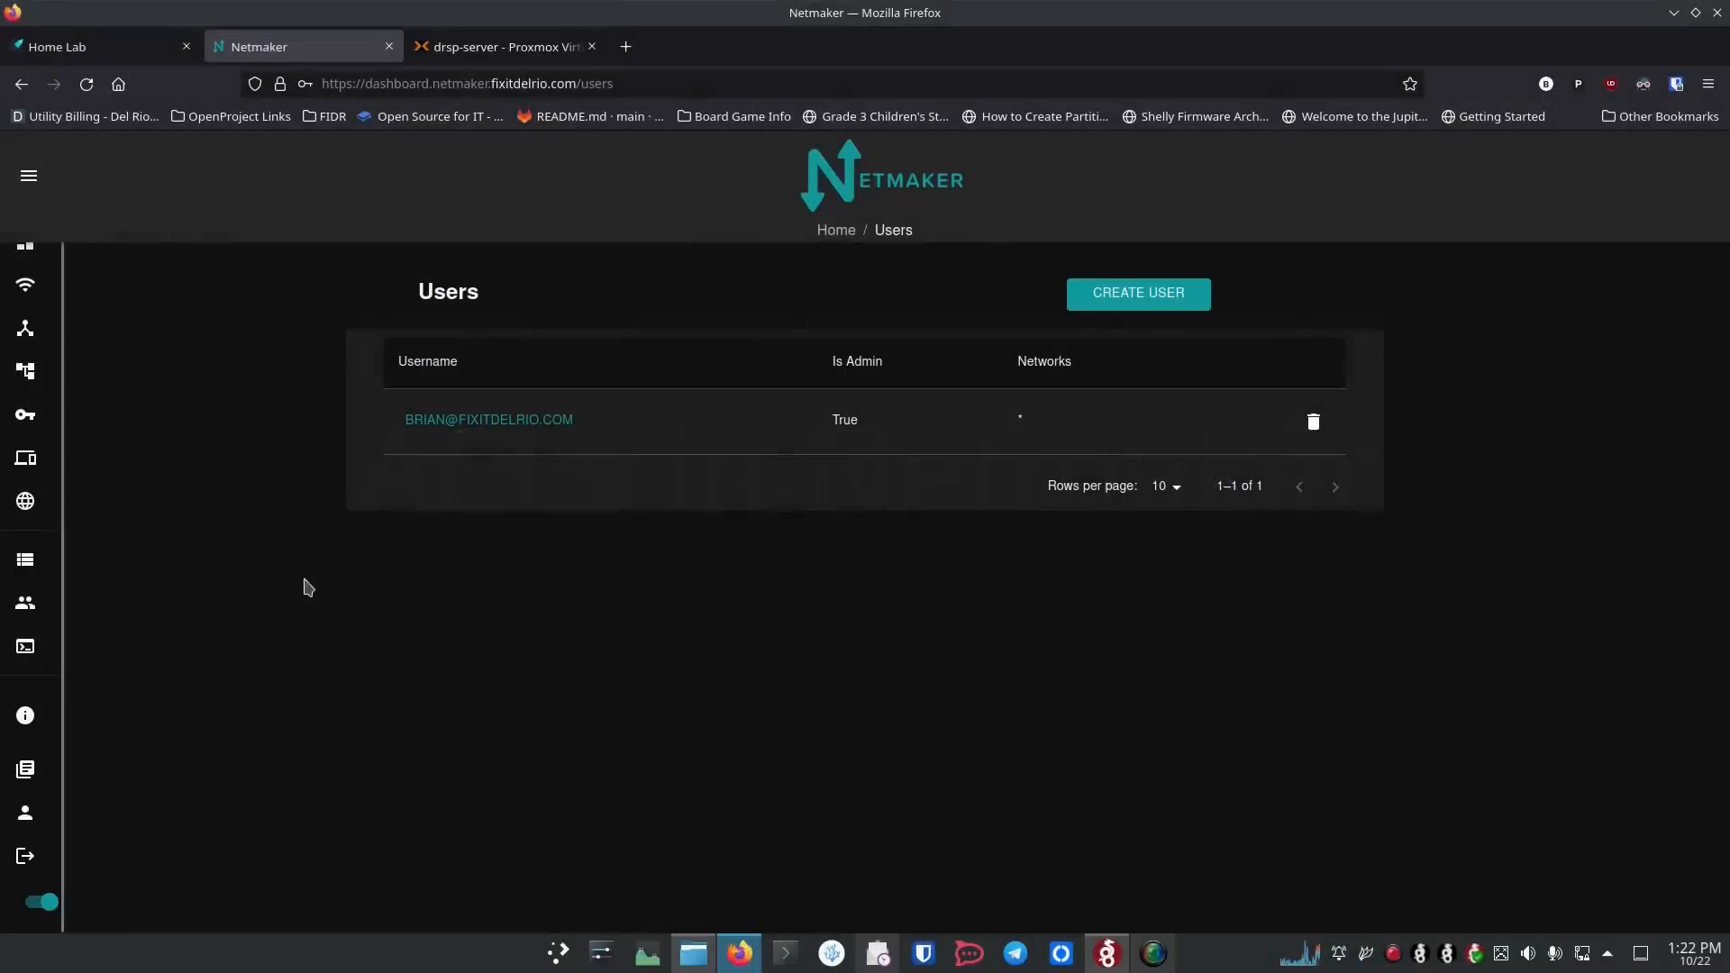
Step: Open the node ACLs for the drspcu network
{"action": "left_click", "coordinate": [83, 556]}
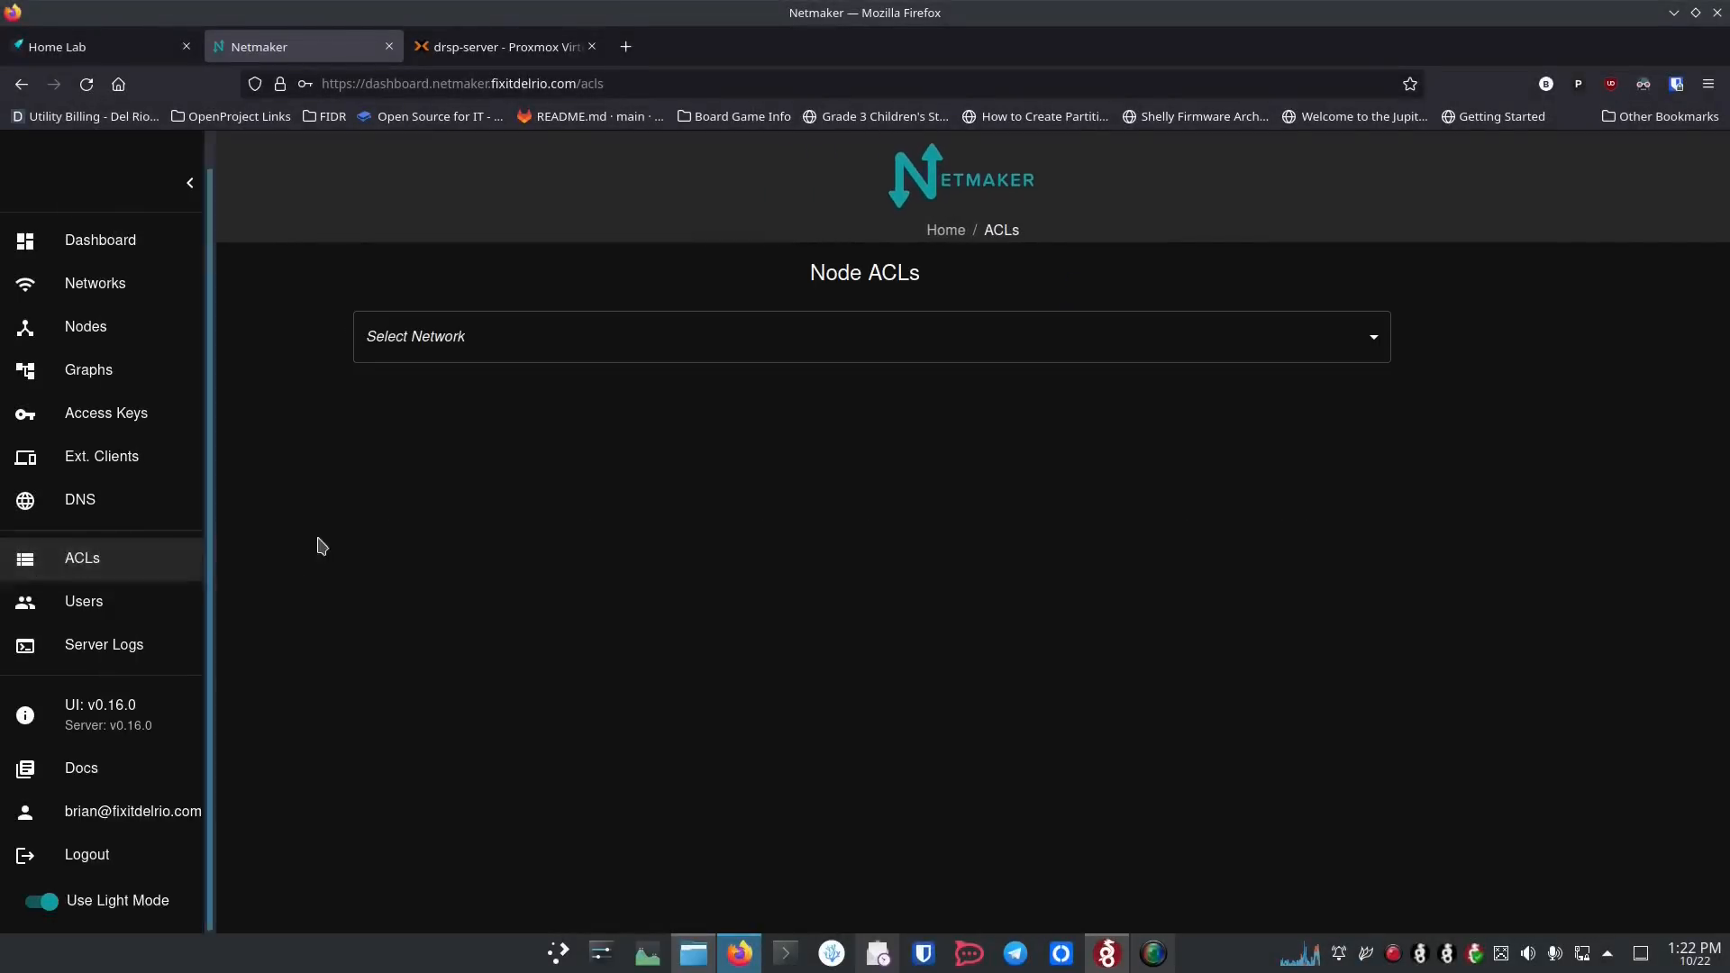
{"action": "left_click", "coordinate": [529, 342]}
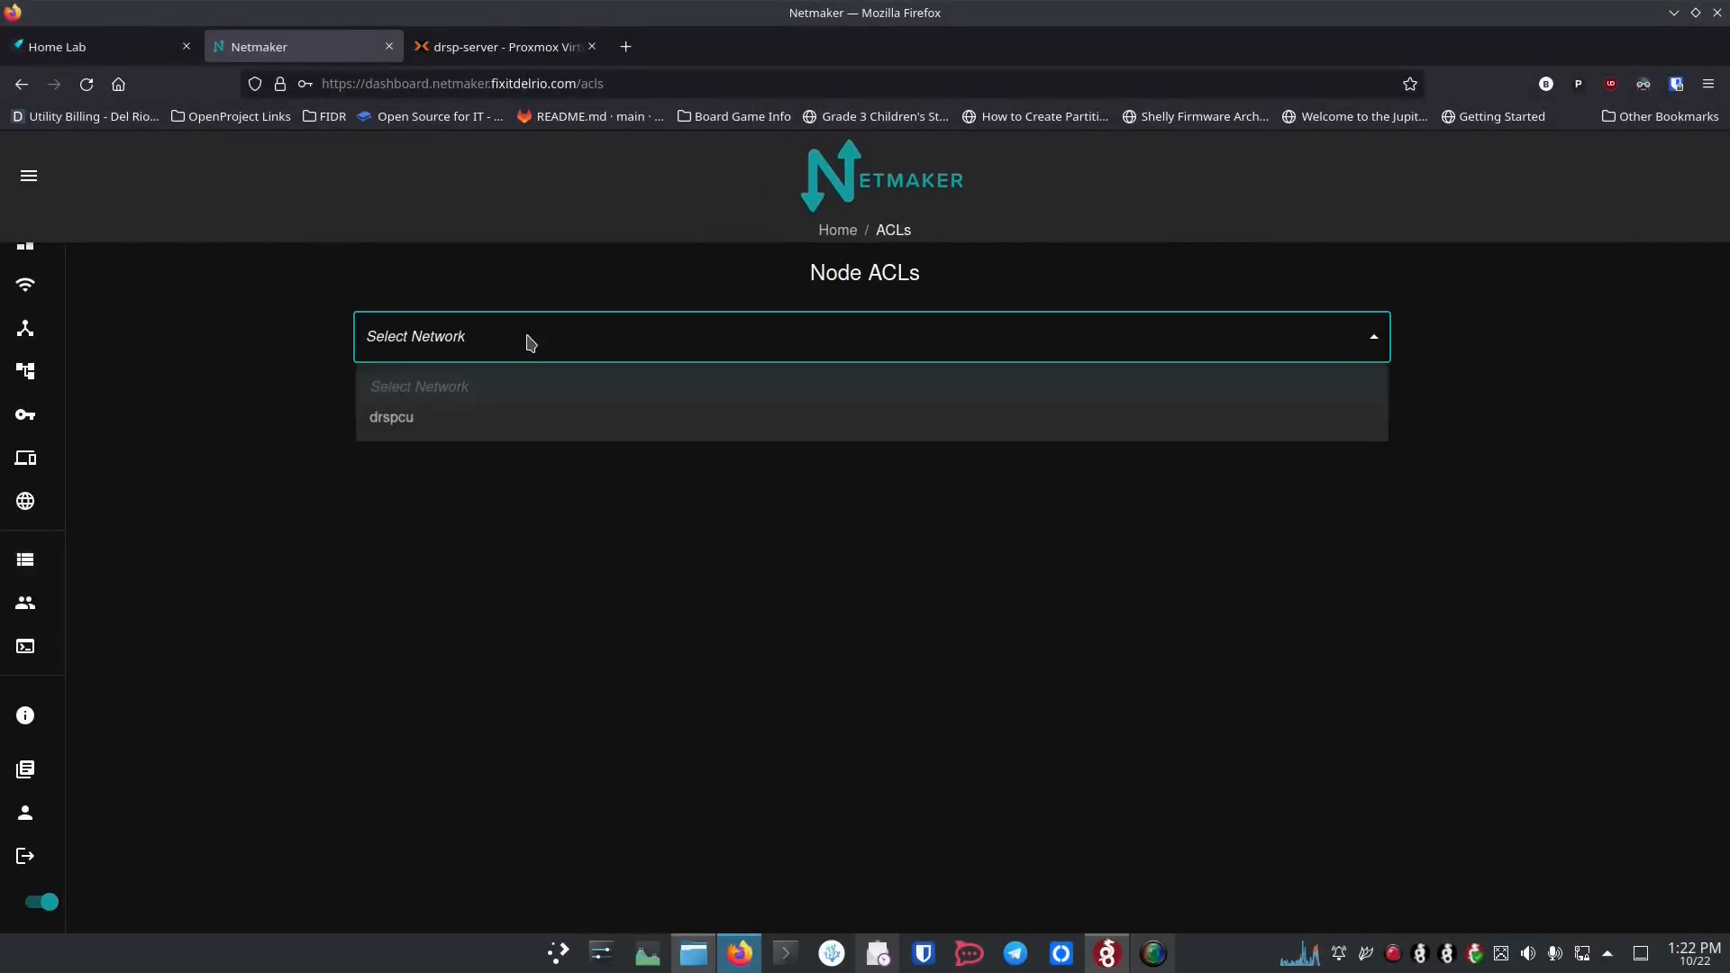
{"action": "left_click", "coordinate": [513, 420]}
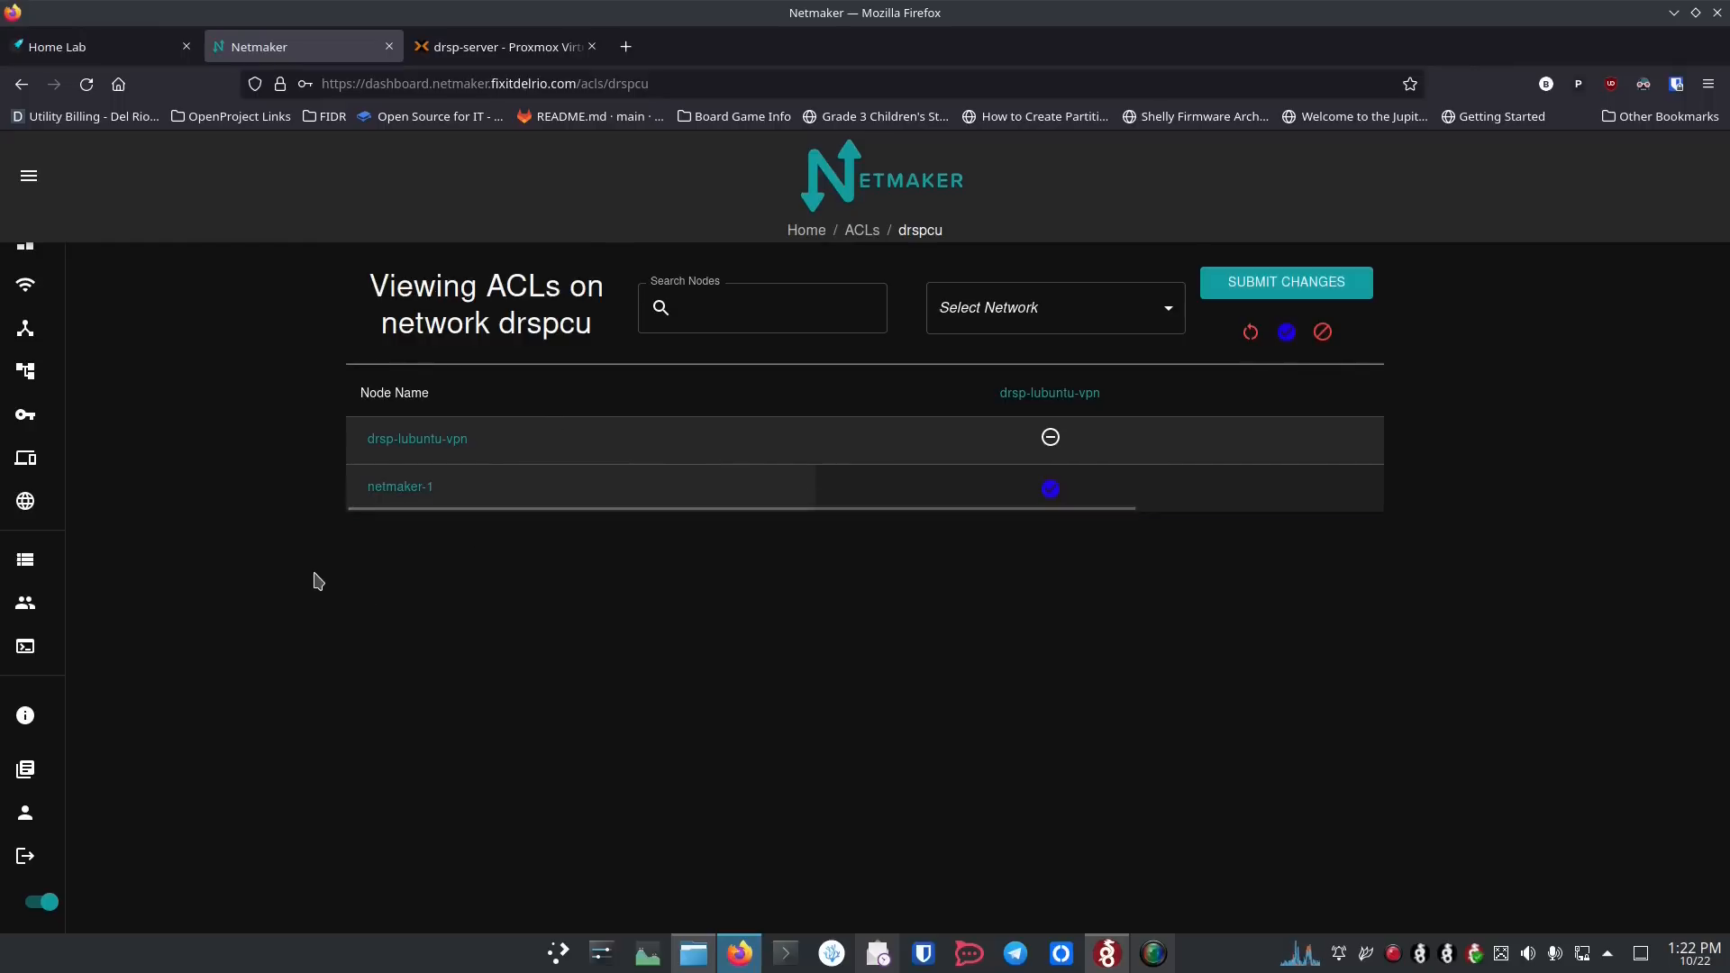
{"action": "mouse_move", "coordinate": [36, 279]}
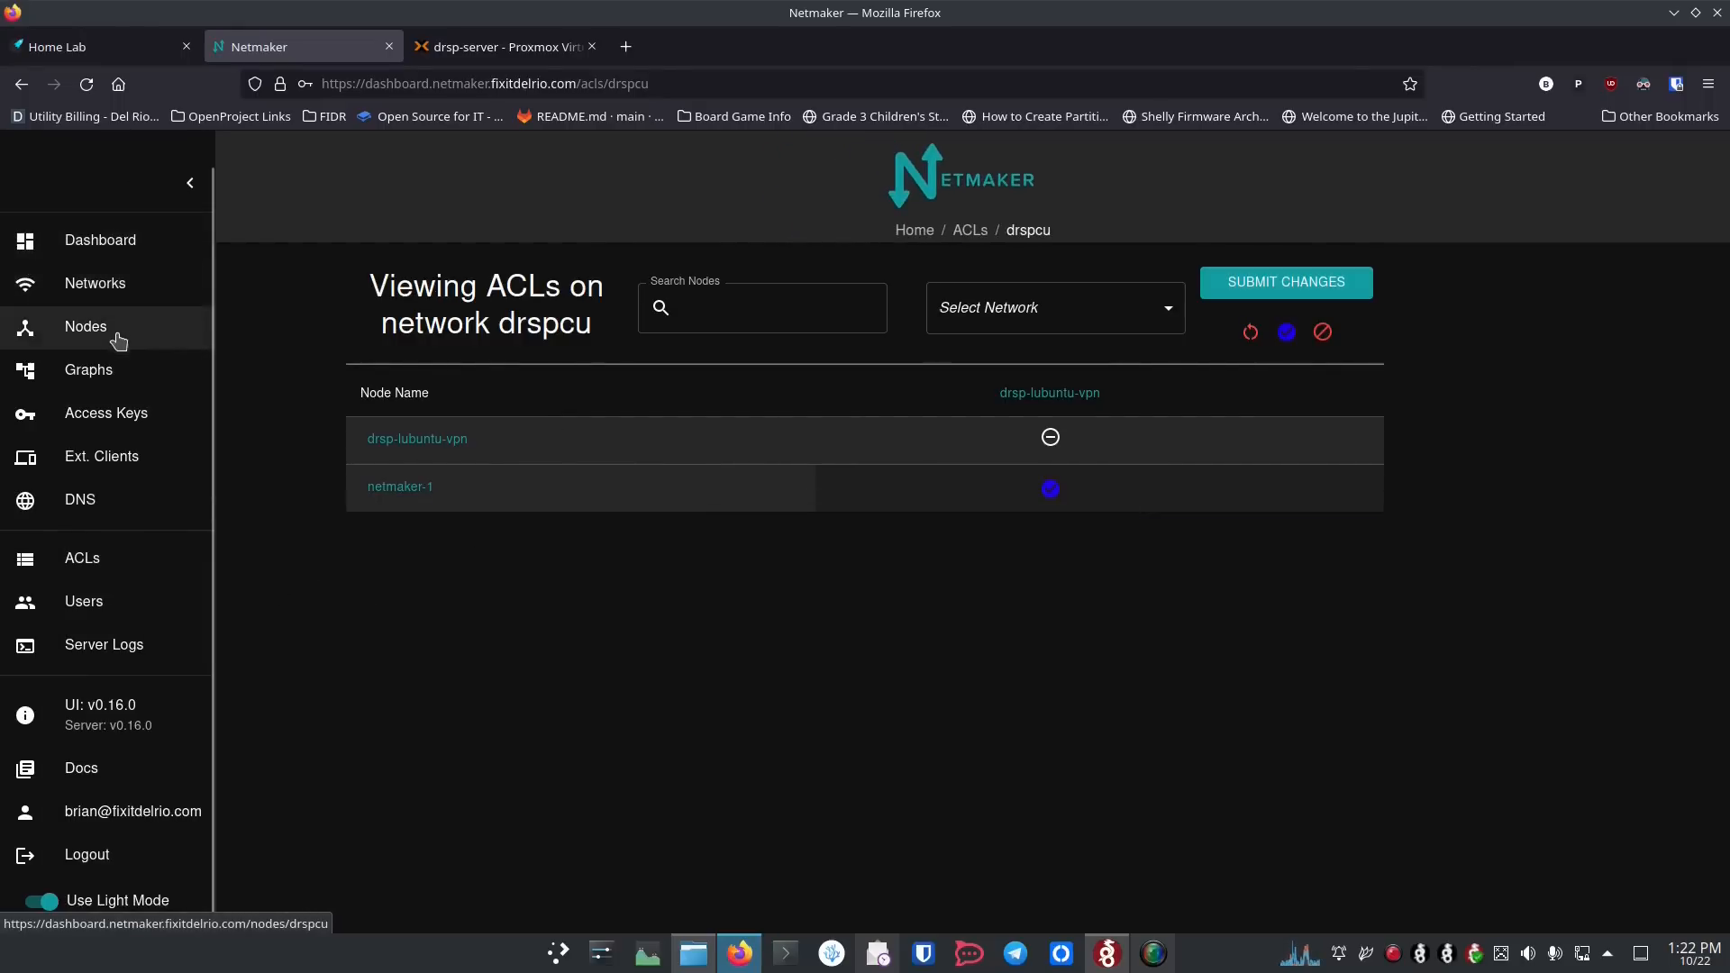
Step: Open the network graph and choose drspcu as the network to view
{"action": "left_click", "coordinate": [118, 386]}
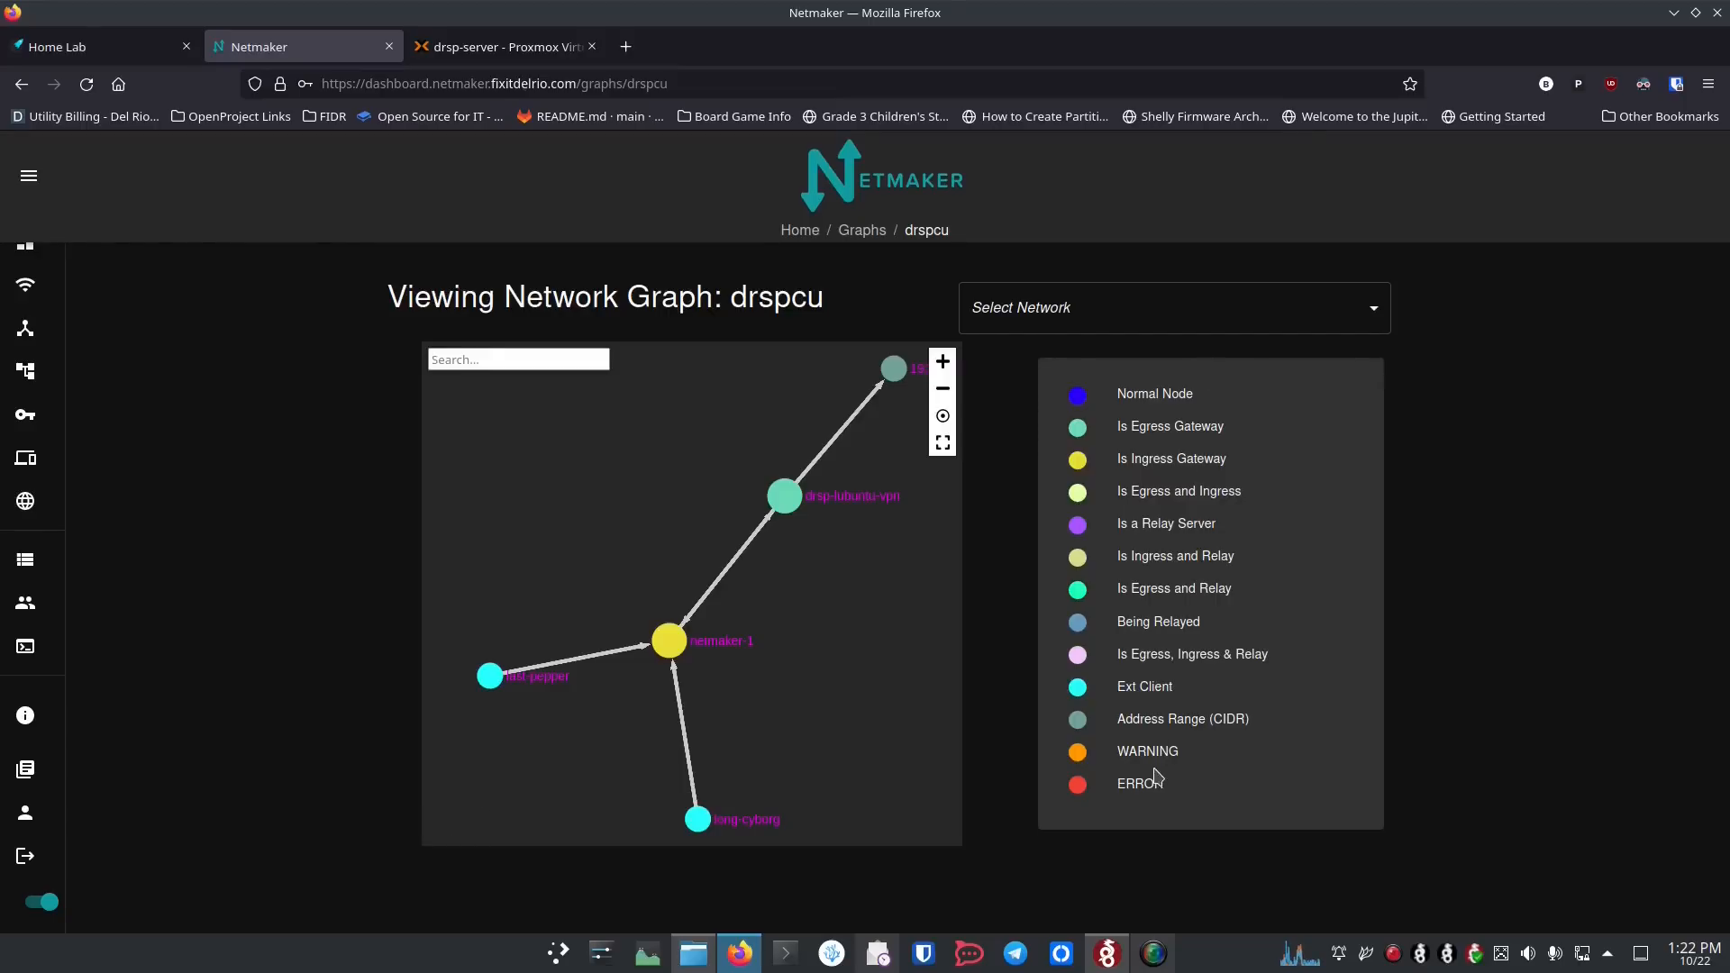
{"action": "left_click", "coordinate": [1152, 314]}
{"action": "left_click", "coordinate": [1101, 385]}
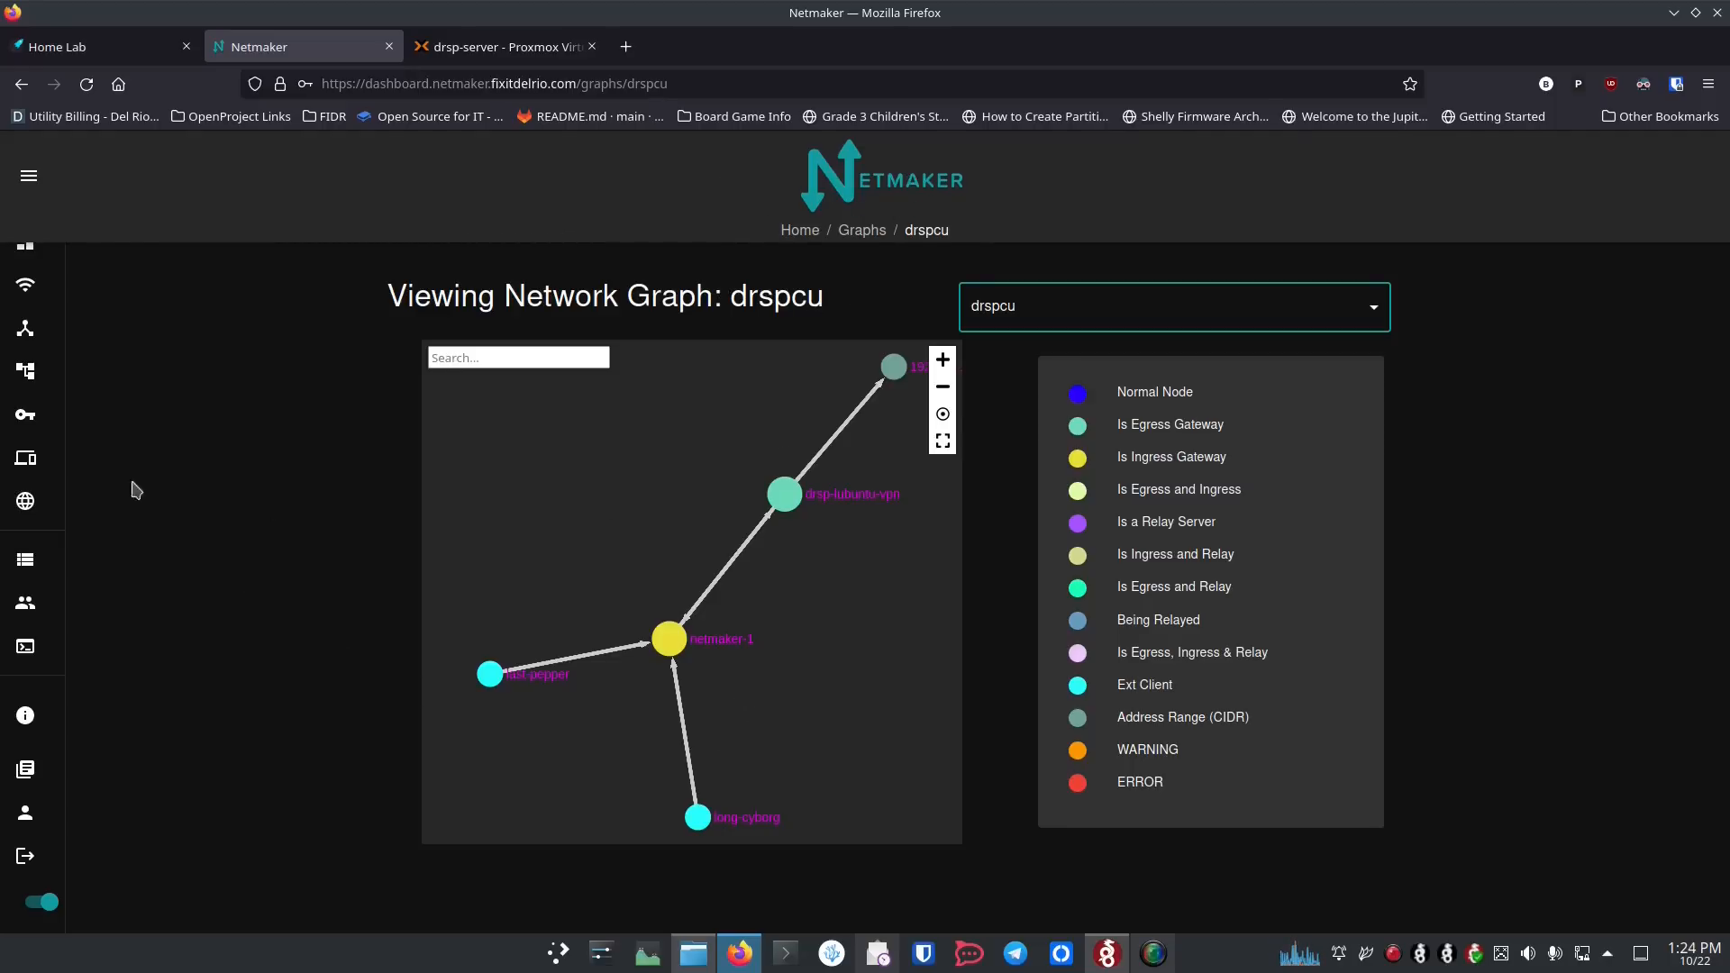
{"action": "mouse_move", "coordinate": [60, 628]}
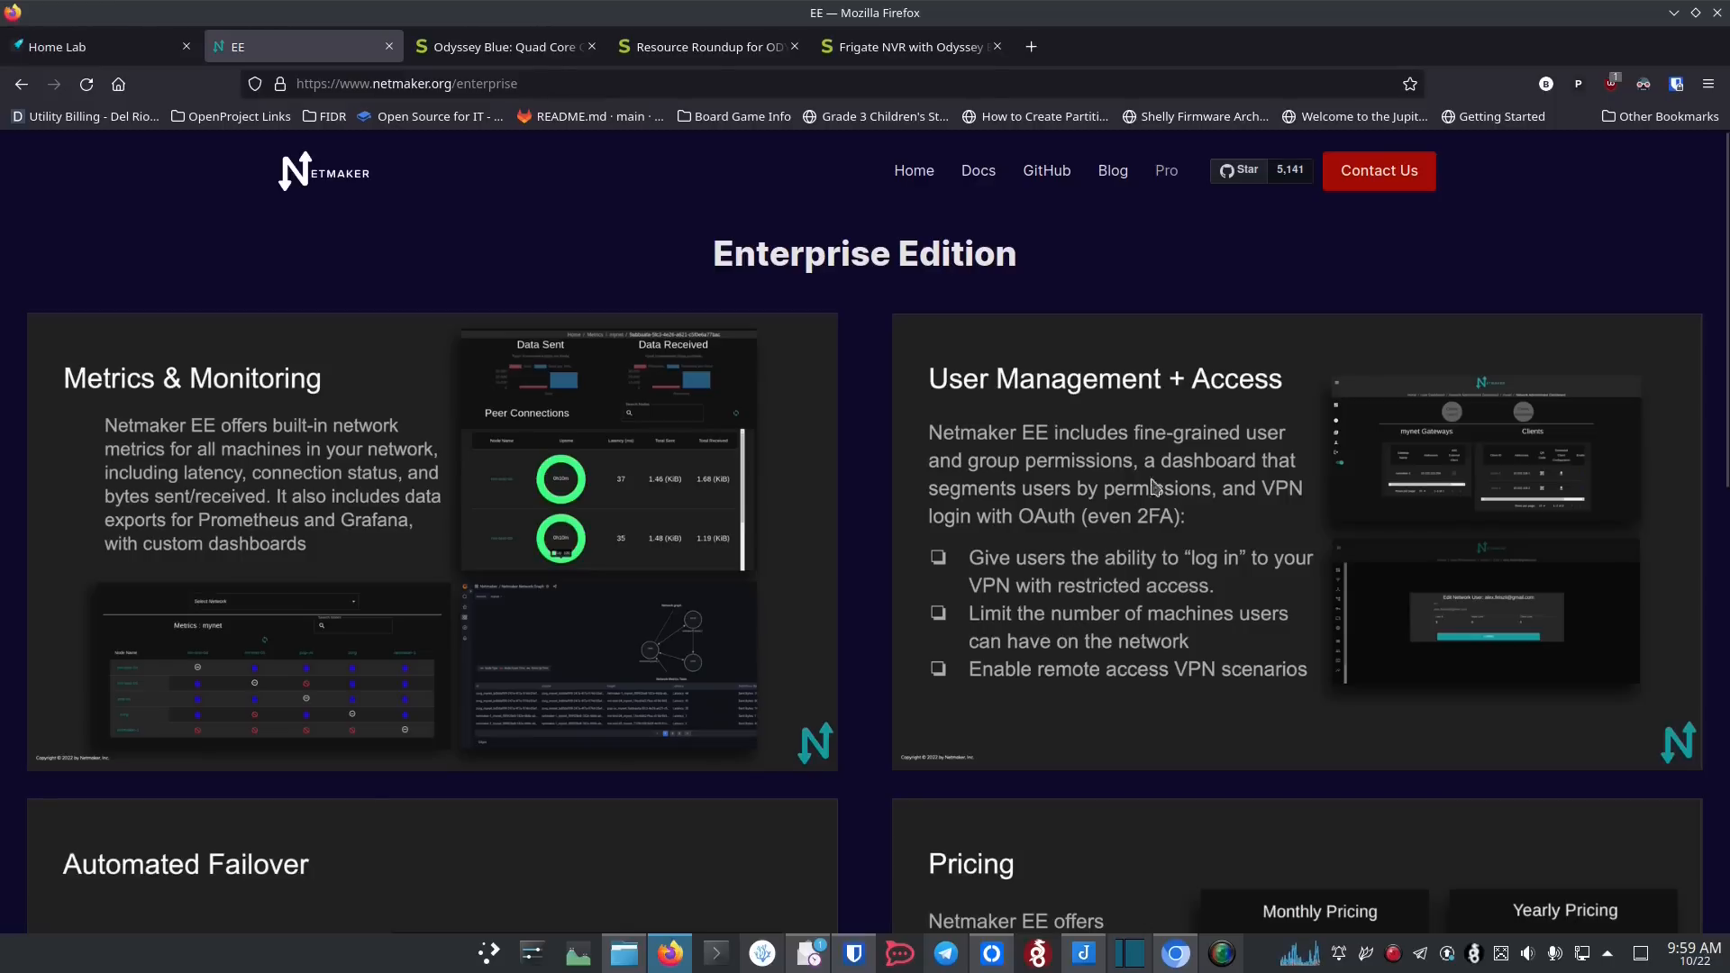
Step: Review the Netmaker Enterprise Edition page, covering its metrics, user management, automated failover, pricing and further resources
{"action": "scroll", "coordinate": [1045, 577], "scroll_direction": "down", "scroll_amount": 4}
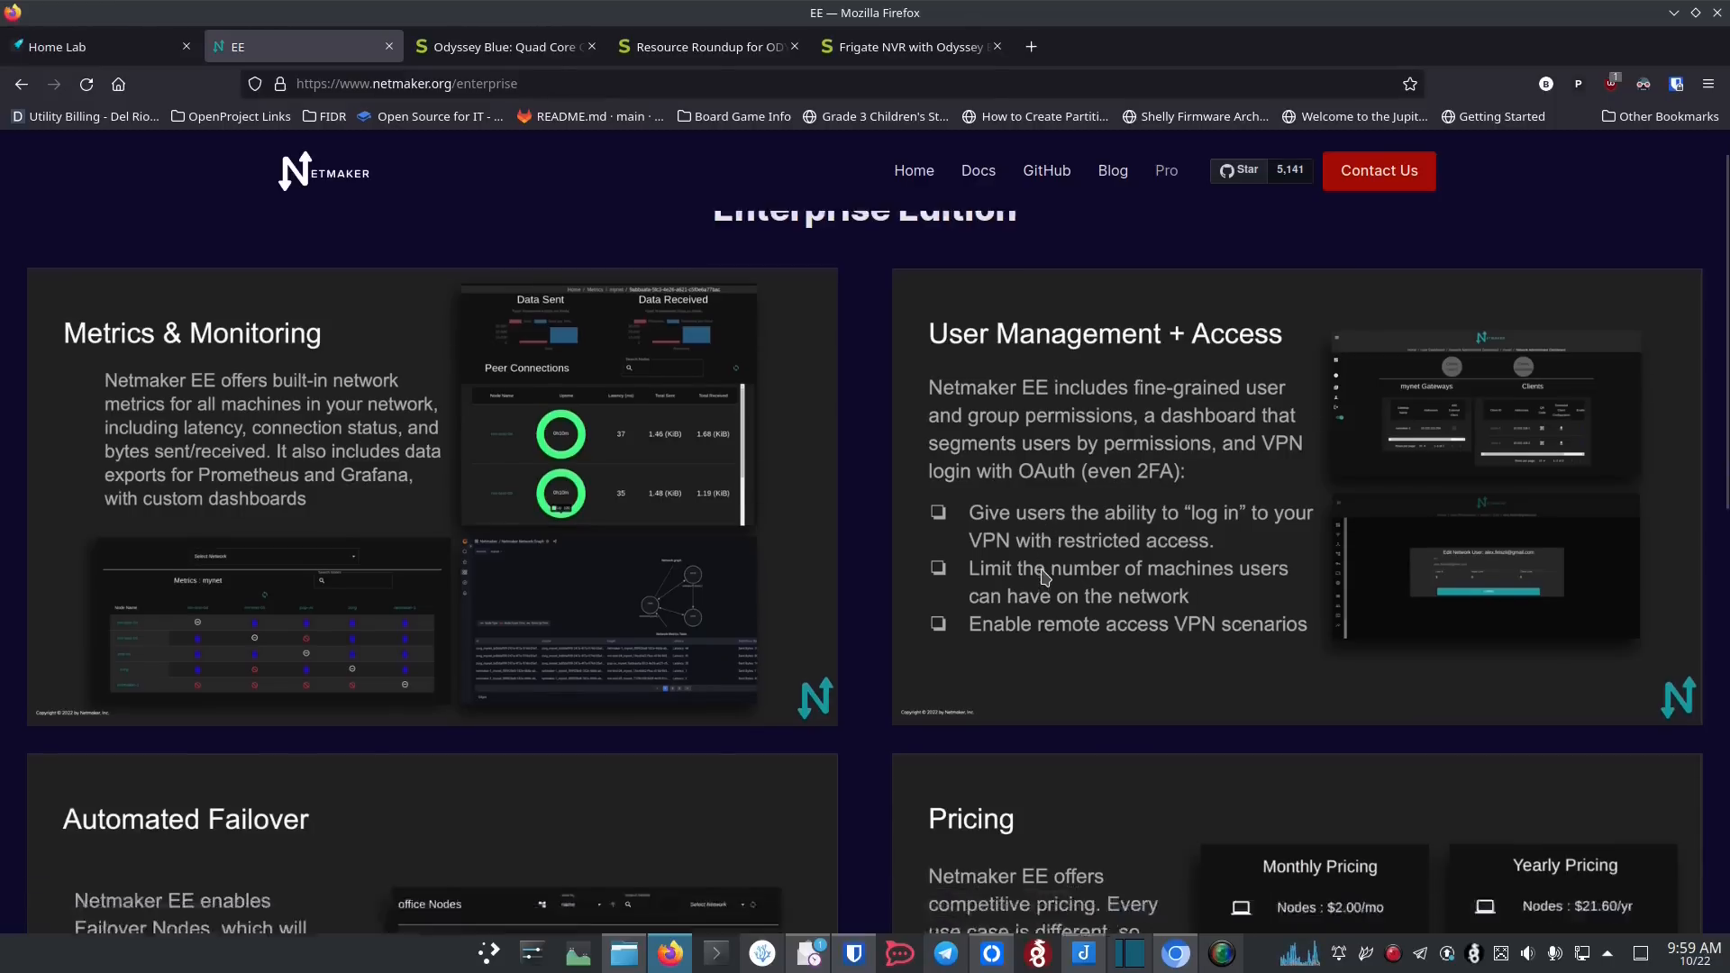
{"action": "scroll", "coordinate": [1045, 577], "scroll_direction": "down", "scroll_amount": 1}
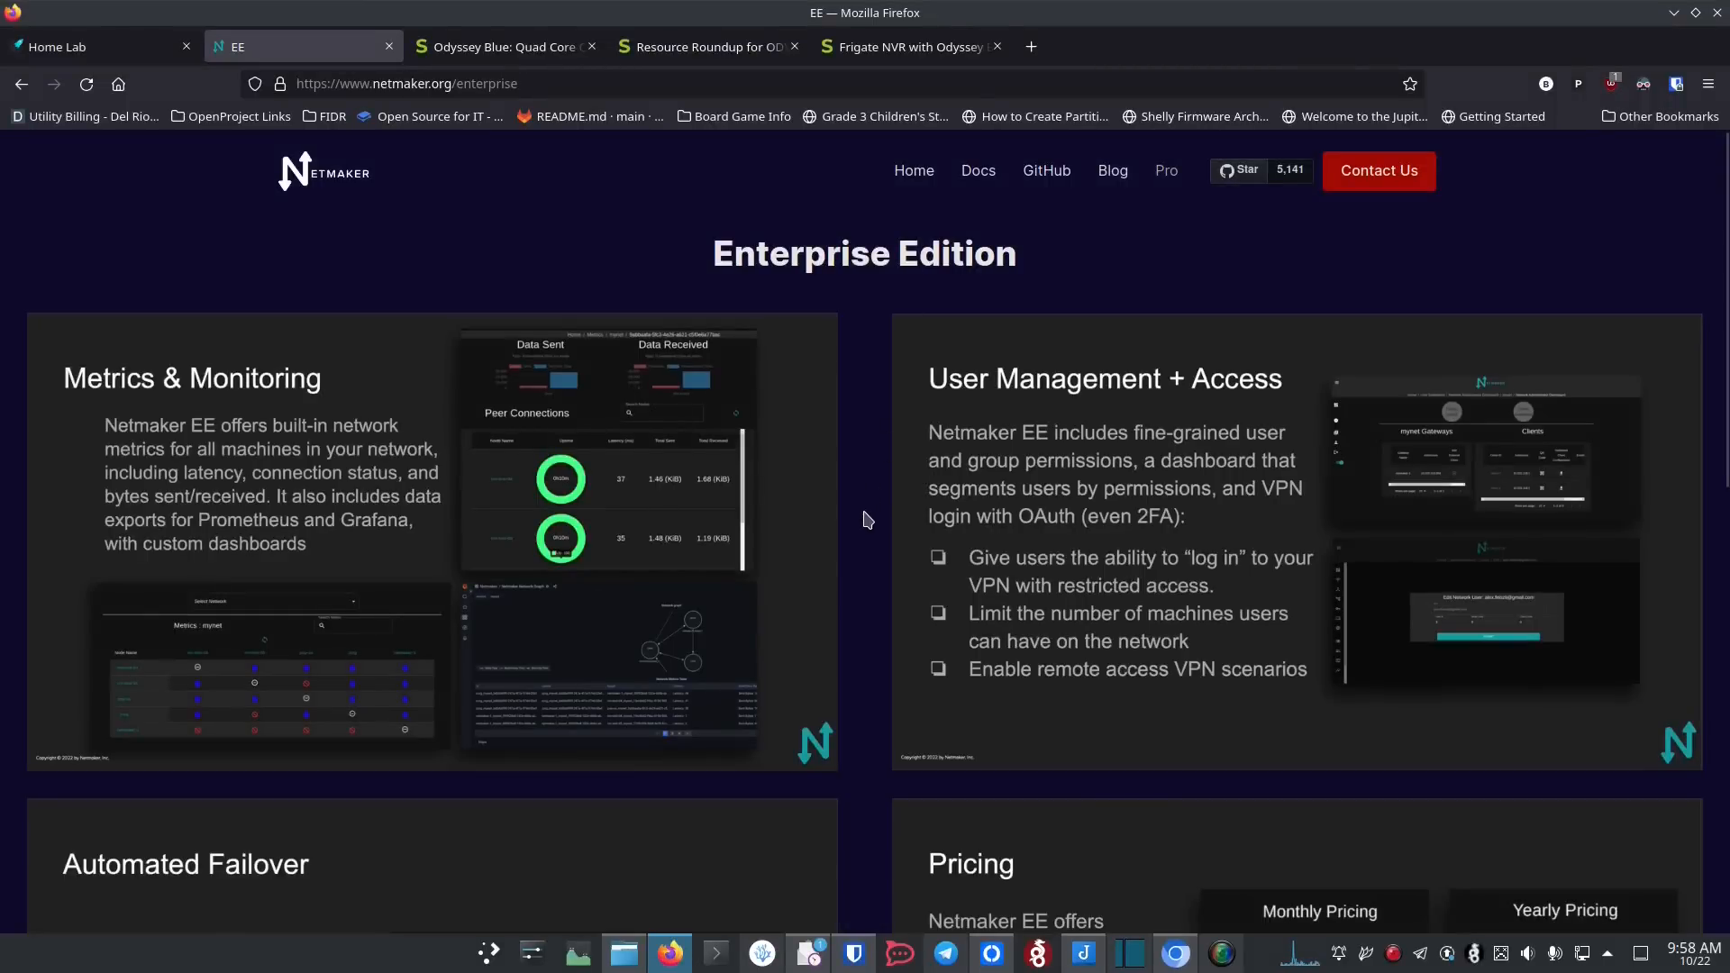
{"action": "scroll", "coordinate": [867, 520], "scroll_direction": "down", "scroll_amount": 4}
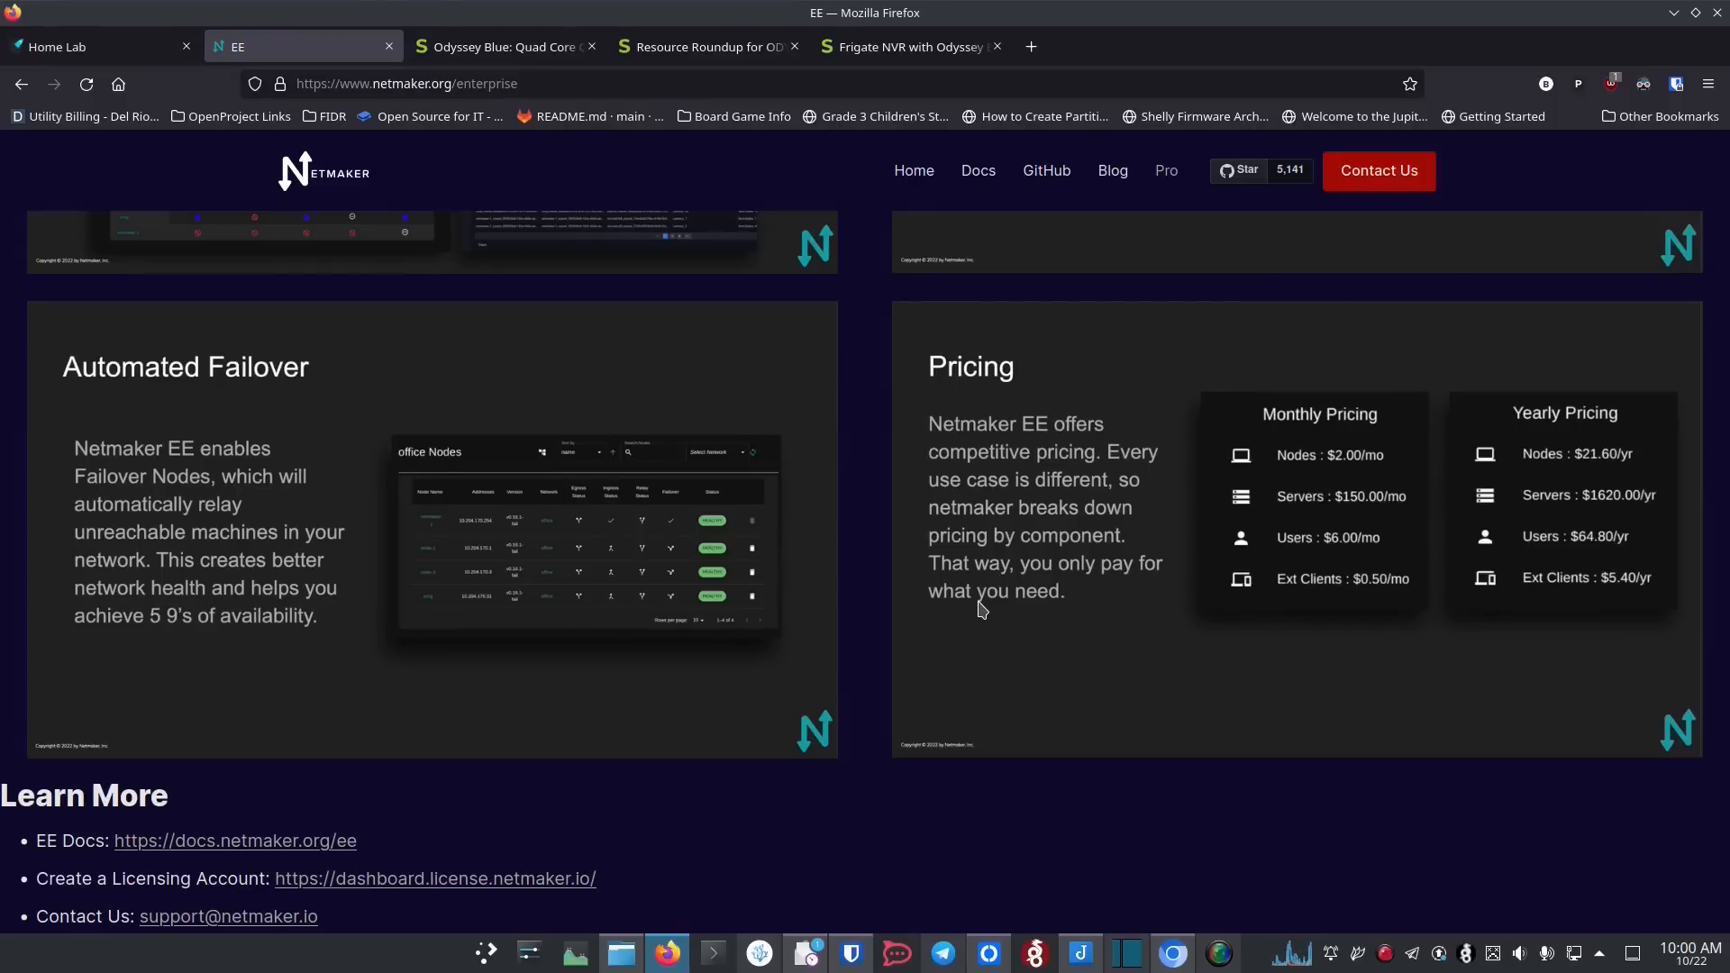
{"action": "scroll", "coordinate": [982, 611], "scroll_direction": "down", "scroll_amount": 4}
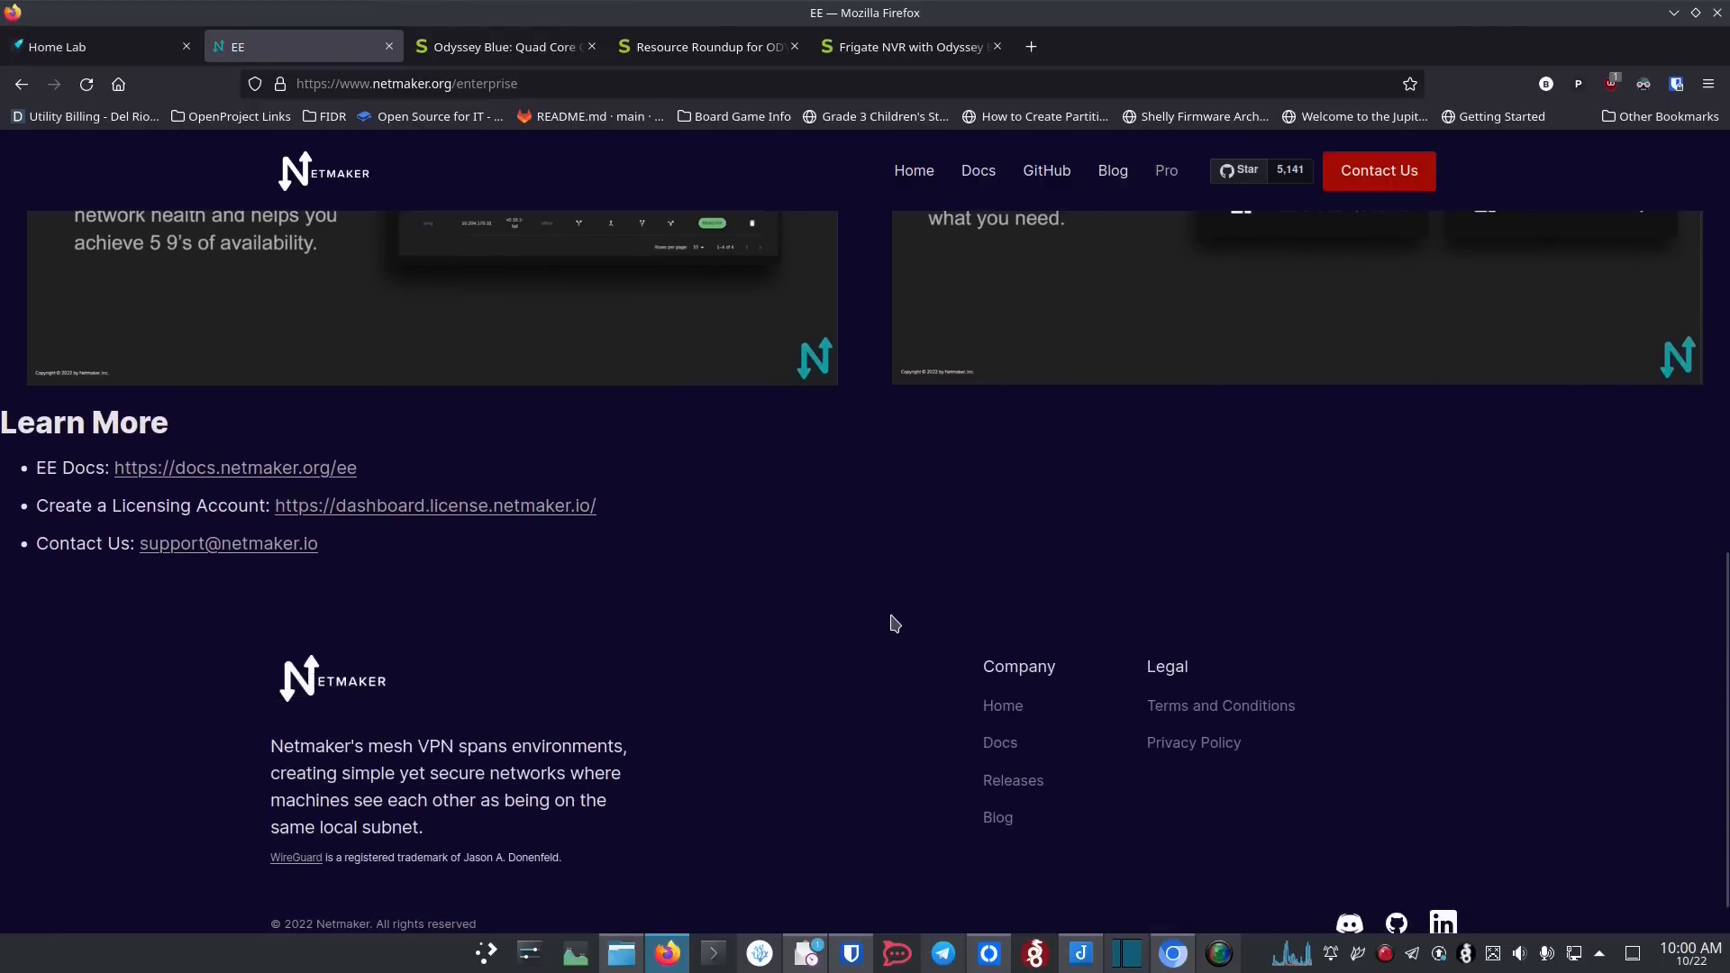
{"action": "scroll", "coordinate": [901, 626], "scroll_direction": "up", "scroll_amount": 7}
{"action": "scroll", "coordinate": [901, 622], "scroll_direction": "up", "scroll_amount": 3}
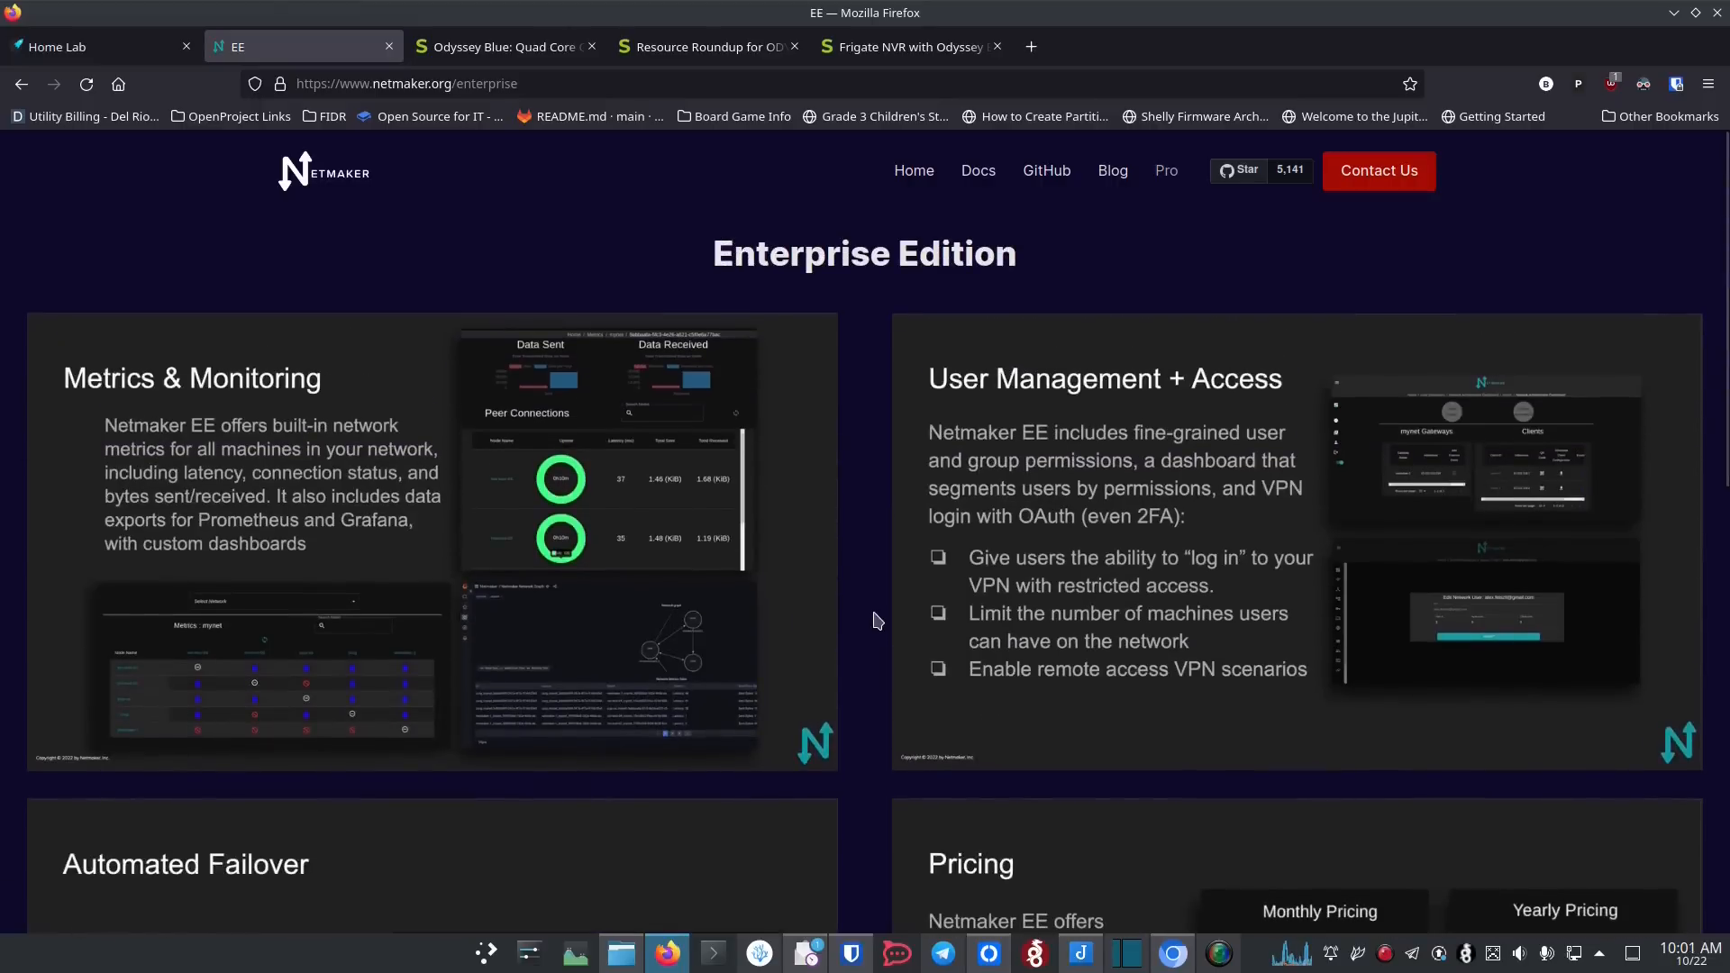